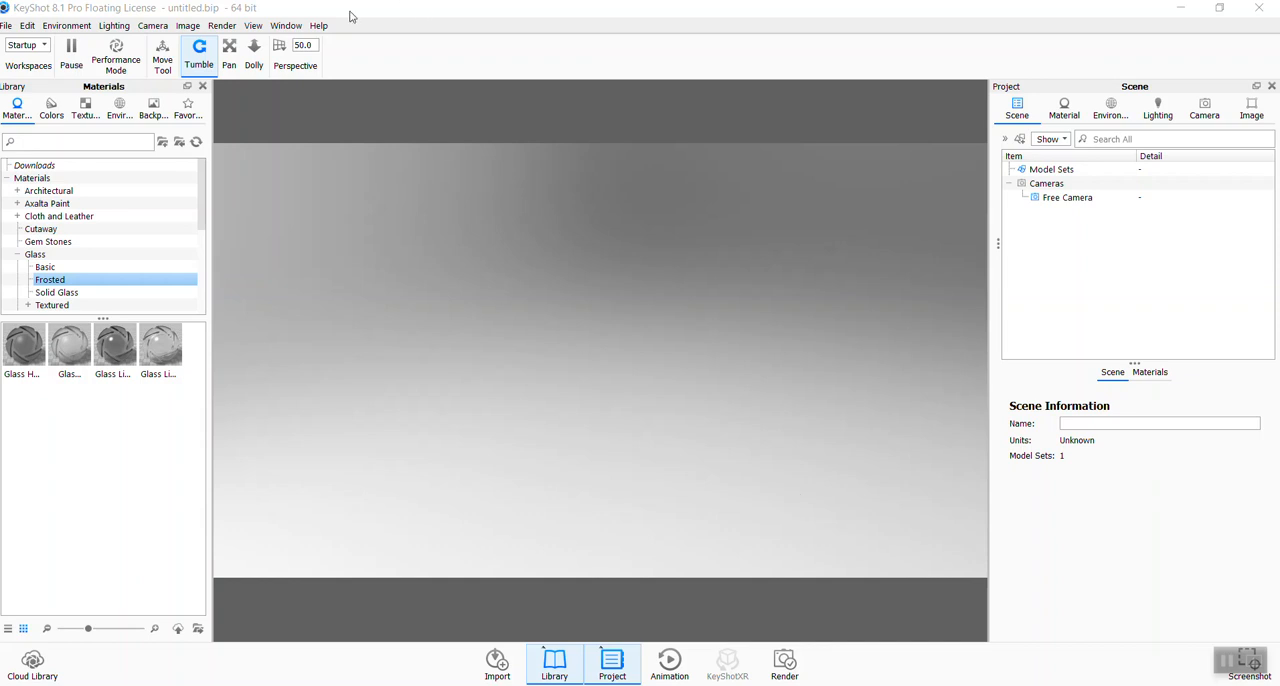
- Import the microwave Assem01 SOLIDWORKS assembly into the empty scene with the default import settings
{"action": "left_click", "coordinate": [1046, 172]}
{"action": "left_click", "coordinate": [7, 27]}
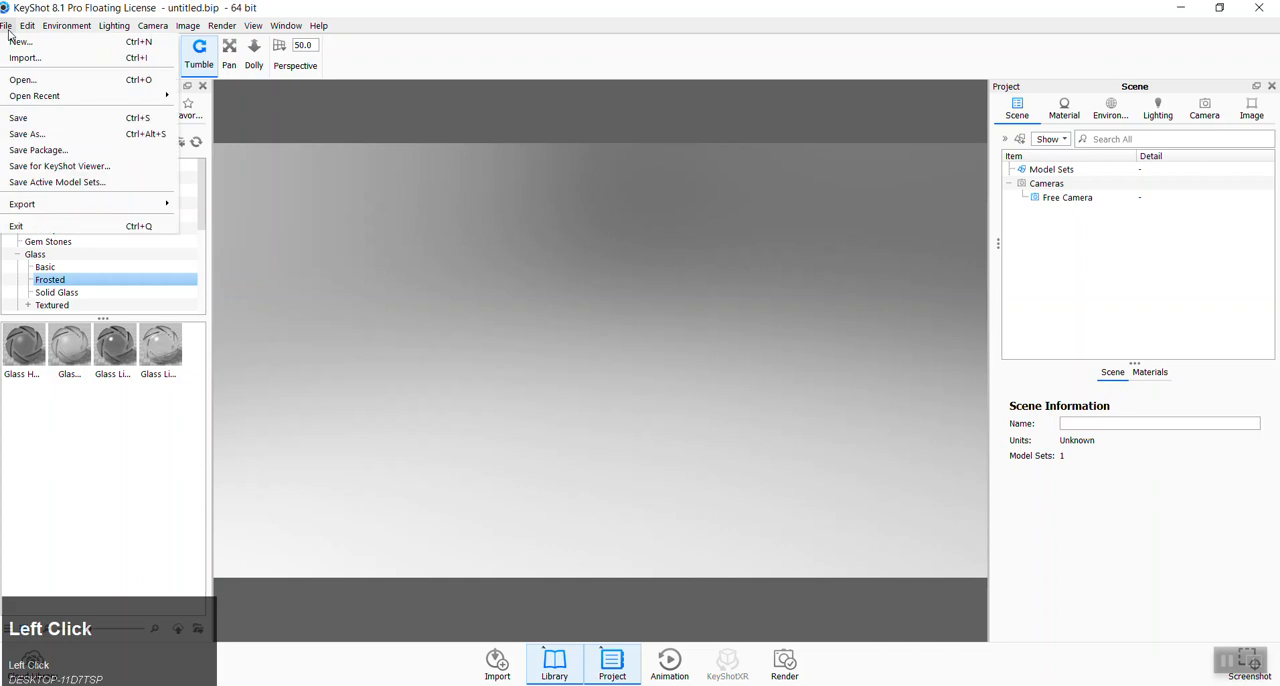
{"action": "left_click", "coordinate": [14, 58]}
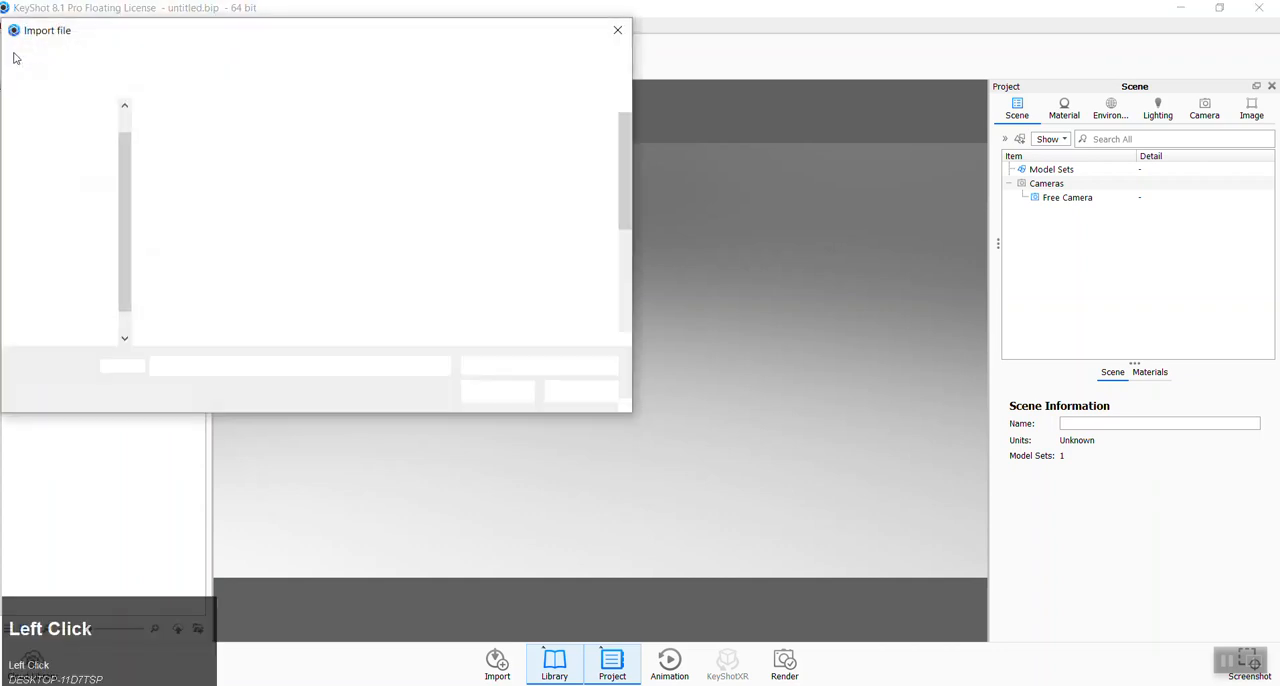
{"action": "scroll", "coordinate": [432, 262], "scroll_direction": "down", "scroll_amount": 3}
{"action": "scroll", "coordinate": [425, 262], "scroll_direction": "up", "scroll_amount": 3}
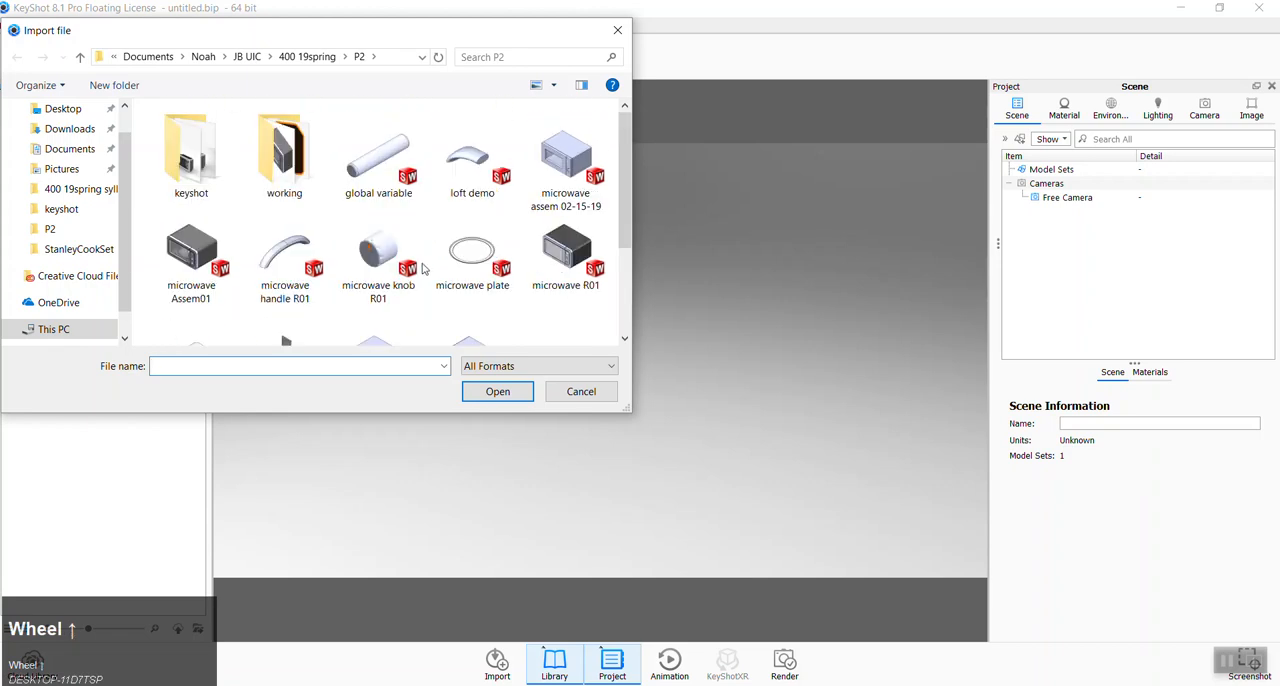
{"action": "left_click", "coordinate": [200, 262]}
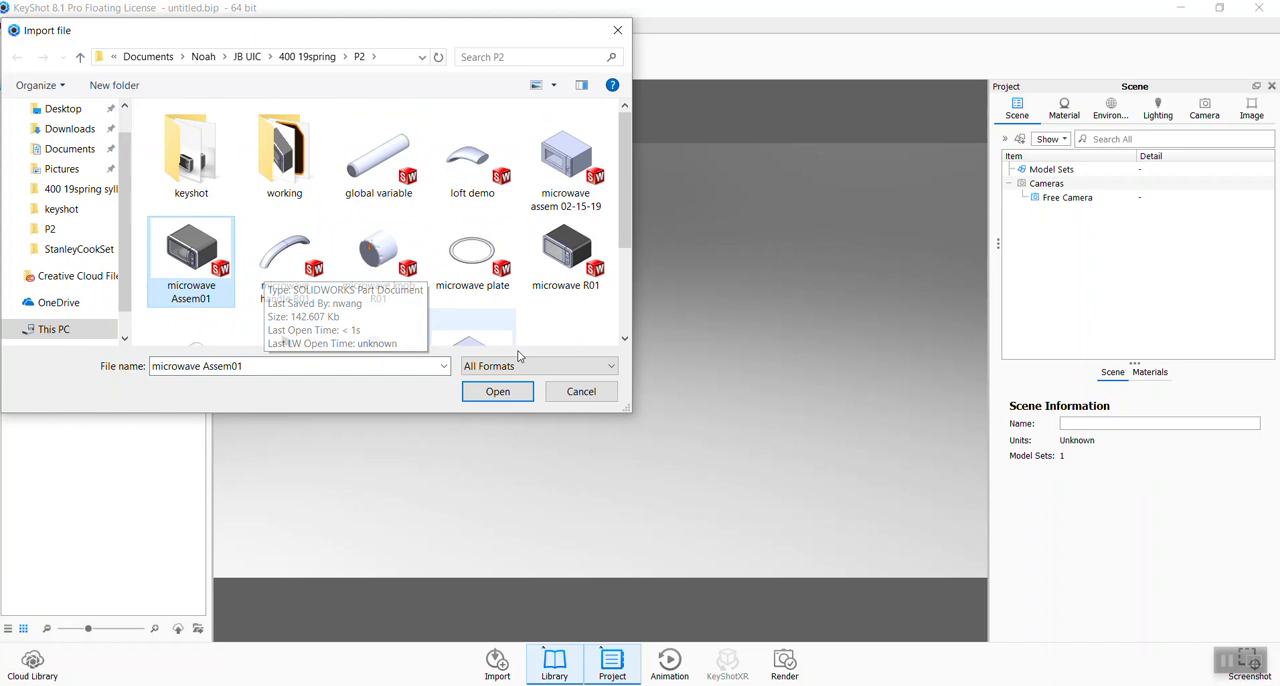
{"action": "left_click", "coordinate": [499, 392]}
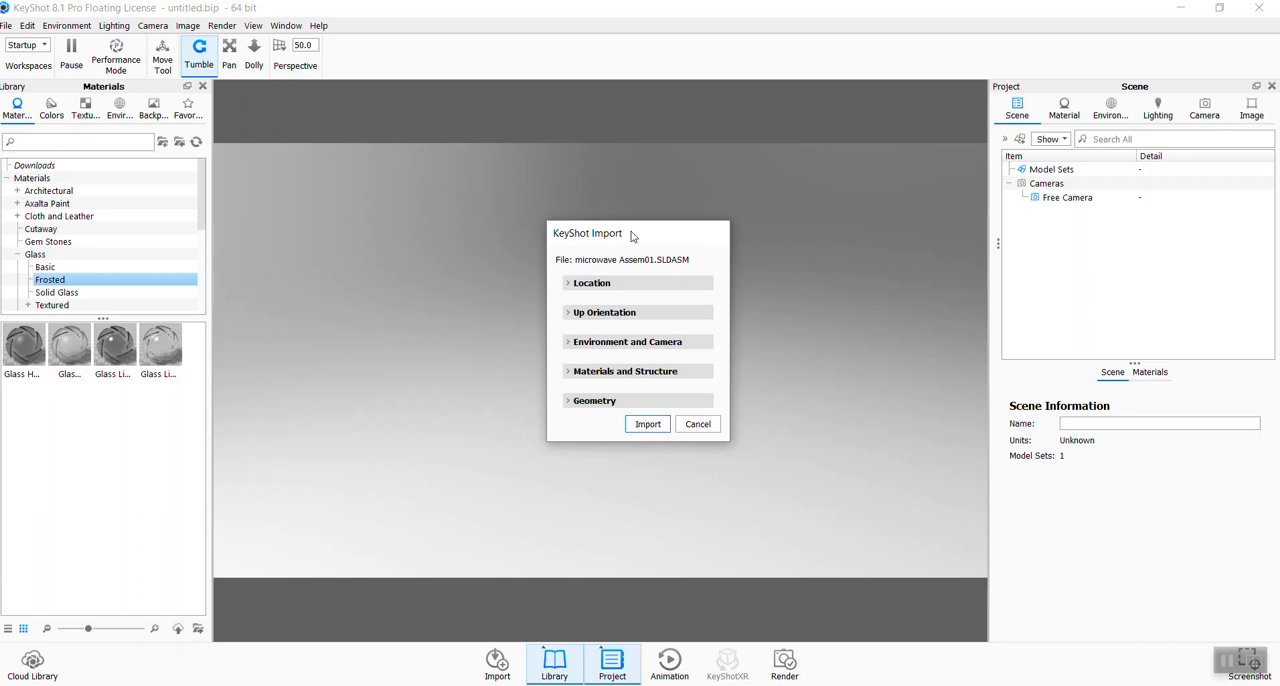
{"action": "left_click_drag", "start_coordinate": [640, 243], "coordinate": [564, 243]}
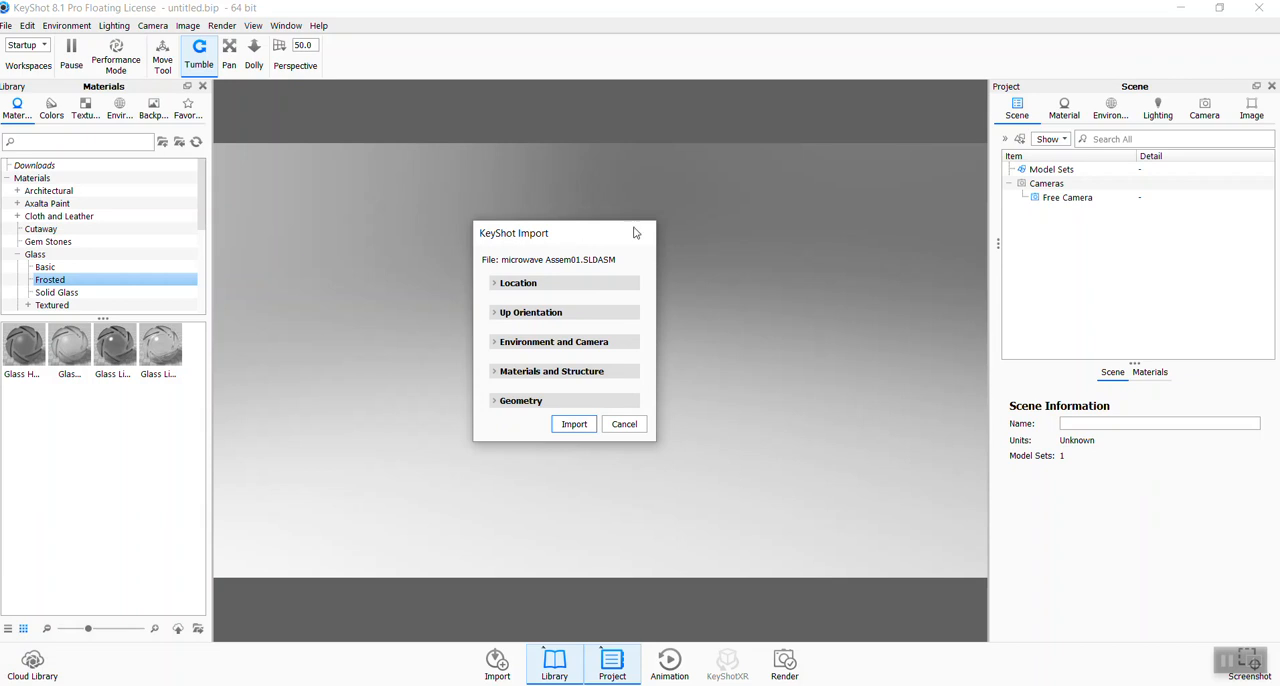
{"action": "left_click", "coordinate": [563, 424]}
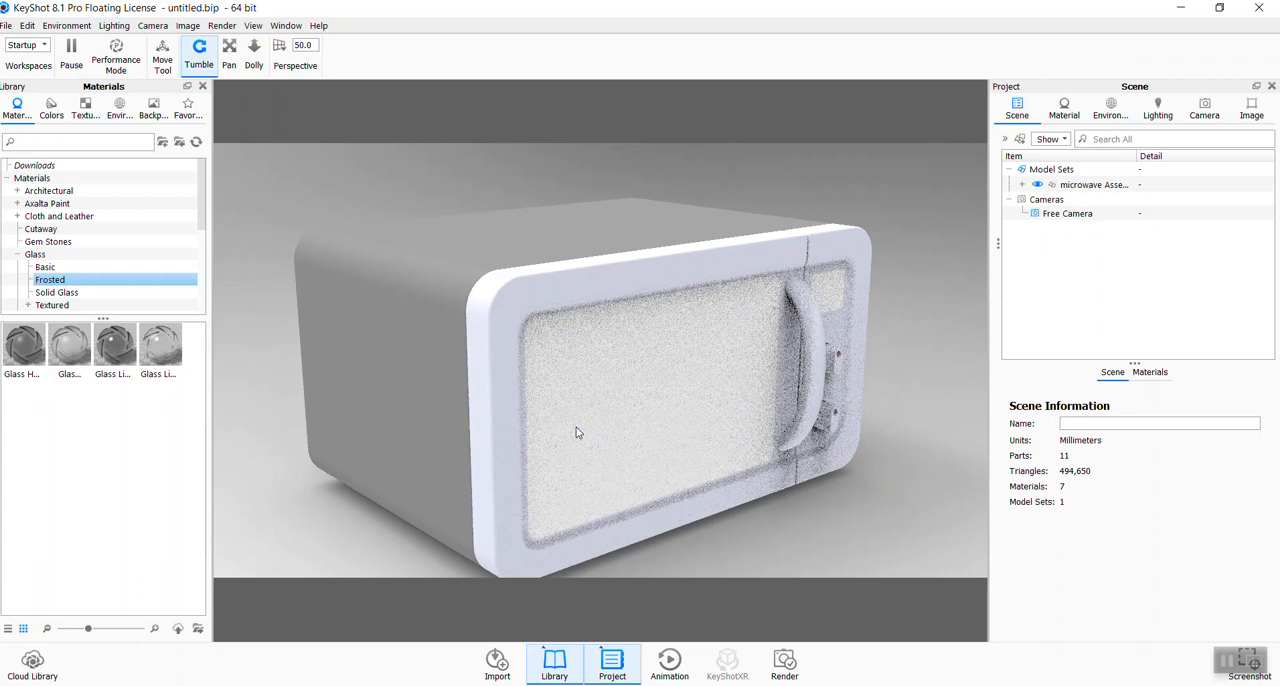
- Frame the whole microwave in a slightly raised three-quarter camera view
{"action": "scroll", "coordinate": [576, 433], "scroll_direction": "up", "scroll_amount": 5}
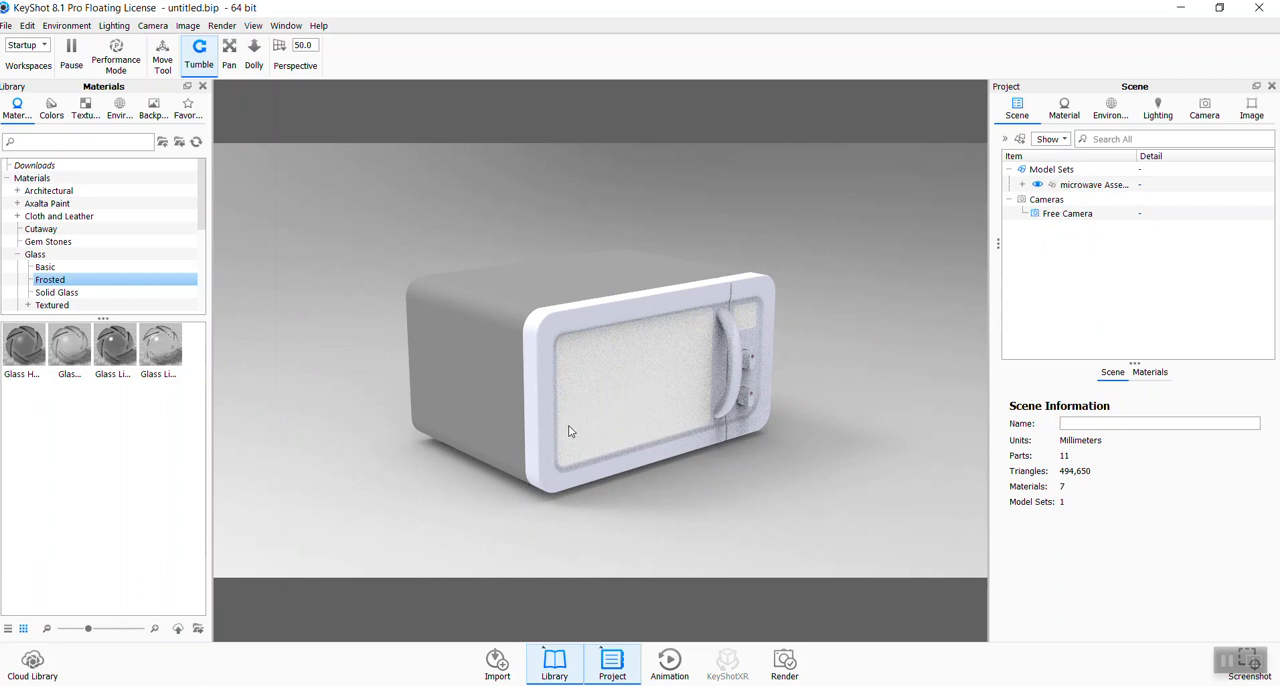
{"action": "scroll", "coordinate": [580, 430], "scroll_direction": "up", "scroll_amount": 5}
{"action": "scroll", "coordinate": [624, 394], "scroll_direction": "down", "scroll_amount": 5}
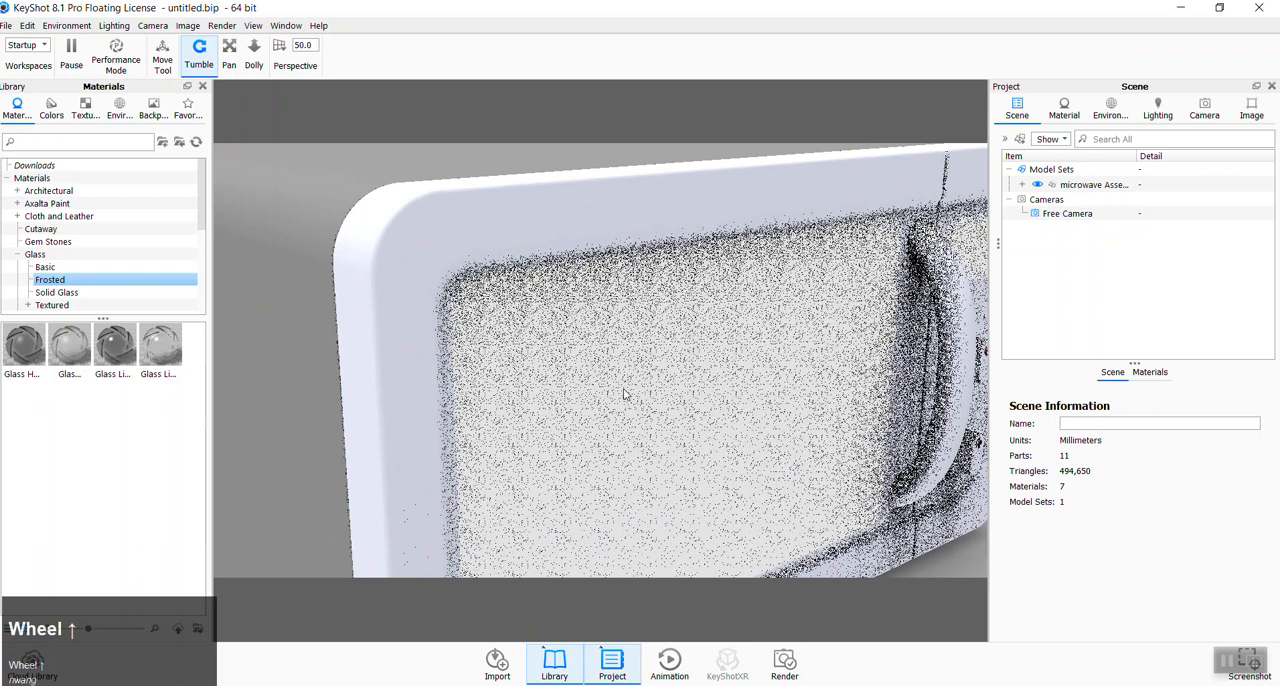
{"action": "scroll", "coordinate": [624, 394], "scroll_direction": "up", "scroll_amount": 5}
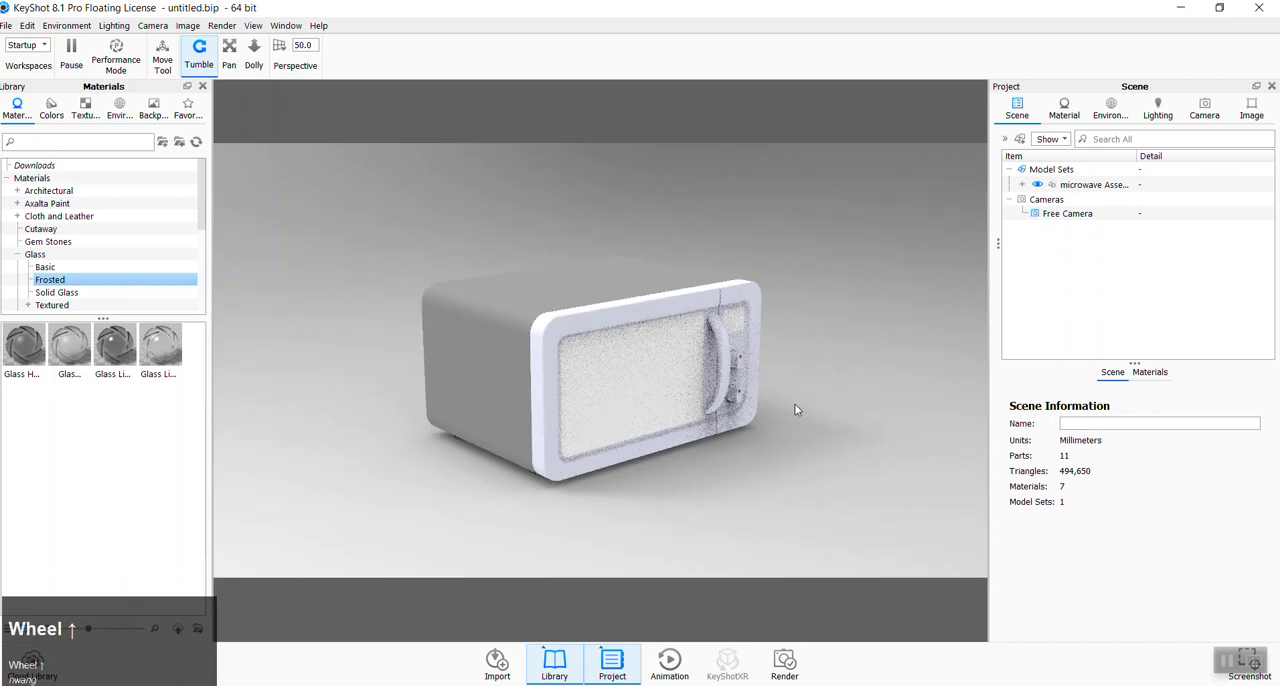
{"action": "middle_click_drag", "start_coordinate": [792, 419], "coordinate": [660, 364]}
{"action": "left_click", "coordinate": [660, 364]}
{"action": "left_click_drag", "start_coordinate": [660, 364], "coordinate": [590, 372]}
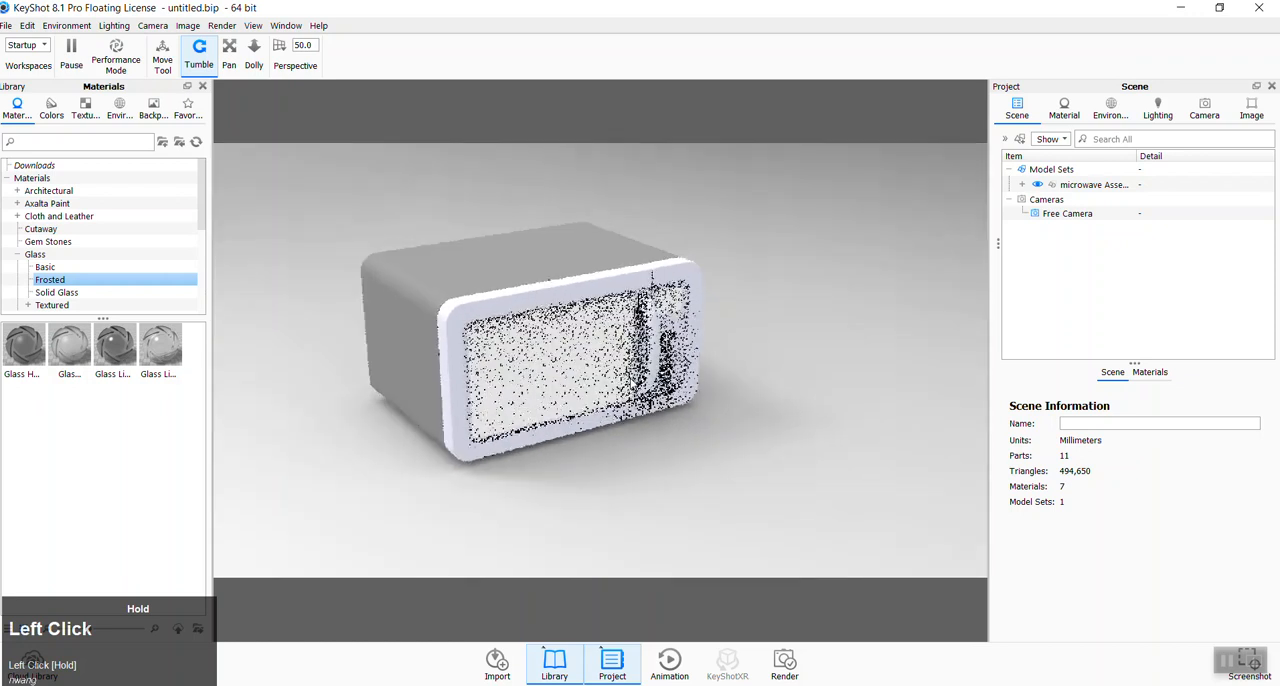
- Collapse the Glass category in the material library and expand the Plastic category
{"action": "left_click", "coordinate": [17, 255]}
{"action": "scroll", "coordinate": [47, 256], "scroll_direction": "down", "scroll_amount": 2}
{"action": "scroll", "coordinate": [47, 256], "scroll_direction": "down", "scroll_amount": 1}
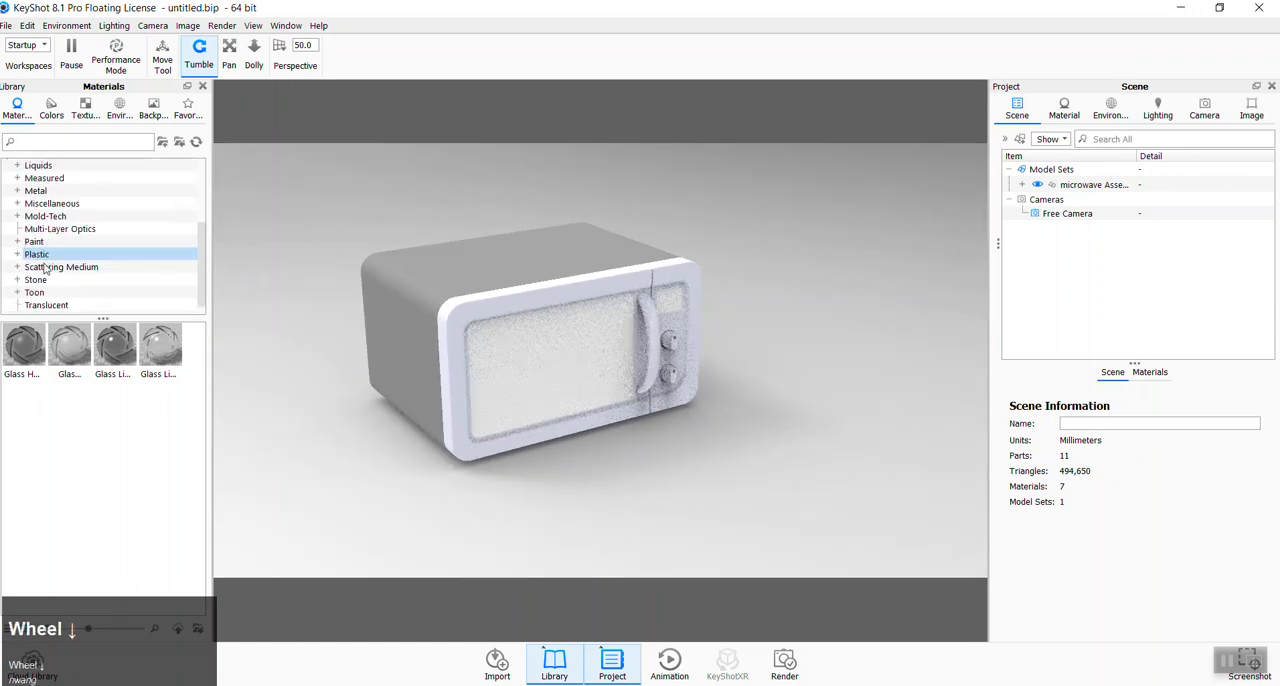
{"action": "scroll", "coordinate": [50, 245], "scroll_direction": "up", "scroll_amount": 3}
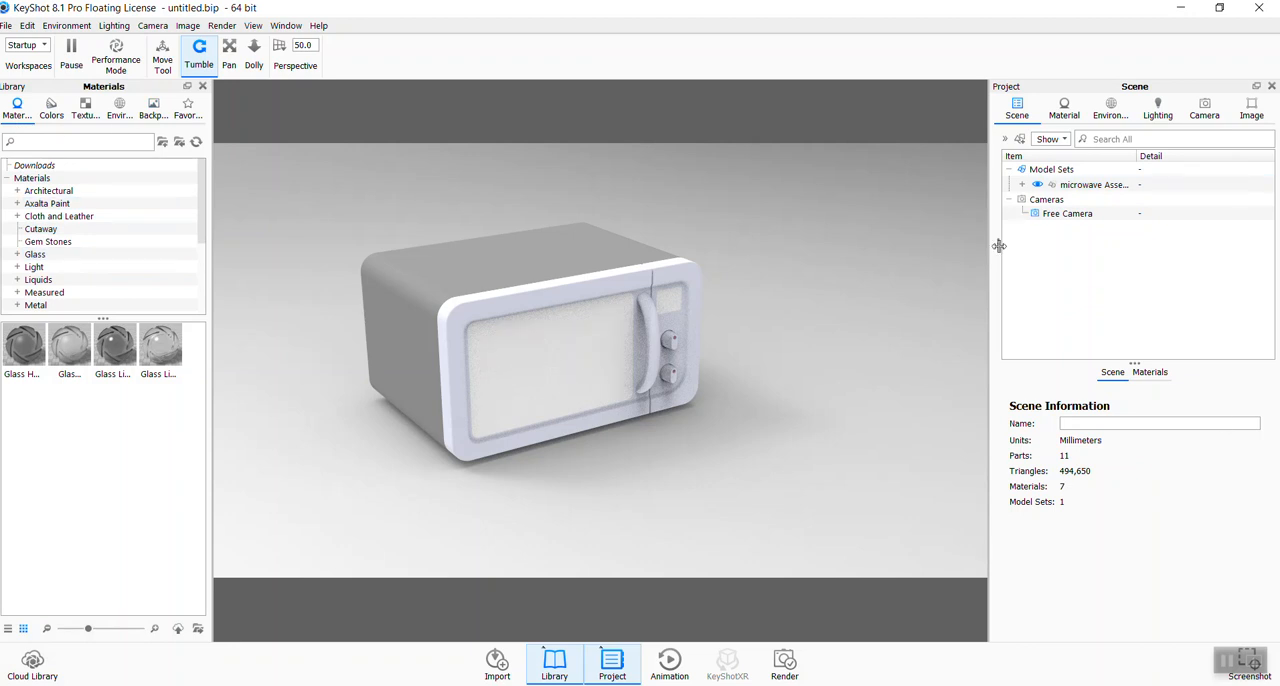
{"action": "left_click_drag", "start_coordinate": [207, 217], "coordinate": [18, 253]}
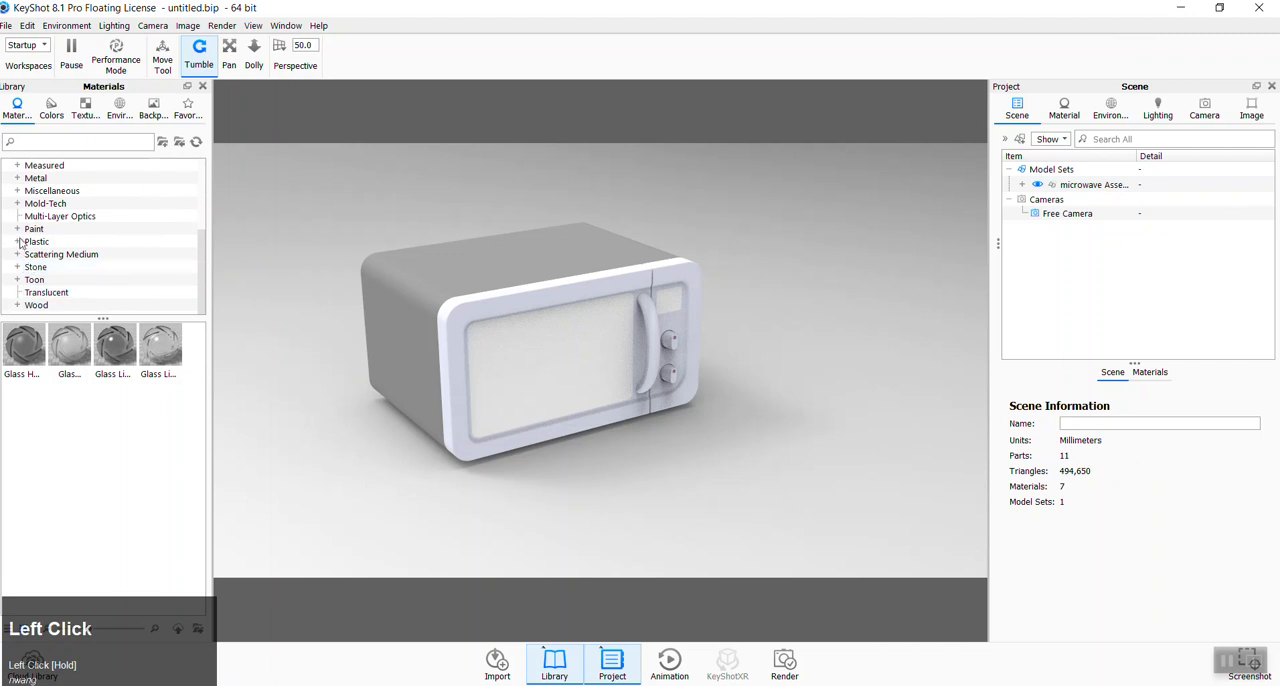
{"action": "left_click", "coordinate": [17, 241]}
{"action": "left_click", "coordinate": [94, 266]}
{"action": "scroll", "coordinate": [94, 266], "scroll_direction": "down", "scroll_amount": 1}
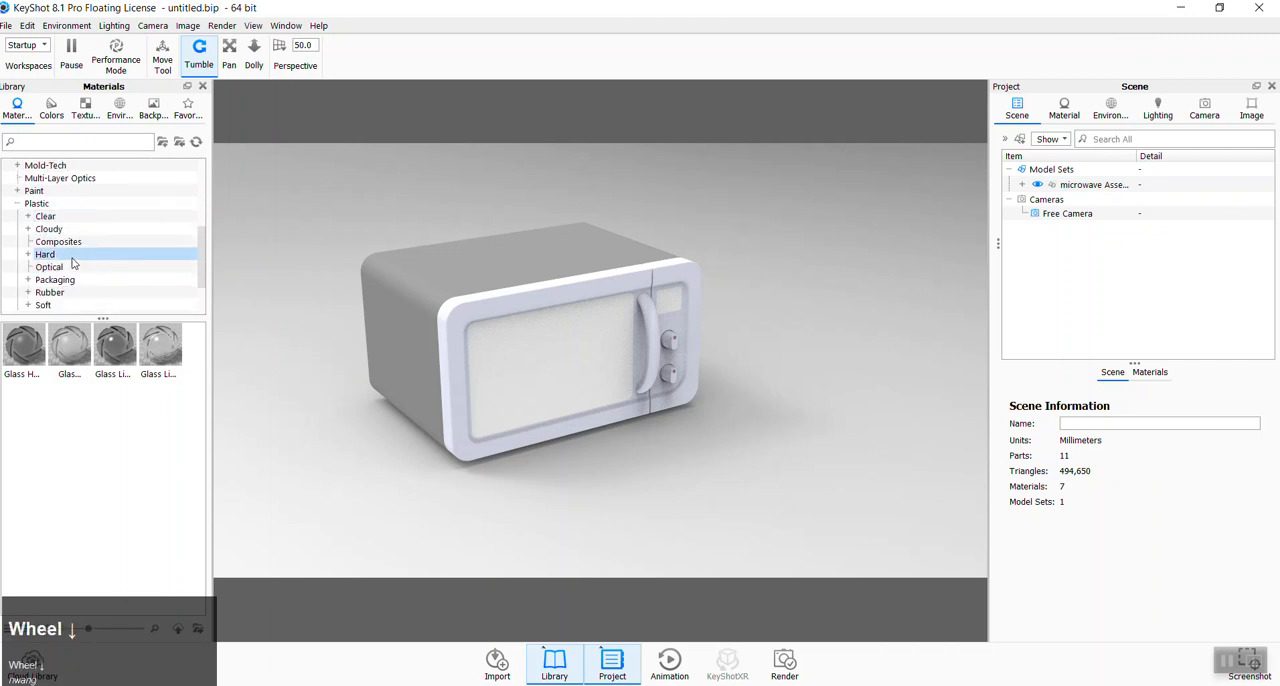
- Apply the black hard shiny plastic from the Hard > Shiny plastics to the microwave's outer body
{"action": "double_click", "coordinate": [45, 254]}
{"action": "left_click", "coordinate": [59, 268]}
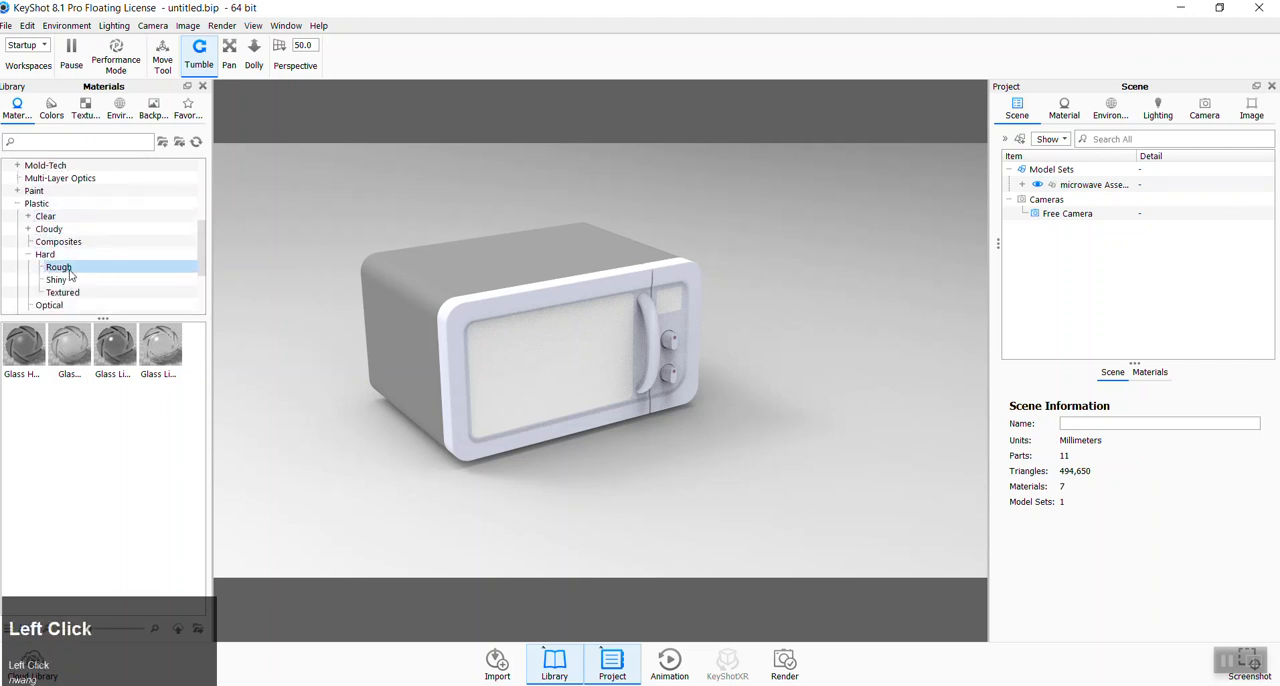
{"action": "left_click", "coordinate": [50, 256]}
{"action": "left_click", "coordinate": [59, 267]}
{"action": "left_click", "coordinate": [62, 281]}
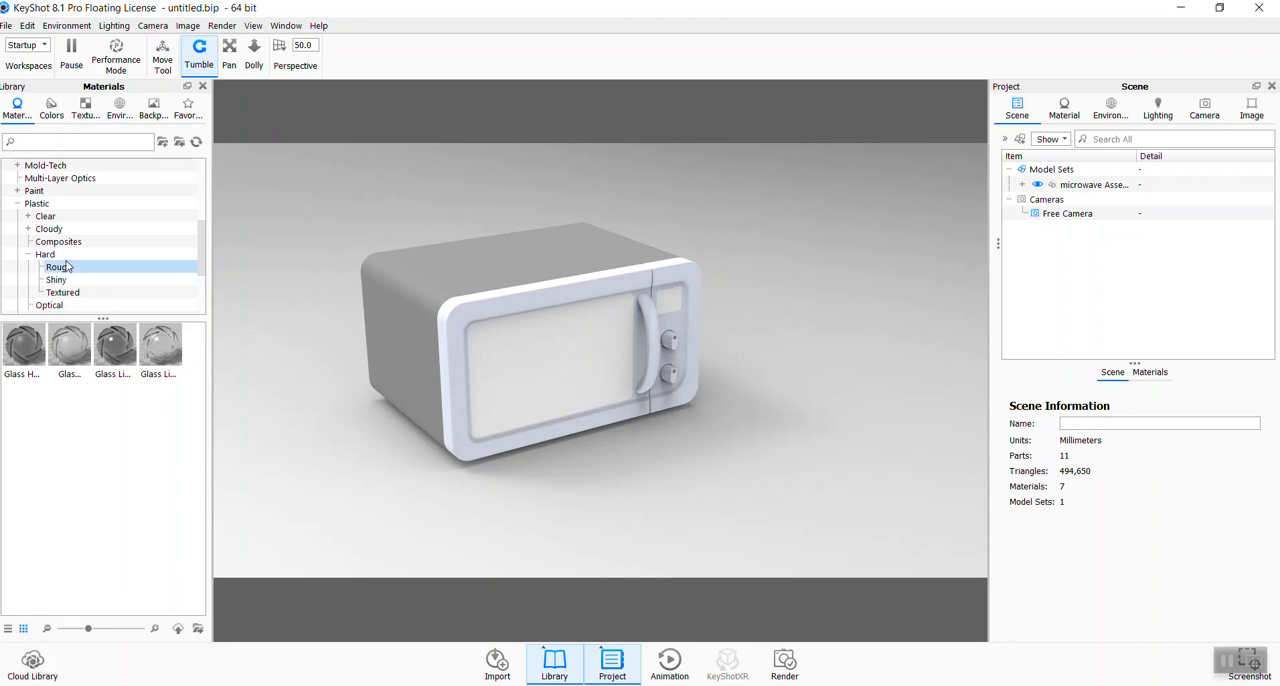
{"action": "left_click", "coordinate": [61, 281]}
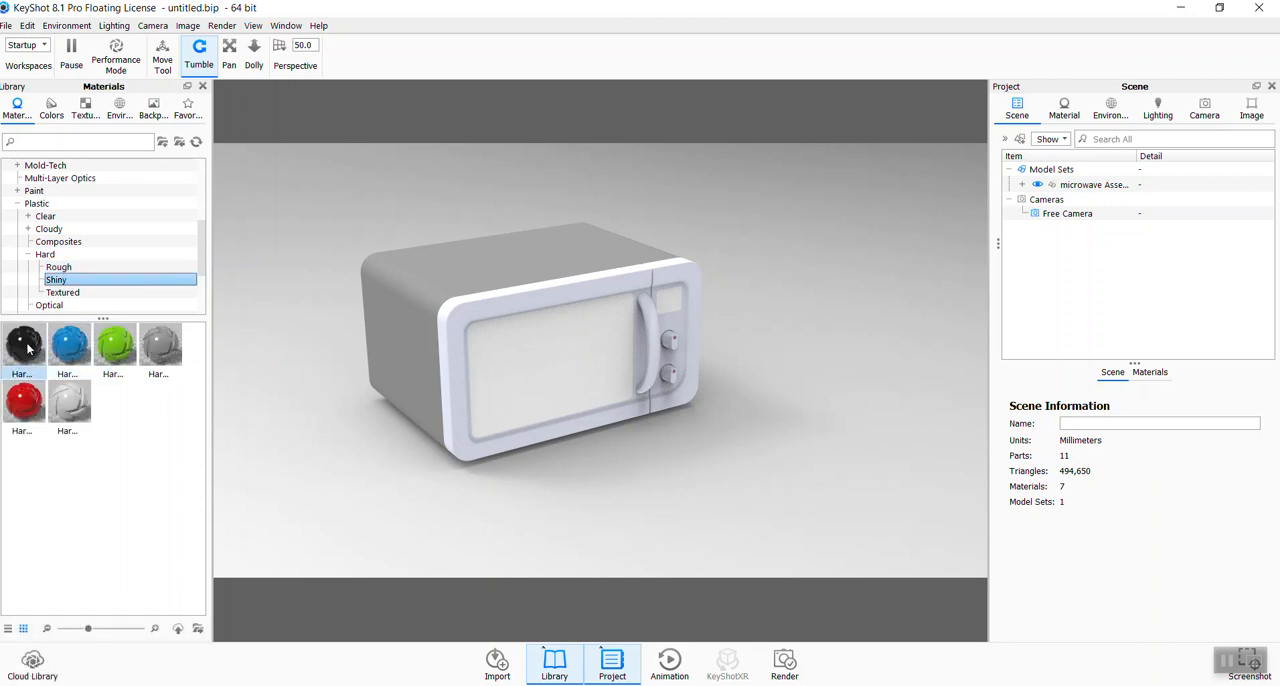
{"action": "mouse_move", "coordinate": [27, 348]}
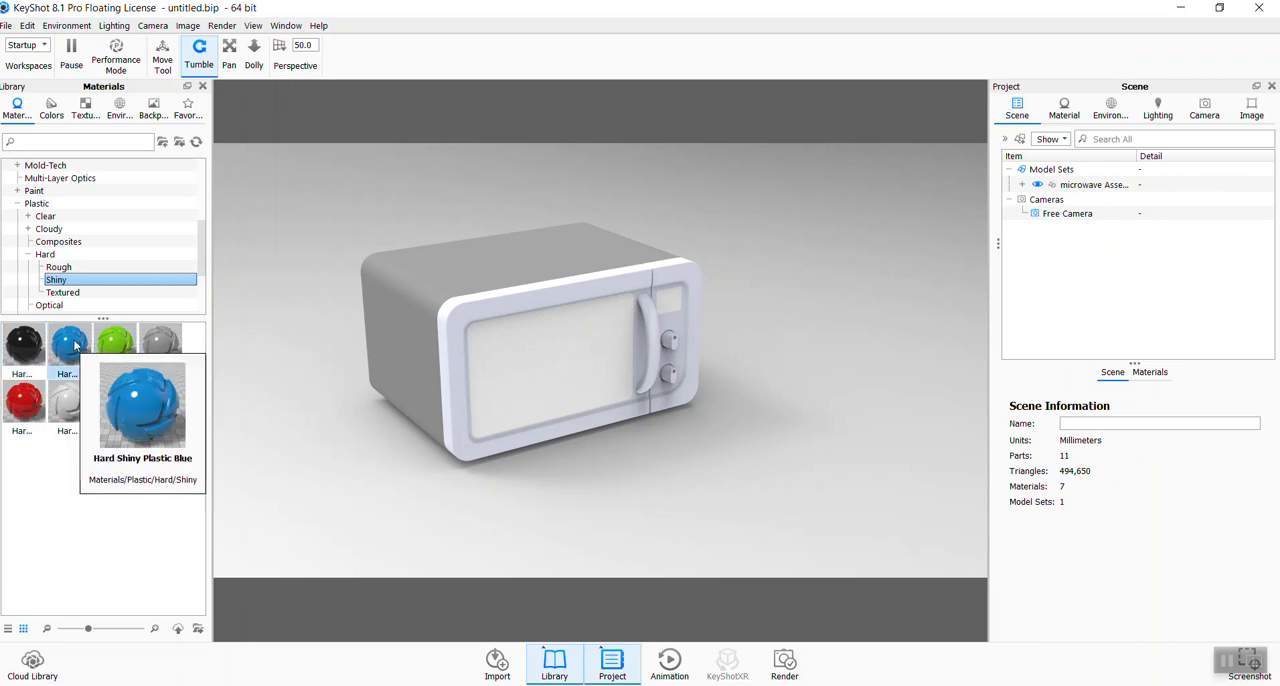
{"action": "left_click_drag", "start_coordinate": [27, 345], "coordinate": [481, 259]}
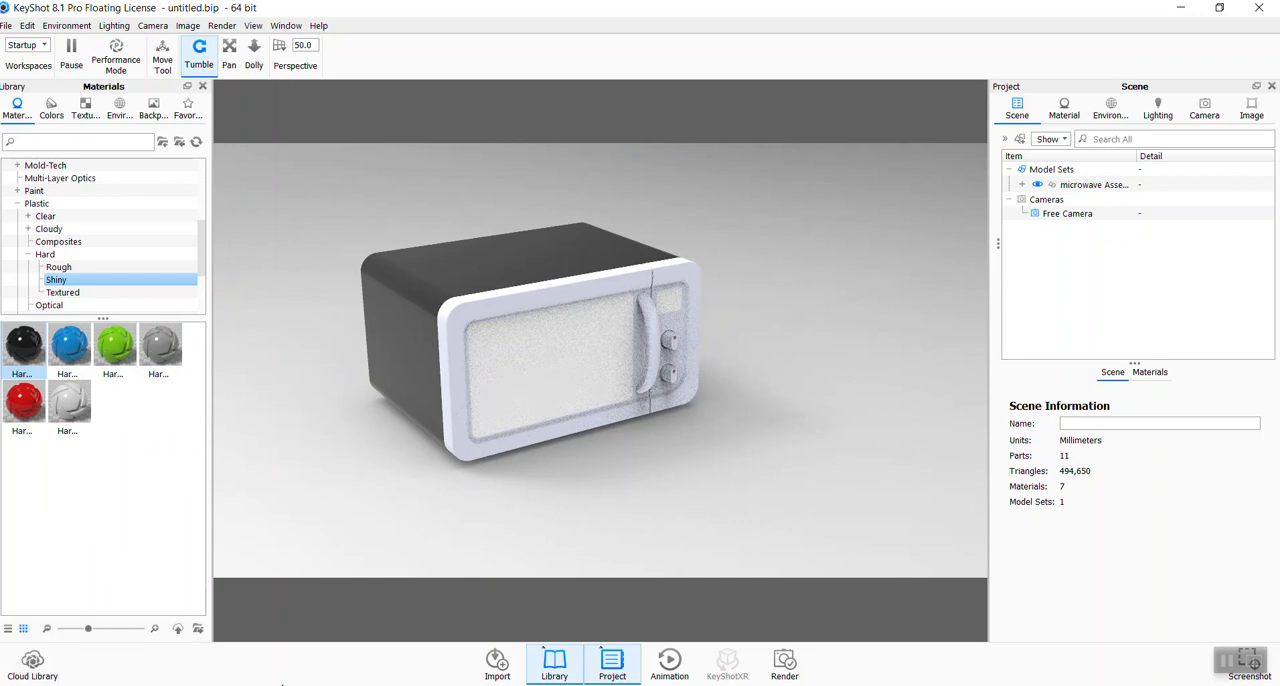
- Switch to SOLIDWORKS and bring up the microwave Assem01 assembly
{"action": "mouse_move", "coordinate": [440, 685]}
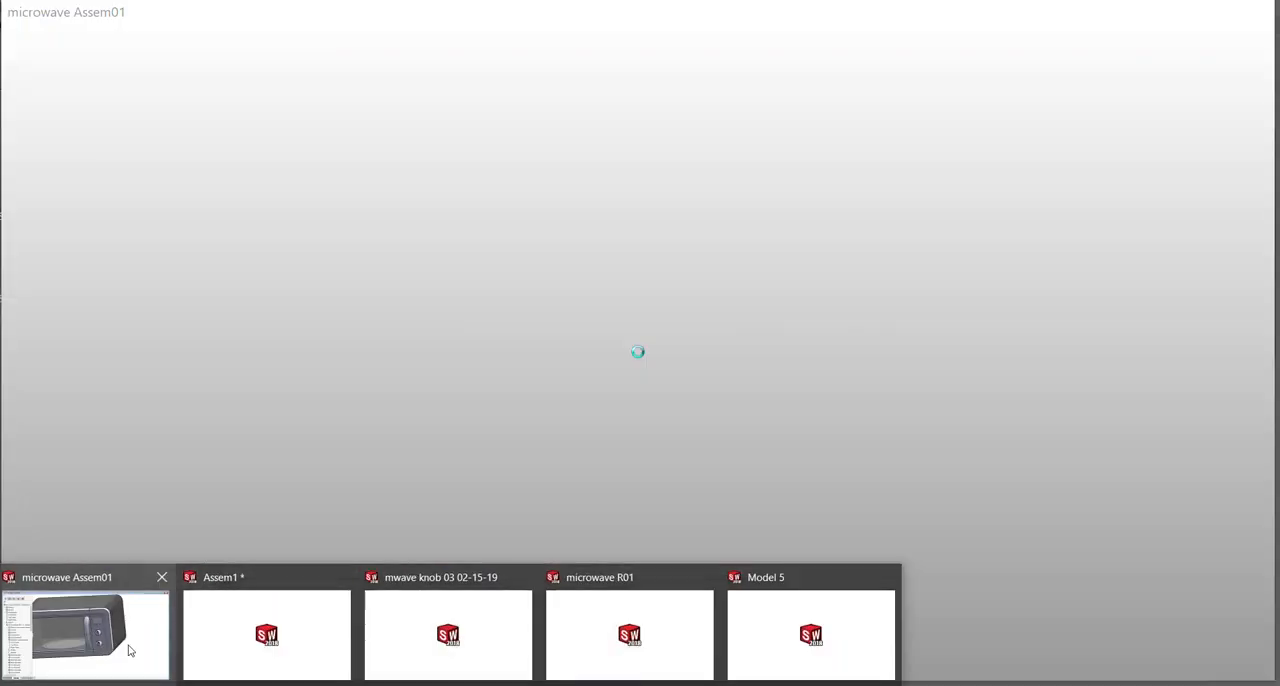
{"action": "left_click", "coordinate": [128, 644]}
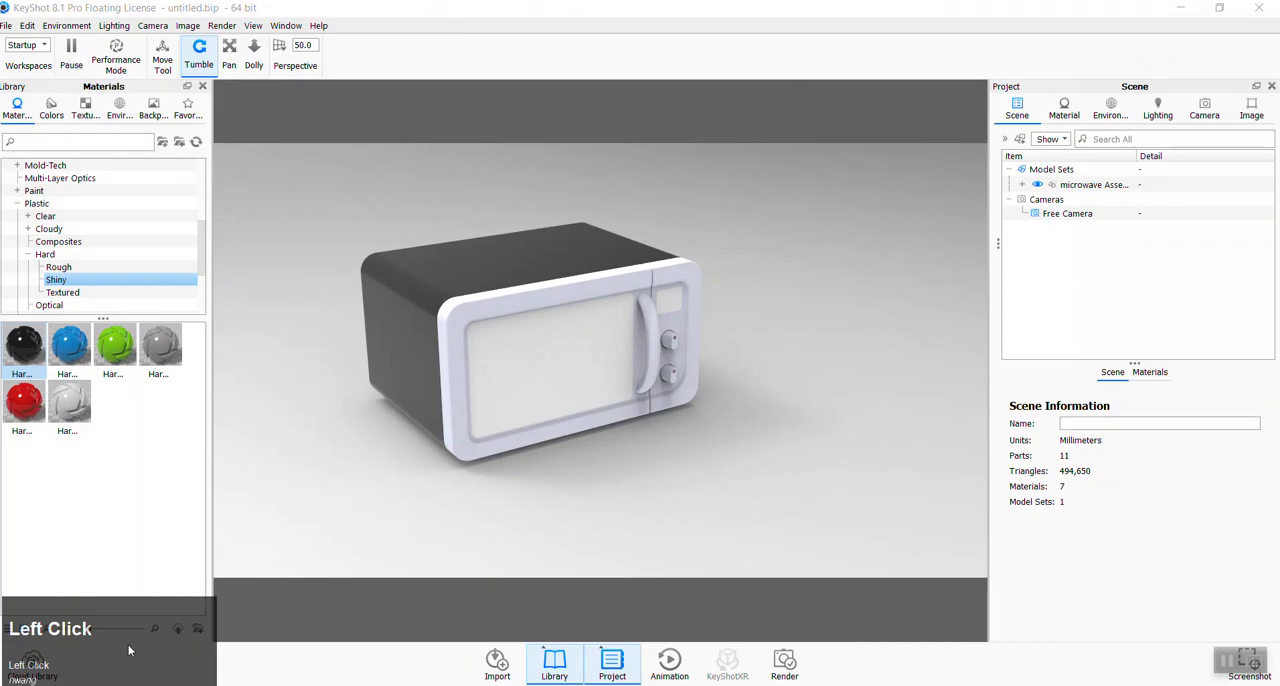
{"action": "left_click", "coordinate": [132, 684]}
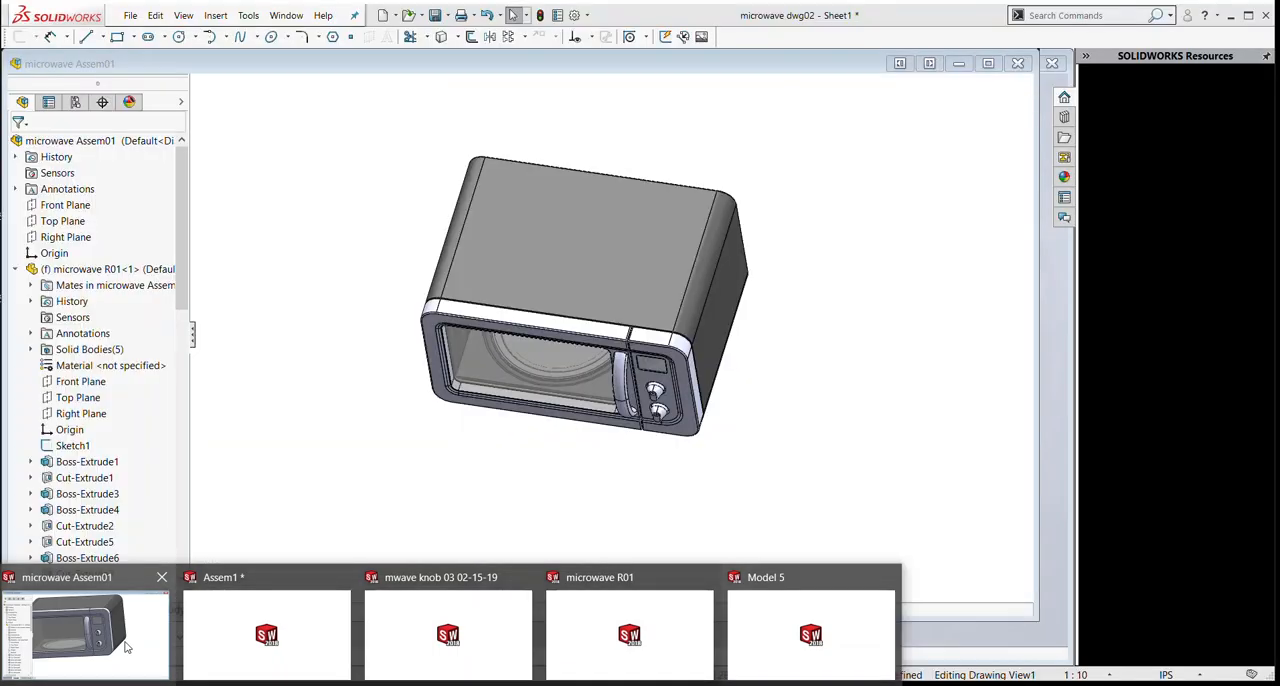
{"action": "left_click", "coordinate": [125, 648]}
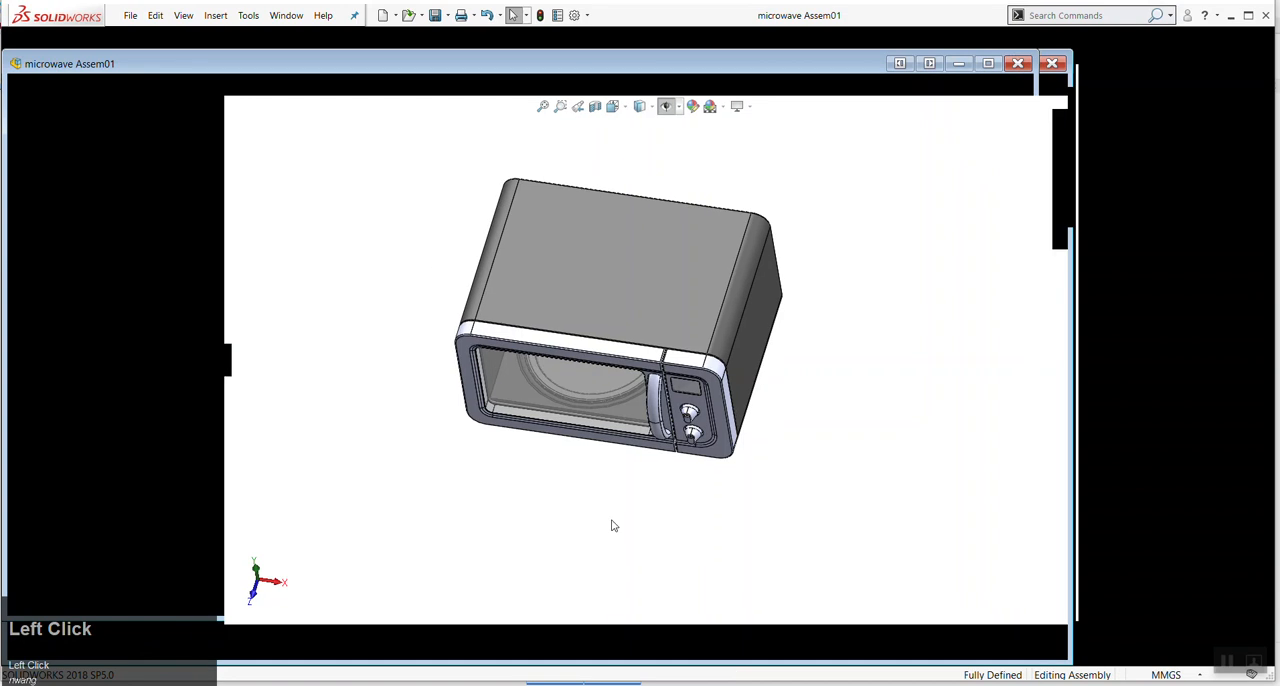
- Inspect the front of the microwave assembly and highlight the recessed control panel face around the knobs
{"action": "scroll", "coordinate": [694, 429], "scroll_direction": "down", "scroll_amount": 5}
{"action": "middle_click_drag", "start_coordinate": [694, 429], "coordinate": [674, 495]}
{"action": "scroll", "coordinate": [674, 495], "scroll_direction": "down", "scroll_amount": 4}
{"action": "scroll", "coordinate": [676, 487], "scroll_direction": "up", "scroll_amount": 6}
{"action": "middle_click_drag", "start_coordinate": [676, 487], "coordinate": [739, 450]}
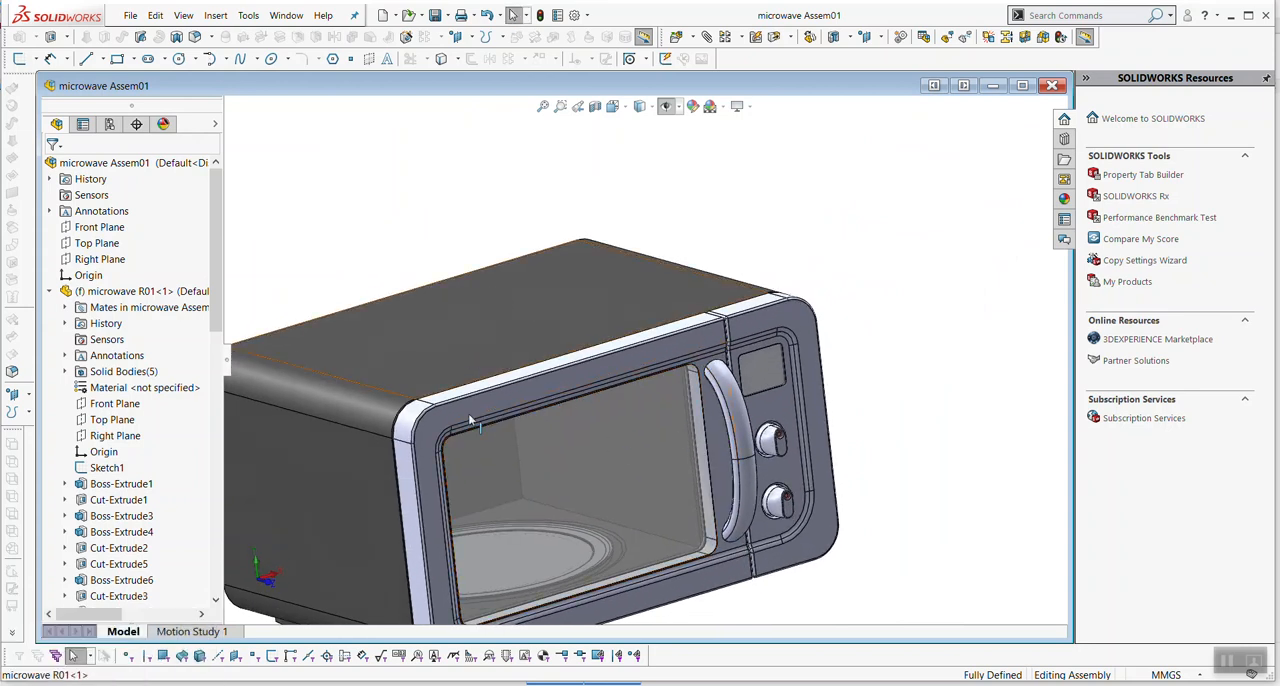
{"action": "middle_click_drag", "start_coordinate": [820, 405], "coordinate": [780, 395]}
{"action": "scroll", "coordinate": [775, 392], "scroll_direction": "down", "scroll_amount": 3}
{"action": "left_click", "coordinate": [772, 390]}
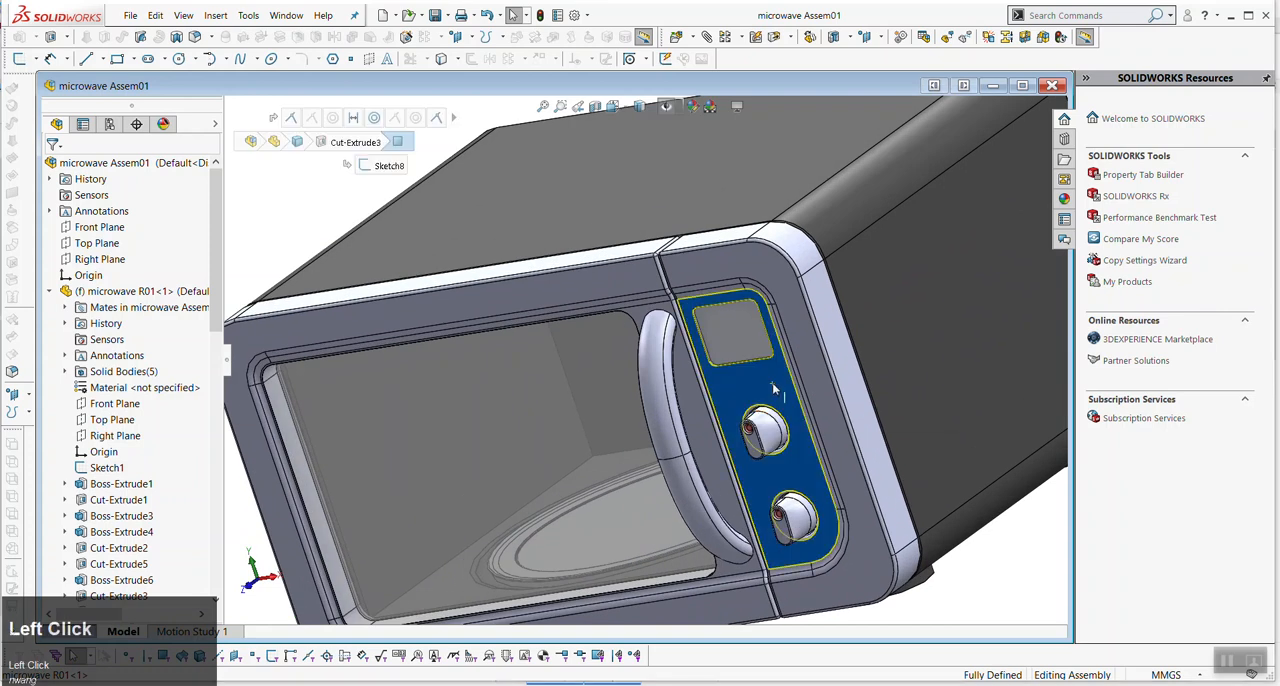
{"action": "scroll", "coordinate": [706, 467], "scroll_direction": "up", "scroll_amount": 1}
{"action": "scroll", "coordinate": [706, 469], "scroll_direction": "up", "scroll_amount": 1}
{"action": "left_click", "coordinate": [885, 526]}
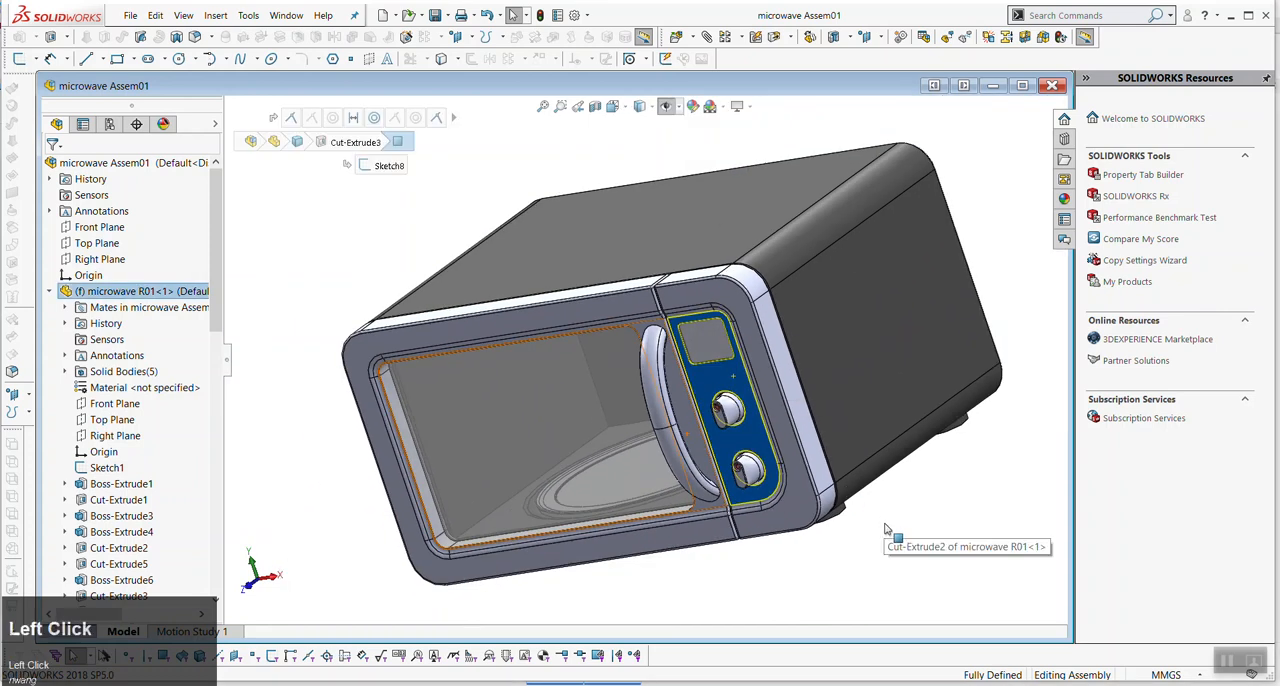
- Examine the handle and knobs up close, and check the assembly's scene, lights and cameras list before returning to the feature tree
{"action": "scroll", "coordinate": [733, 405], "scroll_direction": "down", "scroll_amount": 6}
{"action": "scroll", "coordinate": [723, 406], "scroll_direction": "up", "scroll_amount": 2}
{"action": "scroll", "coordinate": [722, 404], "scroll_direction": "up", "scroll_amount": 2}
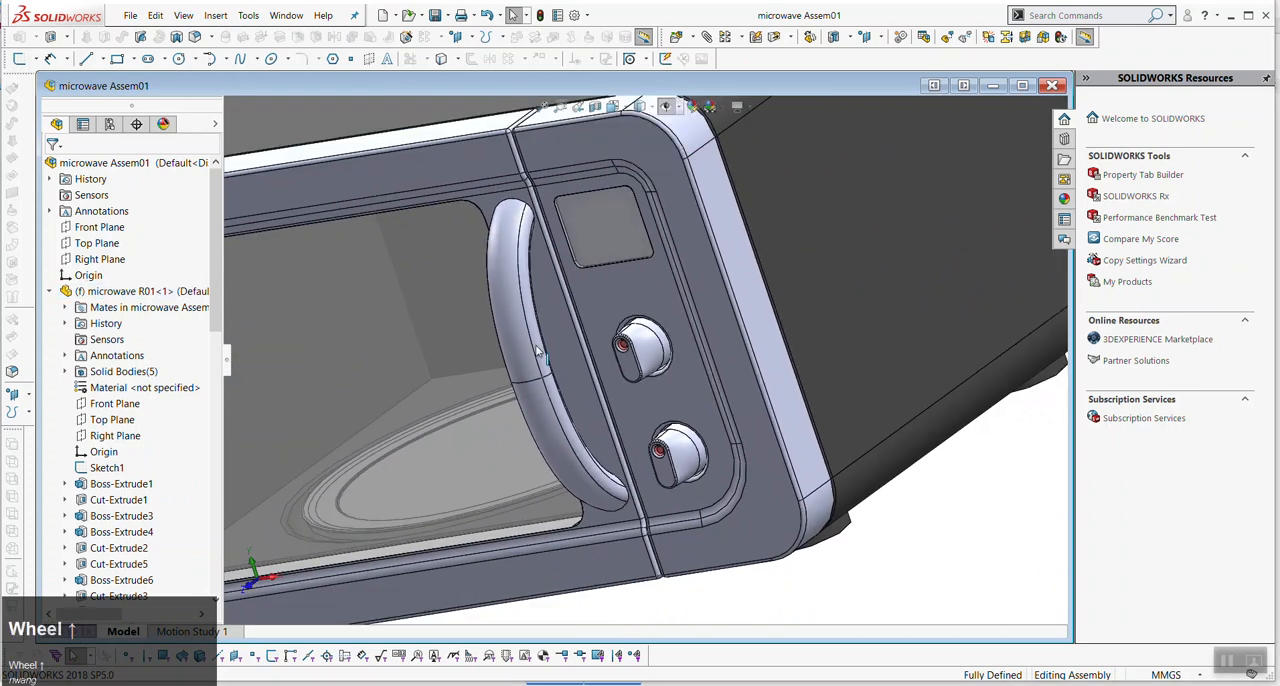
{"action": "middle_click_drag", "start_coordinate": [722, 404], "coordinate": [655, 400]}
{"action": "scroll", "coordinate": [655, 400], "scroll_direction": "up", "scroll_amount": 2}
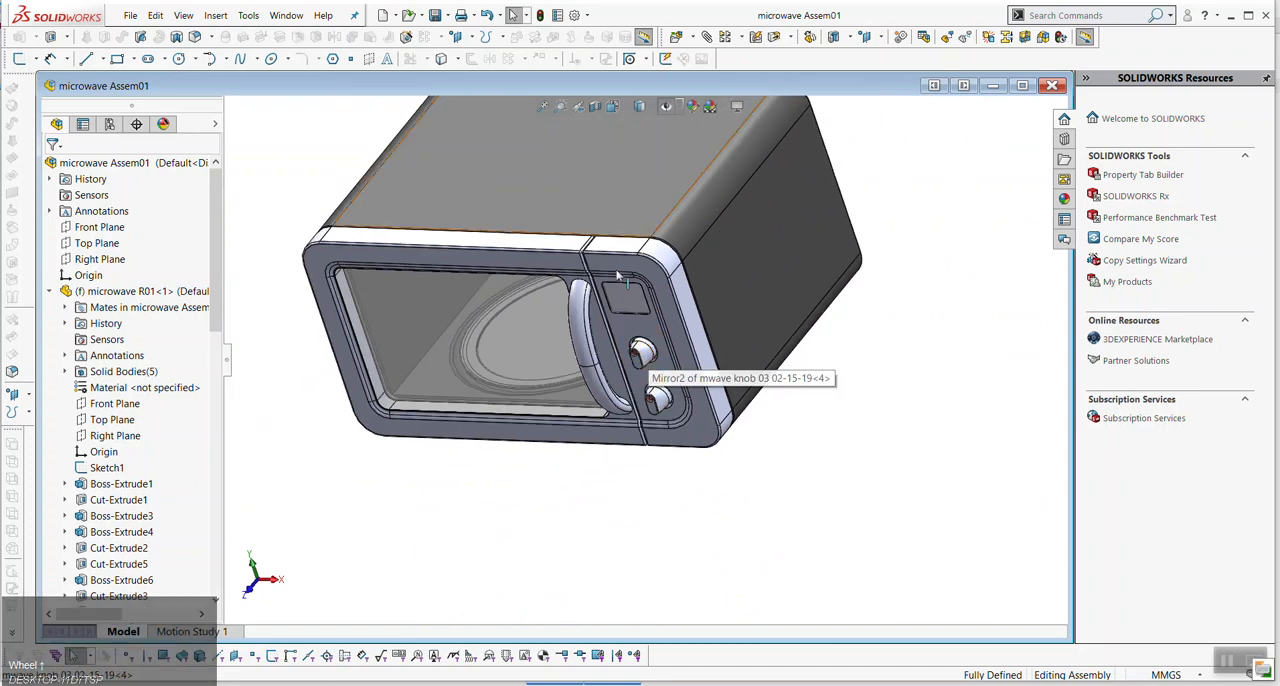
{"action": "scroll", "coordinate": [641, 353], "scroll_direction": "up", "scroll_amount": 2}
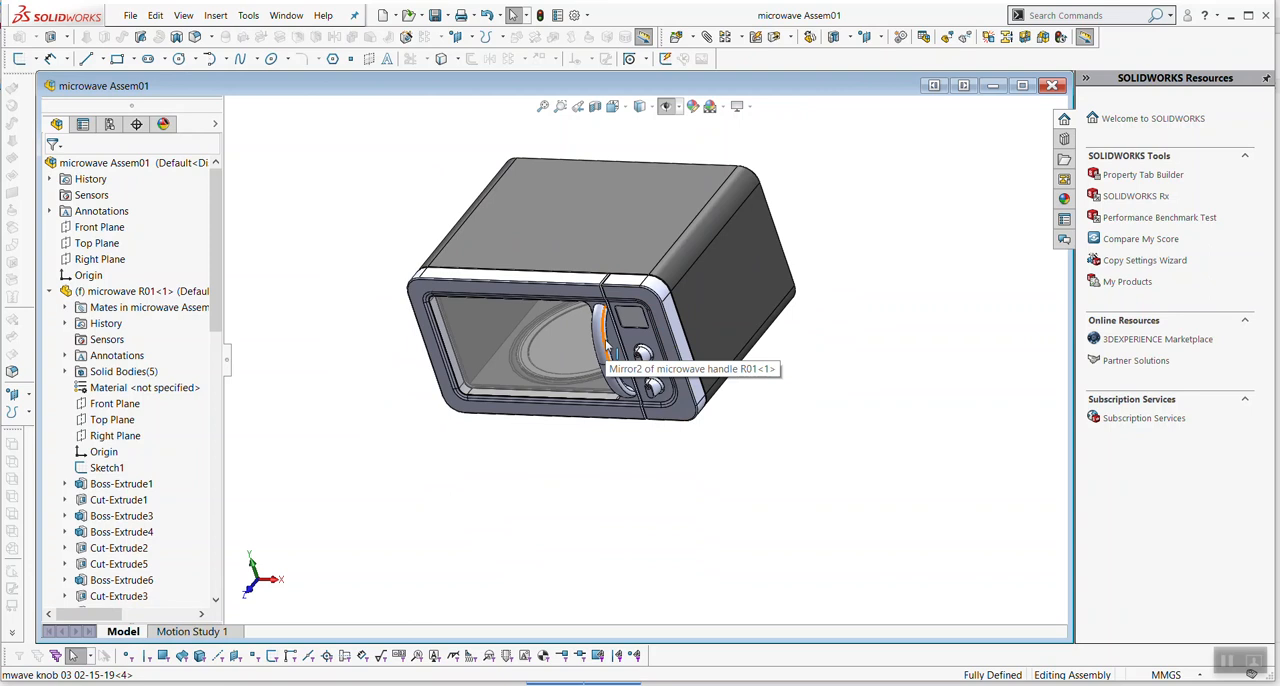
{"action": "left_click", "coordinate": [163, 124]}
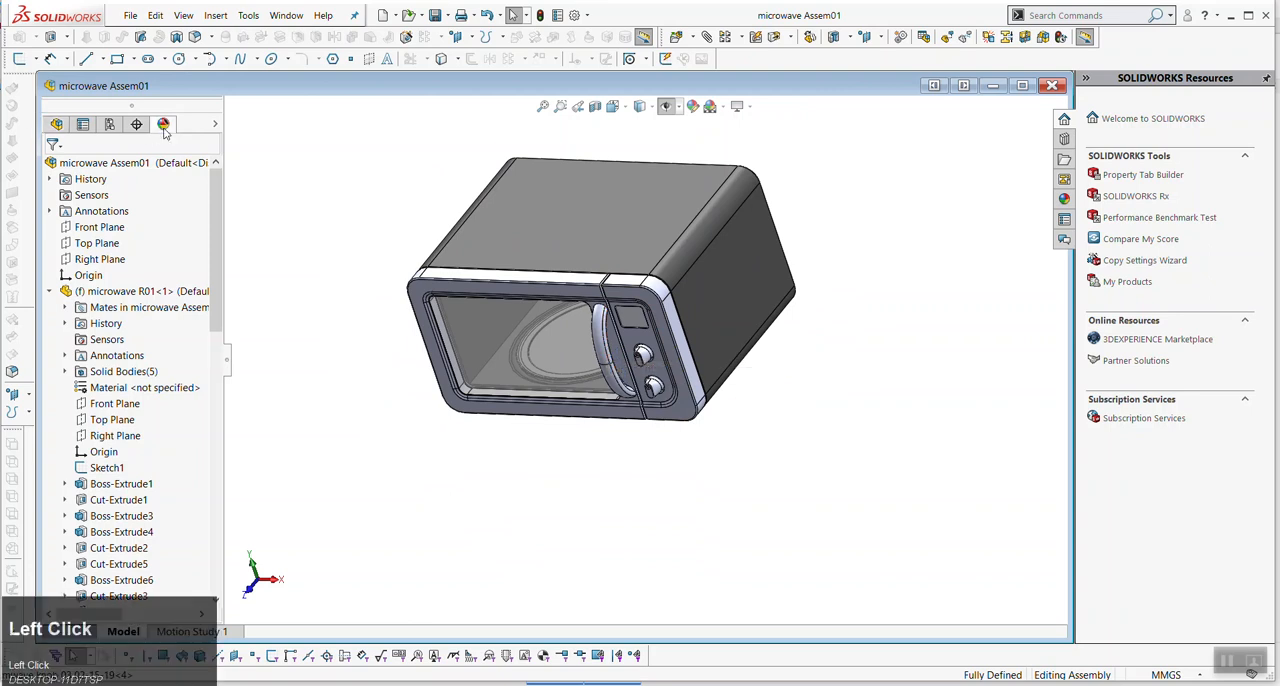
{"action": "left_click", "coordinate": [56, 124]}
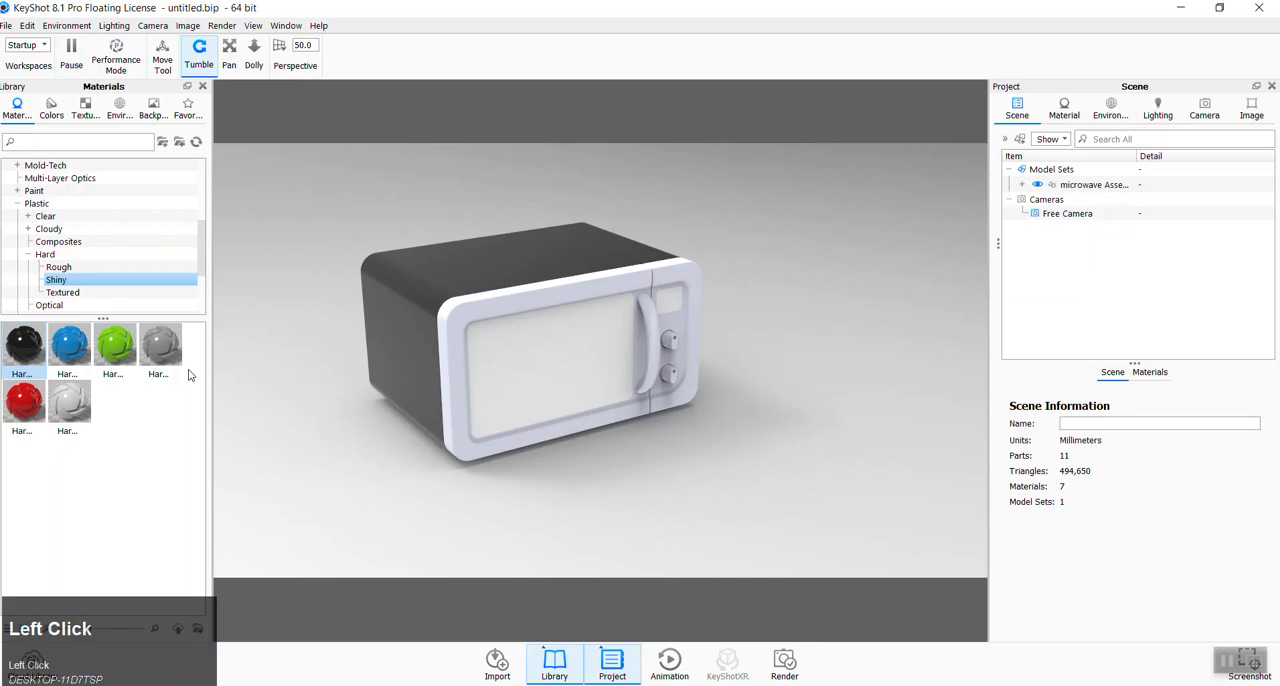
- Switch back to KeyShot and apply the green hard shiny plastic to the microwave's front frame
{"action": "mouse_move", "coordinate": [115, 345]}
{"action": "left_mouse_down"}
{"action": "mouse_move", "coordinate": [653, 326]}
{"action": "mouse_move", "coordinate": [628, 290]}
{"action": "mouse_move", "coordinate": [655, 341]}
{"action": "mouse_move", "coordinate": [646, 287]}
{"action": "left_mouse_up"}
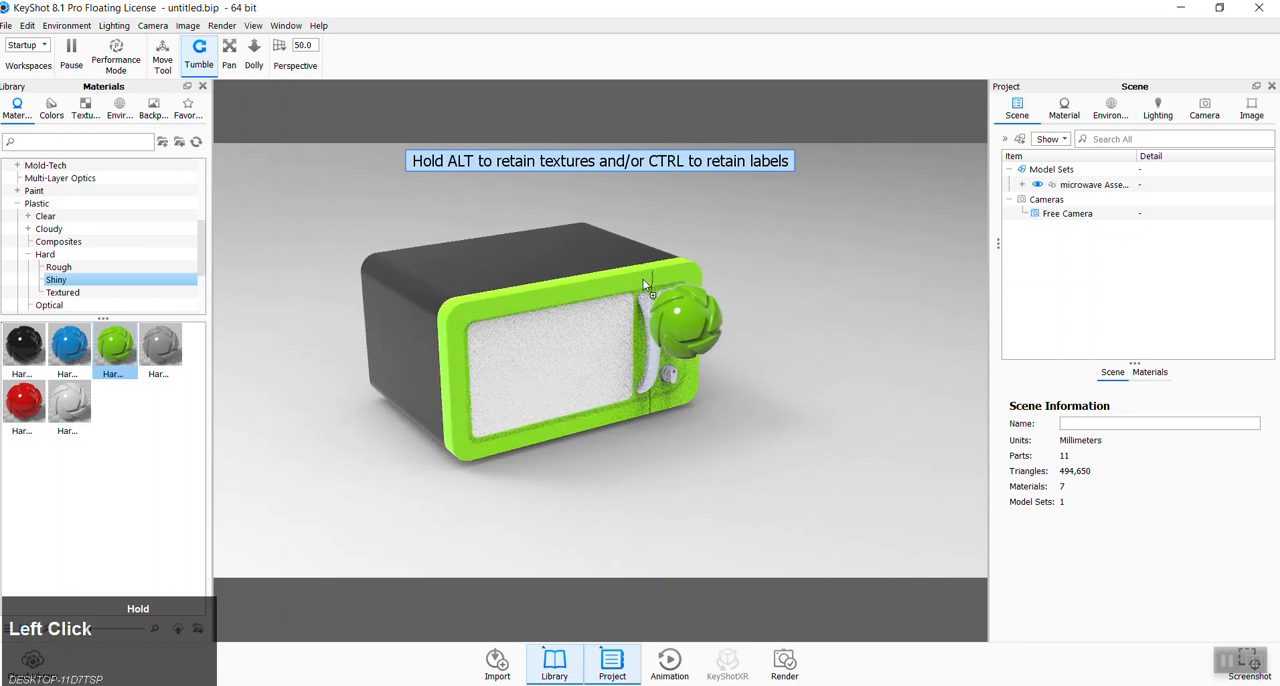
{"action": "left_click_drag", "start_coordinate": [645, 285], "coordinate": [645, 285]}
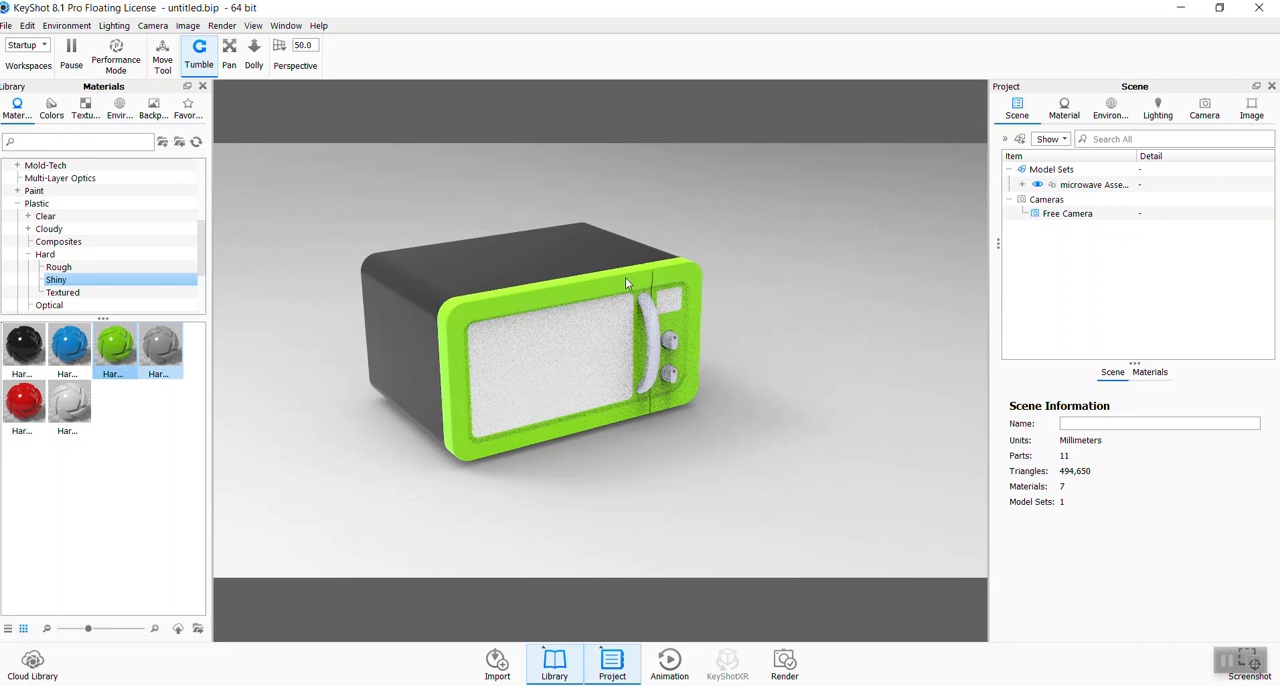
- Unlink the door frame's material from the control panel's and apply the blue hard shiny plastic to the door frame
{"action": "right_click", "coordinate": [626, 280]}
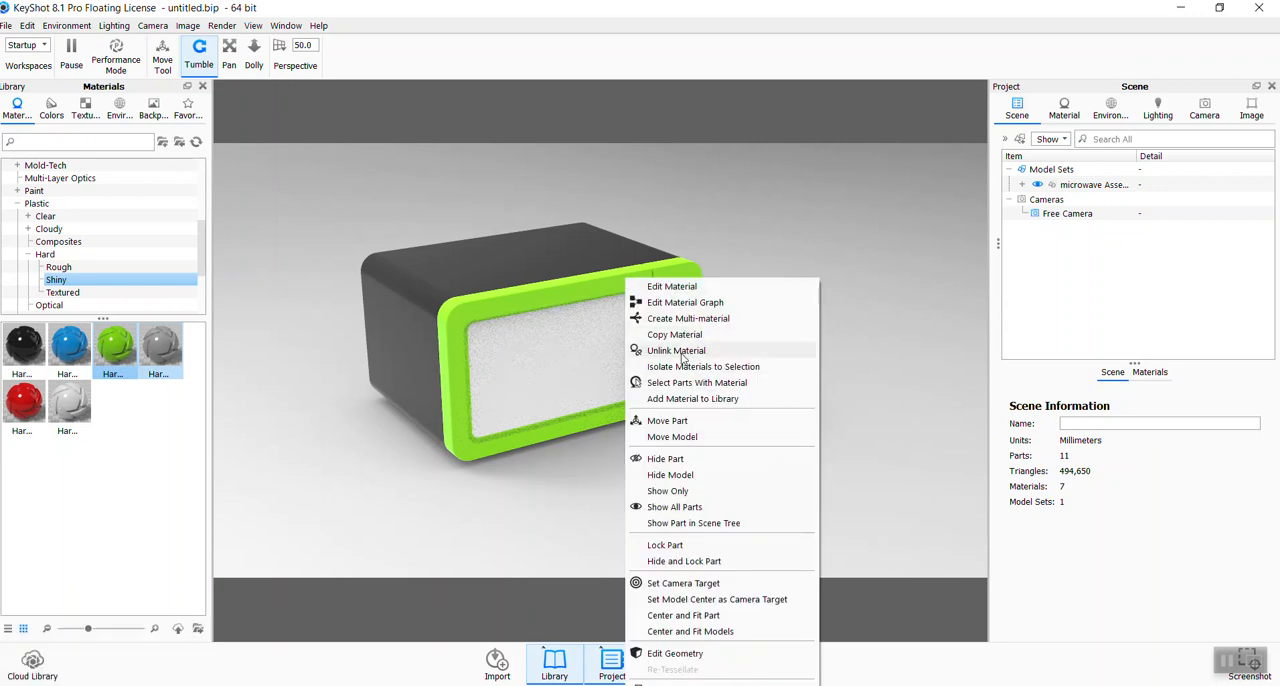
{"action": "left_click", "coordinate": [678, 351]}
{"action": "left_click_drag", "start_coordinate": [69, 345], "coordinate": [484, 298]}
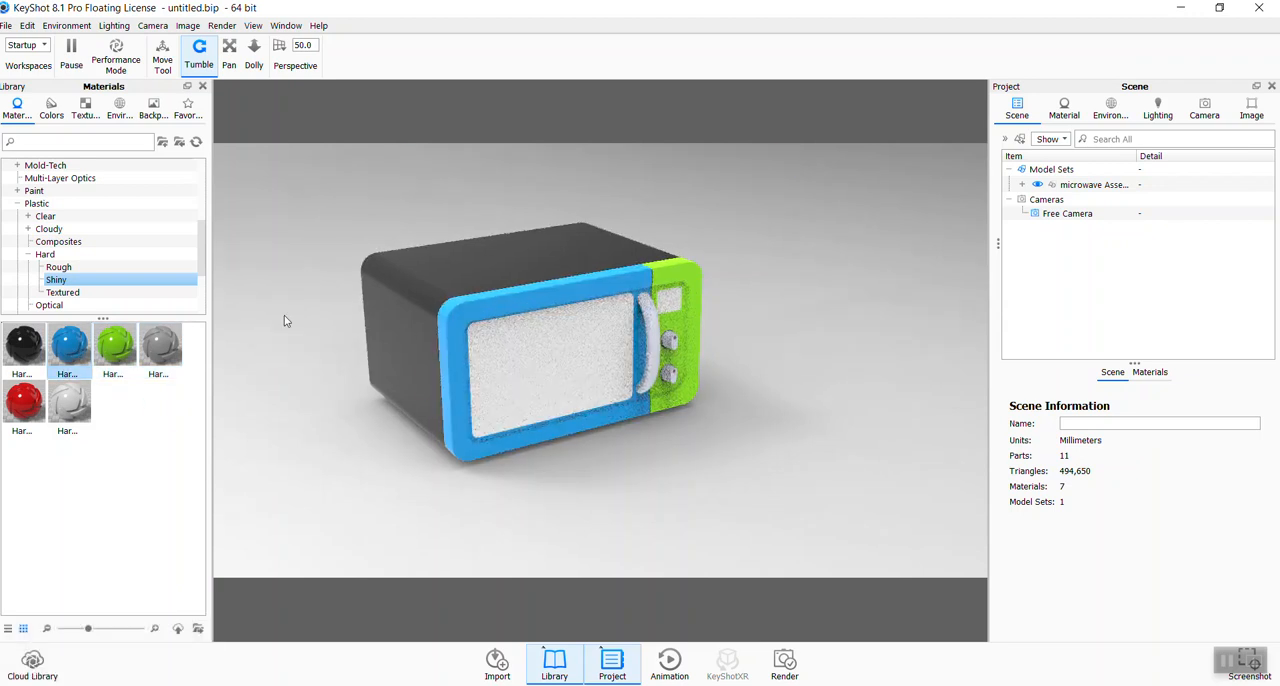
- Apply the blue hard shiny plastic to the handle linked with the door frame's material, and replace the shared material with the red one
{"action": "left_click_drag", "start_coordinate": [75, 351], "coordinate": [657, 337]}
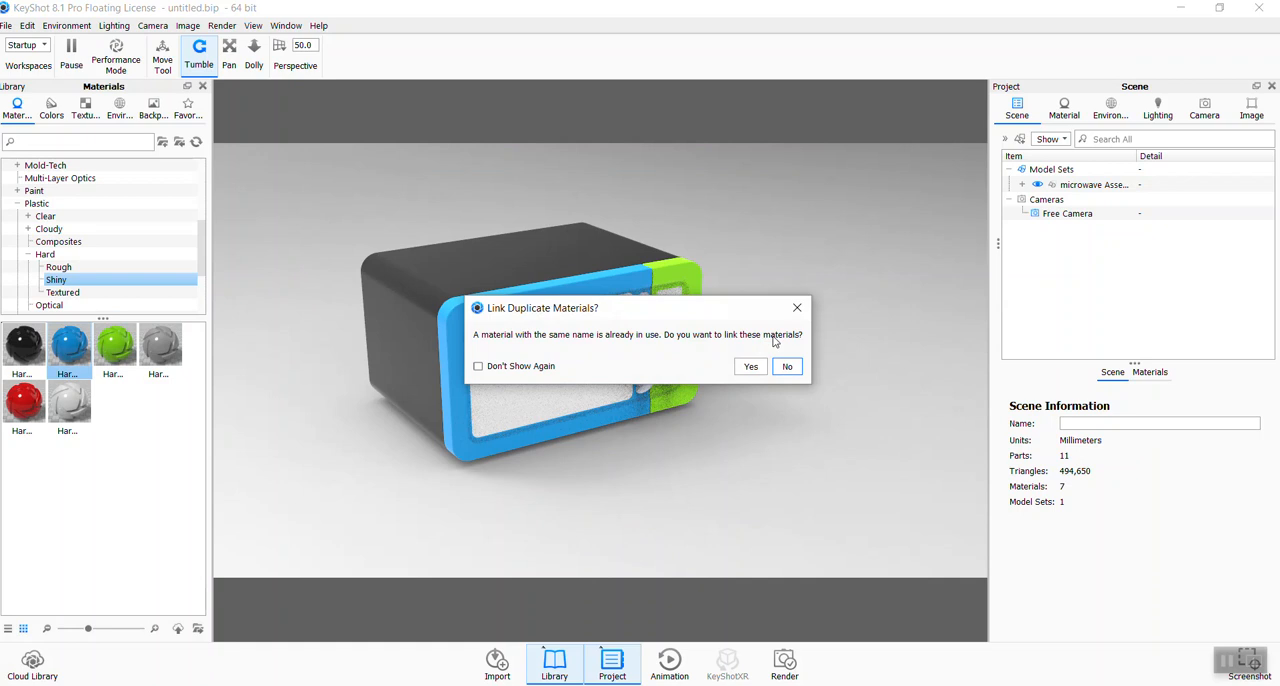
{"action": "left_click", "coordinate": [753, 366]}
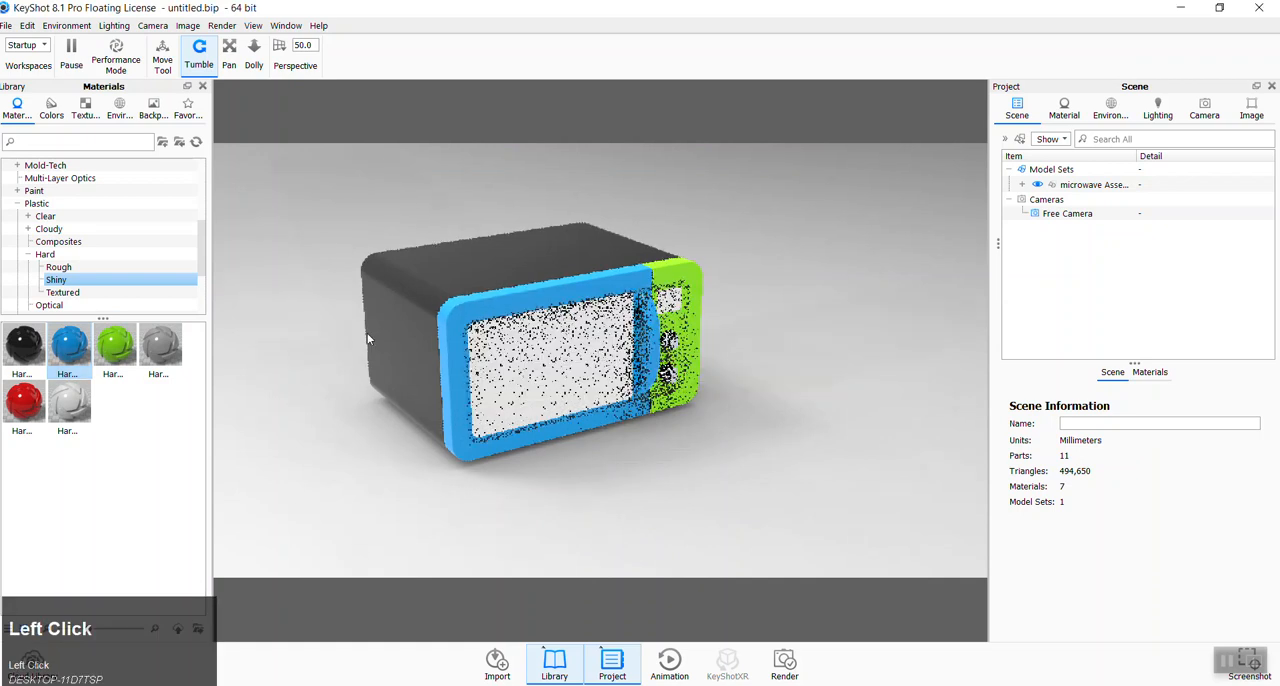
{"action": "left_click_drag", "start_coordinate": [10, 396], "coordinate": [505, 298]}
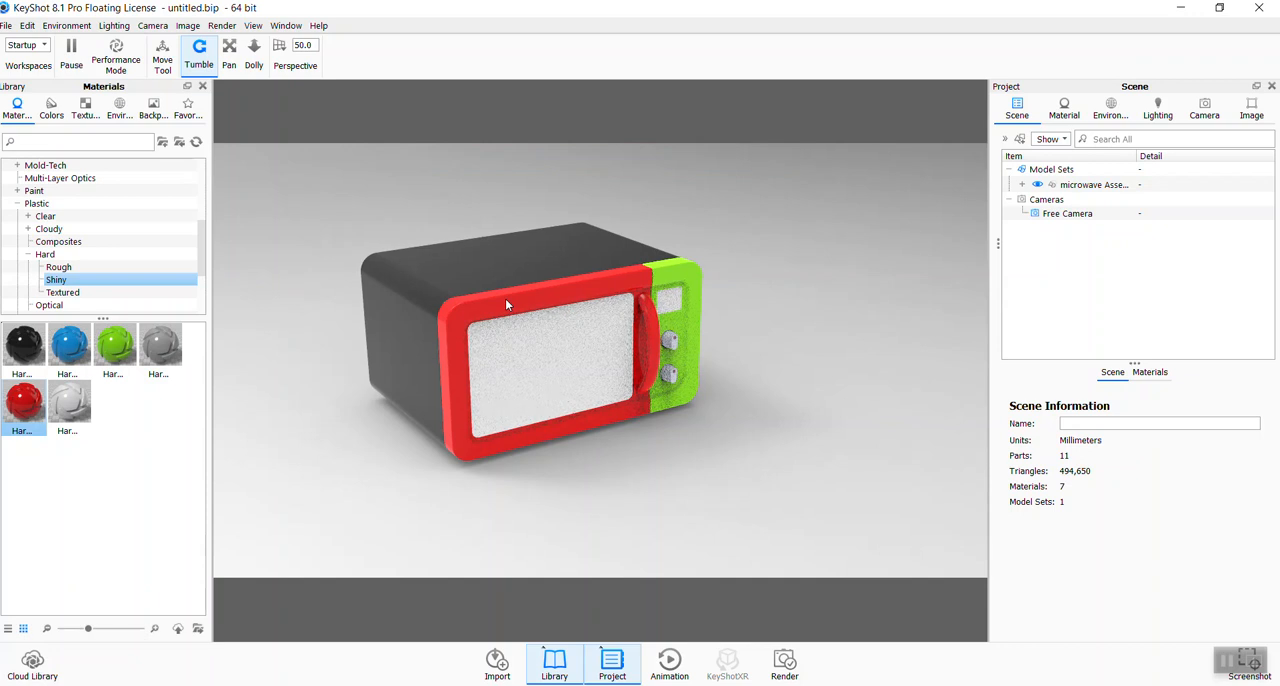
- Switch to SOLIDWORKS and return to the microwave Assem01 assembly
{"action": "left_click", "coordinate": [395, 685]}
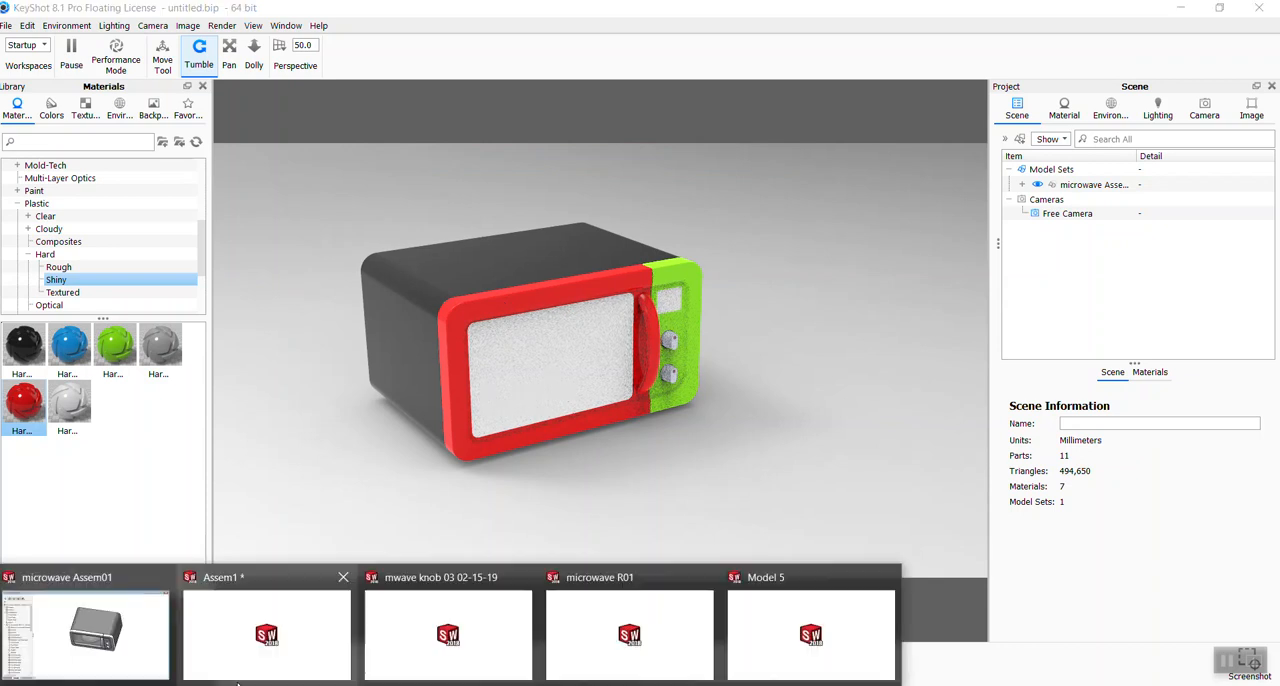
{"action": "mouse_move", "coordinate": [102, 632]}
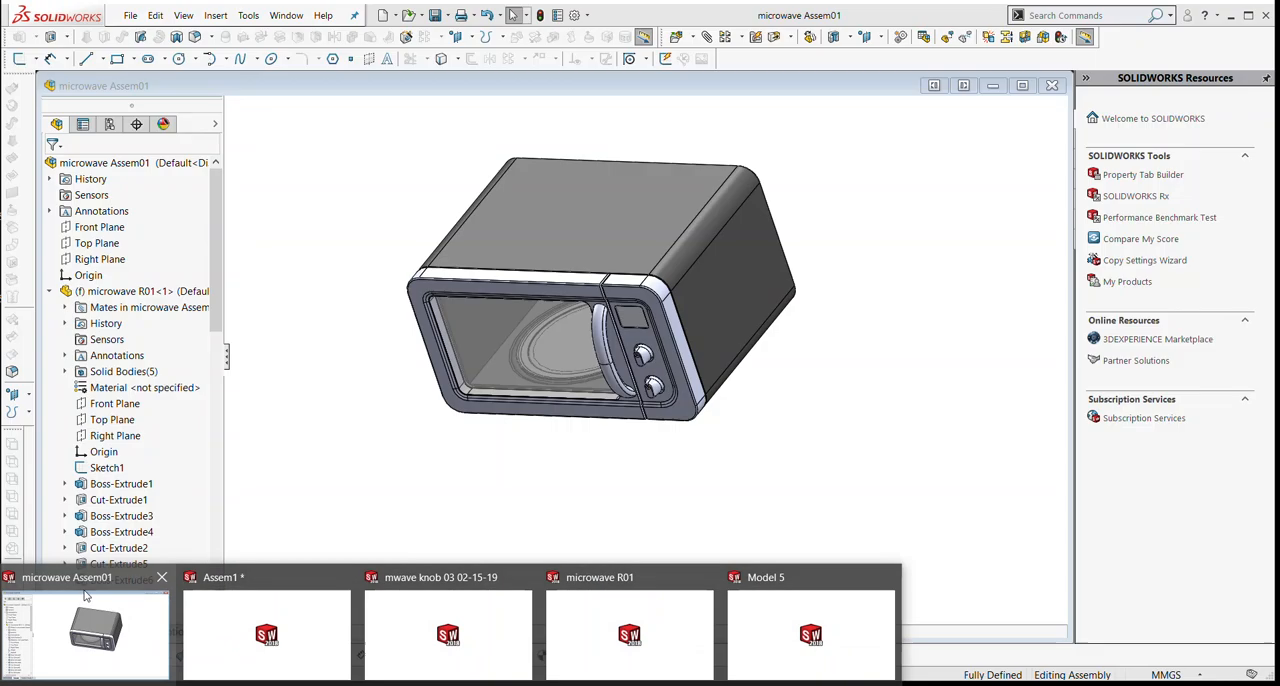
{"action": "left_click", "coordinate": [86, 596]}
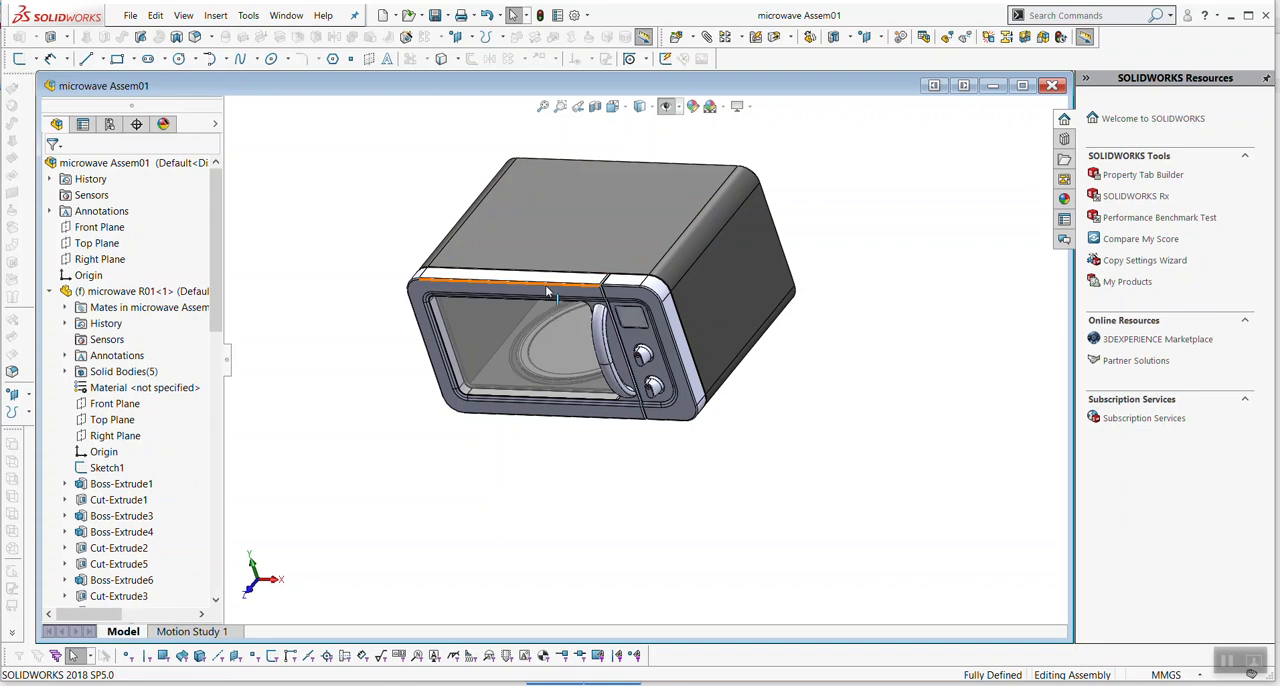
- Examine the control panel up close and highlight its recessed face around the display and knobs
{"action": "scroll", "coordinate": [621, 302], "scroll_direction": "down", "scroll_amount": 5}
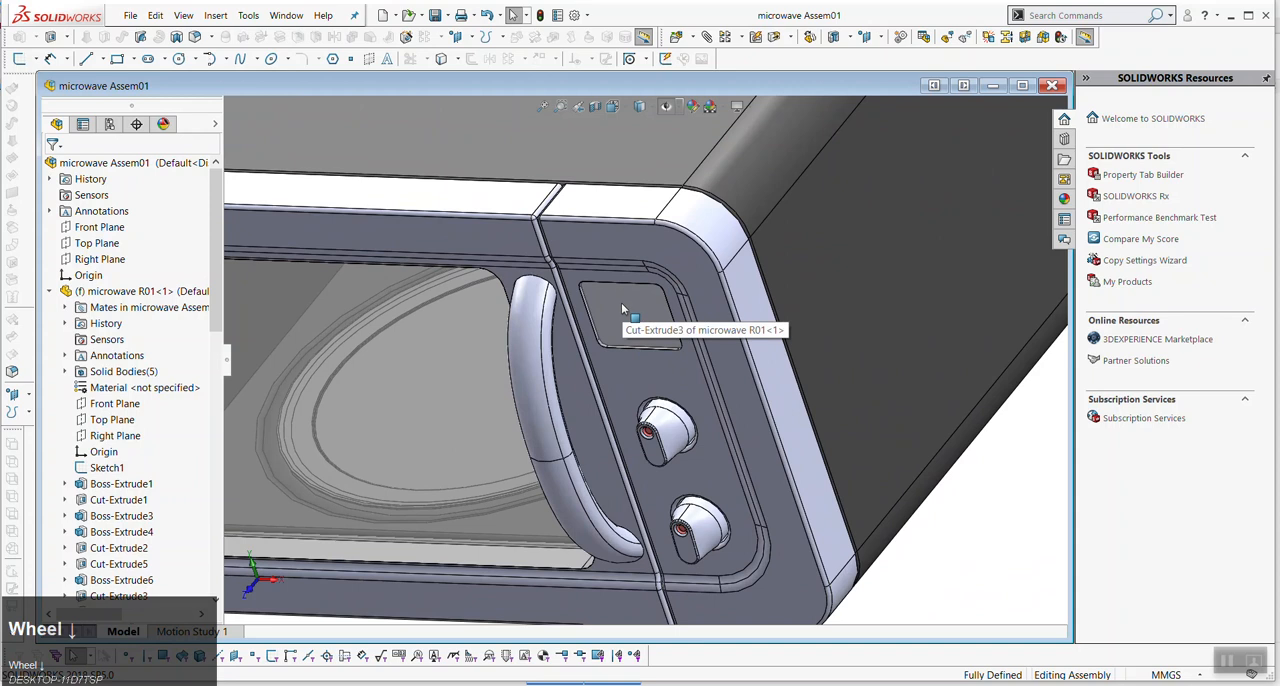
{"action": "scroll", "coordinate": [621, 302], "scroll_direction": "up", "scroll_amount": 5}
{"action": "middle_click_drag", "start_coordinate": [621, 302], "coordinate": [640, 320]}
{"action": "scroll", "coordinate": [632, 318], "scroll_direction": "down", "scroll_amount": 5}
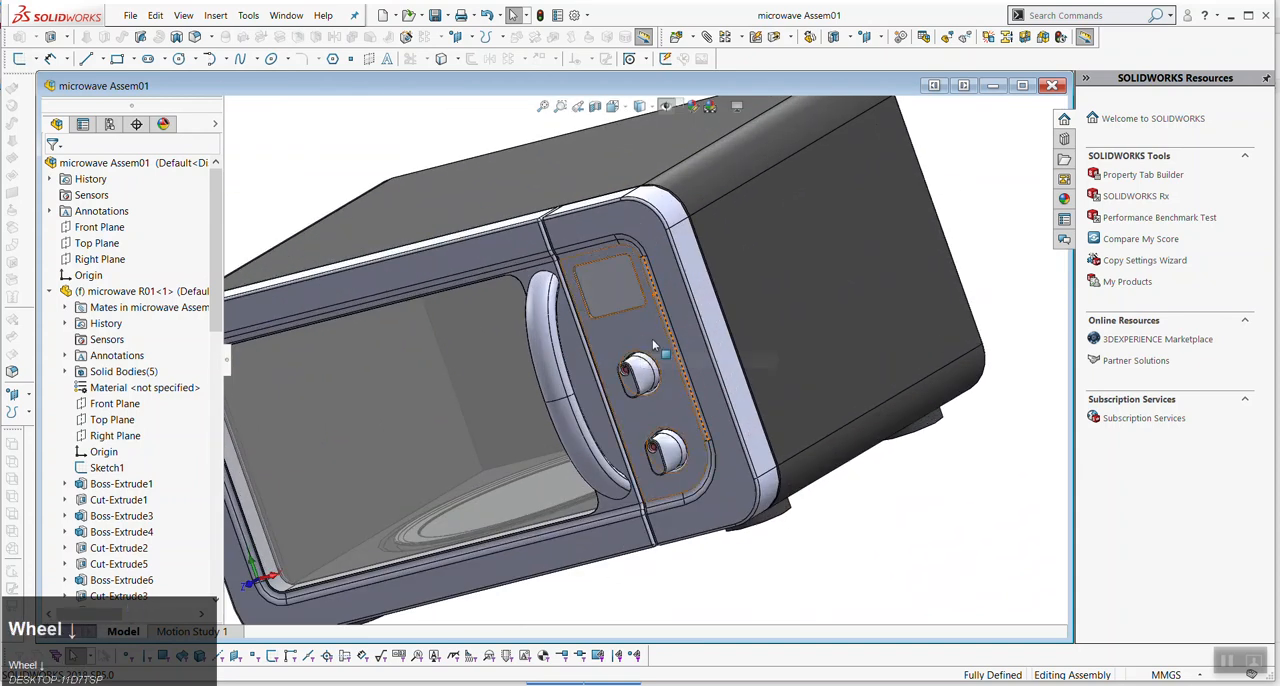
{"action": "left_click", "coordinate": [637, 329]}
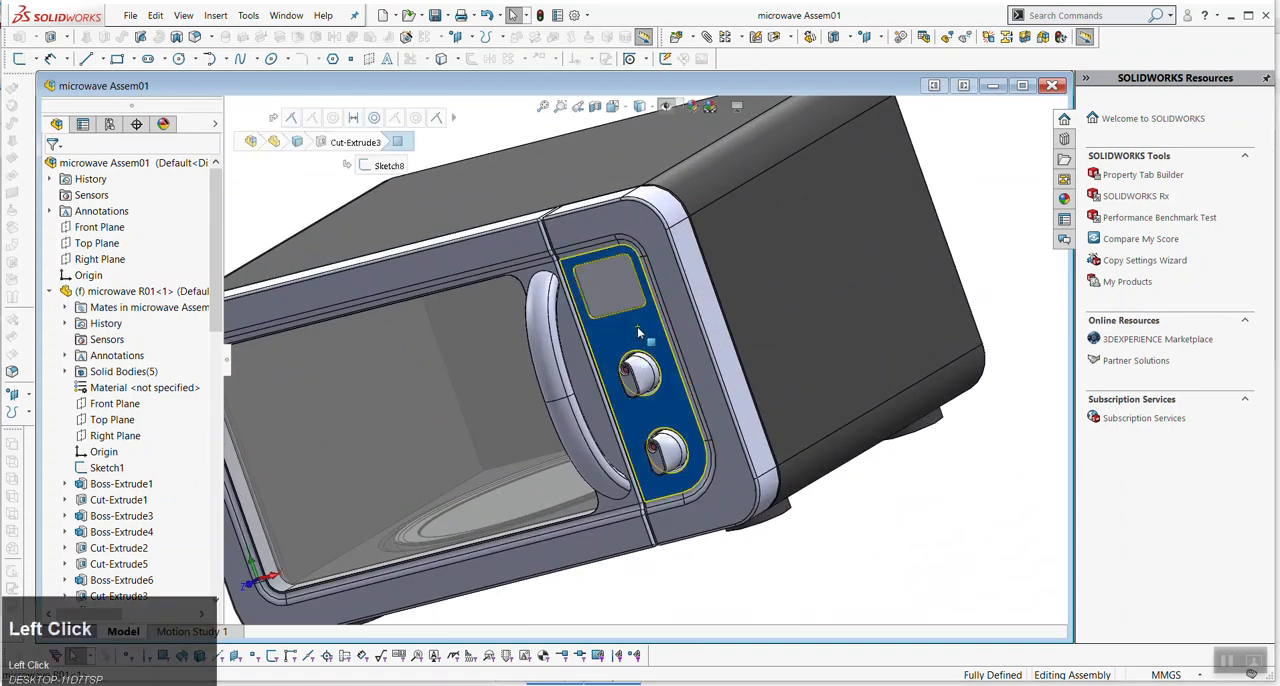
{"action": "left_click", "coordinate": [826, 535]}
{"action": "scroll", "coordinate": [636, 293], "scroll_direction": "down", "scroll_amount": 2}
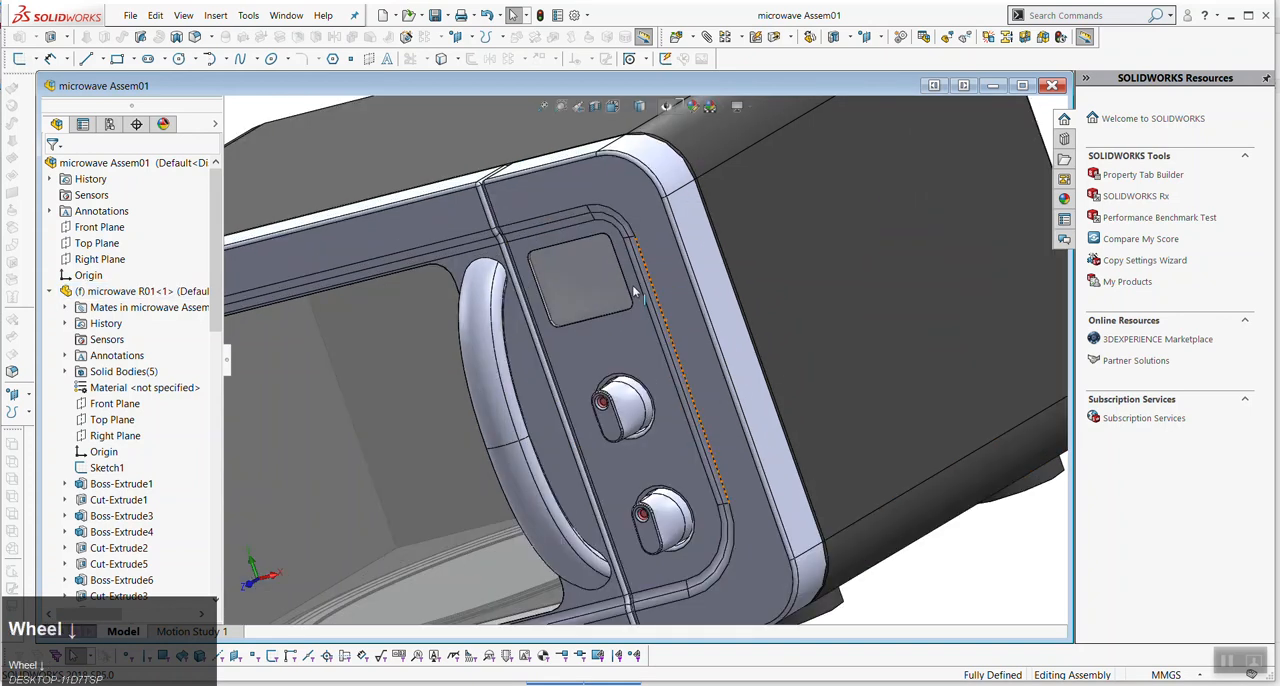
- Give the whole control panel body a medium grey appearance at part document level
{"action": "left_click", "coordinate": [613, 342]}
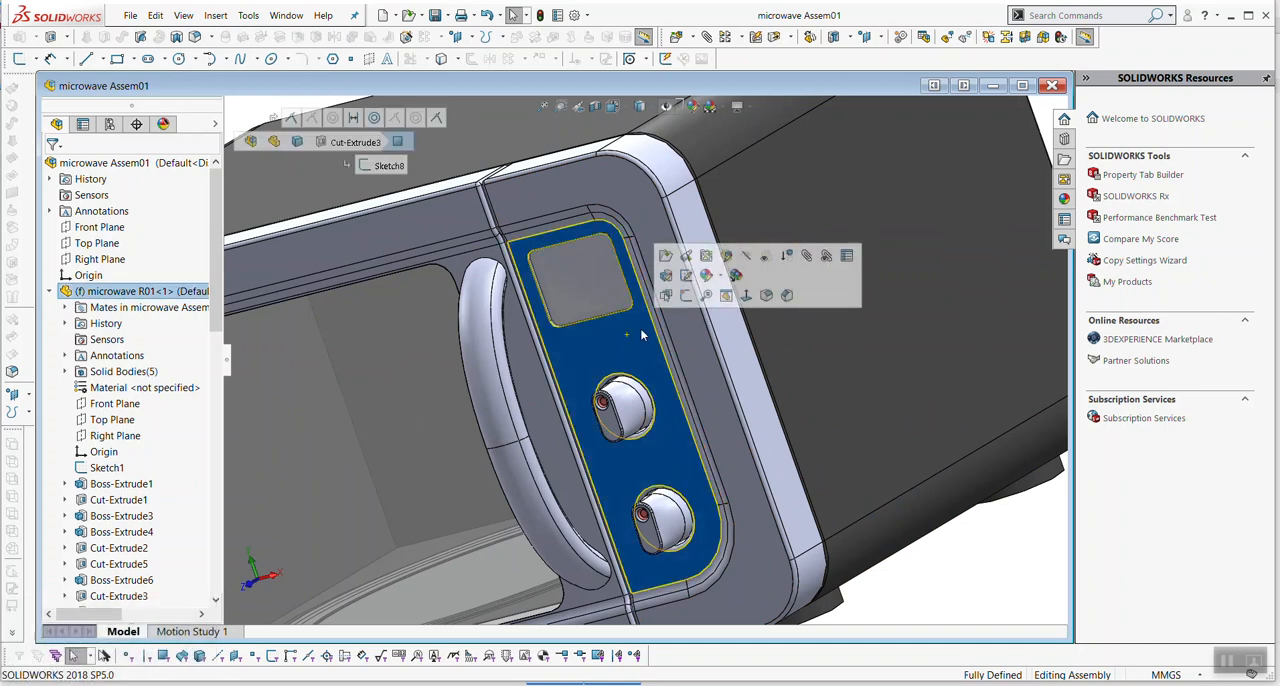
{"action": "right_click", "coordinate": [618, 353]}
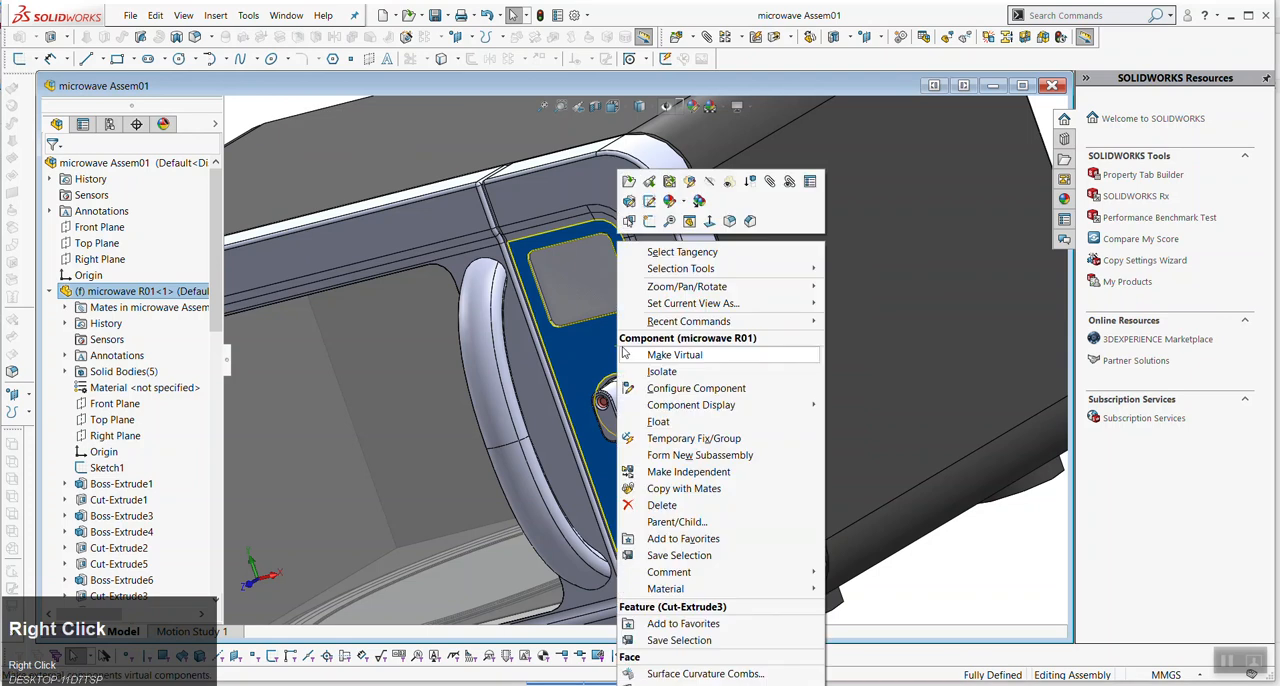
{"action": "left_click", "coordinate": [673, 203]}
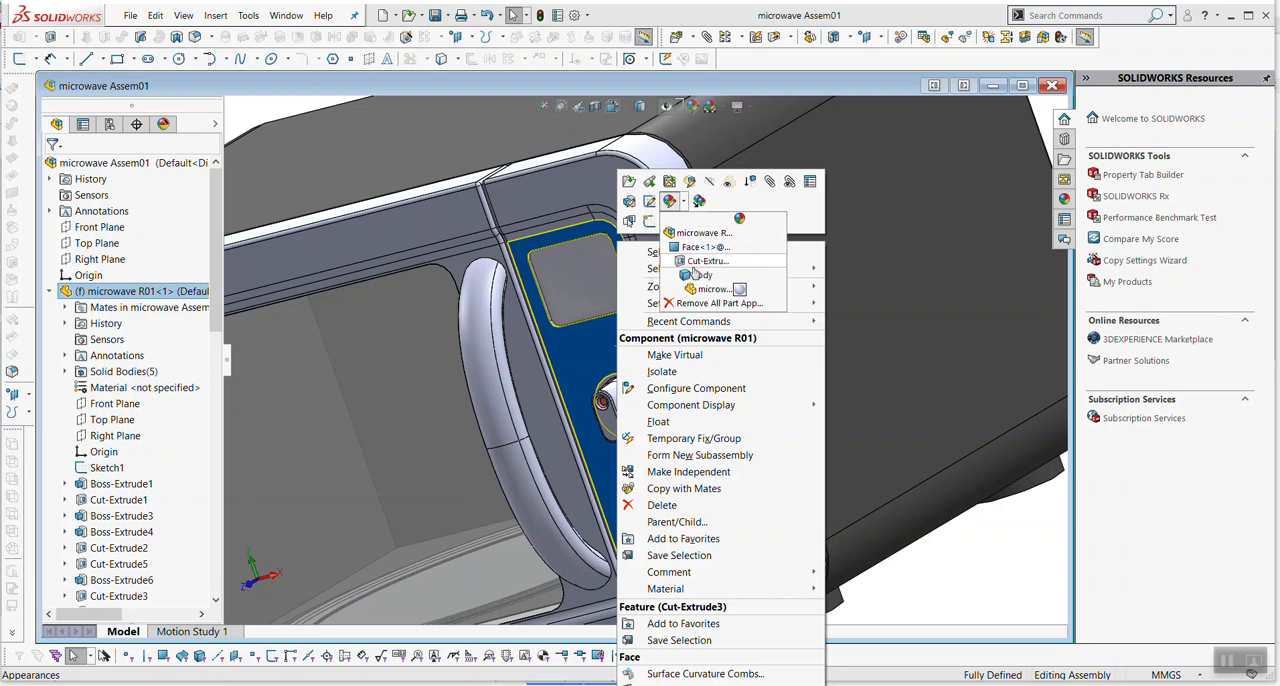
{"action": "left_click", "coordinate": [700, 288]}
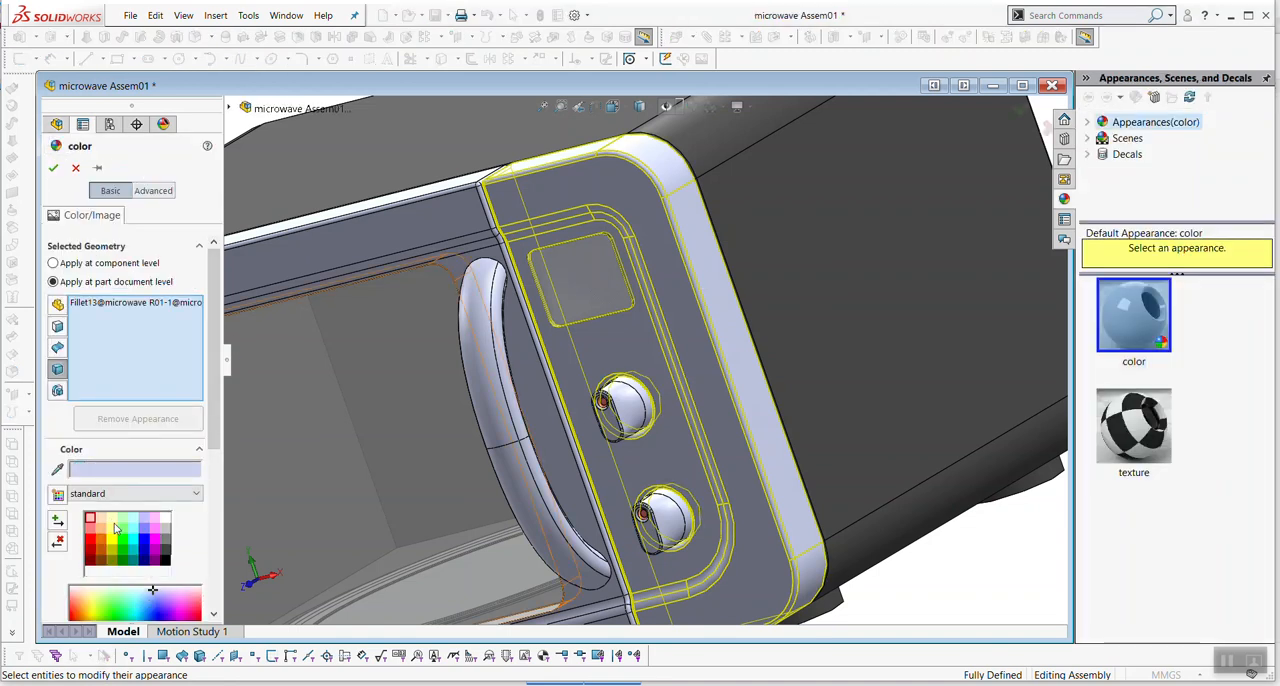
{"action": "left_click", "coordinate": [101, 522]}
{"action": "left_click", "coordinate": [132, 529]}
{"action": "left_click", "coordinate": [130, 548]}
{"action": "left_click_drag", "start_coordinate": [212, 418], "coordinate": [206, 500]}
{"action": "left_click", "coordinate": [571, 378]}
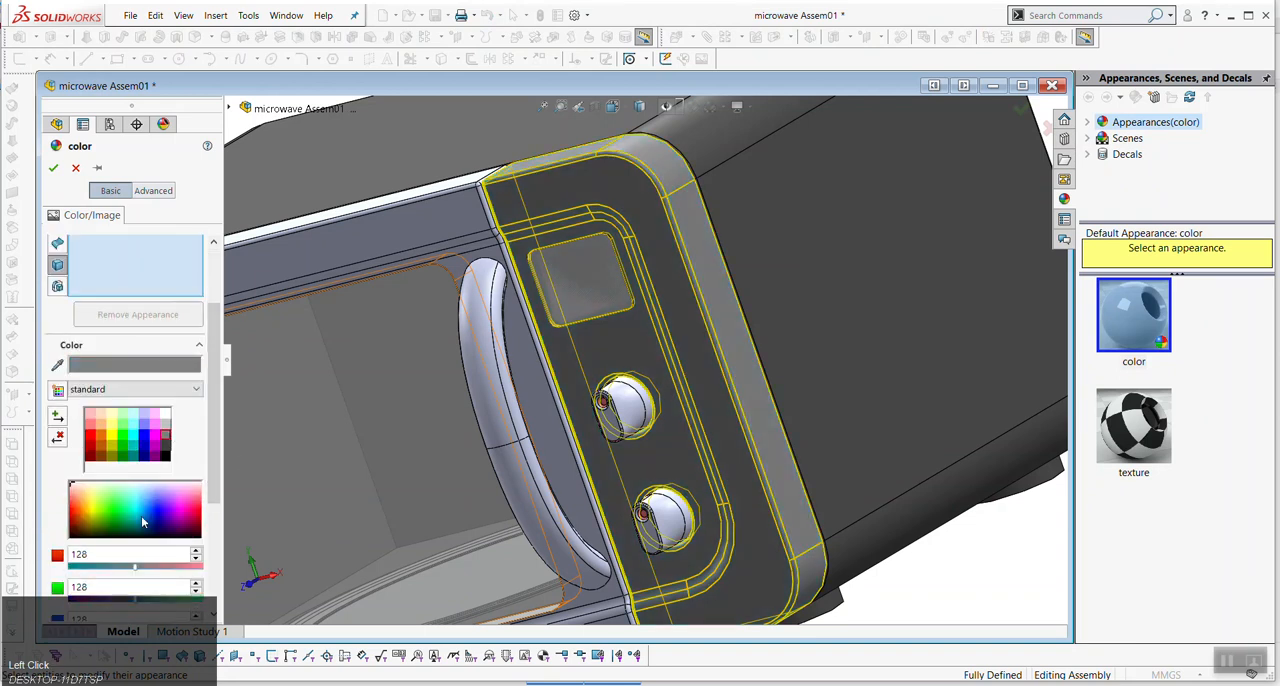
{"action": "scroll", "coordinate": [662, 289], "scroll_direction": "up", "scroll_amount": 3}
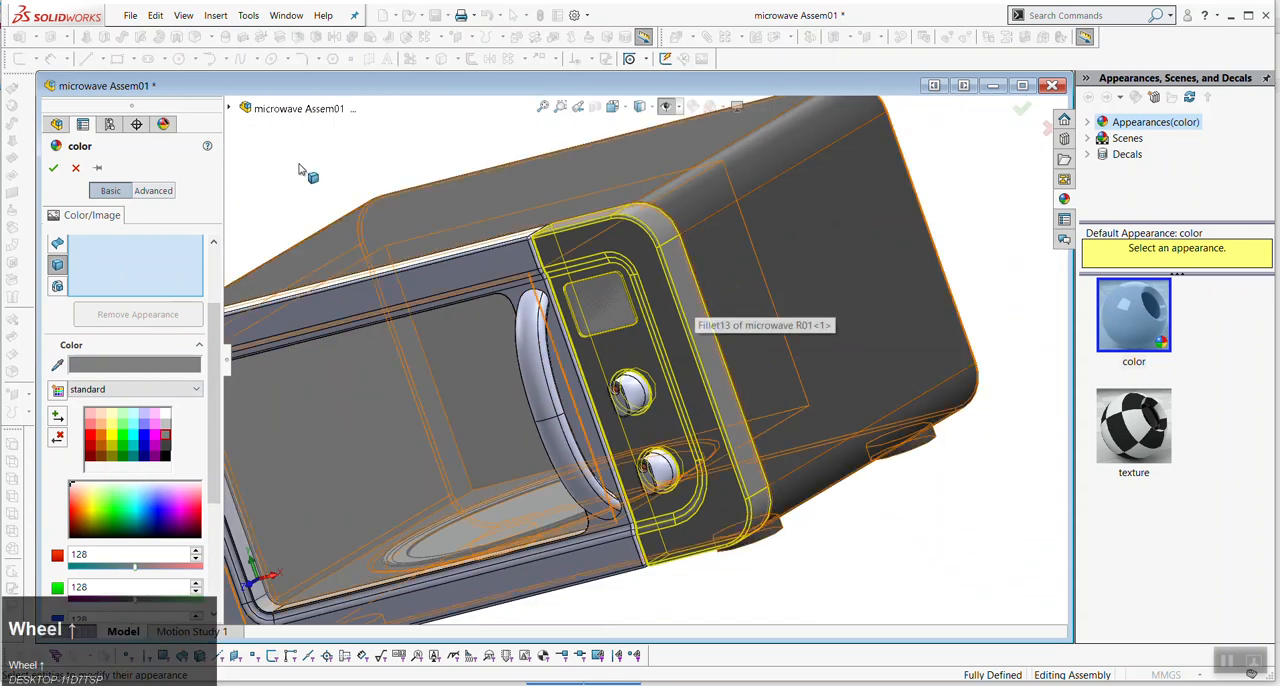
{"action": "left_click", "coordinate": [53, 167]}
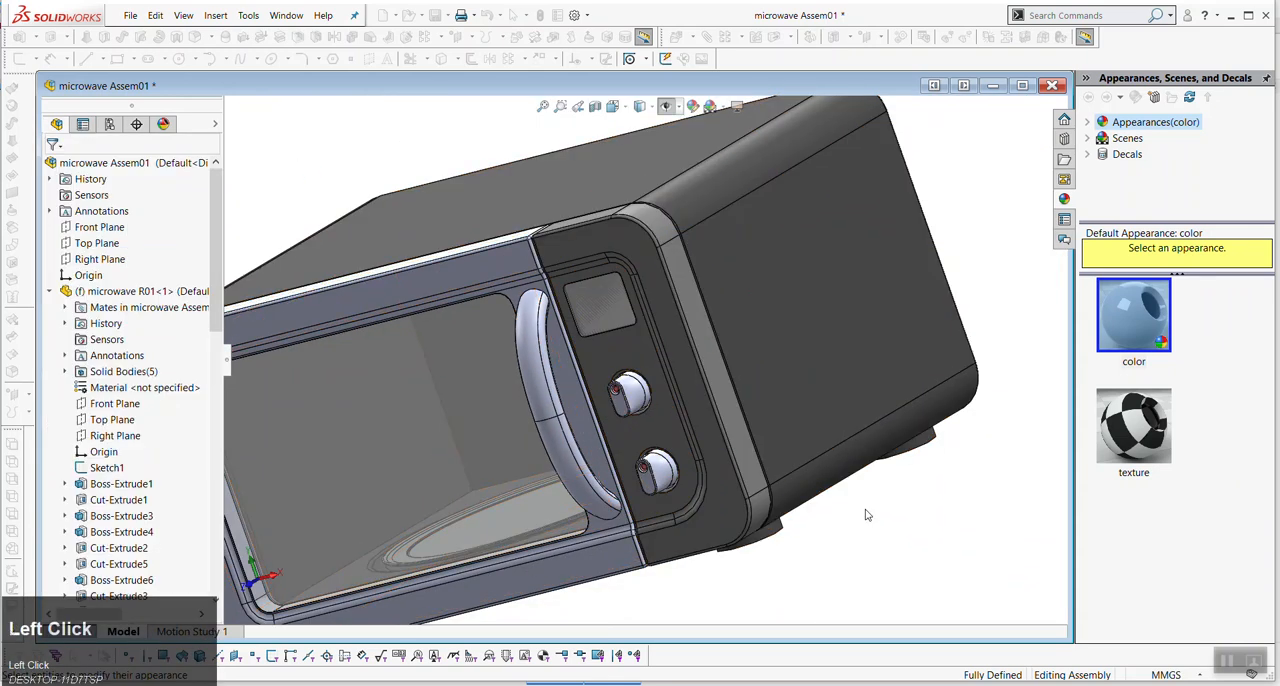
- Give the microwave's door frame body an orange appearance
{"action": "right_click", "coordinate": [423, 284]}
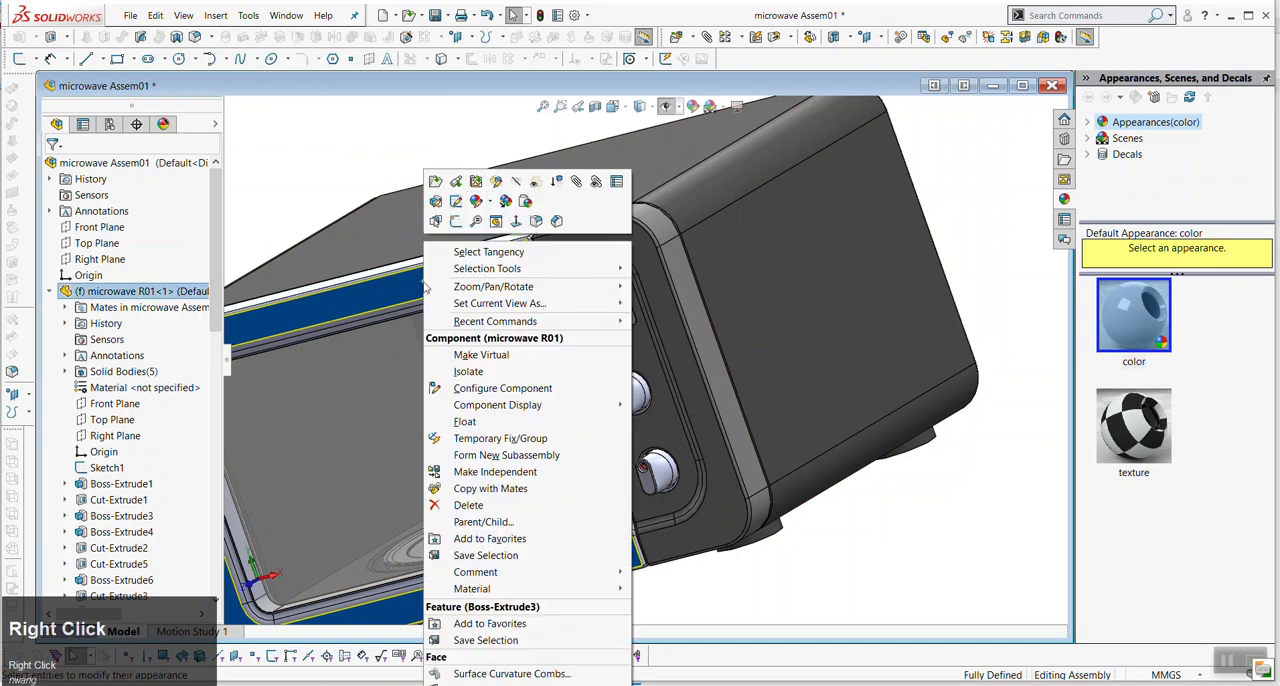
{"action": "left_click", "coordinate": [490, 203]}
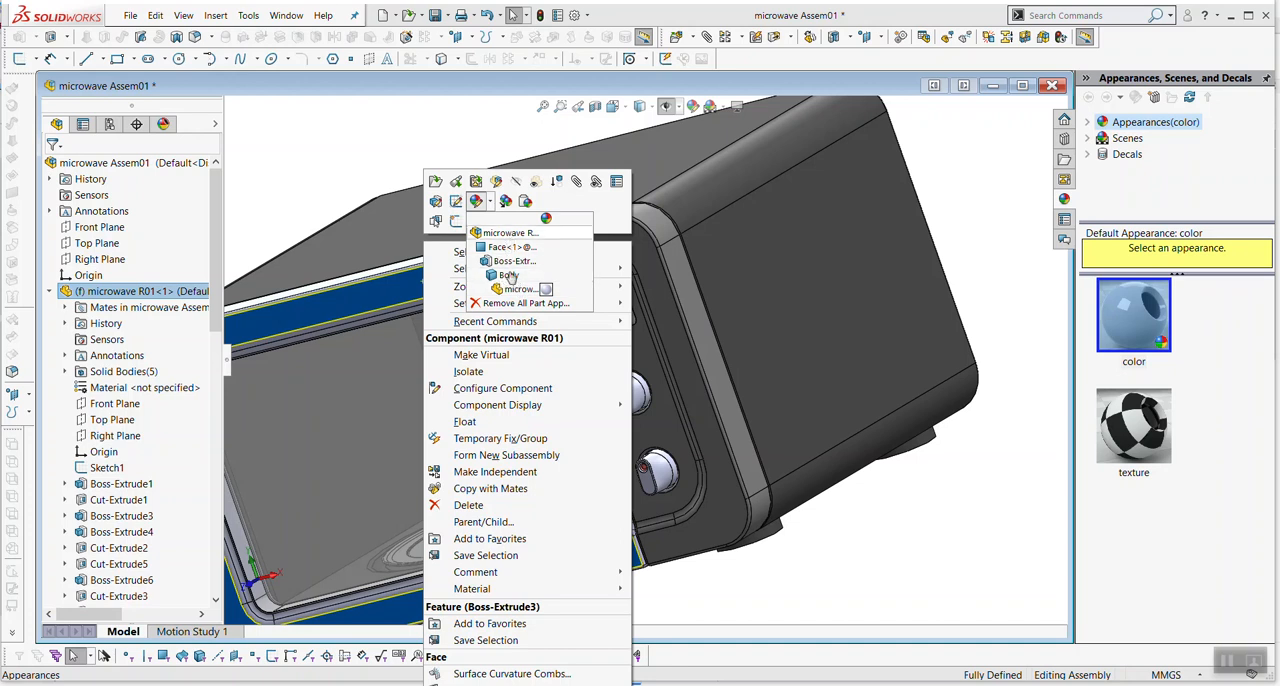
{"action": "left_click", "coordinate": [508, 276]}
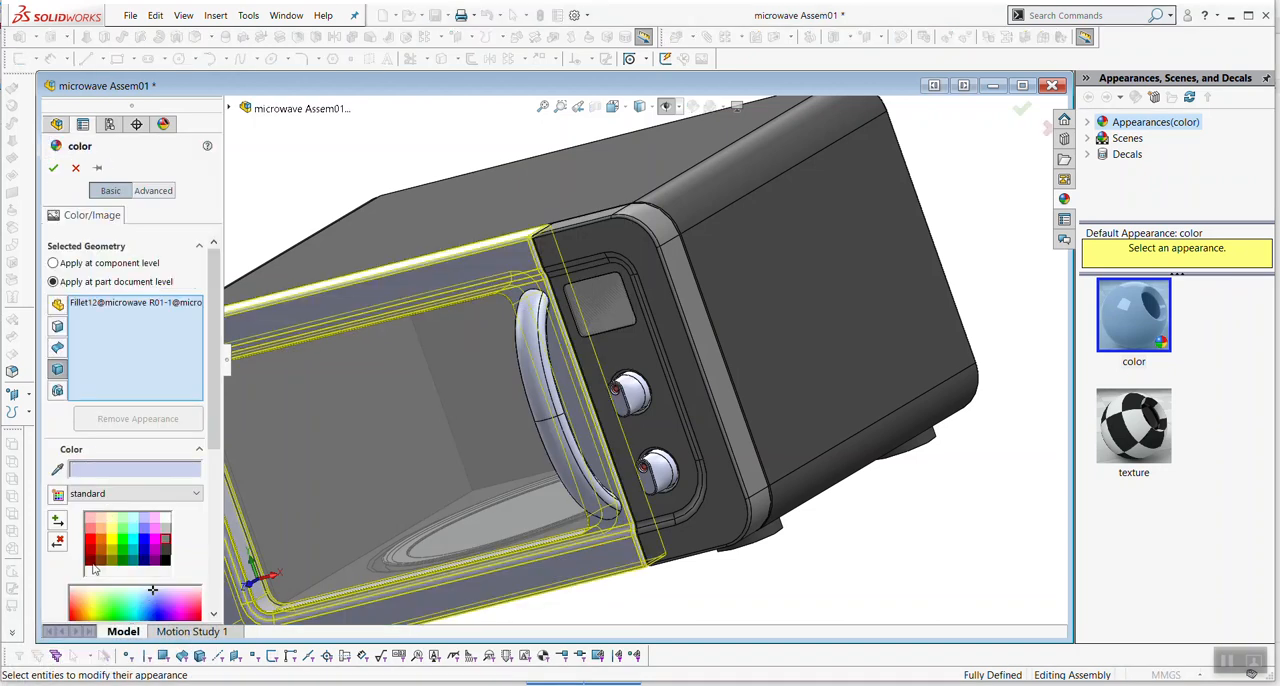
{"action": "left_click", "coordinate": [103, 548]}
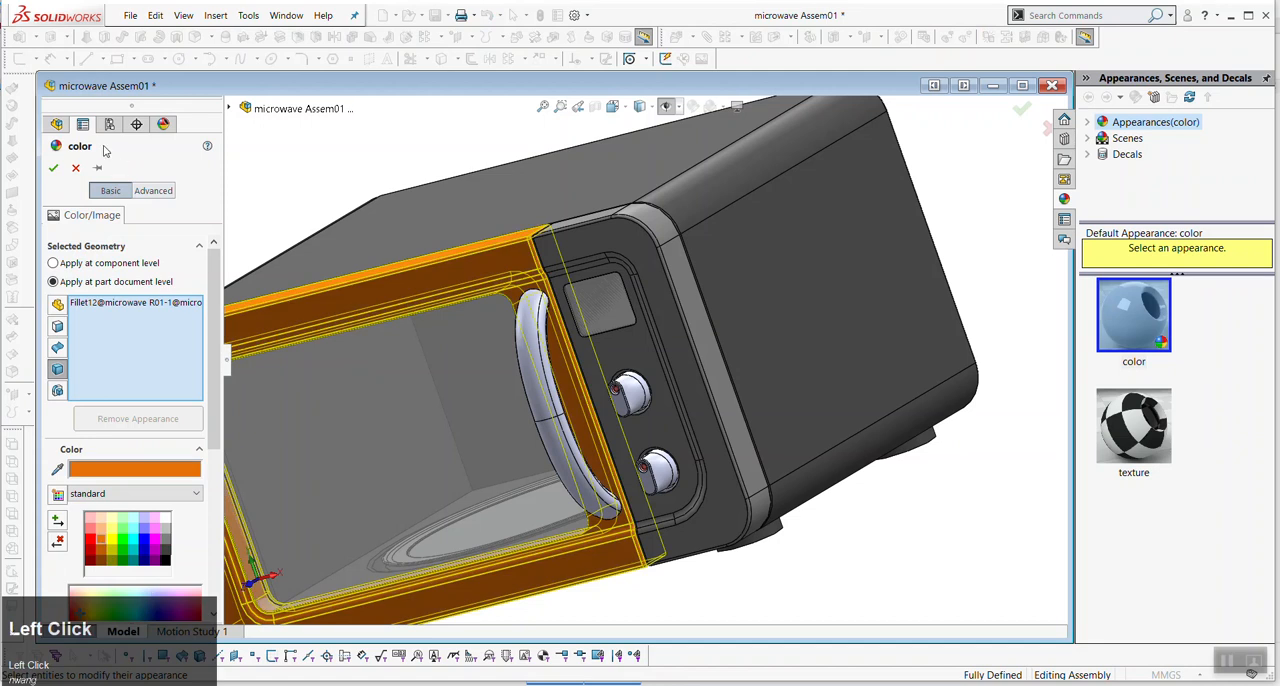
{"action": "left_click", "coordinate": [55, 169]}
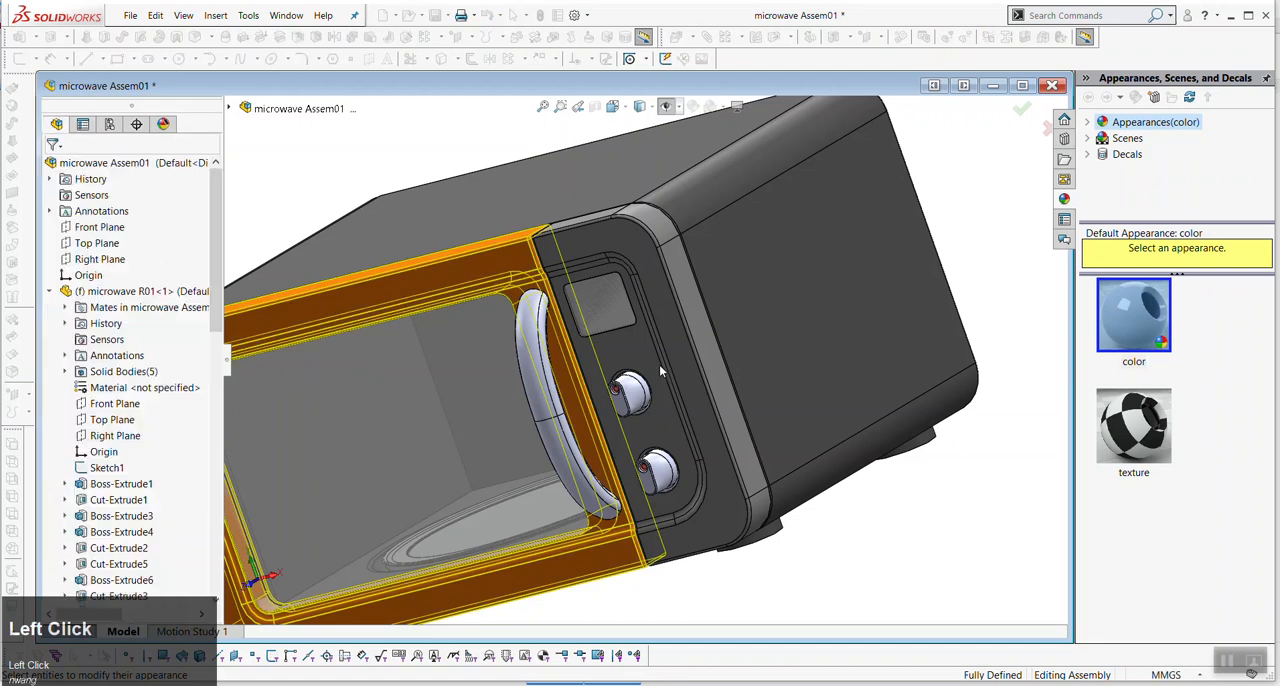
- Apply a light green appearance to only the flat front face of the door frame
{"action": "right_click", "coordinate": [493, 266]}
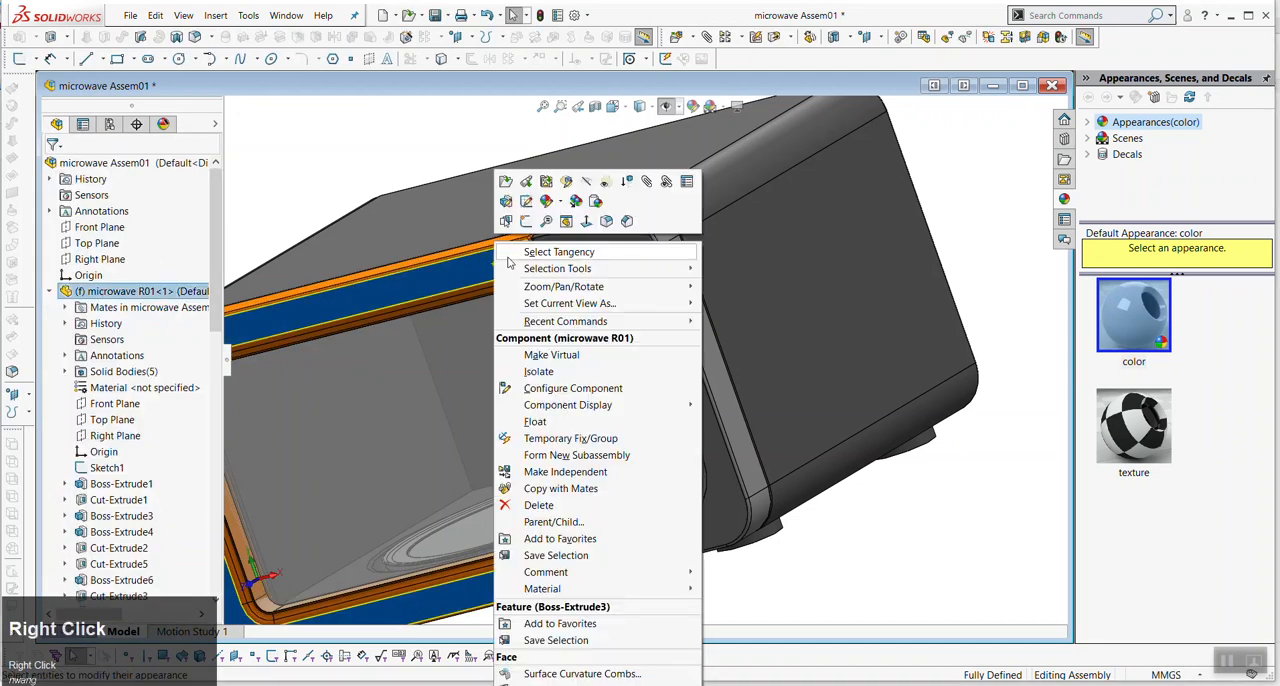
{"action": "left_click", "coordinate": [562, 203]}
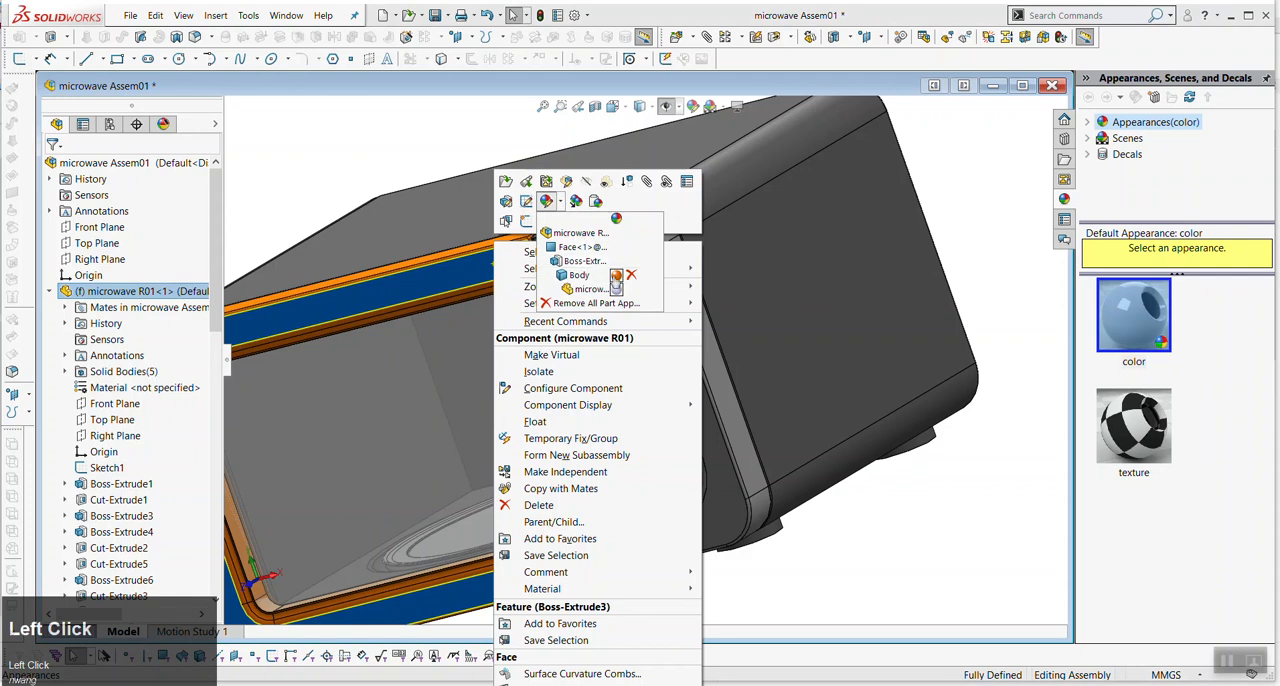
{"action": "left_click", "coordinate": [581, 254]}
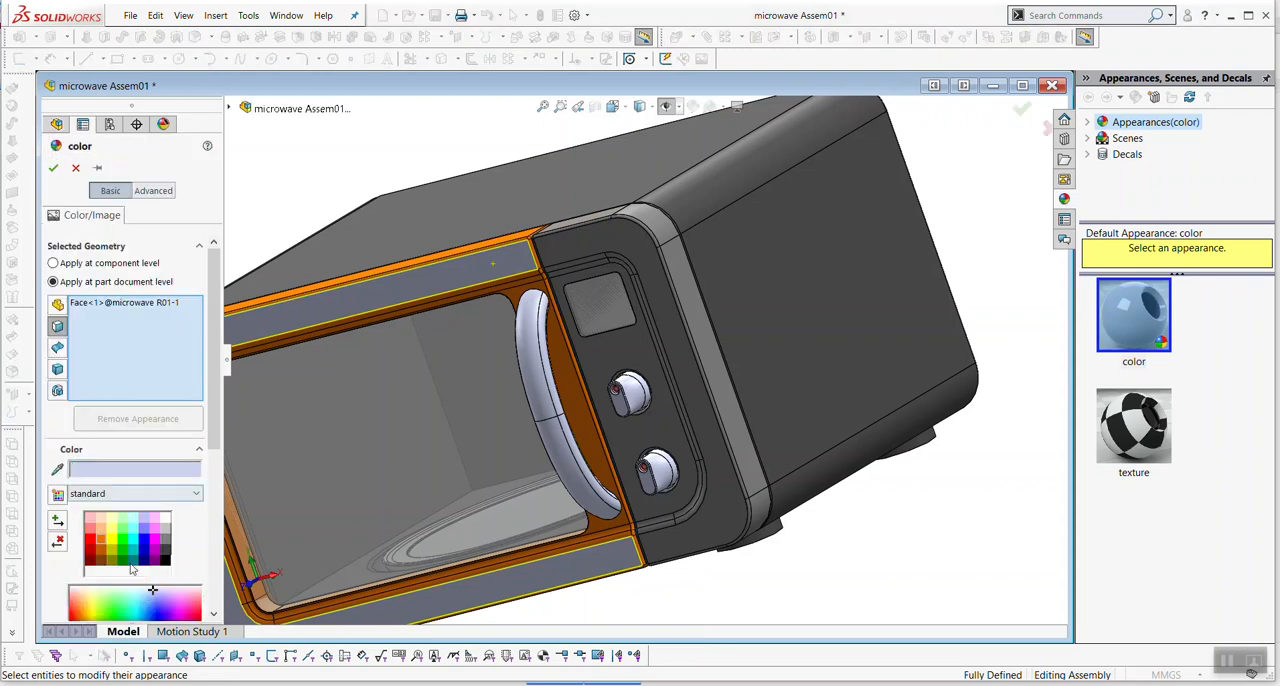
{"action": "left_click", "coordinate": [120, 520]}
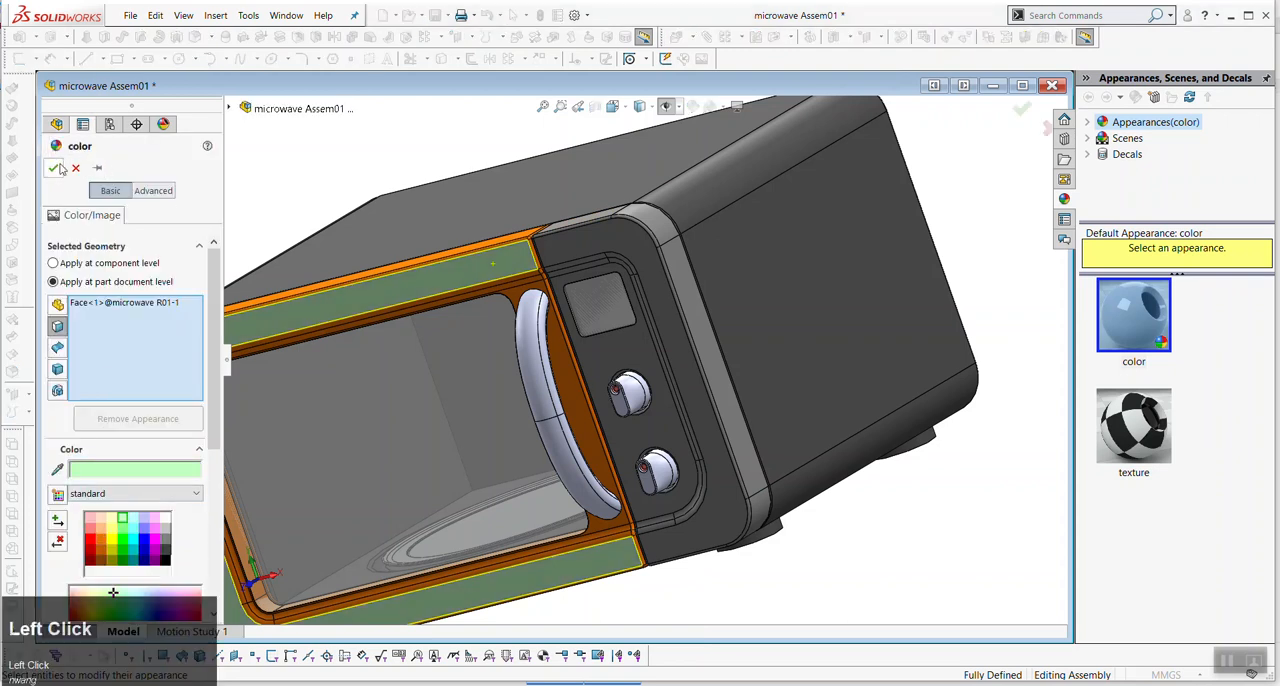
{"action": "scroll", "coordinate": [580, 285], "scroll_direction": "up", "scroll_amount": 4}
{"action": "middle_click_drag", "start_coordinate": [689, 416], "coordinate": [634, 442]}
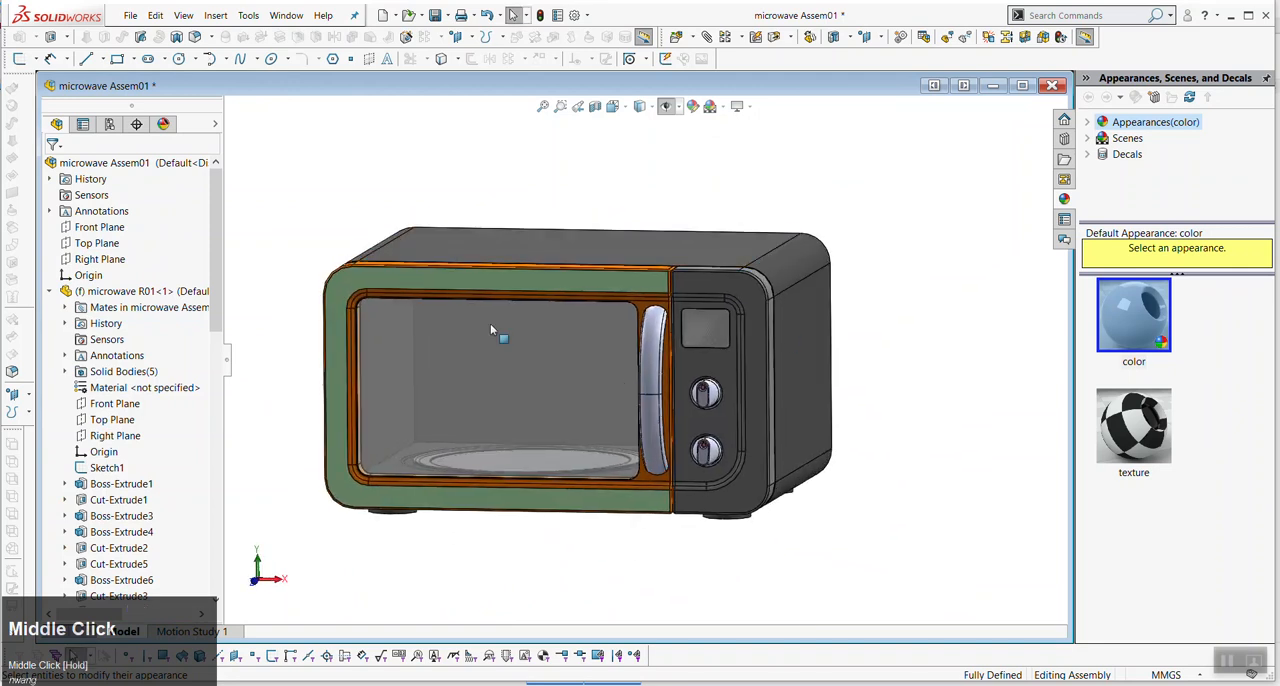
- Undo the light green appearance on the door frame's front face
{"action": "left_click", "coordinate": [616, 279]}
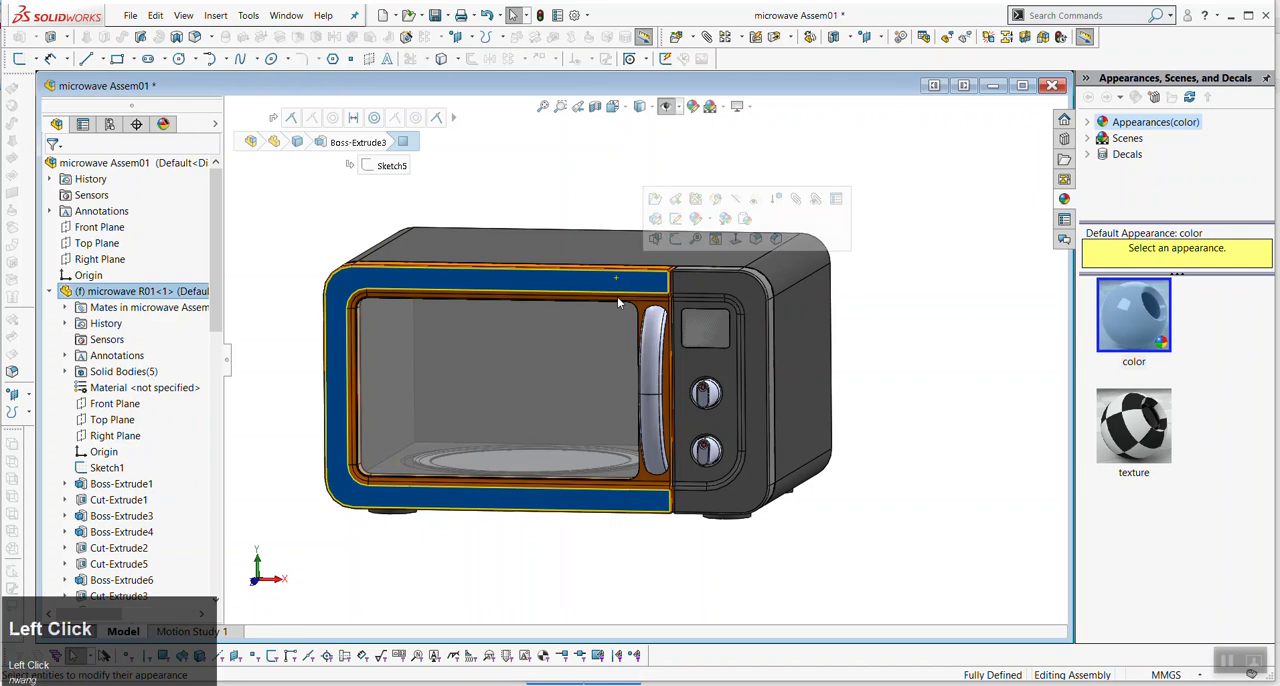
{"action": "left_click", "coordinate": [785, 573]}
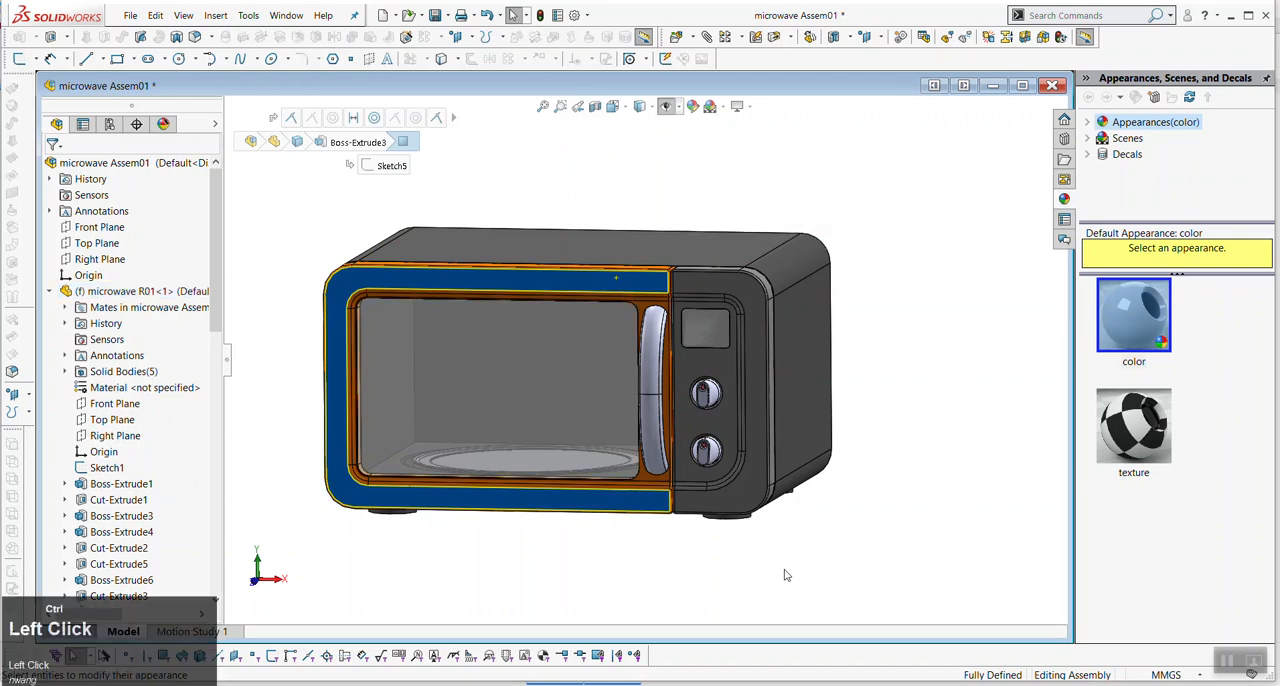
{"action": "key", "text": "ctrl+z"}
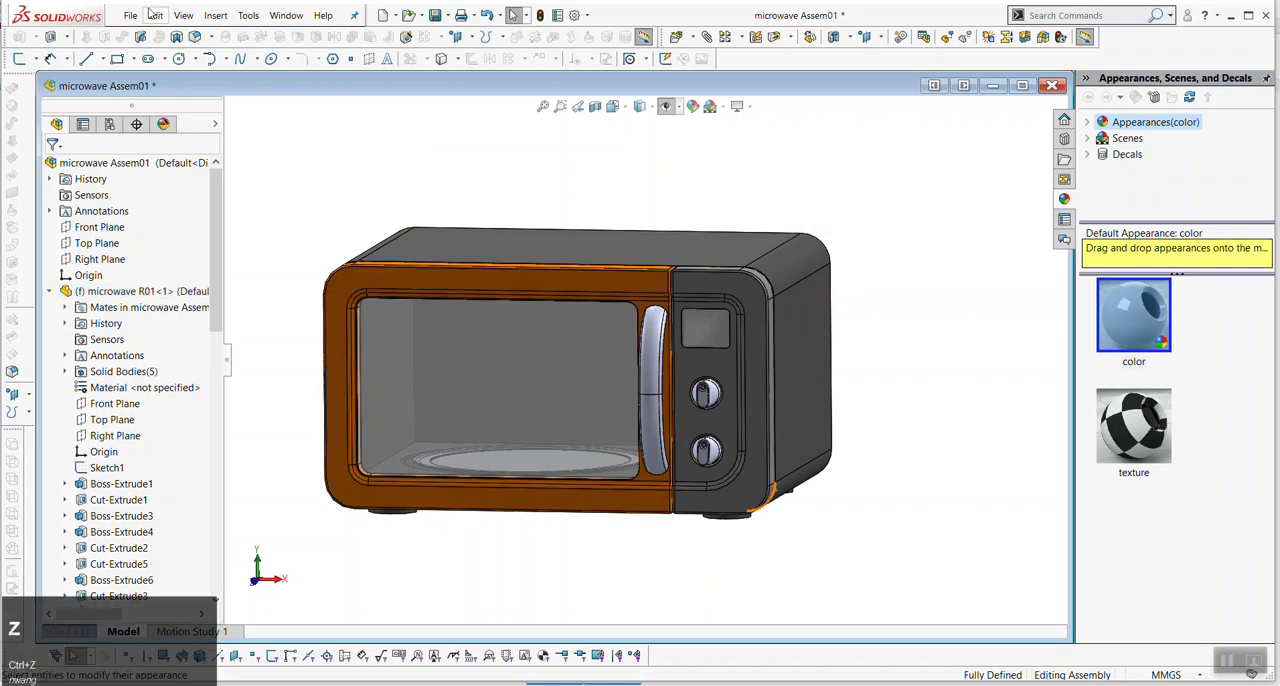
{"action": "left_click", "coordinate": [137, 16]}
{"action": "left_click", "coordinate": [141, 51]}
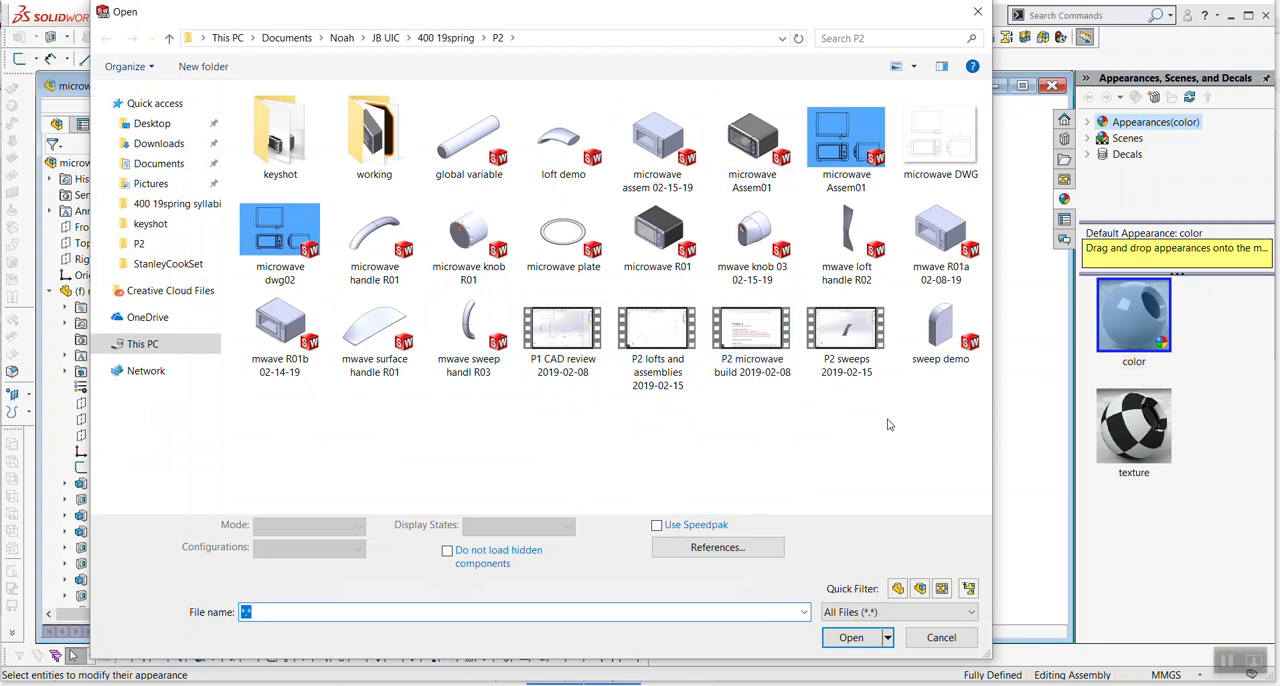
{"action": "left_click", "coordinate": [962, 644]}
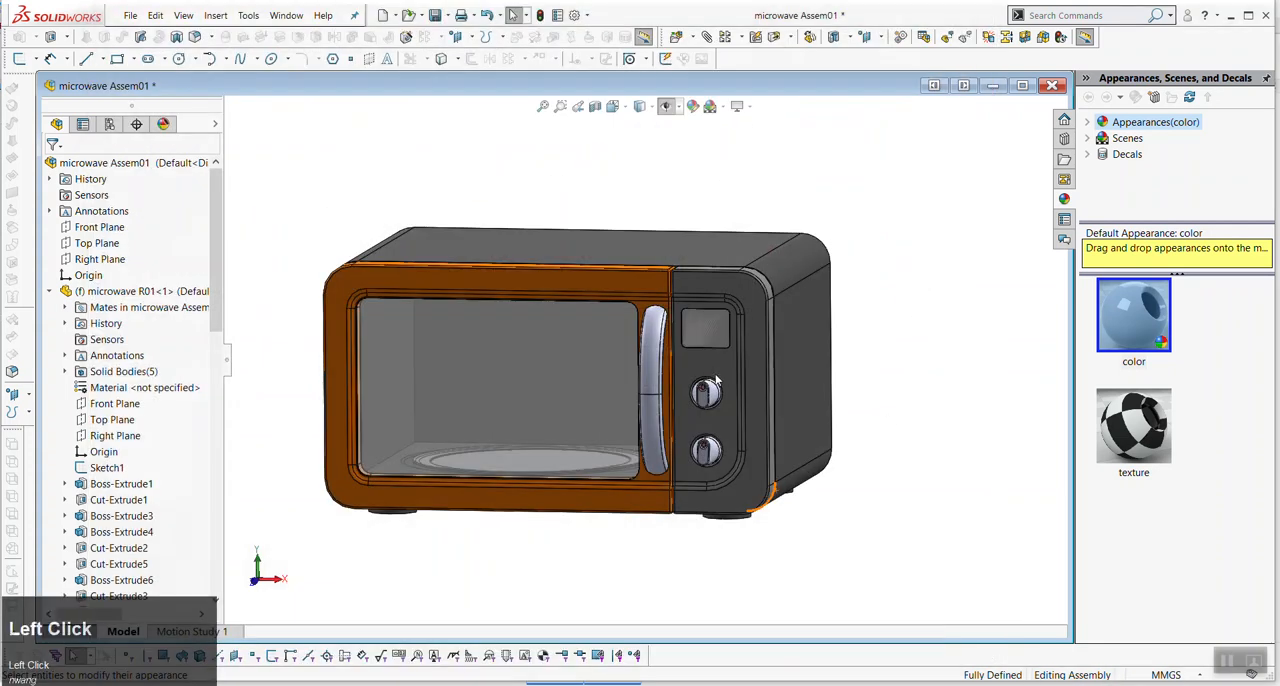
- Apply a light yellow appearance to only the recessed front face of the control panel around the display and knobs
{"action": "left_click", "coordinate": [717, 368]}
{"action": "right_click", "coordinate": [717, 368]}
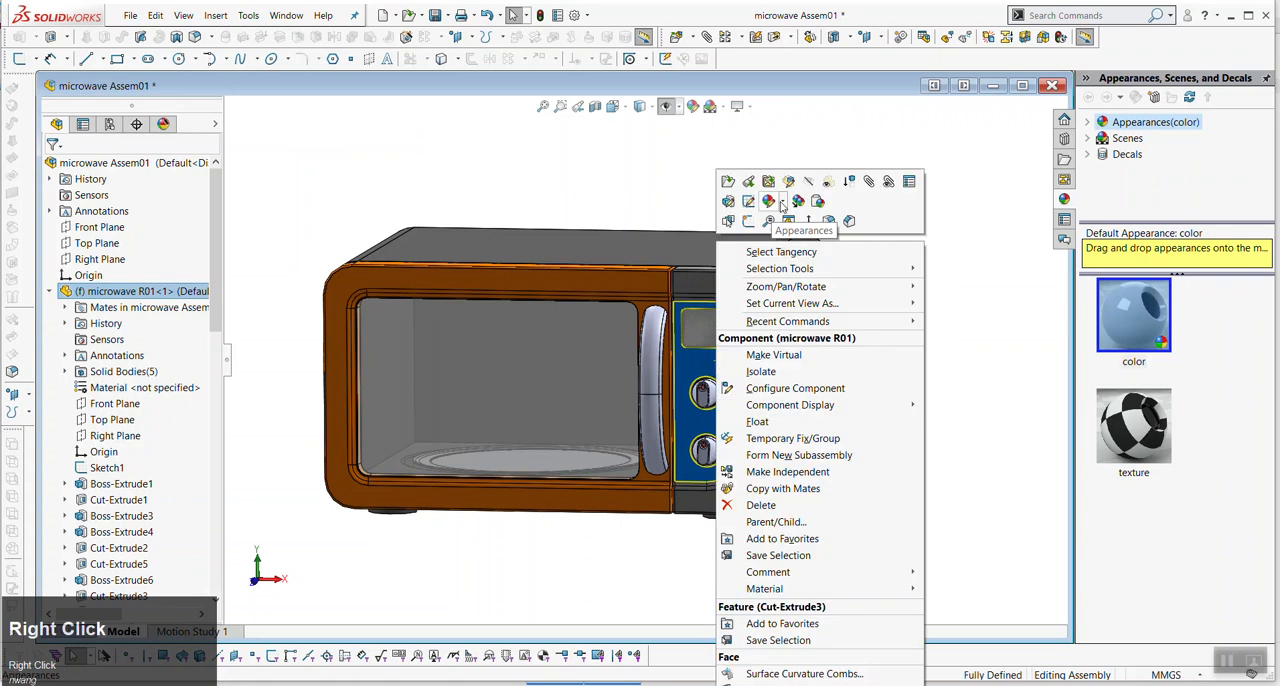
{"action": "left_click", "coordinate": [917, 457]}
{"action": "scroll", "coordinate": [729, 364], "scroll_direction": "down", "scroll_amount": 6}
{"action": "left_click", "coordinate": [643, 356]}
{"action": "right_click", "coordinate": [643, 356]}
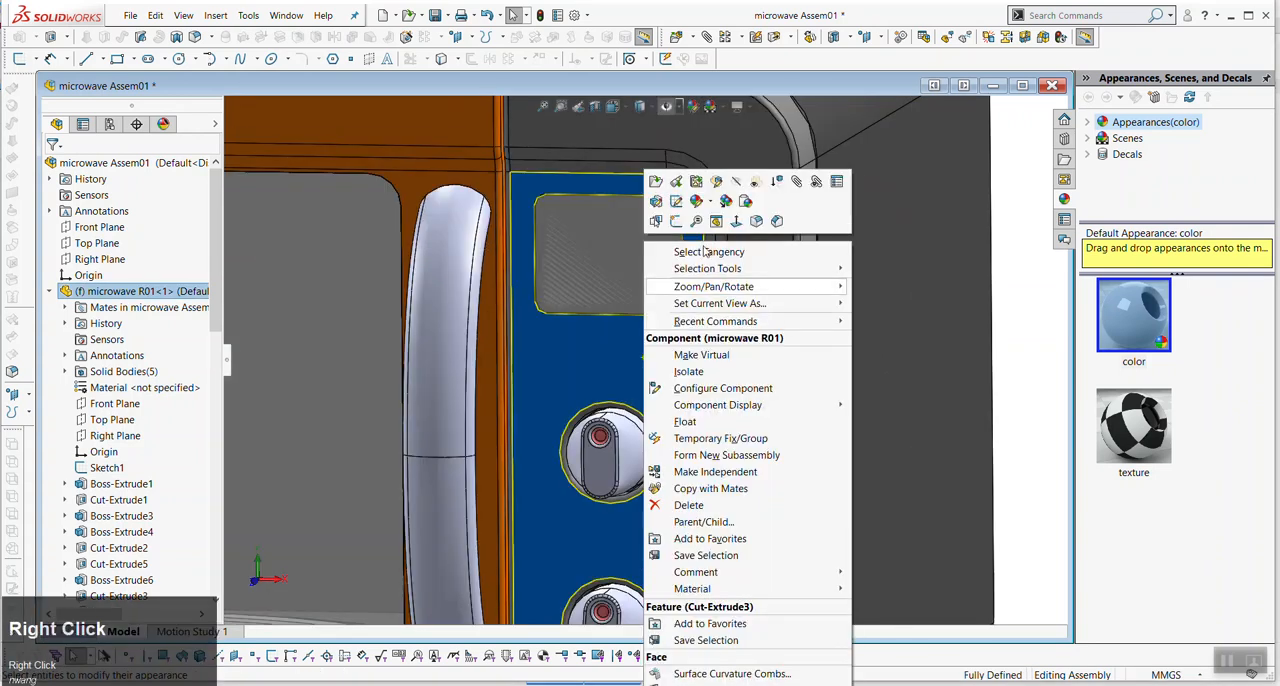
{"action": "left_click", "coordinate": [711, 202]}
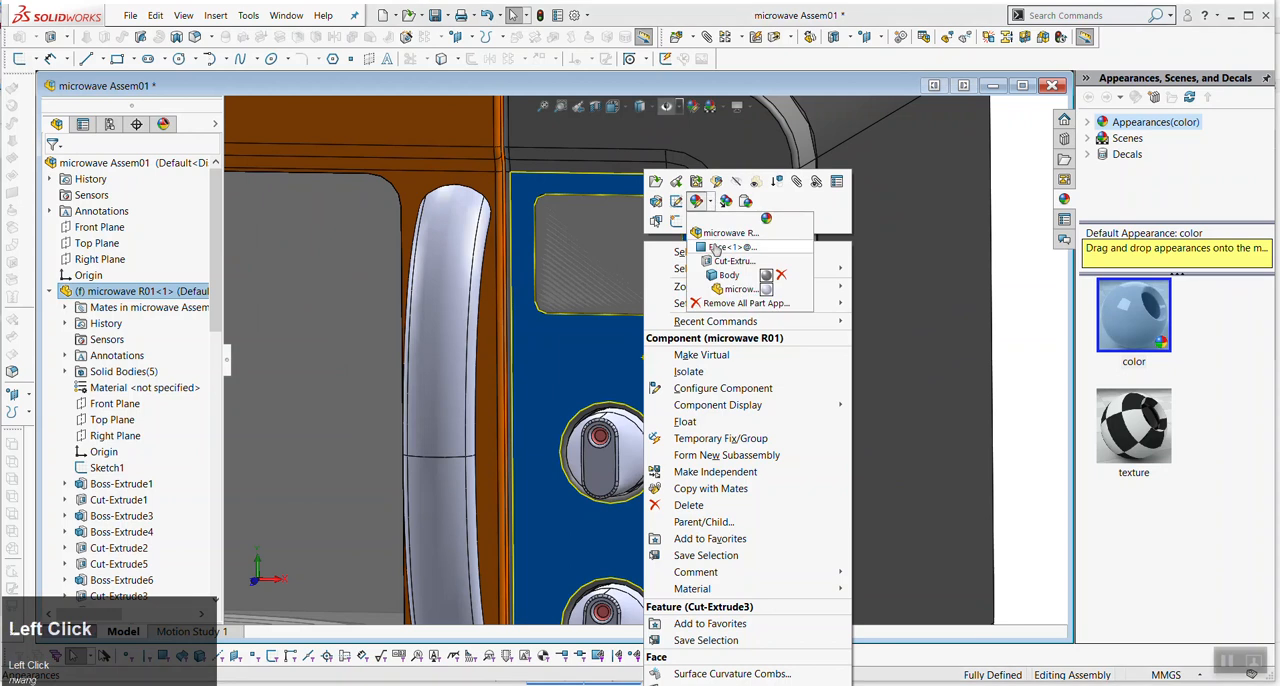
{"action": "left_click", "coordinate": [716, 248]}
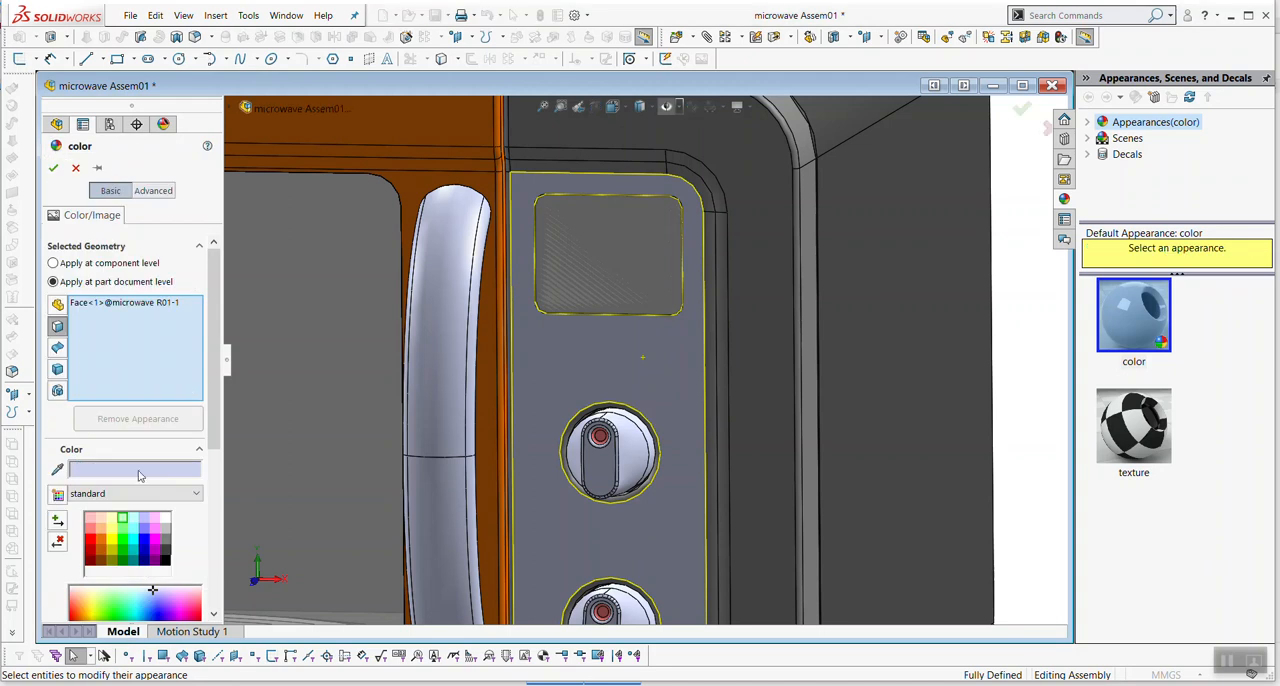
{"action": "left_click", "coordinate": [116, 533]}
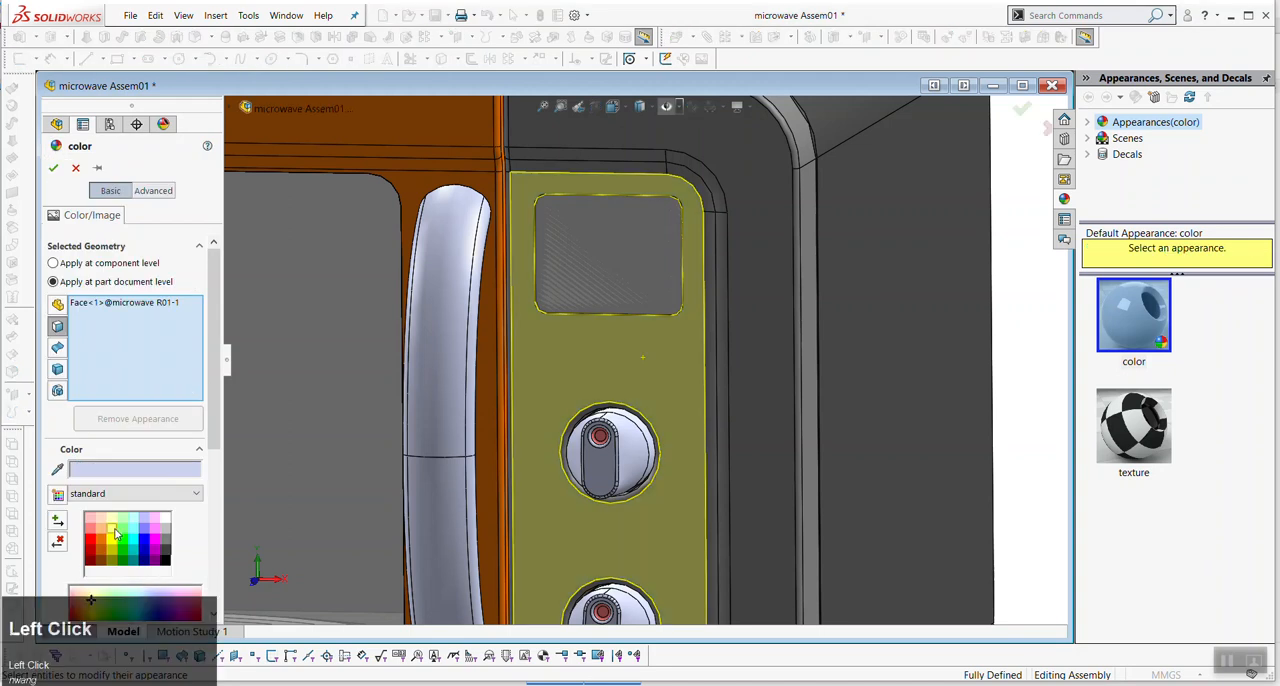
{"action": "left_click", "coordinate": [54, 169]}
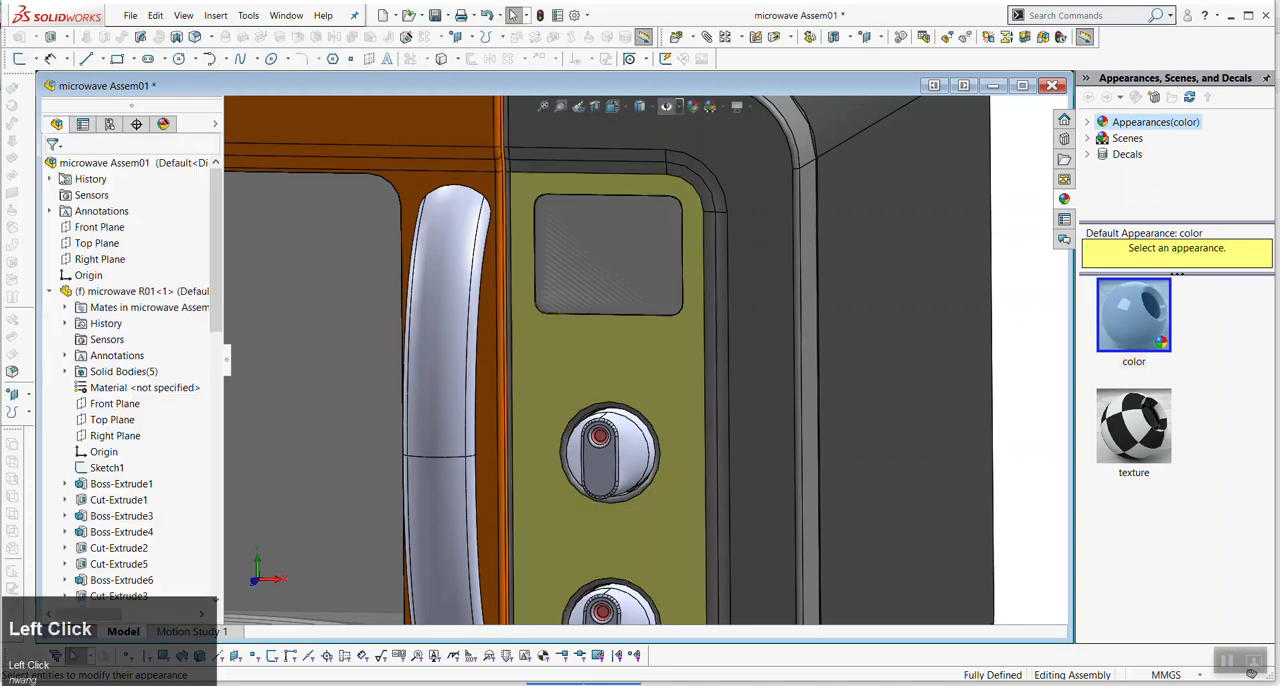
- Inspect the control panel from an angle, selecting its recessed face and the surrounding front face for comparison
{"action": "scroll", "coordinate": [500, 306], "scroll_direction": "up", "scroll_amount": 6}
{"action": "left_click", "coordinate": [783, 514]}
{"action": "scroll", "coordinate": [752, 480], "scroll_direction": "down", "scroll_amount": 1}
{"action": "middle_click_drag", "start_coordinate": [749, 478], "coordinate": [703, 443]}
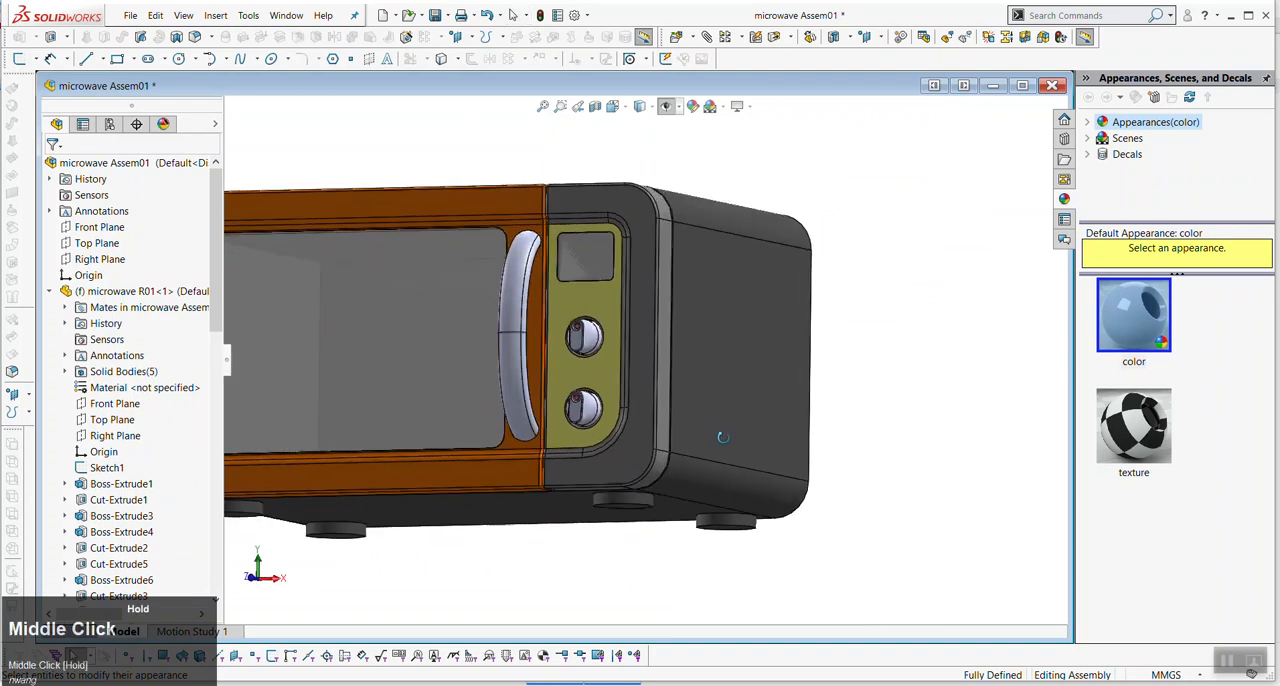
{"action": "left_click", "coordinate": [609, 305]}
{"action": "left_click", "coordinate": [622, 208], "text": "ctrl"}
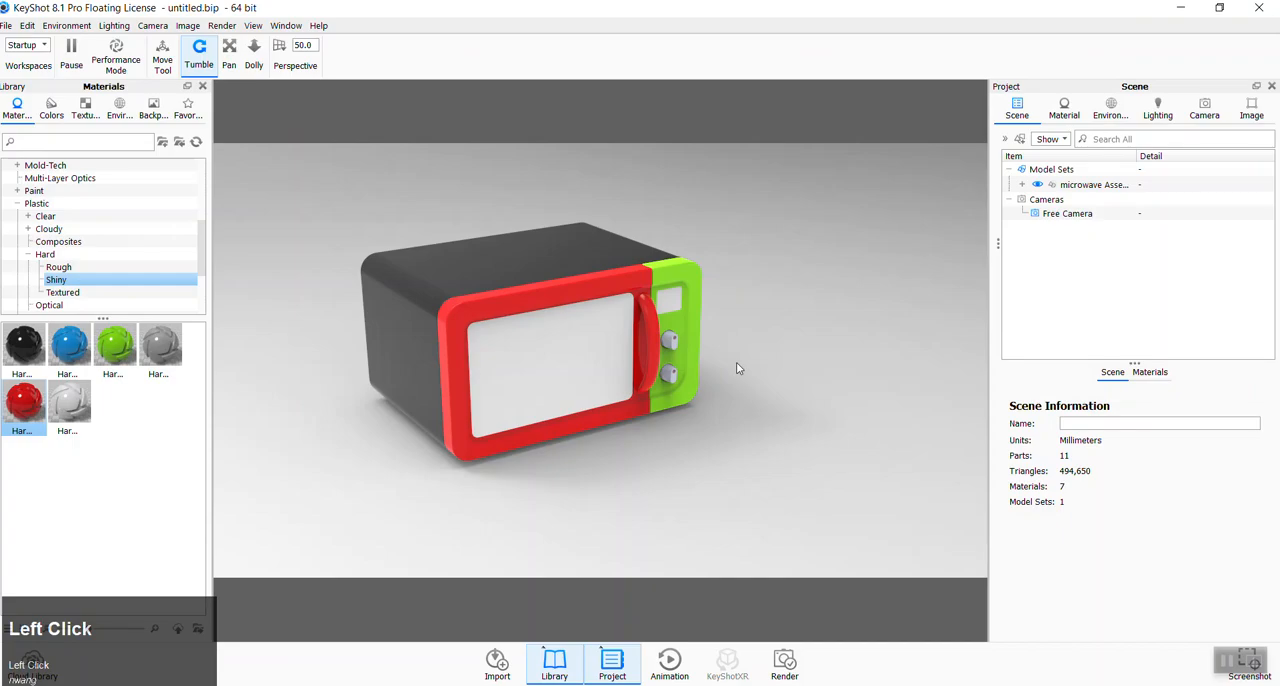
{"action": "scroll", "coordinate": [736, 369], "scroll_direction": "up", "scroll_amount": 5}
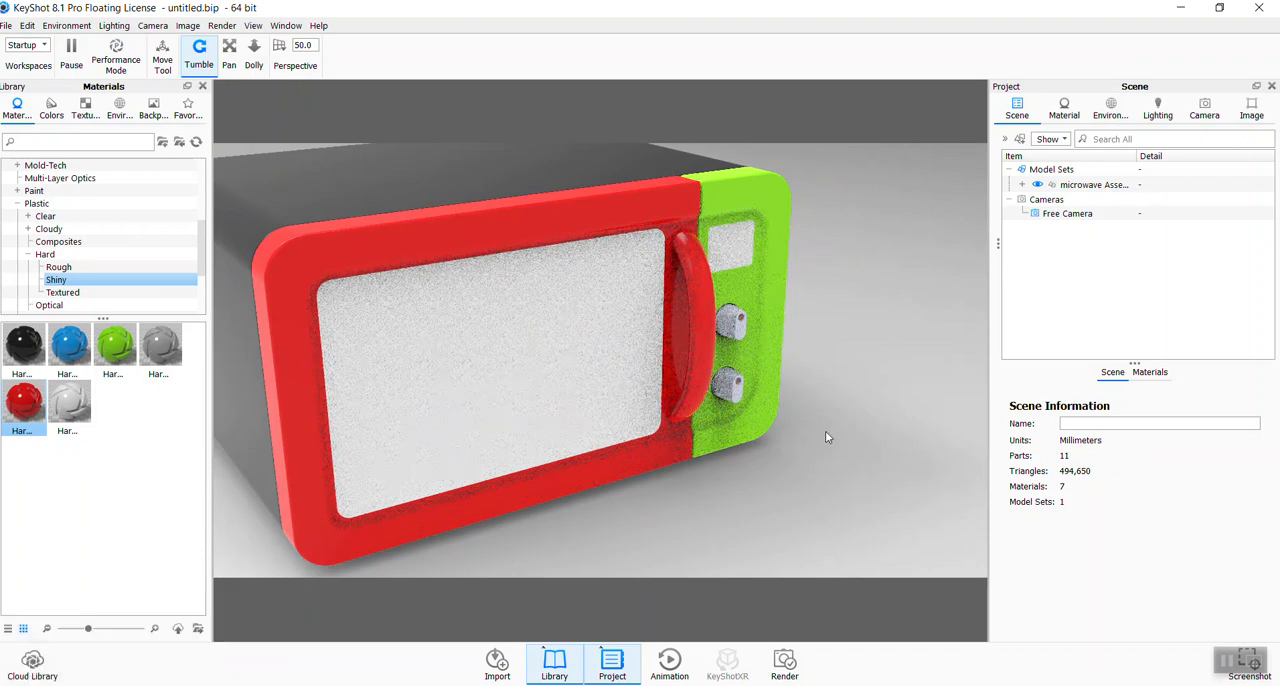
- Switch to KeyShot, select the green control panel part and toggle its visibility off and back on
{"action": "left_click_drag", "start_coordinate": [825, 431], "coordinate": [727, 415]}
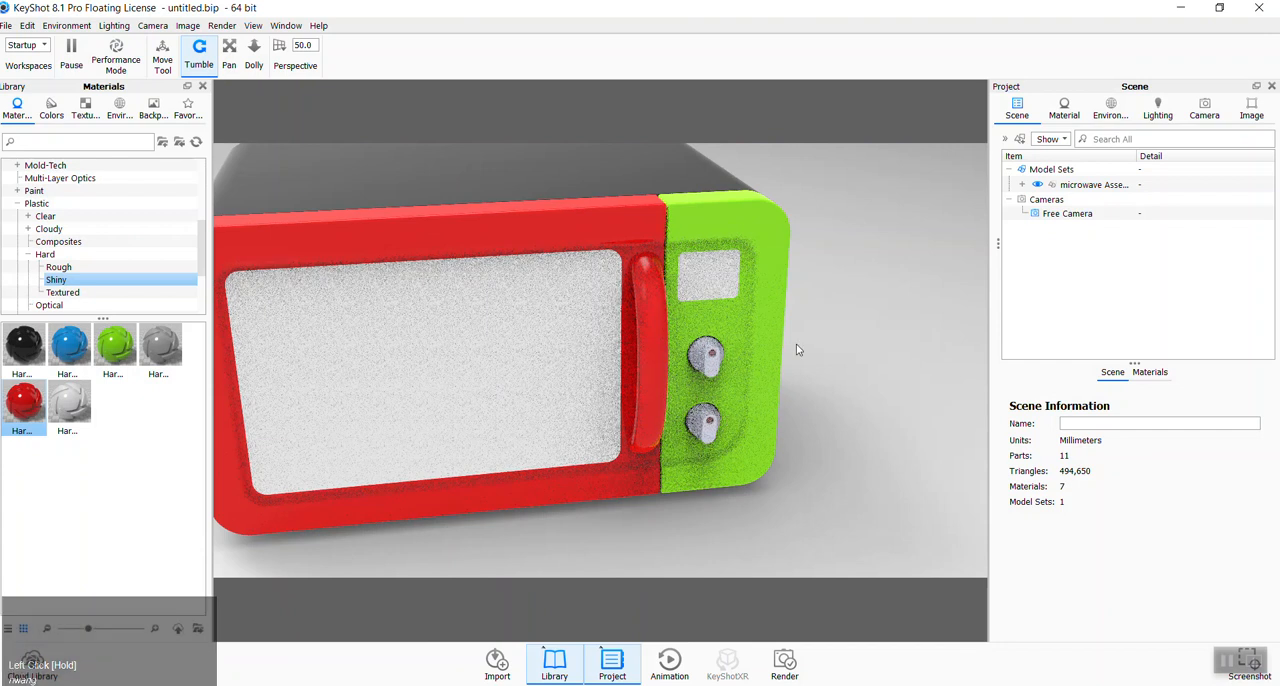
{"action": "left_click", "coordinate": [729, 320]}
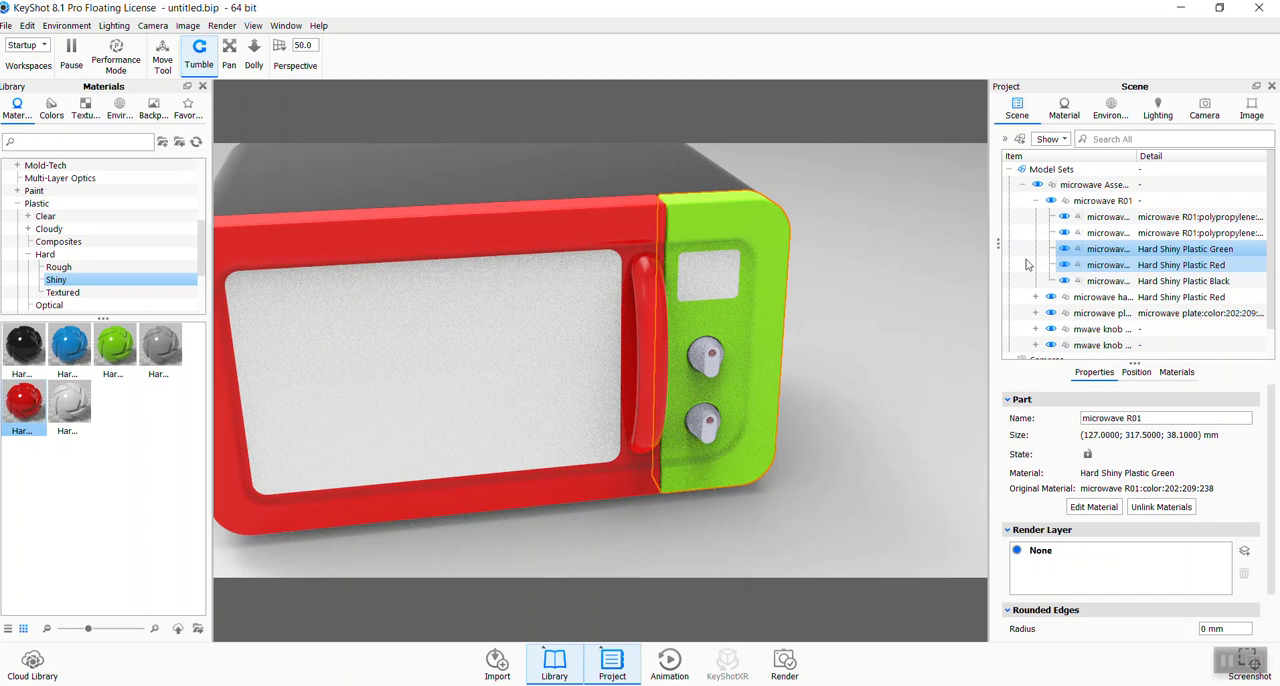
{"action": "left_click", "coordinate": [1078, 250]}
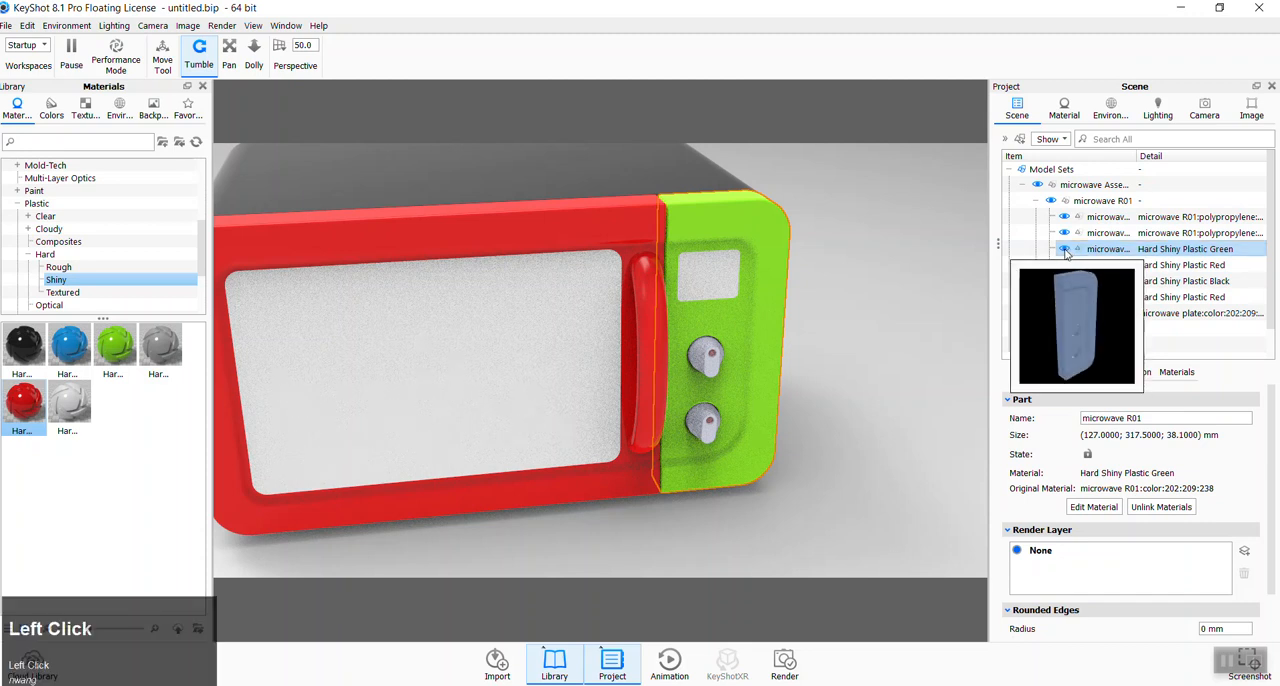
{"action": "left_click", "coordinate": [1065, 249]}
{"action": "left_click", "coordinate": [1065, 250]}
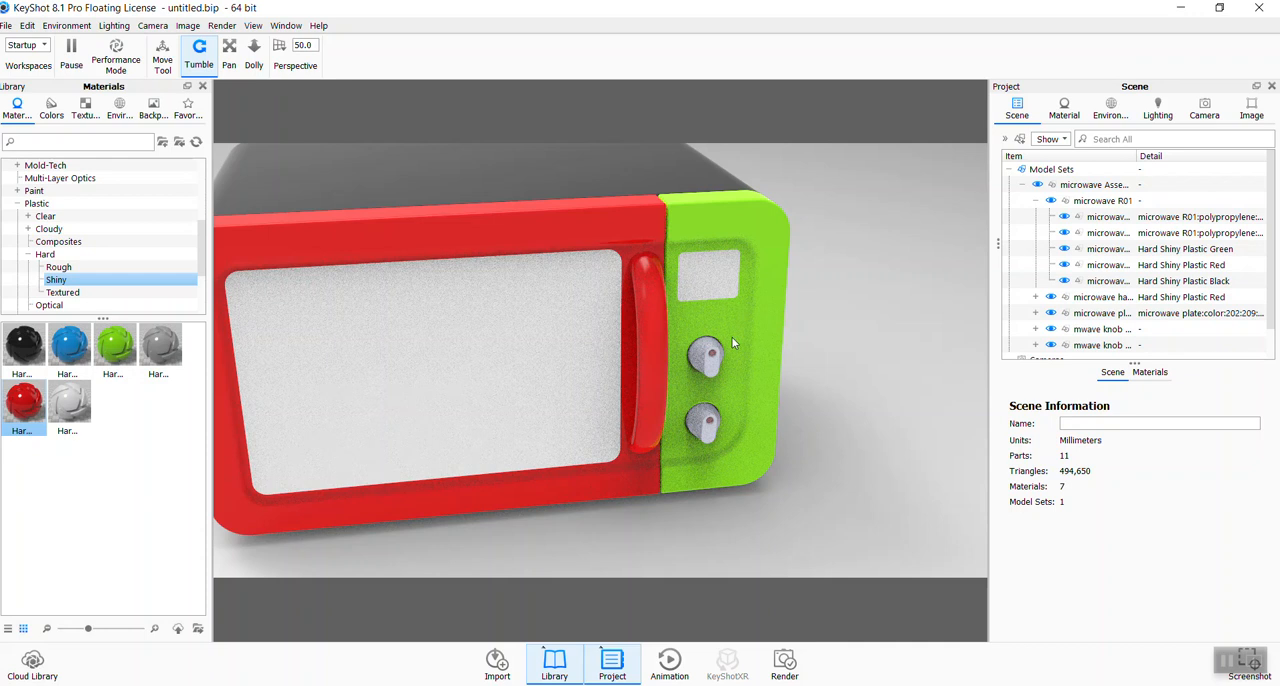
- Apply the blue hard shiny plastic to the small round indicator dots on the control knobs
{"action": "scroll", "coordinate": [715, 389], "scroll_direction": "down", "scroll_amount": 5}
{"action": "middle_click", "coordinate": [750, 365]}
{"action": "scroll", "coordinate": [640, 350], "scroll_direction": "up", "scroll_amount": 5}
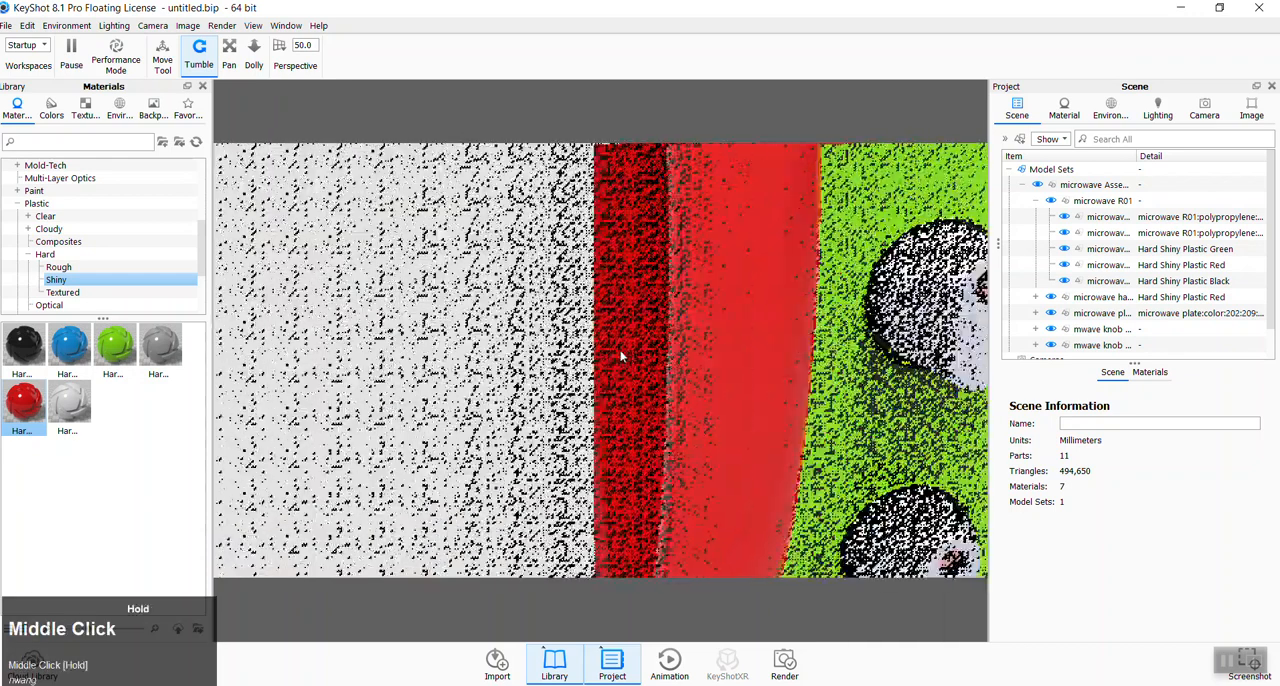
{"action": "left_click_drag", "start_coordinate": [921, 387], "coordinate": [775, 395]}
{"action": "scroll", "coordinate": [421, 219], "scroll_direction": "down", "scroll_amount": 3}
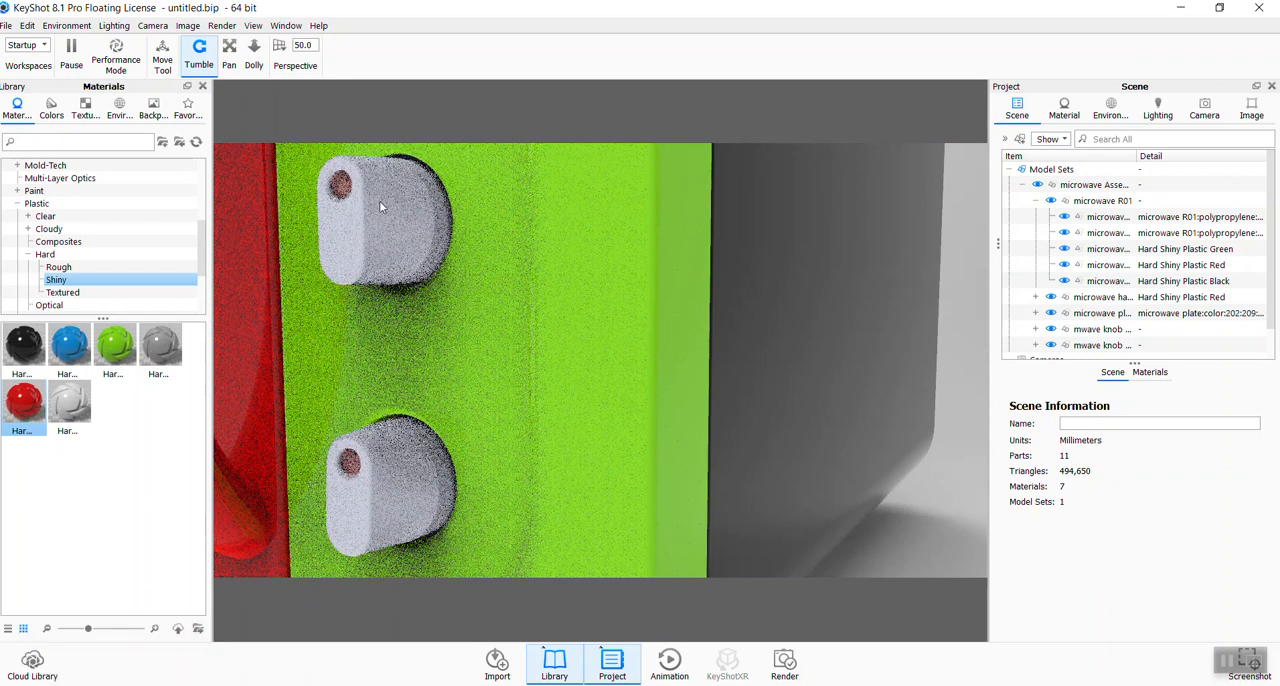
{"action": "left_click_drag", "start_coordinate": [70, 345], "coordinate": [374, 215]}
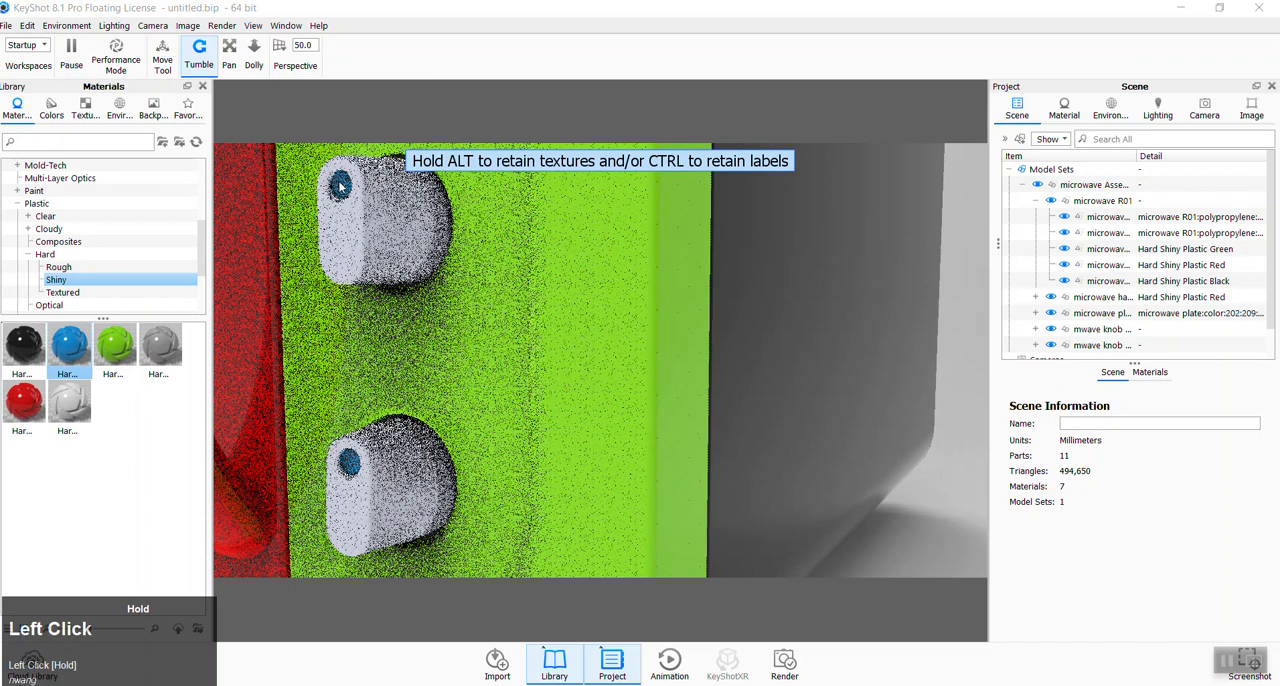
{"action": "left_click", "coordinate": [749, 367]}
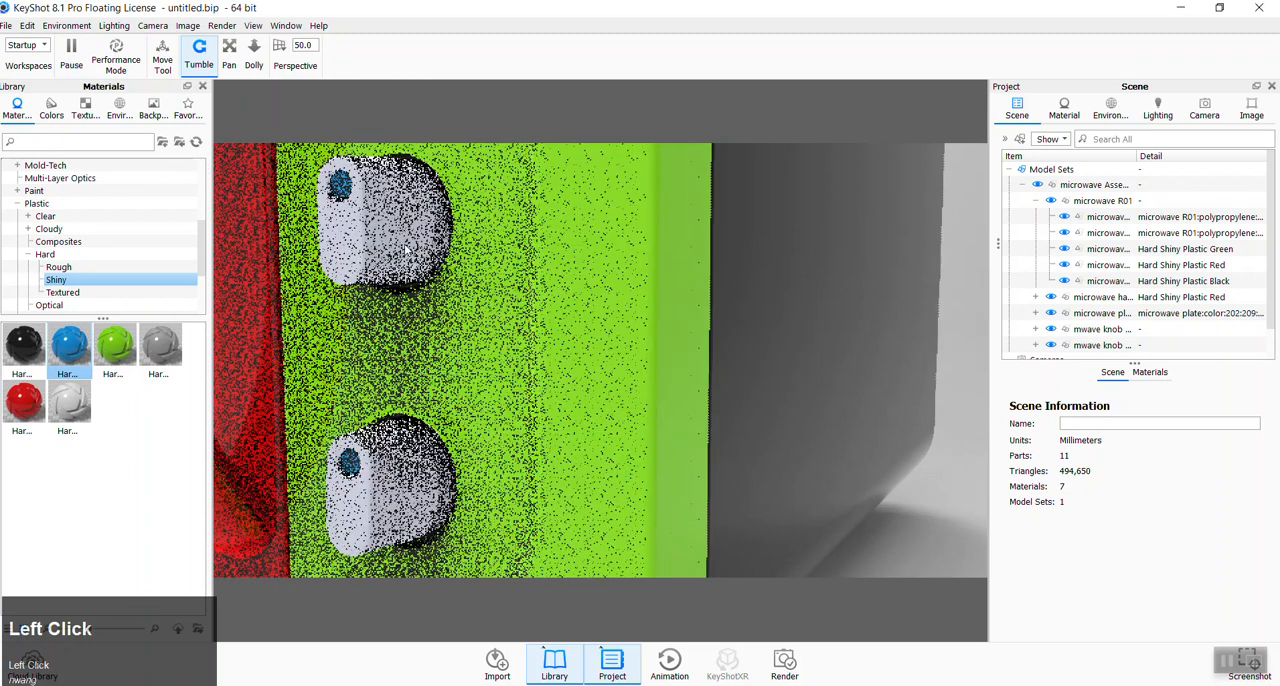
{"action": "scroll", "coordinate": [457, 298], "scroll_direction": "up", "scroll_amount": 3}
{"action": "scroll", "coordinate": [457, 300], "scroll_direction": "up", "scroll_amount": 10}
{"action": "middle_click_drag", "start_coordinate": [514, 284], "coordinate": [537, 340]}
{"action": "left_click_drag", "start_coordinate": [739, 272], "coordinate": [955, 314]}
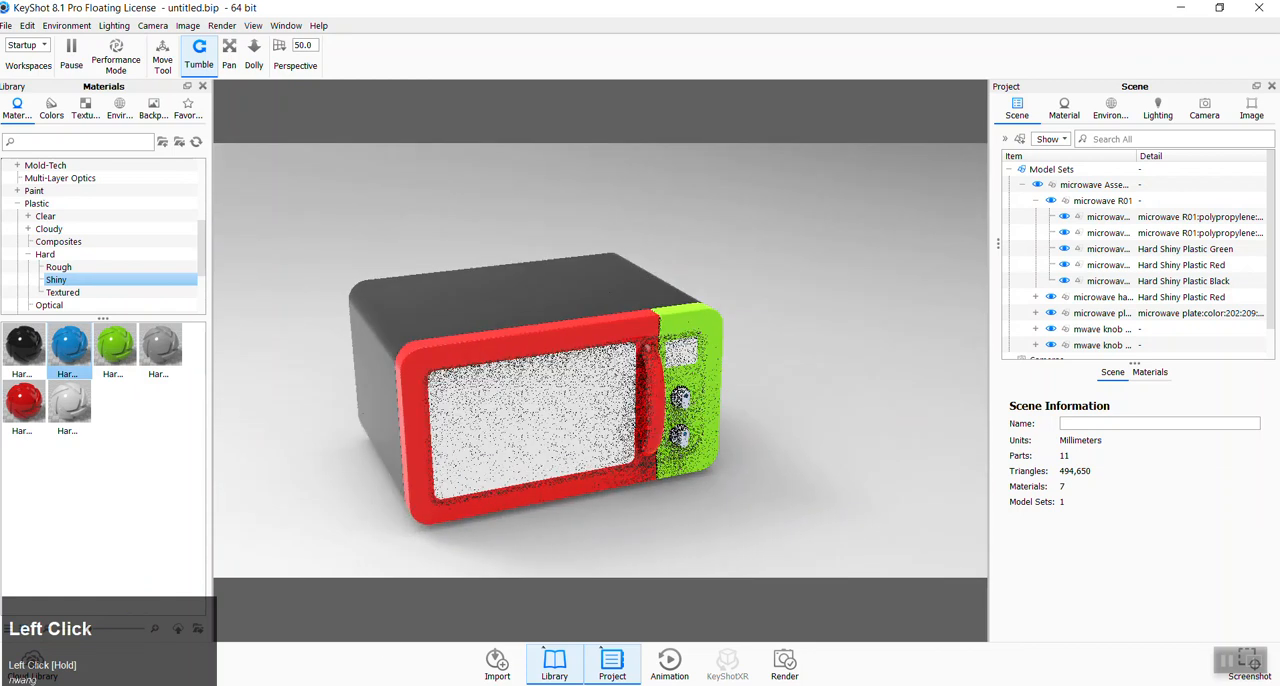
- Switch back to the microwave Assem01 window in SOLIDWORKS and save the assembly together with its modified microwave R01 part
{"action": "mouse_move", "coordinate": [400, 685]}
{"action": "mouse_move", "coordinate": [122, 643]}
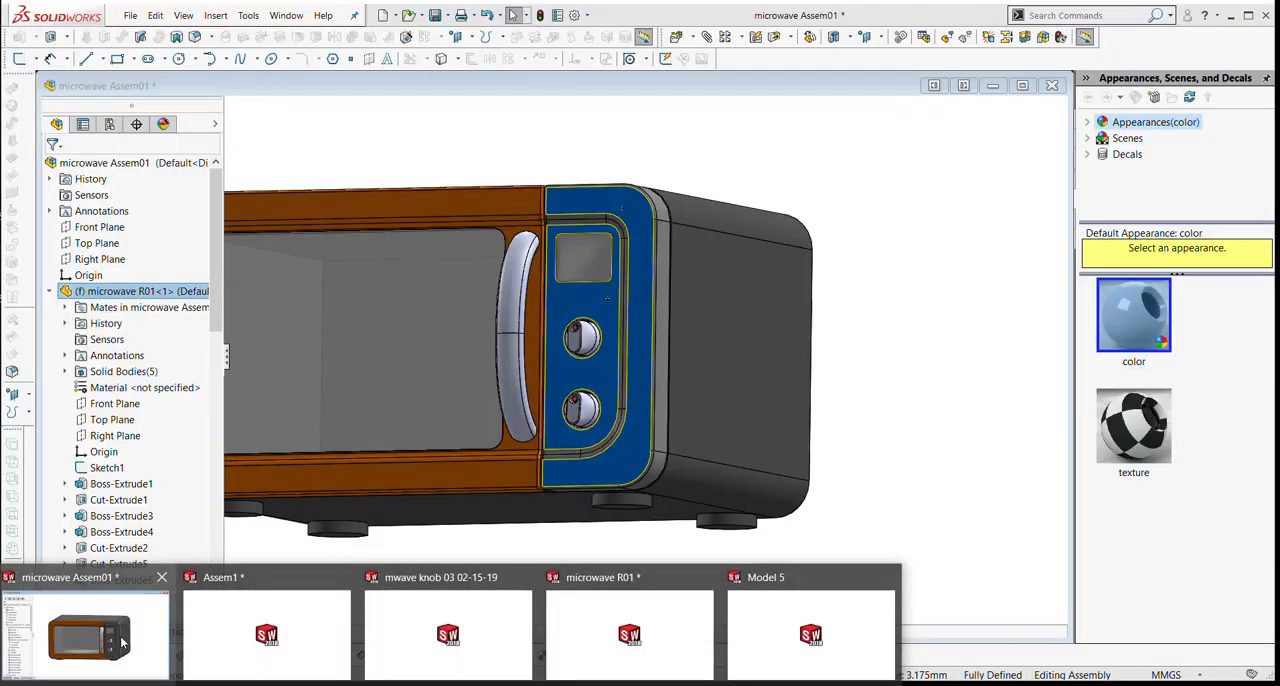
{"action": "left_click", "coordinate": [122, 643]}
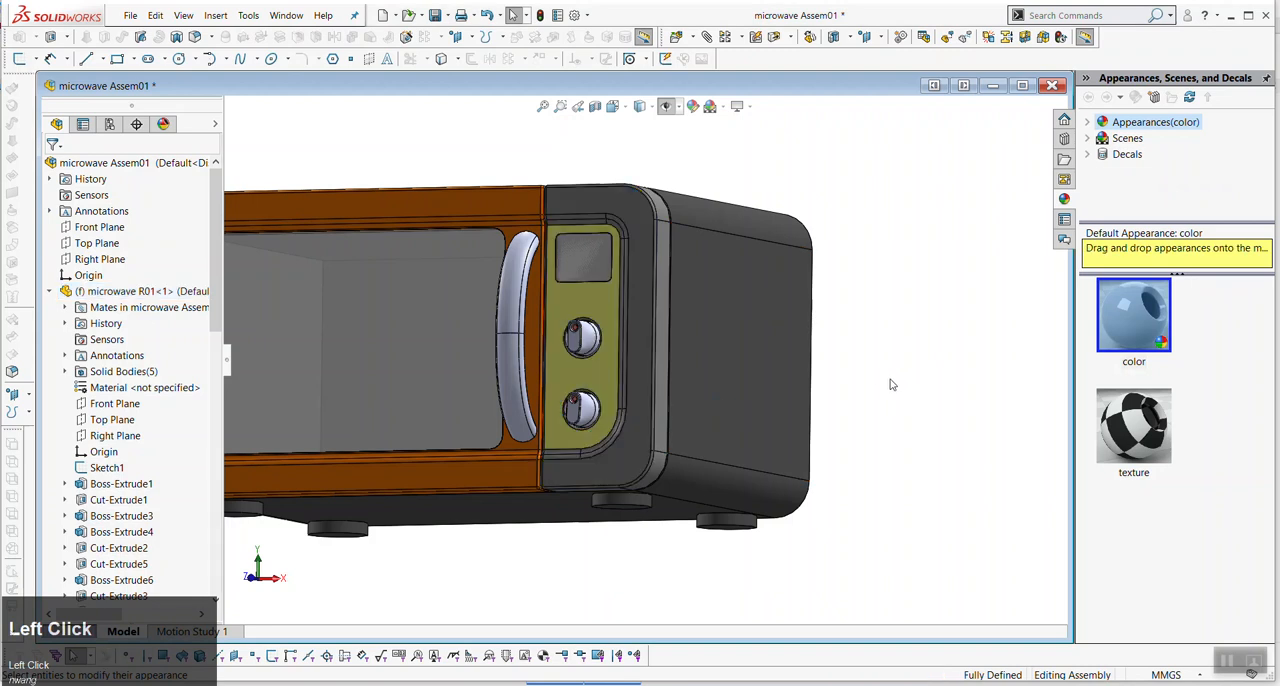
{"action": "scroll", "coordinate": [890, 379], "scroll_direction": "up", "scroll_amount": 3}
{"action": "left_click", "coordinate": [437, 16]}
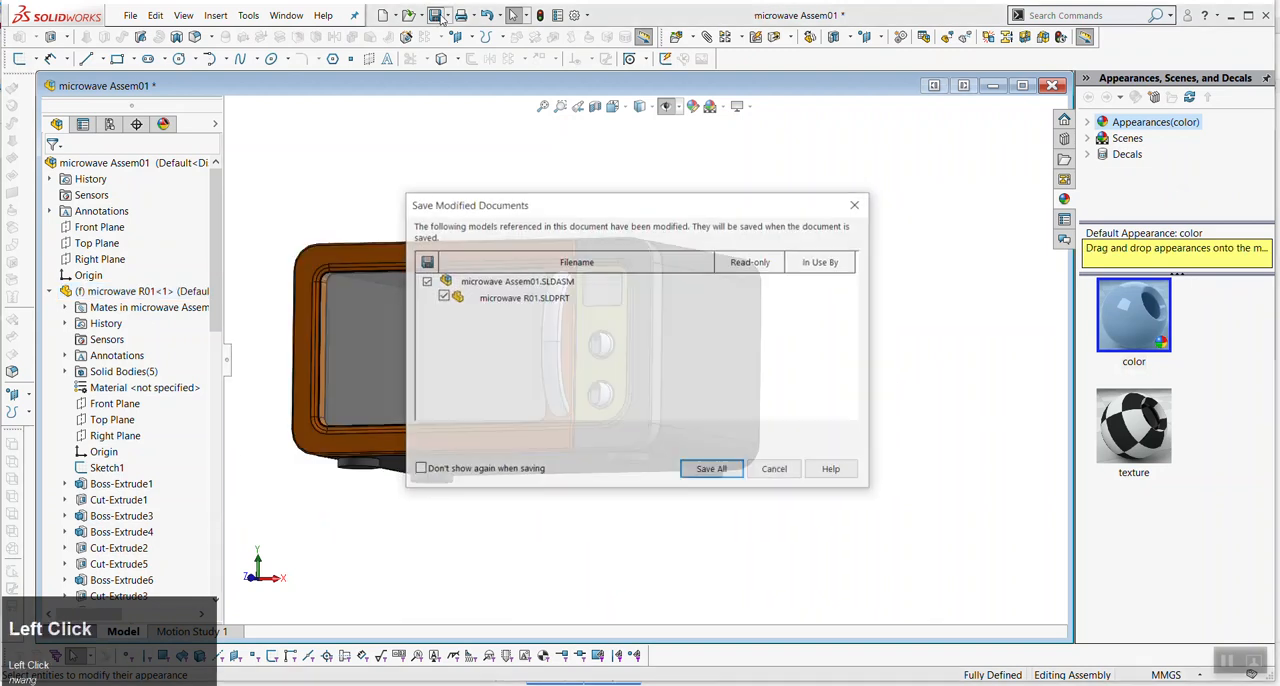
{"action": "left_click", "coordinate": [695, 467]}
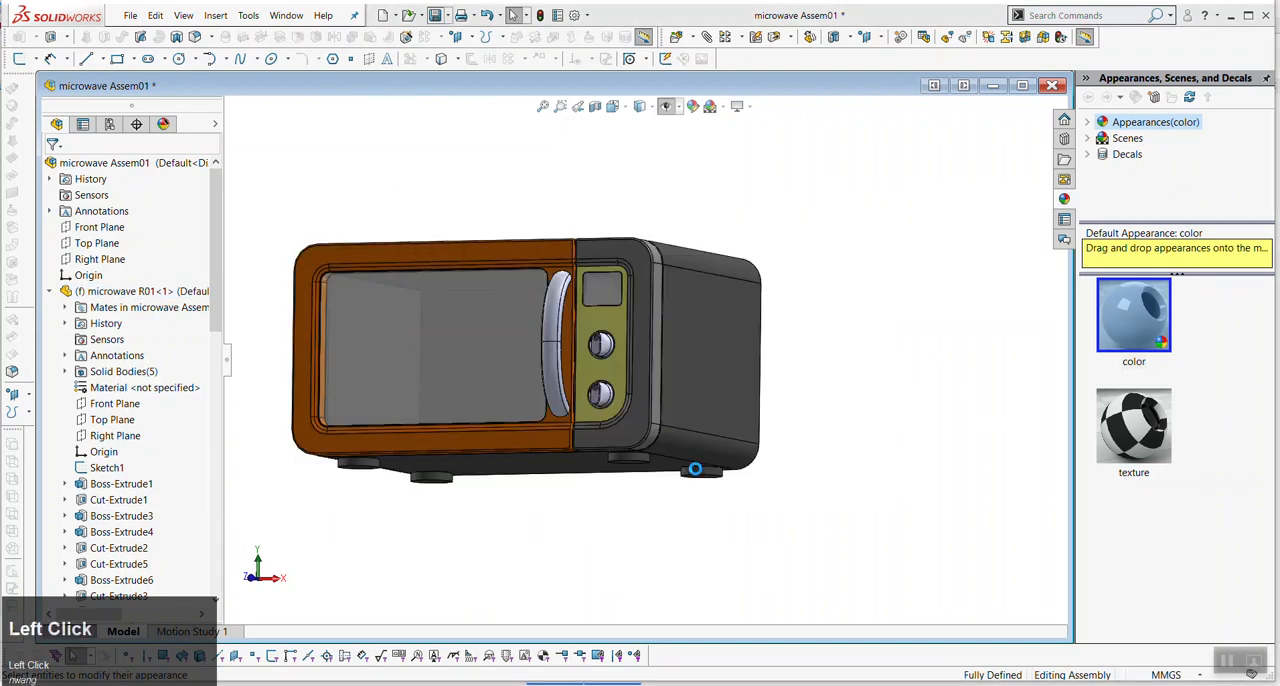
{"action": "middle_click", "coordinate": [675, 210]}
{"action": "middle_click_drag", "start_coordinate": [675, 210], "coordinate": [461, 296]}
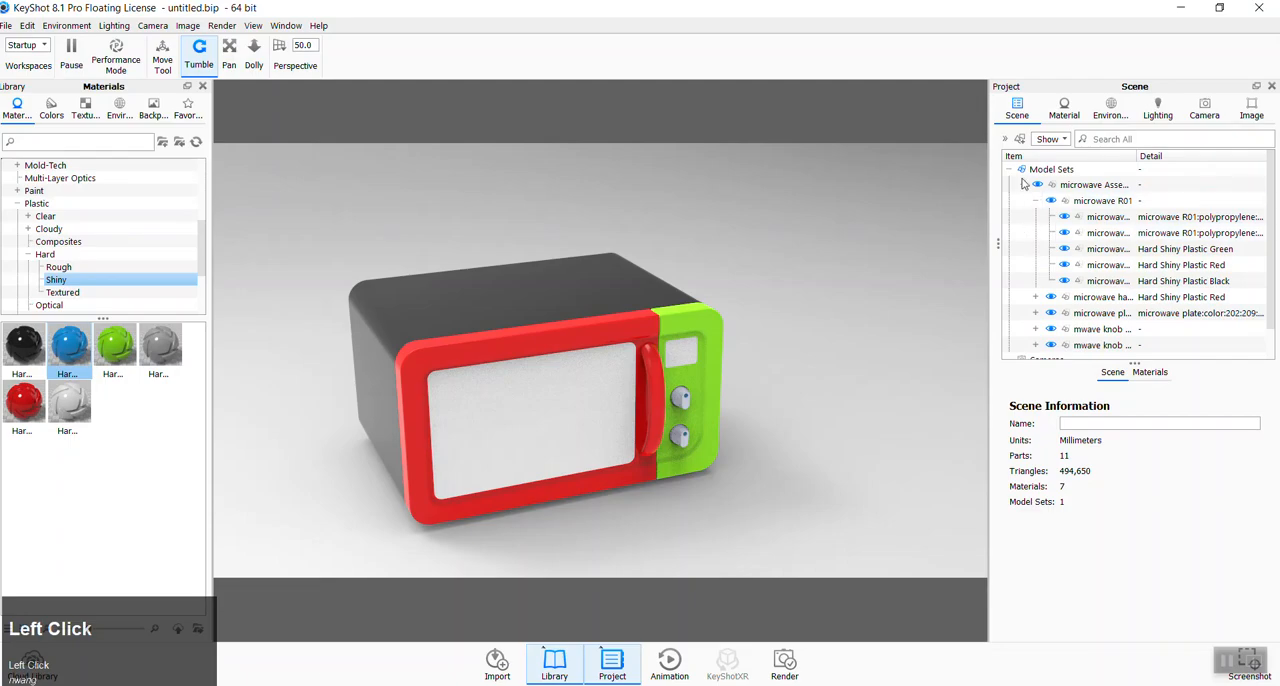
- Switch to KeyShot and delete the outdated microwave assembly from the scene
{"action": "left_click", "coordinate": [1022, 183]}
{"action": "left_click", "coordinate": [1080, 185]}
{"action": "right_click", "coordinate": [1078, 187]}
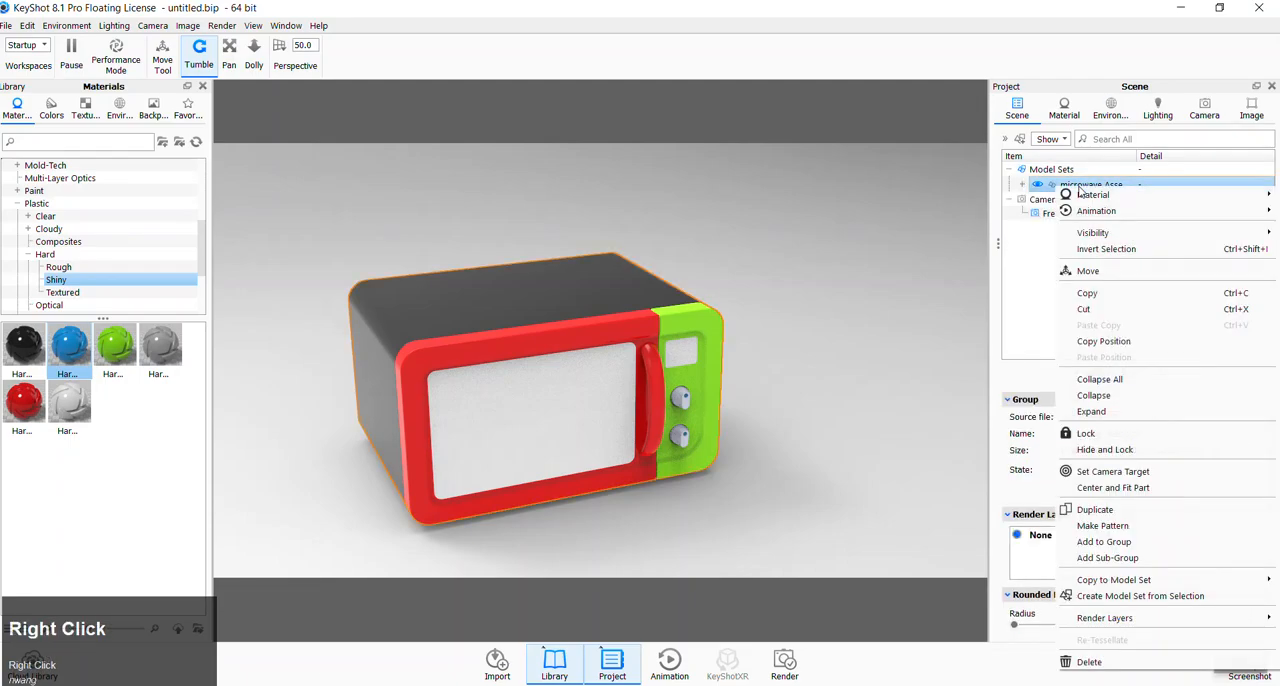
{"action": "left_click", "coordinate": [1087, 662]}
{"action": "left_click", "coordinate": [691, 361]}
- Import the microwave R01 part file from the P2 folder into the empty scene
{"action": "left_click", "coordinate": [7, 25]}
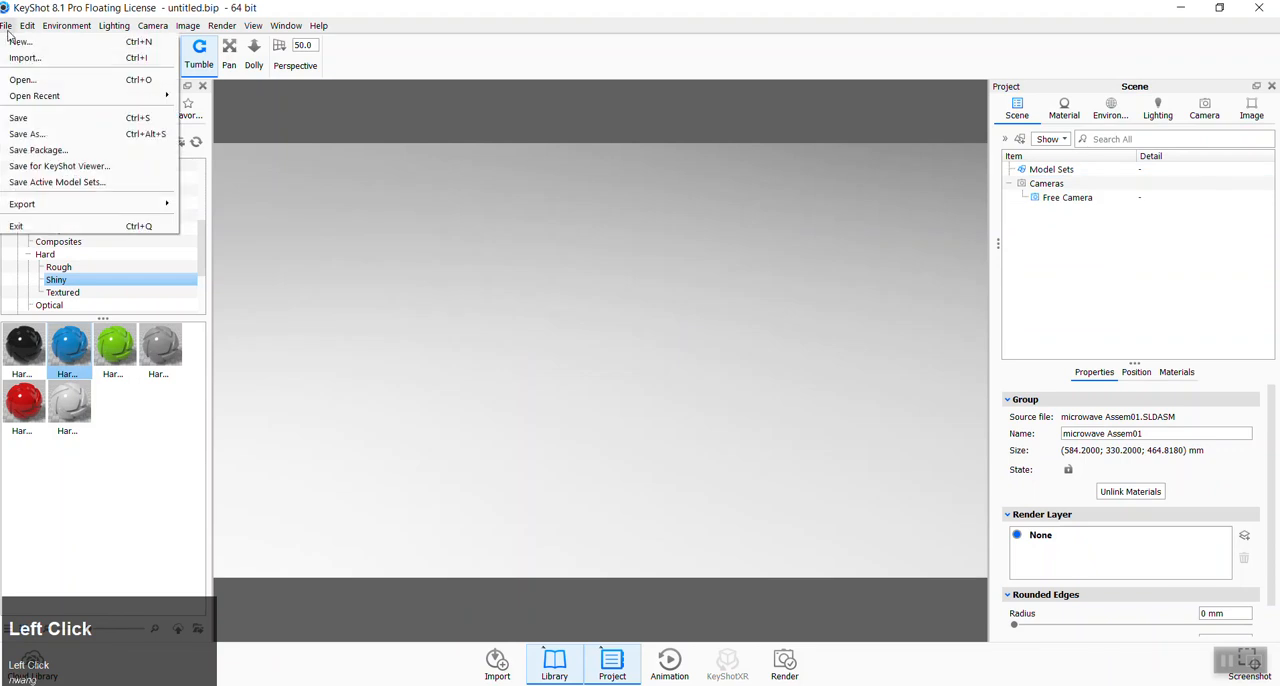
{"action": "left_click", "coordinate": [30, 60]}
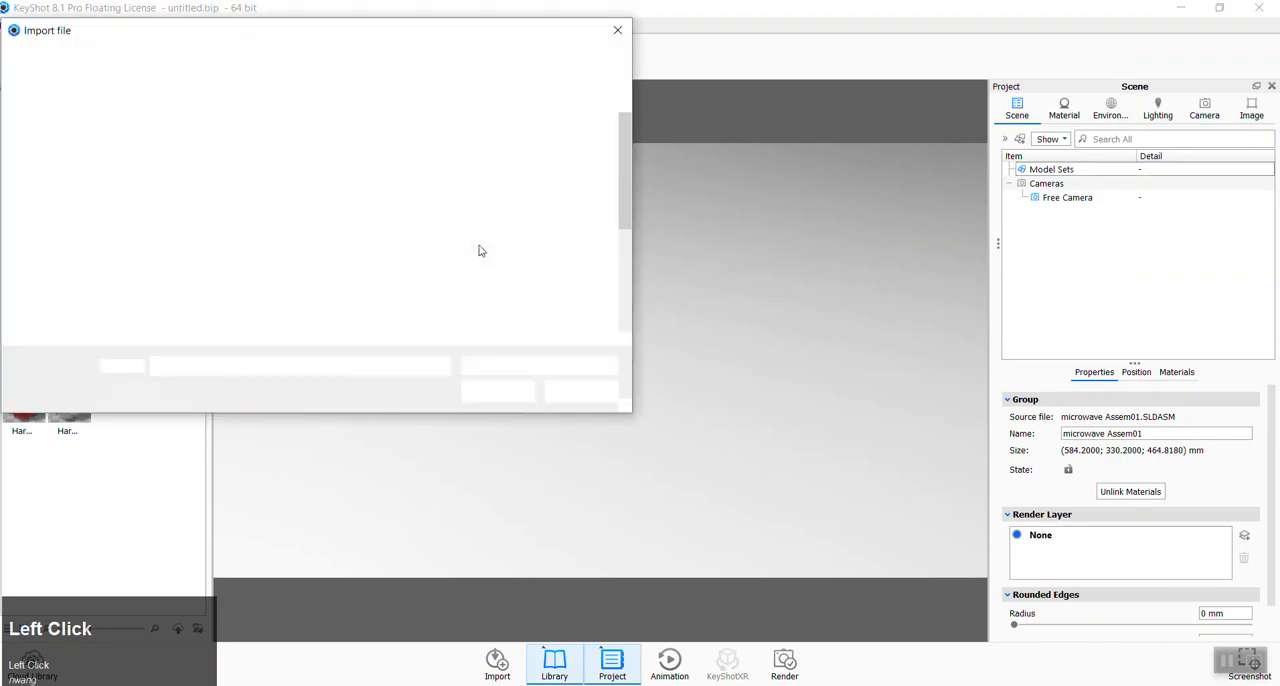
{"action": "scroll", "coordinate": [380, 250], "scroll_direction": "down", "scroll_amount": 2}
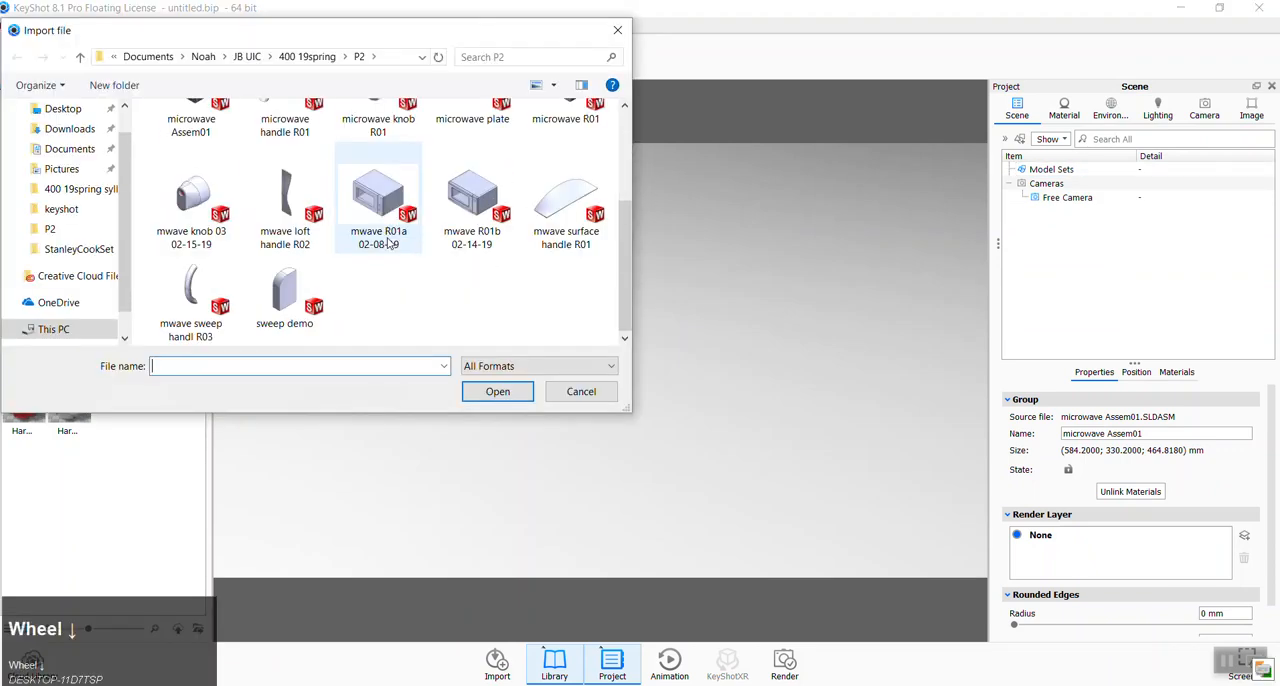
{"action": "scroll", "coordinate": [390, 248], "scroll_direction": "up", "scroll_amount": 1}
{"action": "double_click", "coordinate": [564, 174]}
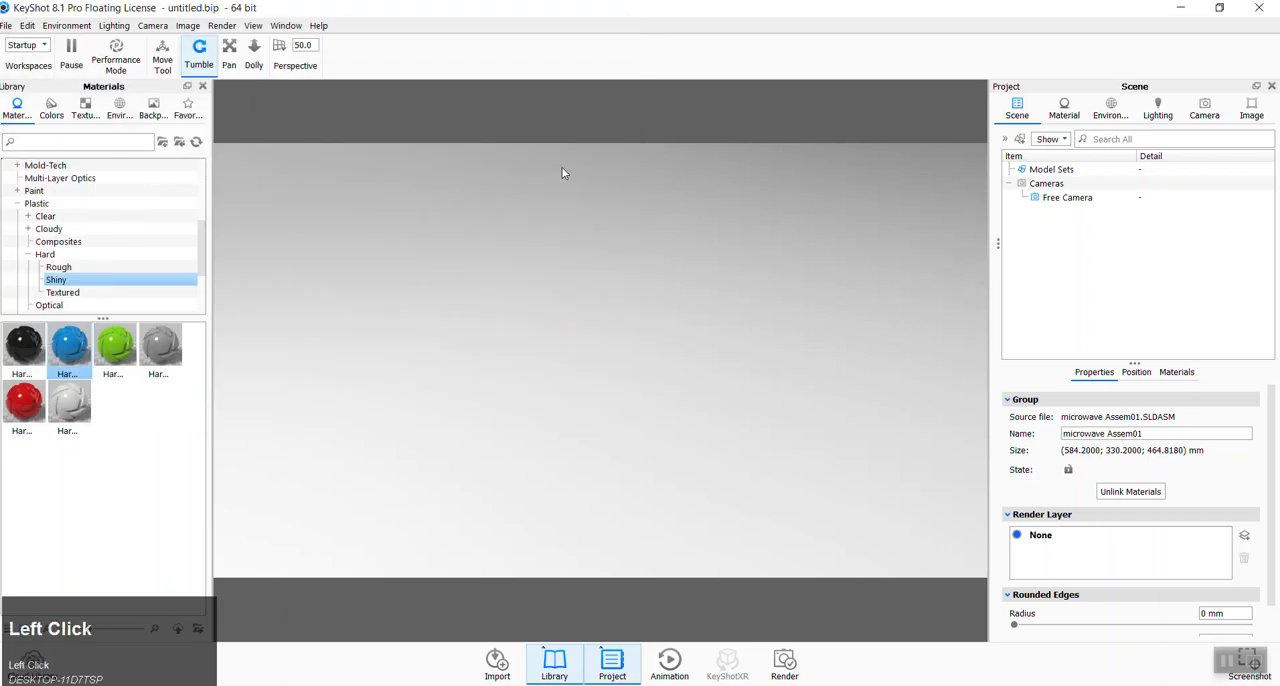
{"action": "left_click", "coordinate": [574, 424]}
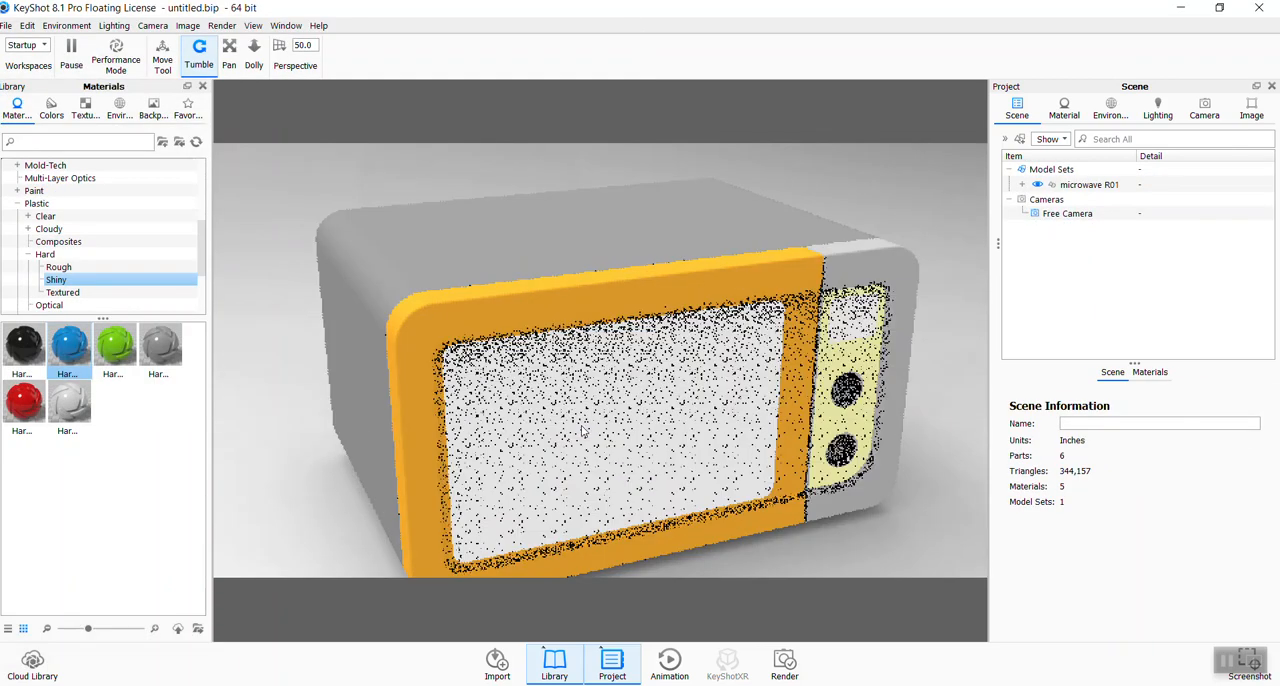
- Apply the black hard shiny plastic to the yellow control panel face, linking it to the same-named material
{"action": "left_click_drag", "start_coordinate": [24, 345], "coordinate": [850, 360]}
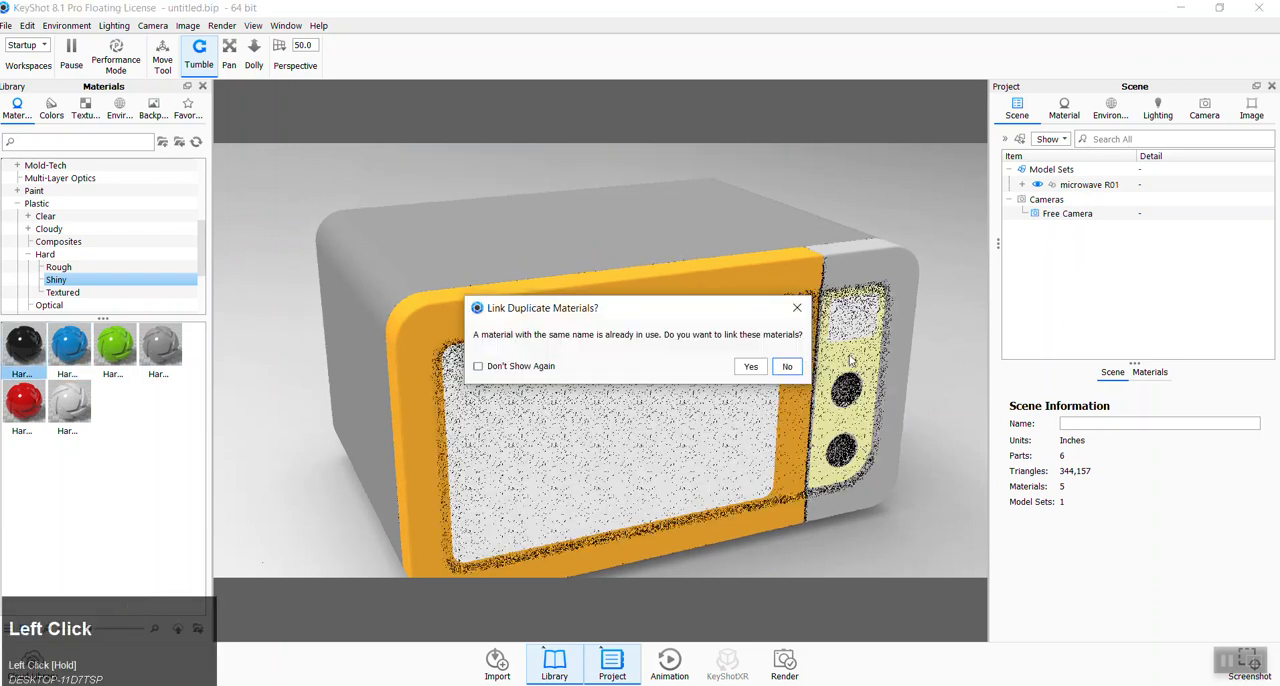
{"action": "left_click", "coordinate": [752, 367]}
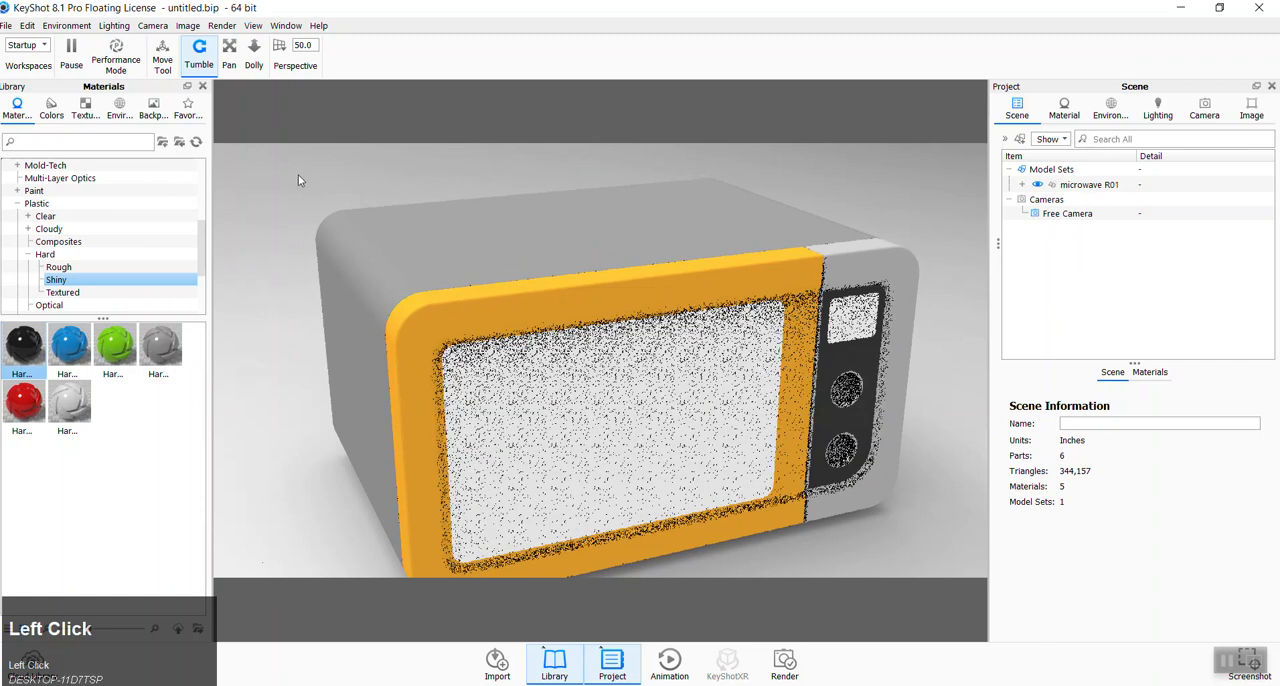
- Delete the imported microwave R01 model from the scene
{"action": "right_click", "coordinate": [1085, 184]}
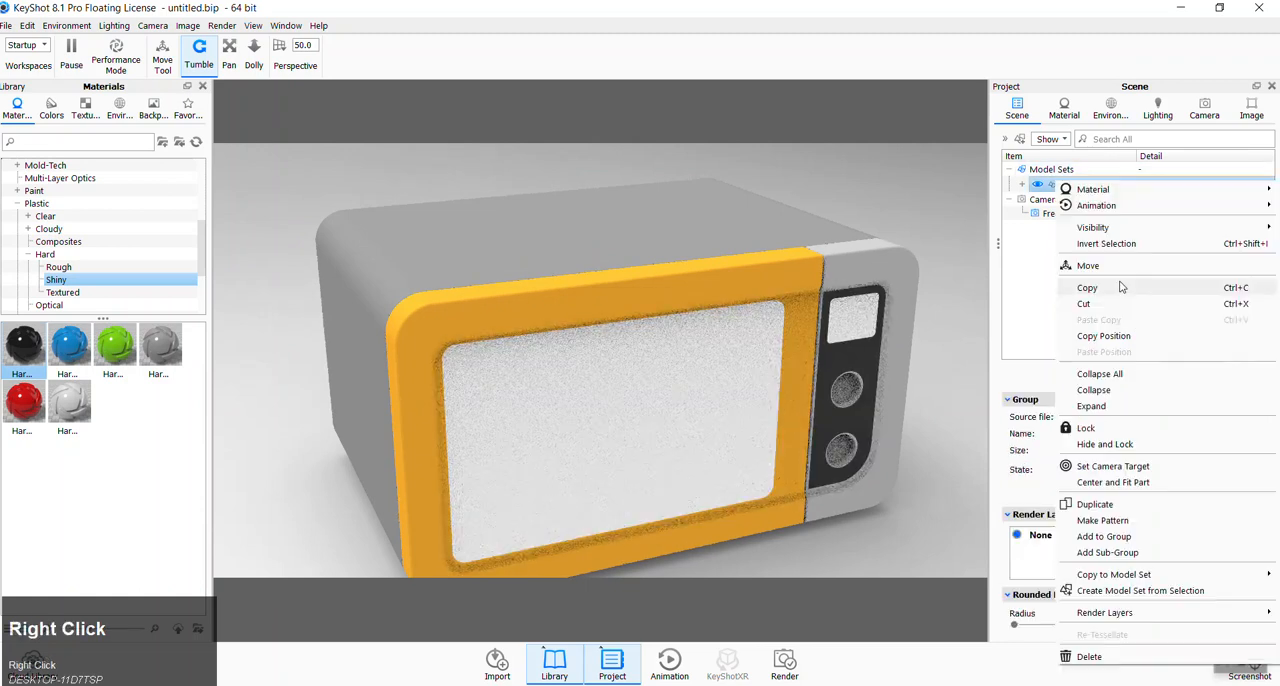
{"action": "left_click", "coordinate": [1100, 655]}
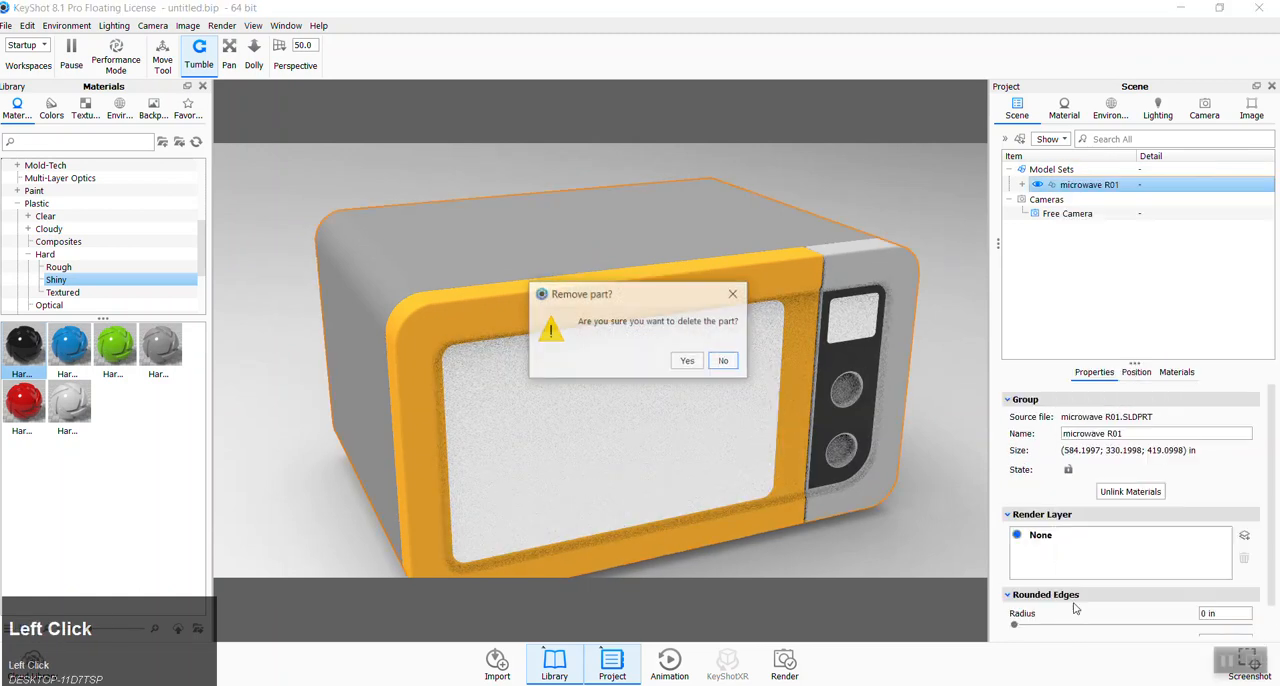
{"action": "left_click", "coordinate": [688, 361]}
- Import the microwave Assem01 assembly from the P2 folder into the empty scene
{"action": "left_click", "coordinate": [5, 26]}
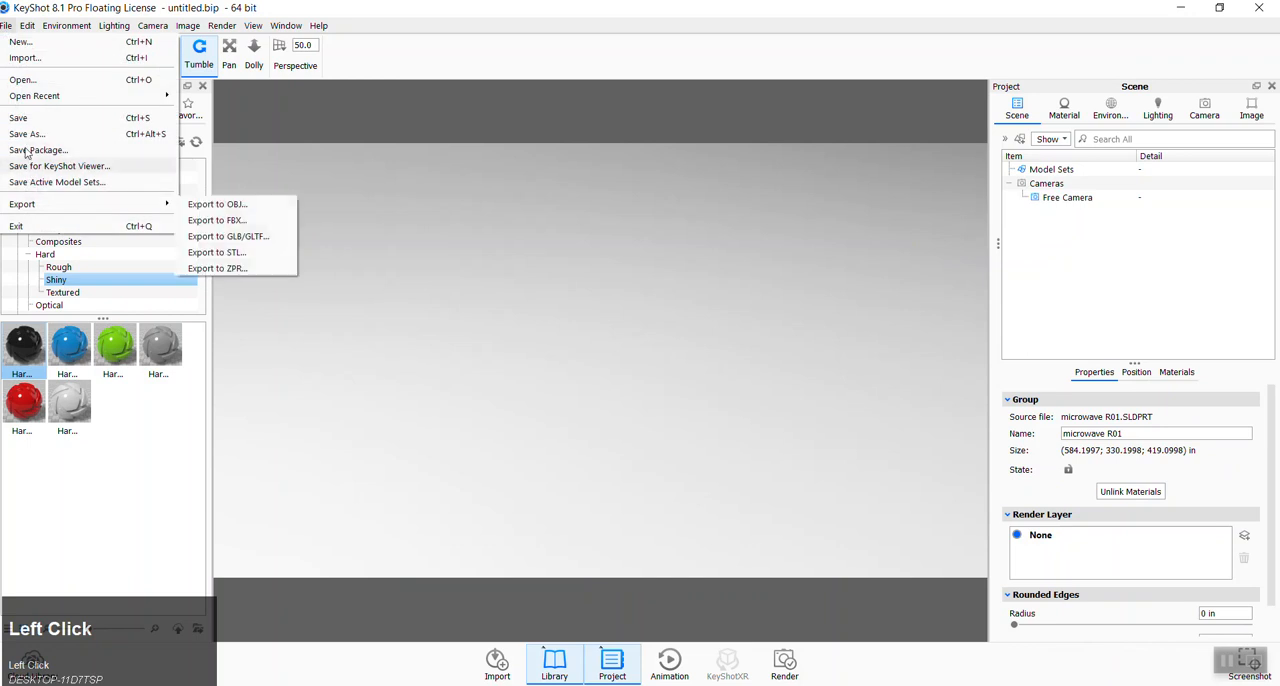
{"action": "left_click", "coordinate": [27, 60]}
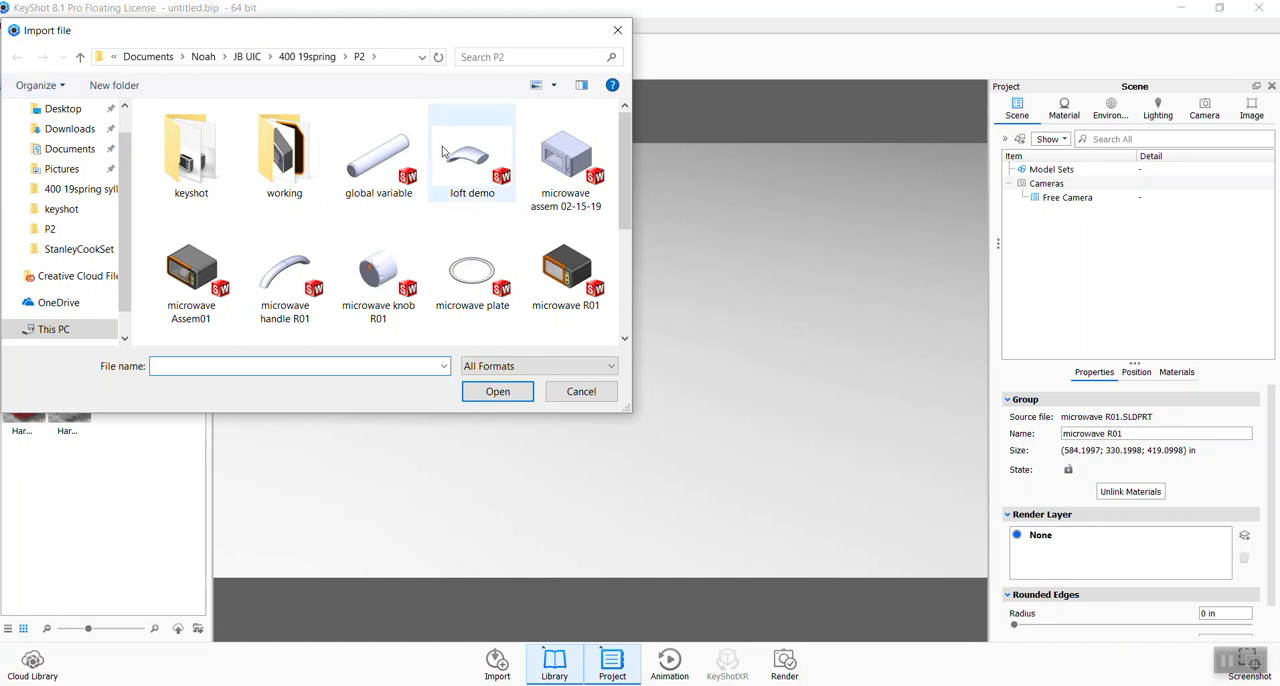
{"action": "left_click", "coordinate": [221, 276]}
{"action": "double_click", "coordinate": [221, 276]}
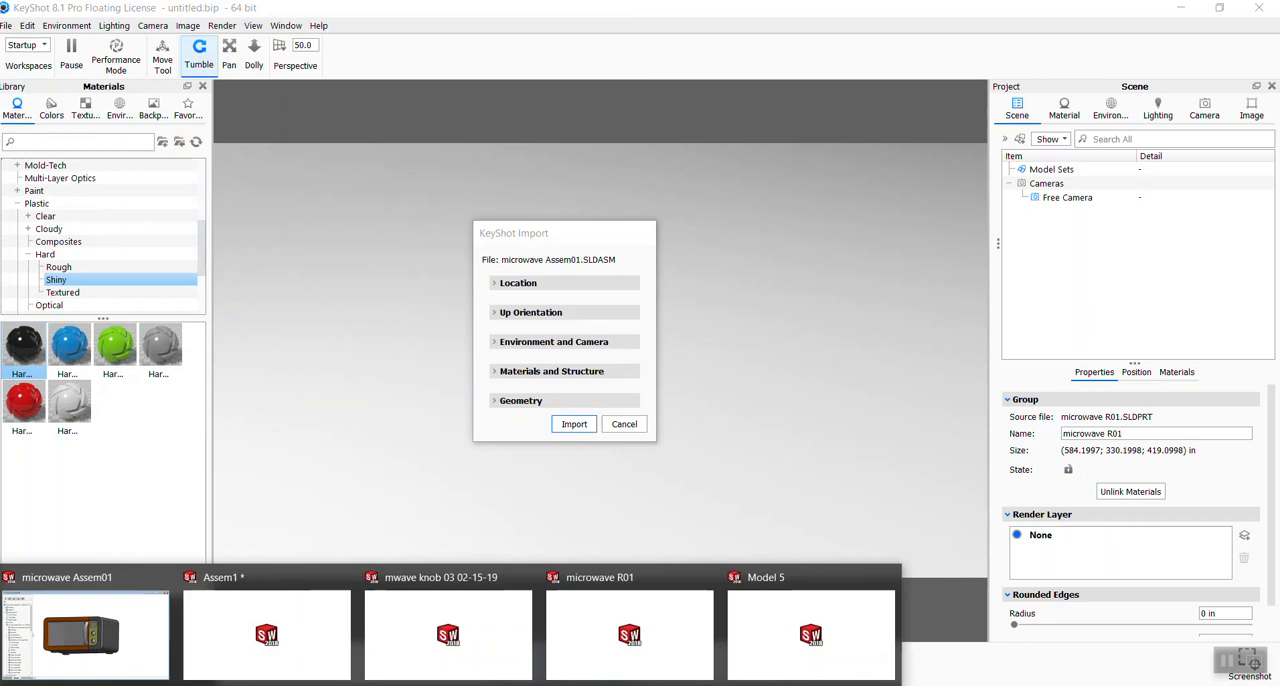
{"action": "left_click", "coordinate": [588, 426]}
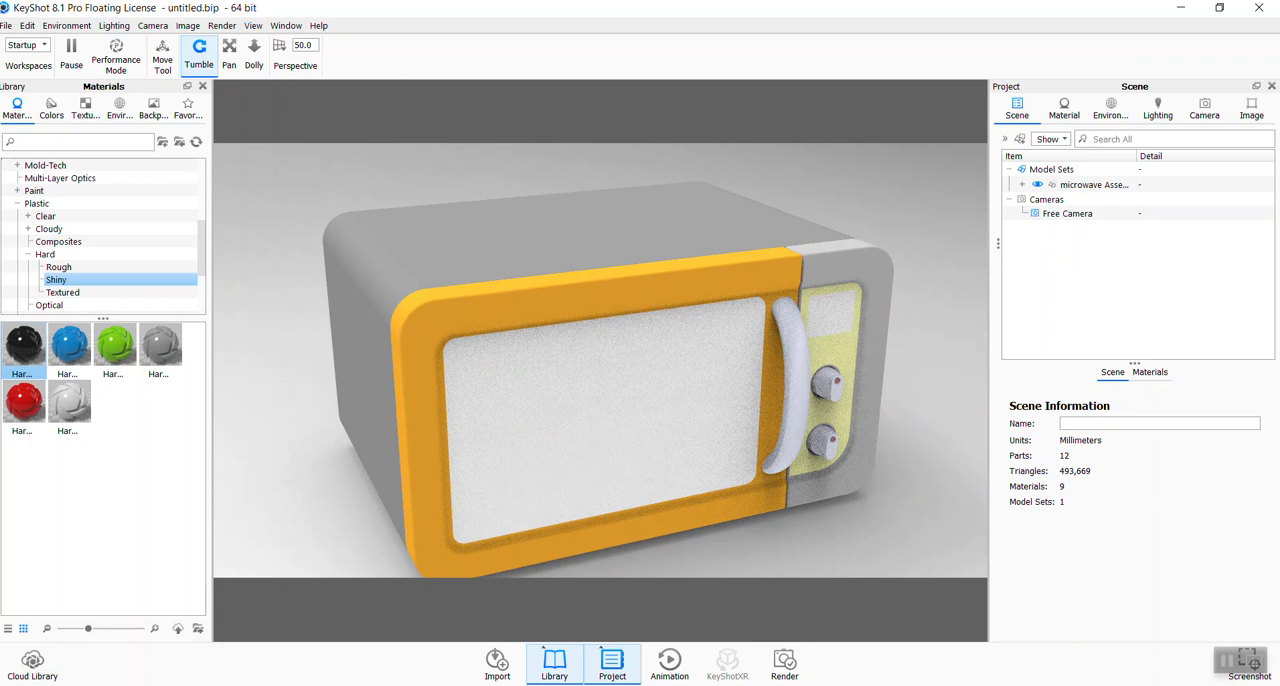
- Switch to SOLIDWORKS and colour the whole microwave R01 component red at component level in microwave Assem01
{"action": "mouse_move", "coordinate": [237, 671]}
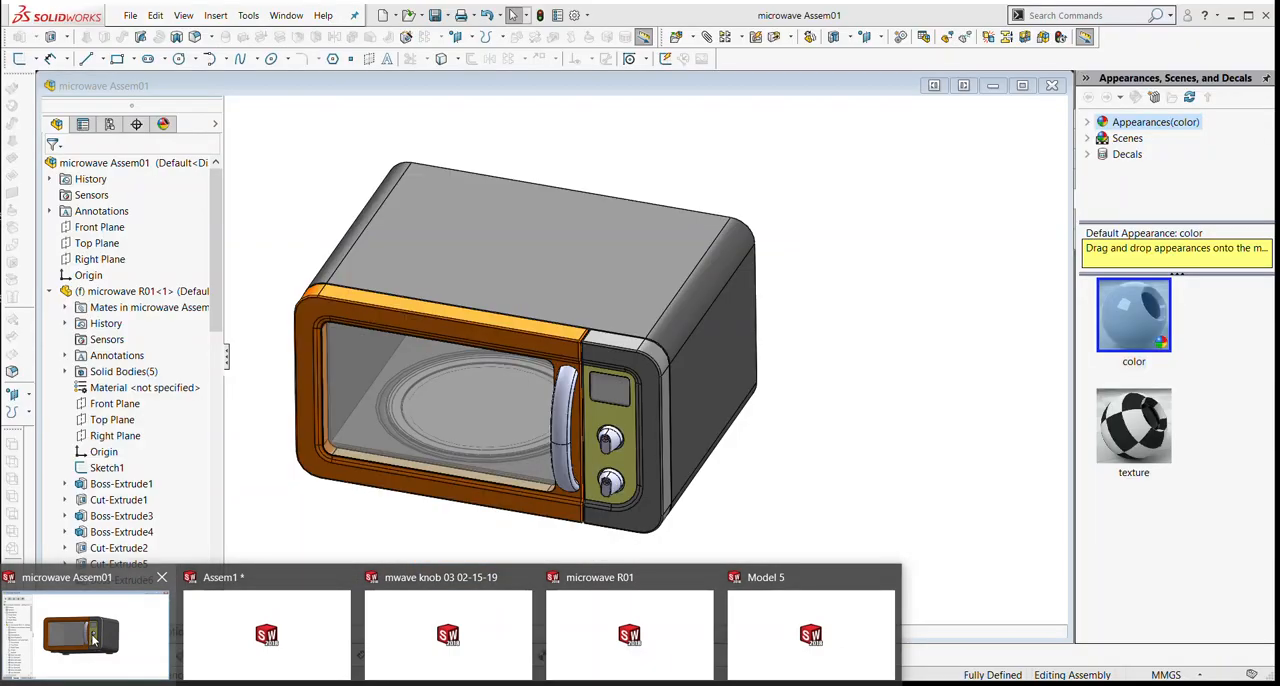
{"action": "left_click", "coordinate": [93, 640]}
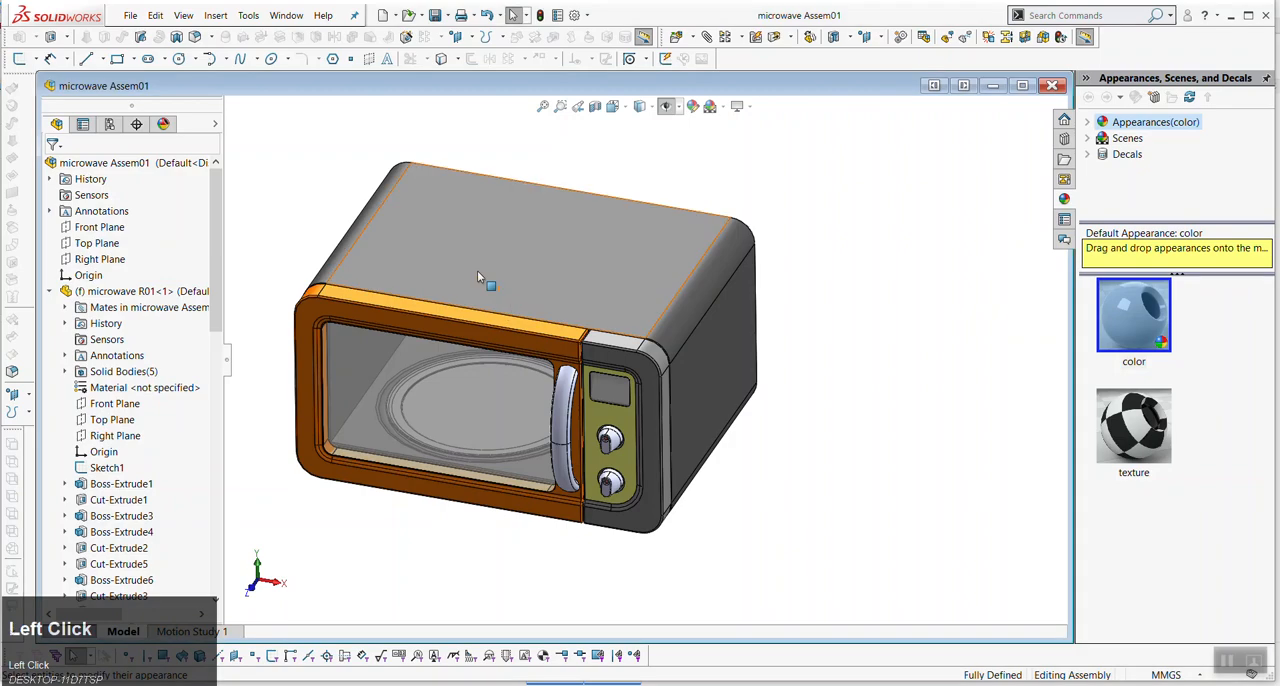
{"action": "right_click", "coordinate": [455, 273]}
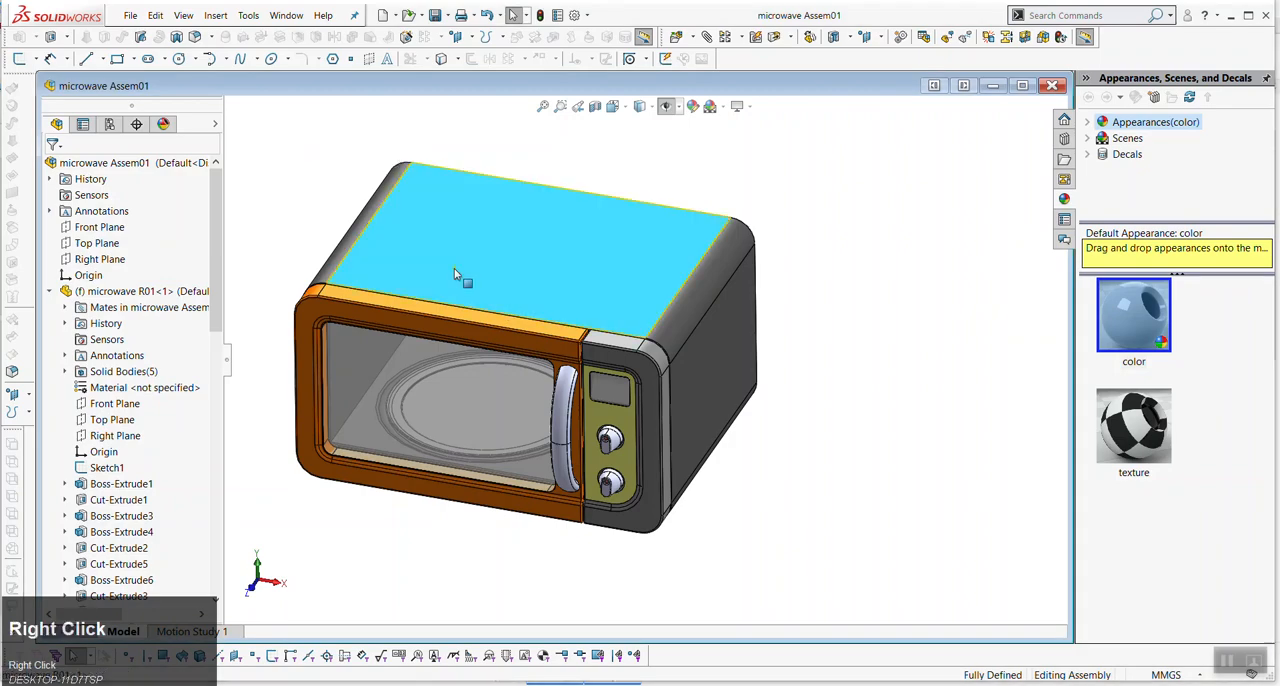
{"action": "left_click", "coordinate": [519, 204]}
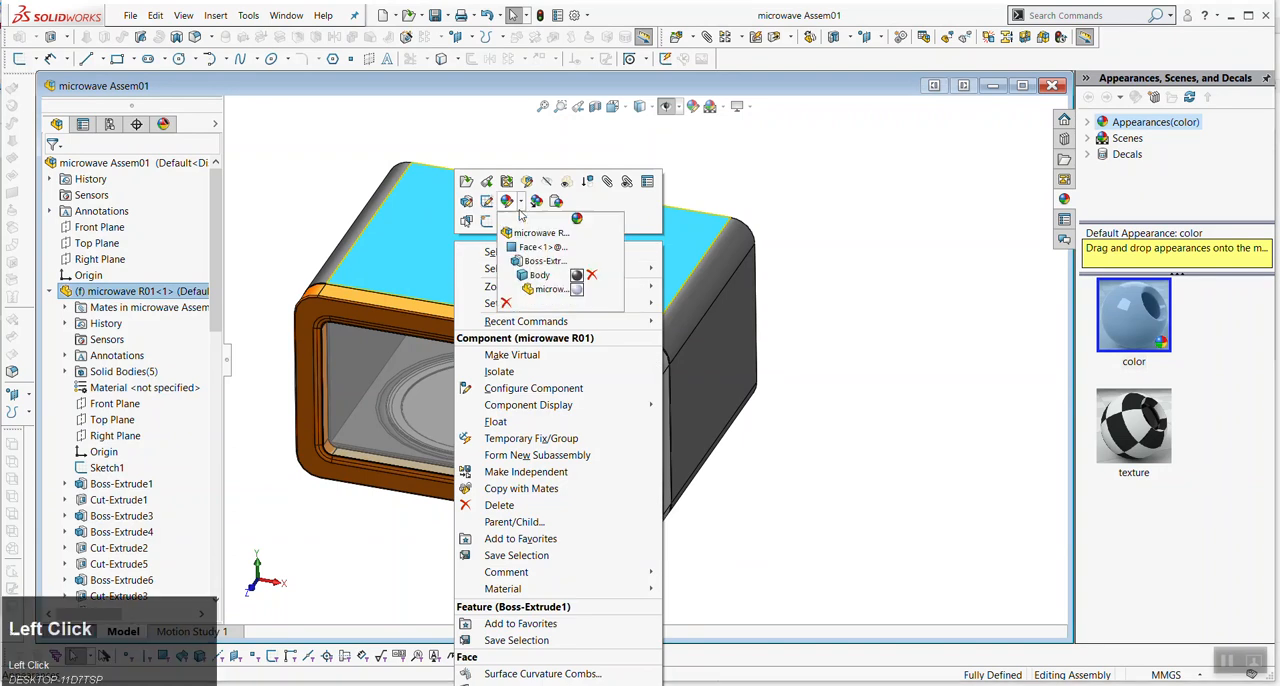
{"action": "left_click", "coordinate": [531, 240]}
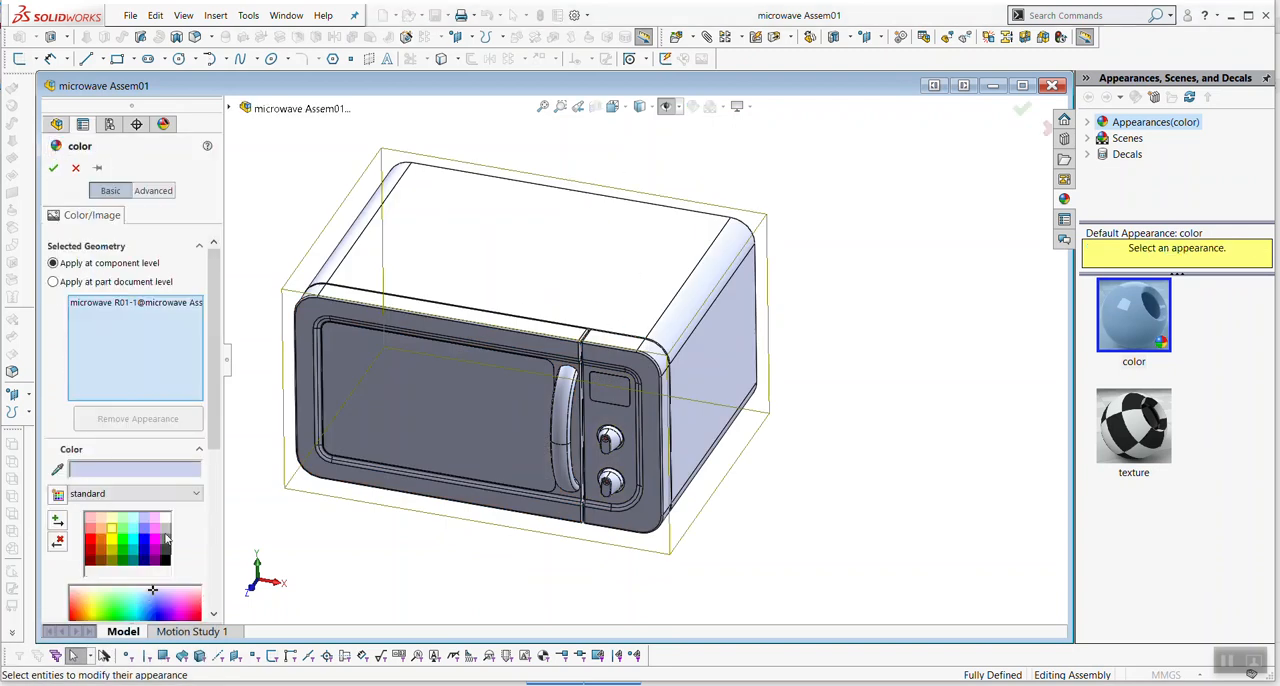
{"action": "left_click", "coordinate": [89, 542]}
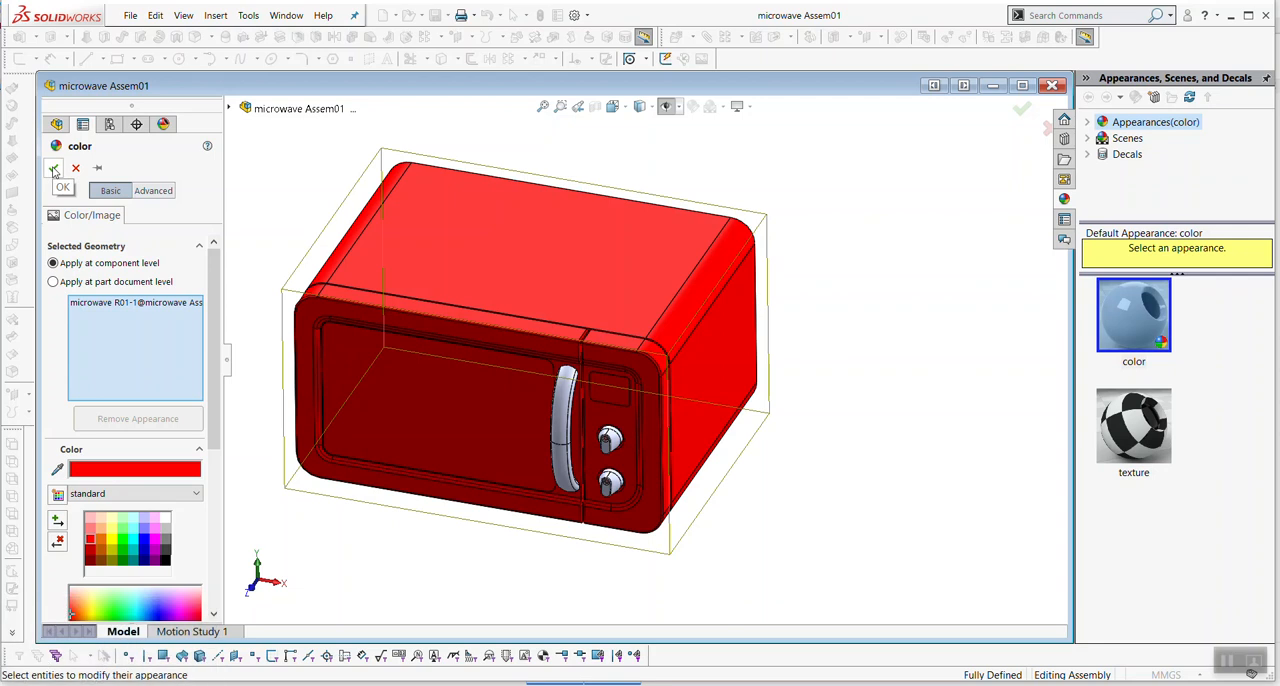
{"action": "left_click", "coordinate": [53, 169]}
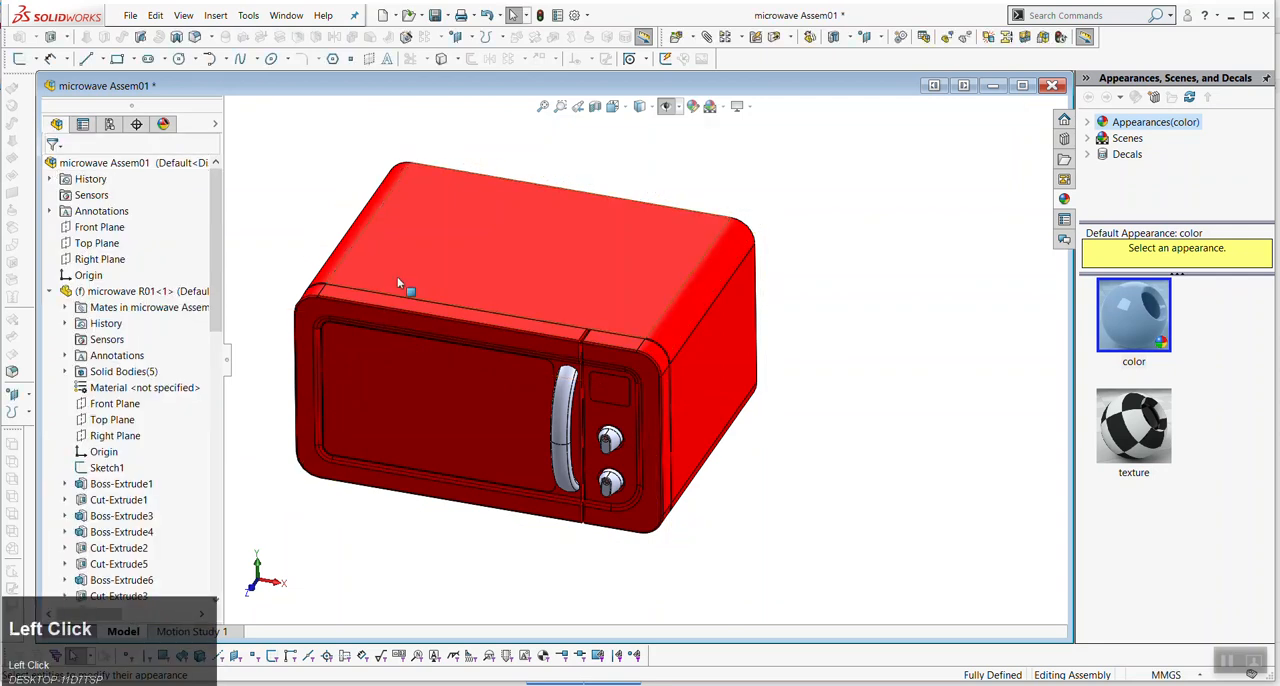
- Open the microwave R01 part from the assembly to inspect its own colours, and return to microwave Assem01
{"action": "right_click", "coordinate": [484, 240]}
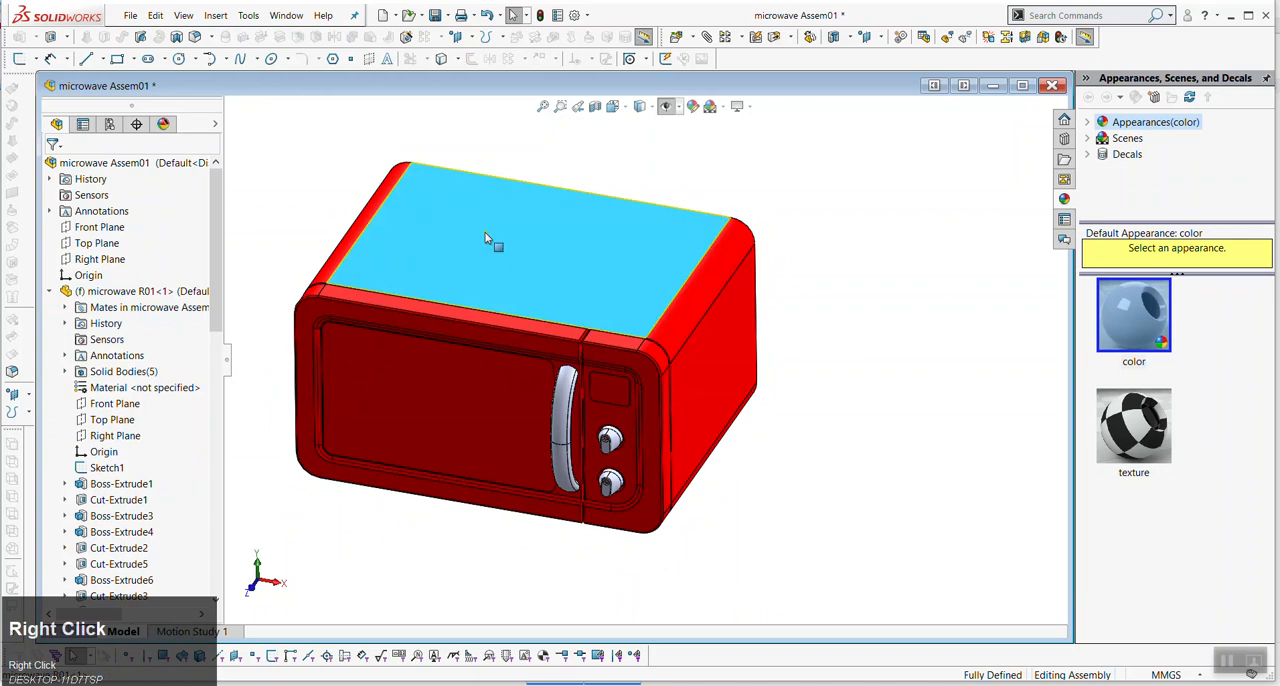
{"action": "left_click", "coordinate": [499, 173]}
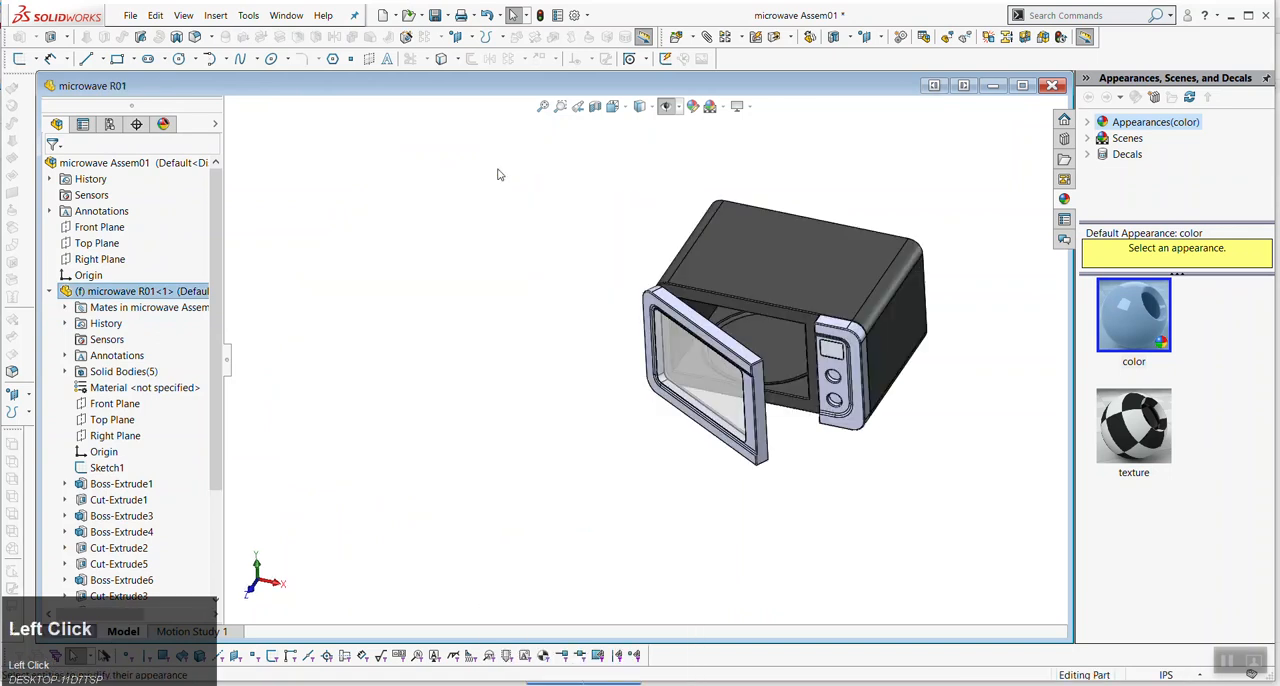
{"action": "scroll", "coordinate": [810, 355], "scroll_direction": "up", "scroll_amount": 4}
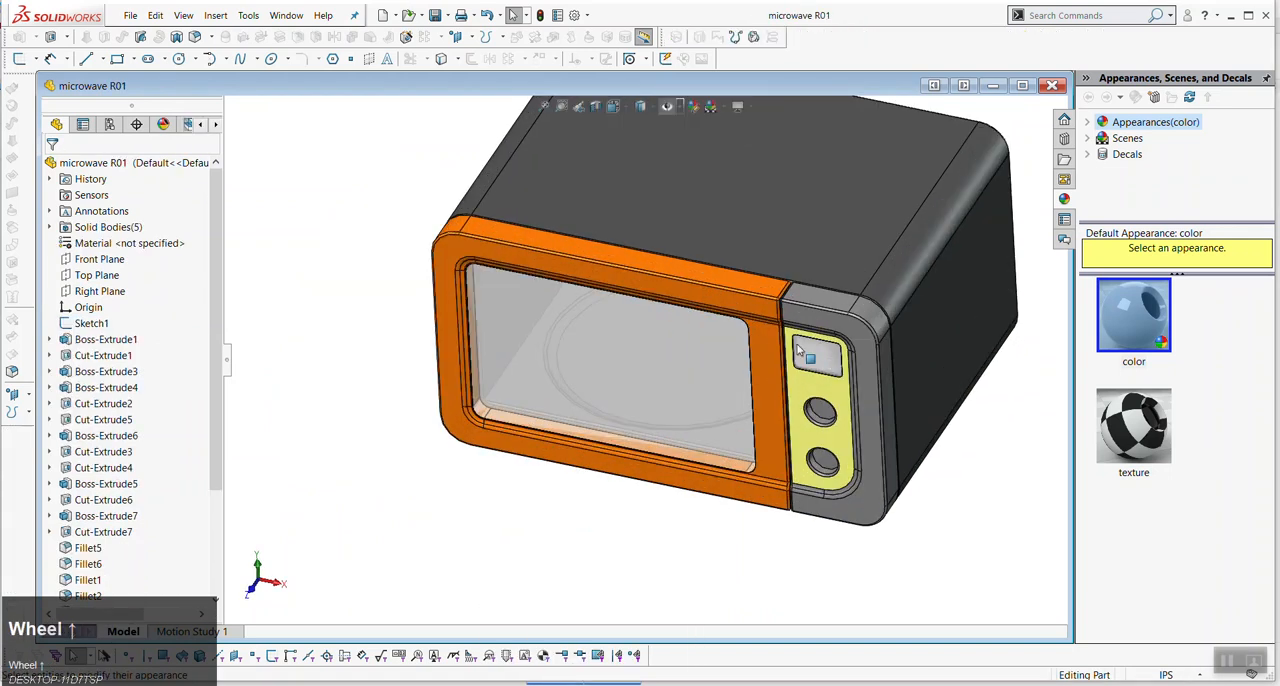
{"action": "scroll", "coordinate": [798, 347], "scroll_direction": "down", "scroll_amount": 4}
{"action": "left_click", "coordinate": [286, 15]}
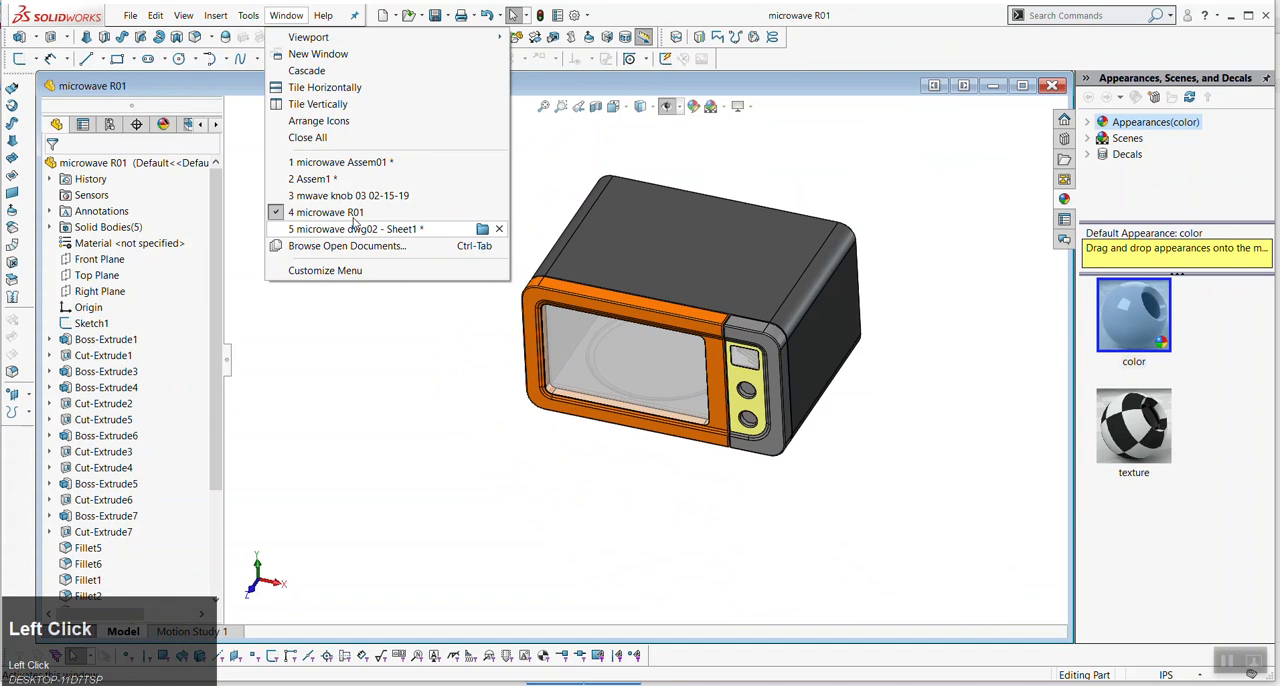
{"action": "left_click", "coordinate": [335, 166]}
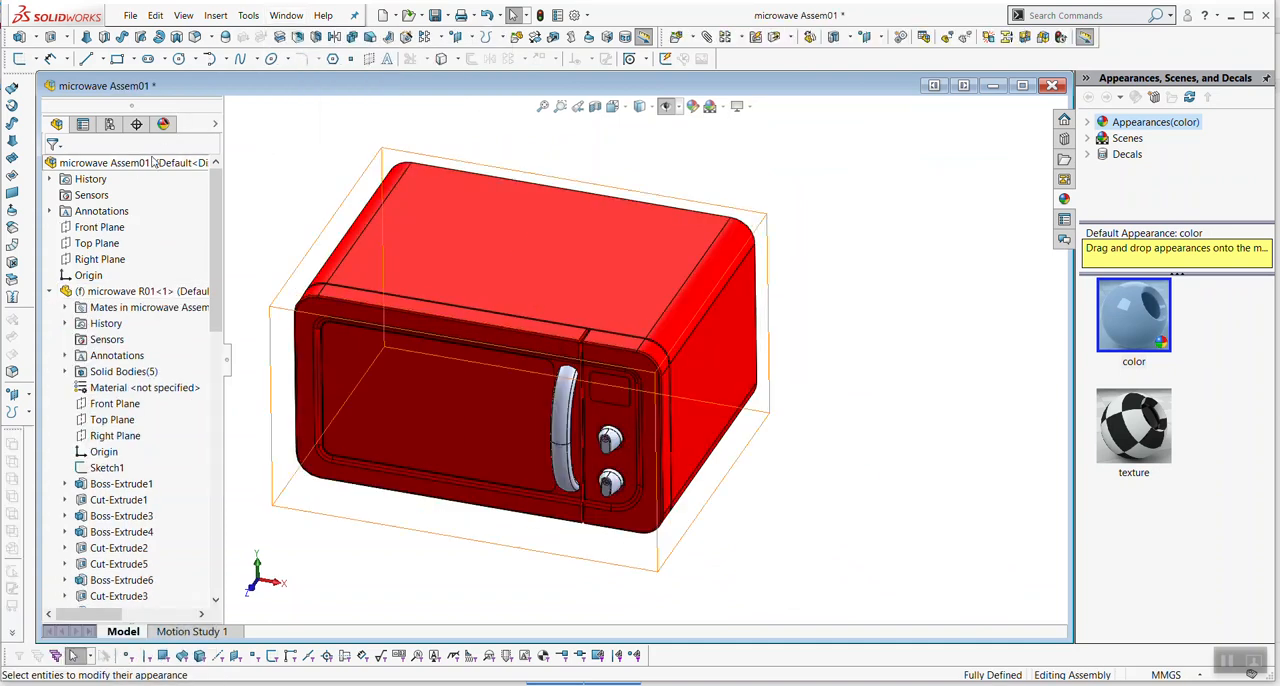
- Remove the red component-level colour from the assembly's list of appearances
{"action": "left_click", "coordinate": [163, 124]}
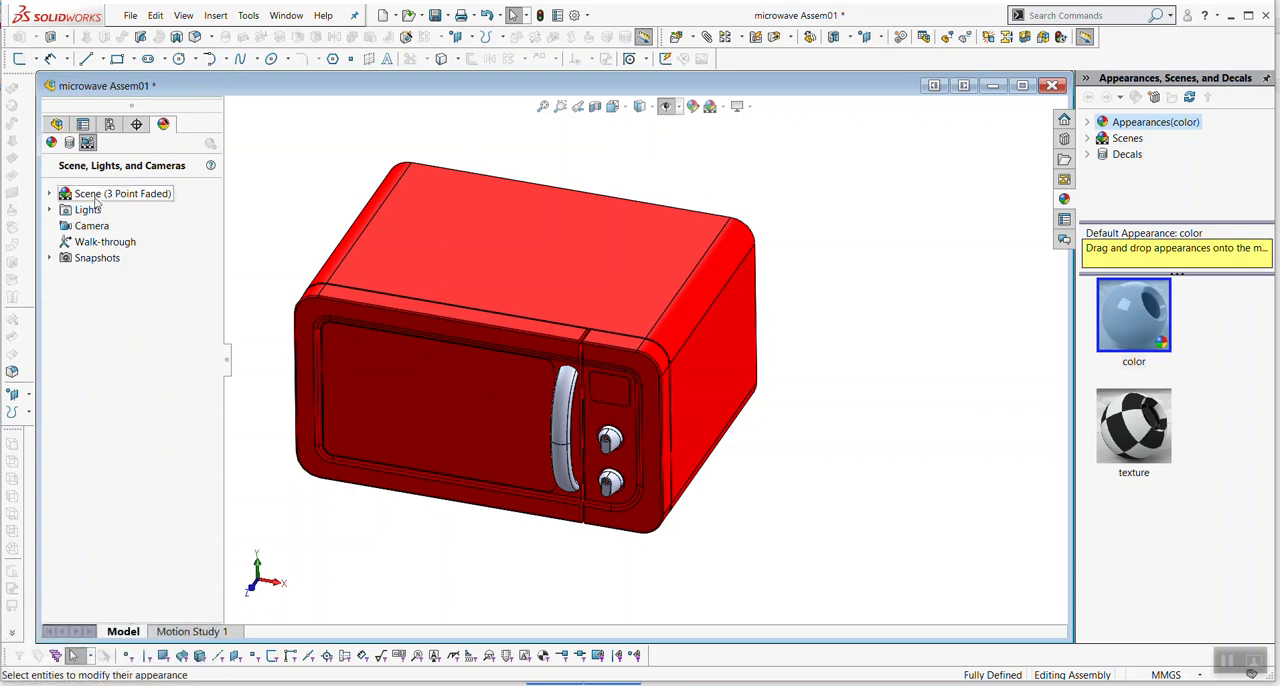
{"action": "left_click", "coordinate": [50, 194]}
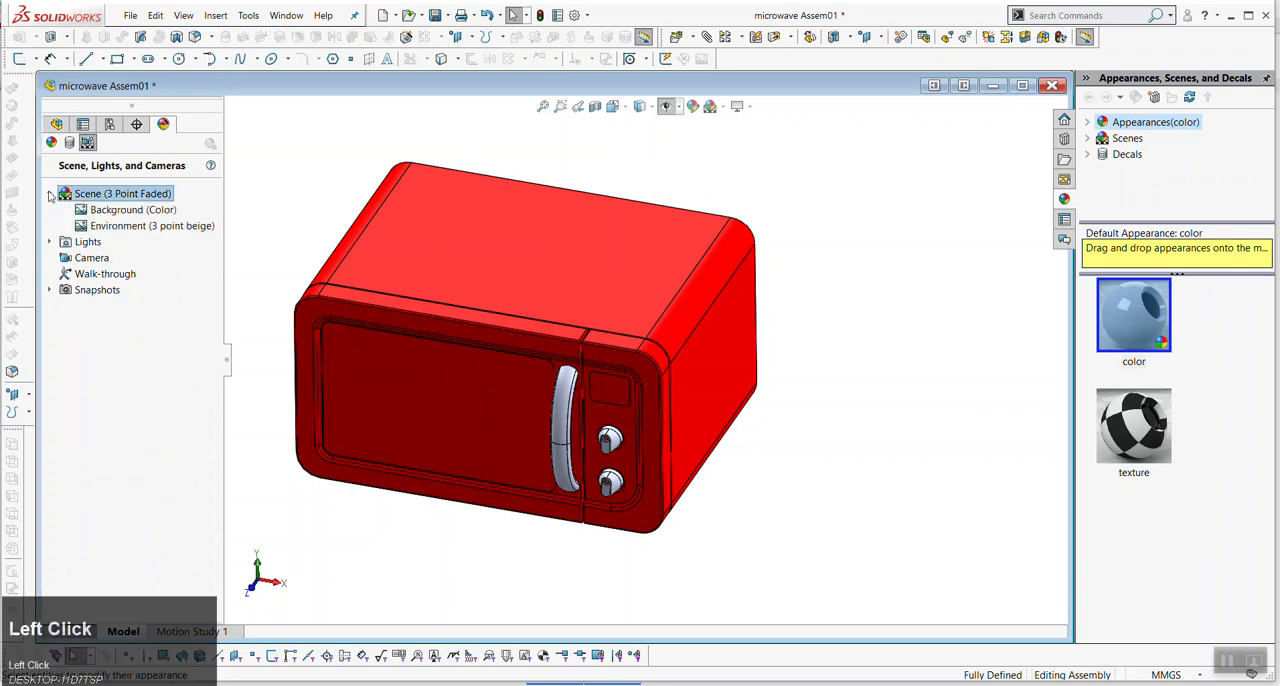
{"action": "left_click", "coordinate": [50, 194]}
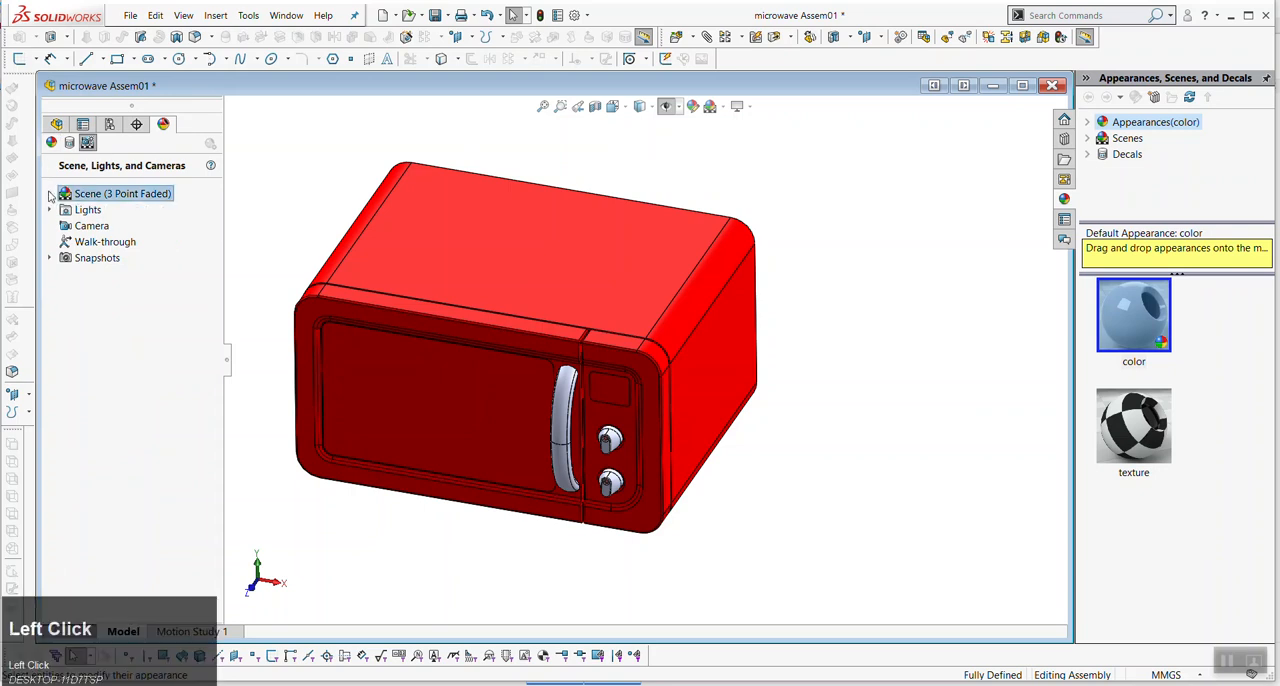
{"action": "left_click", "coordinate": [51, 143]}
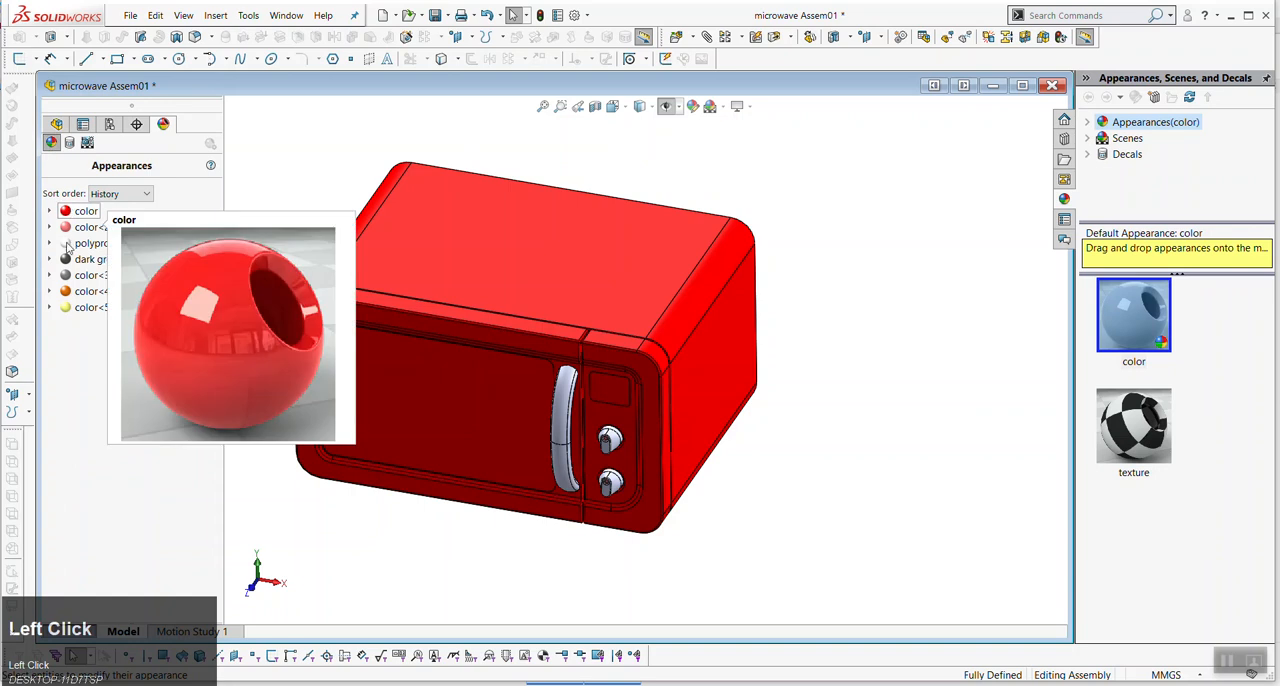
{"action": "right_click", "coordinate": [80, 213]}
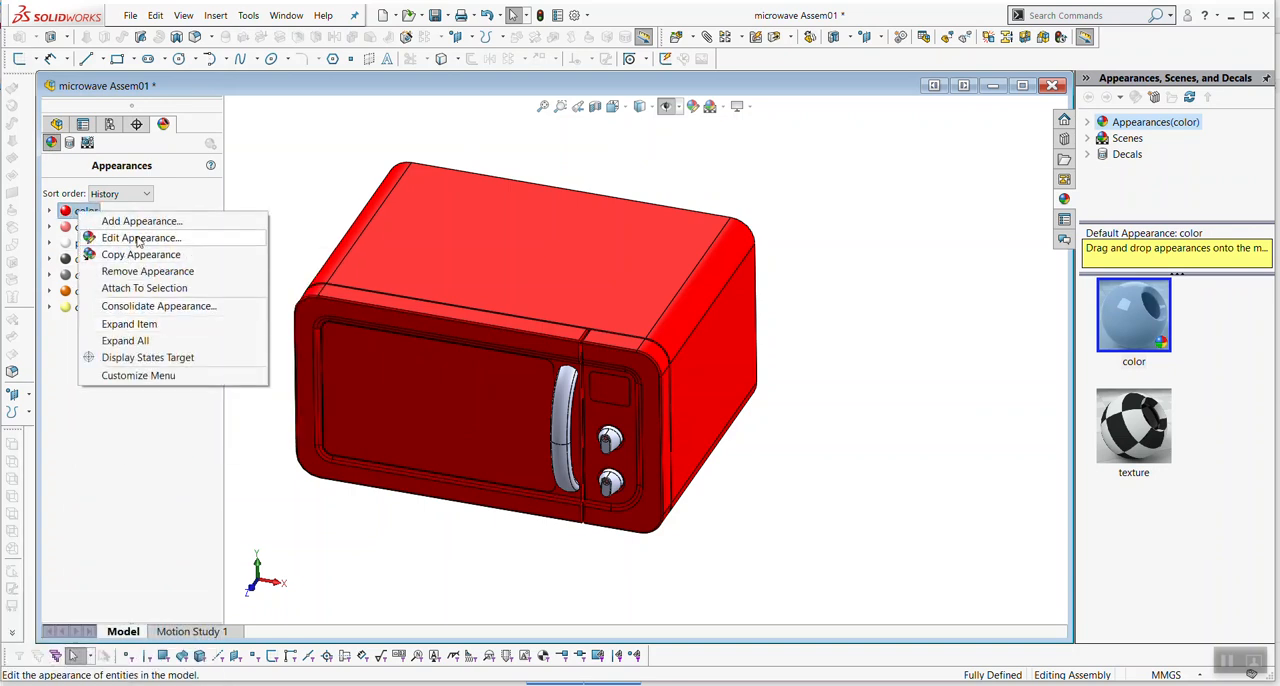
{"action": "left_click", "coordinate": [147, 271]}
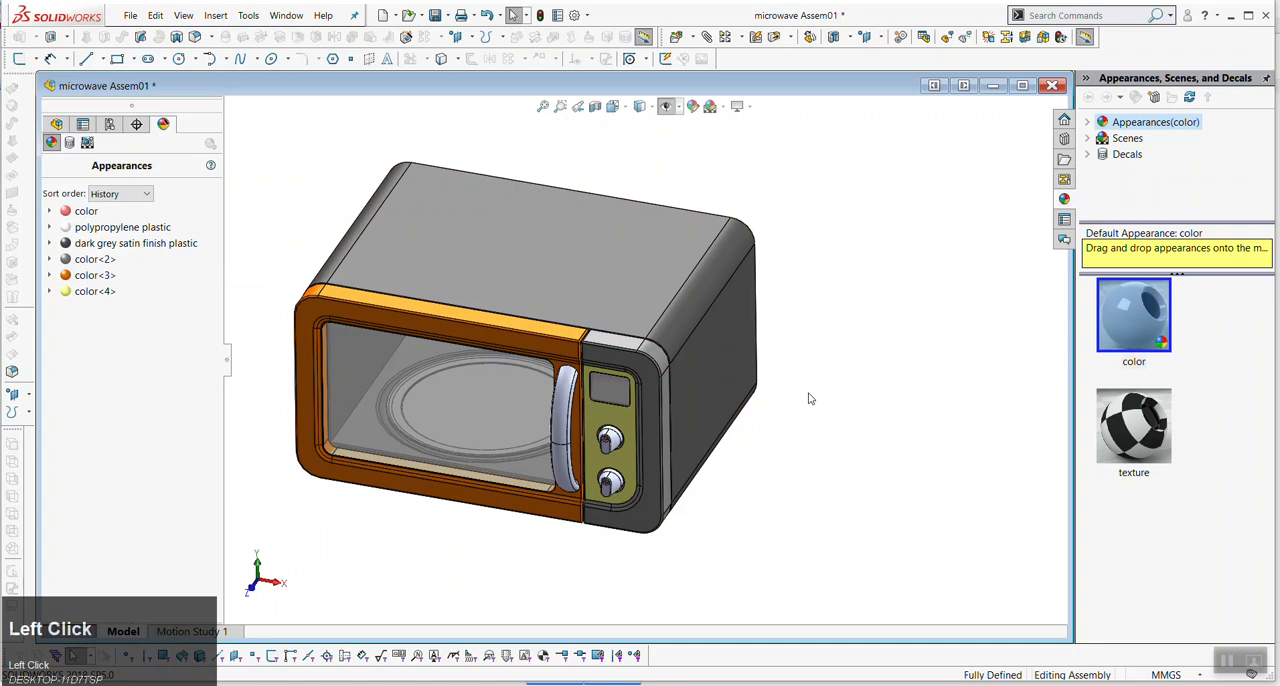
- Review the assembly's feature tree, decals and remaining appearances
{"action": "left_click", "coordinate": [58, 126]}
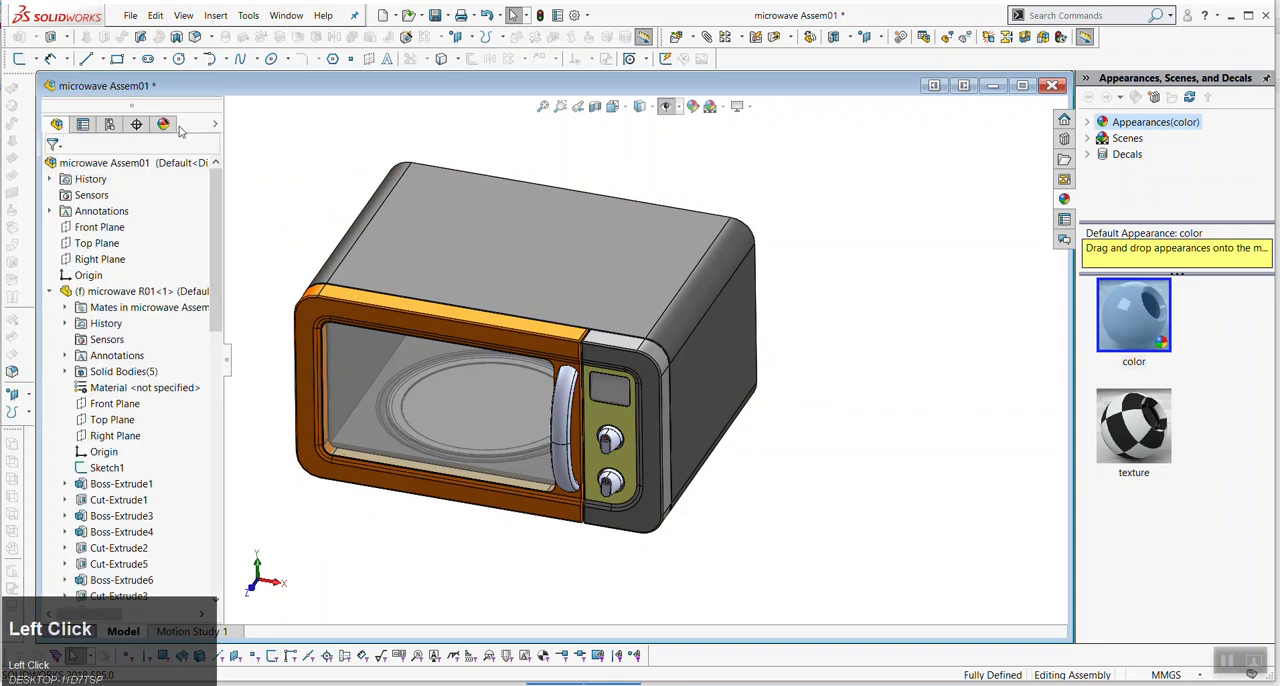
{"action": "left_click", "coordinate": [165, 126]}
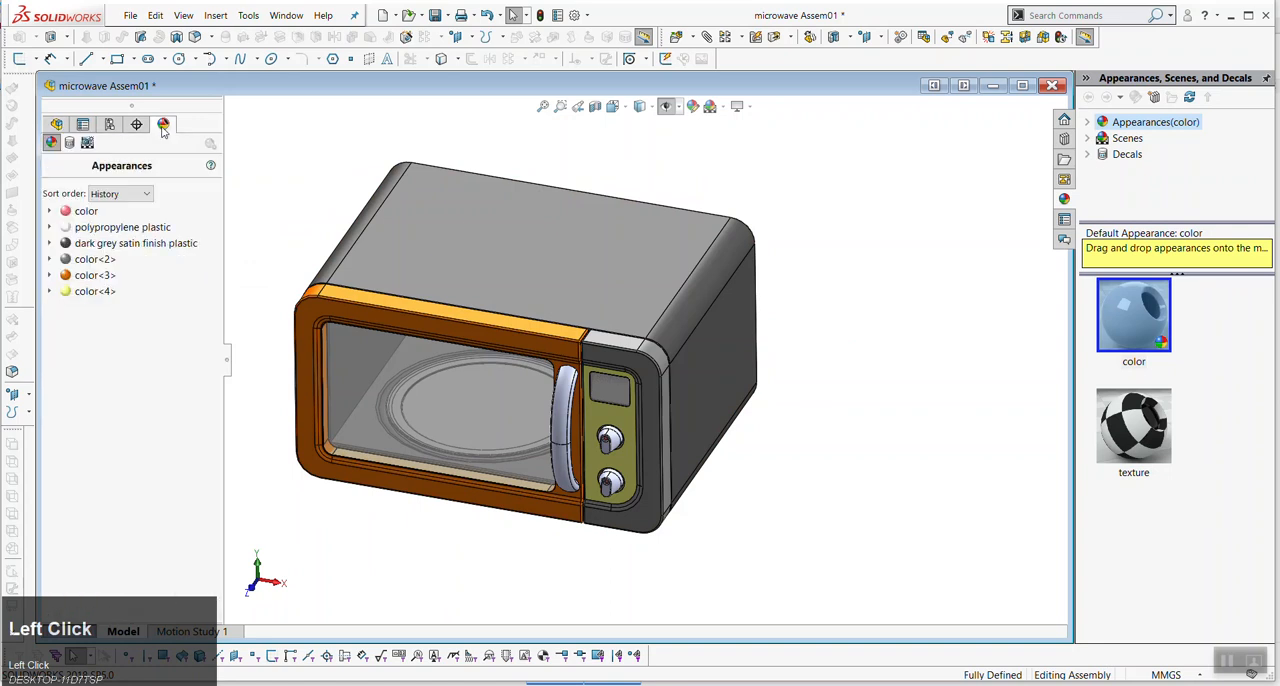
{"action": "left_click", "coordinate": [87, 143]}
{"action": "left_click", "coordinate": [70, 143]}
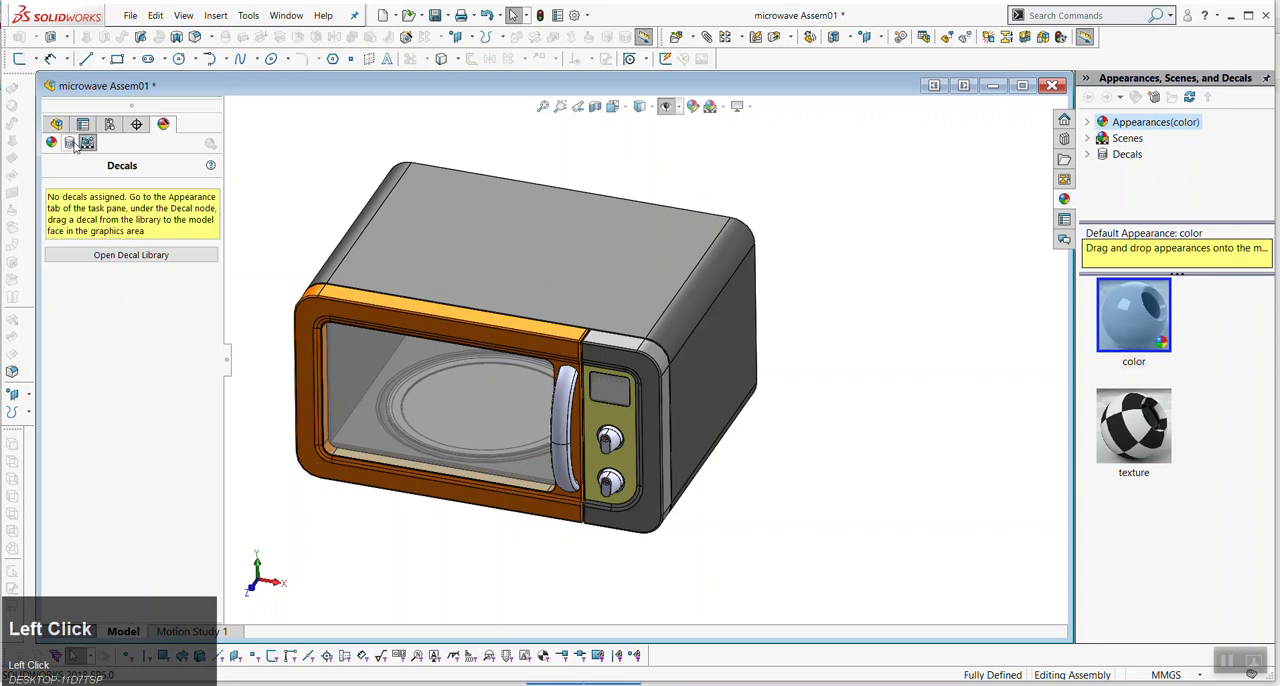
{"action": "left_click", "coordinate": [52, 143]}
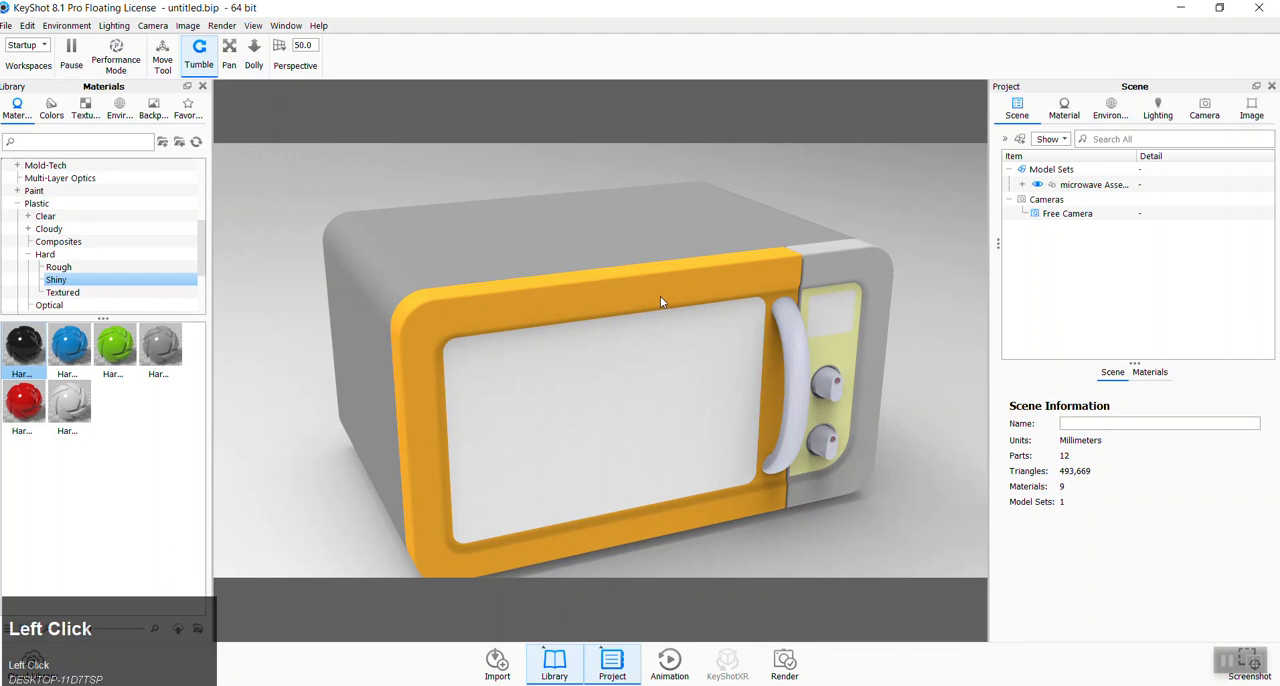
- Switch to KeyShot and apply the black hard shiny plastic to the microwave's outer housing, linking it to the same-named material
{"action": "scroll", "coordinate": [514, 271], "scroll_direction": "down", "scroll_amount": 3}
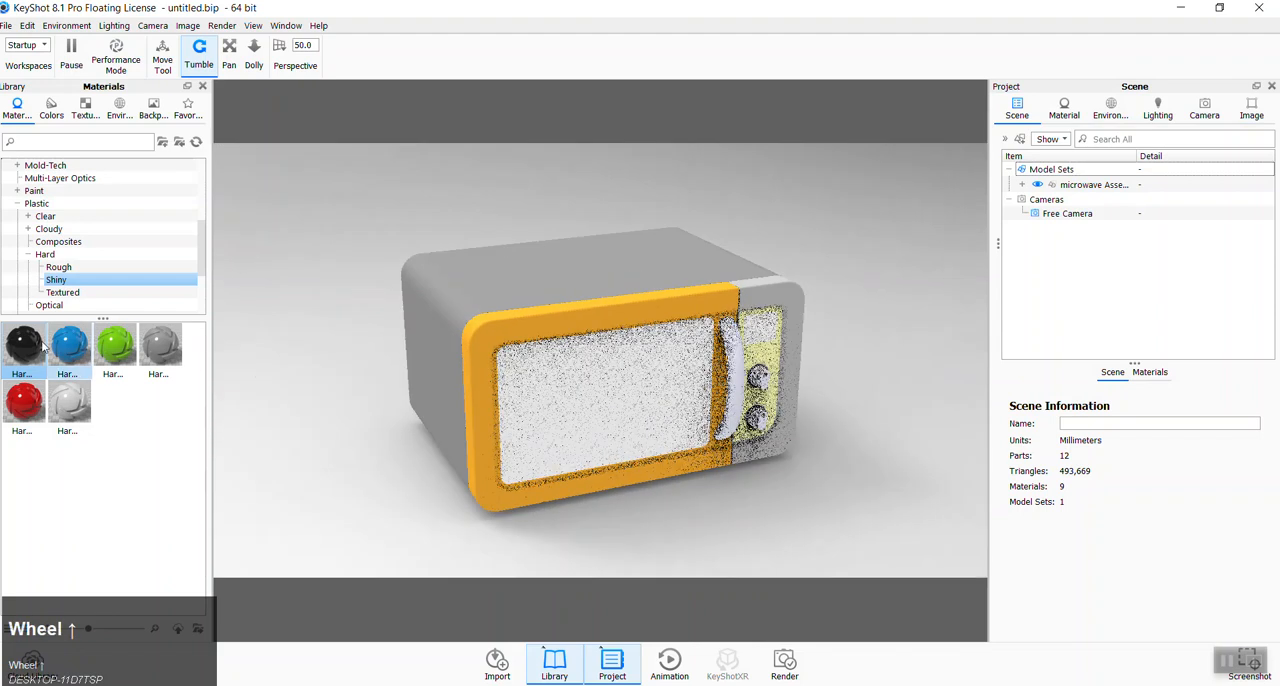
{"action": "left_click_drag", "start_coordinate": [24, 345], "coordinate": [545, 310]}
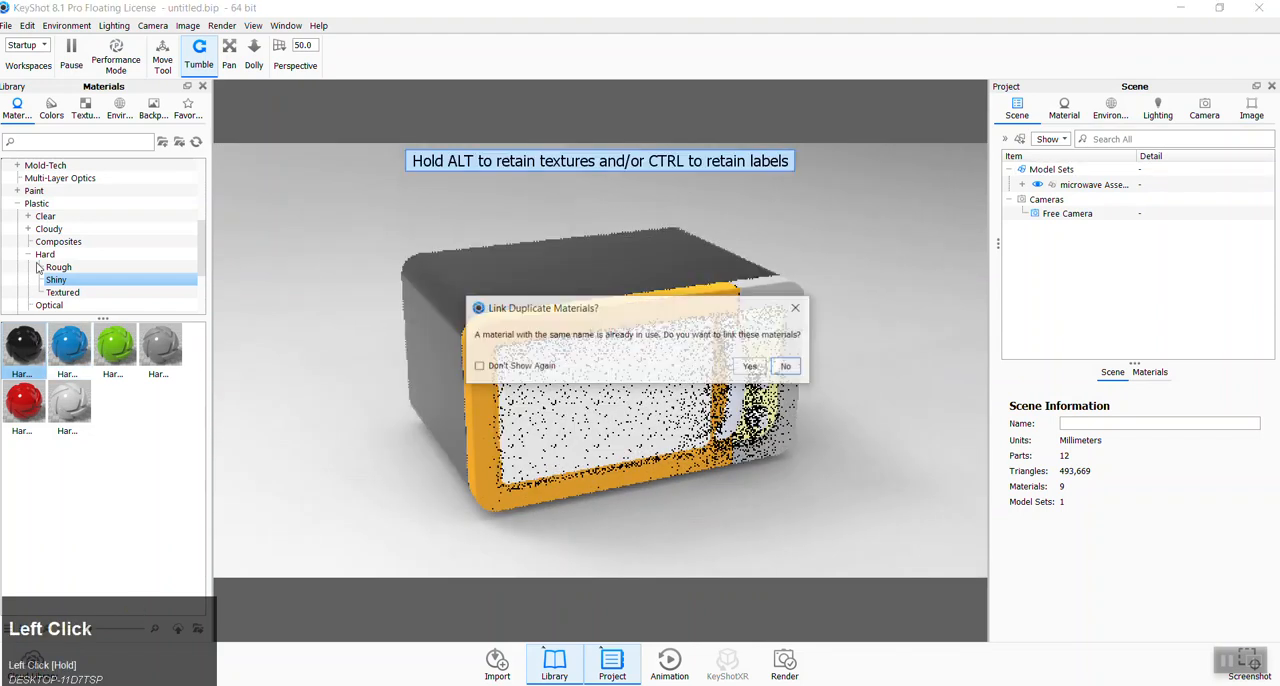
{"action": "left_click", "coordinate": [751, 366]}
- Apply the first Axalta Paint Hot Hues material, "A Little Li...", to the orange door frame
{"action": "scroll", "coordinate": [66, 240], "scroll_direction": "up", "scroll_amount": 2}
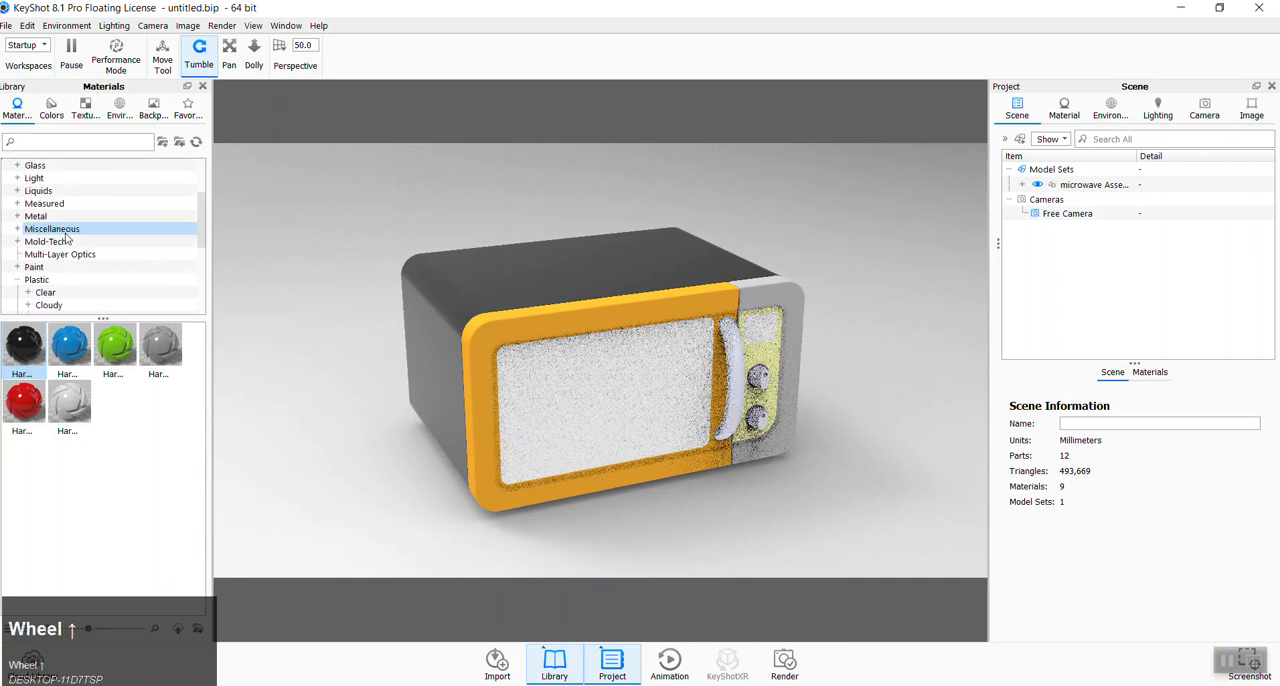
{"action": "left_click", "coordinate": [20, 283]}
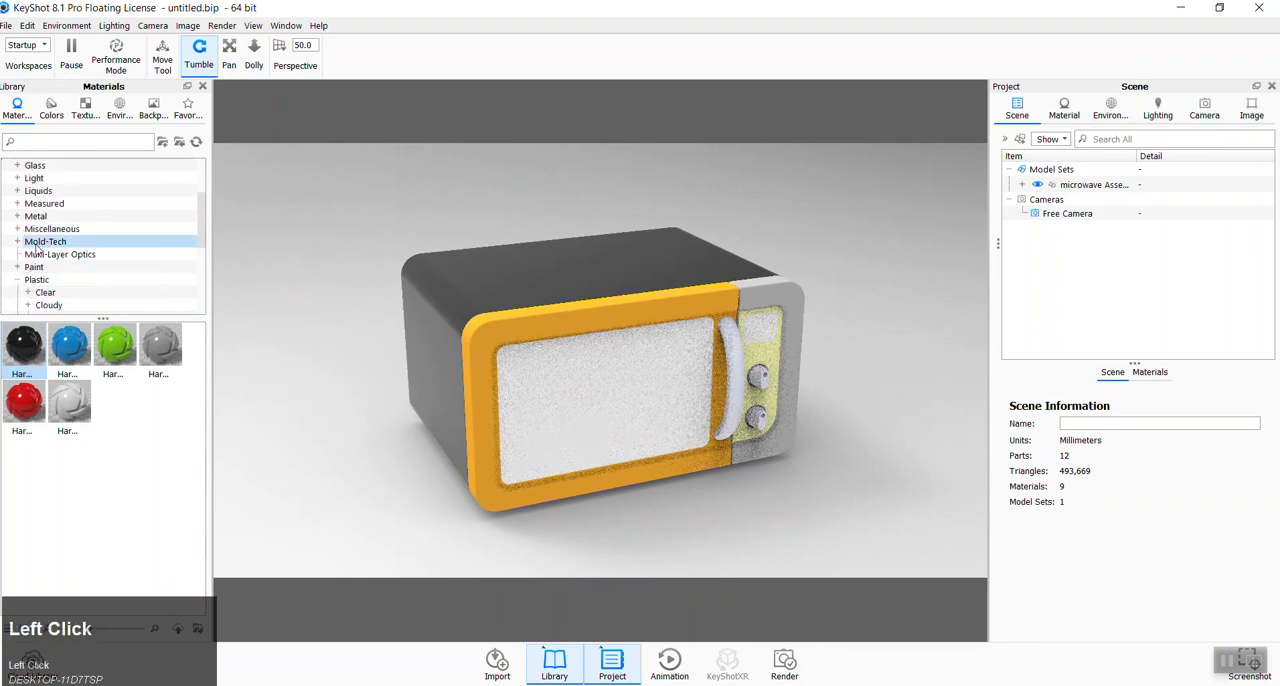
{"action": "scroll", "coordinate": [52, 222], "scroll_direction": "up", "scroll_amount": 2}
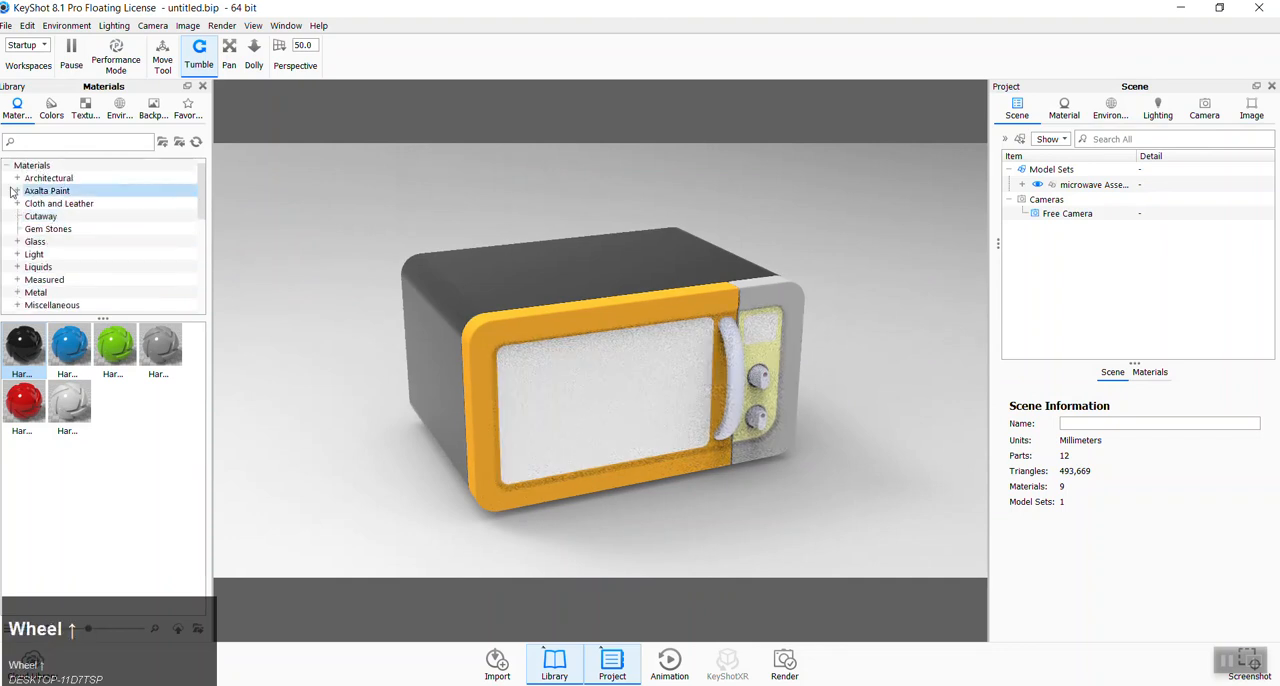
{"action": "left_click", "coordinate": [56, 193]}
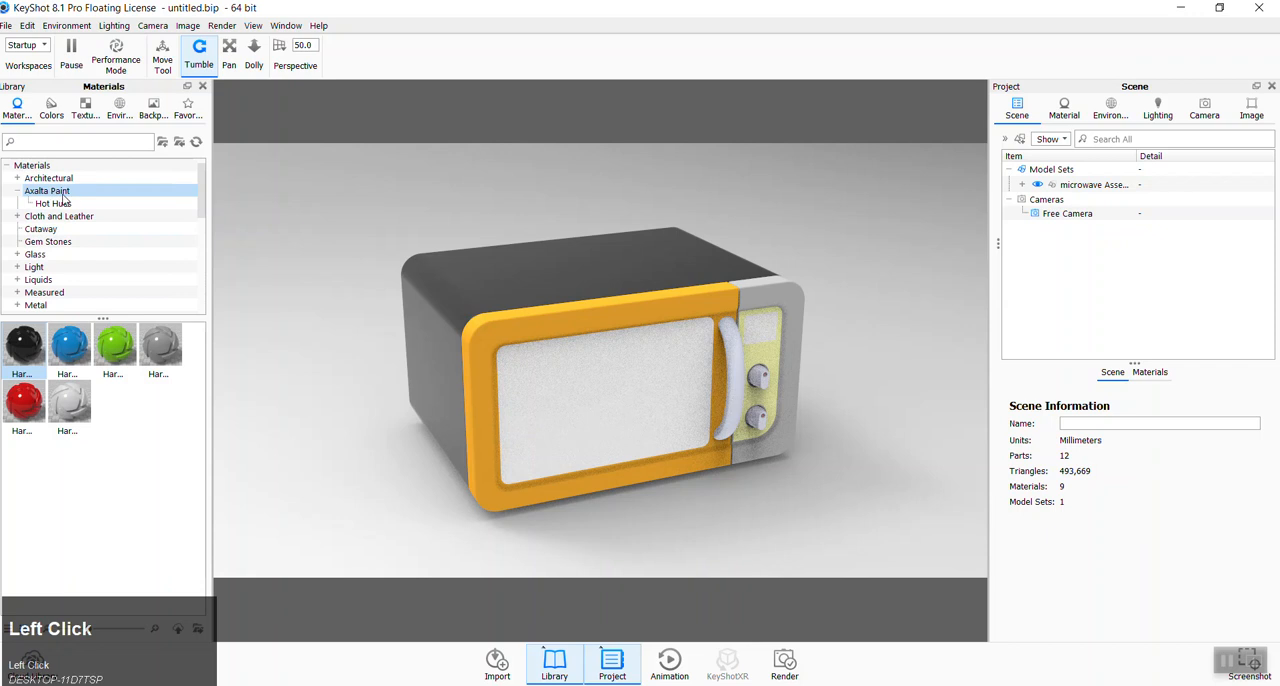
{"action": "left_click", "coordinate": [64, 203]}
{"action": "left_click_drag", "start_coordinate": [24, 345], "coordinate": [491, 335]}
- Apply the same "A Little Li..." paint to the grey body around the control panel, linking it to the door frame's material
{"action": "scroll", "coordinate": [491, 335], "scroll_direction": "down", "scroll_amount": 3}
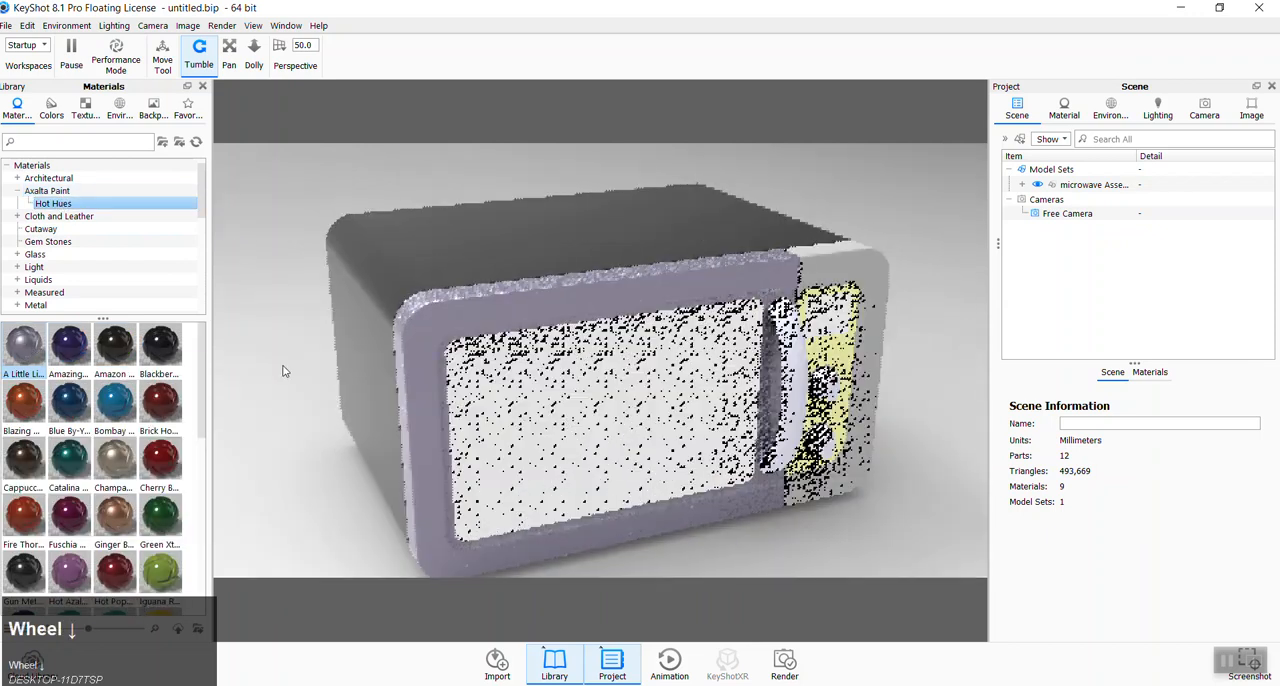
{"action": "left_click_drag", "start_coordinate": [16, 354], "coordinate": [806, 262]}
{"action": "left_click", "coordinate": [751, 367]}
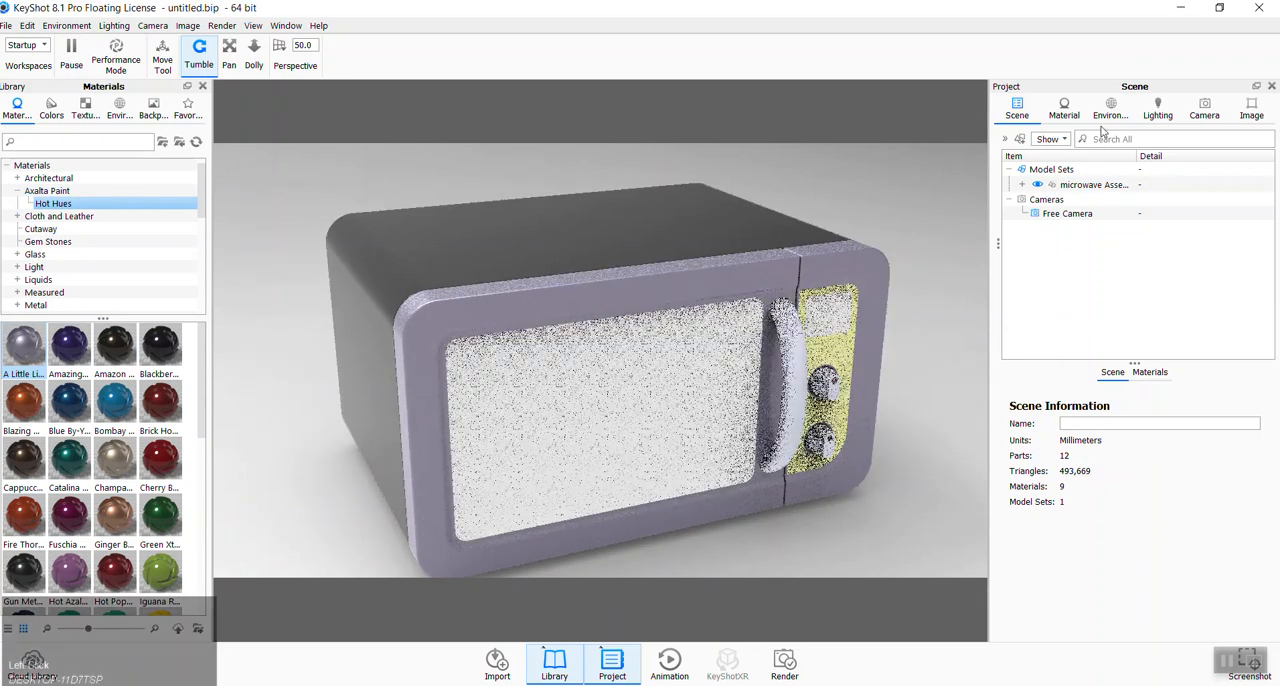
{"action": "scroll", "coordinate": [789, 325], "scroll_direction": "up", "scroll_amount": 3}
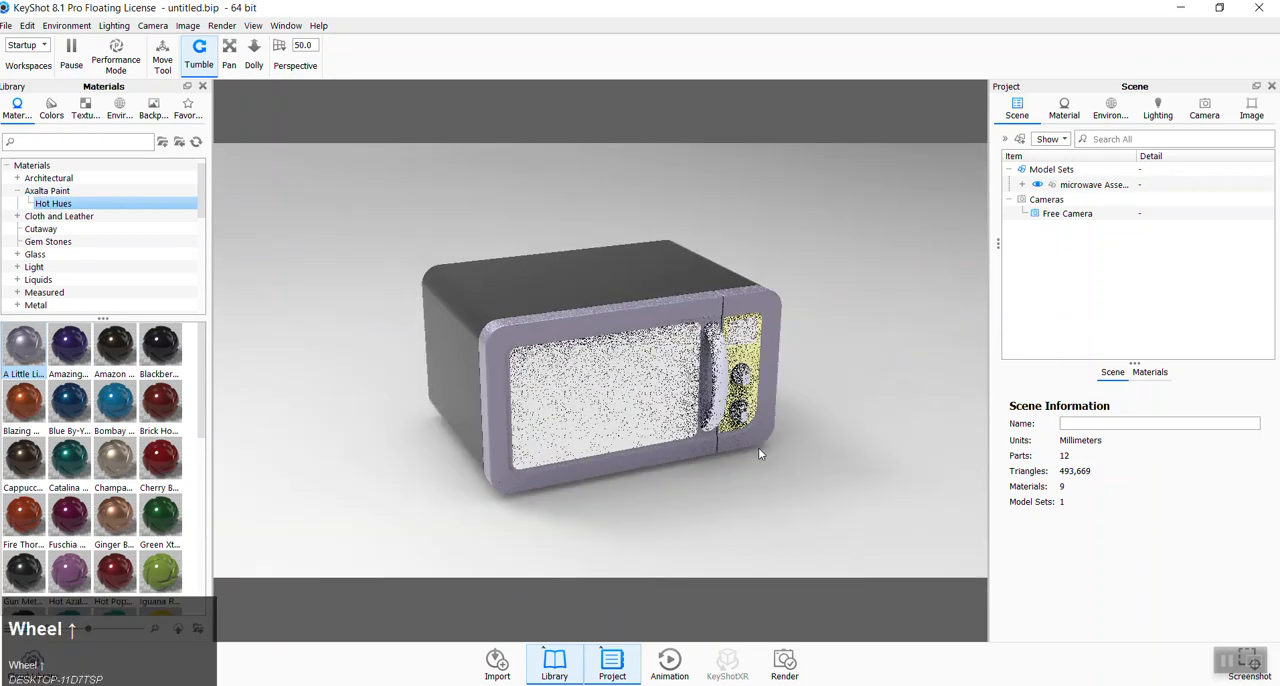
- Orbit the microwave to a three-quarter front view showing the control panel and save it as a new camera
{"action": "left_click_drag", "start_coordinate": [554, 515], "coordinate": [637, 517], "text": "ctrl"}
{"action": "left_click", "coordinate": [1205, 112]}
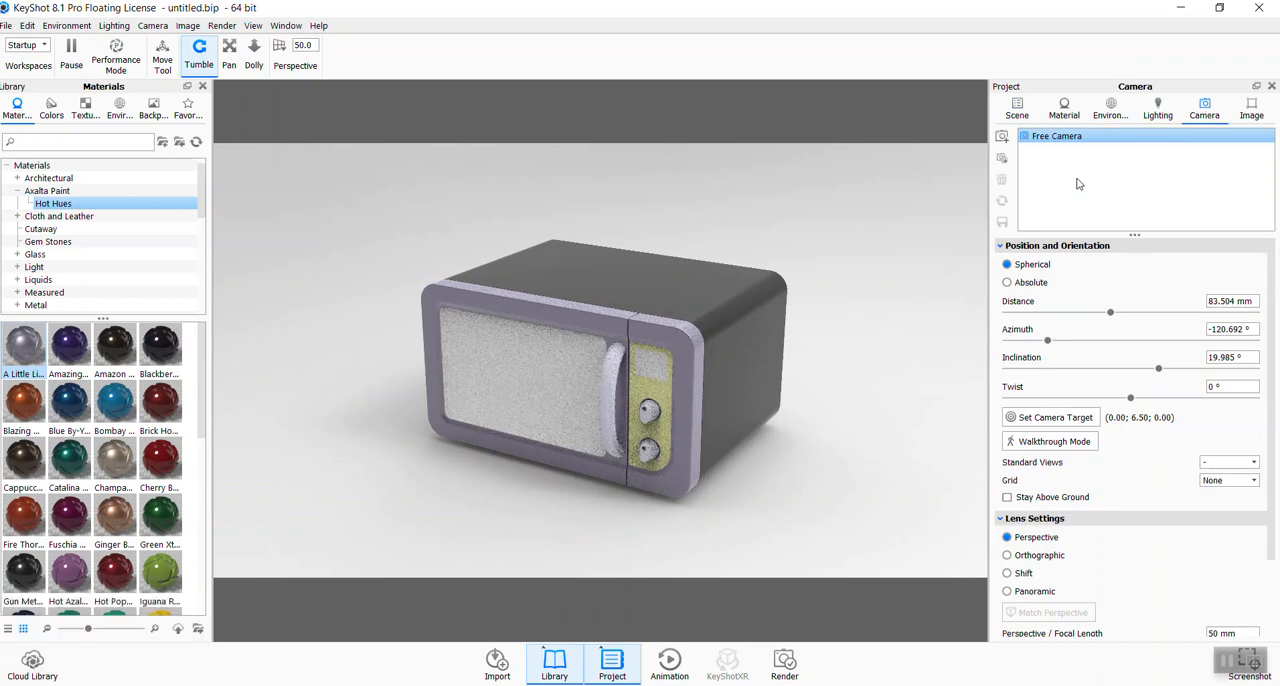
{"action": "left_click", "coordinate": [1001, 143]}
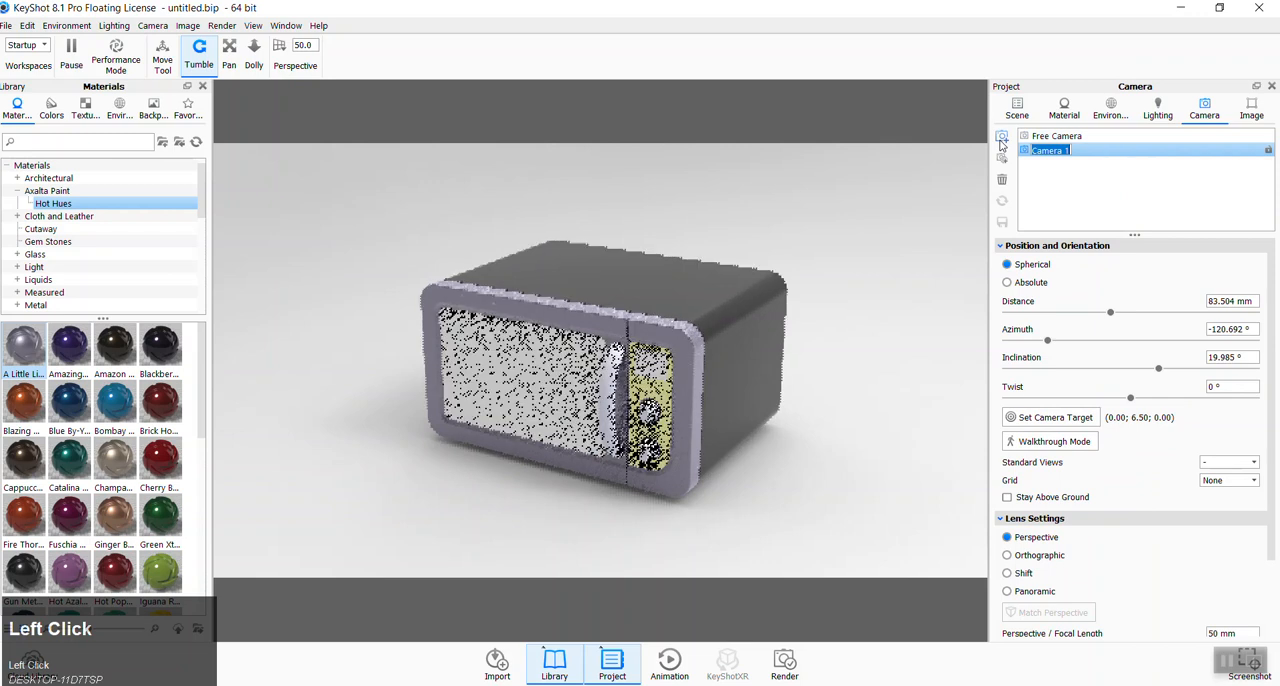
{"action": "left_click", "coordinate": [881, 250]}
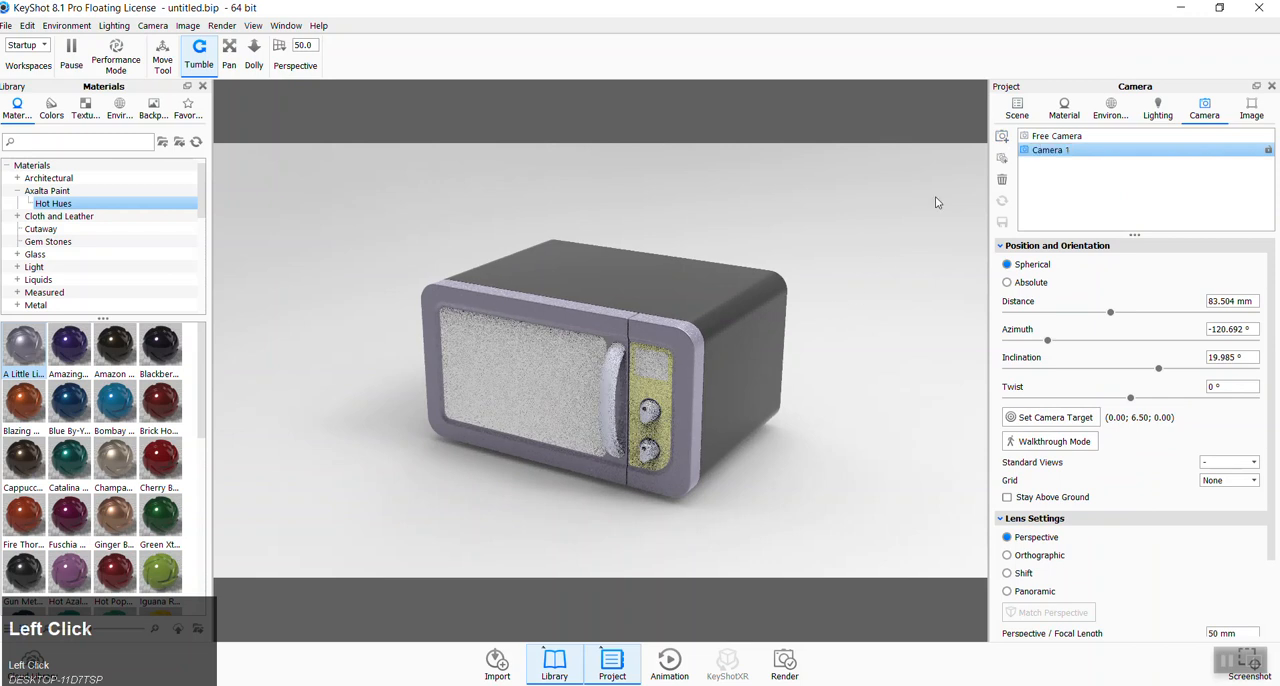
- Check the saved camera by switching to the free camera and back, and open the render options
{"action": "left_click_drag", "start_coordinate": [875, 370], "coordinate": [700, 250]}
{"action": "left_click", "coordinate": [1057, 137]}
{"action": "left_click", "coordinate": [1052, 150]}
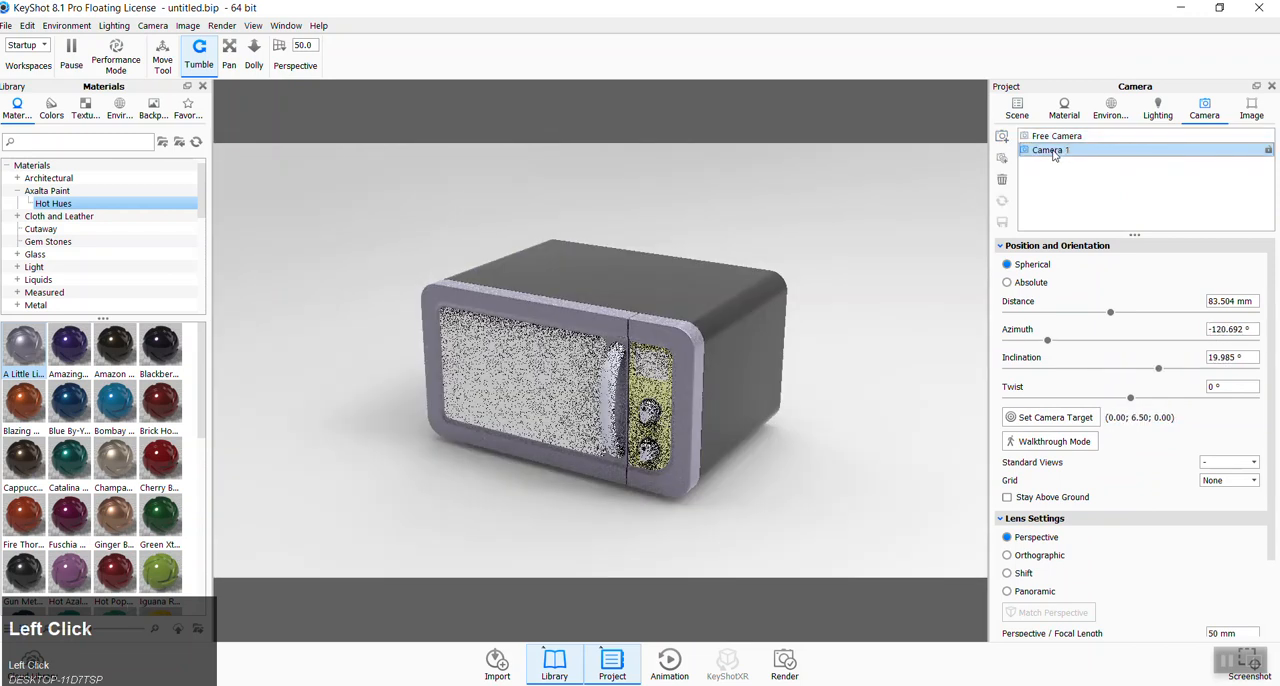
{"action": "left_click_drag", "start_coordinate": [837, 425], "coordinate": [556, 474], "text": "ctrl"}
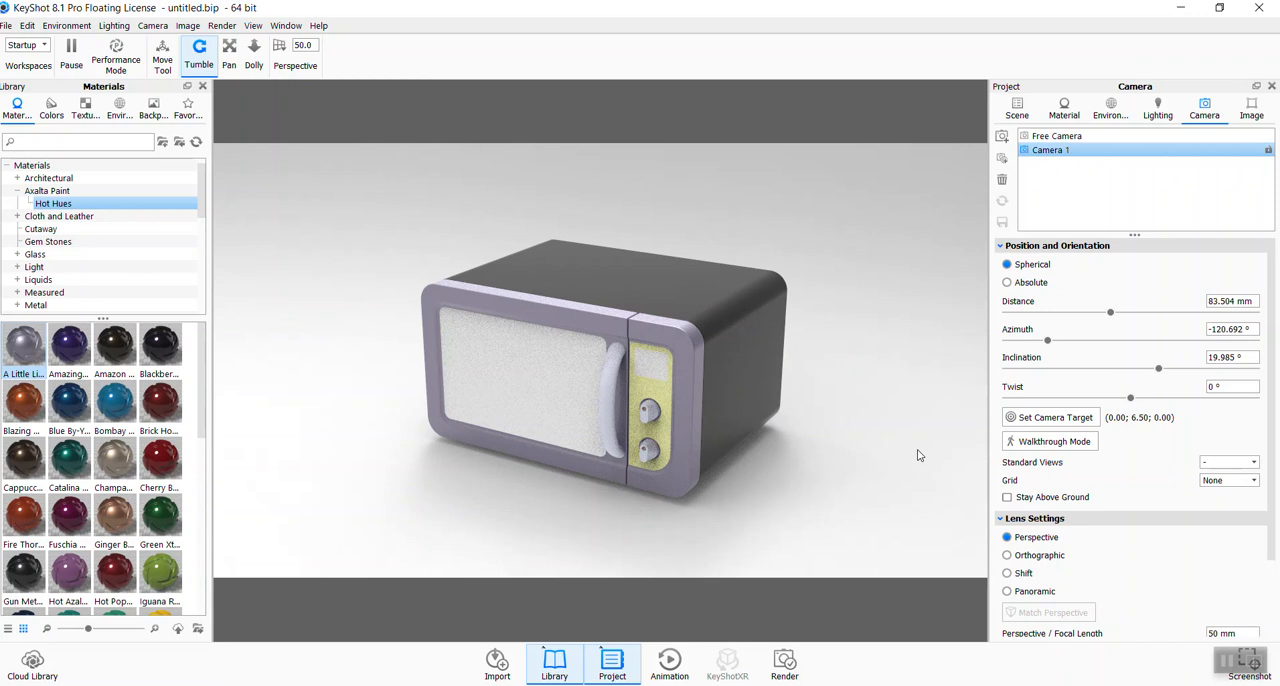
{"action": "left_click", "coordinate": [797, 662]}
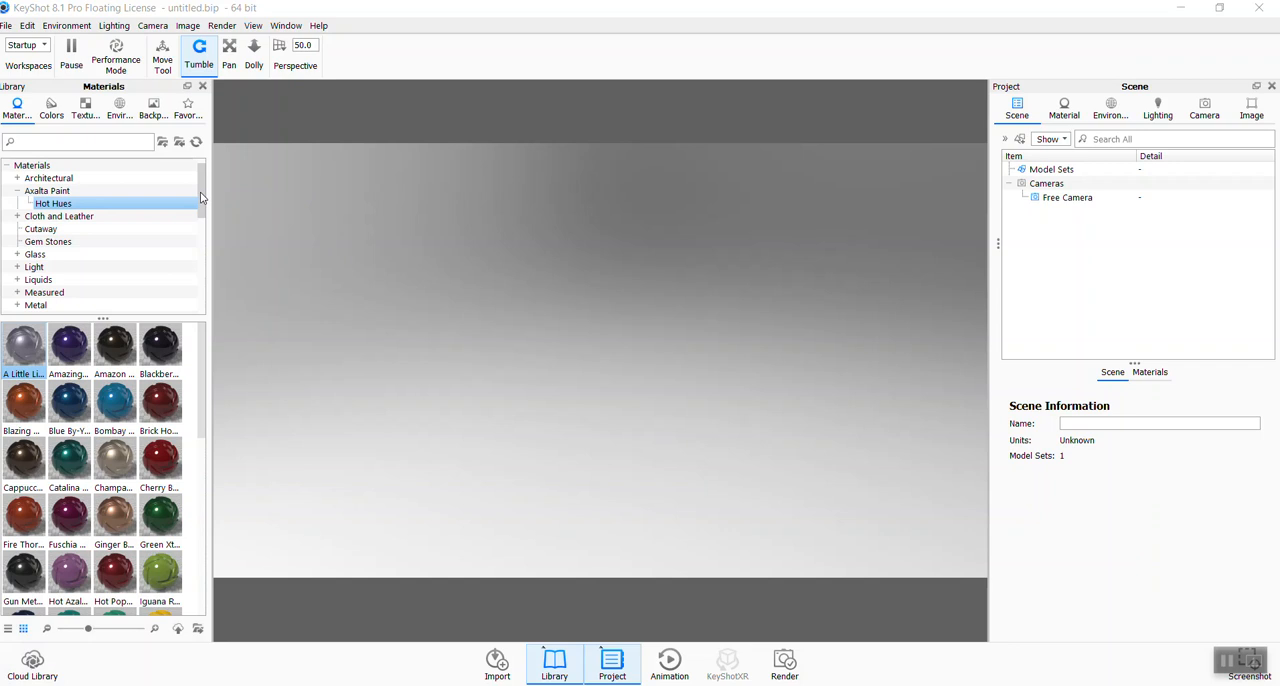
- Import the assembly "microwave Assem01" from the P2 folder into the empty scene with the default import settings
{"action": "left_click_drag", "start_coordinate": [201, 195], "coordinate": [203, 172]}
{"action": "left_click", "coordinate": [17, 205]}
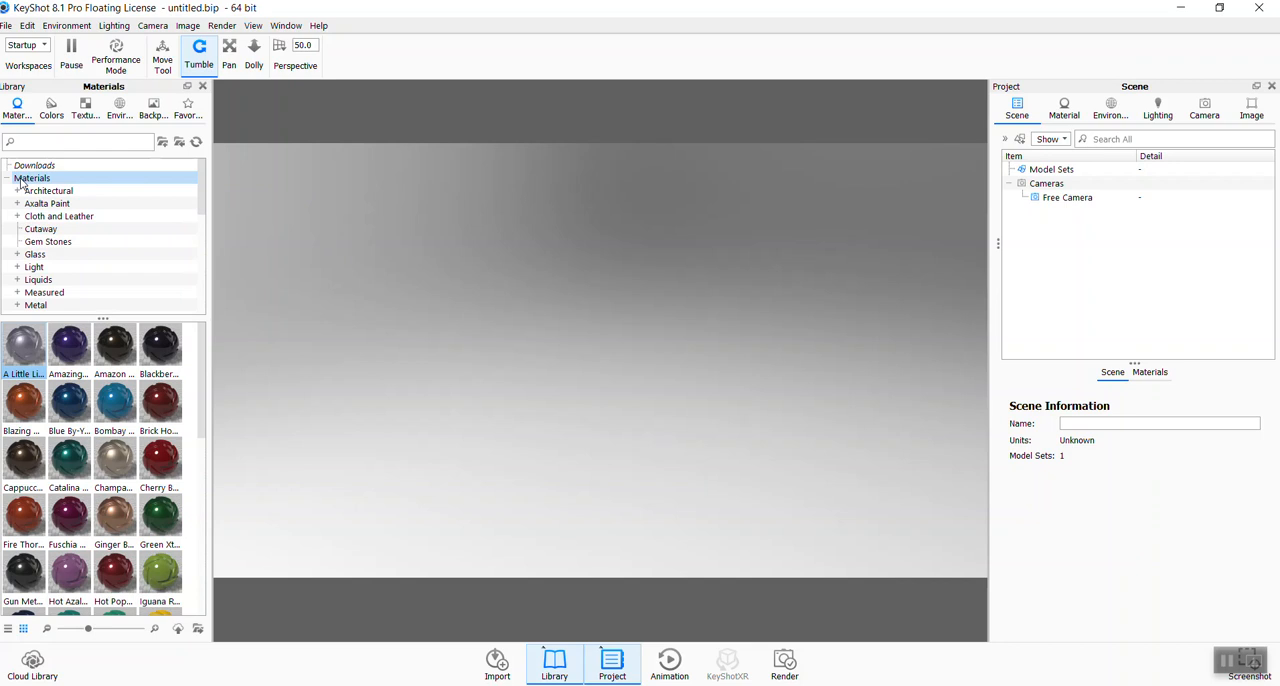
{"action": "left_click", "coordinate": [7, 26]}
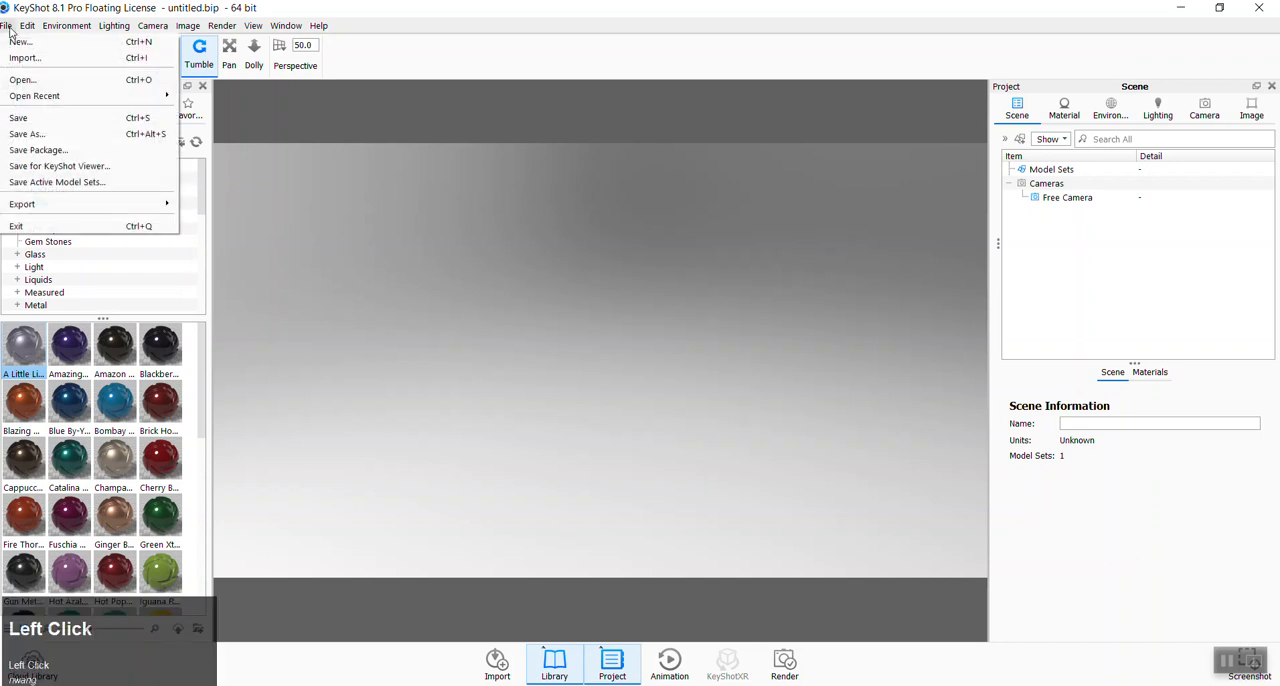
{"action": "left_click", "coordinate": [15, 58]}
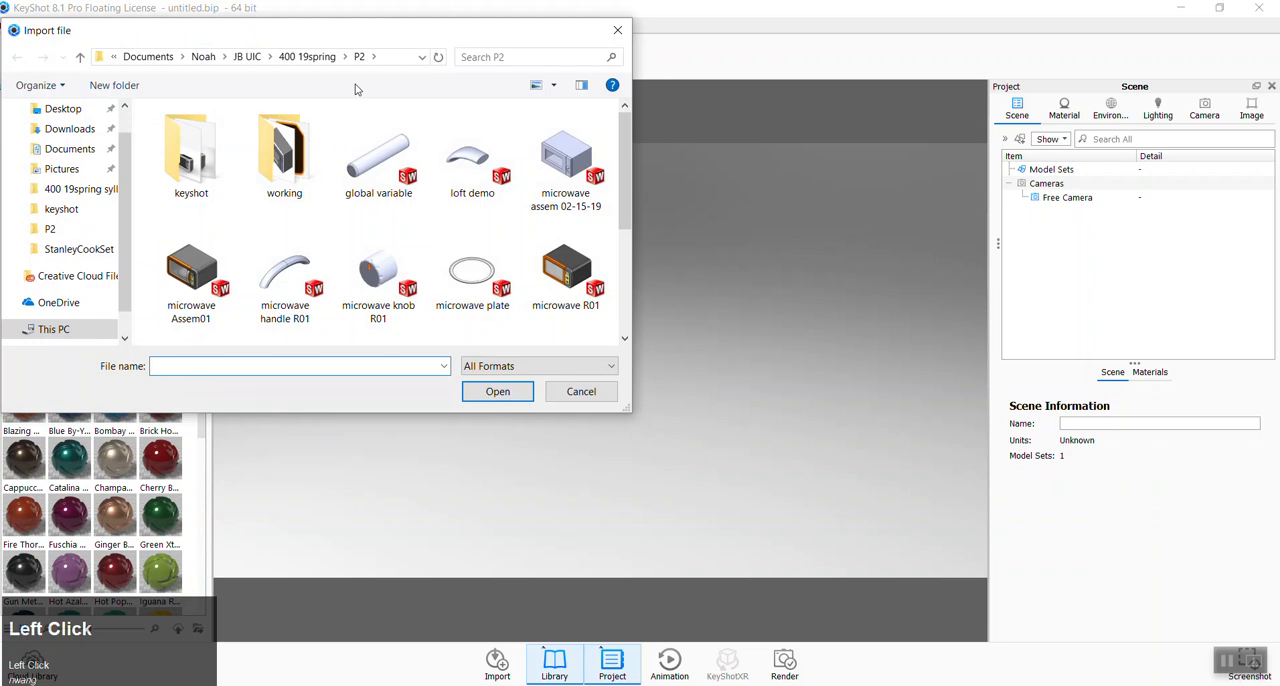
{"action": "left_click_drag", "start_coordinate": [628, 410], "coordinate": [984, 591]}
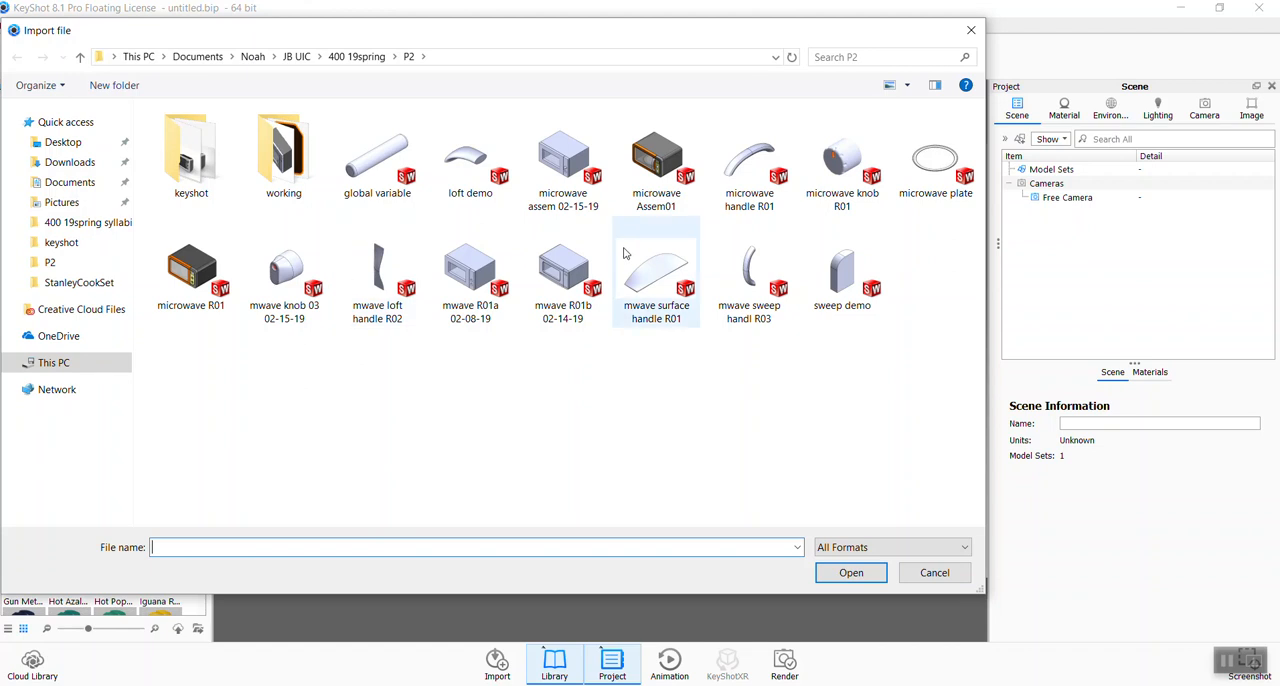
{"action": "left_click", "coordinate": [658, 160]}
{"action": "left_click", "coordinate": [866, 578]}
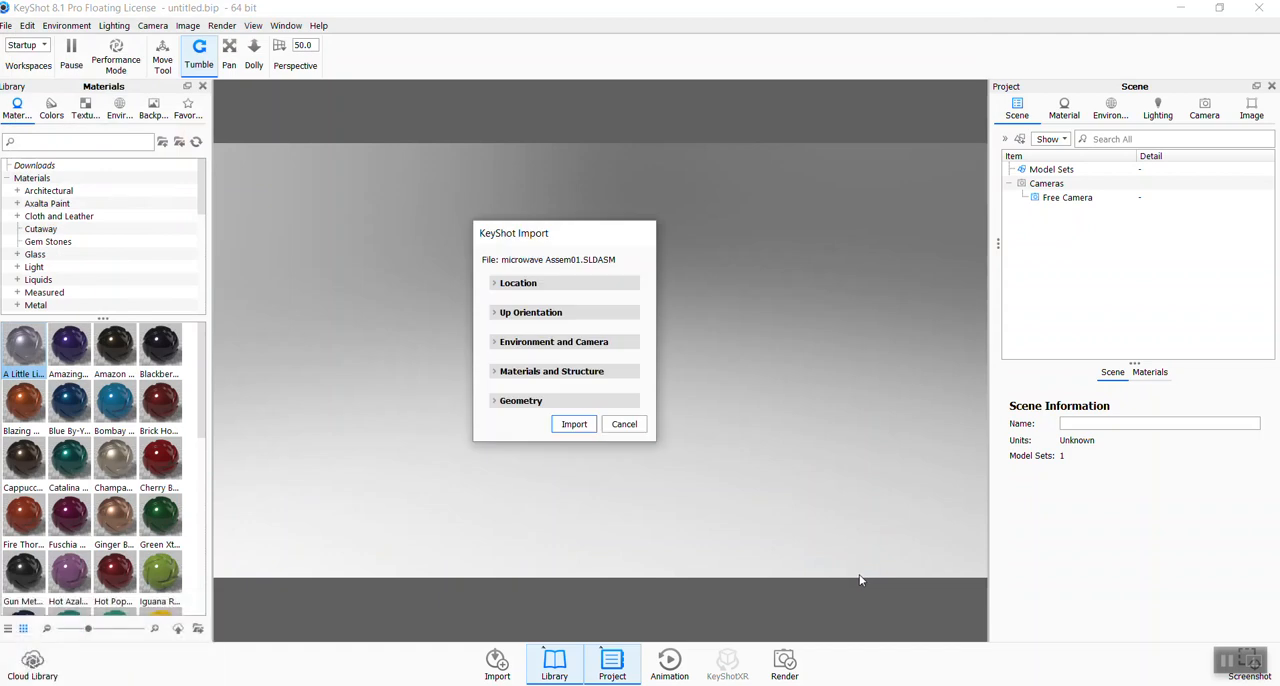
{"action": "left_click", "coordinate": [574, 424]}
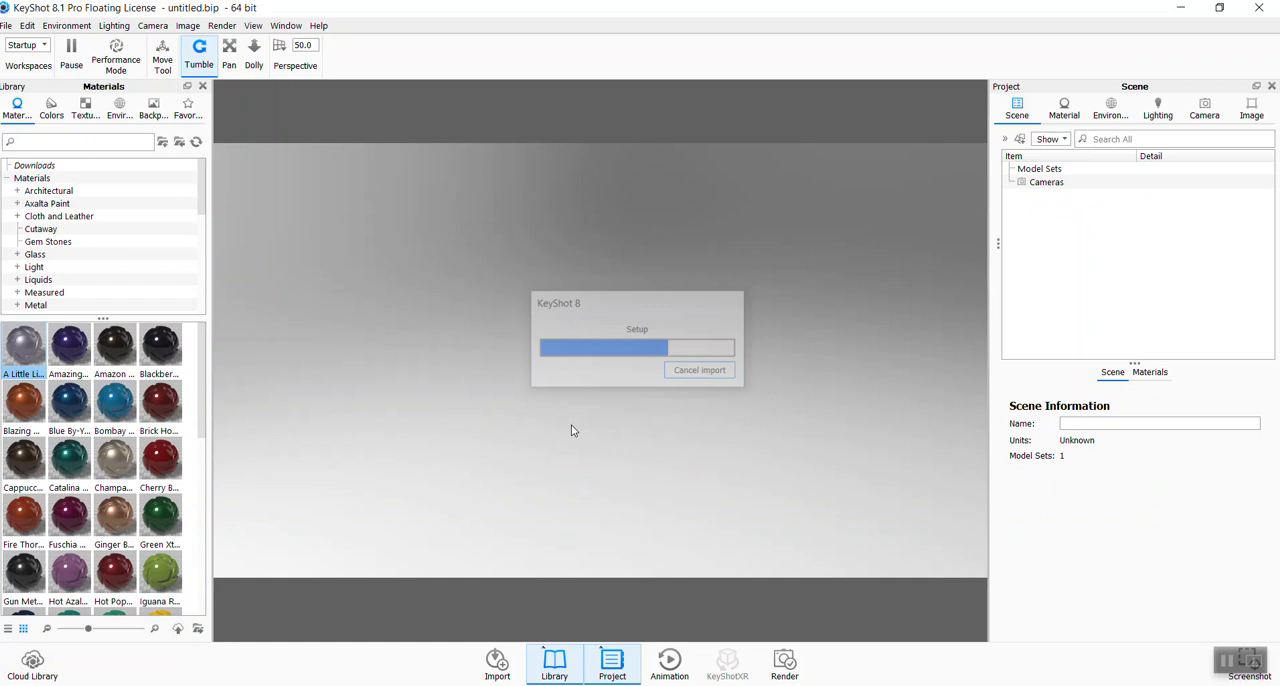
- Inspect the imported microwave in the viewport and examine the assembly's group properties and position values
{"action": "scroll", "coordinate": [690, 455], "scroll_direction": "down", "scroll_amount": 3}
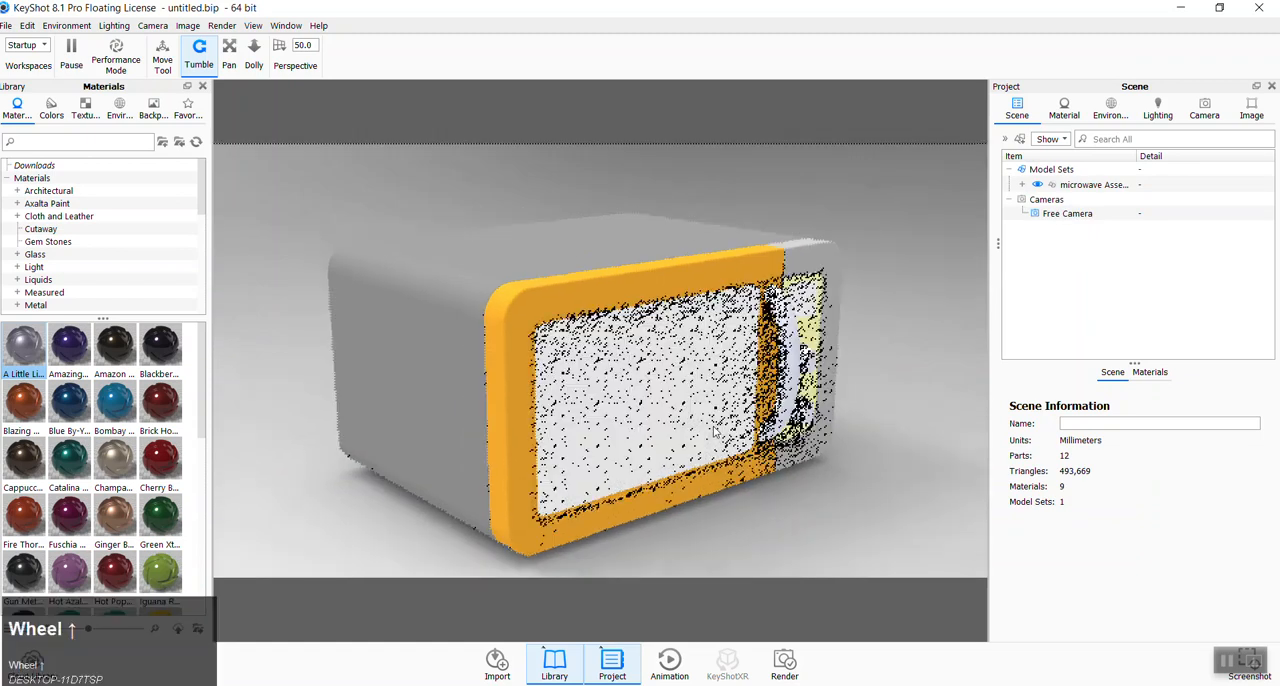
{"action": "middle_click_drag", "start_coordinate": [732, 483], "coordinate": [672, 444]}
{"action": "scroll", "coordinate": [670, 470], "scroll_direction": "down", "scroll_amount": 1}
{"action": "left_click_drag", "start_coordinate": [669, 500], "coordinate": [939, 182]}
{"action": "left_click", "coordinate": [1094, 185]}
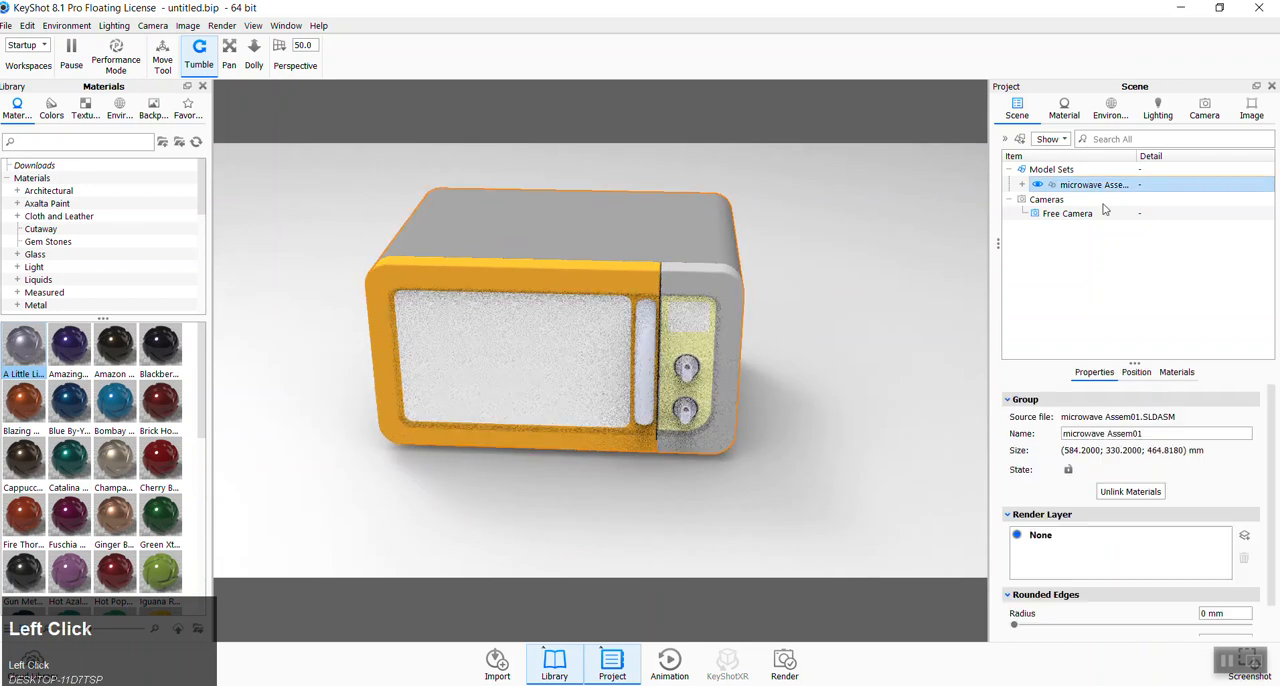
{"action": "left_click_drag", "start_coordinate": [1270, 413], "coordinate": [1275, 453]}
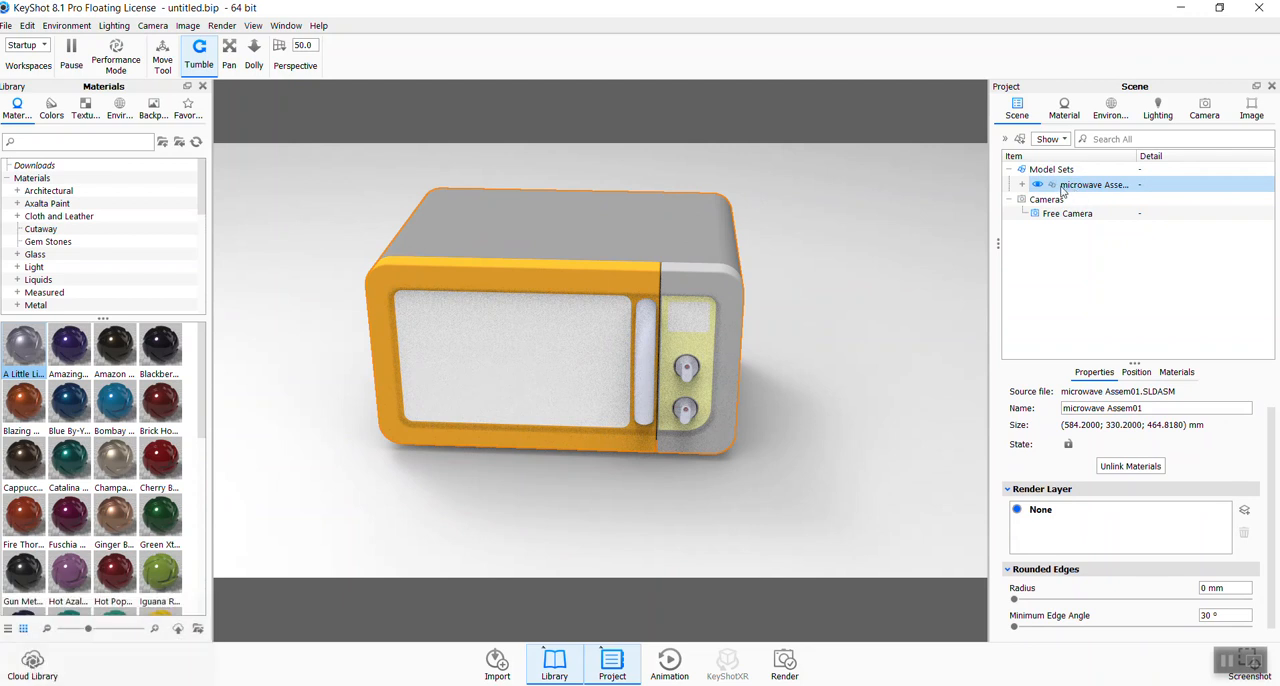
{"action": "left_click", "coordinate": [1137, 373]}
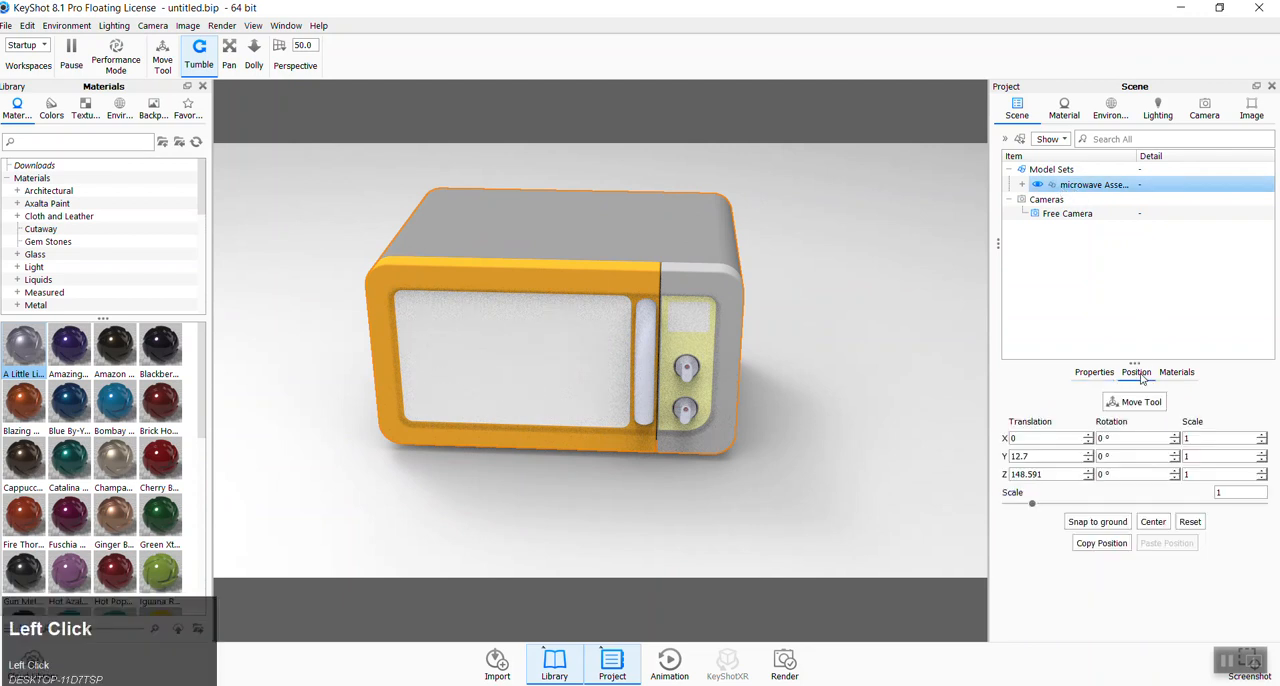
{"action": "left_click", "coordinate": [1027, 173]}
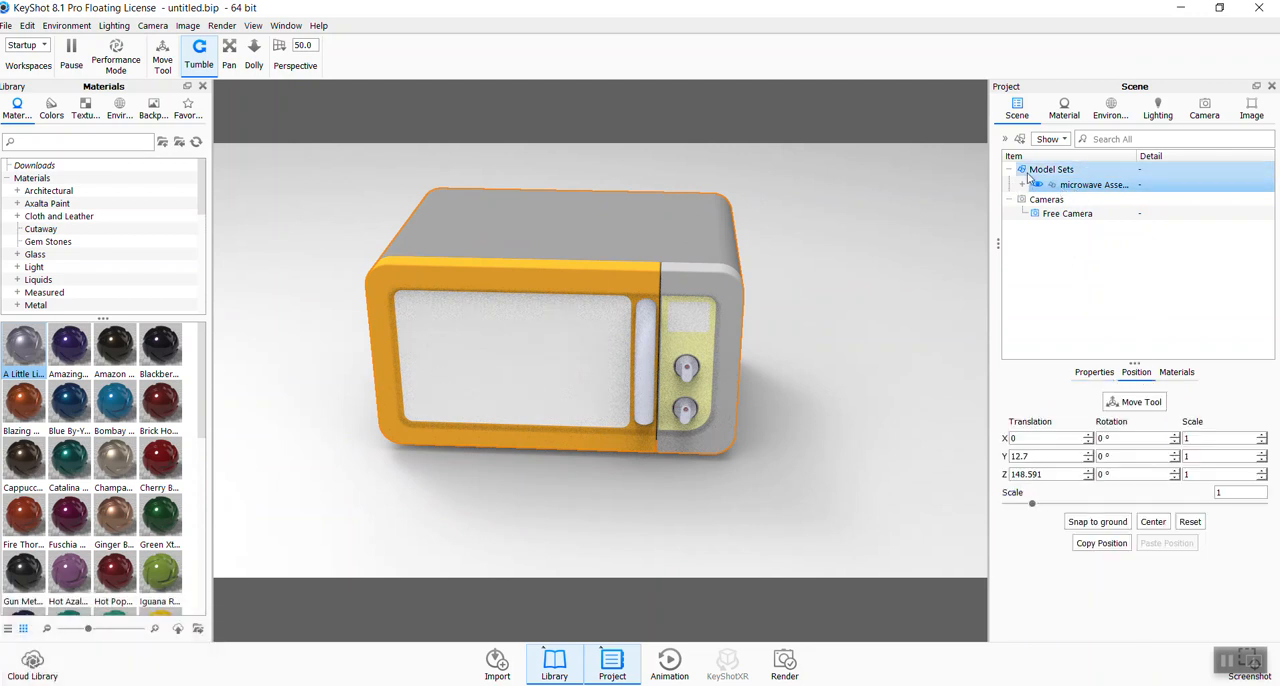
{"action": "left_click", "coordinate": [1060, 186]}
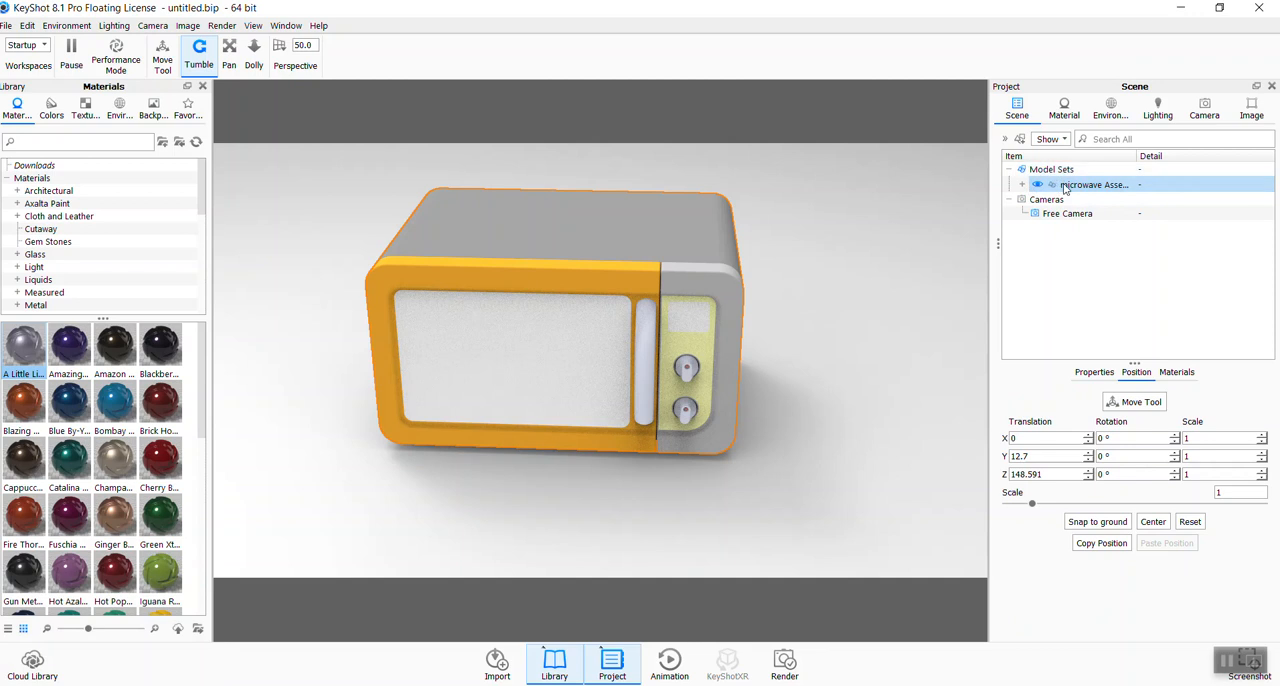
{"action": "left_click", "coordinate": [1046, 172]}
{"action": "left_click", "coordinate": [1058, 184]}
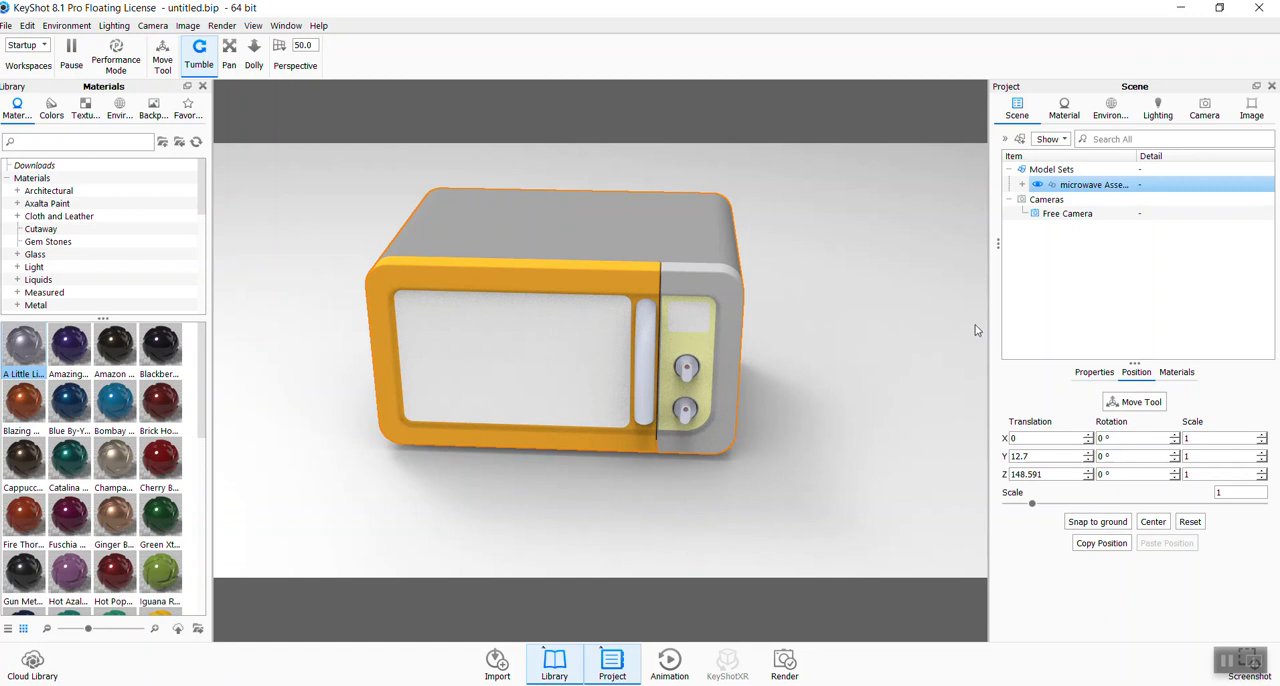
{"action": "left_click", "coordinate": [866, 424]}
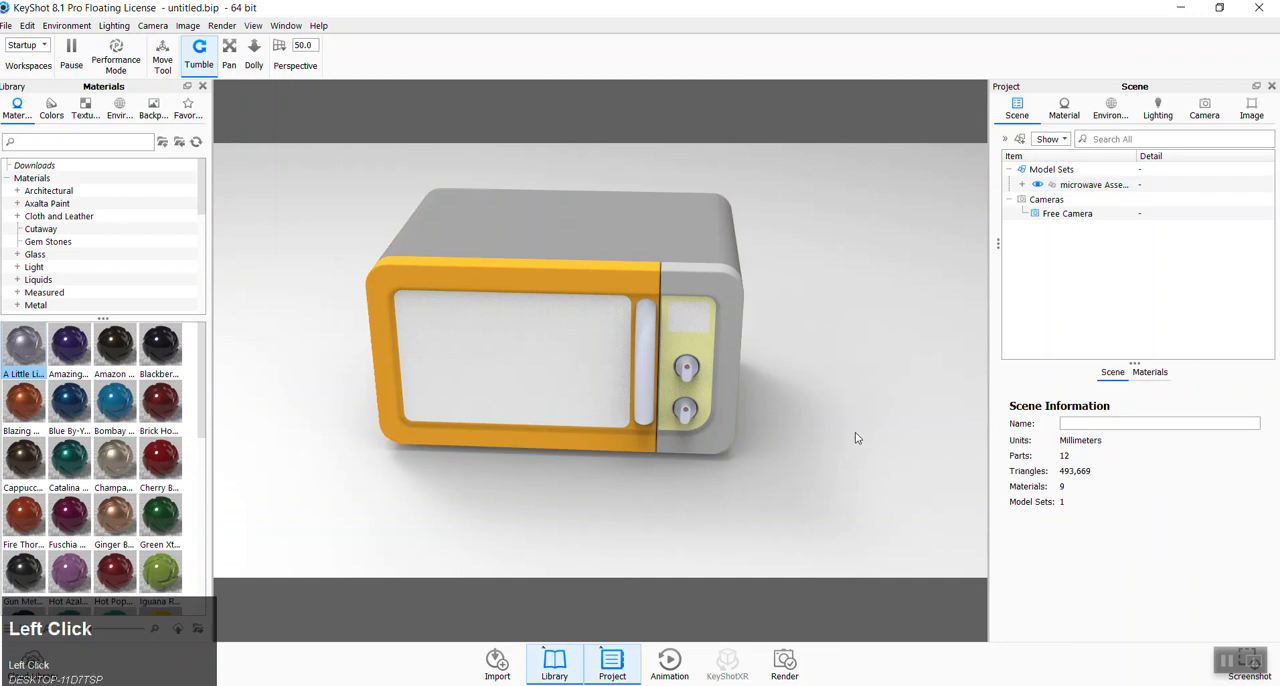
- Examine the whole microwave from several angles and distances, ending on a high three-quarter view
{"action": "scroll", "coordinate": [775, 499], "scroll_direction": "up", "scroll_amount": 2}
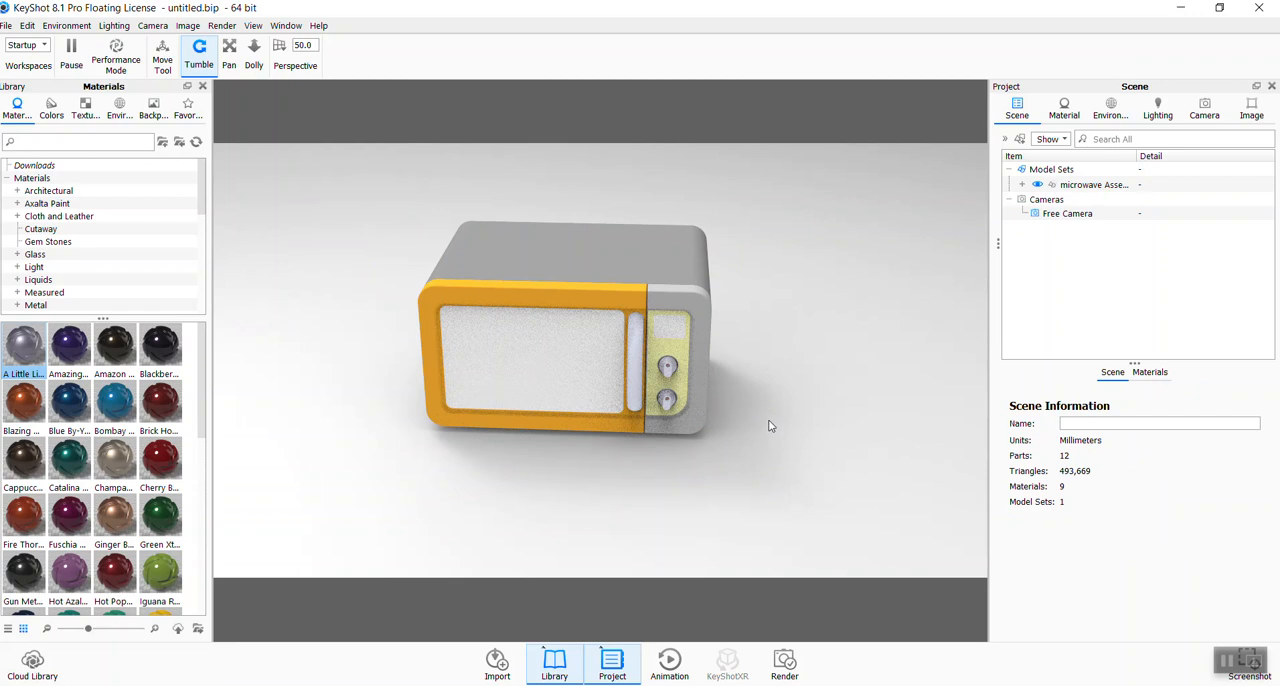
{"action": "middle_click_drag", "start_coordinate": [768, 426], "coordinate": [827, 364]}
{"action": "left_click_drag", "start_coordinate": [714, 455], "coordinate": [903, 486]}
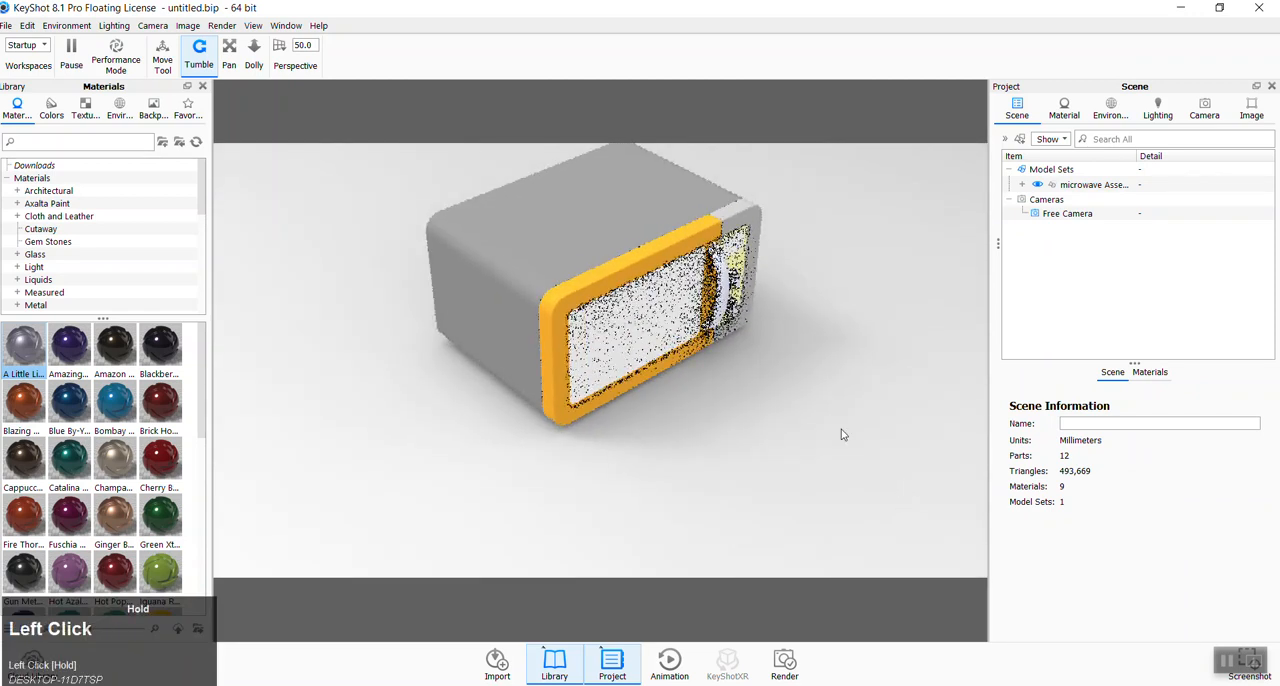
{"action": "scroll", "coordinate": [820, 410], "scroll_direction": "up", "scroll_amount": 1}
{"action": "scroll", "coordinate": [820, 410], "scroll_direction": "up", "scroll_amount": 1}
{"action": "middle_click_drag", "start_coordinate": [755, 321], "coordinate": [743, 380]}
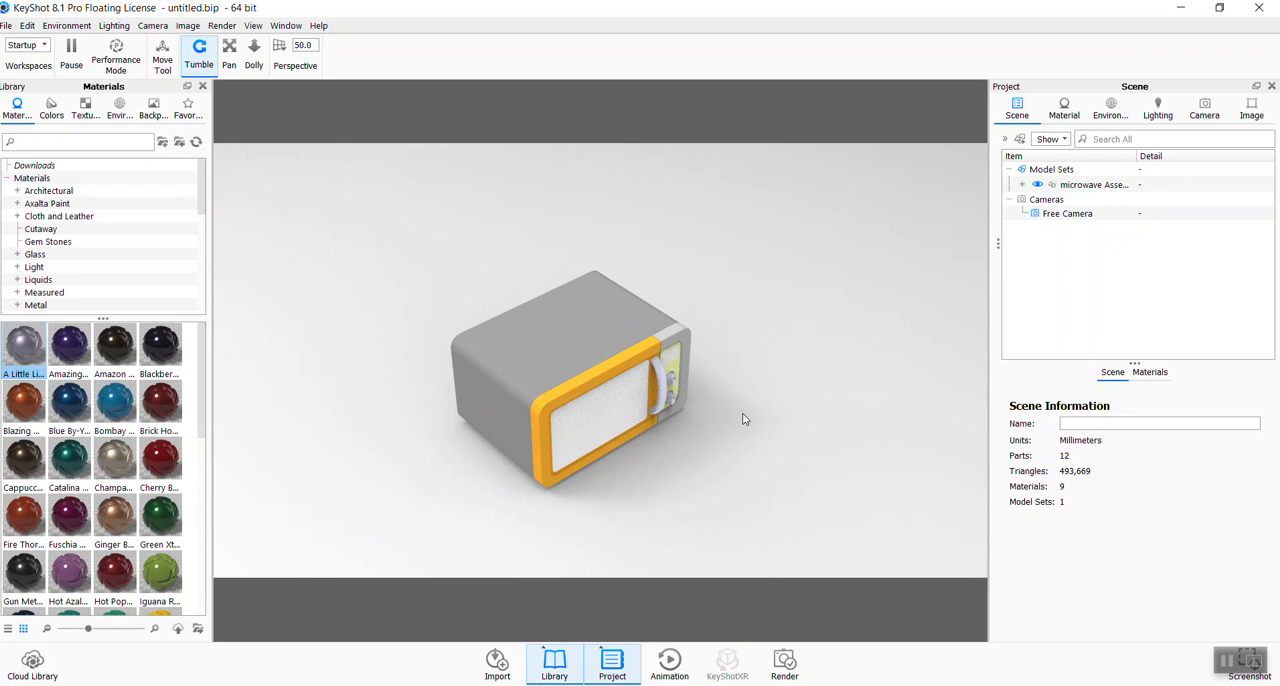
{"action": "scroll", "coordinate": [745, 417], "scroll_direction": "down", "scroll_amount": 2}
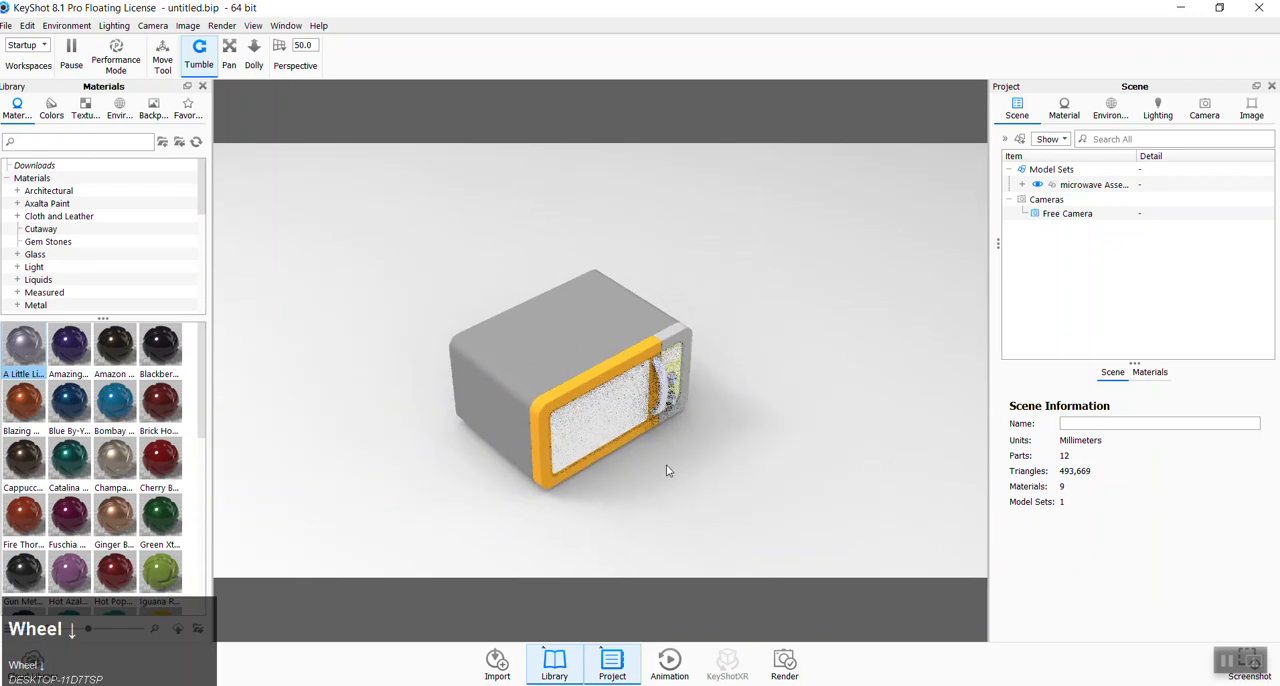
{"action": "middle_click_drag", "start_coordinate": [706, 457], "coordinate": [704, 385]}
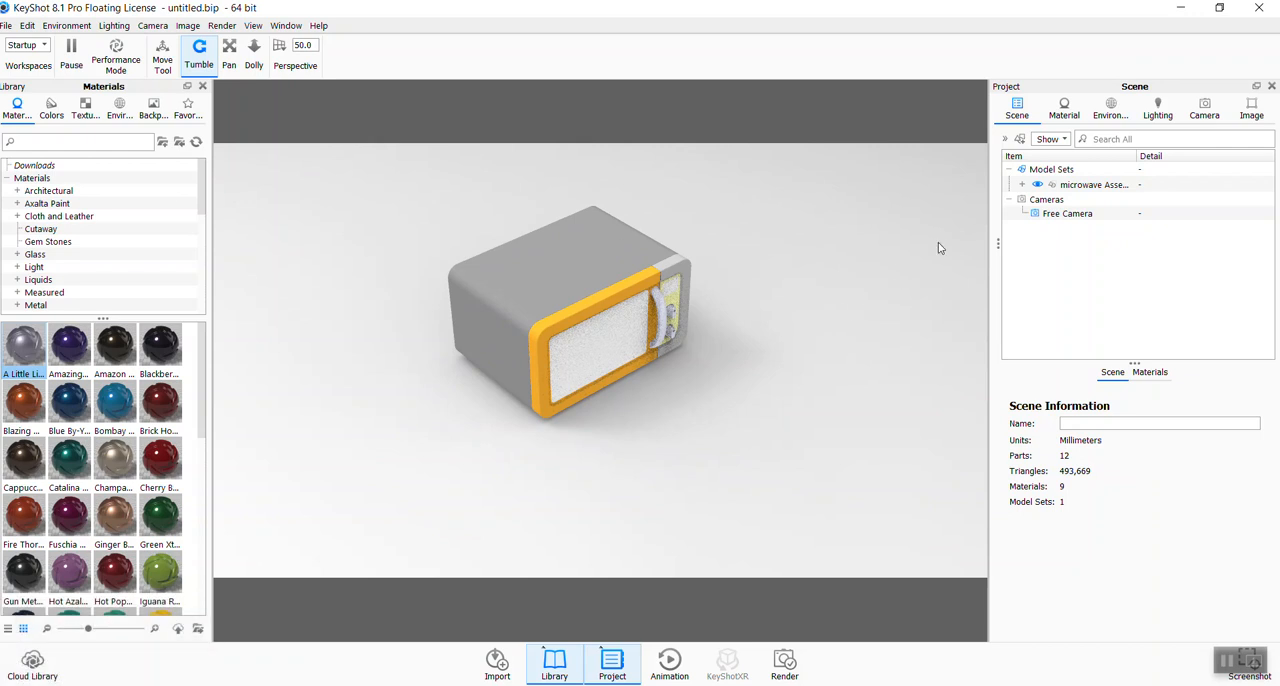
- Review the microwave assembly's properties, position and materials, and snap it to the ground
{"action": "left_click", "coordinate": [1068, 188]}
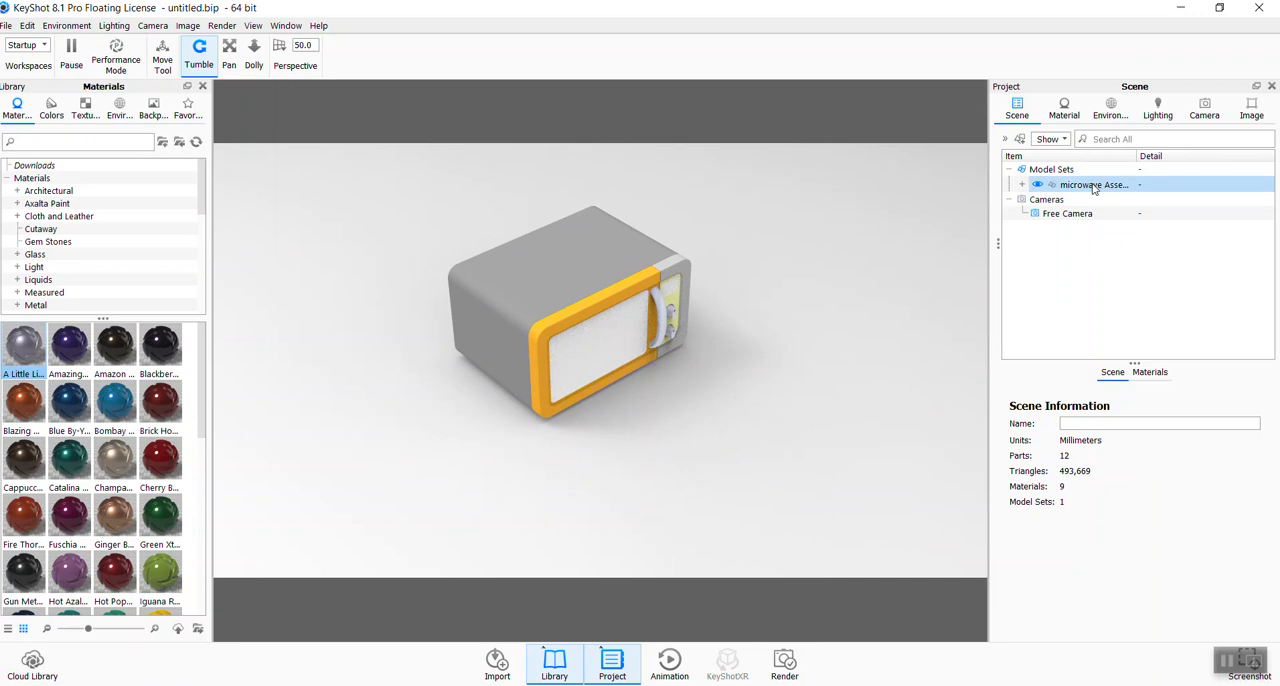
{"action": "left_click", "coordinate": [1093, 188]}
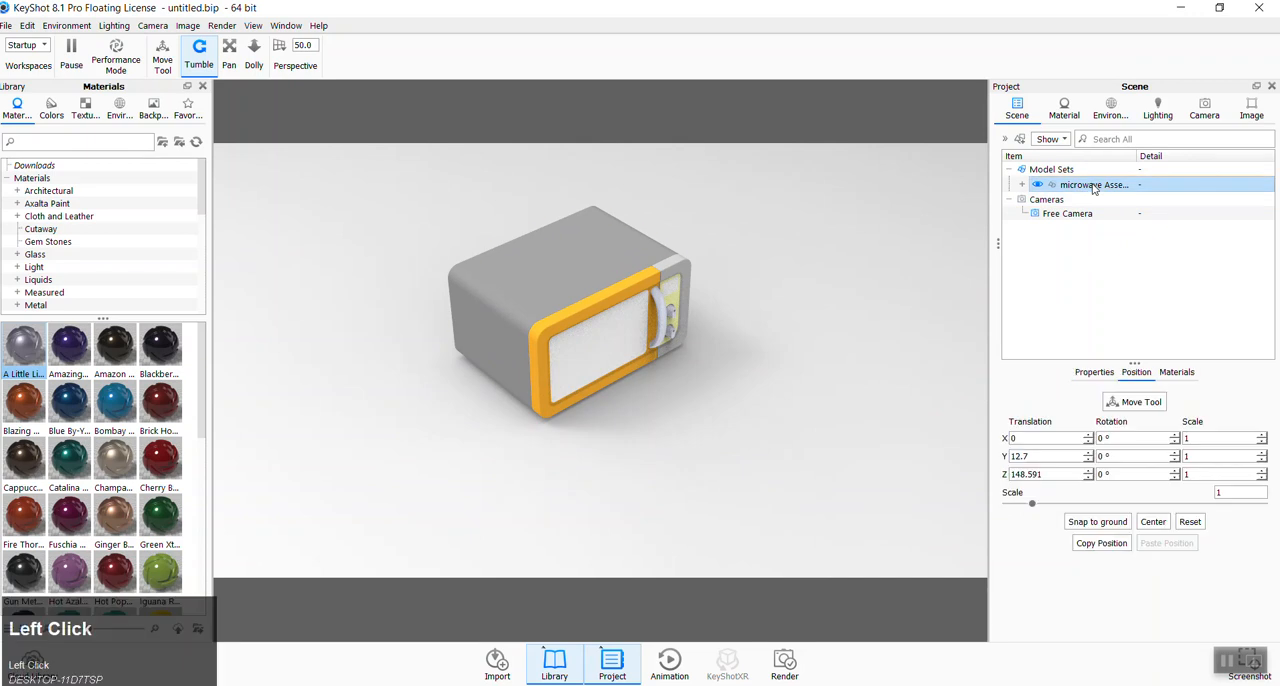
{"action": "left_click", "coordinate": [1094, 373]}
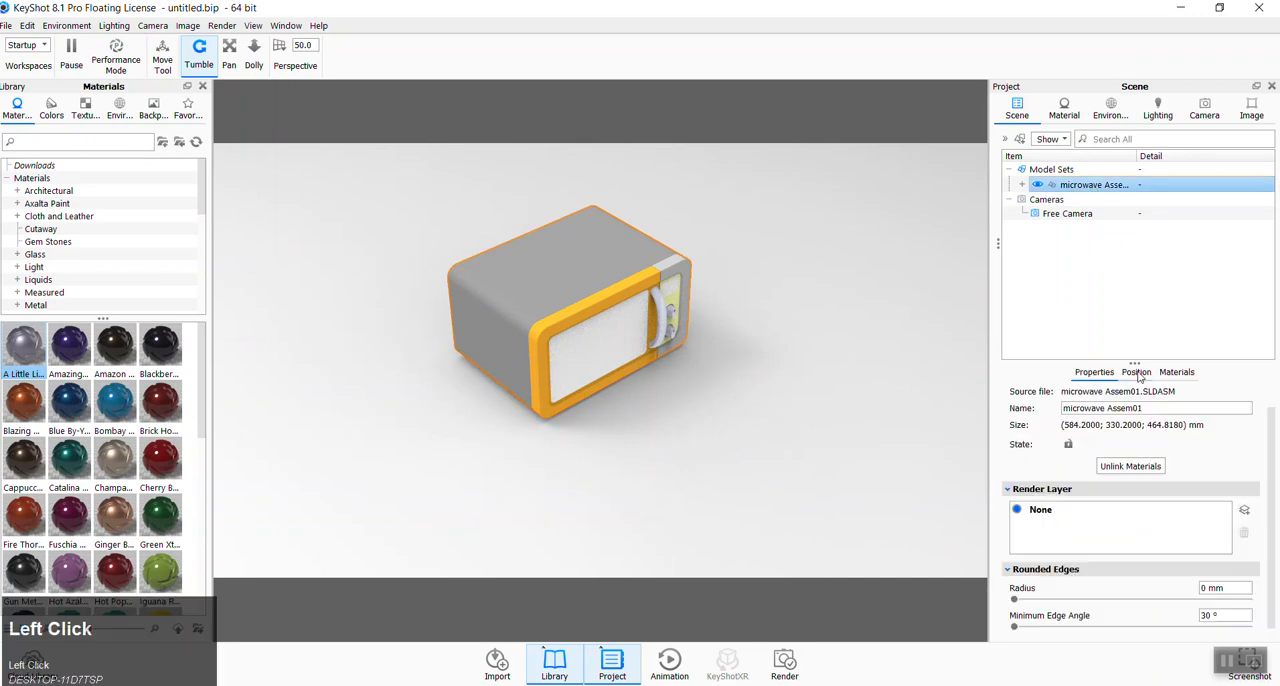
{"action": "left_click", "coordinate": [1137, 374]}
{"action": "left_click", "coordinate": [1176, 373]}
{"action": "left_click", "coordinate": [1143, 374]}
{"action": "left_click", "coordinate": [1084, 376]}
{"action": "left_click", "coordinate": [1136, 374]}
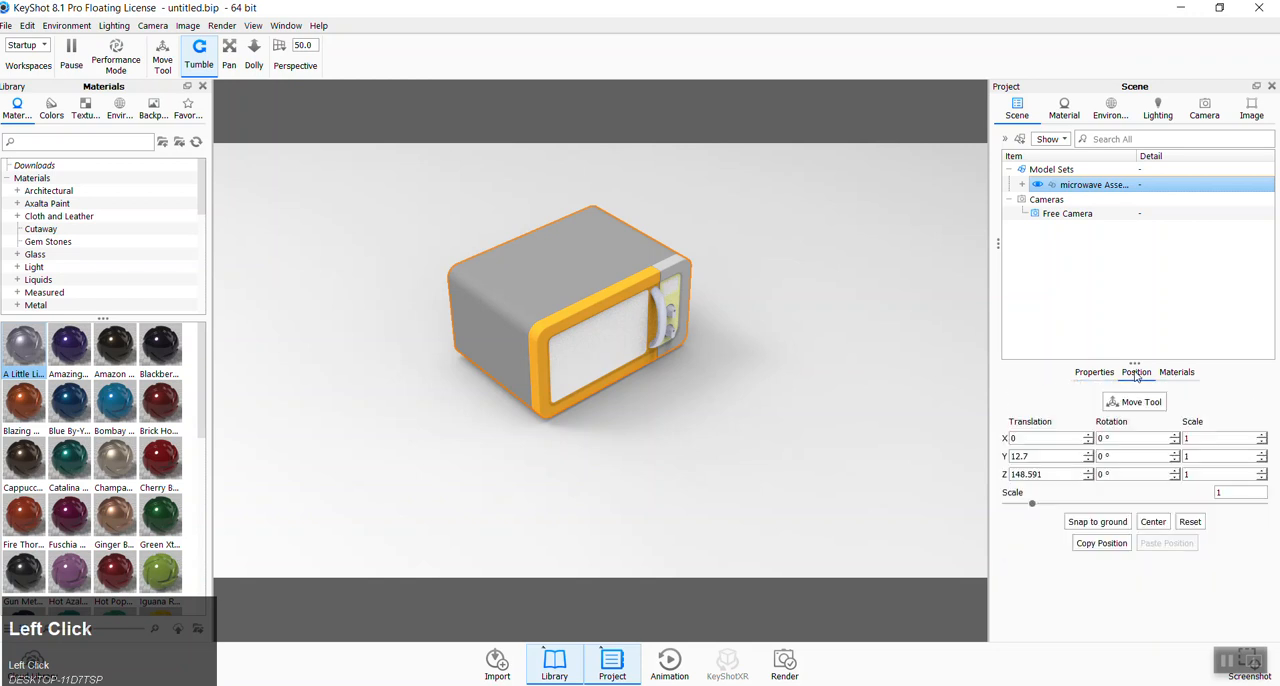
{"action": "left_click", "coordinate": [1108, 528]}
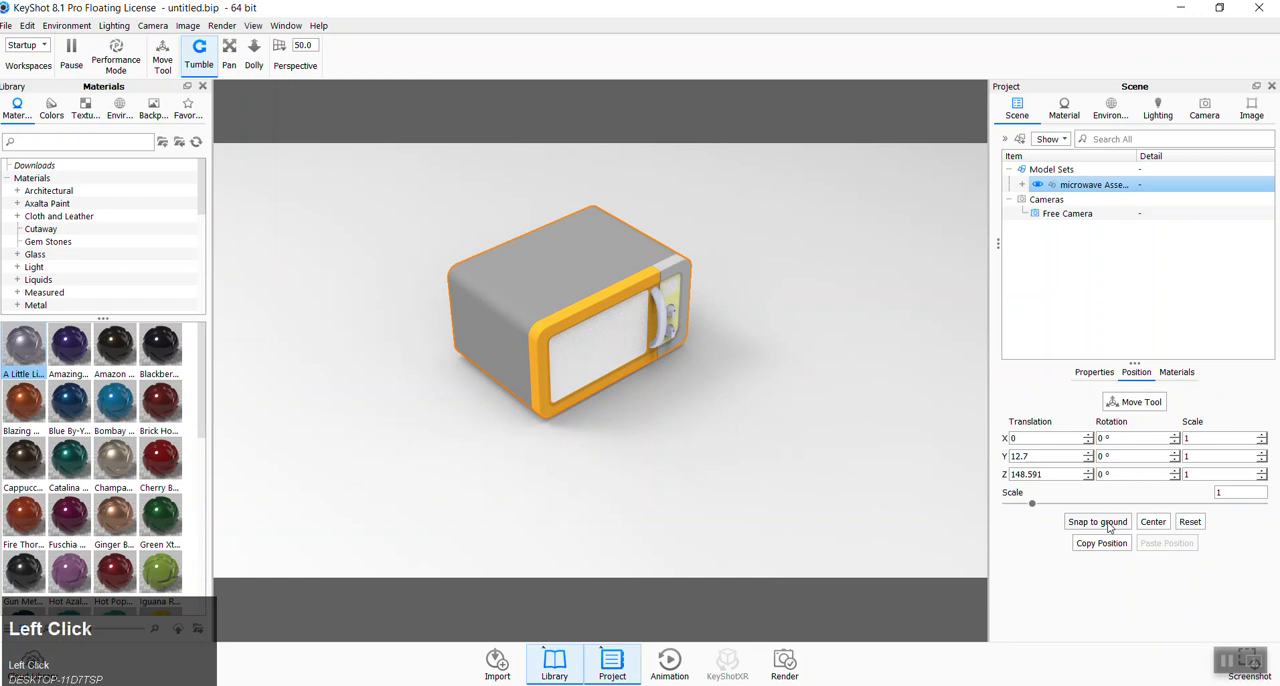
{"action": "left_click", "coordinate": [816, 492]}
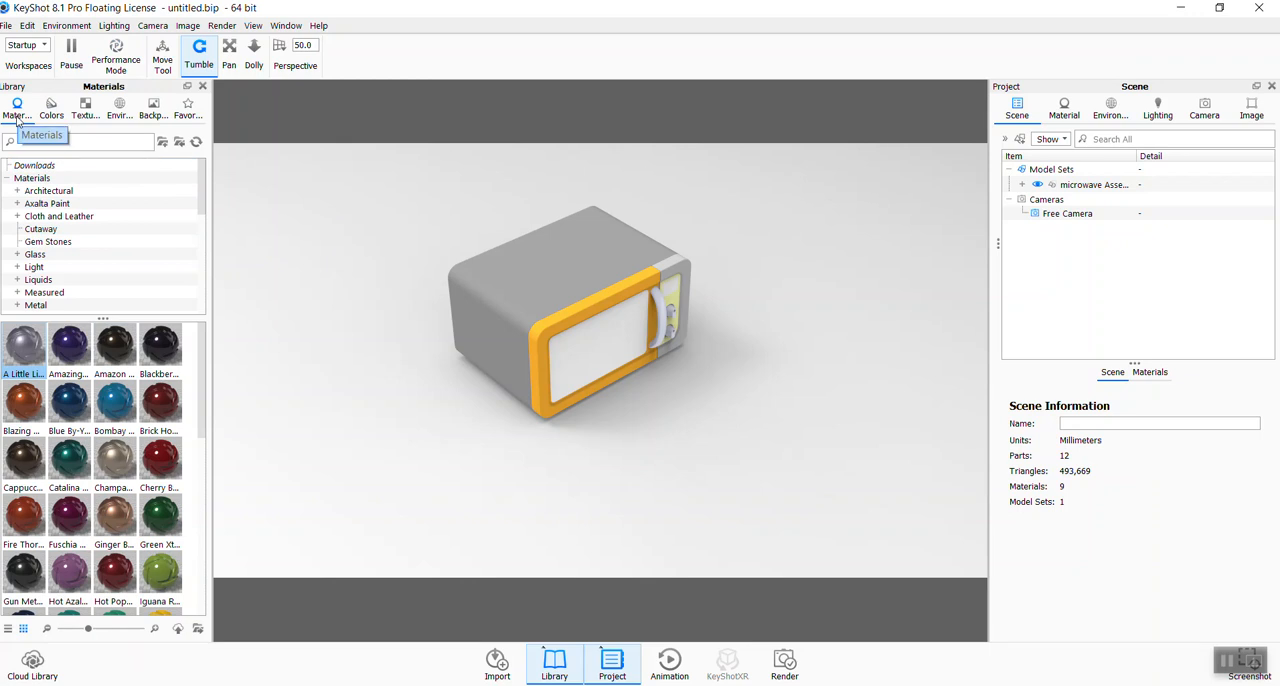
- Browse the library environments and backplates, and apply the outdoor wooden bench backplate behind the microwave
{"action": "left_click", "coordinate": [121, 117]}
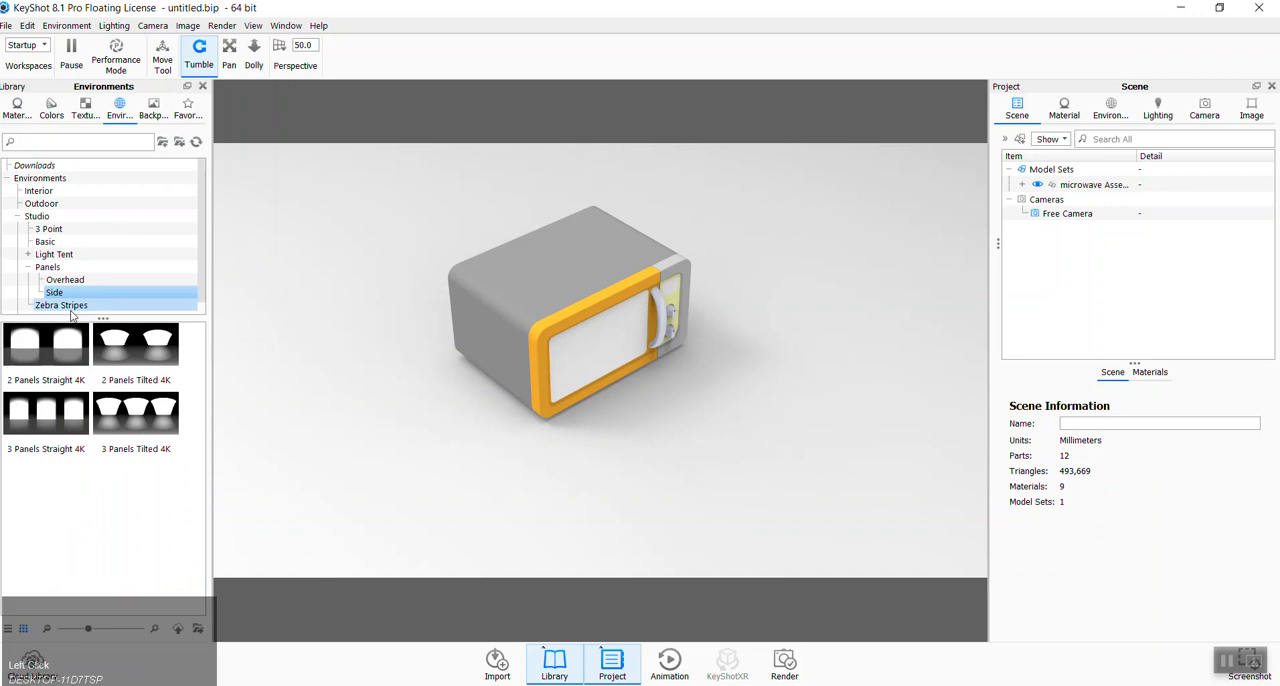
{"action": "left_click", "coordinate": [163, 117]}
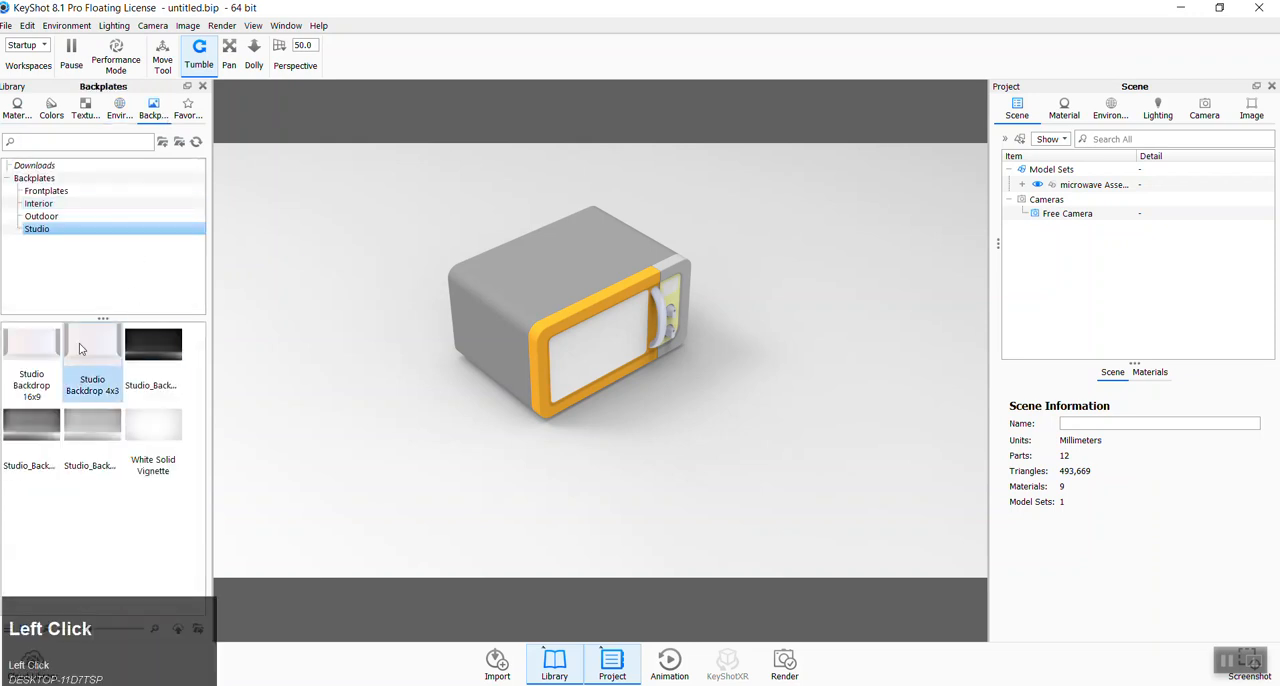
{"action": "left_click", "coordinate": [41, 216]}
{"action": "left_click", "coordinate": [31, 357]}
{"action": "left_click_drag", "start_coordinate": [60, 350], "coordinate": [659, 383]}
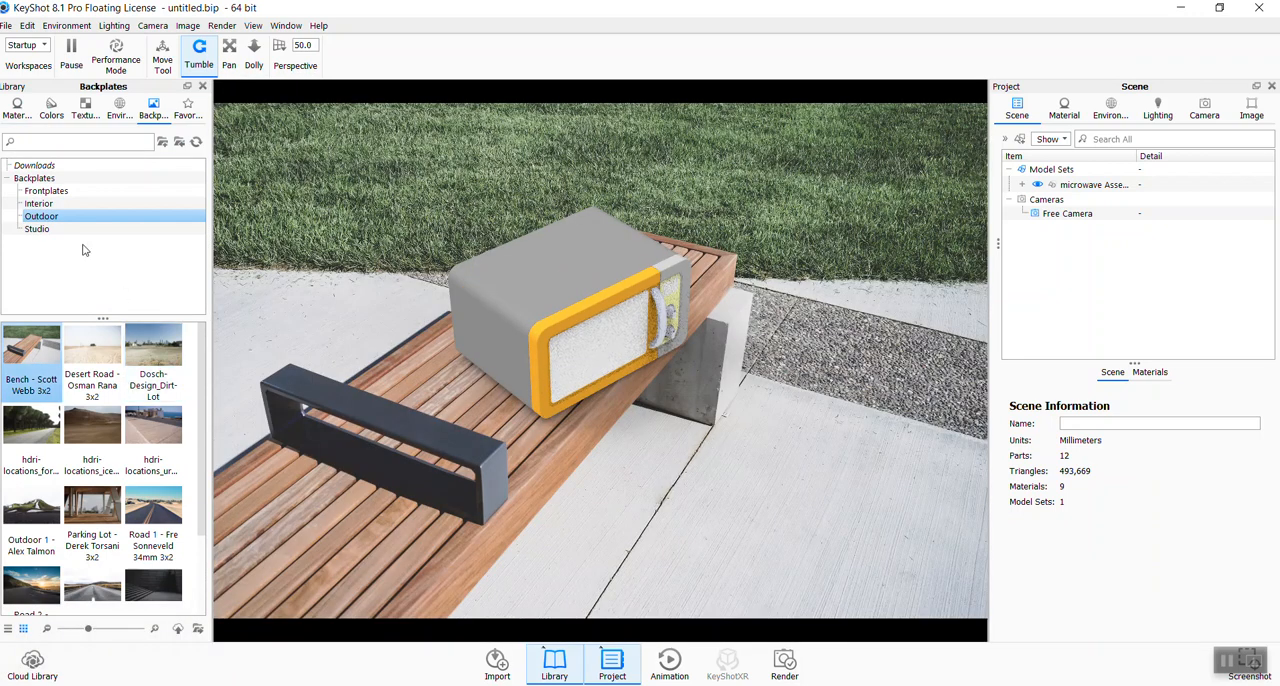
- Look at the library frontplates and undo the applied bench backplate behind the microwave
{"action": "left_click", "coordinate": [45, 192]}
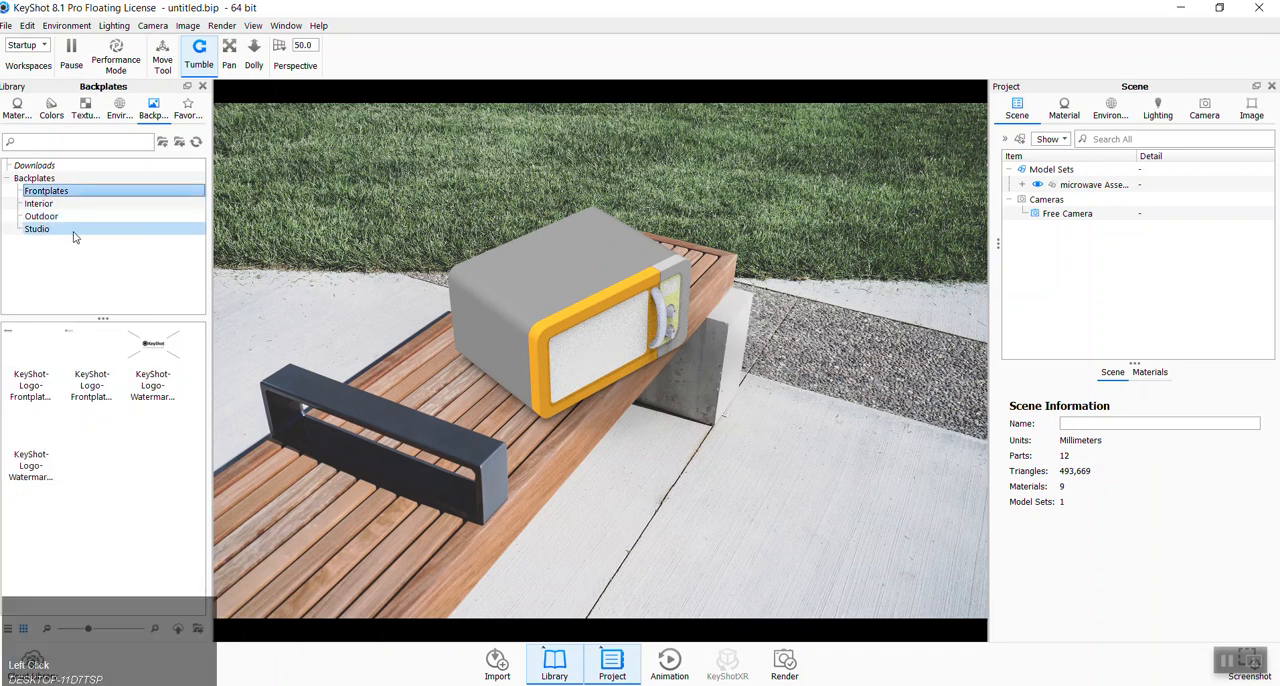
{"action": "key", "text": "ctrl+z"}
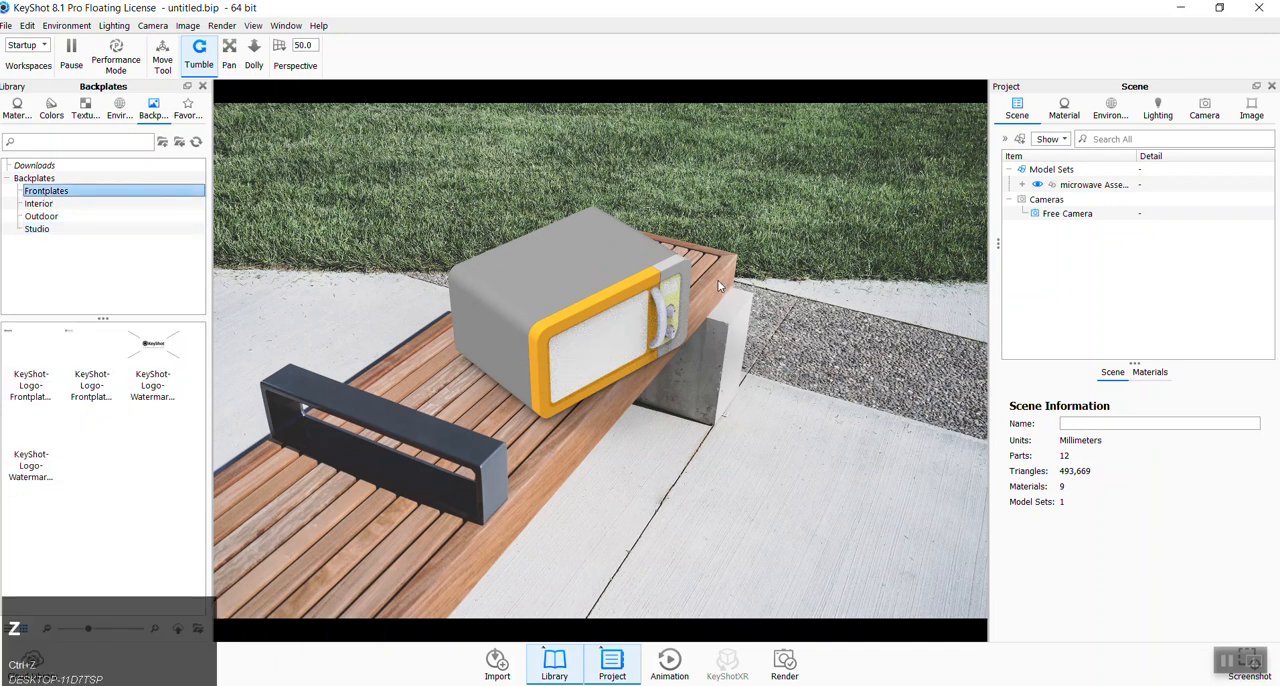
{"action": "left_click", "coordinate": [27, 25]}
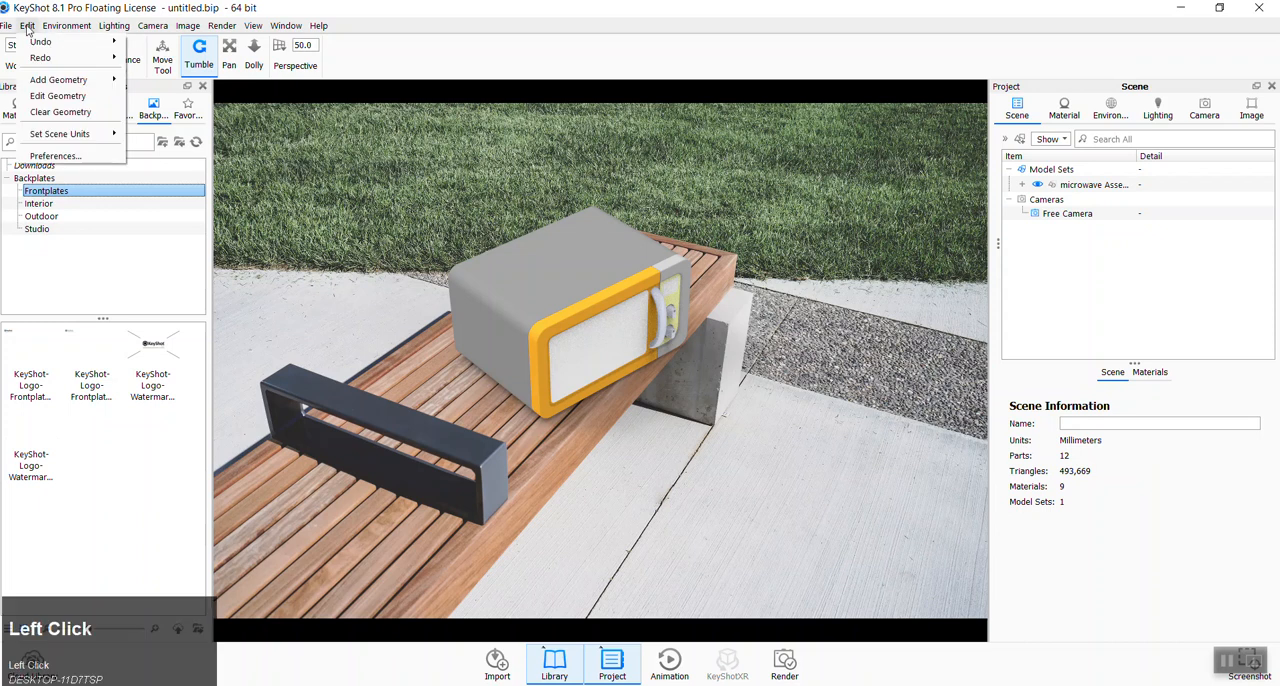
{"action": "mouse_move", "coordinate": [43, 47]}
{"action": "left_click", "coordinate": [187, 43]}
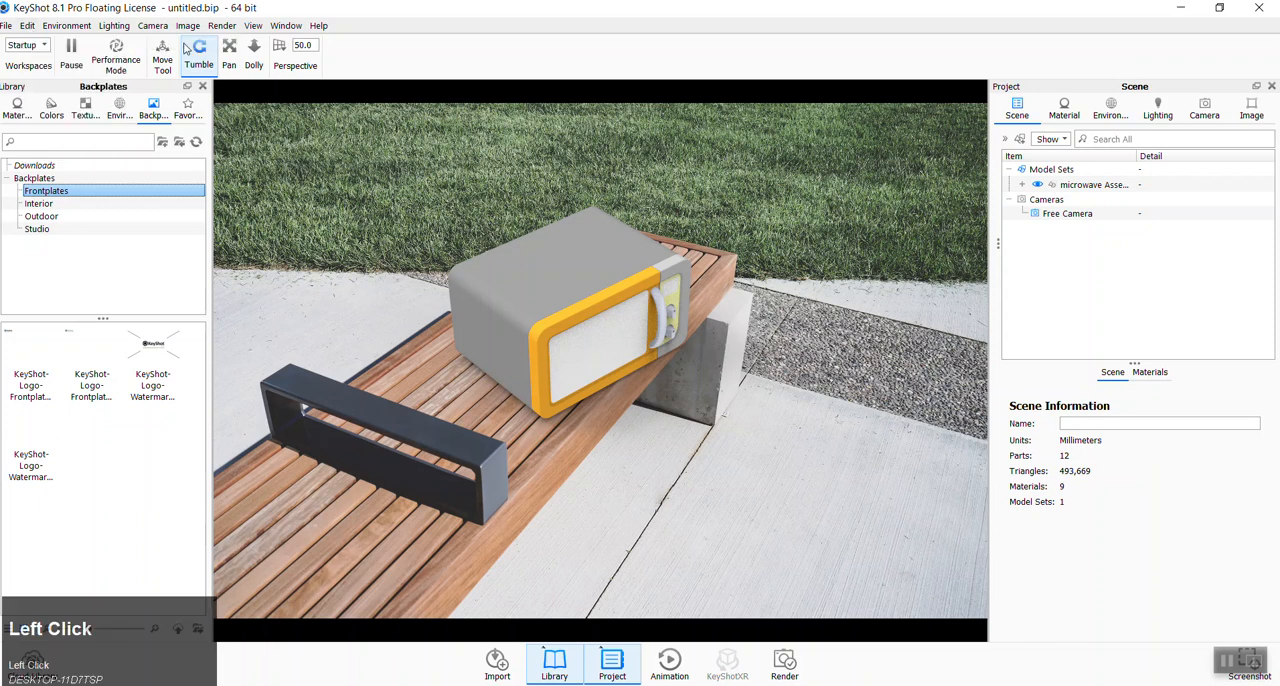
- Review the material library and the project's material and environment settings
{"action": "left_click", "coordinate": [27, 114]}
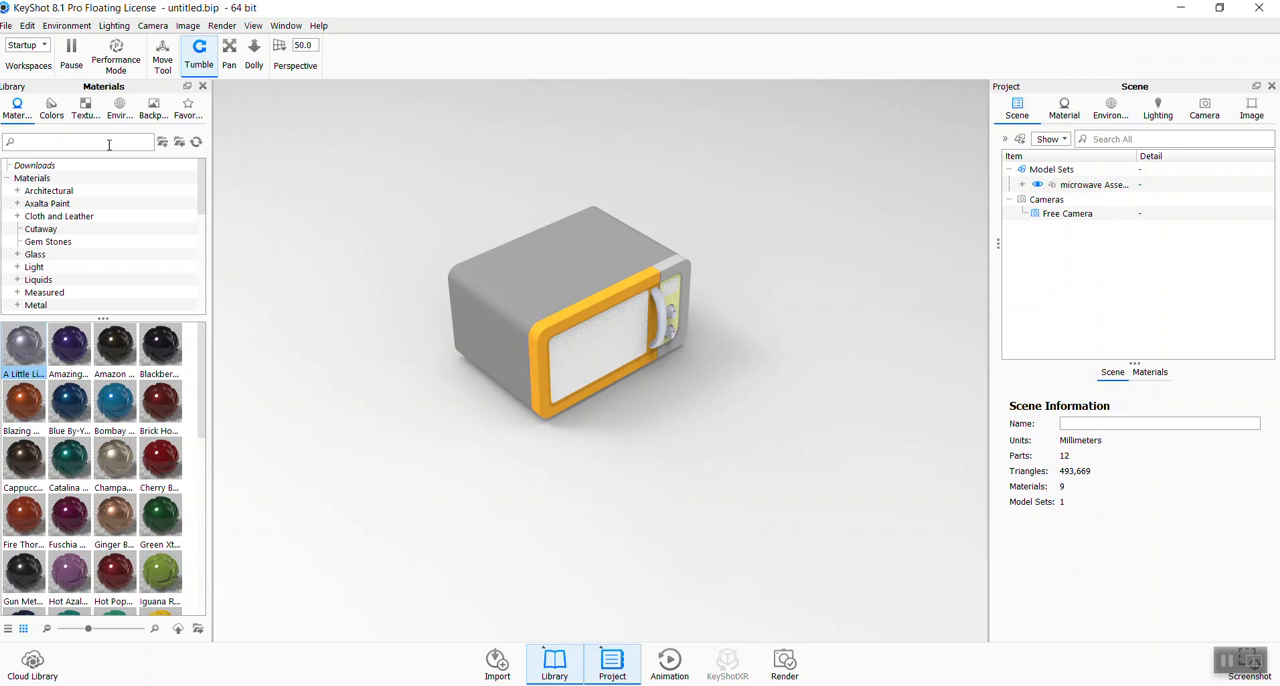
{"action": "left_click", "coordinate": [1068, 108]}
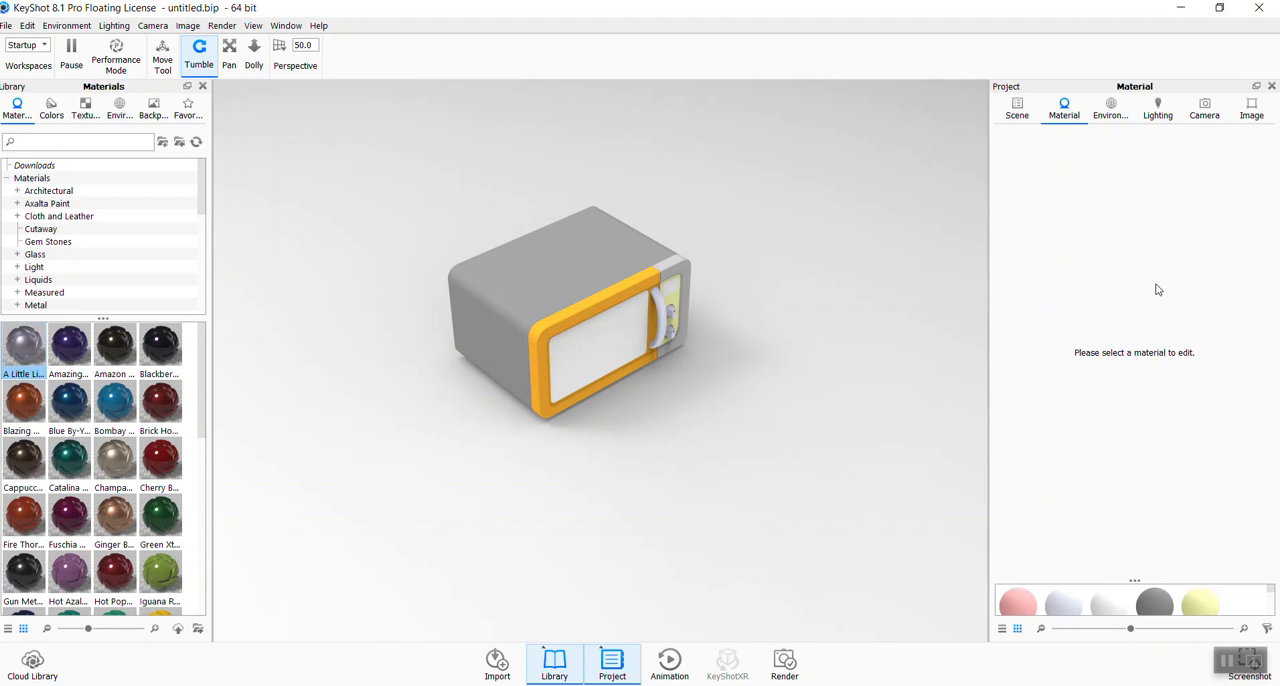
{"action": "left_click", "coordinate": [1099, 113]}
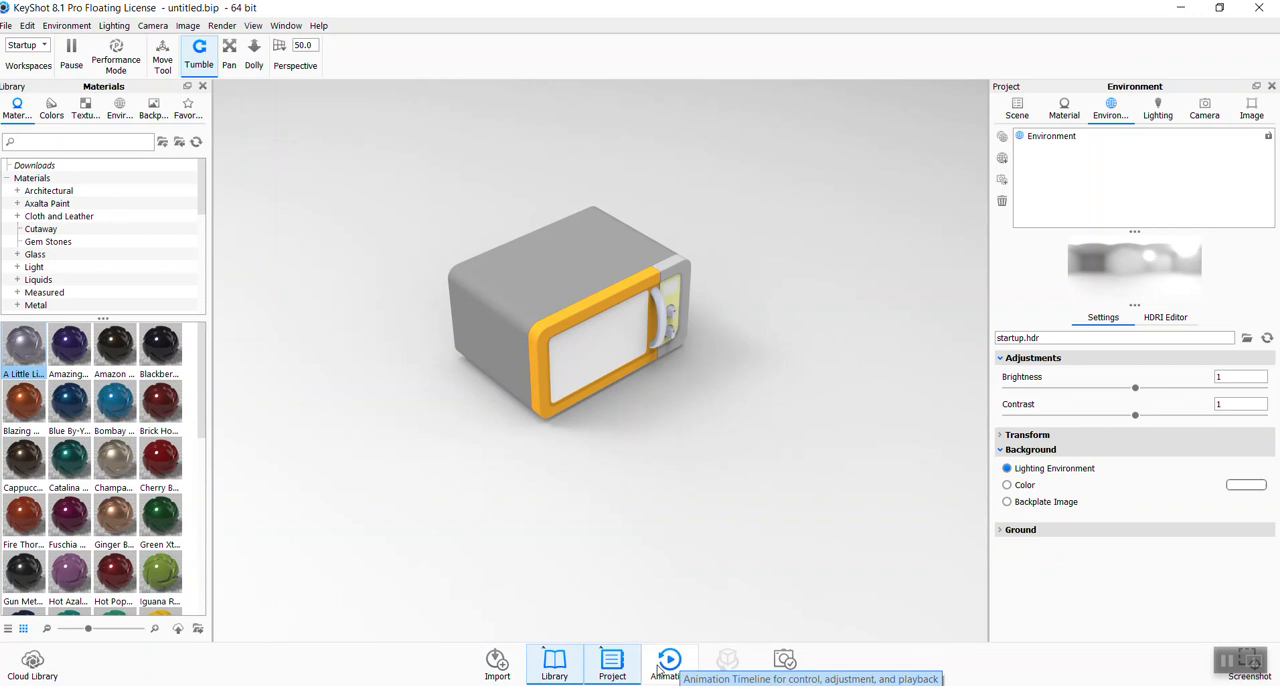
{"action": "left_click", "coordinate": [489, 663]}
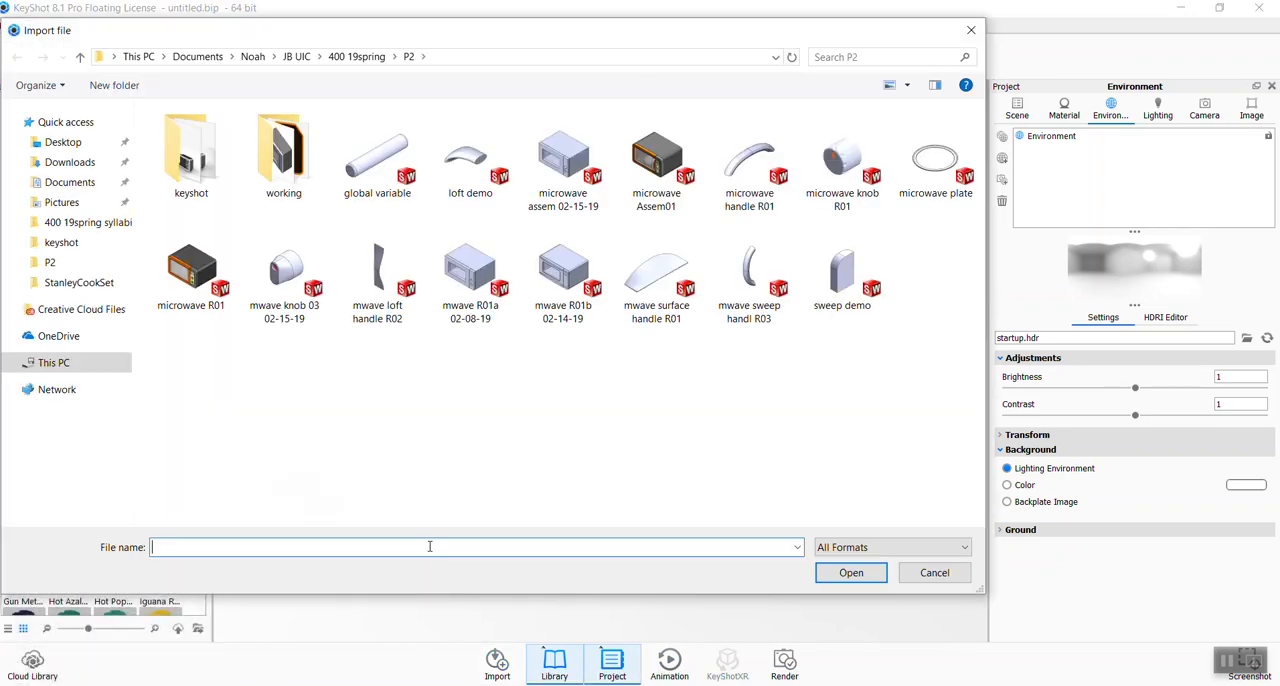
- Examine the render settings for output, options and queue without starting a render, and close them
{"action": "left_click", "coordinate": [775, 670]}
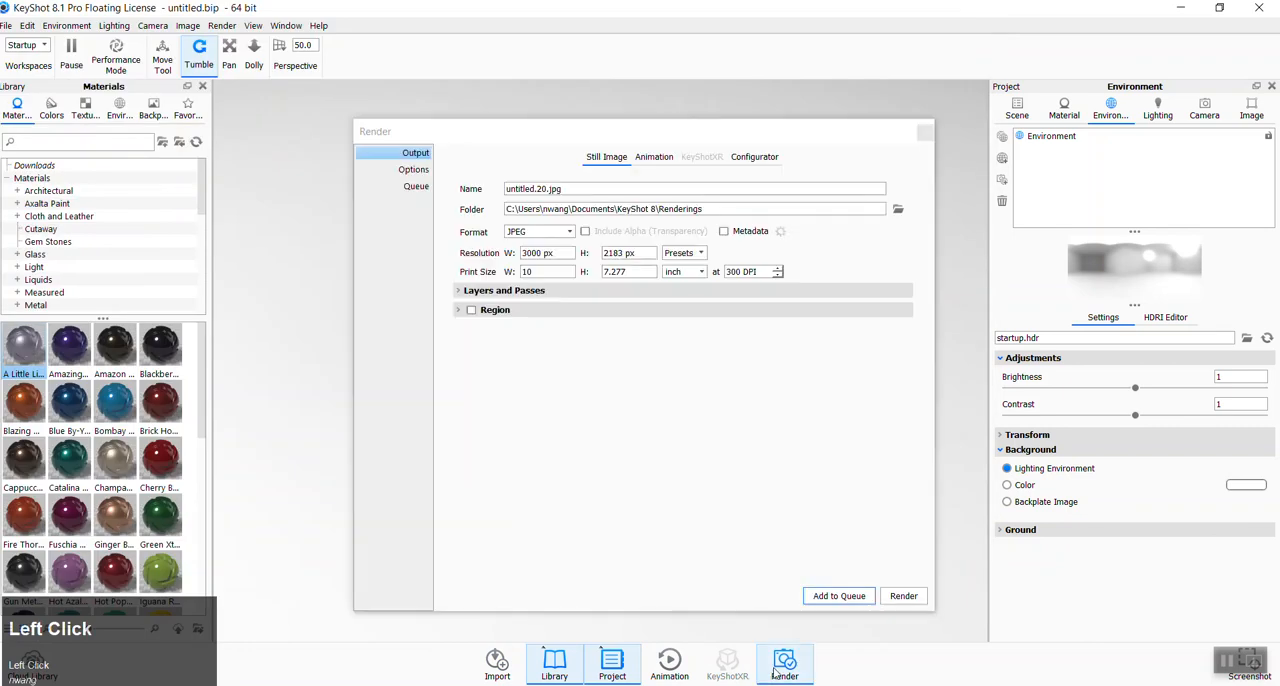
{"action": "left_click", "coordinate": [414, 170]}
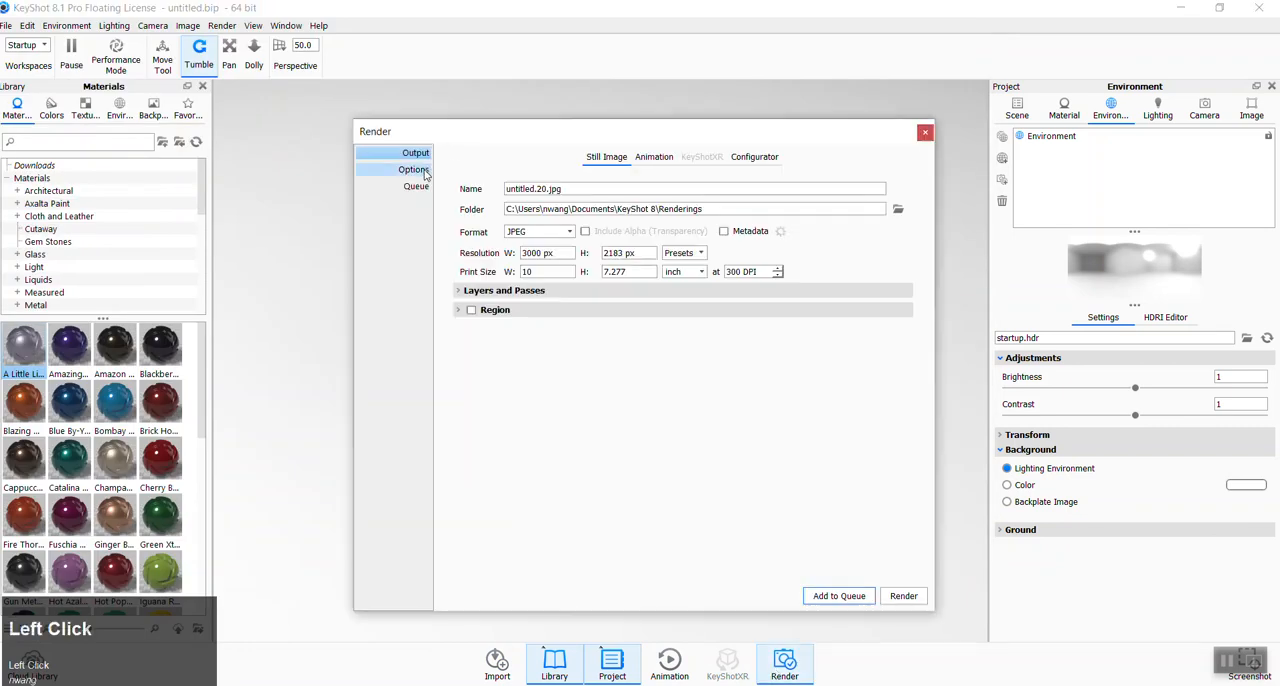
{"action": "left_click", "coordinate": [414, 187]}
{"action": "left_click", "coordinate": [415, 155]}
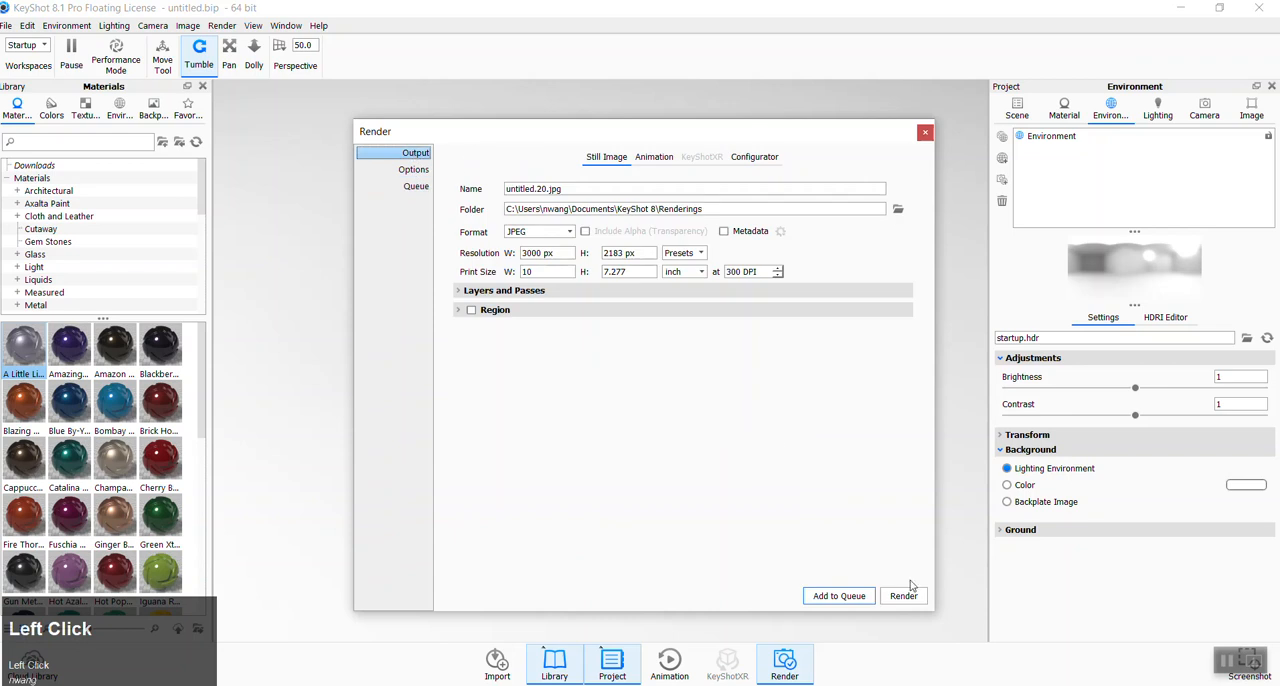
{"action": "left_click", "coordinate": [925, 132]}
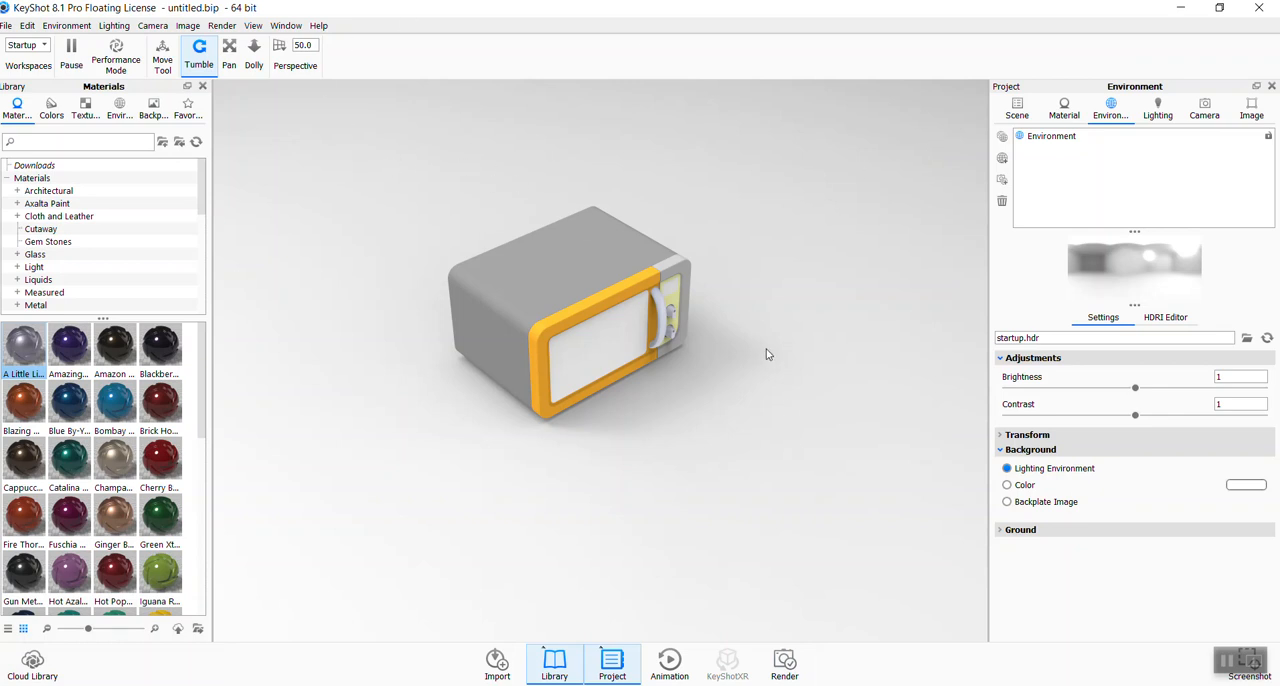
- Turn the microwave to a more frontal three-quarter view and look through the library's colors, textures and materials
{"action": "scroll", "coordinate": [745, 340], "scroll_direction": "up", "scroll_amount": 5}
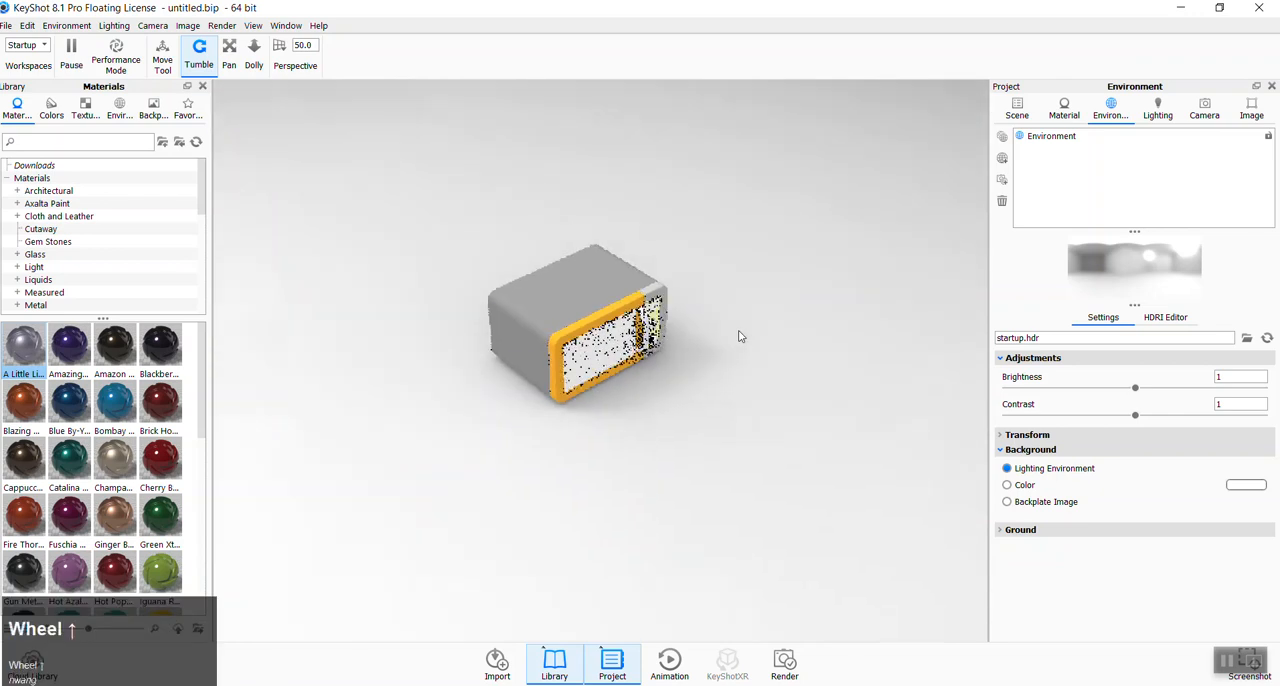
{"action": "scroll", "coordinate": [741, 336], "scroll_direction": "up", "scroll_amount": 1}
{"action": "scroll", "coordinate": [556, 293], "scroll_direction": "down", "scroll_amount": 5}
{"action": "scroll", "coordinate": [590, 350], "scroll_direction": "up", "scroll_amount": 4}
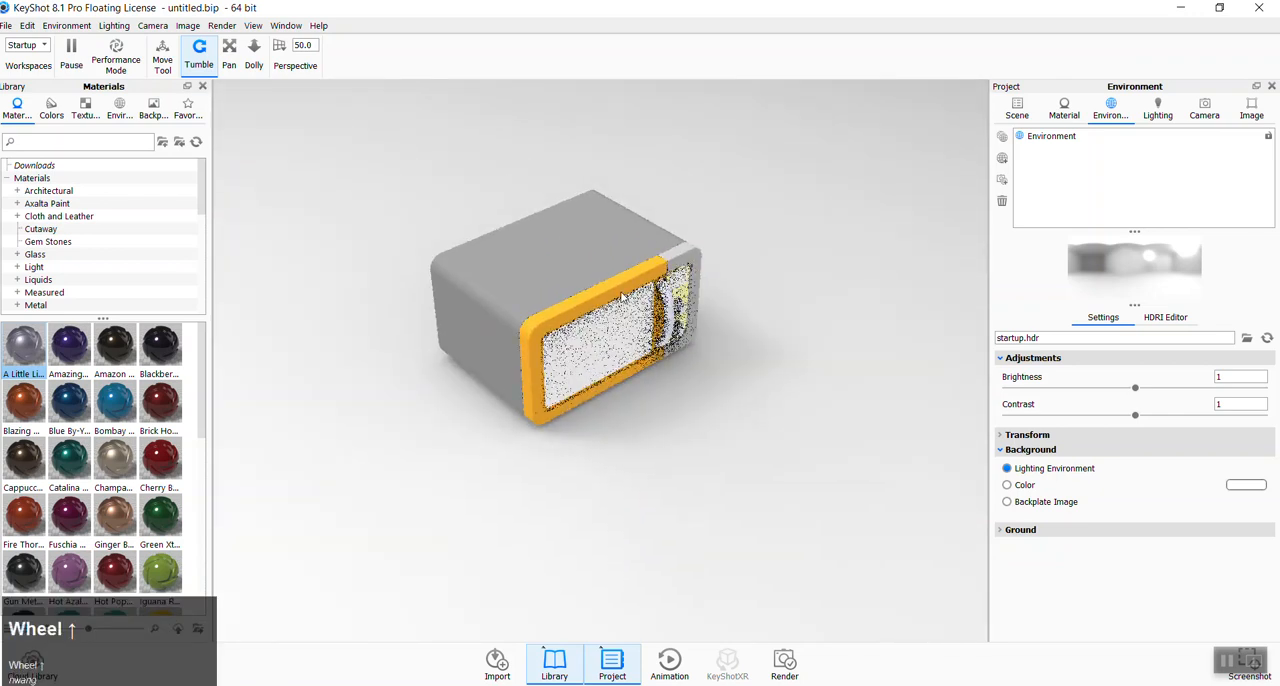
{"action": "left_click_drag", "start_coordinate": [752, 406], "coordinate": [731, 357]}
{"action": "middle_click_drag", "start_coordinate": [731, 357], "coordinate": [646, 380]}
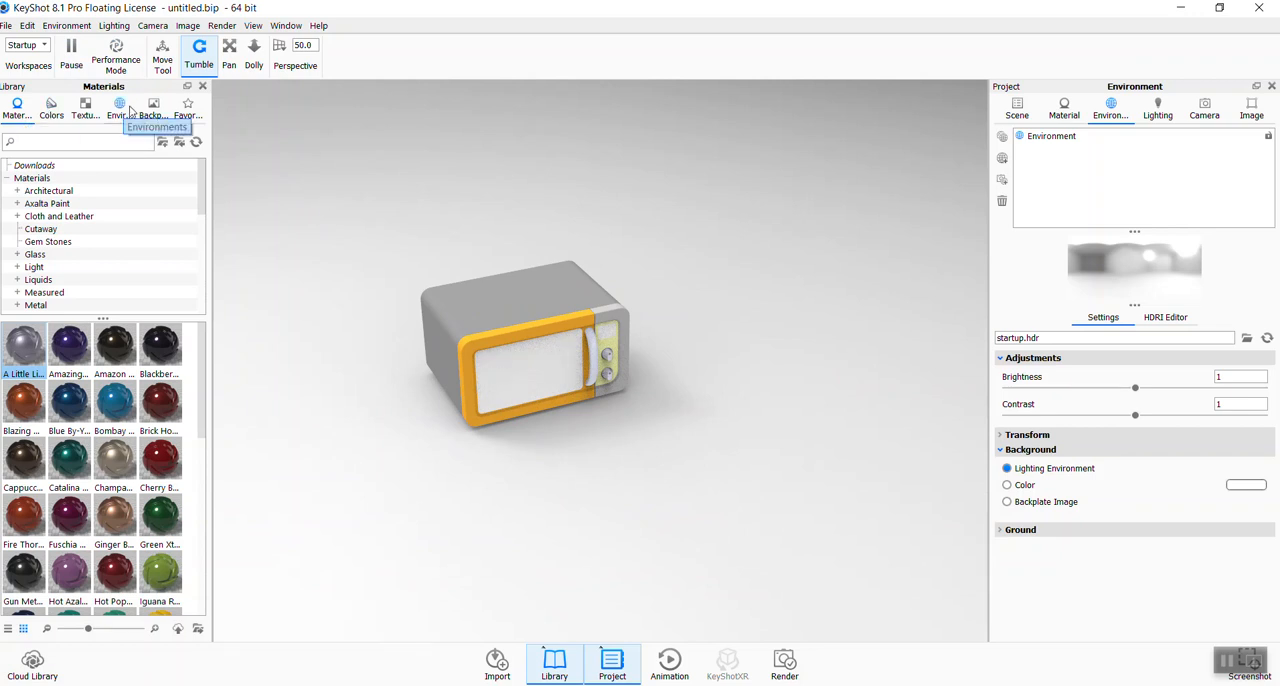
{"action": "left_click", "coordinate": [53, 118]}
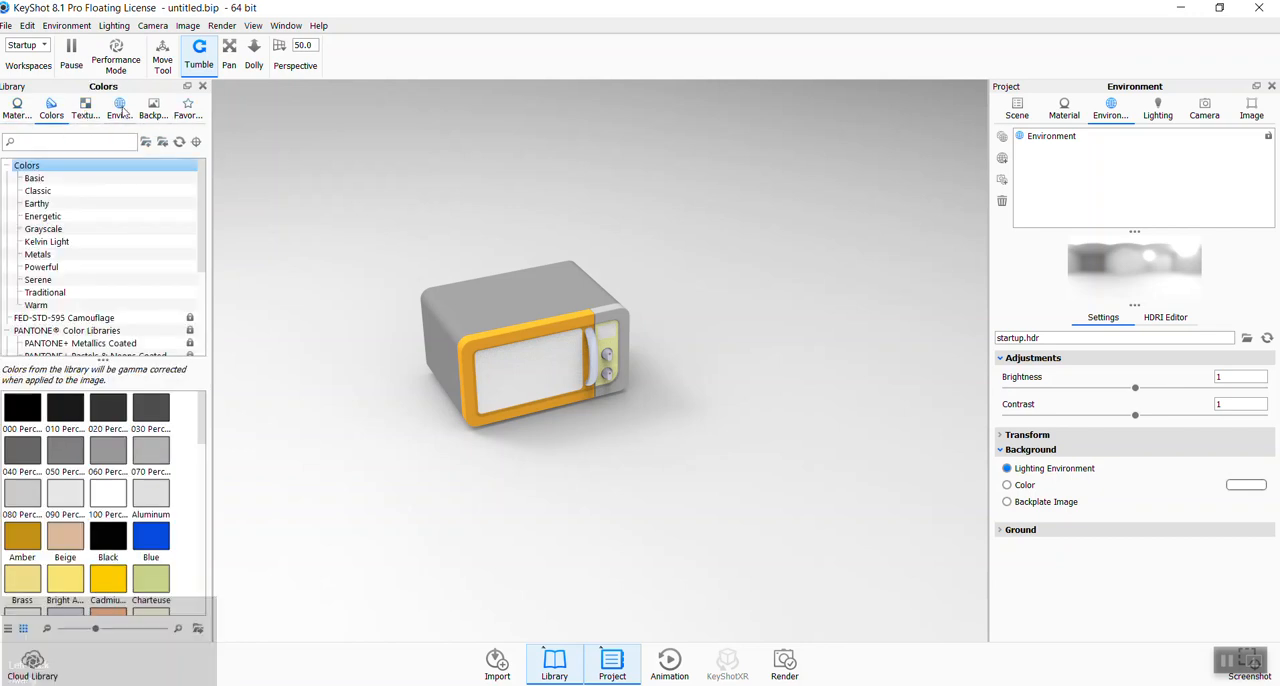
{"action": "left_click", "coordinate": [82, 110]}
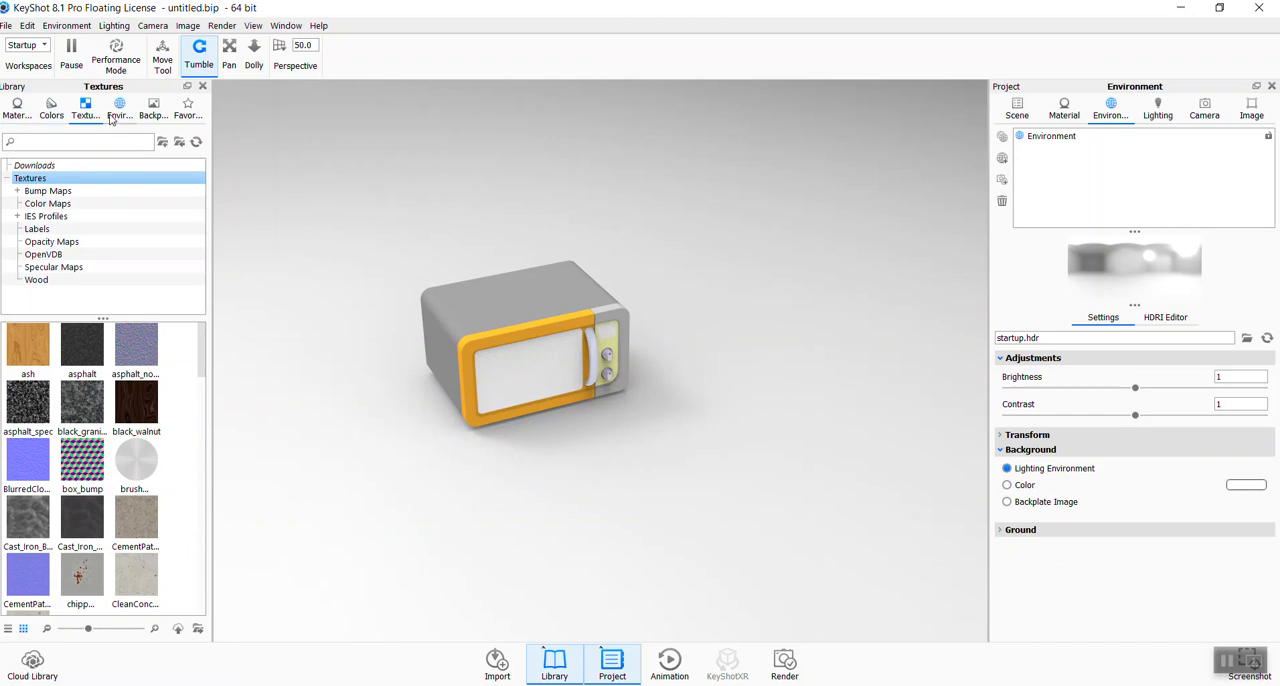
{"action": "left_click", "coordinate": [12, 114]}
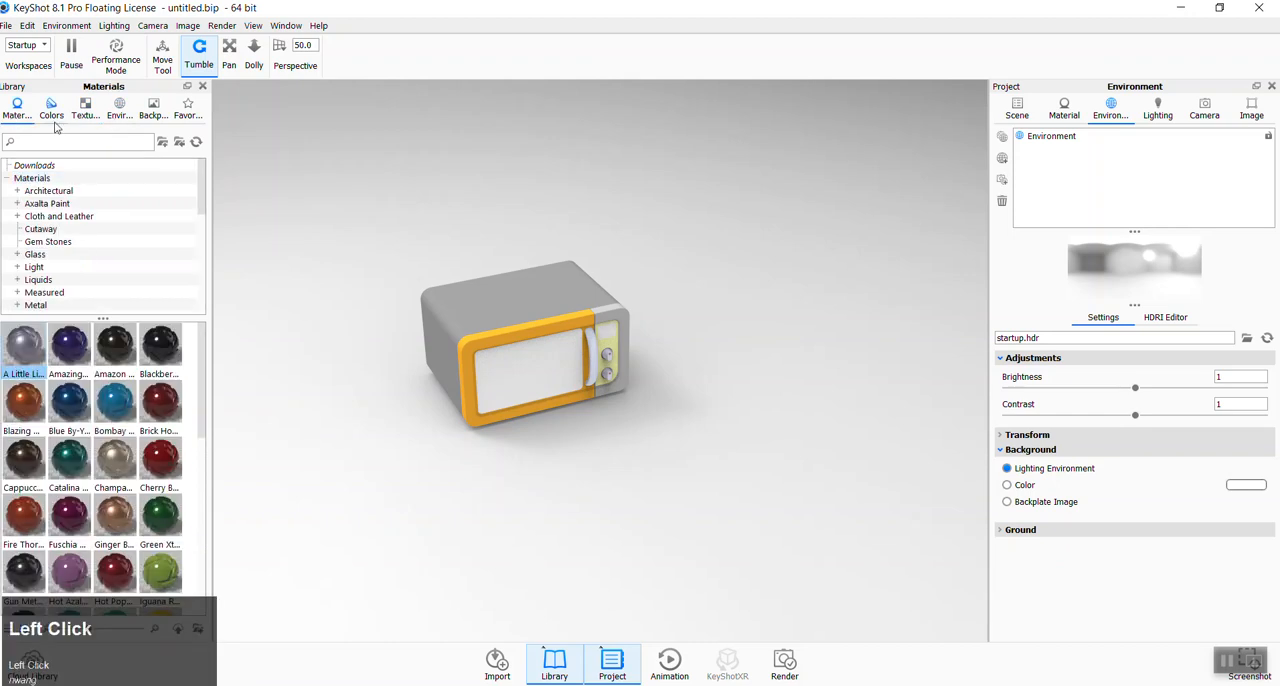
- Apply the library's Hard Shiny Plastic Black material to the microwave's outer body
{"action": "scroll", "coordinate": [357, 282], "scroll_direction": "down", "scroll_amount": 3}
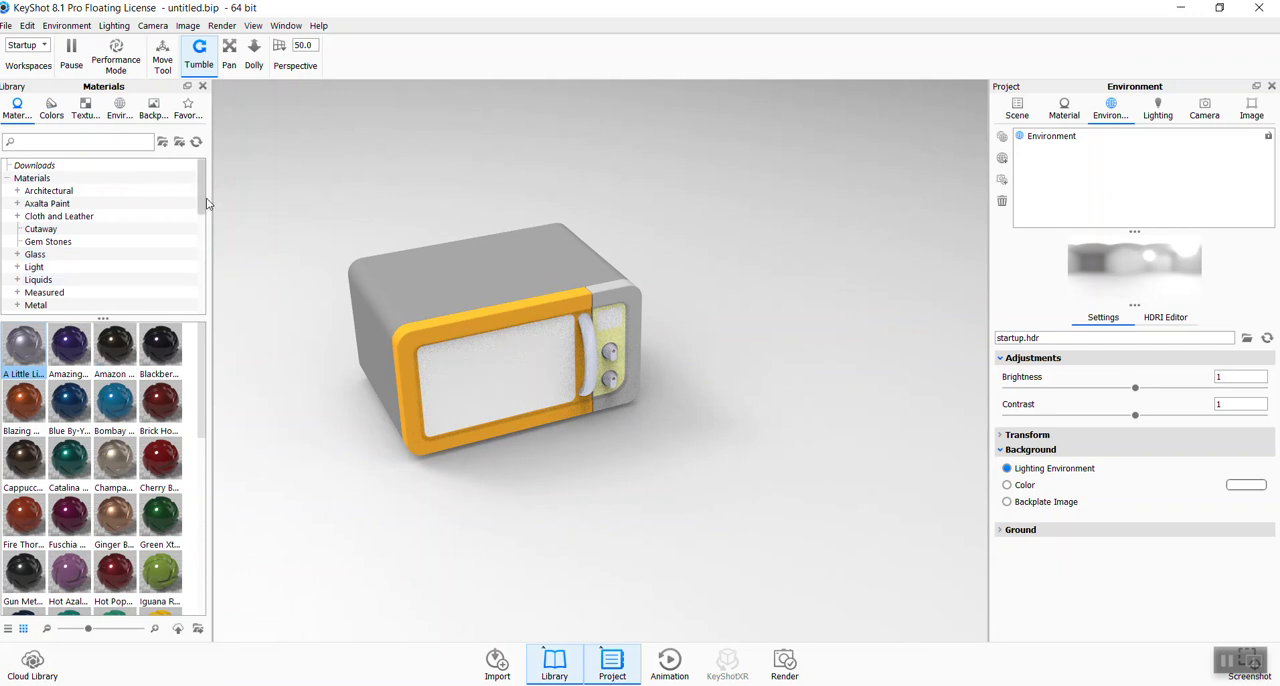
{"action": "scroll", "coordinate": [169, 212], "scroll_direction": "down", "scroll_amount": 2}
{"action": "scroll", "coordinate": [60, 235], "scroll_direction": "up", "scroll_amount": 2}
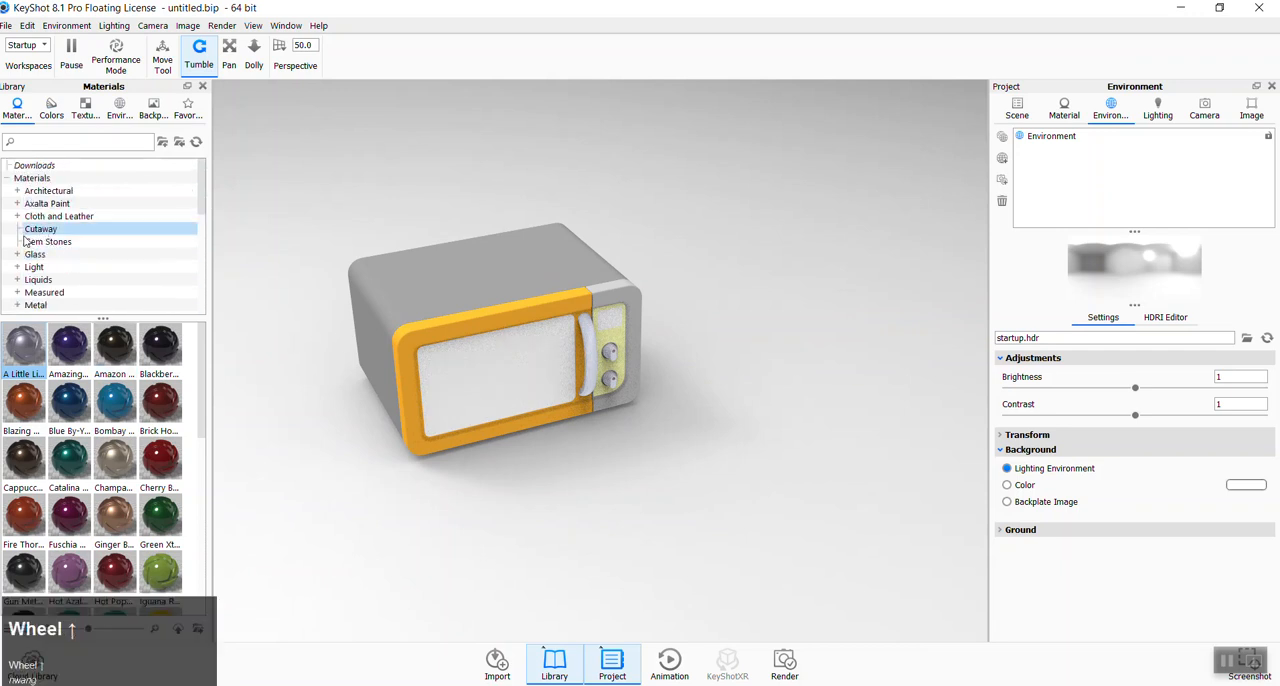
{"action": "scroll", "coordinate": [45, 285], "scroll_direction": "down", "scroll_amount": 3}
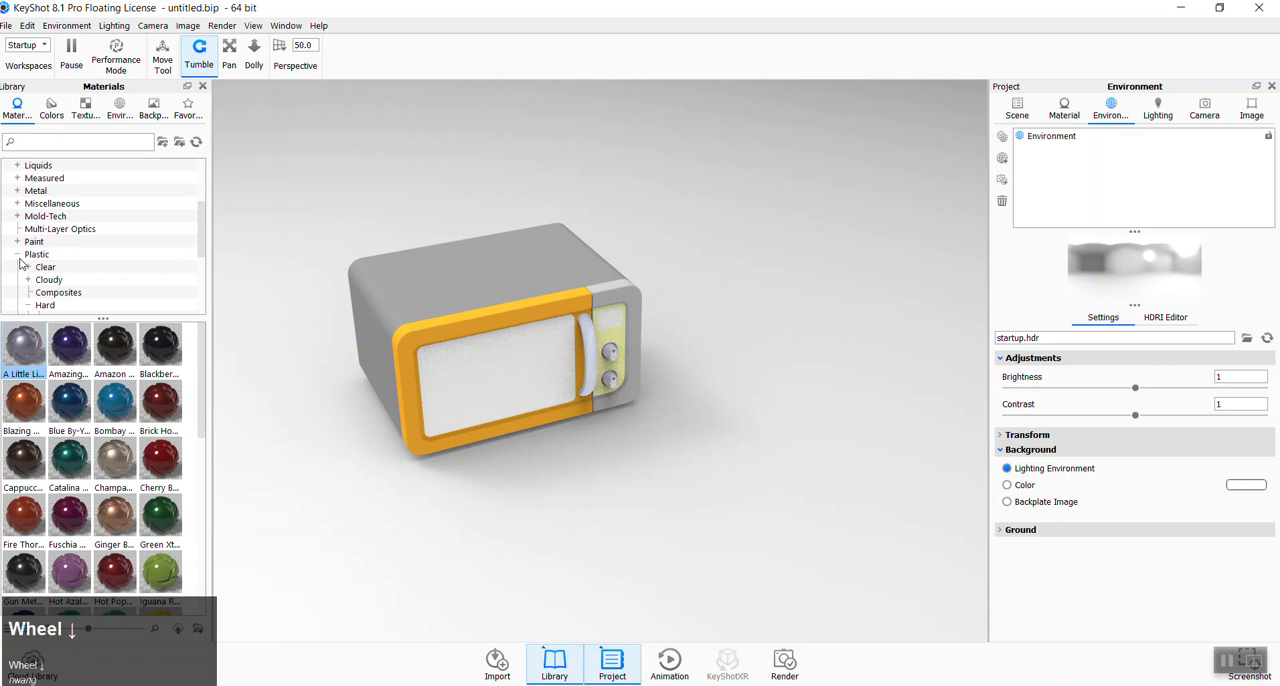
{"action": "left_click", "coordinate": [17, 254]}
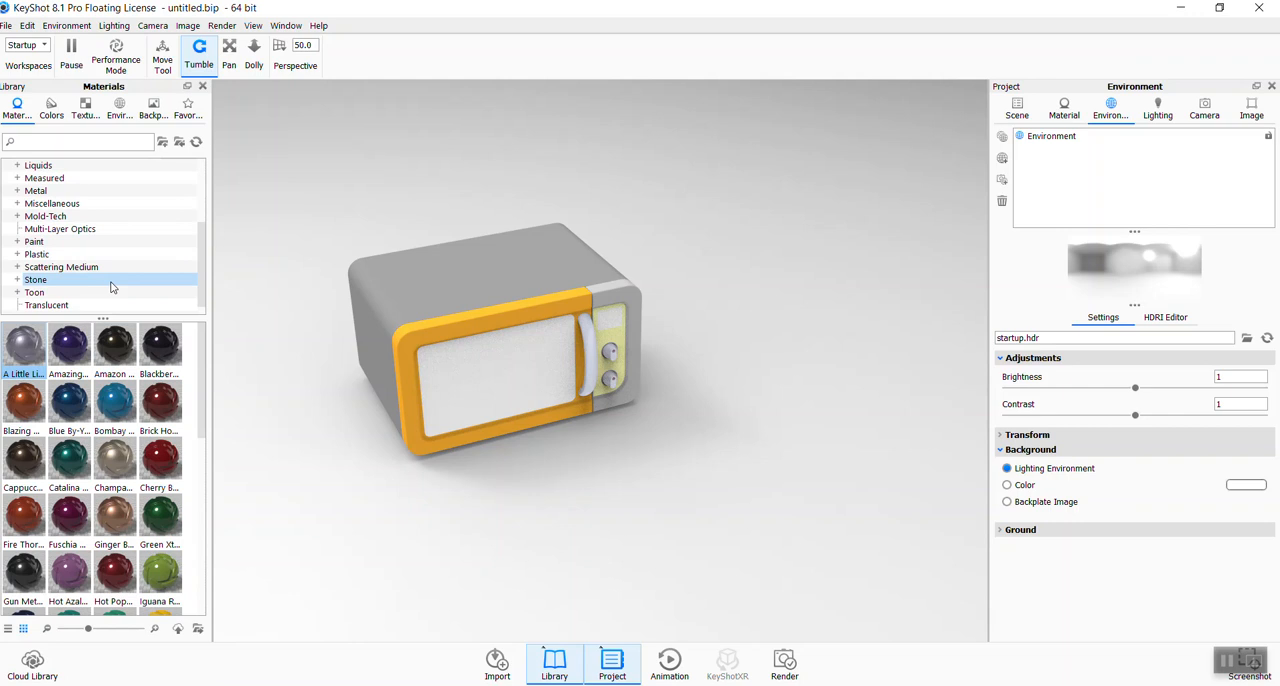
{"action": "left_click", "coordinate": [18, 255]}
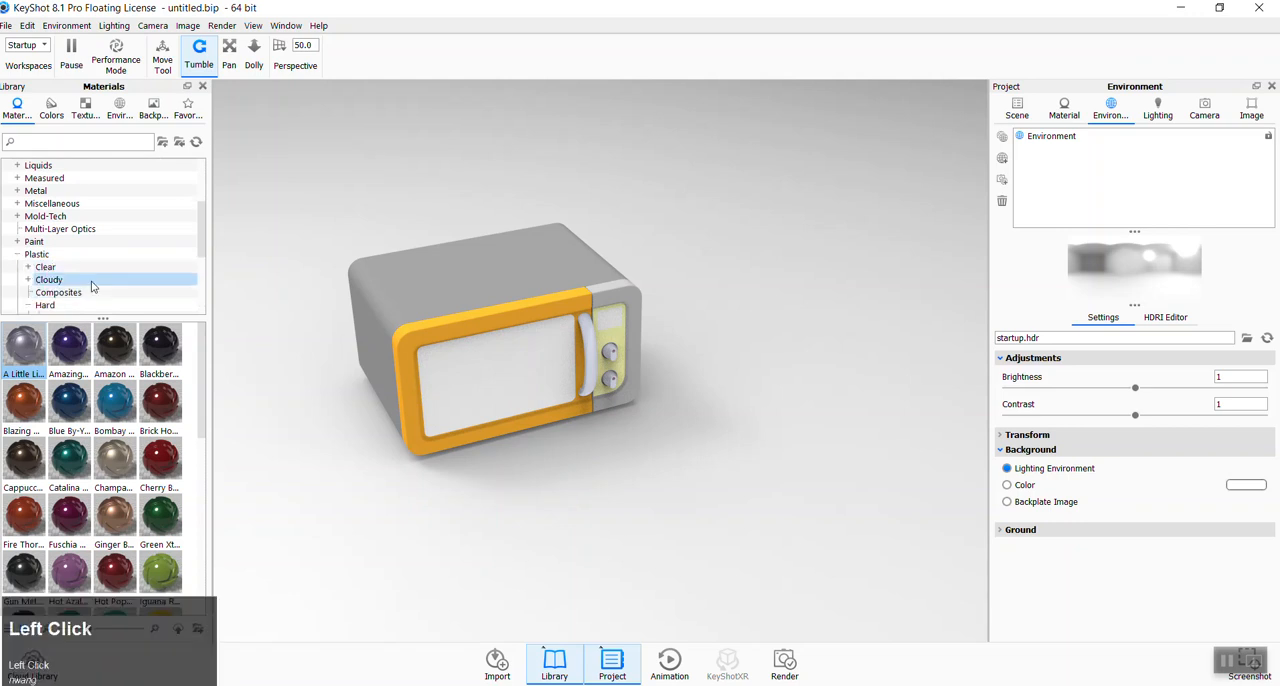
{"action": "scroll", "coordinate": [94, 286], "scroll_direction": "down", "scroll_amount": 1}
{"action": "left_click", "coordinate": [57, 268]}
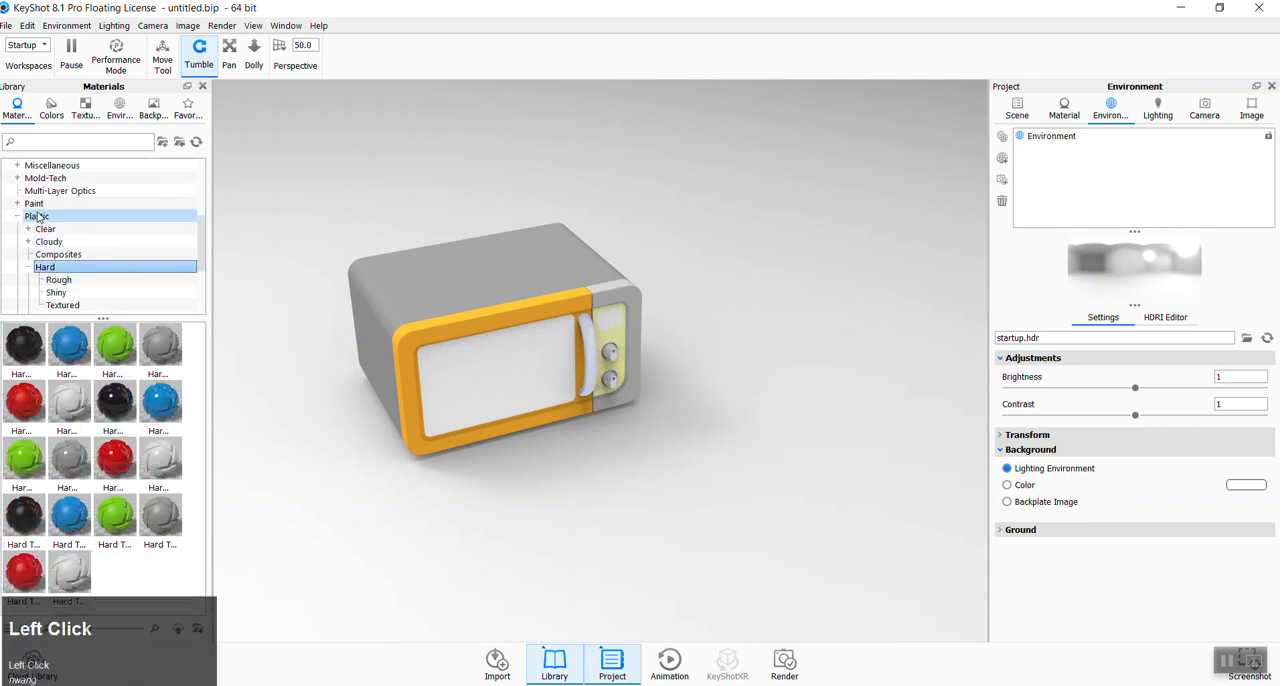
{"action": "left_click", "coordinate": [60, 280]}
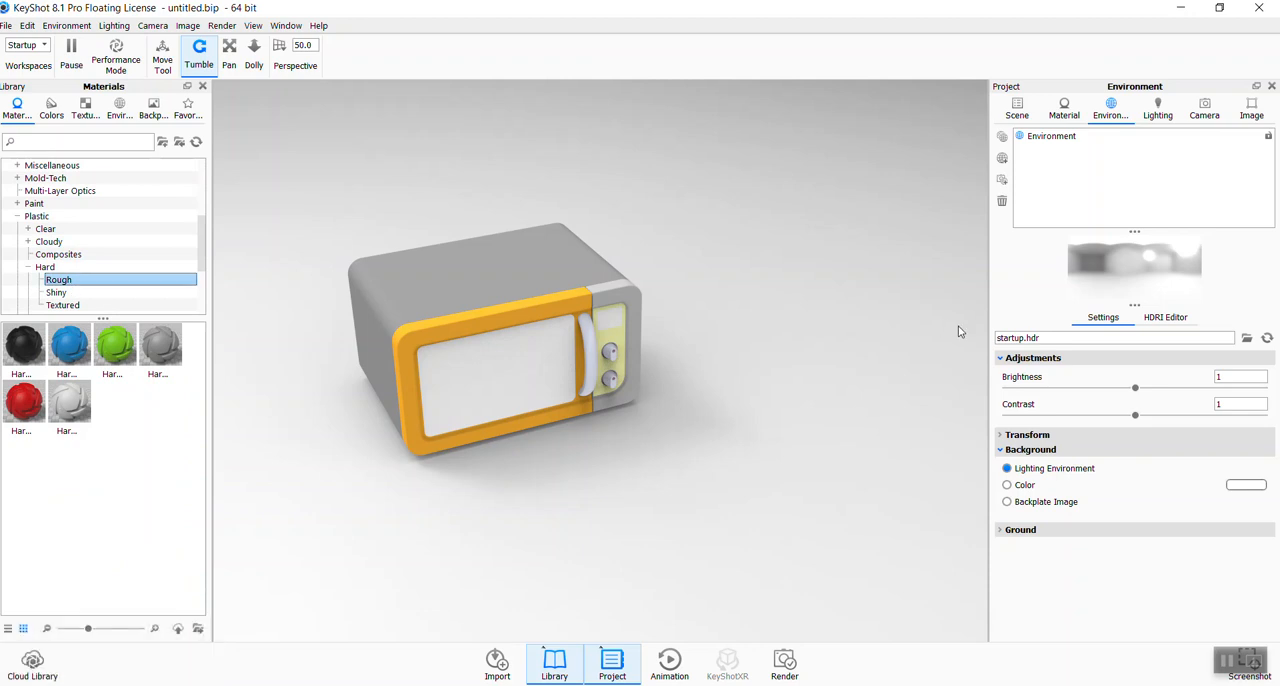
{"action": "left_click", "coordinate": [57, 292]}
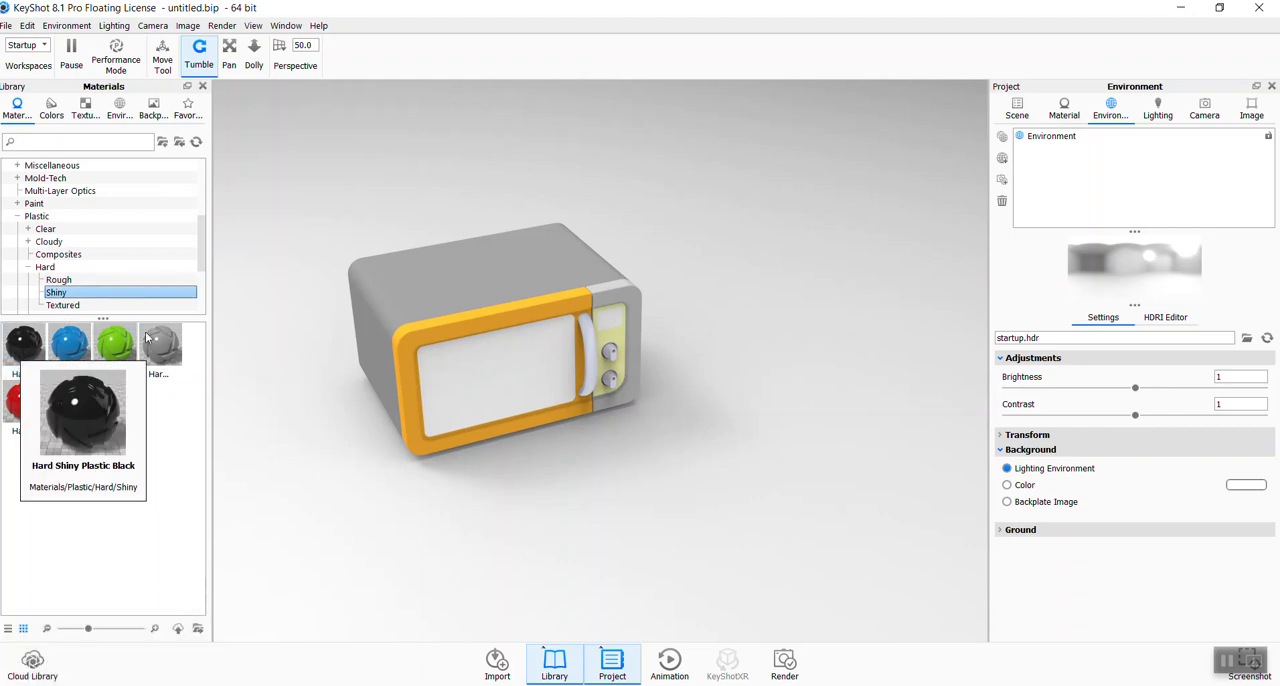
{"action": "left_click_drag", "start_coordinate": [24, 345], "coordinate": [420, 290]}
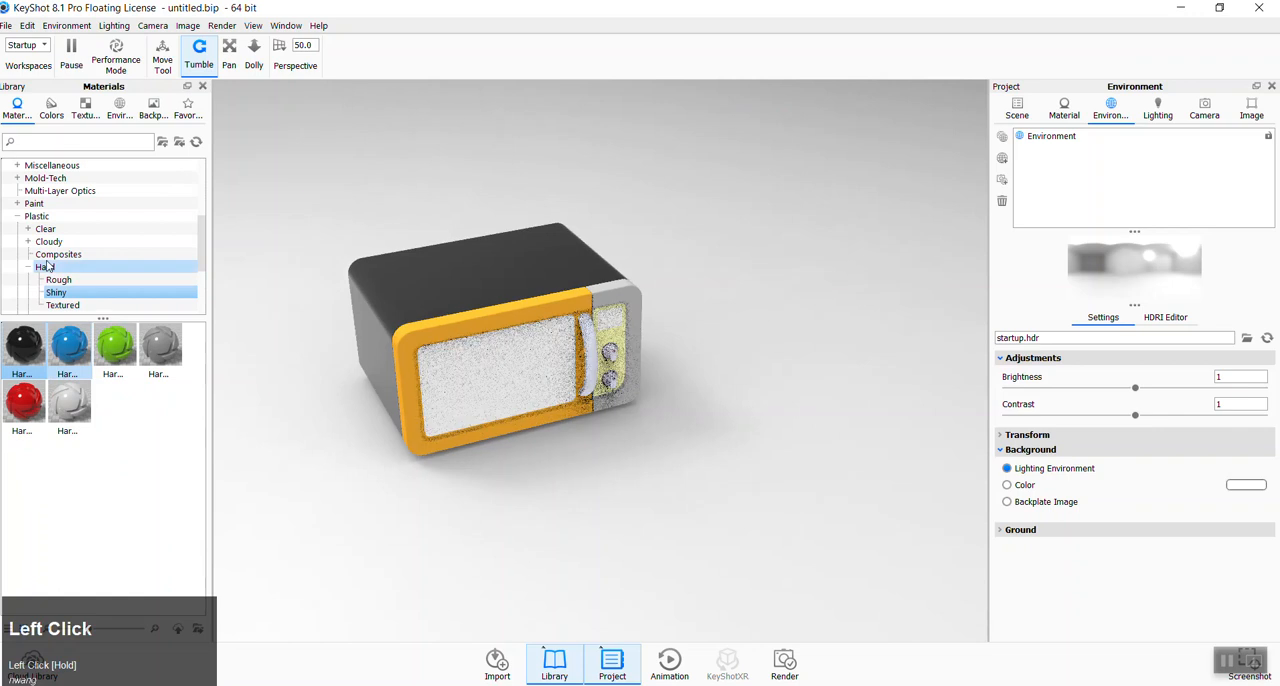
- Apply the black paint from the Shiny paint category to the microwave's body and inspect it from the side
{"action": "left_click", "coordinate": [19, 206]}
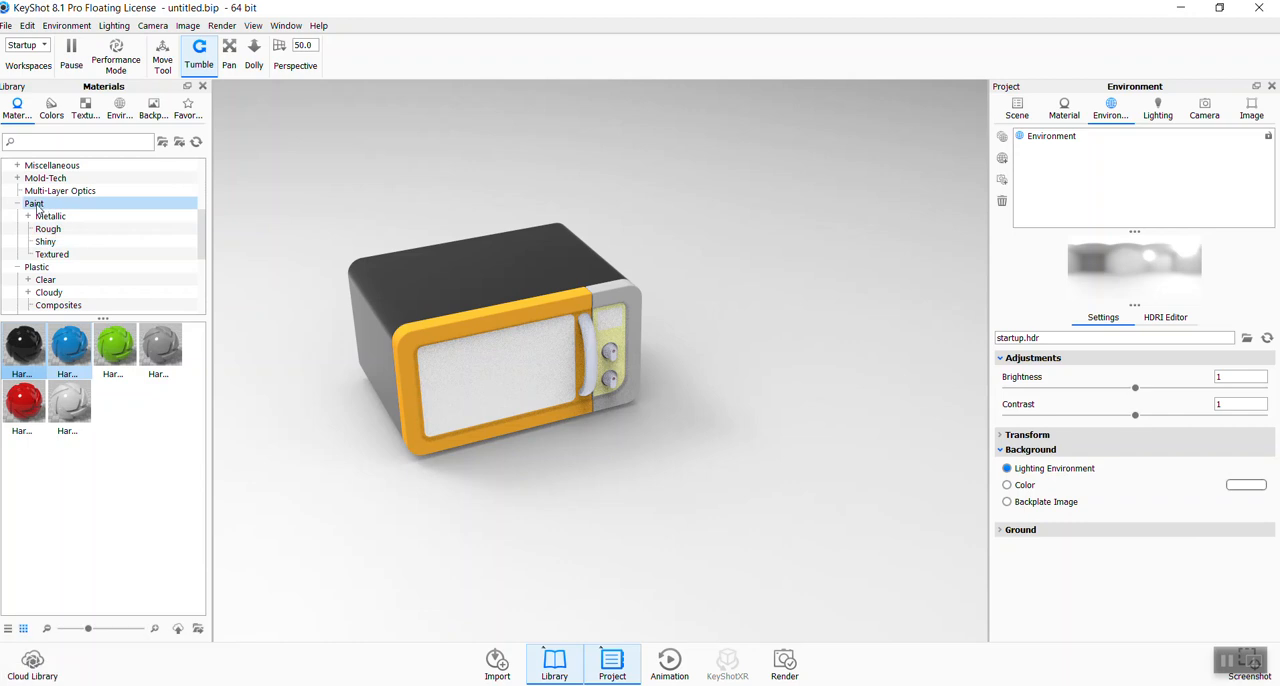
{"action": "left_click", "coordinate": [45, 241]}
{"action": "mouse_move", "coordinate": [24, 345]}
{"action": "left_mouse_down"}
{"action": "mouse_move", "coordinate": [385, 313]}
{"action": "mouse_move", "coordinate": [489, 280]}
{"action": "left_mouse_up"}
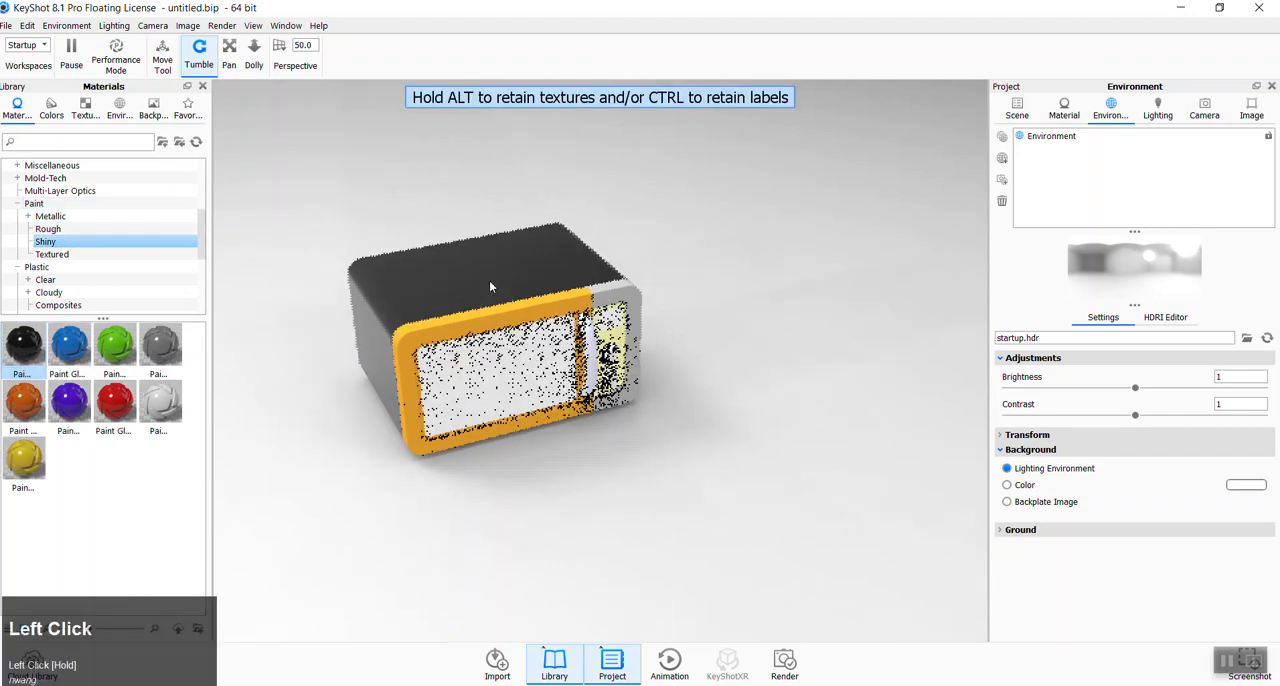
{"action": "left_click", "coordinate": [28, 216]}
{"action": "left_click", "coordinate": [28, 216]}
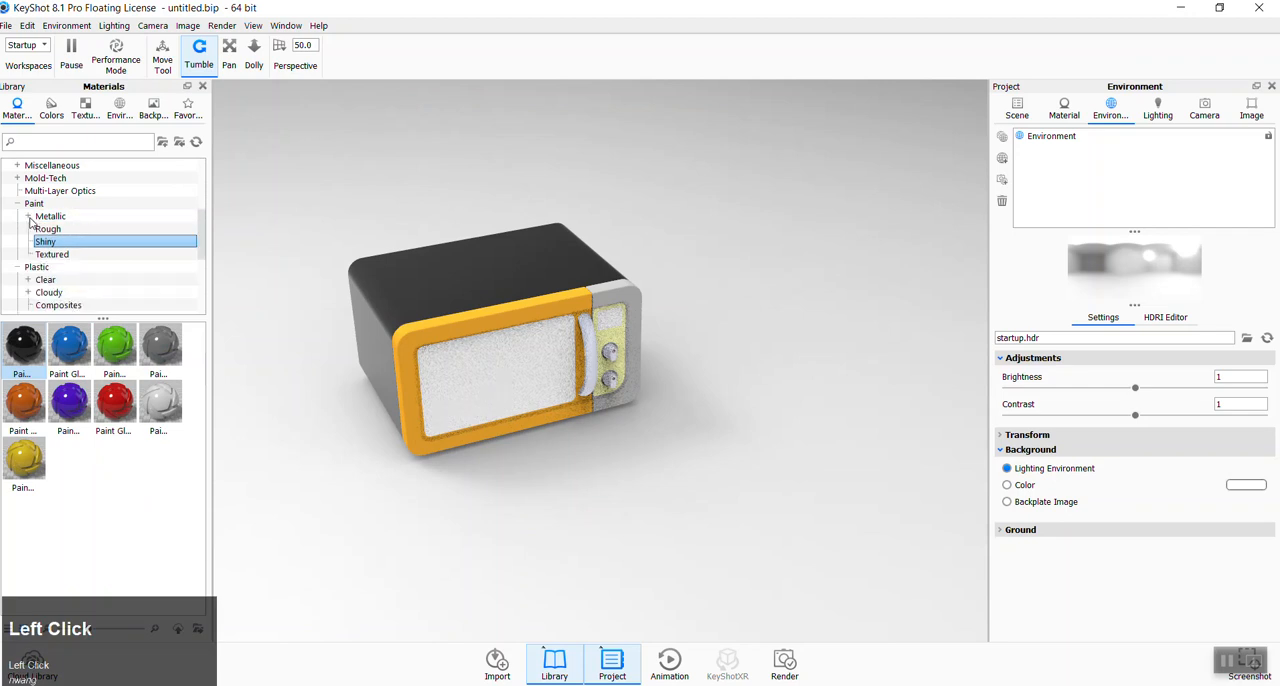
{"action": "scroll", "coordinate": [601, 382], "scroll_direction": "up", "scroll_amount": 2}
{"action": "mouse_move", "coordinate": [678, 429]}
{"action": "left_mouse_down"}
{"action": "mouse_move", "coordinate": [464, 444]}
{"action": "mouse_move", "coordinate": [343, 420]}
{"action": "mouse_move", "coordinate": [361, 409]}
{"action": "left_mouse_up"}
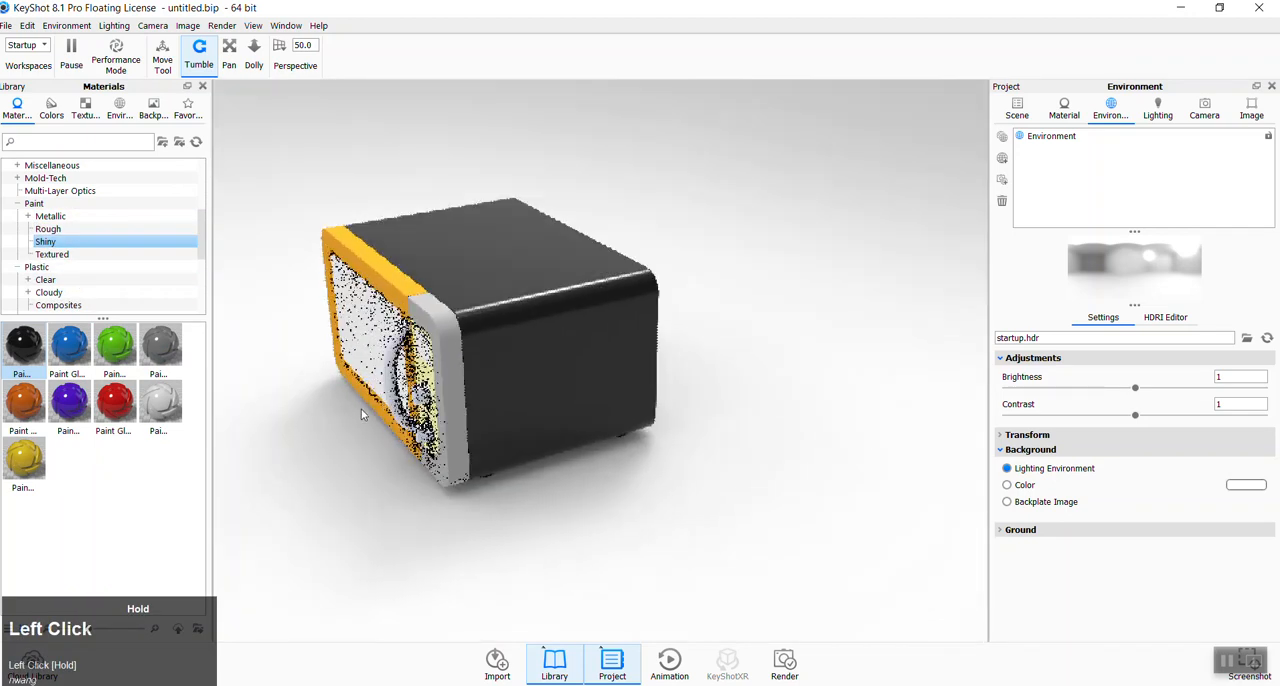
- Apply Hard Shiny Plastic Black to the microwave's body, declining to link it with the duplicate material
{"action": "scroll", "coordinate": [55, 268], "scroll_direction": "down", "scroll_amount": 1}
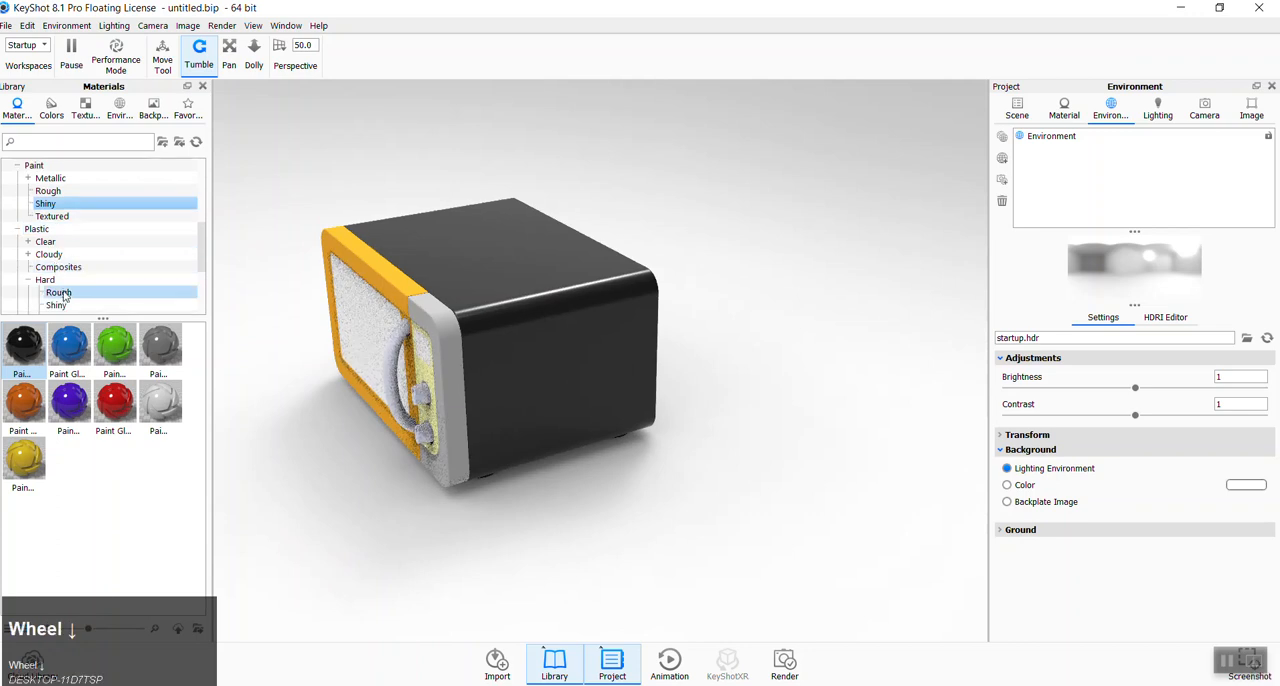
{"action": "left_click", "coordinate": [56, 305]}
{"action": "left_click_drag", "start_coordinate": [23, 345], "coordinate": [590, 375]}
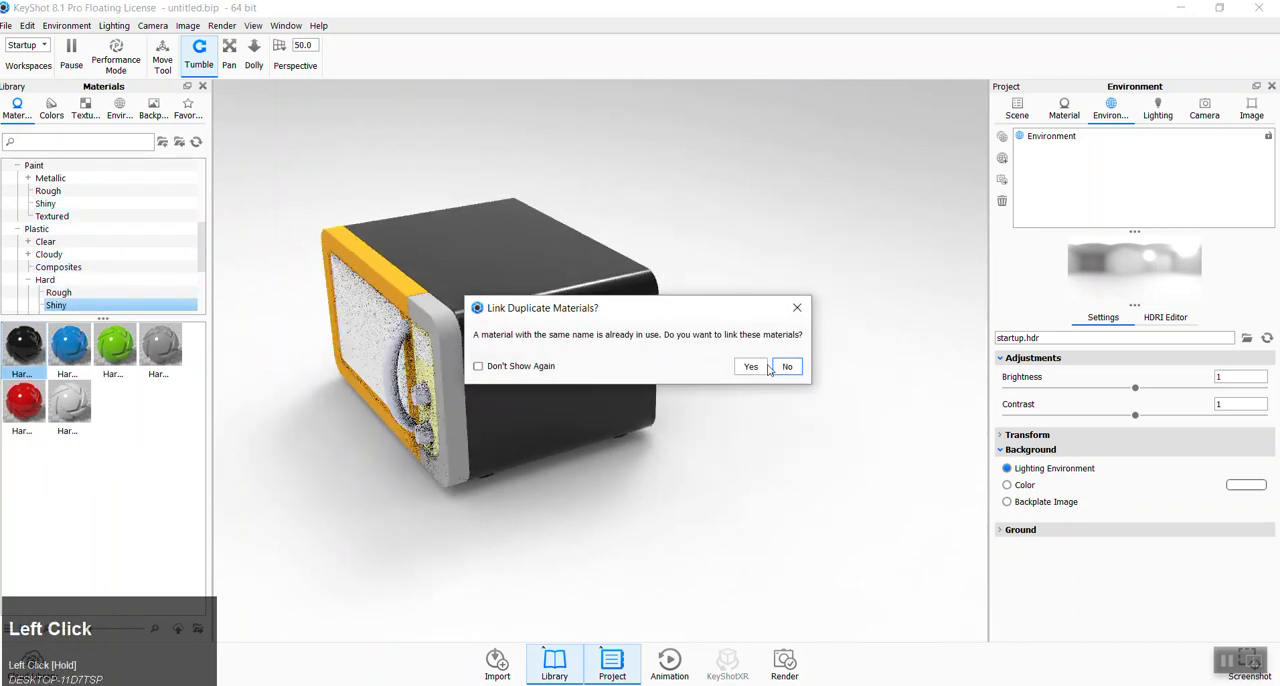
{"action": "left_click", "coordinate": [797, 372]}
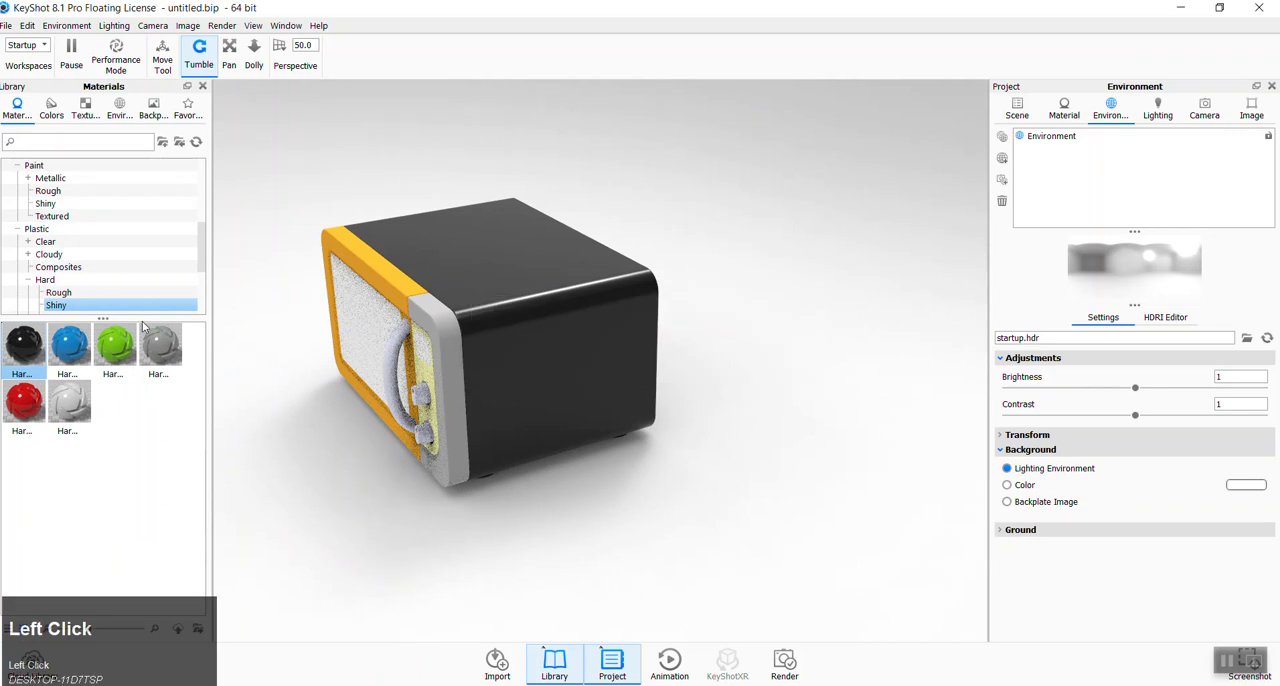
{"action": "scroll", "coordinate": [472, 350], "scroll_direction": "down", "scroll_amount": 3}
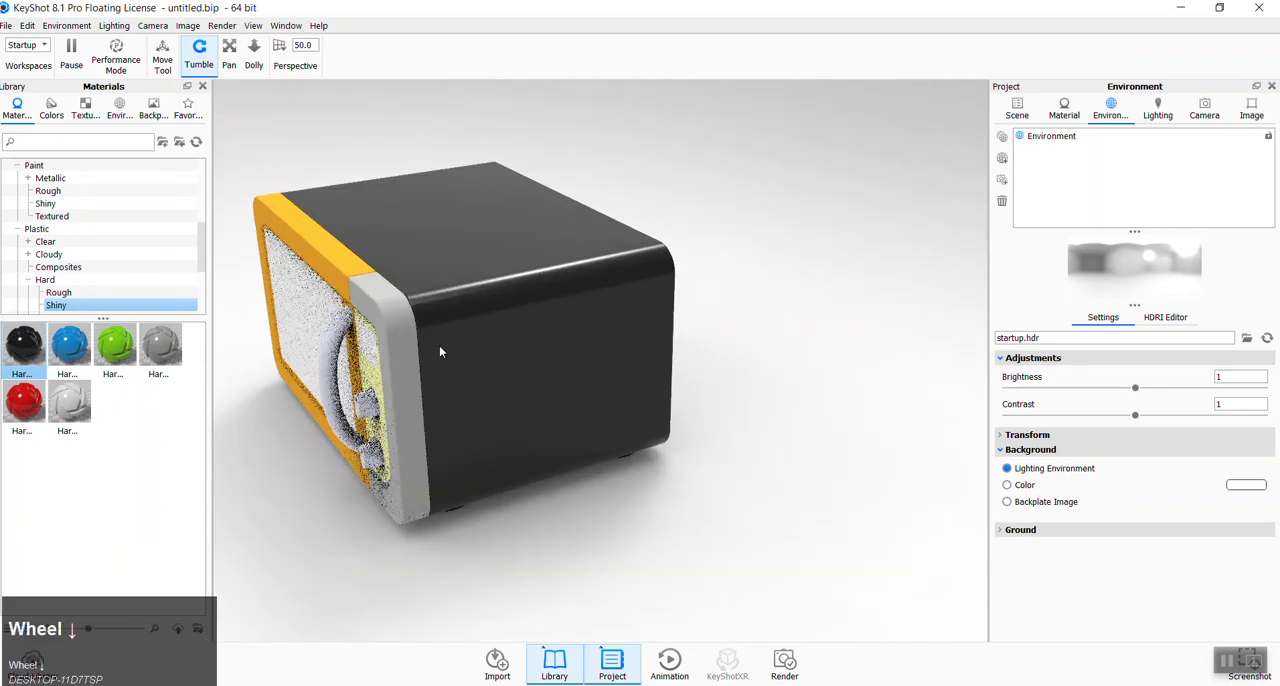
- Apply the black paint from the Shiny paint category to the microwave's outer body, linking it with the duplicate material
{"action": "middle_click_drag", "start_coordinate": [502, 363], "coordinate": [511, 346]}
{"action": "left_click_drag", "start_coordinate": [781, 439], "coordinate": [794, 437]}
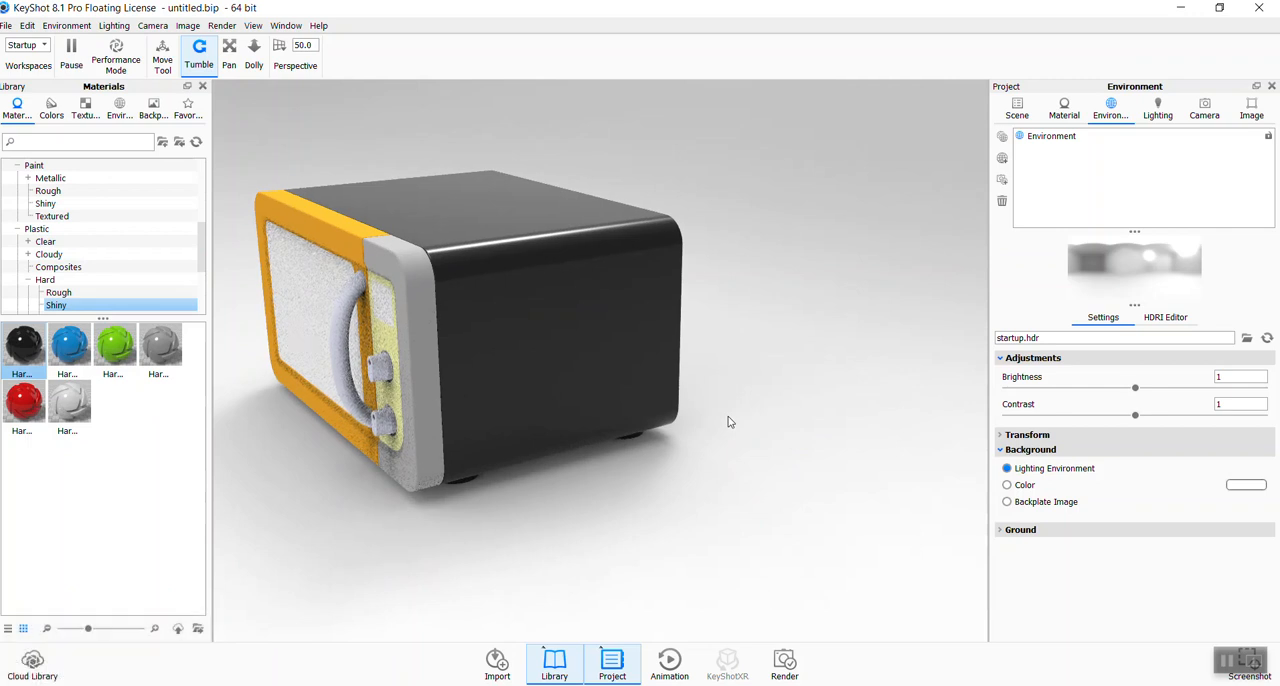
{"action": "left_click", "coordinate": [56, 204]}
{"action": "left_click_drag", "start_coordinate": [24, 345], "coordinate": [503, 358]}
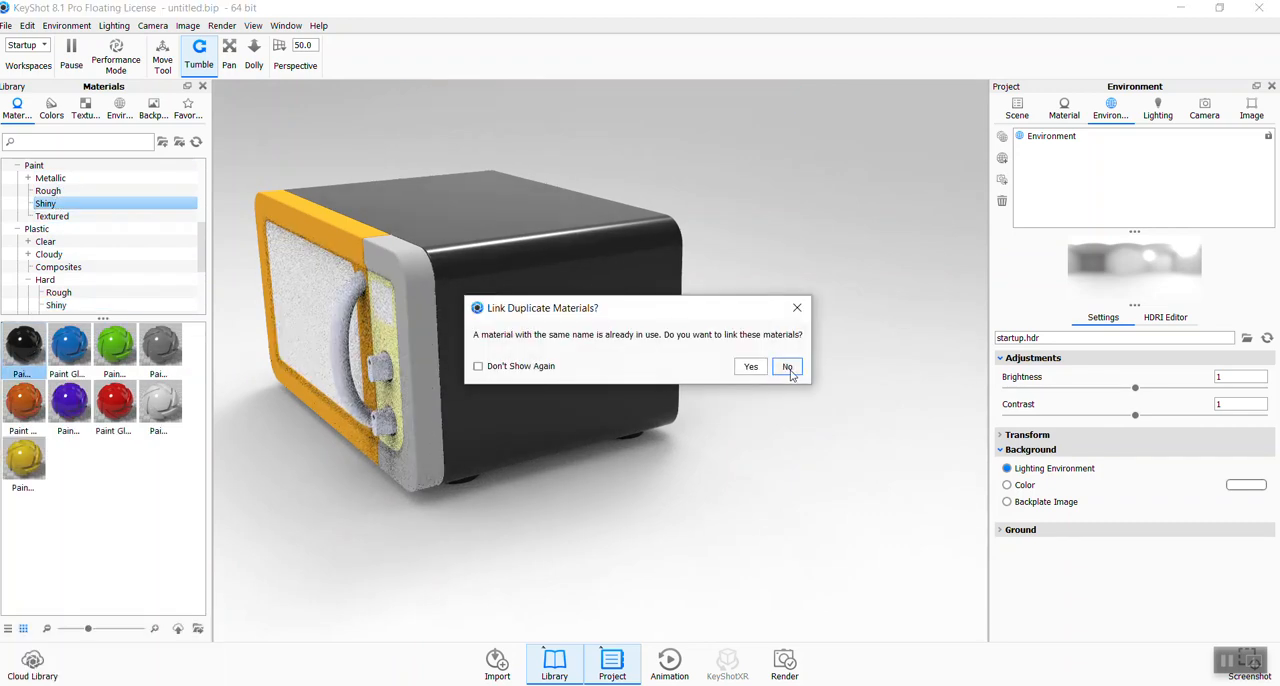
{"action": "left_click", "coordinate": [751, 366]}
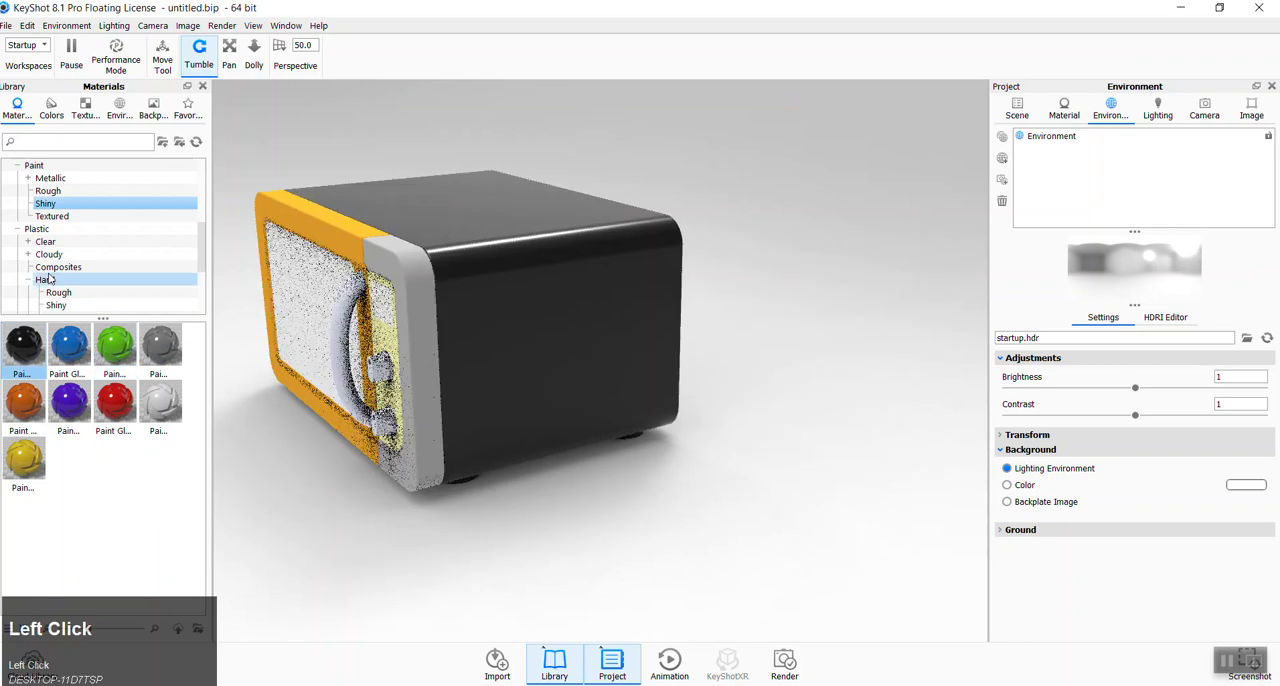
- Apply the black material from the Hard Shiny plastics to the microwave's outer body, accepting the duplicate material link
{"action": "left_click", "coordinate": [56, 305]}
{"action": "left_click_drag", "start_coordinate": [24, 345], "coordinate": [540, 365]}
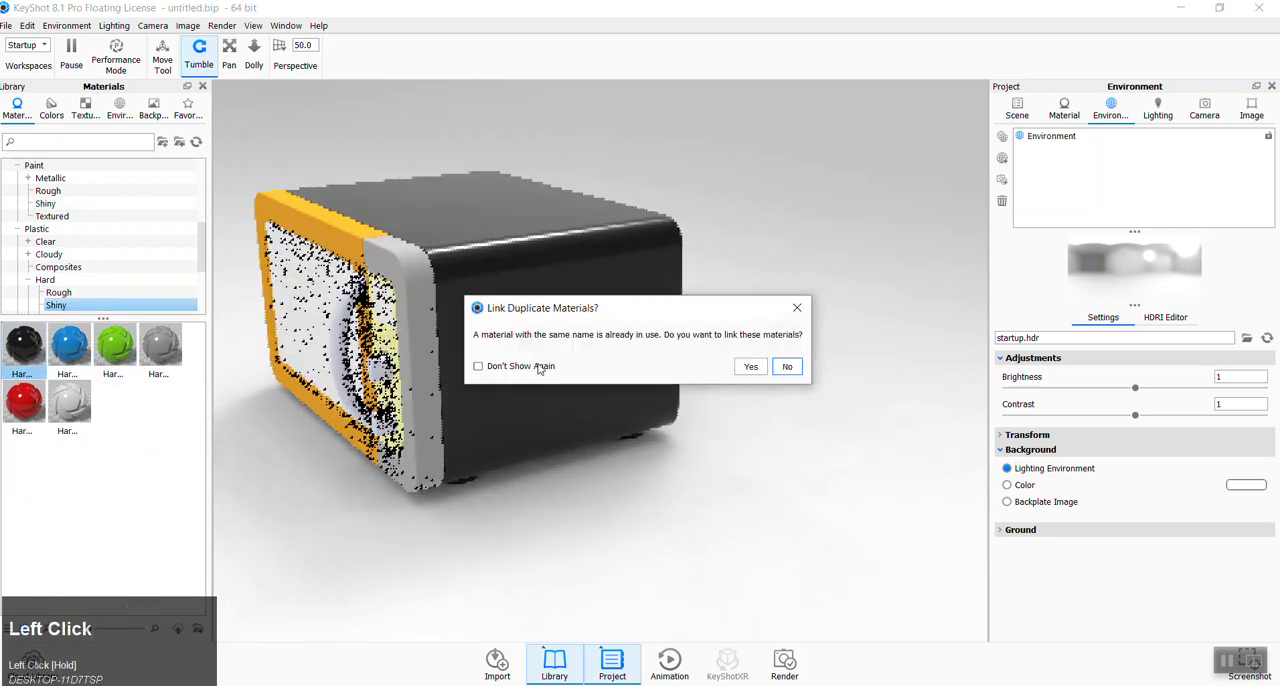
{"action": "left_click", "coordinate": [744, 370]}
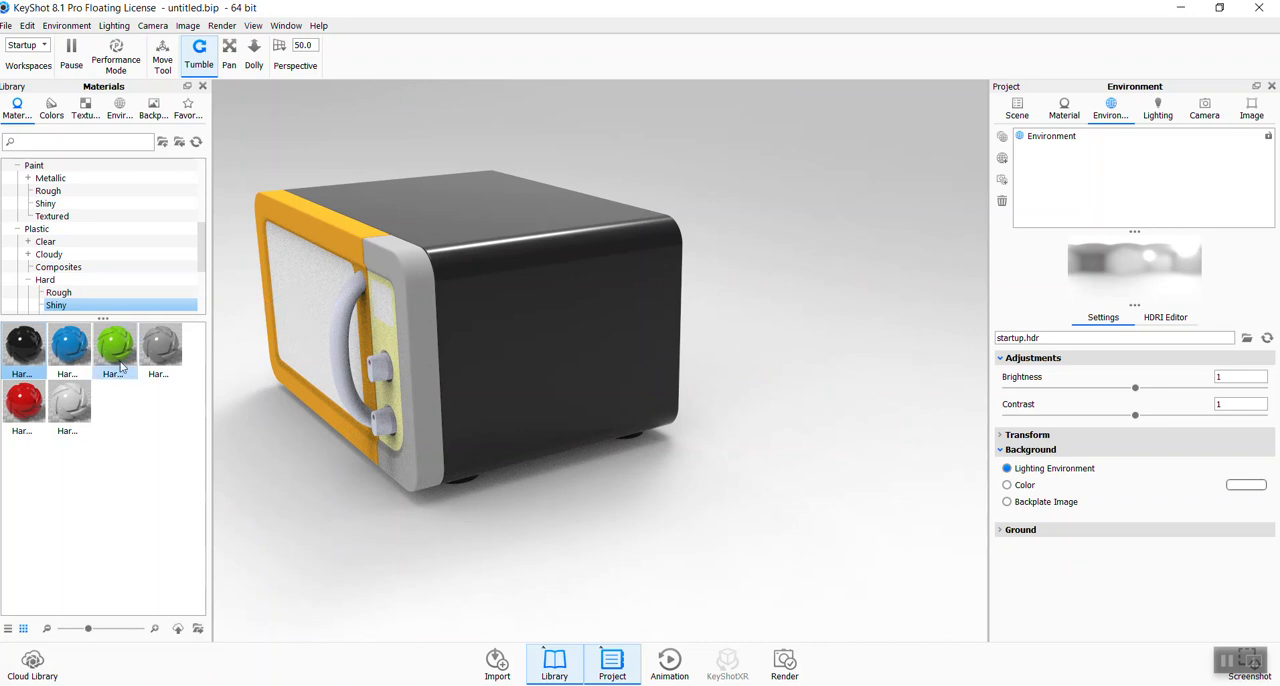
- Apply the white material from the Hard Rough plastics to the handle and control knobs, linking the duplicate materials
{"action": "left_click", "coordinate": [60, 292]}
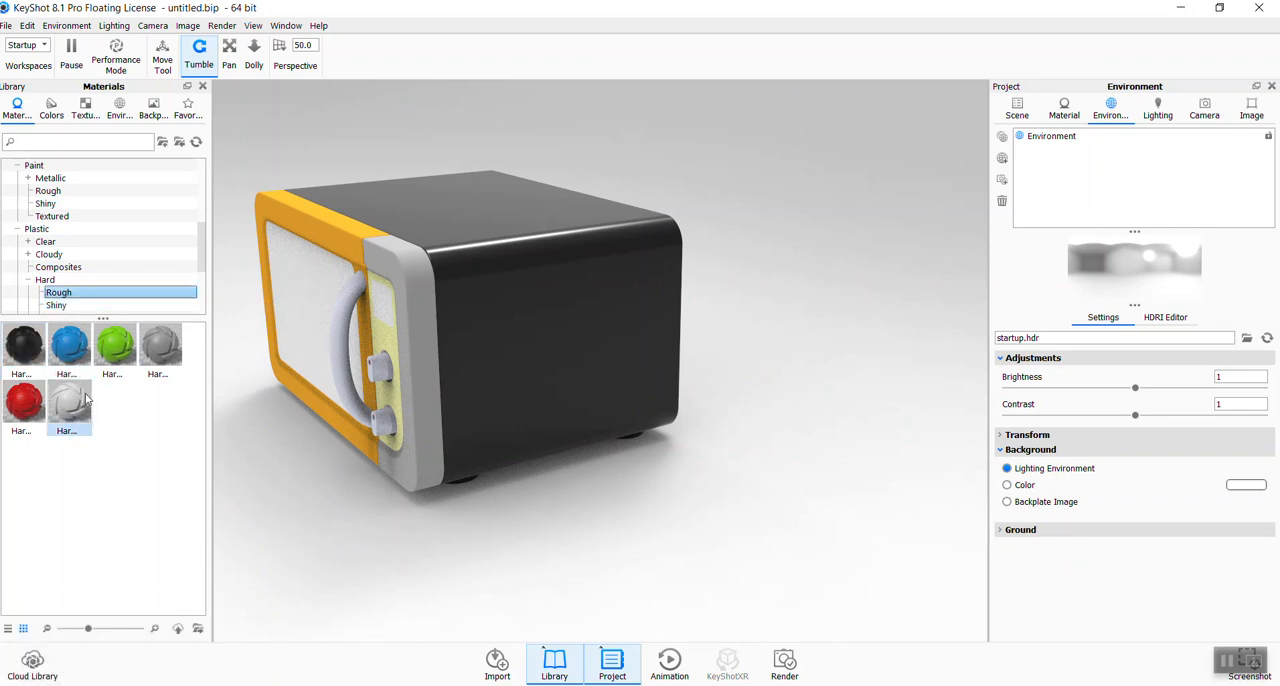
{"action": "left_click_drag", "start_coordinate": [68, 404], "coordinate": [386, 374]}
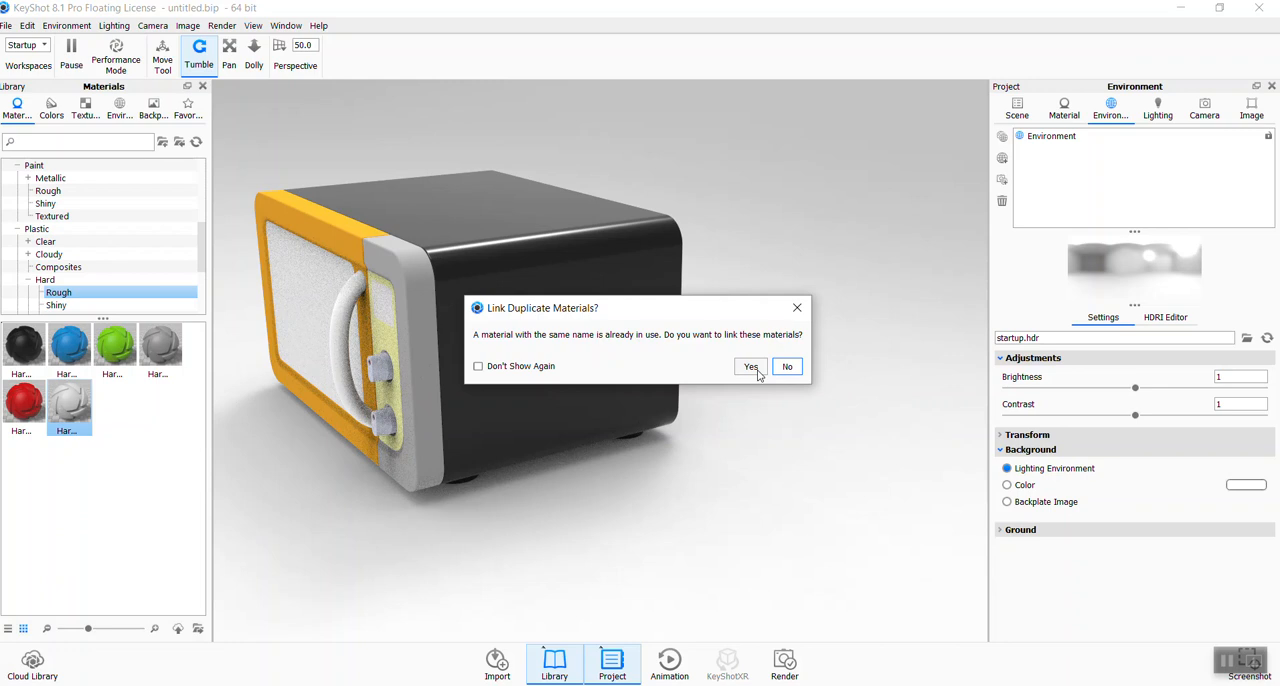
{"action": "left_click", "coordinate": [757, 372]}
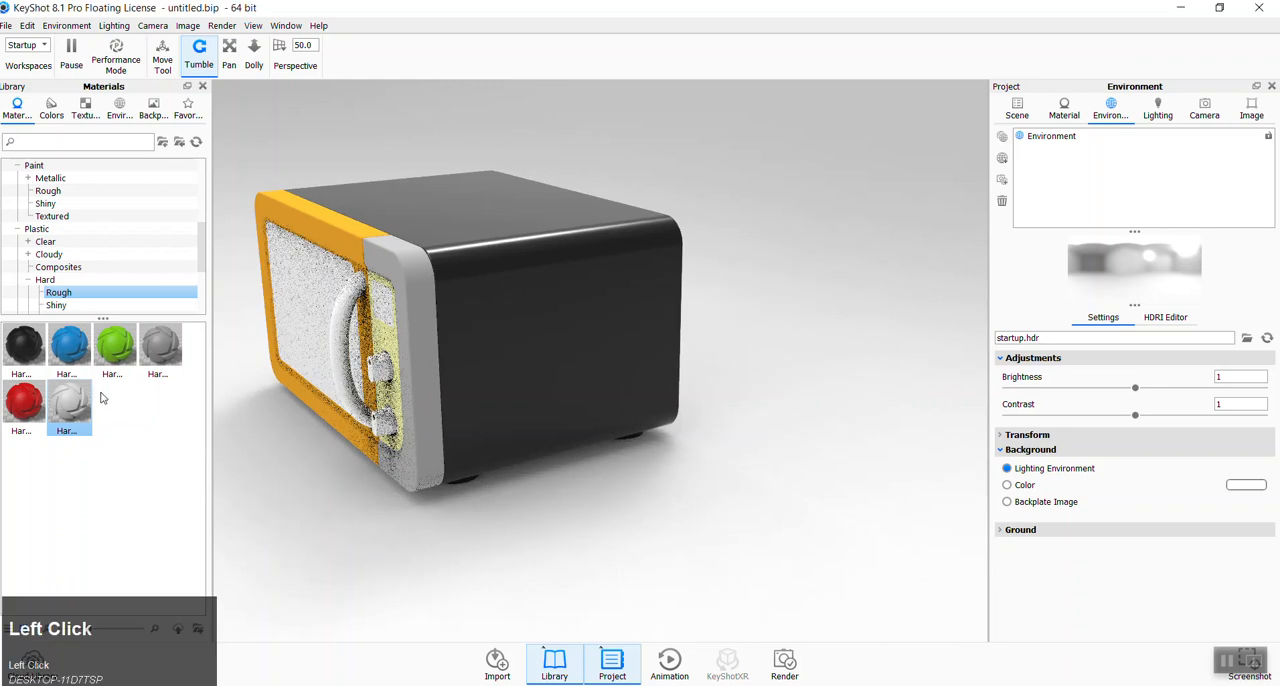
- Apply the green hard rough plastic to the linked handle and knobs and view the microwave from the front
{"action": "left_click_drag", "start_coordinate": [115, 345], "coordinate": [379, 426]}
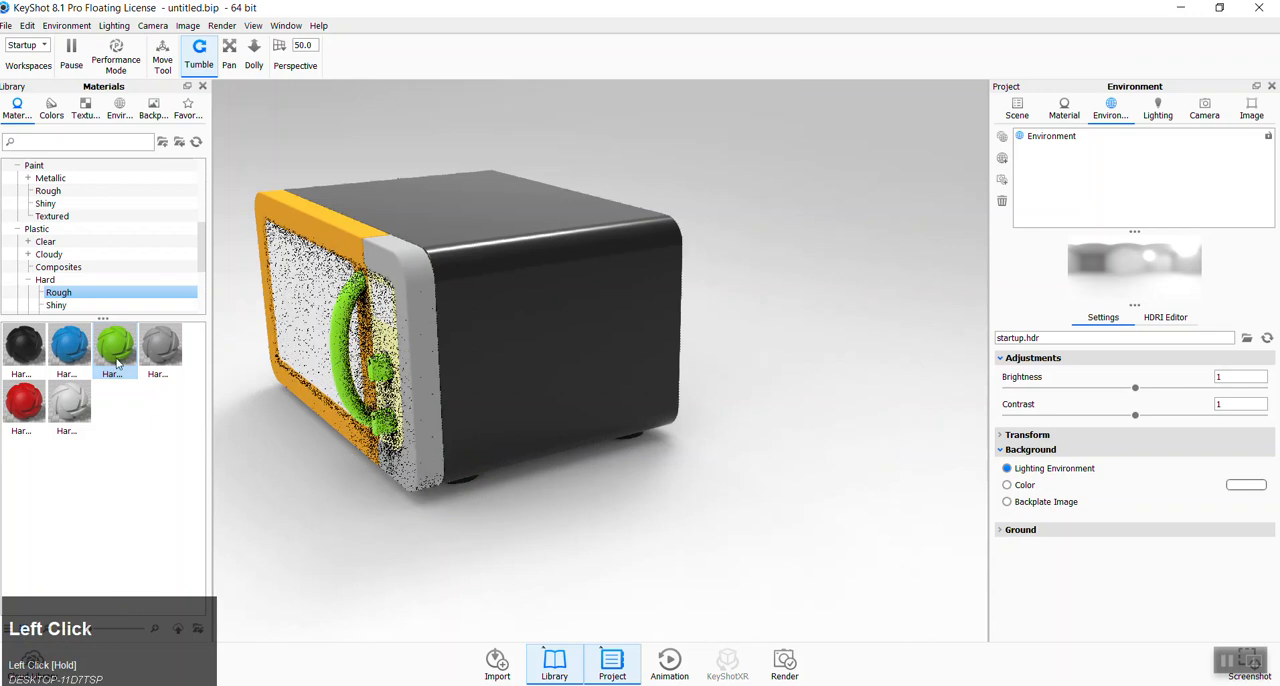
{"action": "scroll", "coordinate": [422, 399], "scroll_direction": "up", "scroll_amount": 3}
{"action": "left_click_drag", "start_coordinate": [422, 399], "coordinate": [640, 471]}
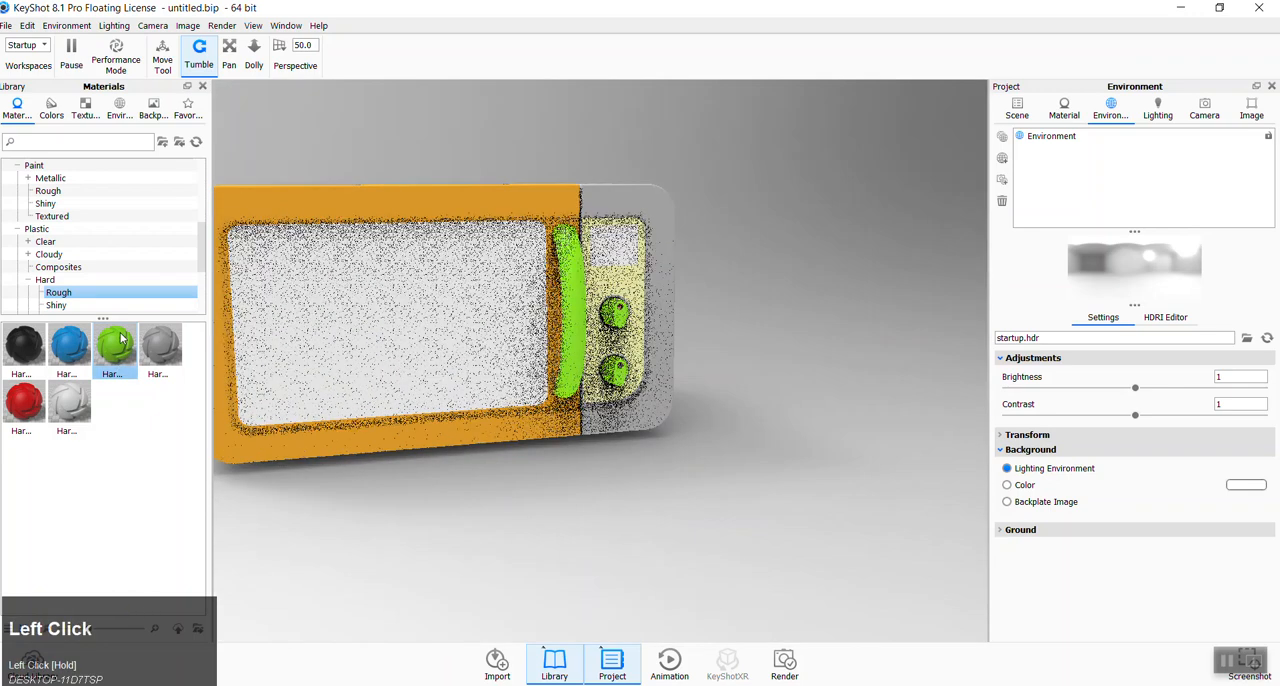
- Apply the blue hard rough plastic to the linked door handle and control knobs
{"action": "left_click_drag", "start_coordinate": [70, 345], "coordinate": [575, 319]}
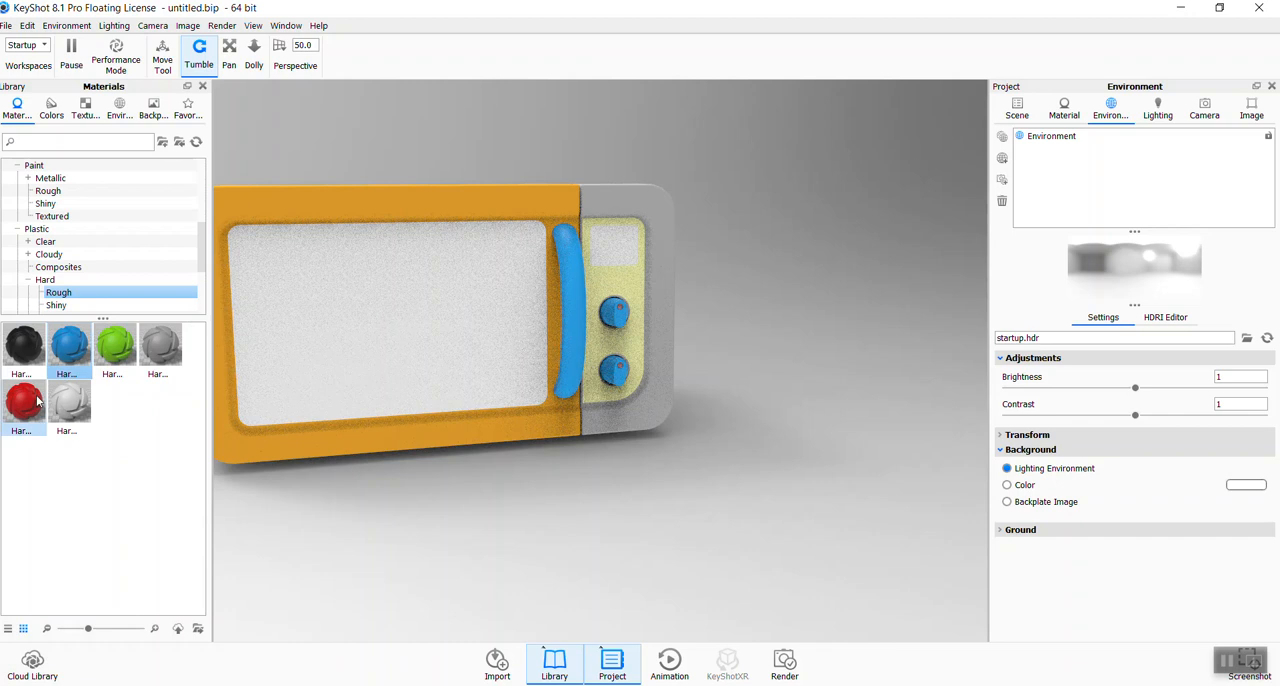
{"action": "left_click", "coordinate": [77, 410]}
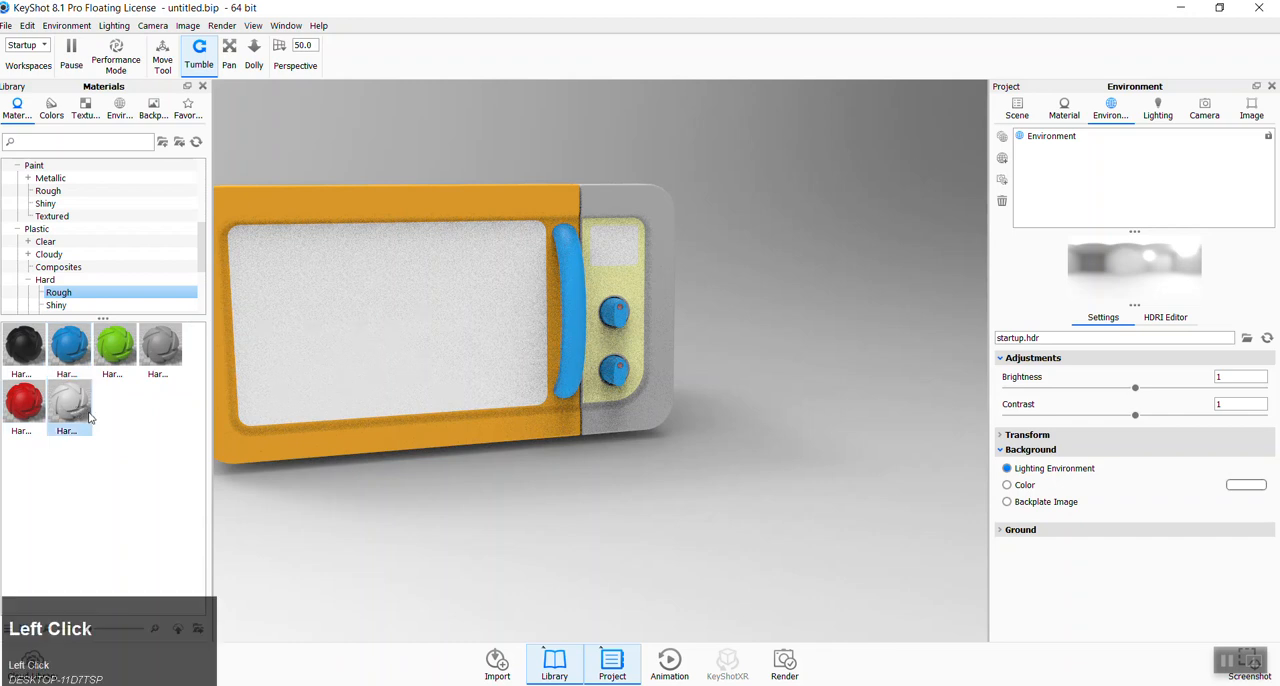
{"action": "middle_click", "coordinate": [763, 342]}
{"action": "left_click_drag", "start_coordinate": [763, 342], "coordinate": [490, 285]}
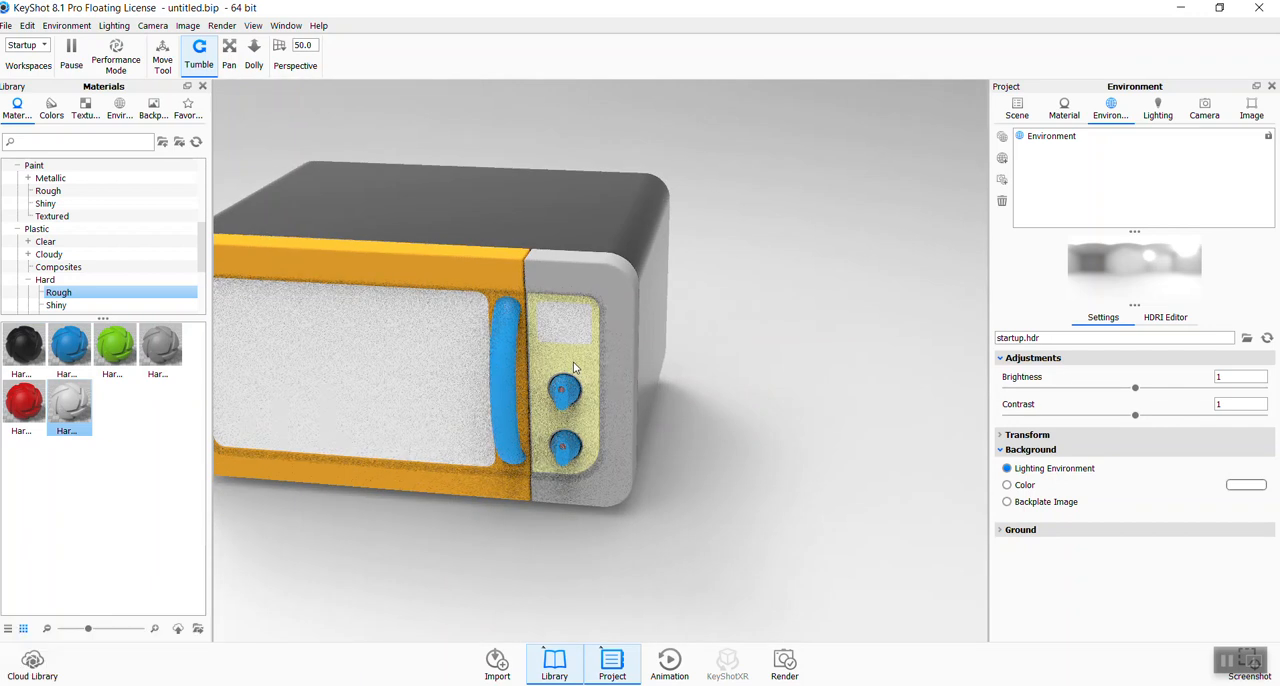
- Apply the black hard shiny plastic to the control panel behind the knobs, declining to link it with the duplicate material
{"action": "left_click", "coordinate": [58, 305]}
{"action": "left_click_drag", "start_coordinate": [24, 345], "coordinate": [575, 360]}
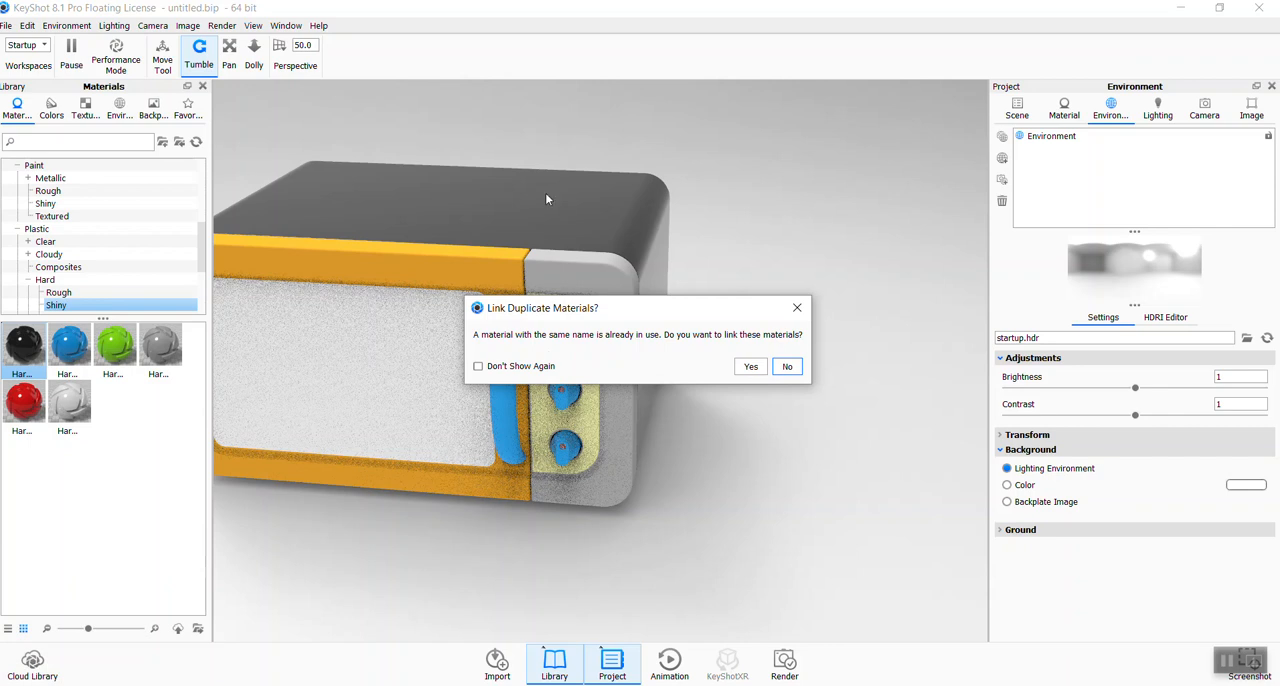
{"action": "left_click", "coordinate": [789, 368]}
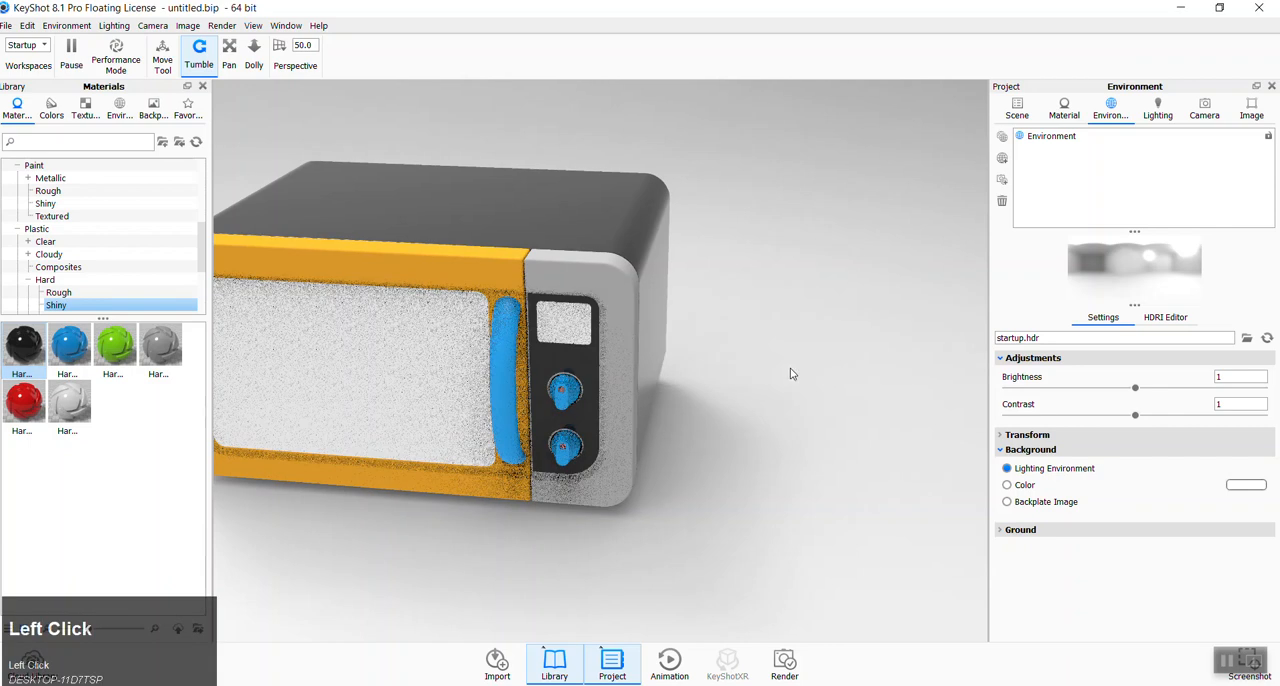
{"action": "scroll", "coordinate": [620, 412], "scroll_direction": "down", "scroll_amount": 5}
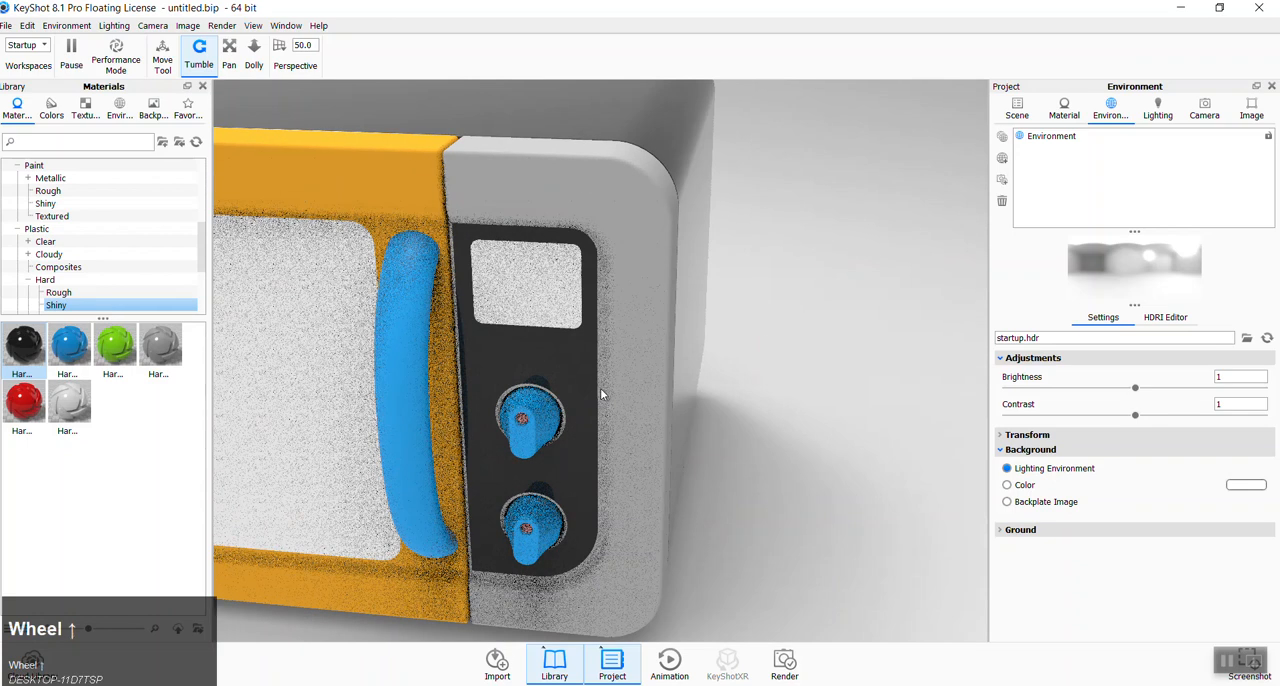
{"action": "scroll", "coordinate": [600, 388], "scroll_direction": "up", "scroll_amount": 5}
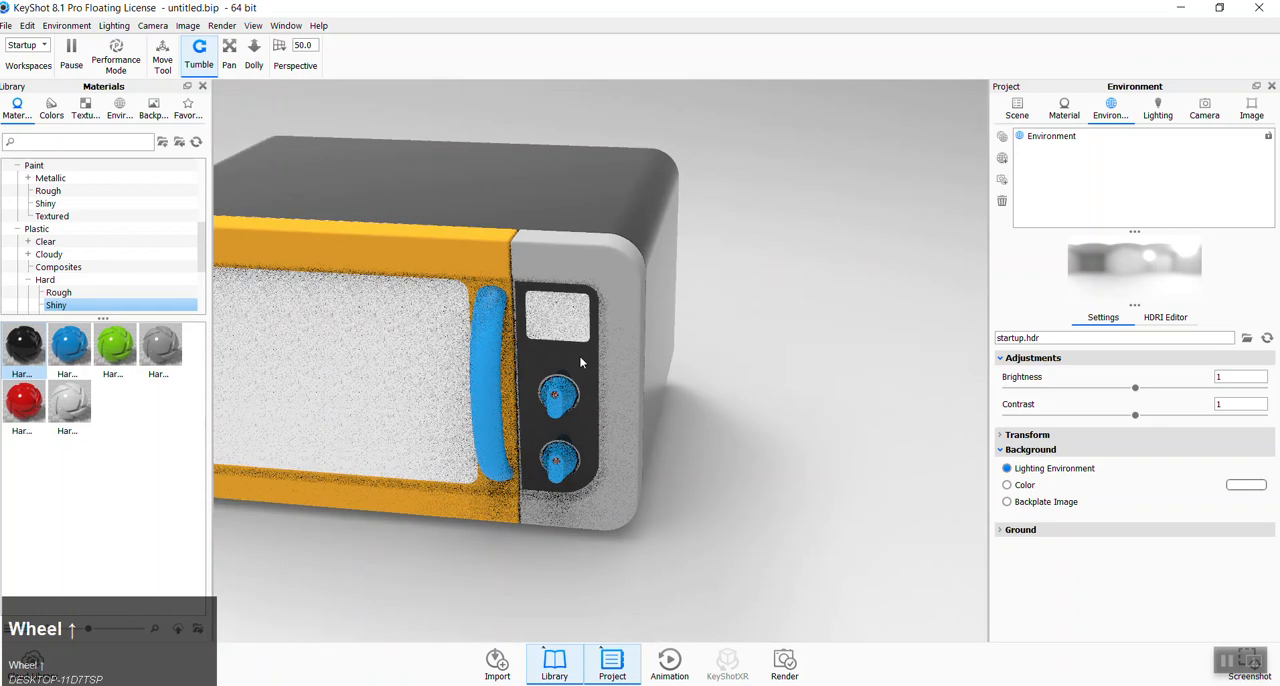
{"action": "right_click", "coordinate": [579, 355]}
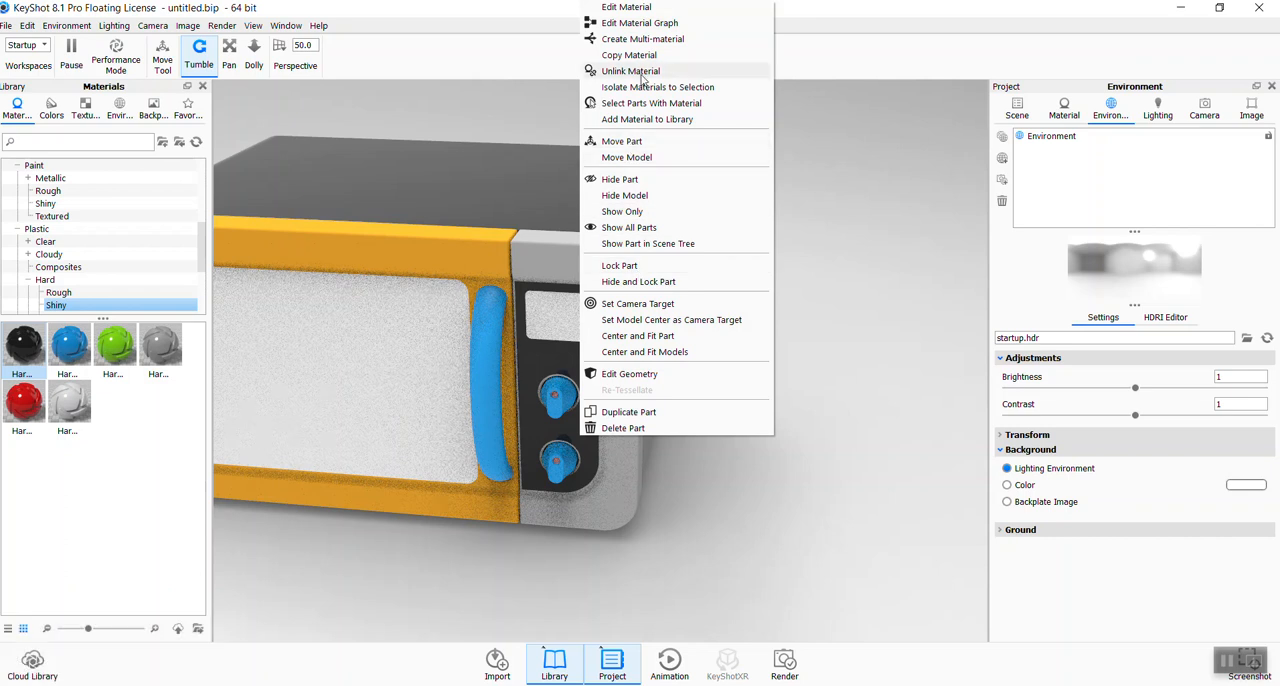
{"action": "left_click", "coordinate": [737, 455]}
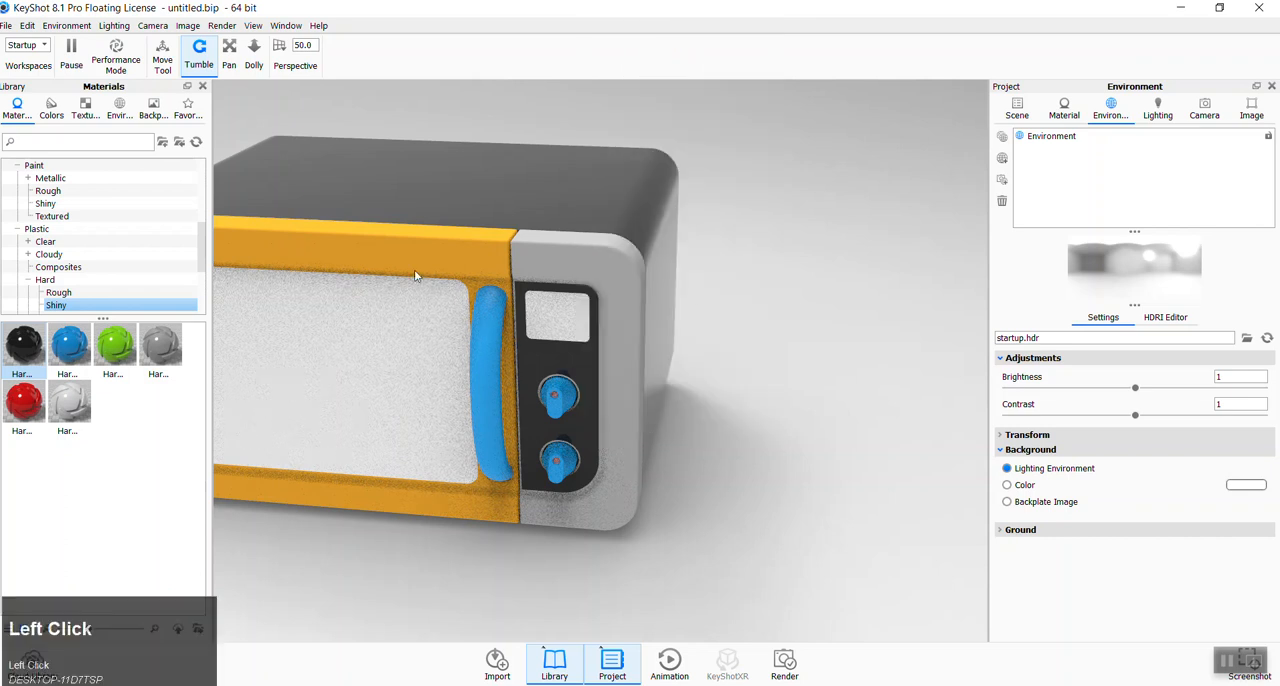
- Apply the first Stainless Steel metal to the door frame and the frame around the control panel, linking the duplicate materials
{"action": "scroll", "coordinate": [91, 286], "scroll_direction": "up", "scroll_amount": 3}
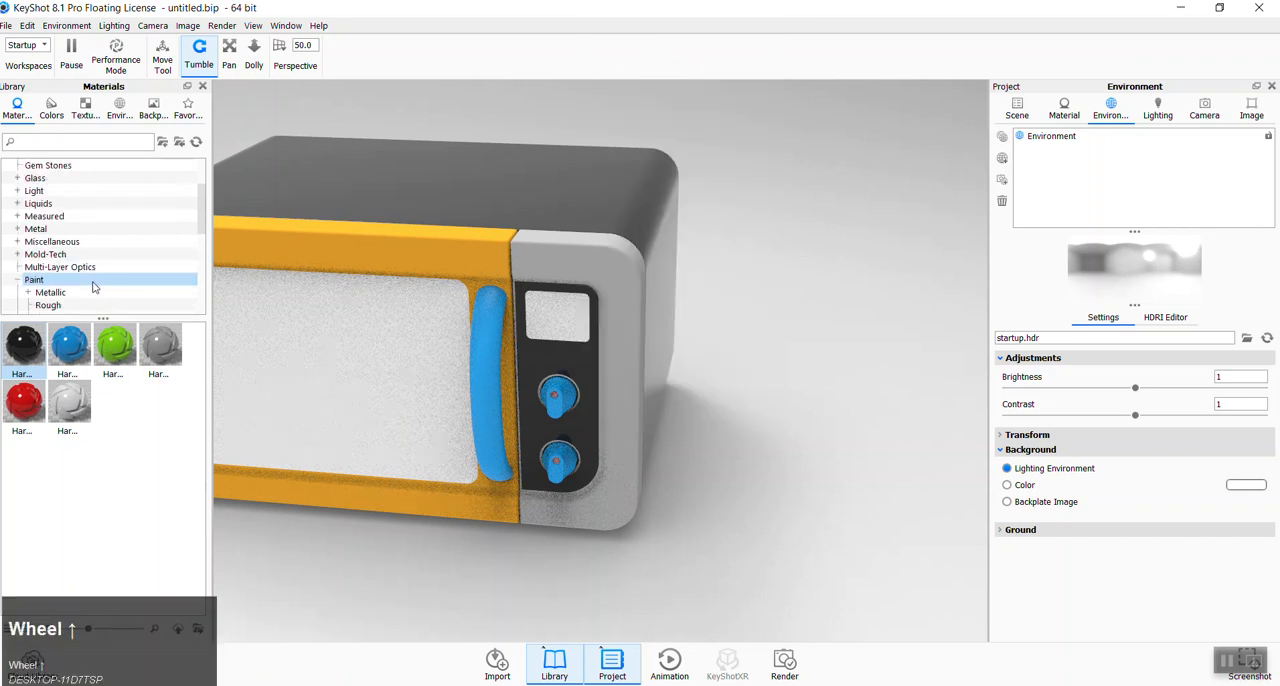
{"action": "left_click", "coordinate": [17, 229]}
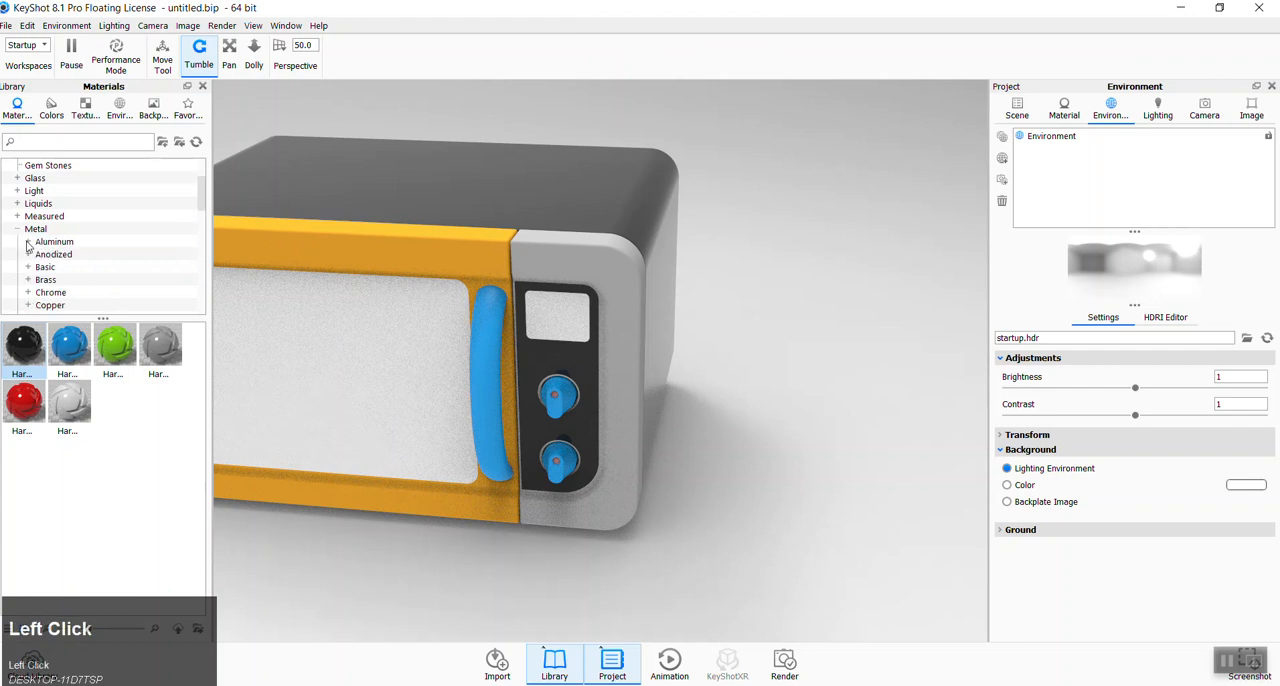
{"action": "left_click", "coordinate": [27, 243]}
{"action": "left_click", "coordinate": [55, 254]}
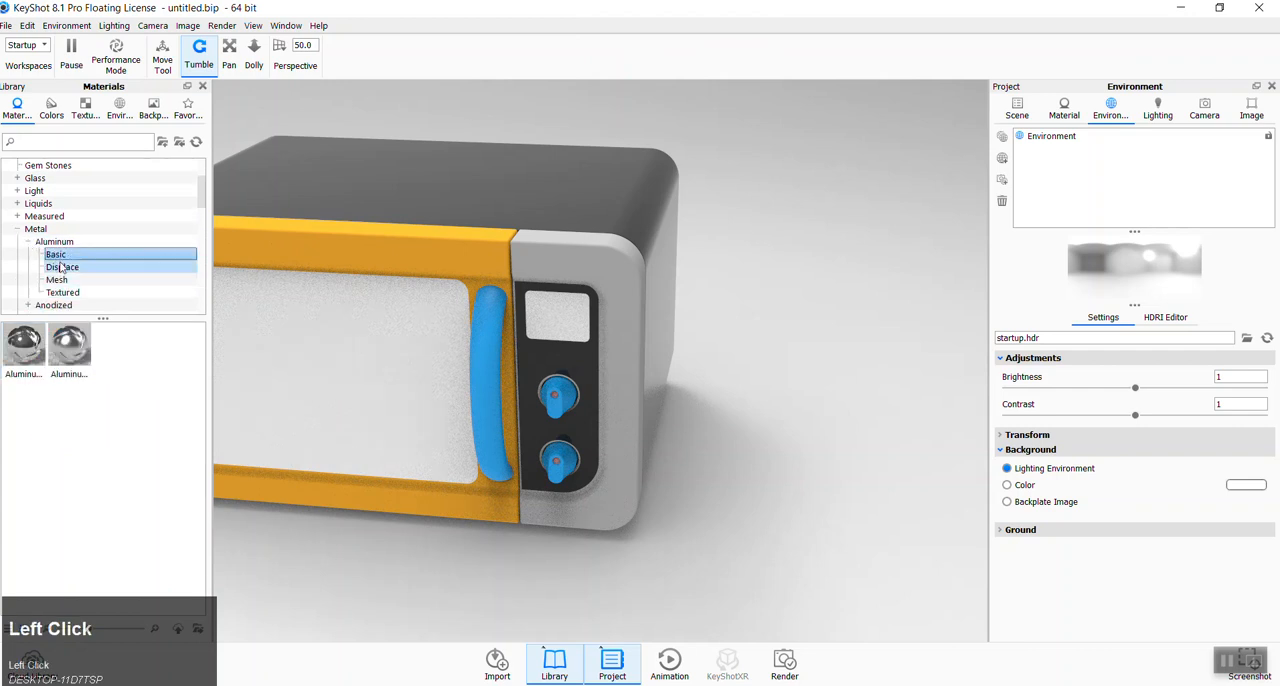
{"action": "left_click", "coordinate": [52, 243]}
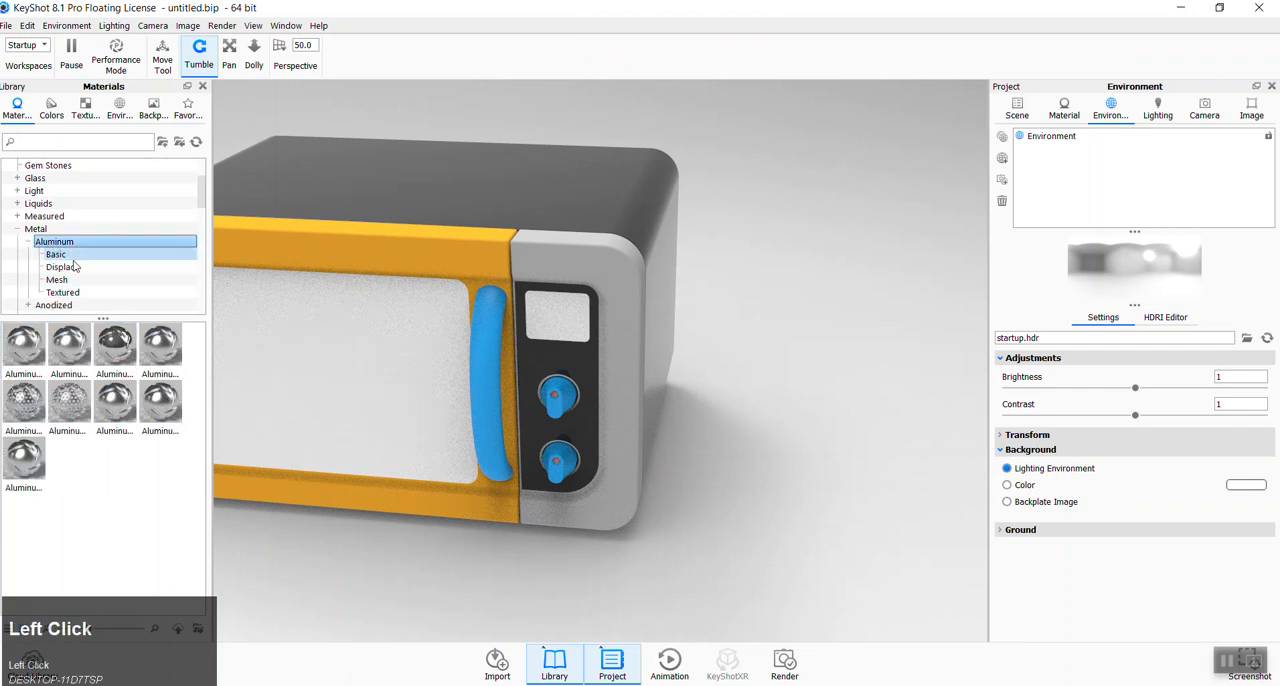
{"action": "scroll", "coordinate": [46, 289], "scroll_direction": "down", "scroll_amount": 1}
{"action": "scroll", "coordinate": [60, 288], "scroll_direction": "down", "scroll_amount": 3}
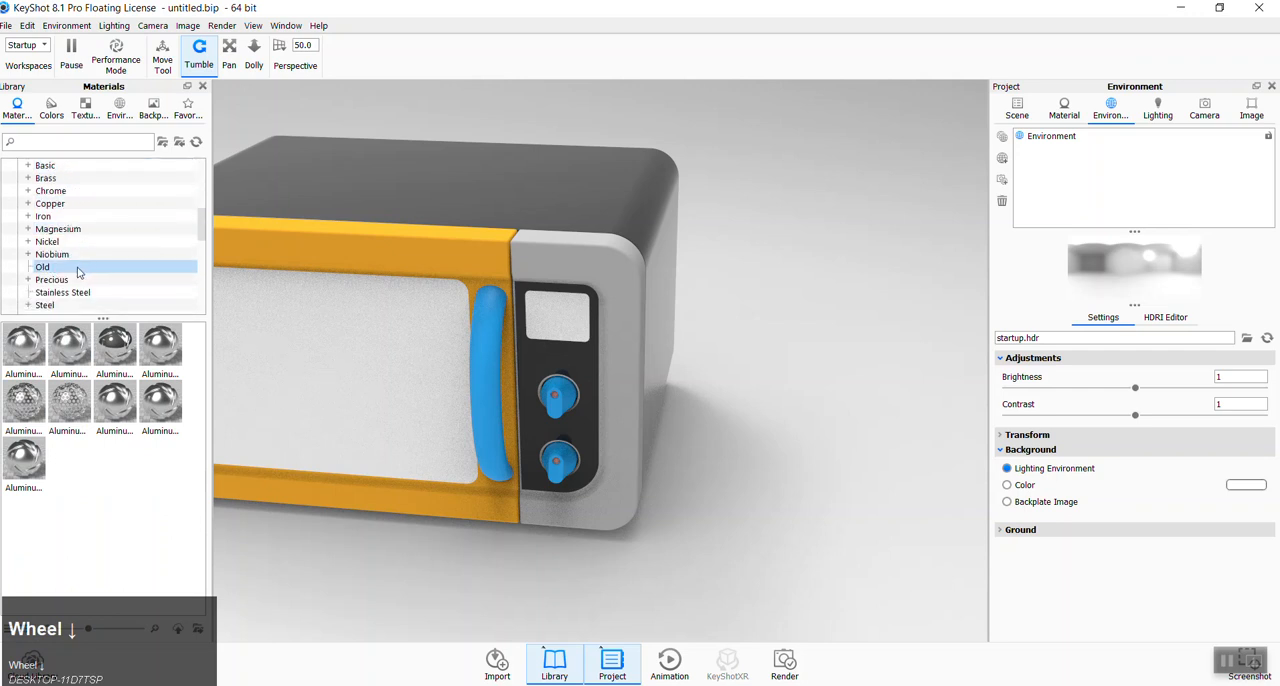
{"action": "left_click", "coordinate": [60, 292]}
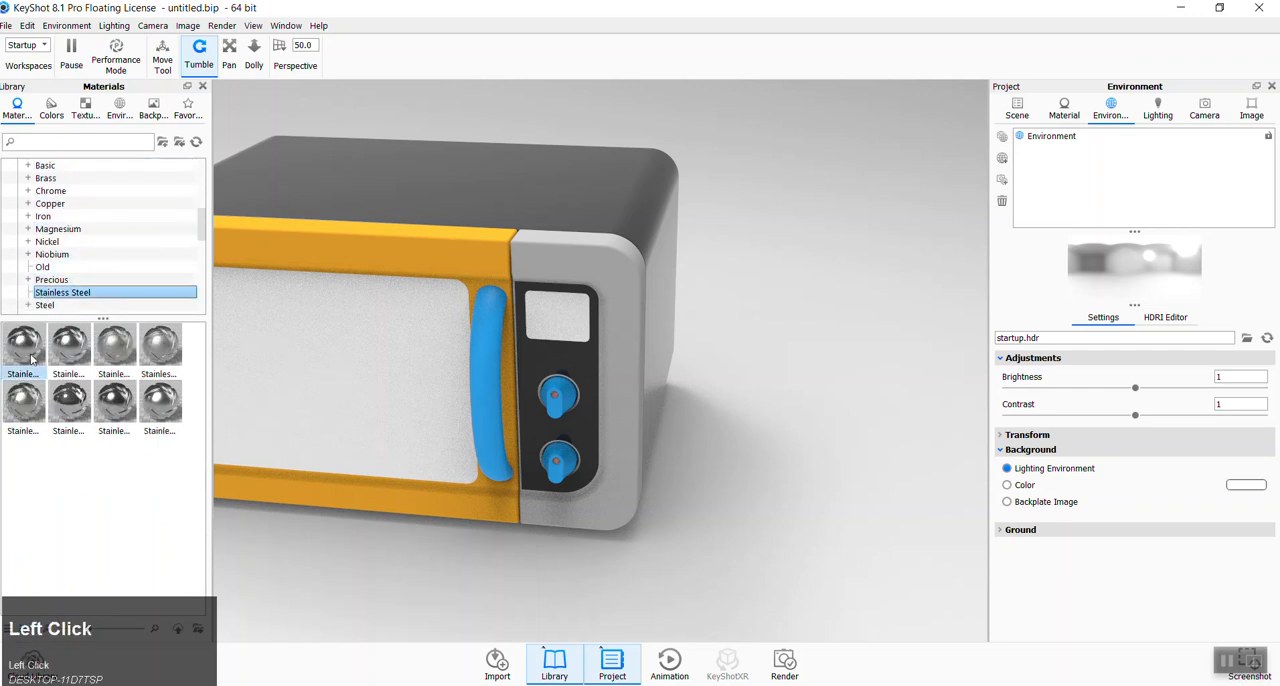
{"action": "left_click_drag", "start_coordinate": [31, 358], "coordinate": [424, 256]}
{"action": "left_click_drag", "start_coordinate": [22, 345], "coordinate": [611, 358]}
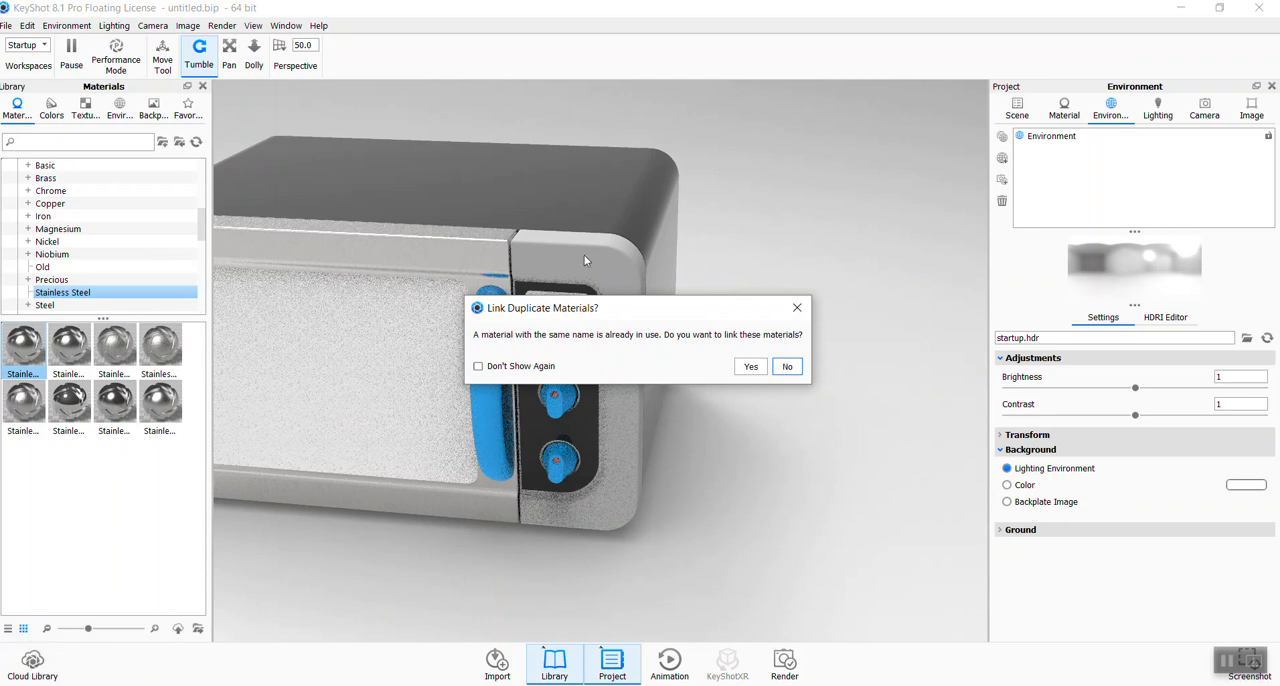
{"action": "left_click", "coordinate": [746, 366]}
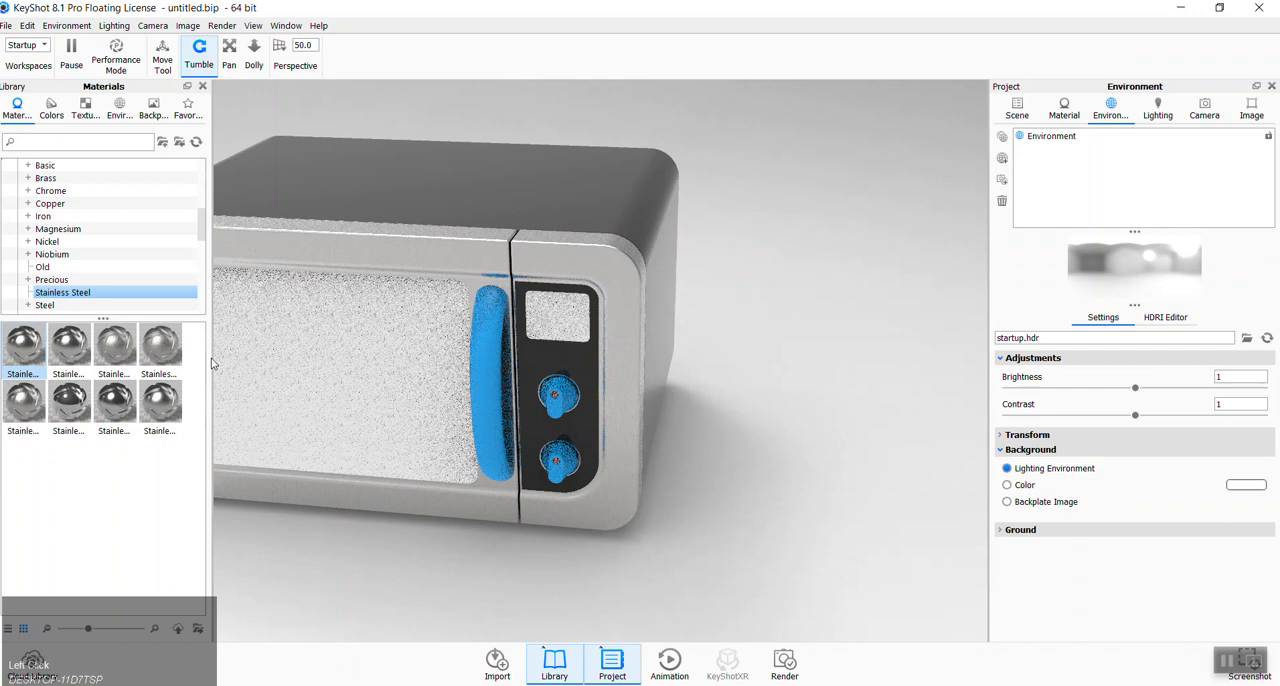
- Apply the silver Silva_745 paint from Axalta Paint's Hot Hues to the linked door and control panel frames
{"action": "scroll", "coordinate": [199, 243], "scroll_direction": "up", "scroll_amount": 5}
{"action": "left_click", "coordinate": [36, 203]}
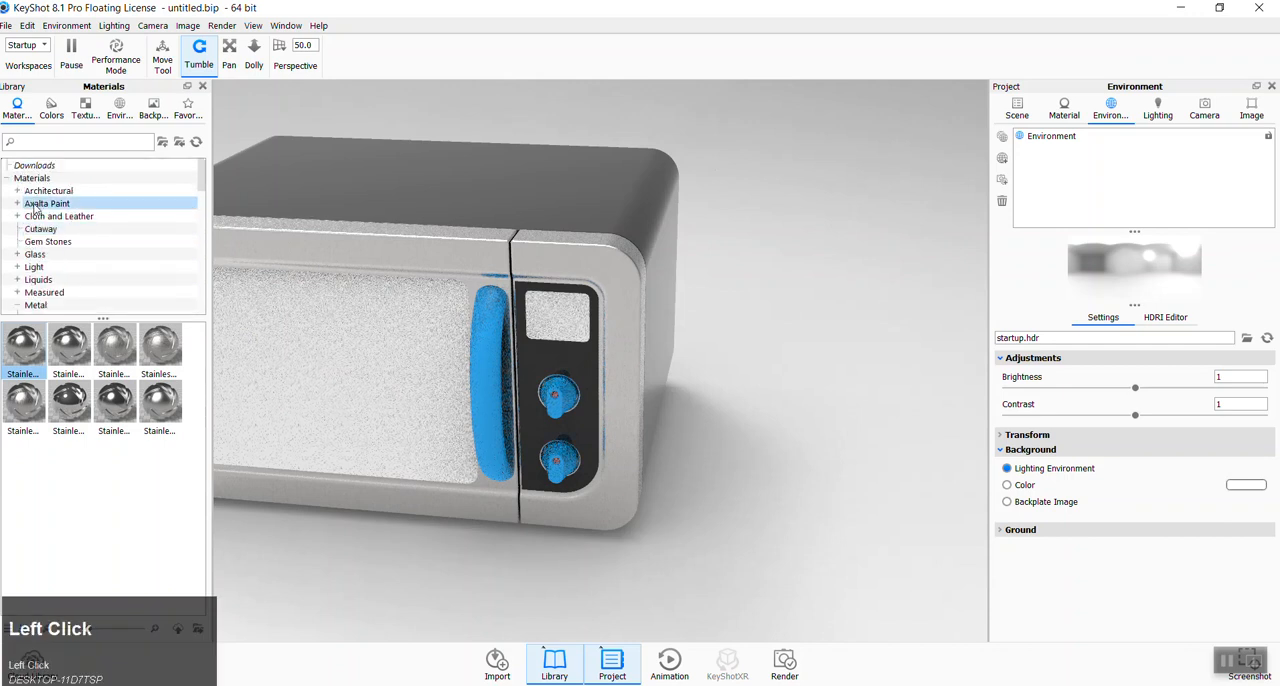
{"action": "left_click", "coordinate": [17, 204]}
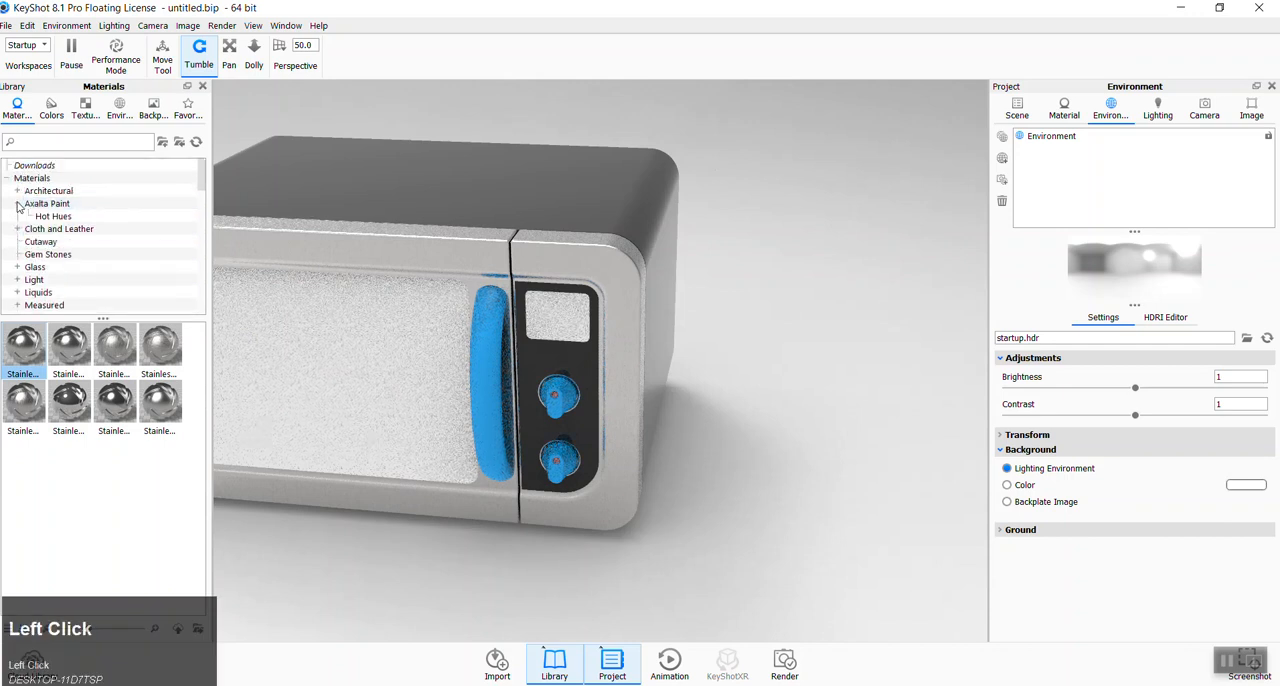
{"action": "left_click", "coordinate": [50, 216]}
{"action": "scroll", "coordinate": [127, 415], "scroll_direction": "down", "scroll_amount": 5}
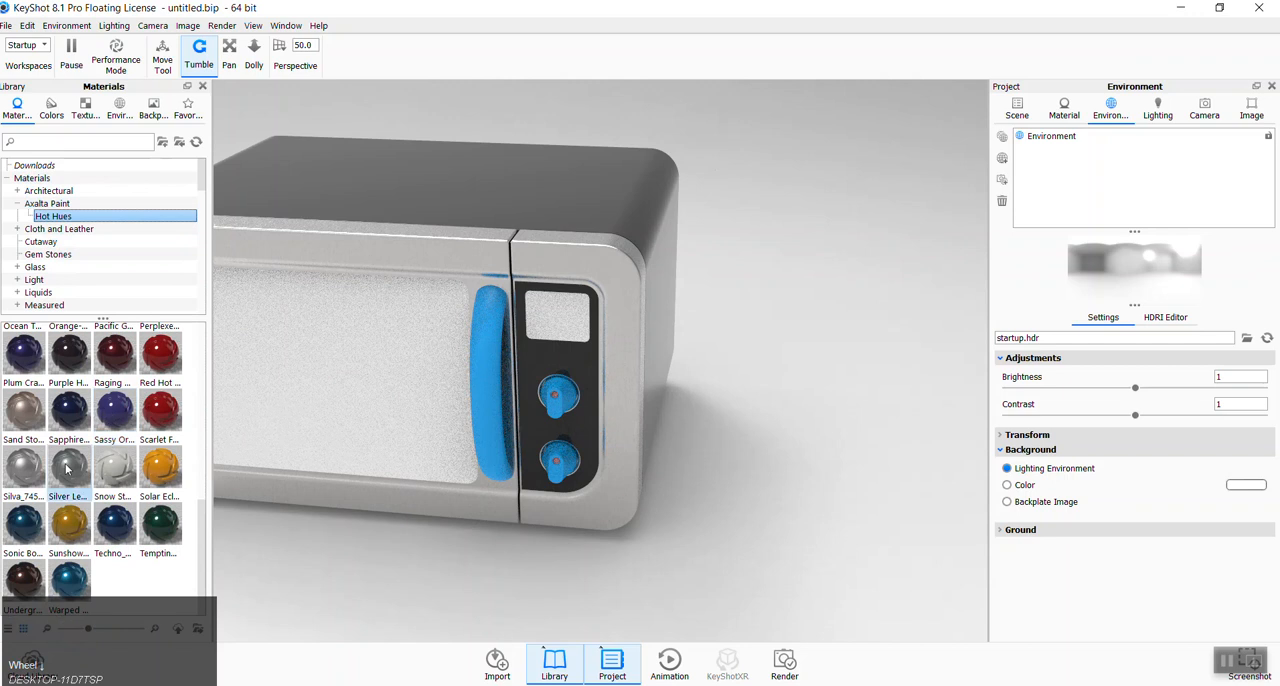
{"action": "scroll", "coordinate": [99, 433], "scroll_direction": "up", "scroll_amount": 4}
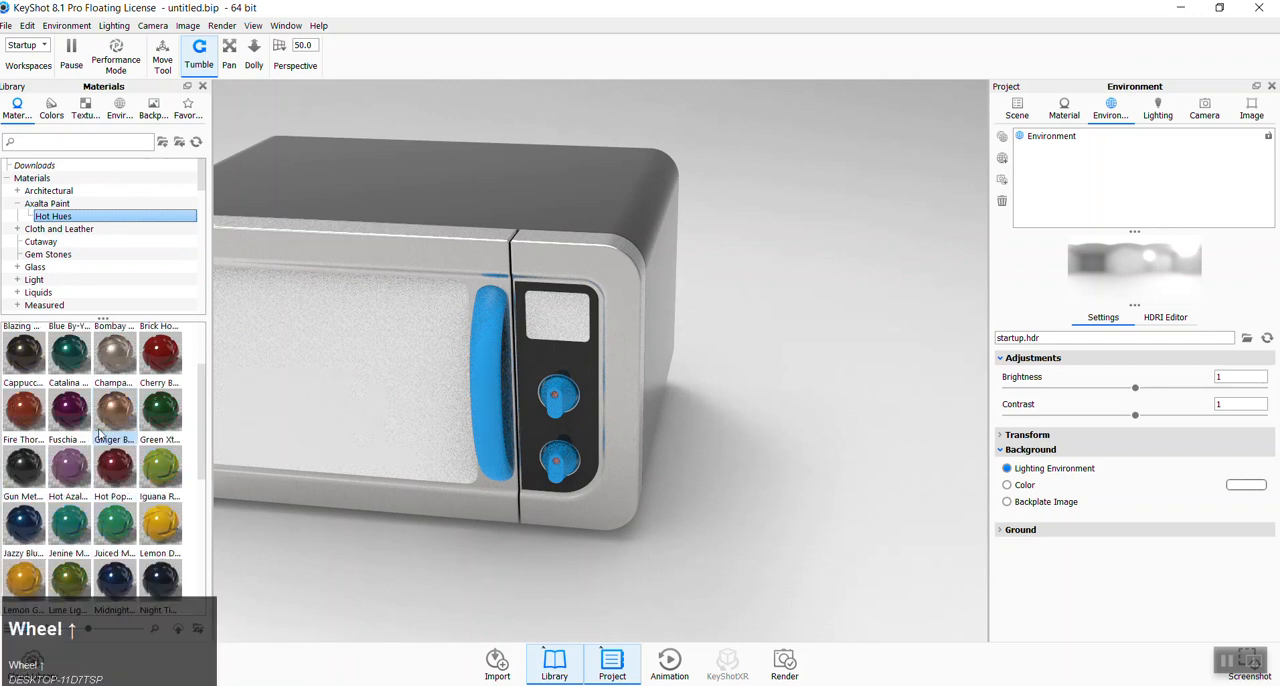
{"action": "scroll", "coordinate": [113, 416], "scroll_direction": "down", "scroll_amount": 3}
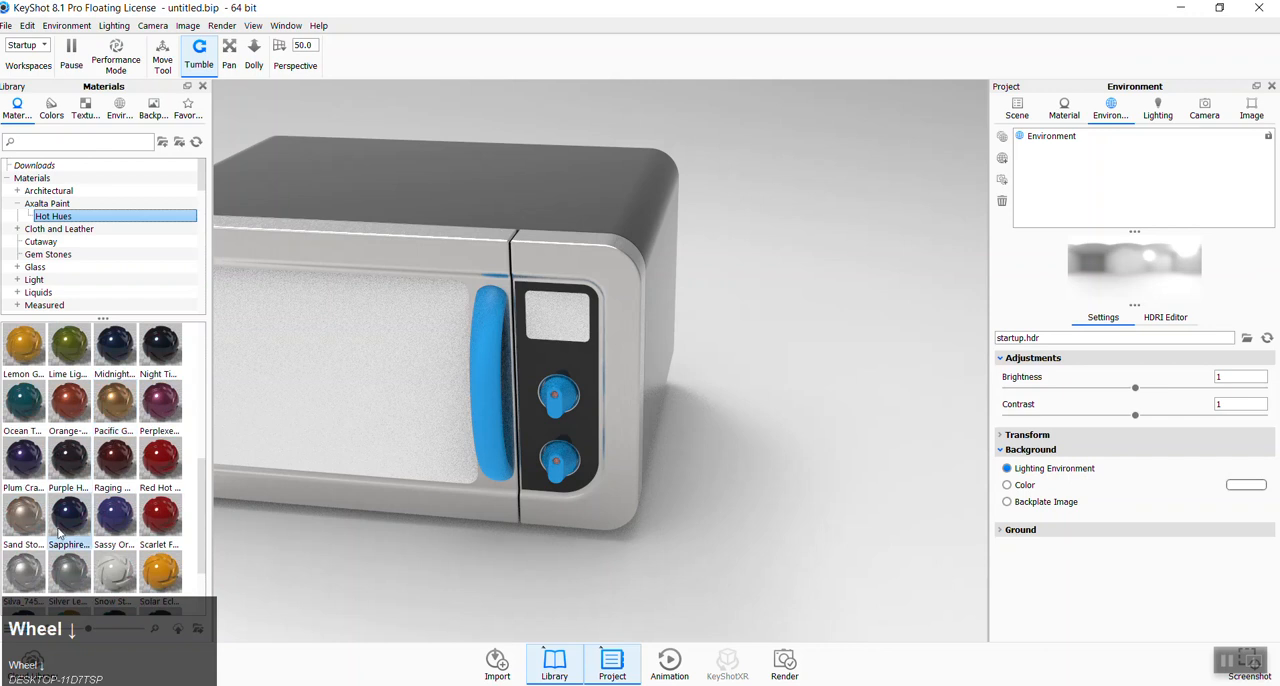
{"action": "scroll", "coordinate": [130, 465], "scroll_direction": "down", "scroll_amount": 2}
{"action": "left_click_drag", "start_coordinate": [33, 466], "coordinate": [340, 233]}
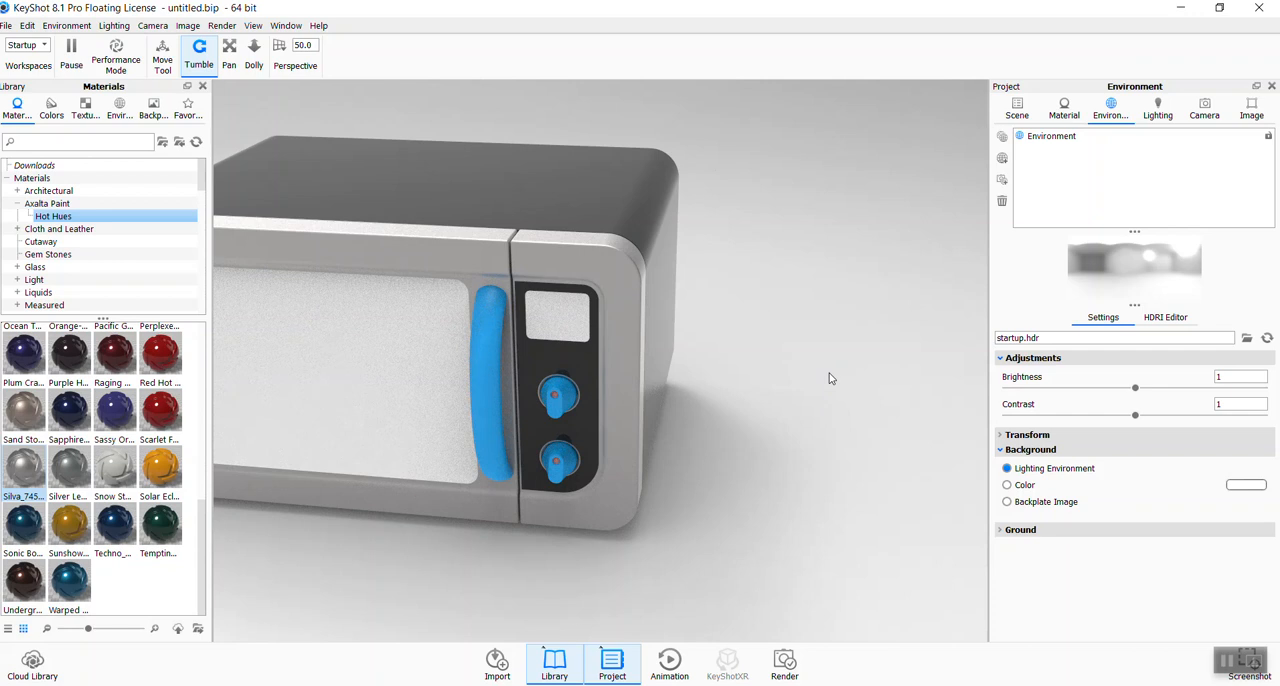
{"action": "scroll", "coordinate": [760, 422], "scroll_direction": "up", "scroll_amount": 2}
{"action": "left_click_drag", "start_coordinate": [738, 441], "coordinate": [637, 462]}
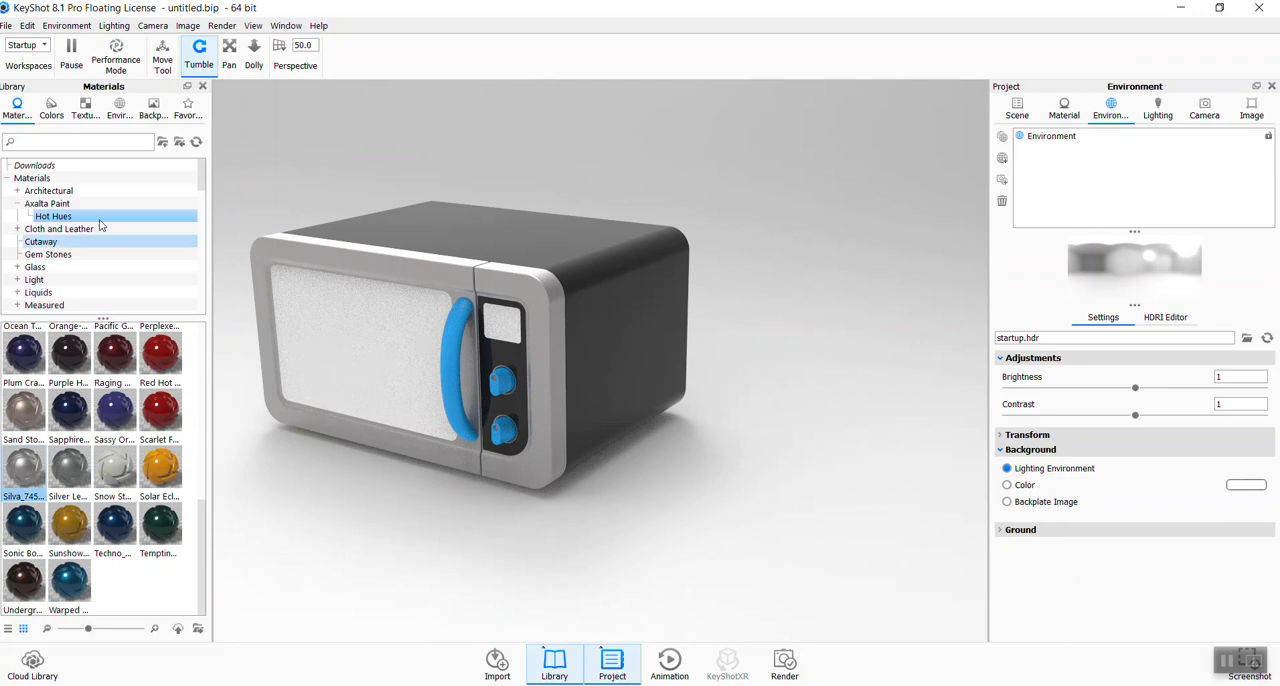
- Apply the white clear shiny plastic from the library to the microwave's door window and its linked display window
{"action": "left_click", "coordinate": [17, 204]}
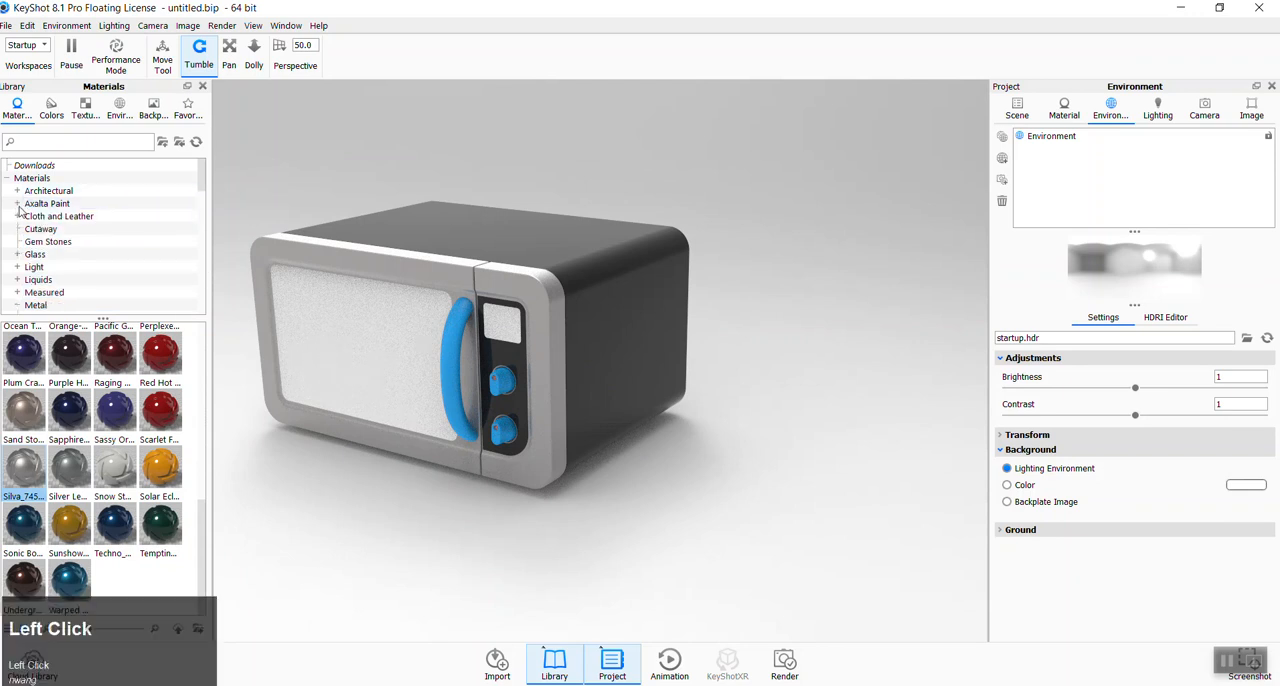
{"action": "scroll", "coordinate": [89, 244], "scroll_direction": "down", "scroll_amount": 2}
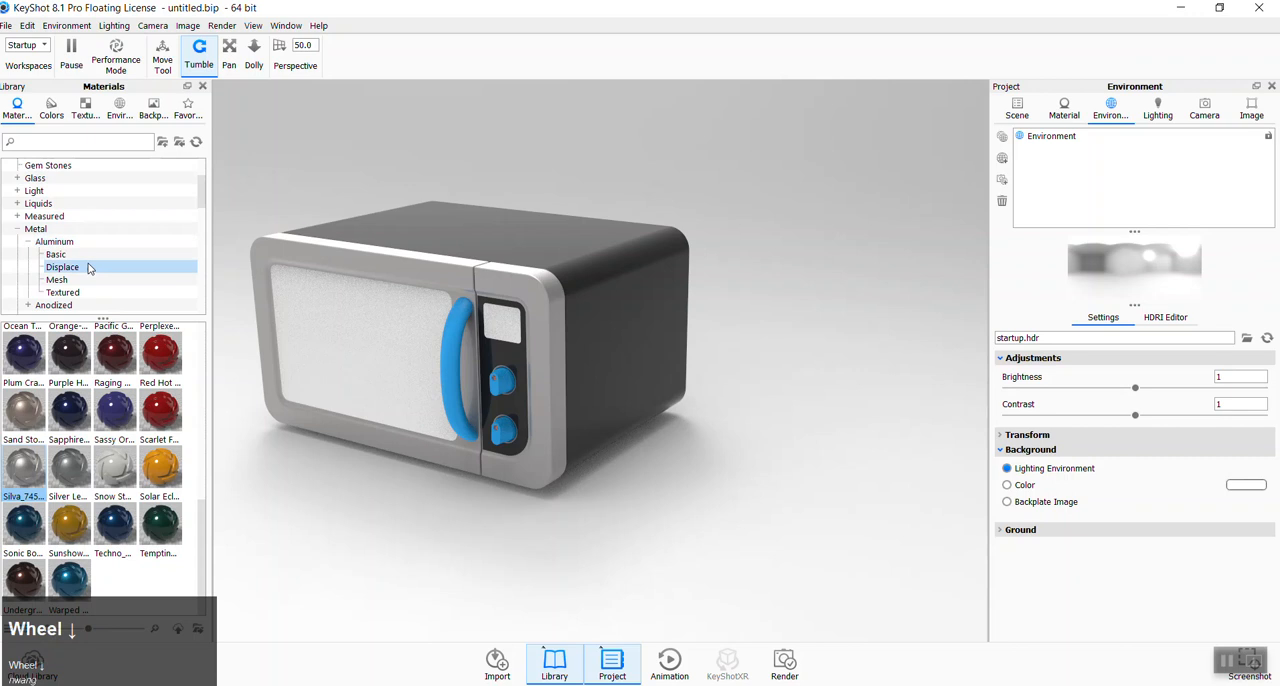
{"action": "scroll", "coordinate": [70, 252], "scroll_direction": "down", "scroll_amount": 10}
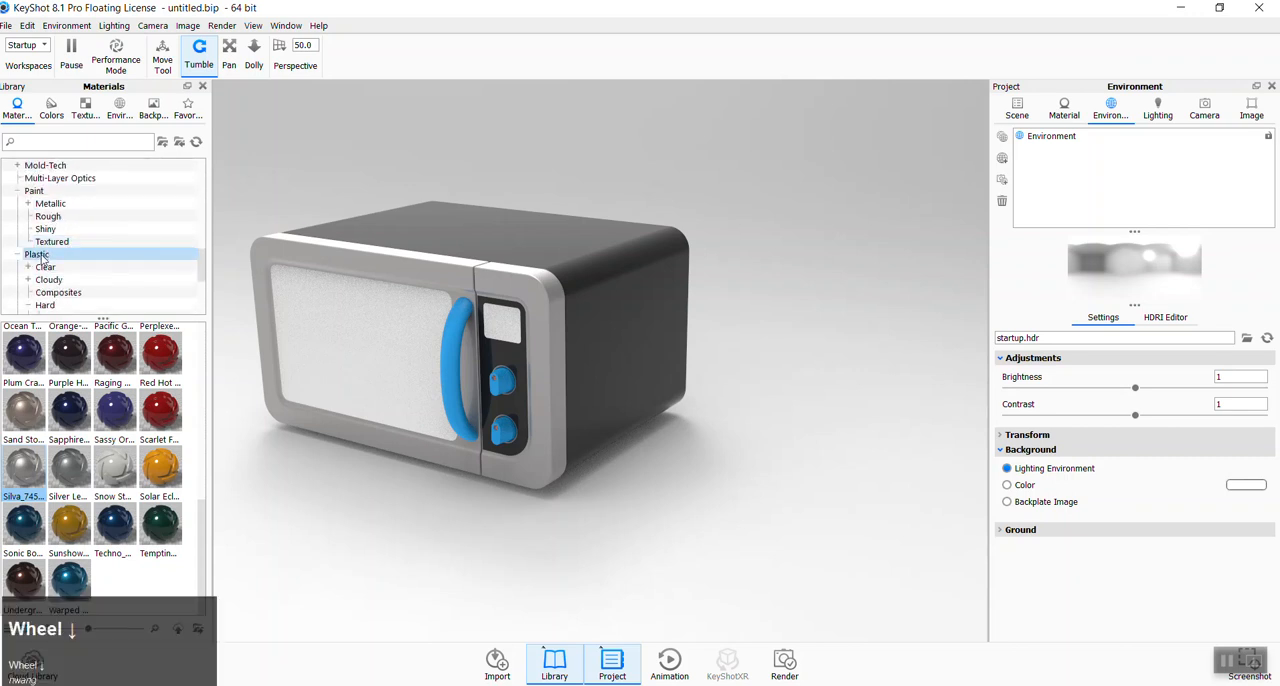
{"action": "left_click", "coordinate": [30, 268]}
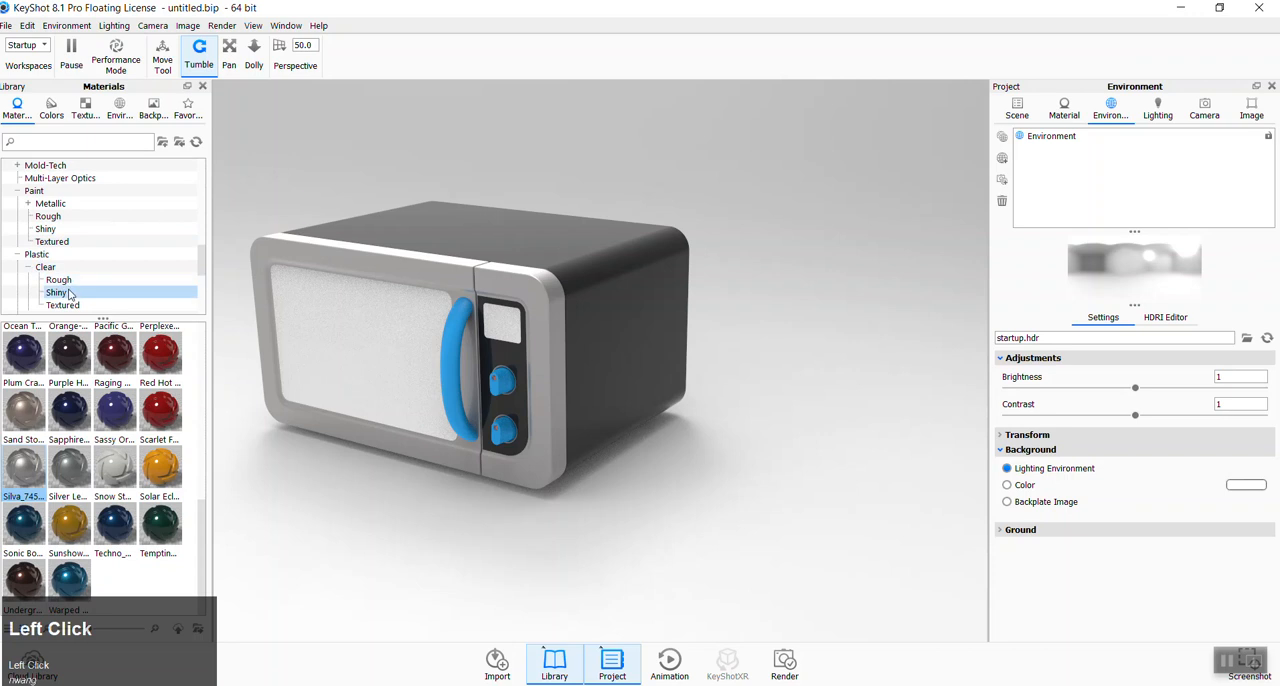
{"action": "left_click", "coordinate": [62, 296]}
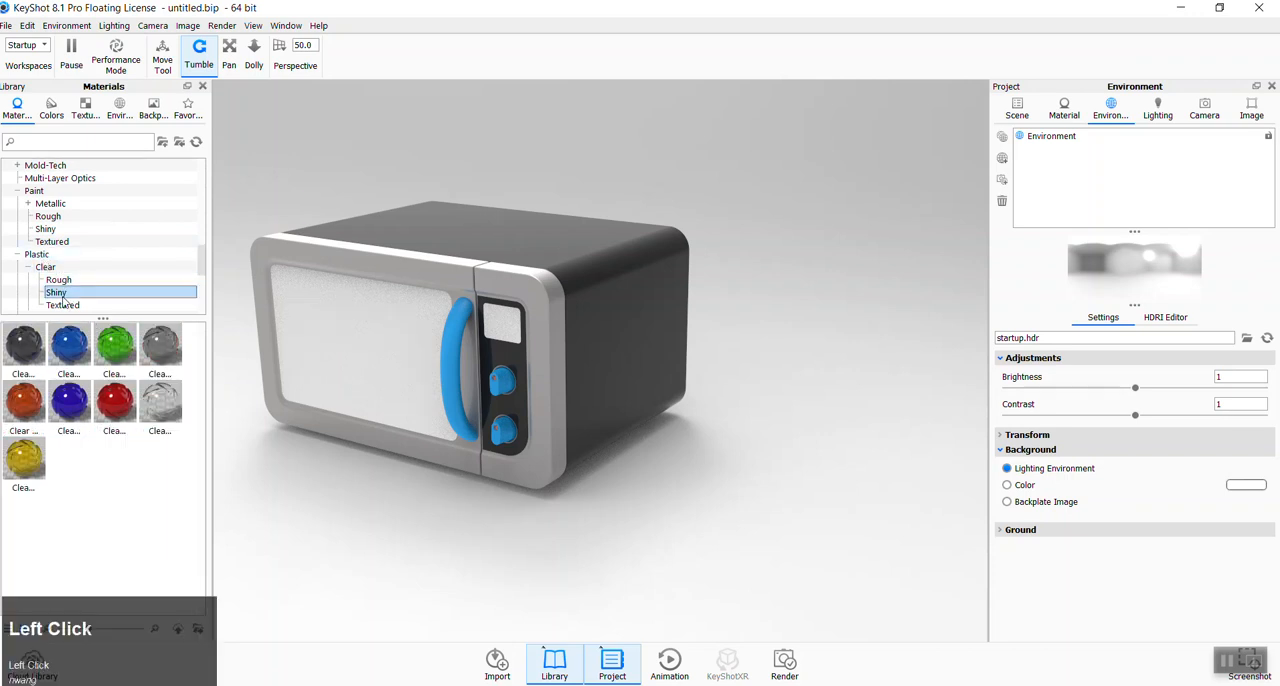
{"action": "left_click_drag", "start_coordinate": [163, 406], "coordinate": [372, 355]}
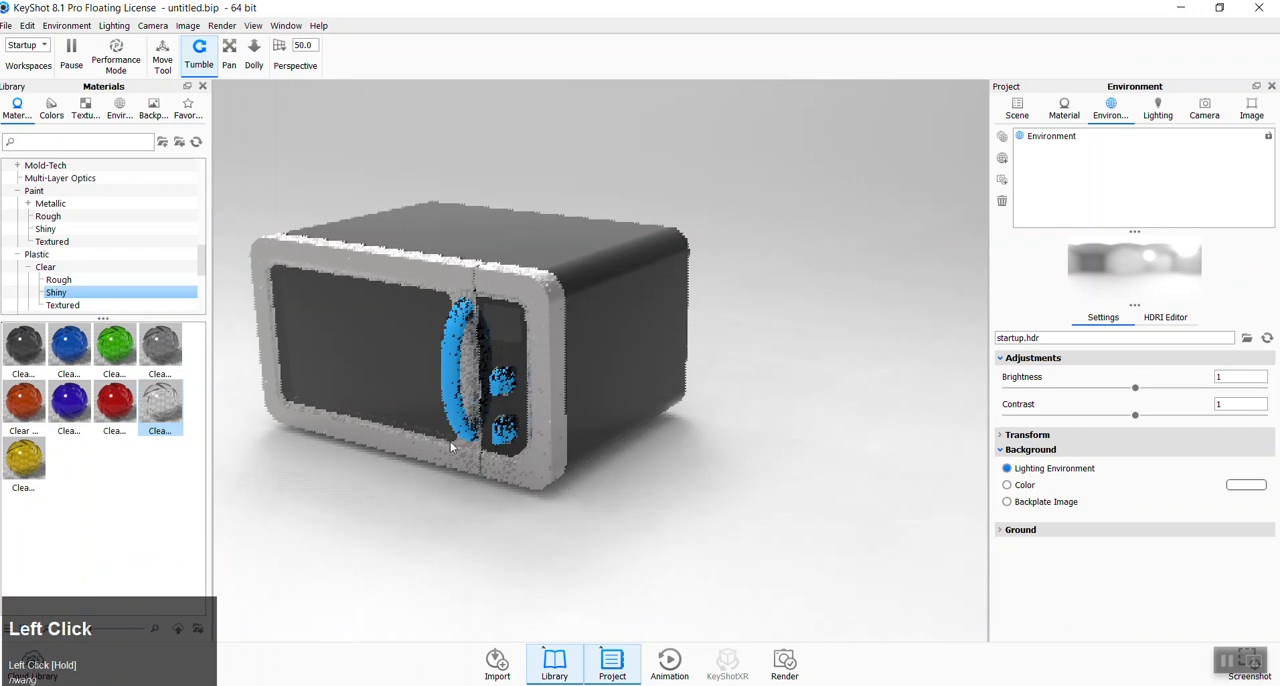
- Unlink the material of the display window above the knobs and try the black clear shiny plastic on it
{"action": "left_click_drag", "start_coordinate": [517, 543], "coordinate": [570, 378]}
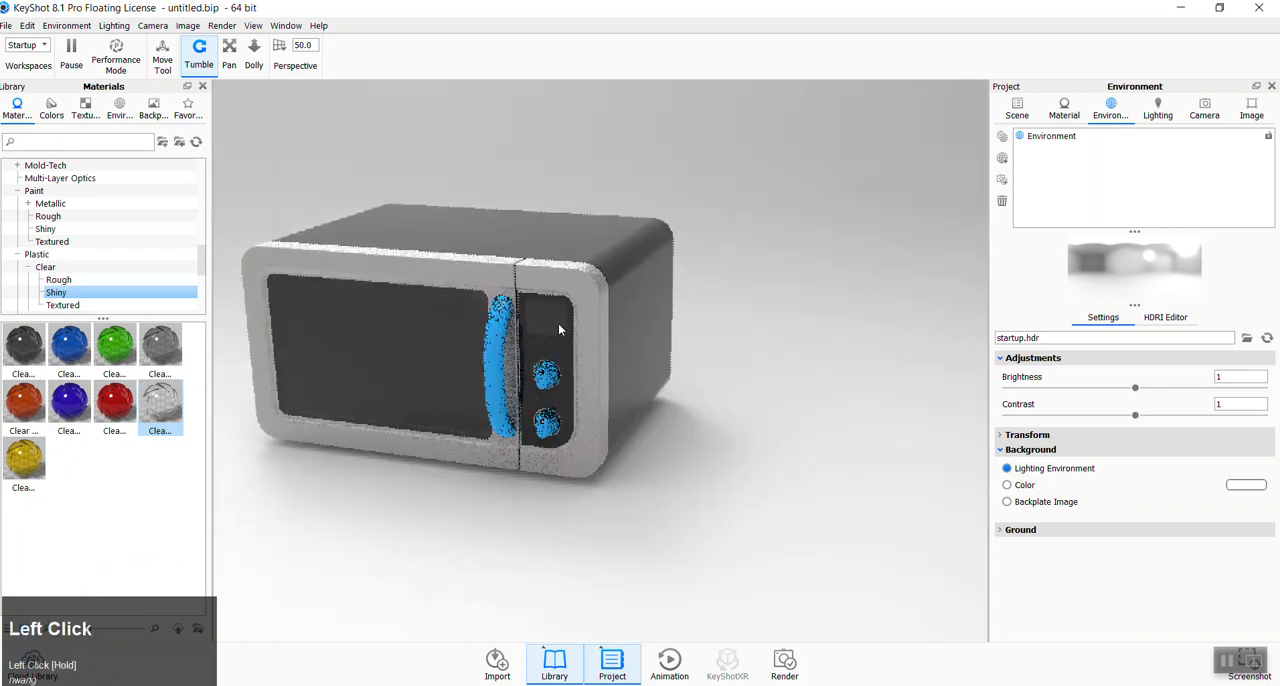
{"action": "right_click", "coordinate": [557, 327]}
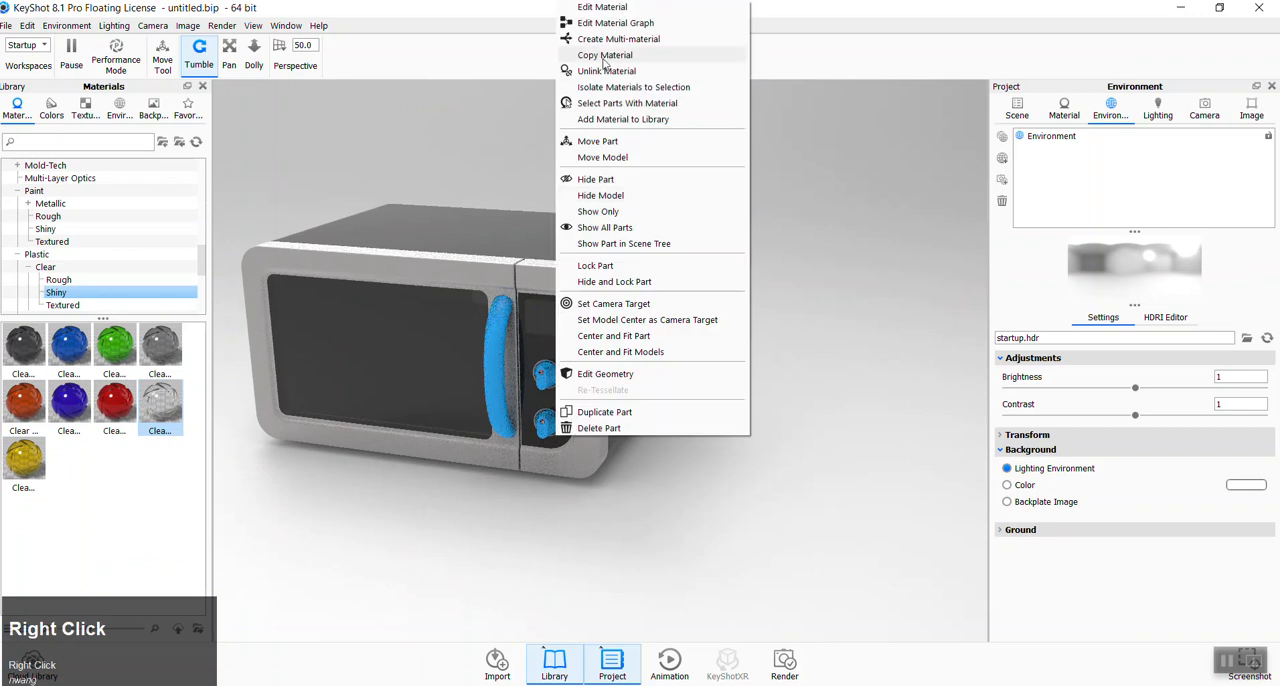
{"action": "left_click", "coordinate": [606, 71]}
{"action": "left_click_drag", "start_coordinate": [37, 347], "coordinate": [500, 302]}
{"action": "scroll", "coordinate": [553, 310], "scroll_direction": "down", "scroll_amount": 2}
{"action": "scroll", "coordinate": [553, 310], "scroll_direction": "down", "scroll_amount": 2}
{"action": "scroll", "coordinate": [500, 302], "scroll_direction": "up", "scroll_amount": 5}
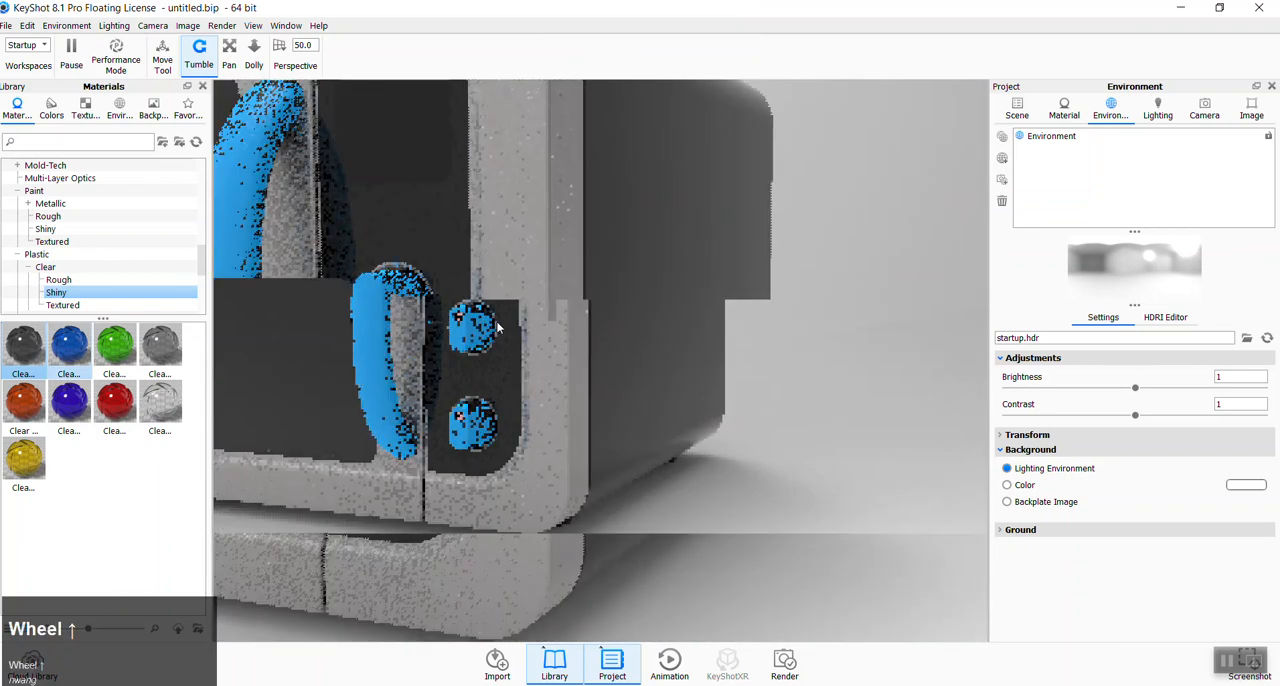
- Replace the display window's material with the white clear shiny plastic, without linking it to the duplicate material
{"action": "left_click_drag", "start_coordinate": [160, 400], "coordinate": [495, 253]}
{"action": "left_click", "coordinate": [787, 366]}
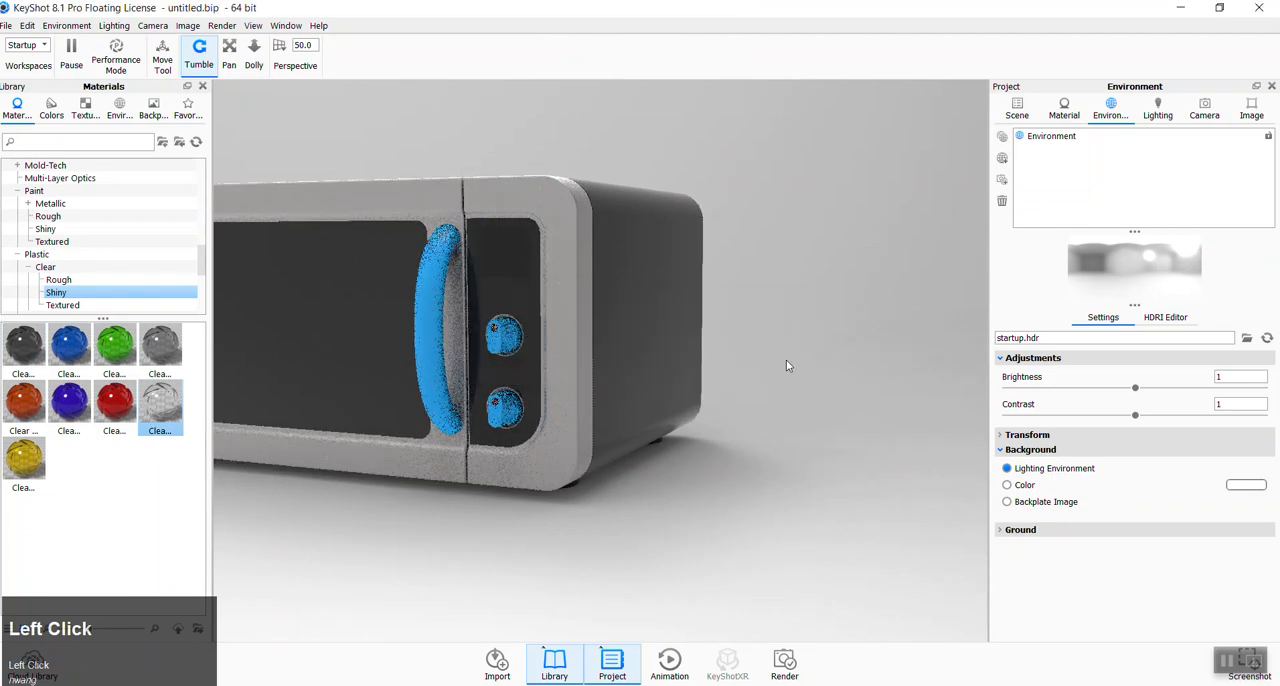
{"action": "scroll", "coordinate": [590, 433], "scroll_direction": "down", "scroll_amount": 2}
{"action": "left_click", "coordinate": [535, 507]}
{"action": "left_click_drag", "start_coordinate": [535, 507], "coordinate": [566, 521]}
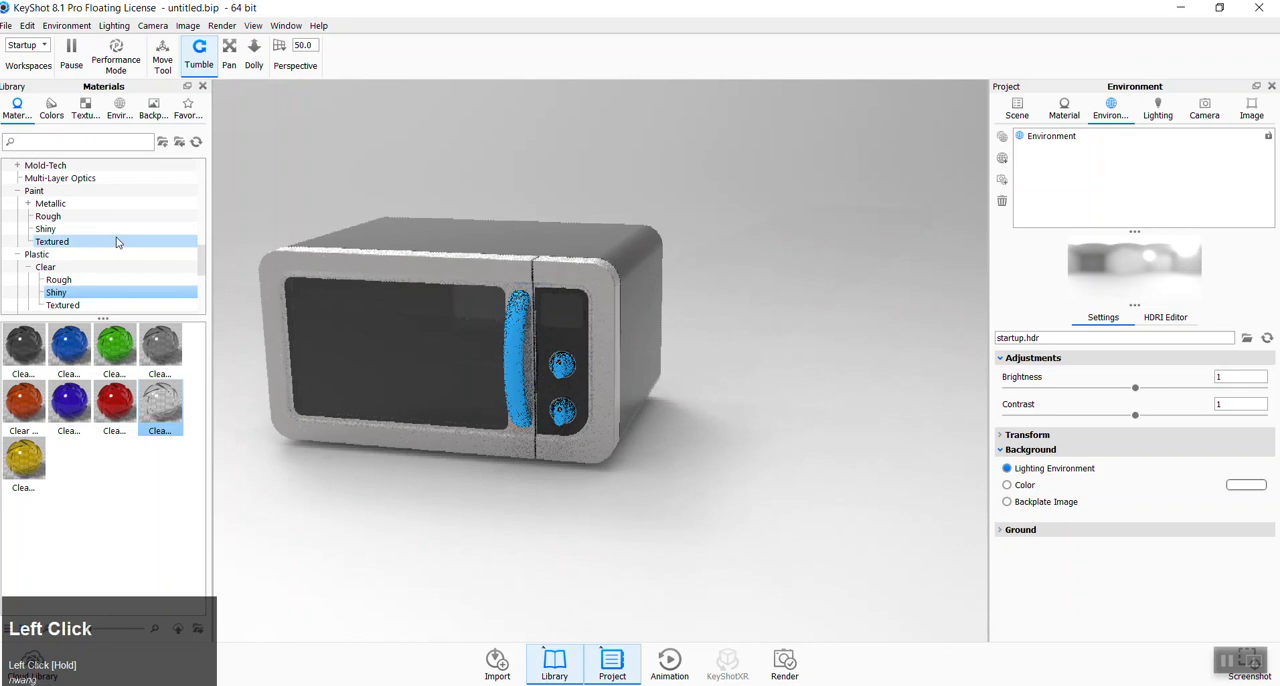
- Browse the shiny and metallic paint presets in the material library for a display window finish
{"action": "scroll", "coordinate": [110, 245], "scroll_direction": "up", "scroll_amount": 2}
{"action": "scroll", "coordinate": [90, 262], "scroll_direction": "down", "scroll_amount": 1}
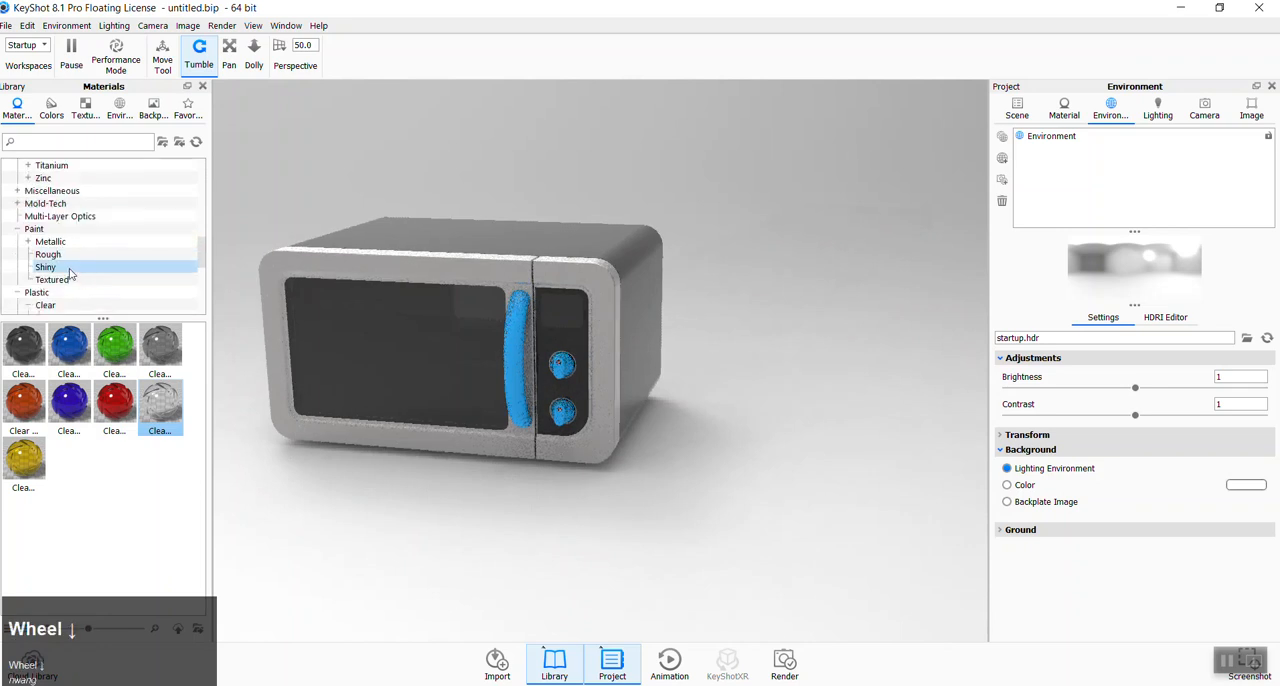
{"action": "left_click", "coordinate": [58, 268]}
{"action": "scroll", "coordinate": [57, 260], "scroll_direction": "up", "scroll_amount": 1}
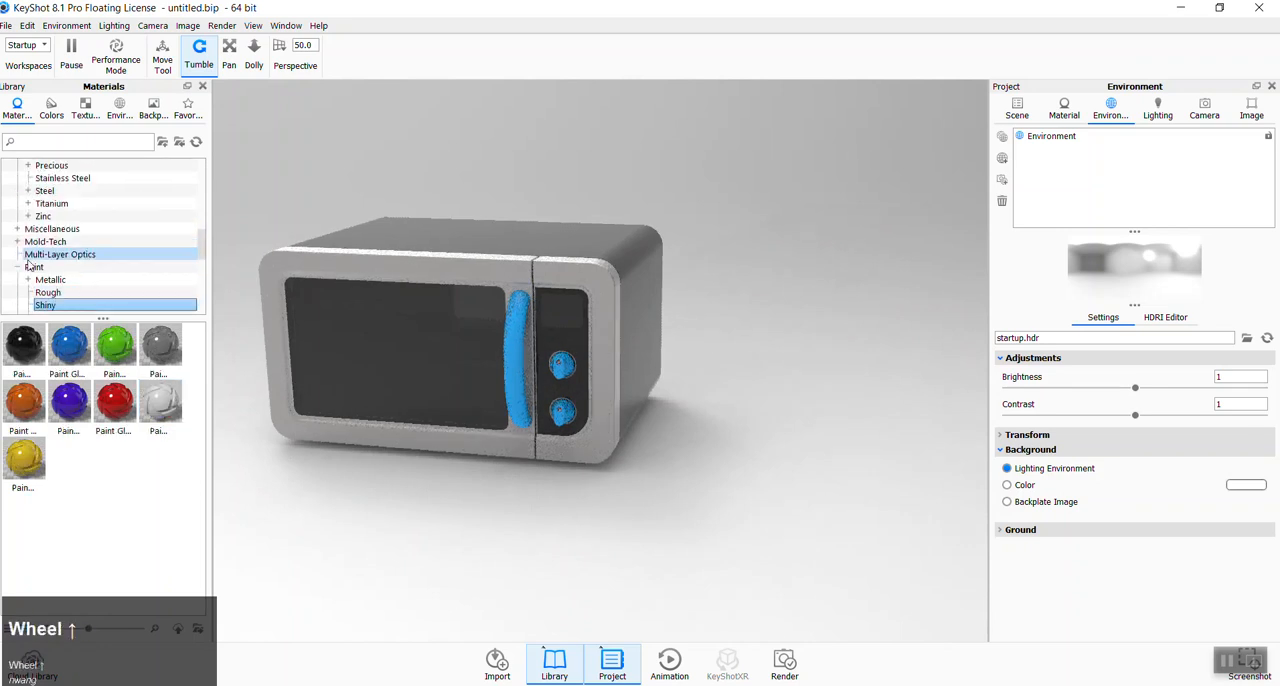
{"action": "left_click", "coordinate": [30, 280]}
{"action": "scroll", "coordinate": [55, 284], "scroll_direction": "down", "scroll_amount": 1}
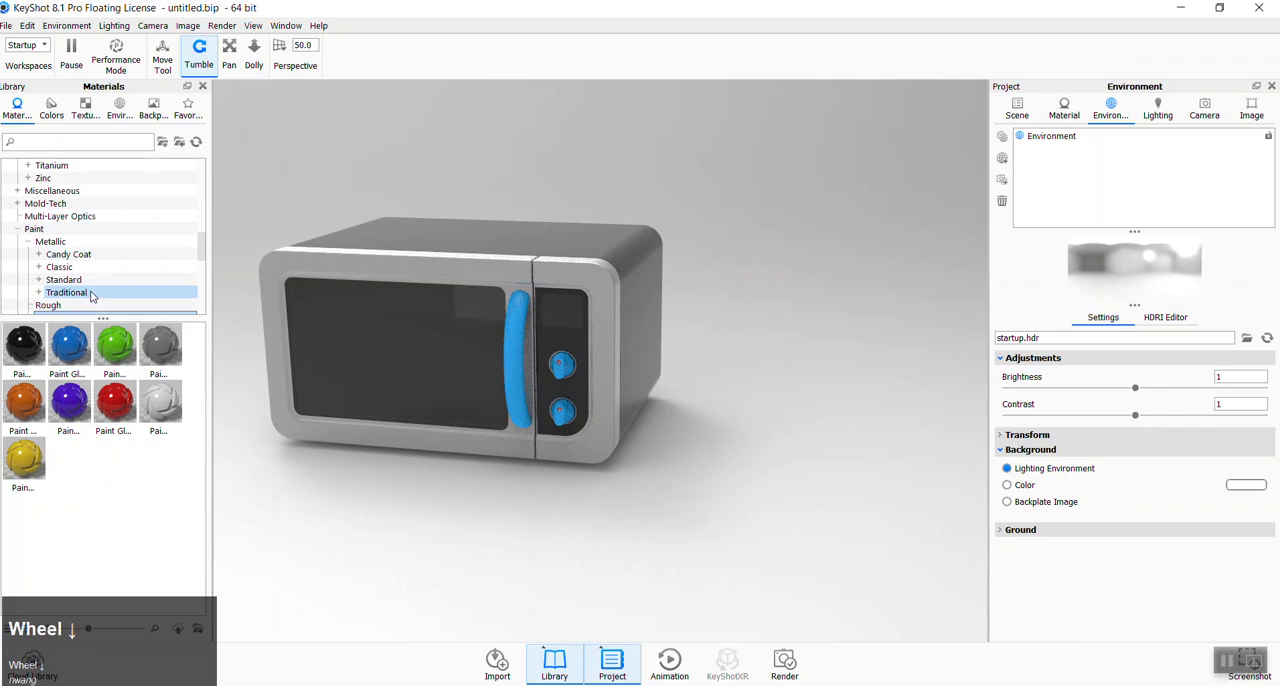
{"action": "left_click", "coordinate": [52, 268]}
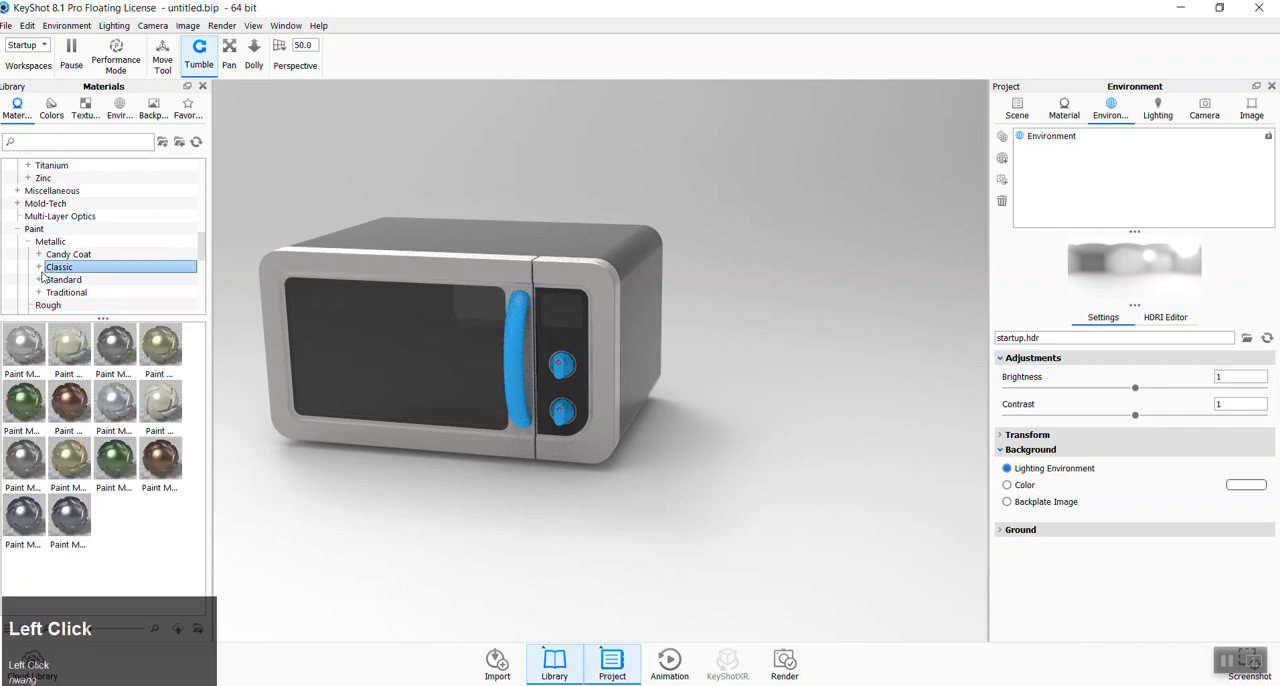
{"action": "left_click", "coordinate": [39, 267]}
{"action": "left_click", "coordinate": [58, 281]}
{"action": "scroll", "coordinate": [58, 283], "scroll_direction": "down", "scroll_amount": 1}
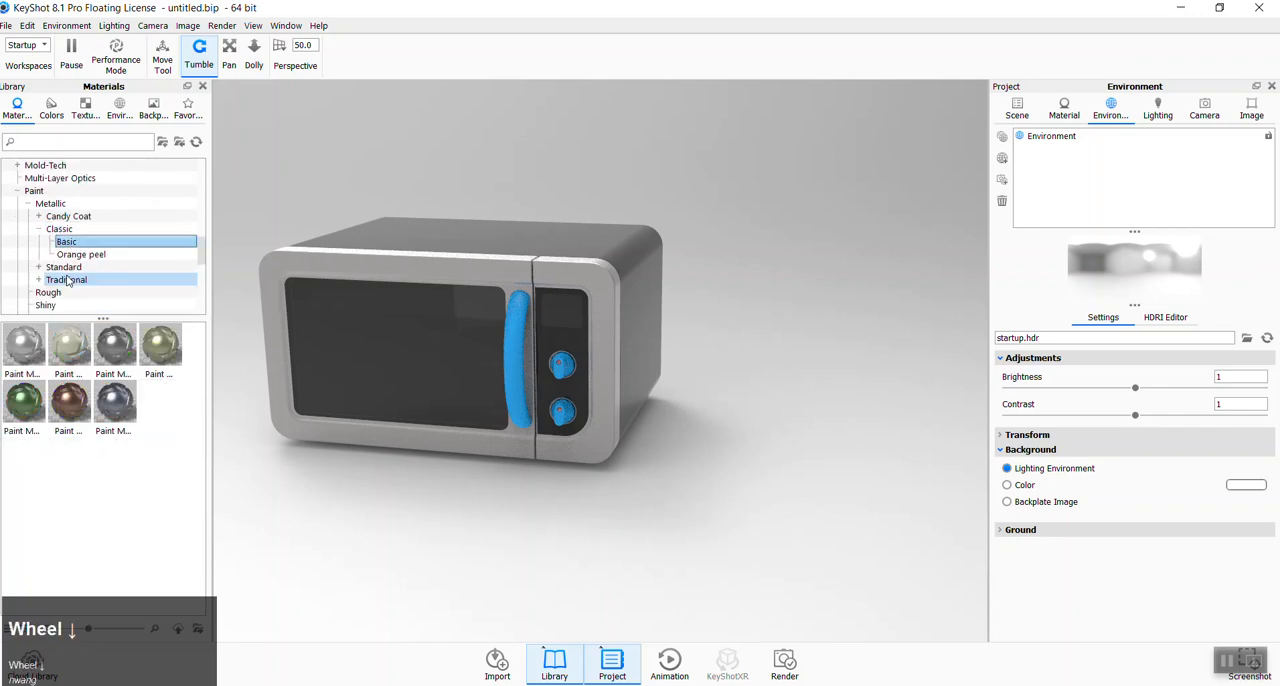
{"action": "left_click", "coordinate": [39, 267]}
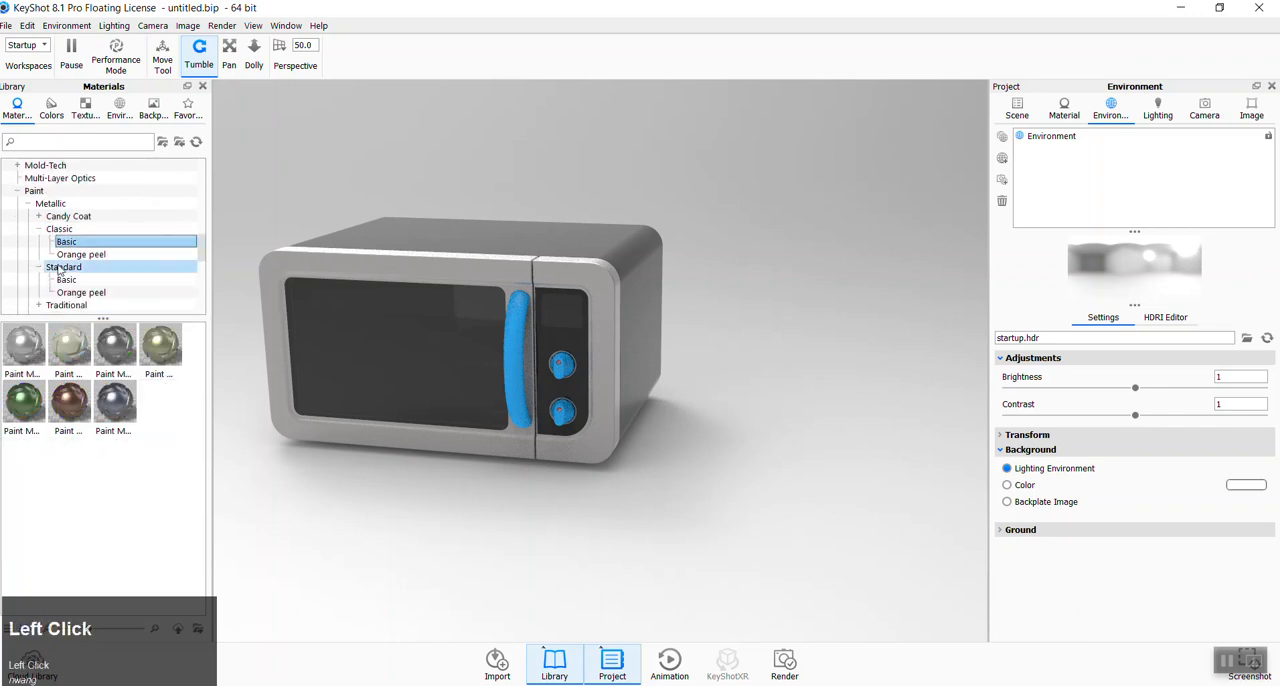
{"action": "left_click", "coordinate": [28, 203]}
{"action": "left_click", "coordinate": [50, 242]}
{"action": "left_click", "coordinate": [40, 256]}
{"action": "left_click", "coordinate": [48, 268]}
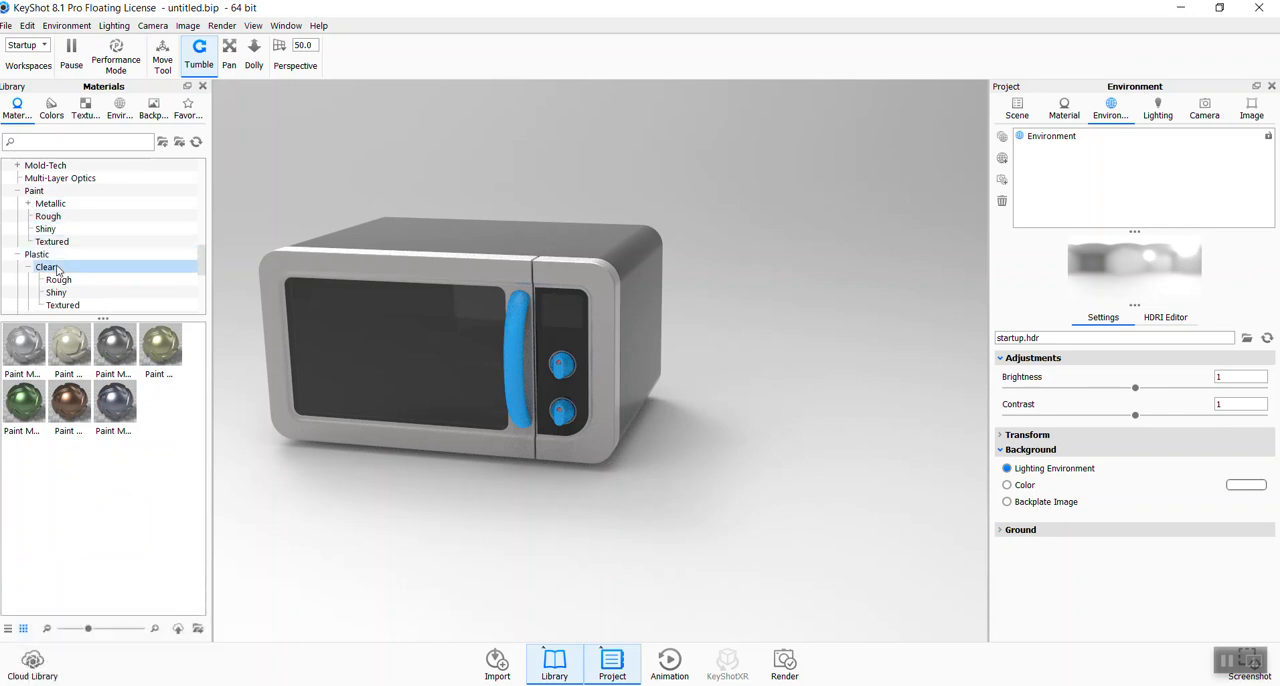
{"action": "left_click", "coordinate": [84, 256]}
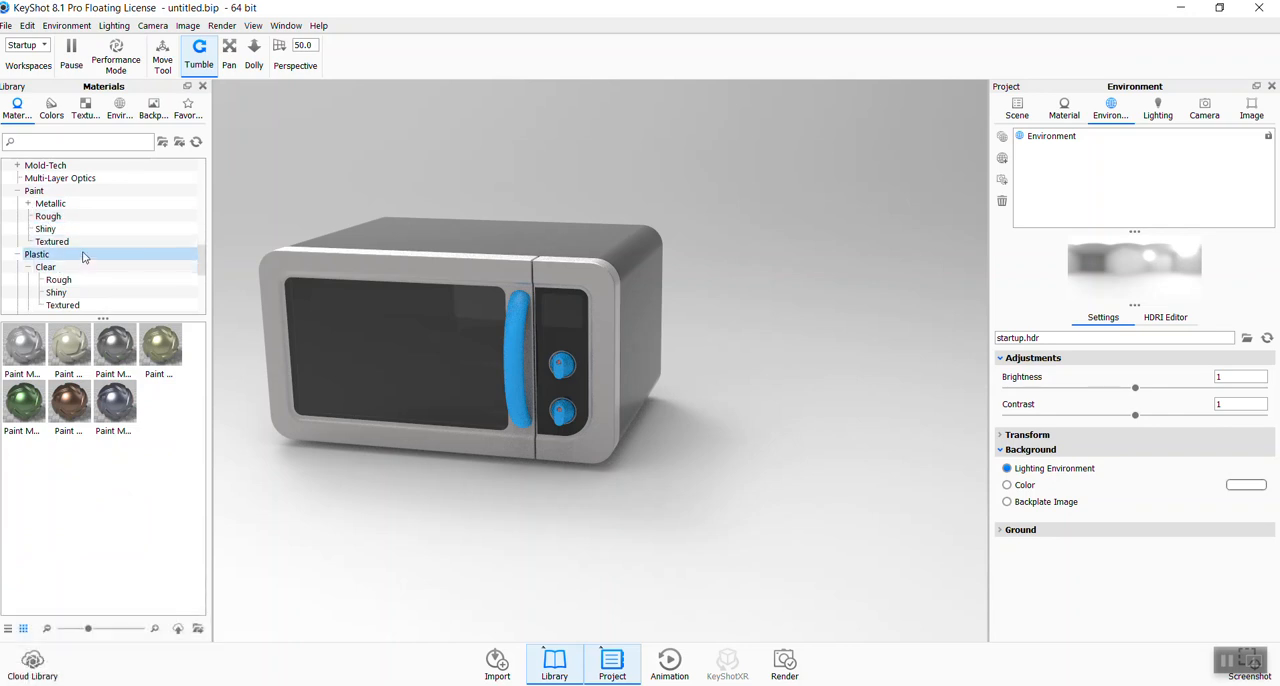
- Apply the black shiny paint to the display window above the knobs, declining to link the duplicate materials
{"action": "scroll", "coordinate": [85, 258], "scroll_direction": "up", "scroll_amount": 3}
{"action": "left_click", "coordinate": [78, 267]}
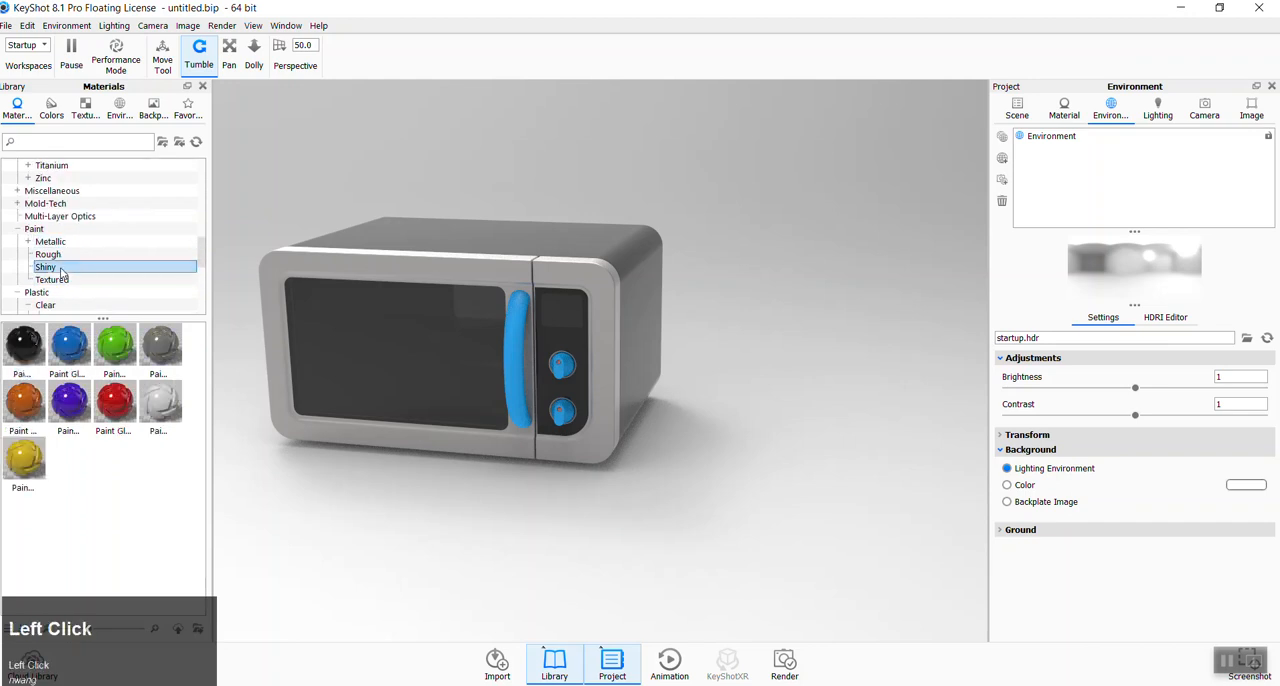
{"action": "mouse_move", "coordinate": [31, 340]}
{"action": "left_mouse_down"}
{"action": "mouse_move", "coordinate": [570, 347]}
{"action": "mouse_move", "coordinate": [572, 318]}
{"action": "left_mouse_up"}
{"action": "scroll", "coordinate": [700, 360], "scroll_direction": "down", "scroll_amount": 1}
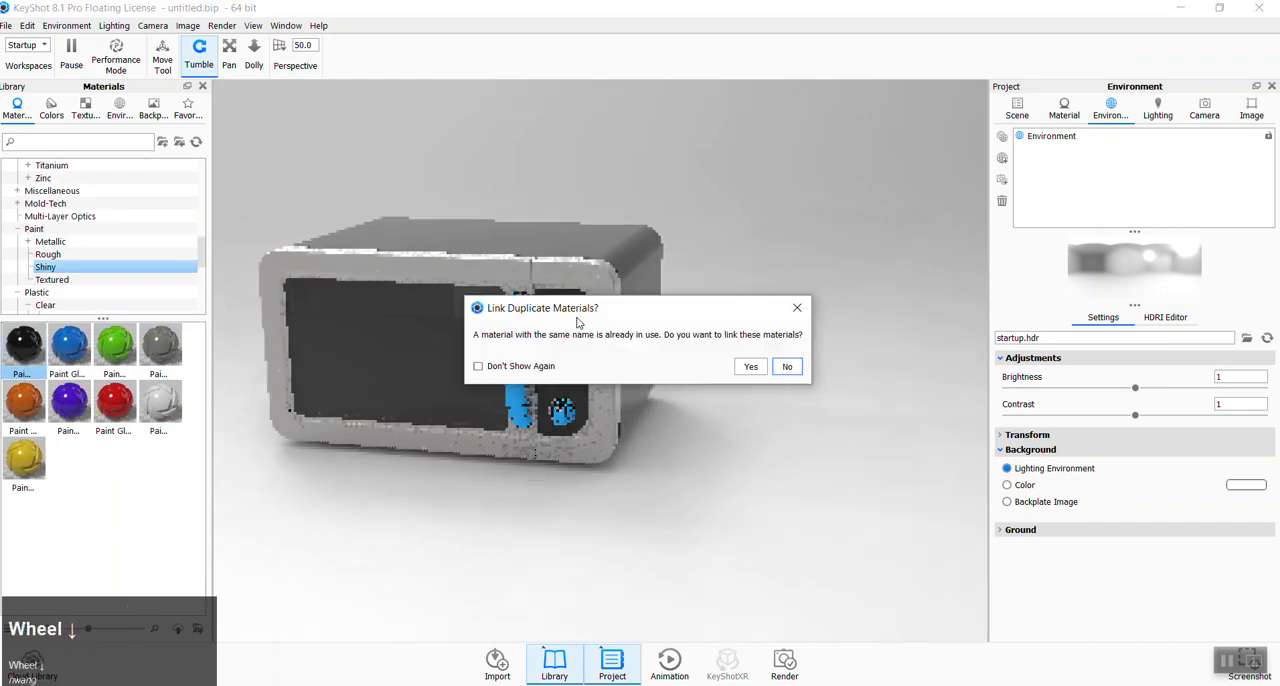
{"action": "left_click", "coordinate": [786, 367]}
{"action": "scroll", "coordinate": [594, 336], "scroll_direction": "down", "scroll_amount": 3}
{"action": "left_click_drag", "start_coordinate": [611, 378], "coordinate": [220, 305]}
- Apply the white clear shiny plastic to the display window again, declining to link the duplicate materials
{"action": "scroll", "coordinate": [62, 282], "scroll_direction": "down", "scroll_amount": 2}
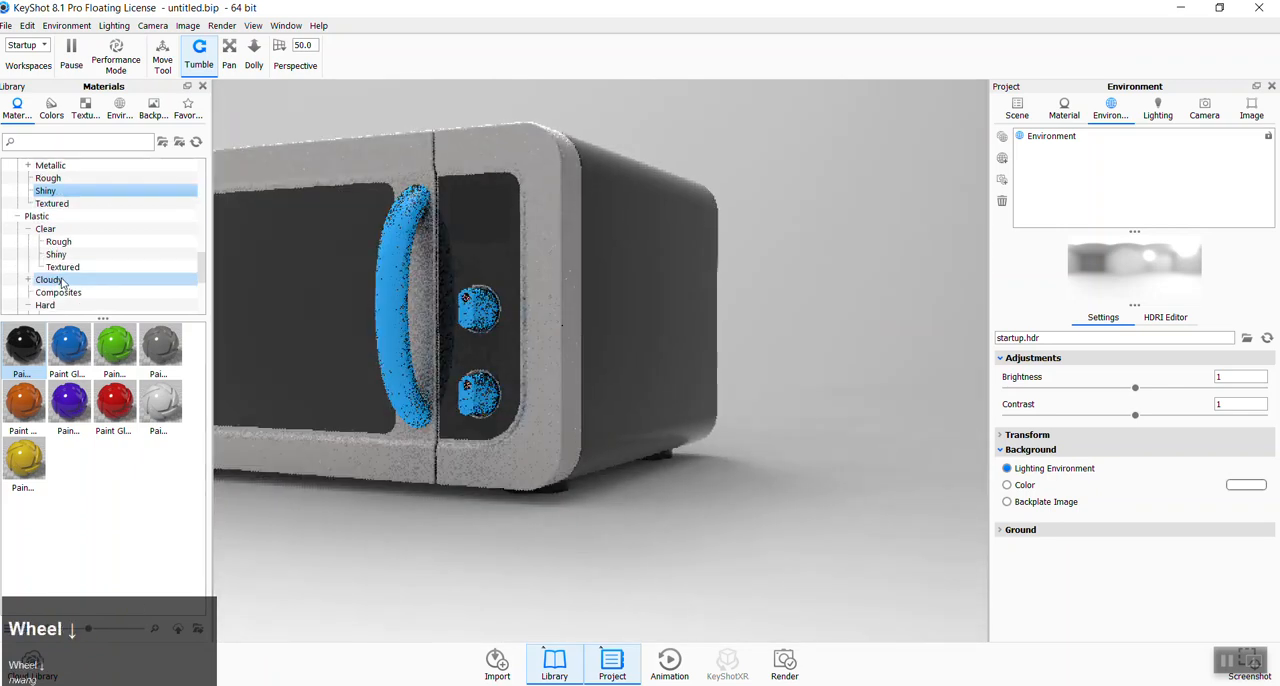
{"action": "left_click", "coordinate": [46, 229]}
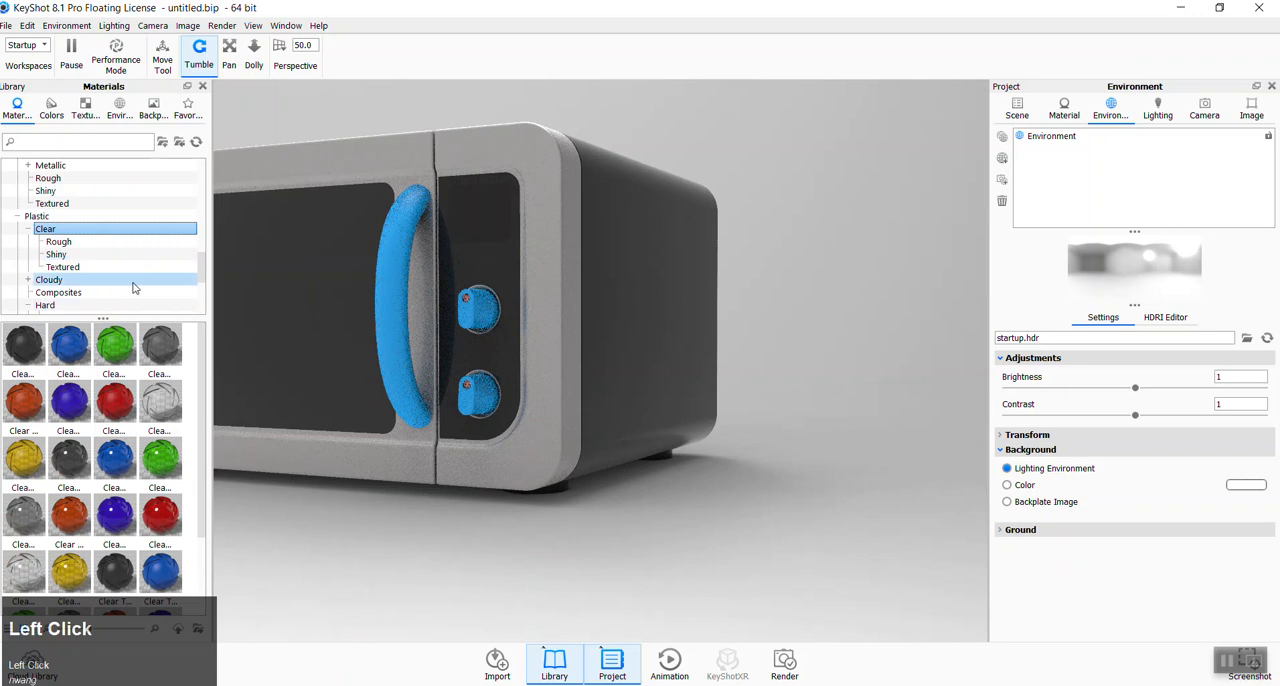
{"action": "left_click", "coordinate": [64, 258]}
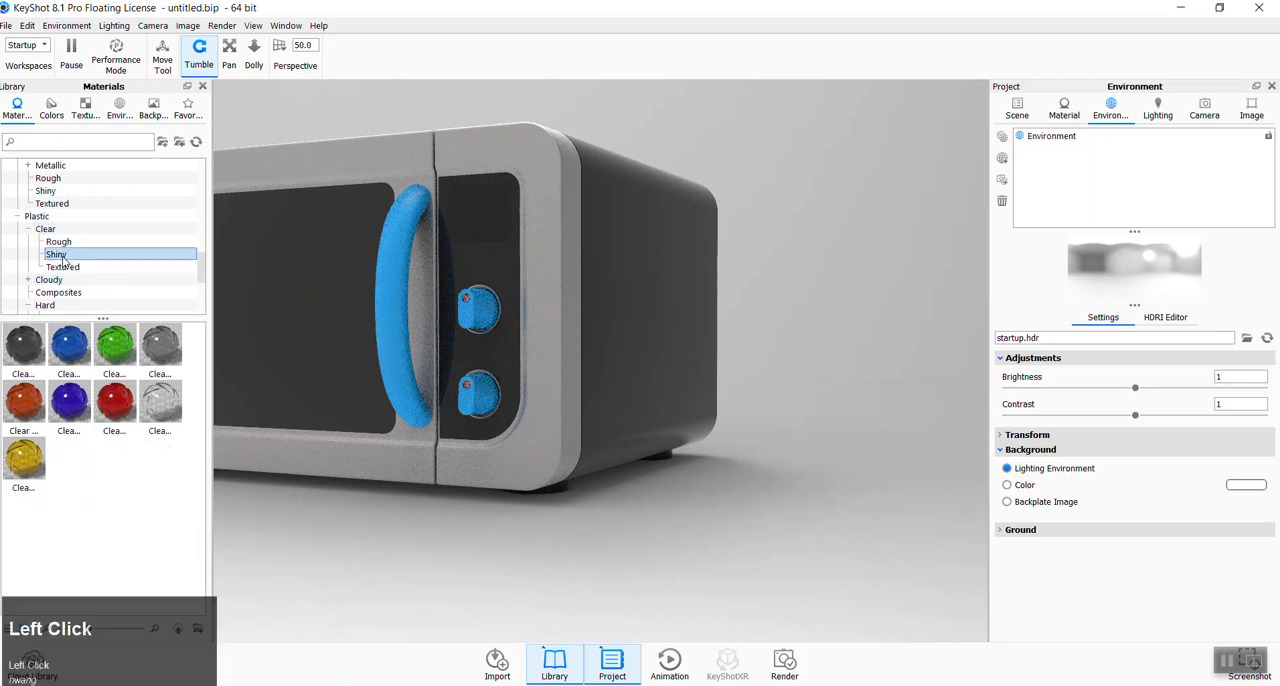
{"action": "left_click_drag", "start_coordinate": [160, 400], "coordinate": [478, 218]}
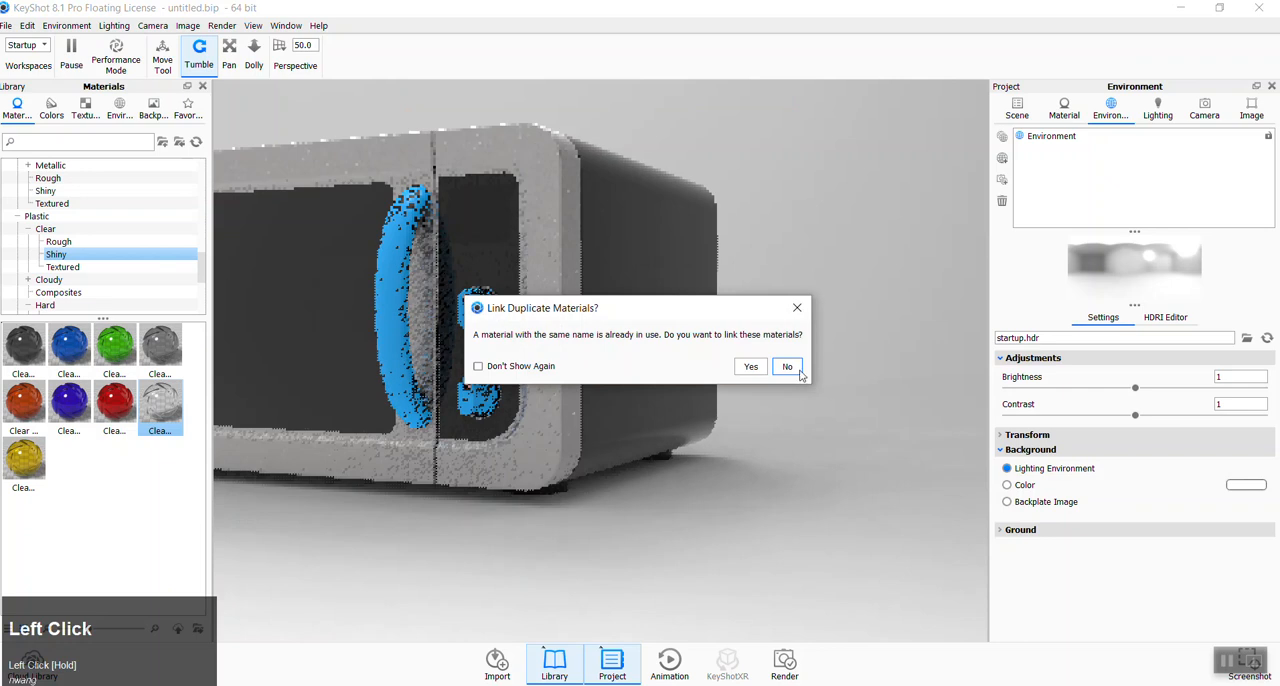
{"action": "left_click", "coordinate": [785, 366]}
{"action": "scroll", "coordinate": [745, 374], "scroll_direction": "down", "scroll_amount": 3}
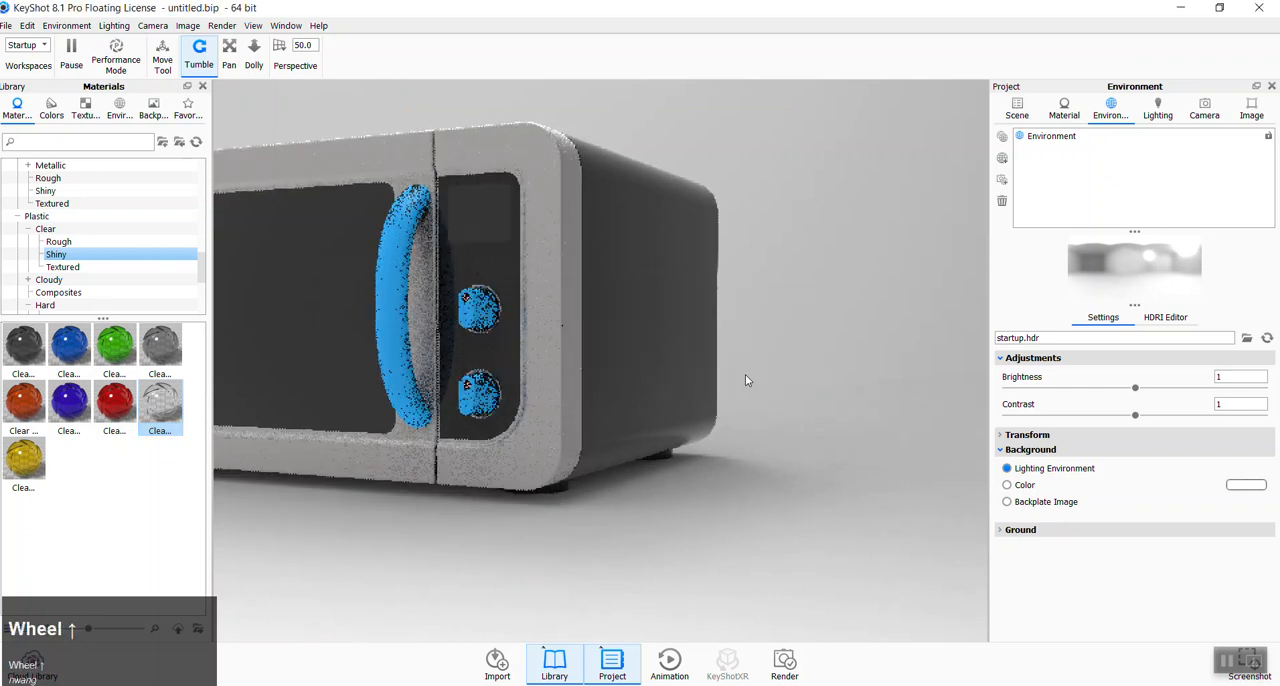
{"action": "left_click_drag", "start_coordinate": [621, 491], "coordinate": [610, 558]}
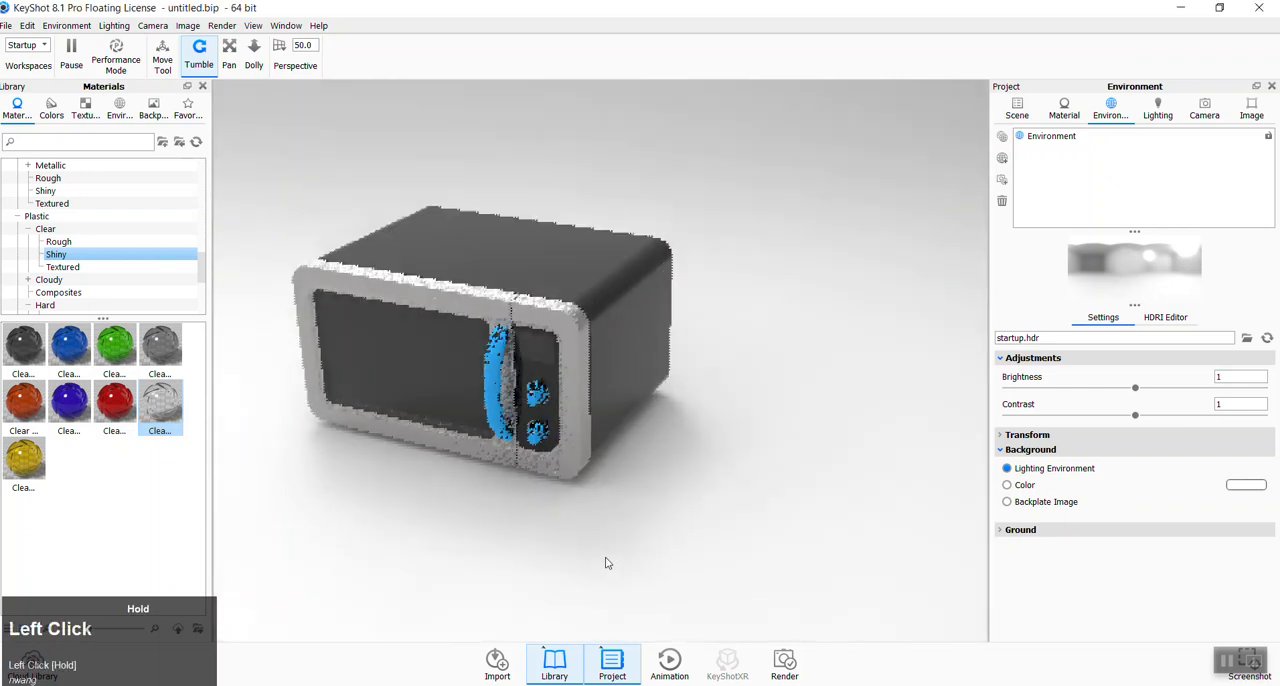
{"action": "left_click", "coordinate": [656, 523]}
{"action": "left_click_drag", "start_coordinate": [656, 528], "coordinate": [683, 493]}
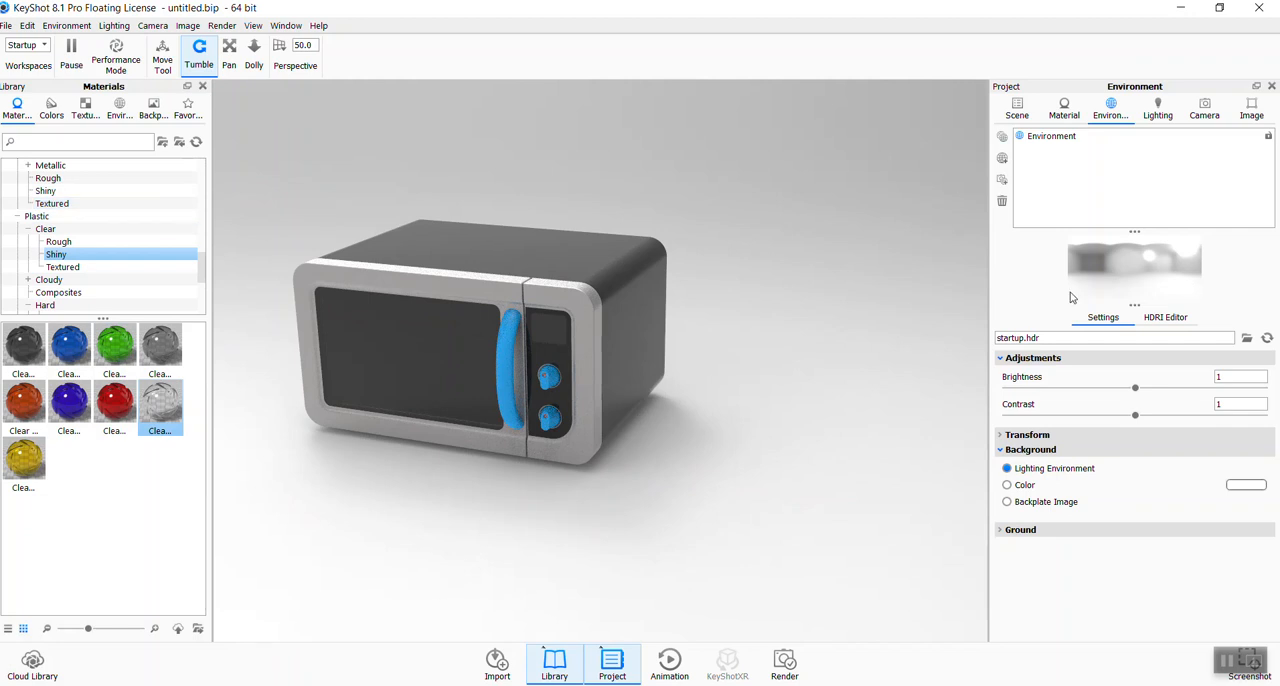
- Change the diffuse color of the door handle and knobs' Hard Rough Plastic Blue material to warm light gray #D6CEC6
{"action": "left_click", "coordinate": [509, 344]}
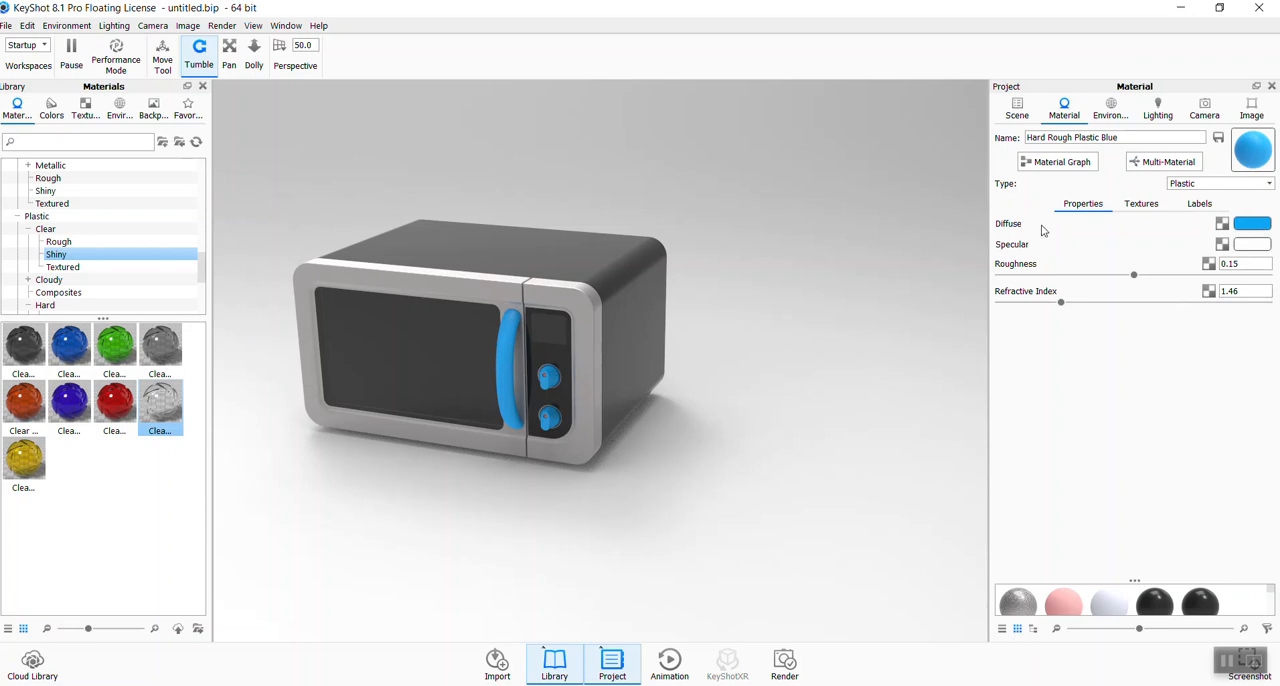
{"action": "left_click", "coordinate": [1250, 226]}
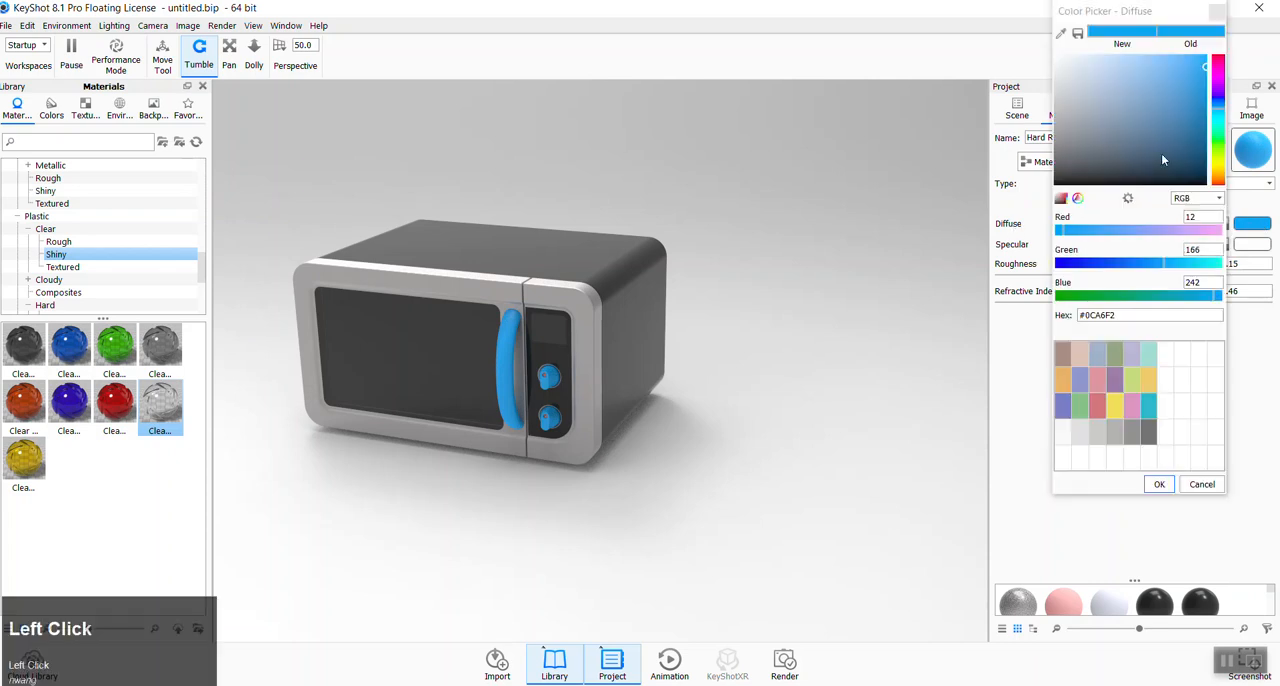
{"action": "mouse_move", "coordinate": [1217, 110]}
{"action": "left_mouse_down"}
{"action": "mouse_move", "coordinate": [1219, 64]}
{"action": "mouse_move", "coordinate": [1220, 108]}
{"action": "mouse_move", "coordinate": [1162, 120]}
{"action": "mouse_move", "coordinate": [1104, 111]}
{"action": "mouse_move", "coordinate": [1086, 85]}
{"action": "left_mouse_up"}
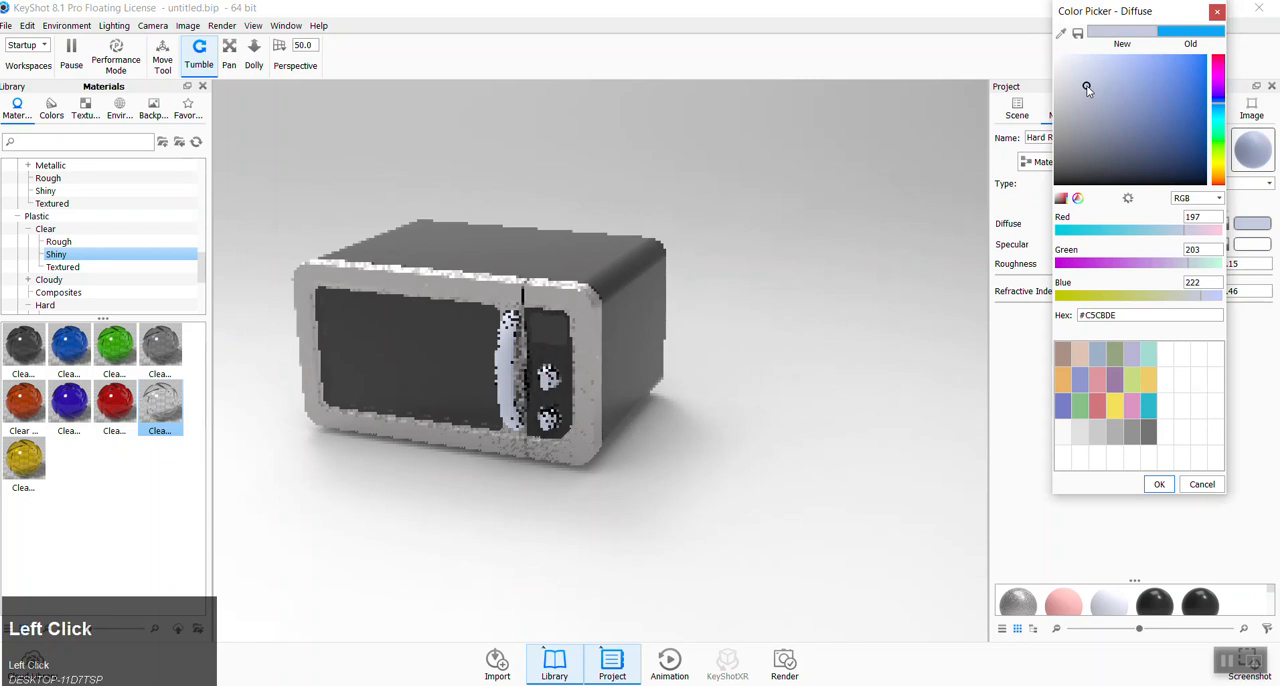
{"action": "left_click", "coordinate": [1222, 162]}
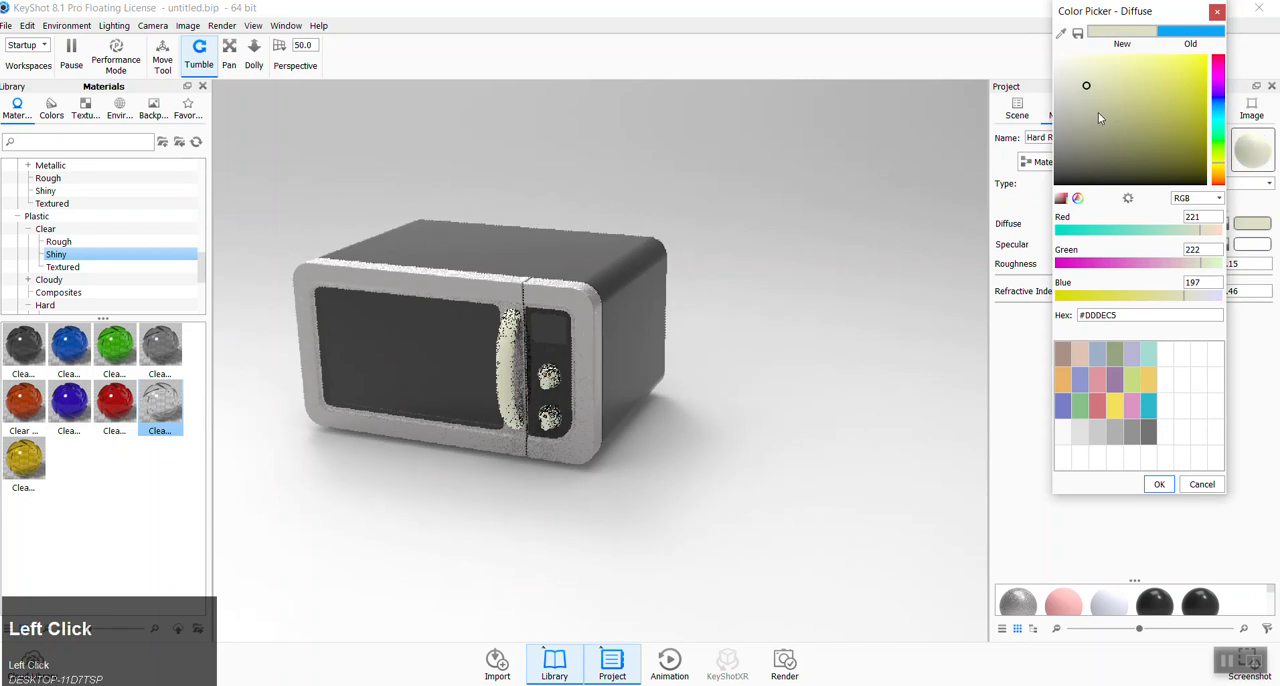
{"action": "left_click", "coordinate": [1218, 170]}
{"action": "left_click", "coordinate": [1150, 102]}
{"action": "left_click", "coordinate": [1157, 92]}
{"action": "mouse_move", "coordinate": [1158, 89]}
{"action": "left_mouse_down"}
{"action": "mouse_move", "coordinate": [1087, 101]}
{"action": "mouse_move", "coordinate": [1075, 86]}
{"action": "left_mouse_up"}
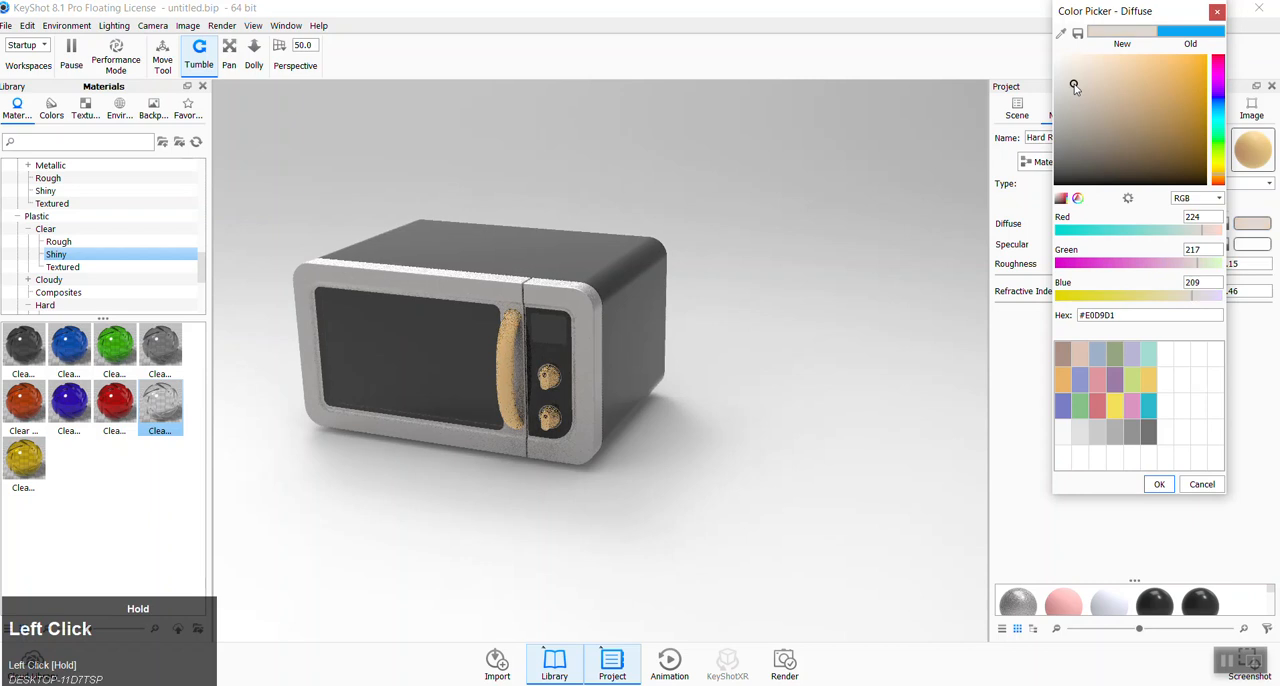
{"action": "left_click", "coordinate": [1076, 93]}
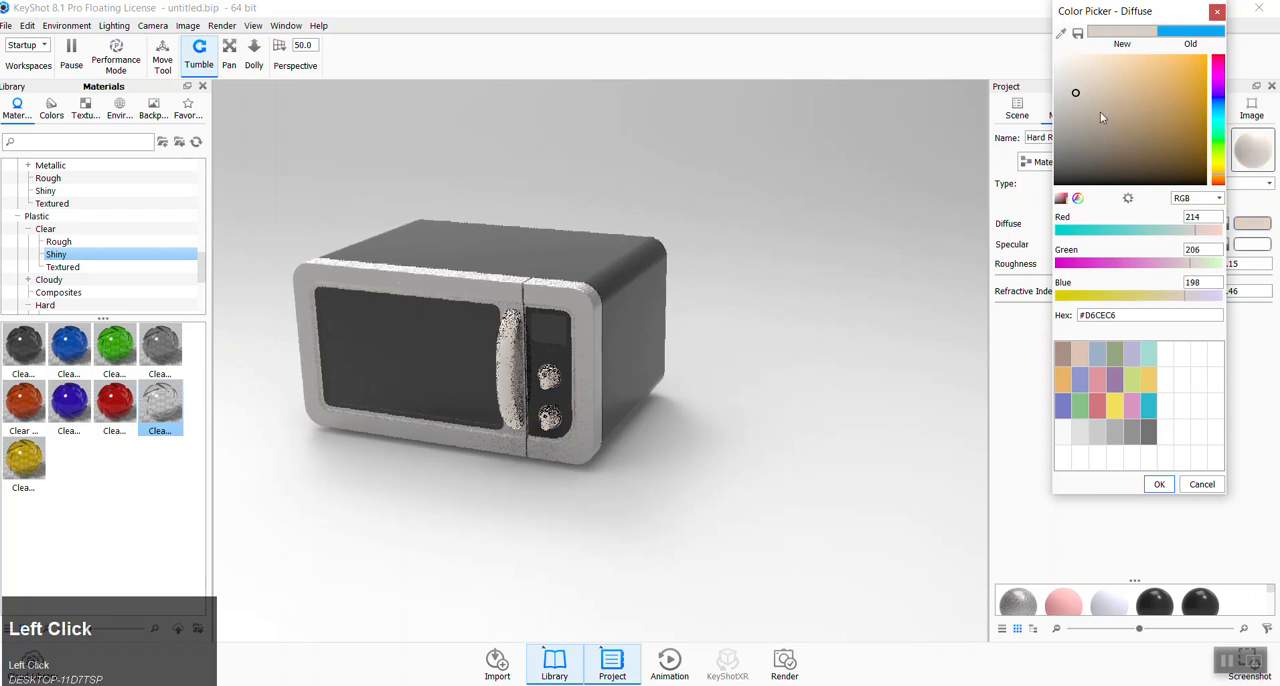
{"action": "left_click", "coordinate": [1160, 484]}
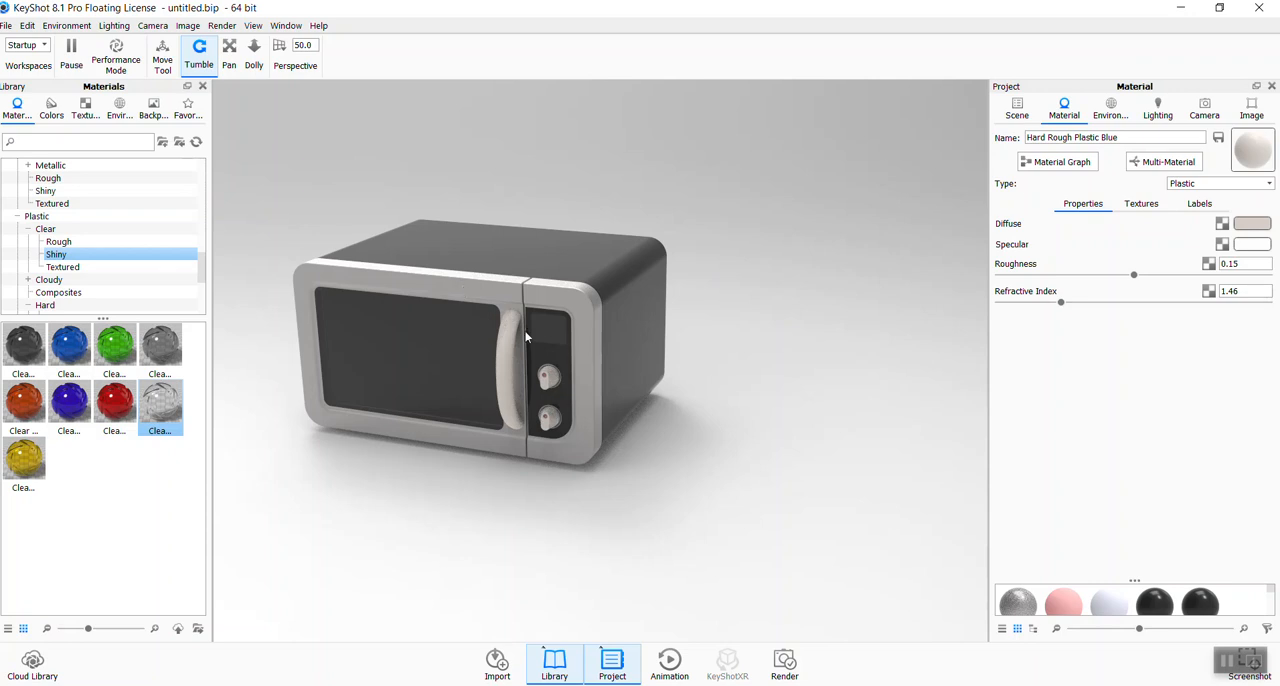
- Open the Hard Shiny Plastic Black #2 material's properties and inspect the Refractive Index setting
{"action": "left_click", "coordinate": [496, 268]}
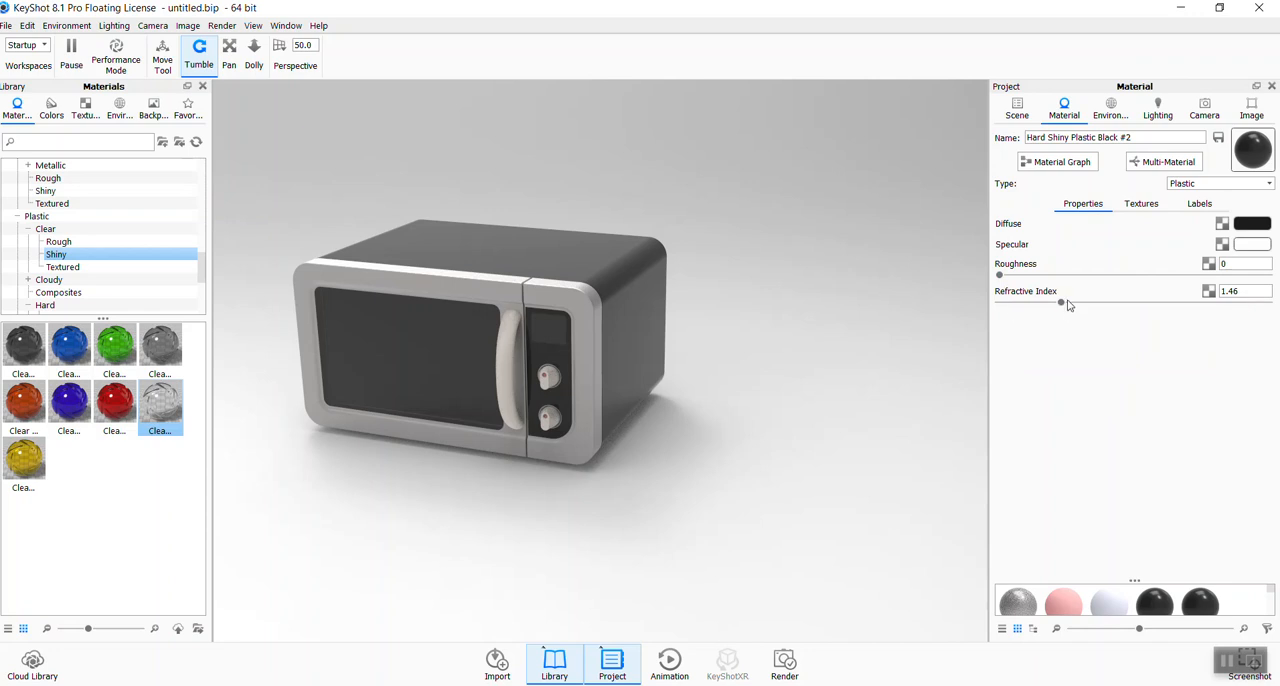
{"action": "mouse_move", "coordinate": [1065, 306]}
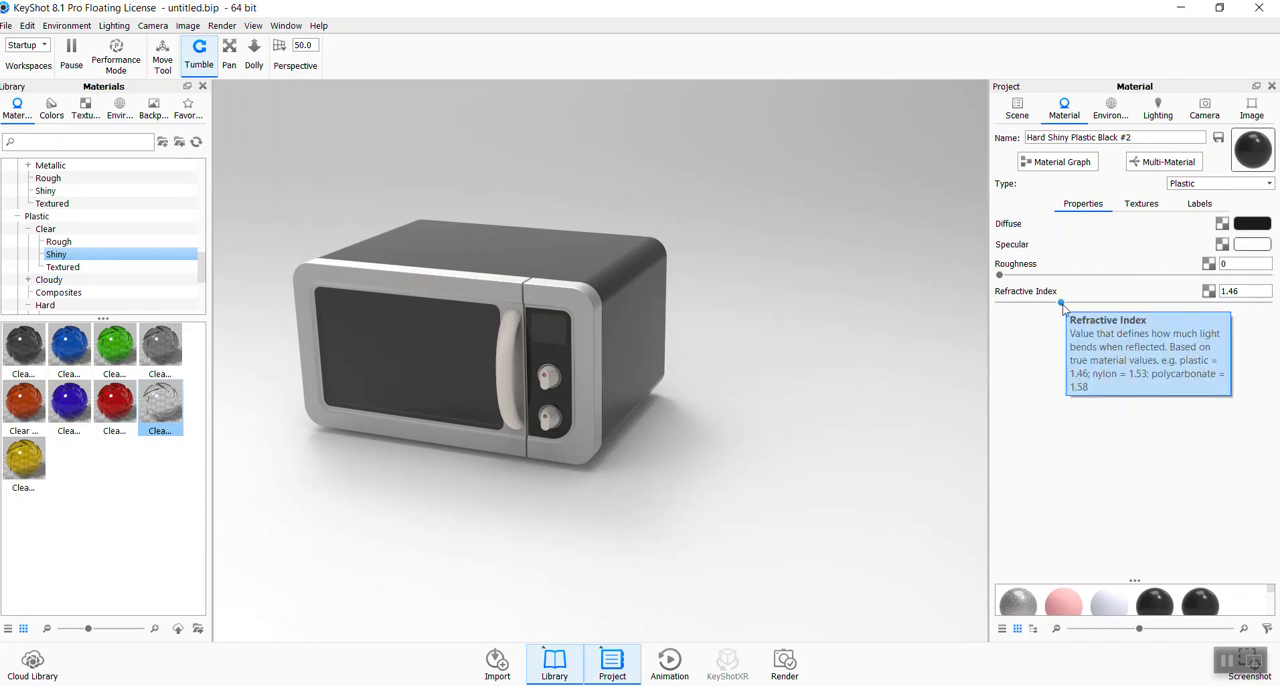
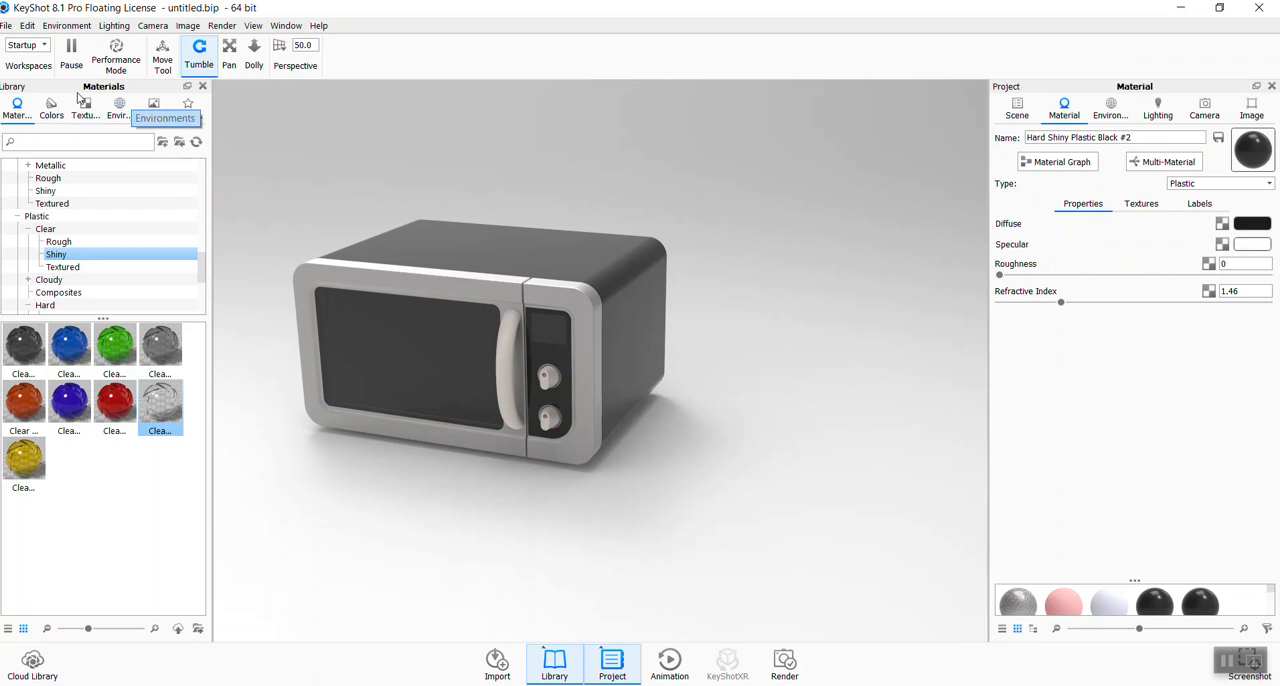
- Browse the library's Studio environments, examining the Light Tent and Basic presets for a lighting setup
{"action": "left_click", "coordinate": [120, 108]}
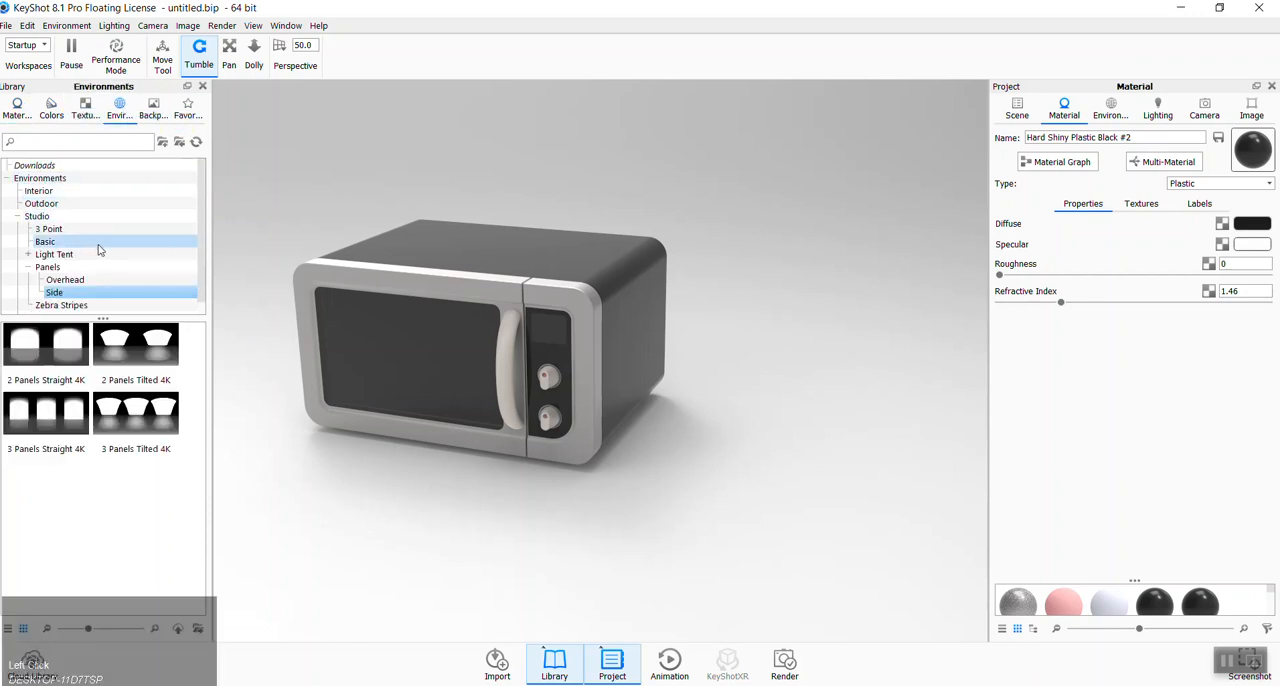
{"action": "left_click", "coordinate": [30, 268]}
{"action": "left_click", "coordinate": [28, 254]}
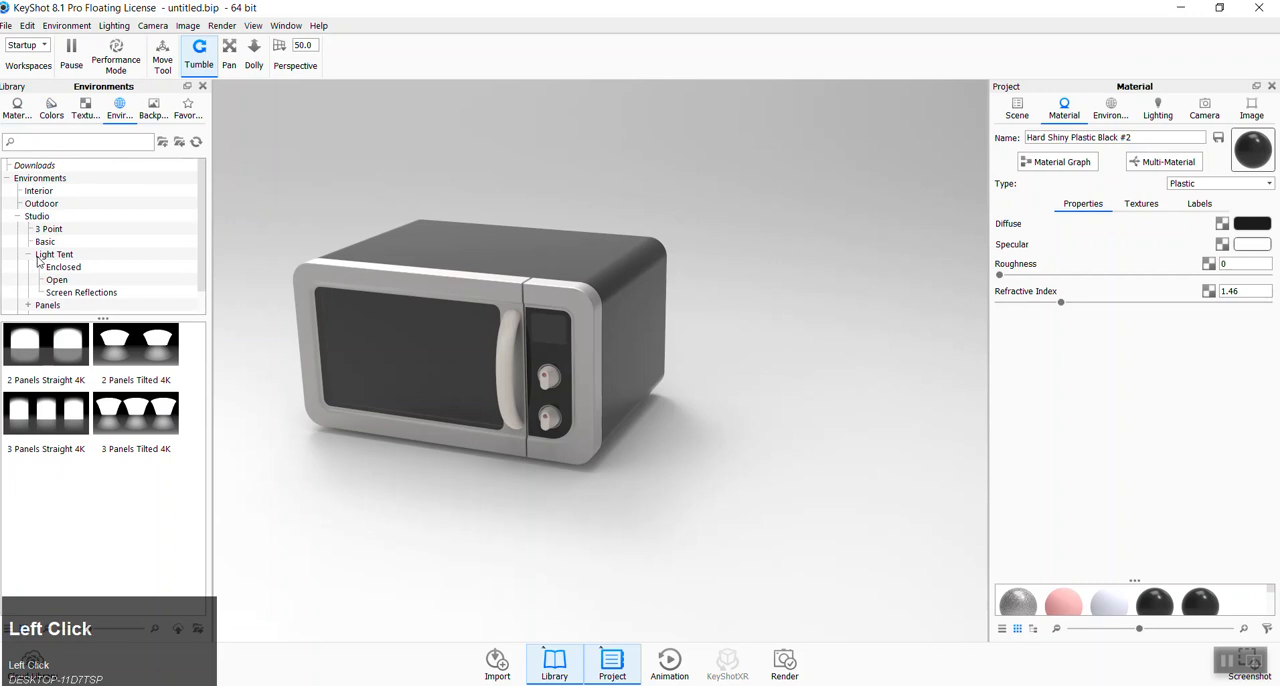
{"action": "left_click", "coordinate": [50, 256]}
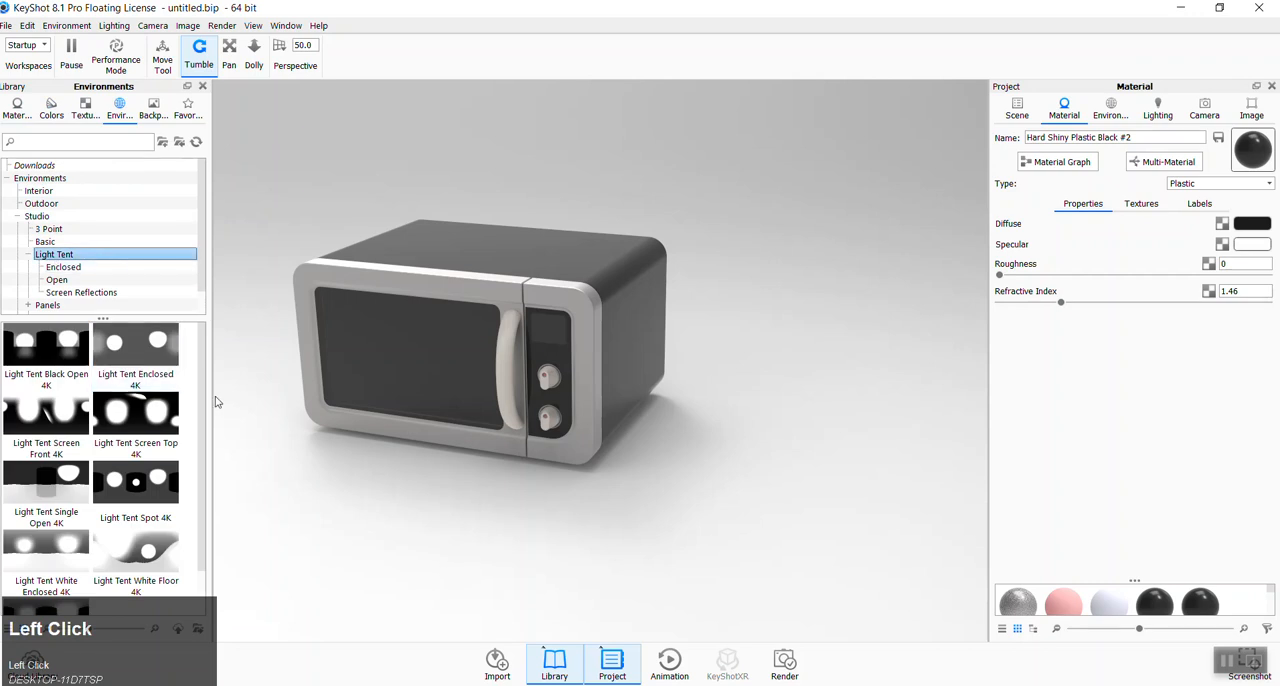
{"action": "left_click_drag", "start_coordinate": [203, 394], "coordinate": [196, 350]}
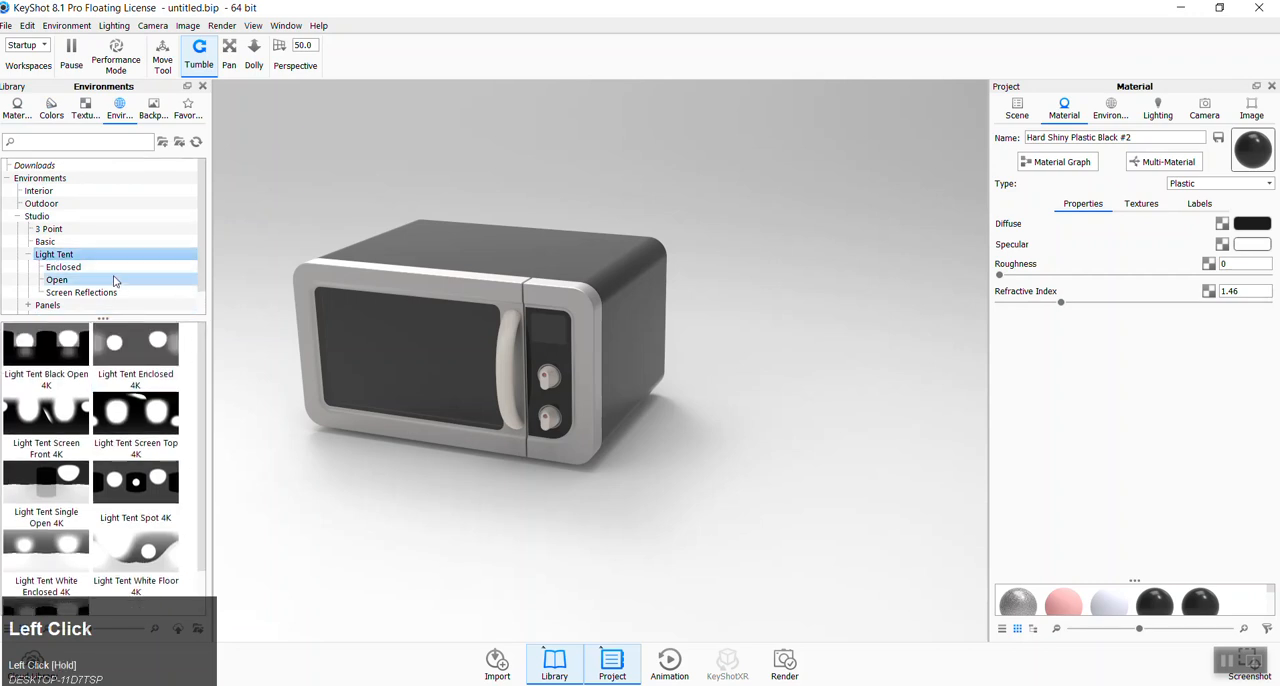
{"action": "left_click_drag", "start_coordinate": [199, 269], "coordinate": [199, 302]}
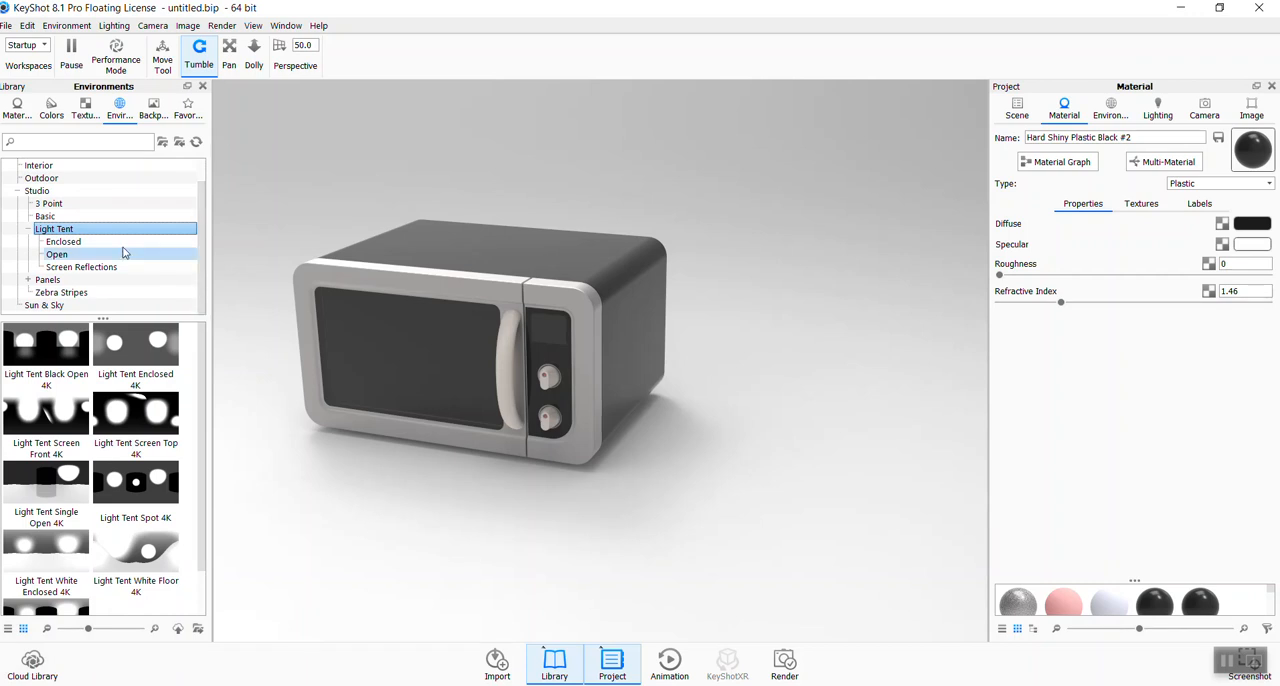
{"action": "left_click", "coordinate": [56, 218]}
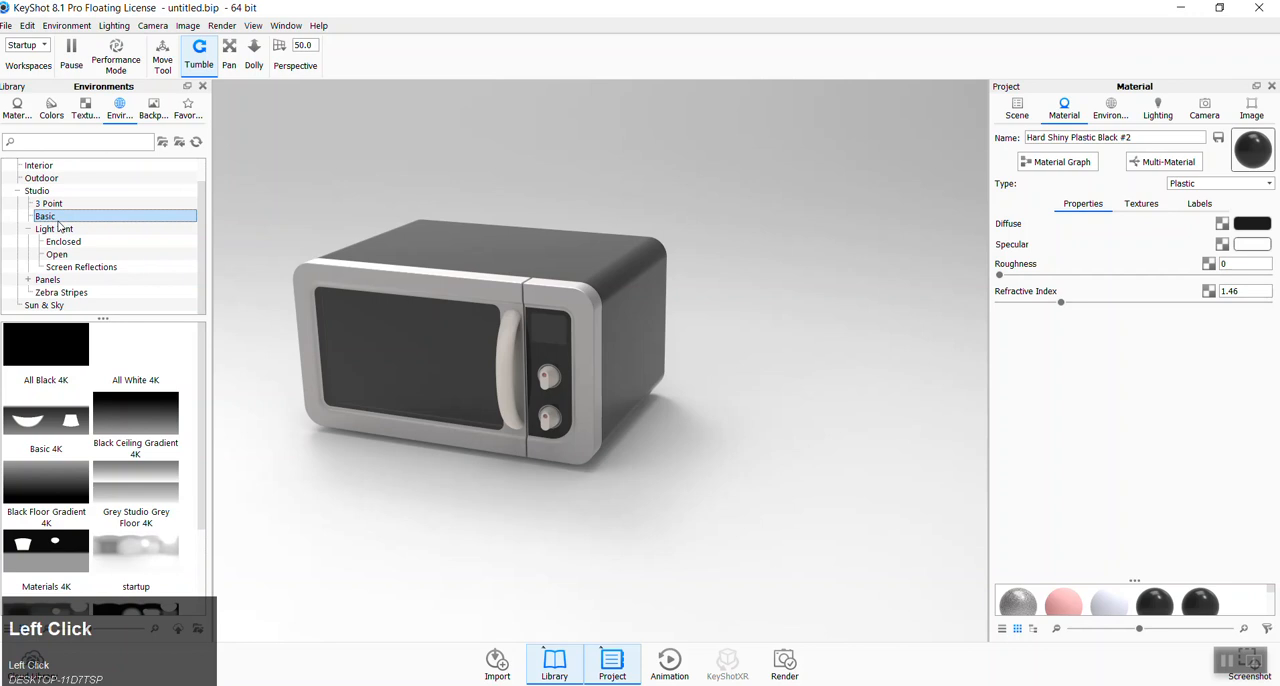
{"action": "scroll", "coordinate": [133, 450], "scroll_direction": "down", "scroll_amount": 3}
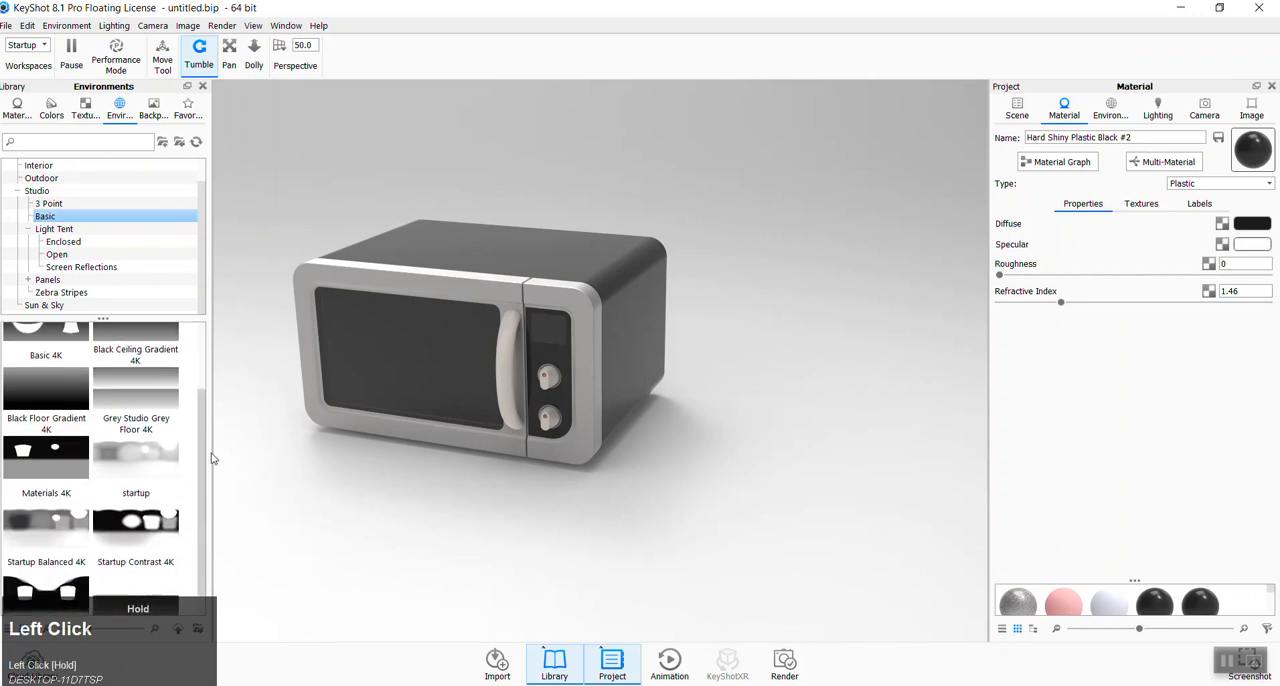
{"action": "left_click", "coordinate": [133, 462]}
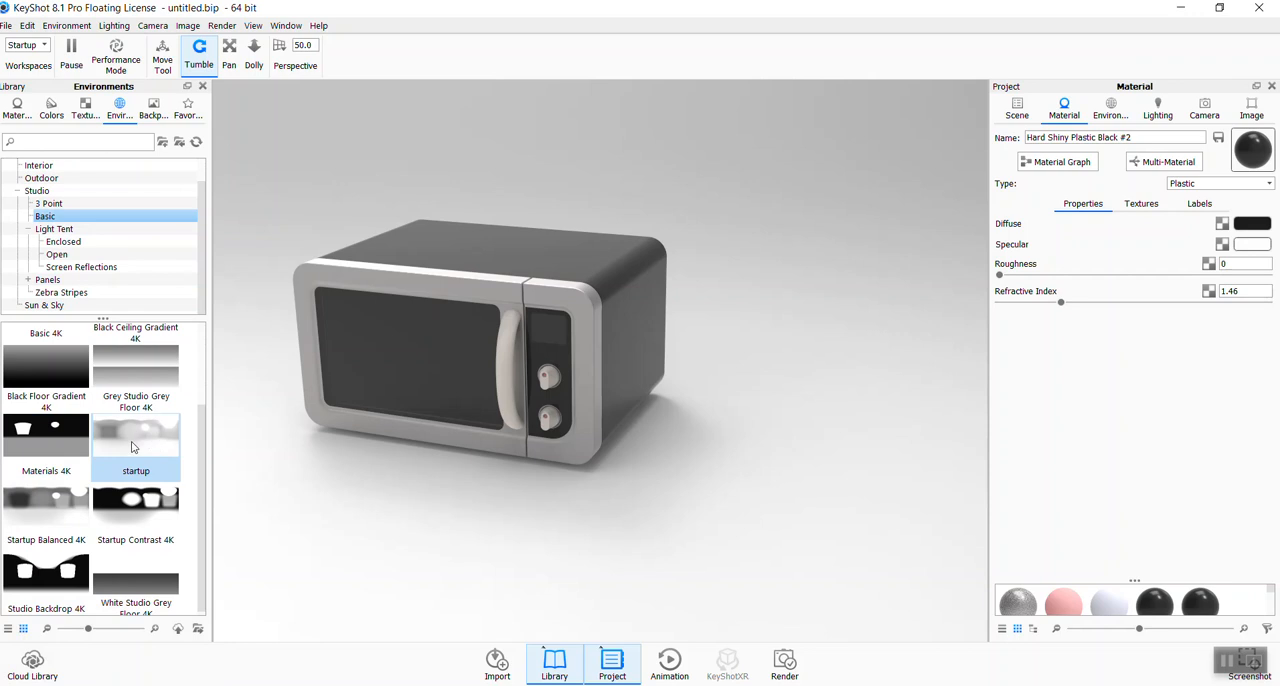
{"action": "mouse_move", "coordinate": [132, 447]}
- Show the environment's transform settings and rotate the startup lighting around the microwave to 137.25°
{"action": "left_click_drag", "start_coordinate": [466, 500], "coordinate": [512, 494], "text": "ctrl"}
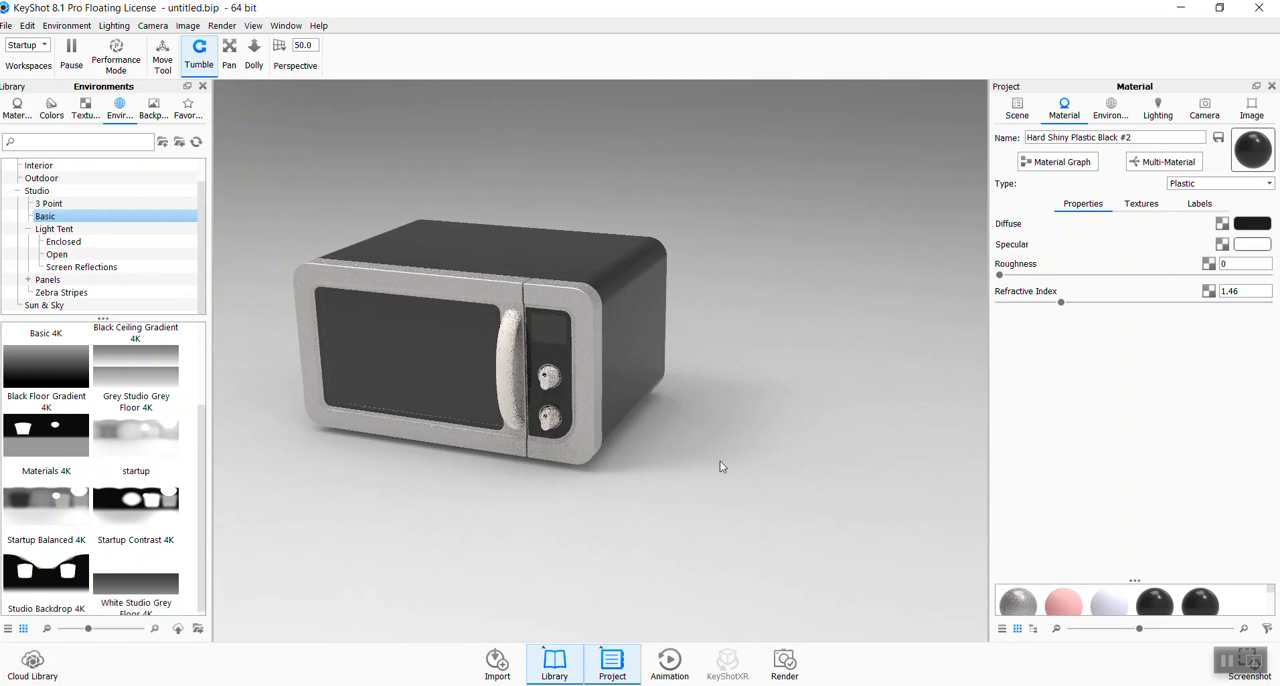
{"action": "mouse_move", "coordinate": [693, 505]}
{"action": "left_mouse_down", "text": "ctrl"}
{"action": "mouse_move", "coordinate": [691, 526]}
{"action": "mouse_move", "coordinate": [690, 340]}
{"action": "mouse_move", "coordinate": [708, 620]}
{"action": "mouse_move", "coordinate": [733, 480]}
{"action": "mouse_move", "coordinate": [742, 587]}
{"action": "mouse_move", "coordinate": [746, 220]}
{"action": "mouse_move", "coordinate": [772, 422]}
{"action": "mouse_move", "coordinate": [793, 440]}
{"action": "mouse_move", "coordinate": [778, 505]}
{"action": "mouse_move", "coordinate": [783, 274]}
{"action": "mouse_move", "coordinate": [766, 396]}
{"action": "mouse_move", "coordinate": [782, 246]}
{"action": "mouse_move", "coordinate": [1270, 37]}
{"action": "left_mouse_up", "text": "ctrl"}
{"action": "left_click", "coordinate": [1120, 112]}
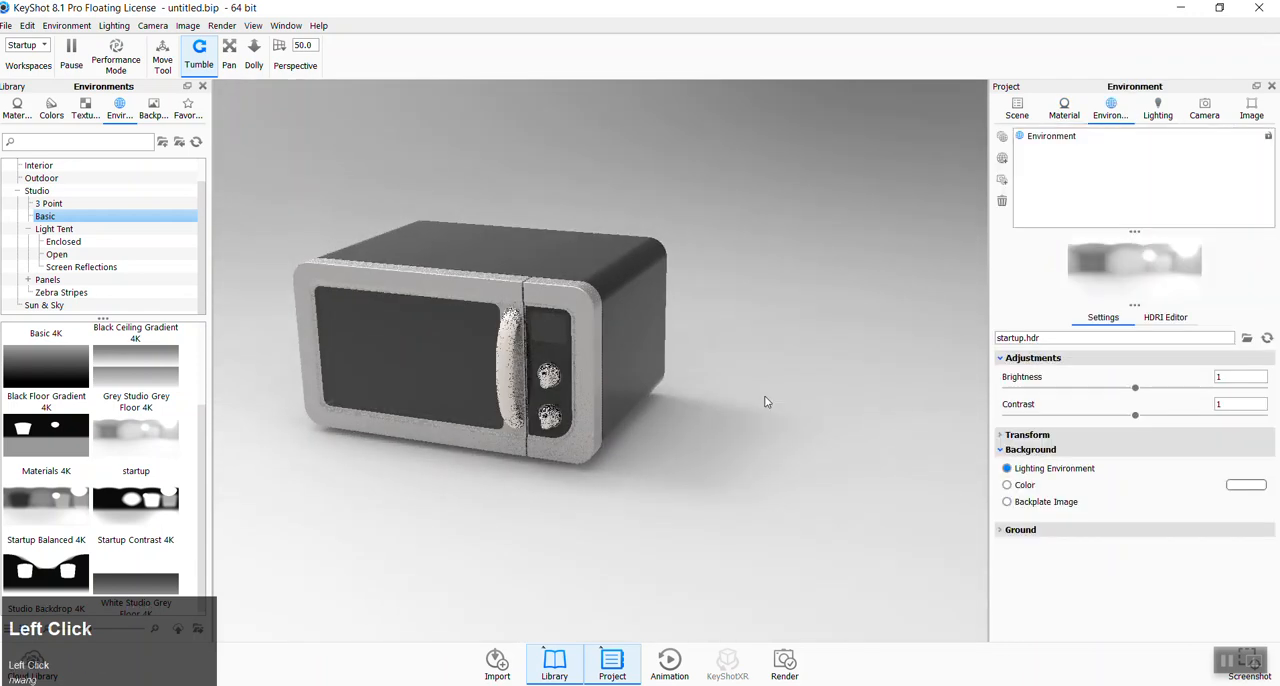
{"action": "mouse_move", "coordinate": [780, 531]}
{"action": "left_mouse_down", "text": "ctrl"}
{"action": "mouse_move", "coordinate": [831, 482]}
{"action": "mouse_move", "coordinate": [807, 284]}
{"action": "left_mouse_up", "text": "ctrl"}
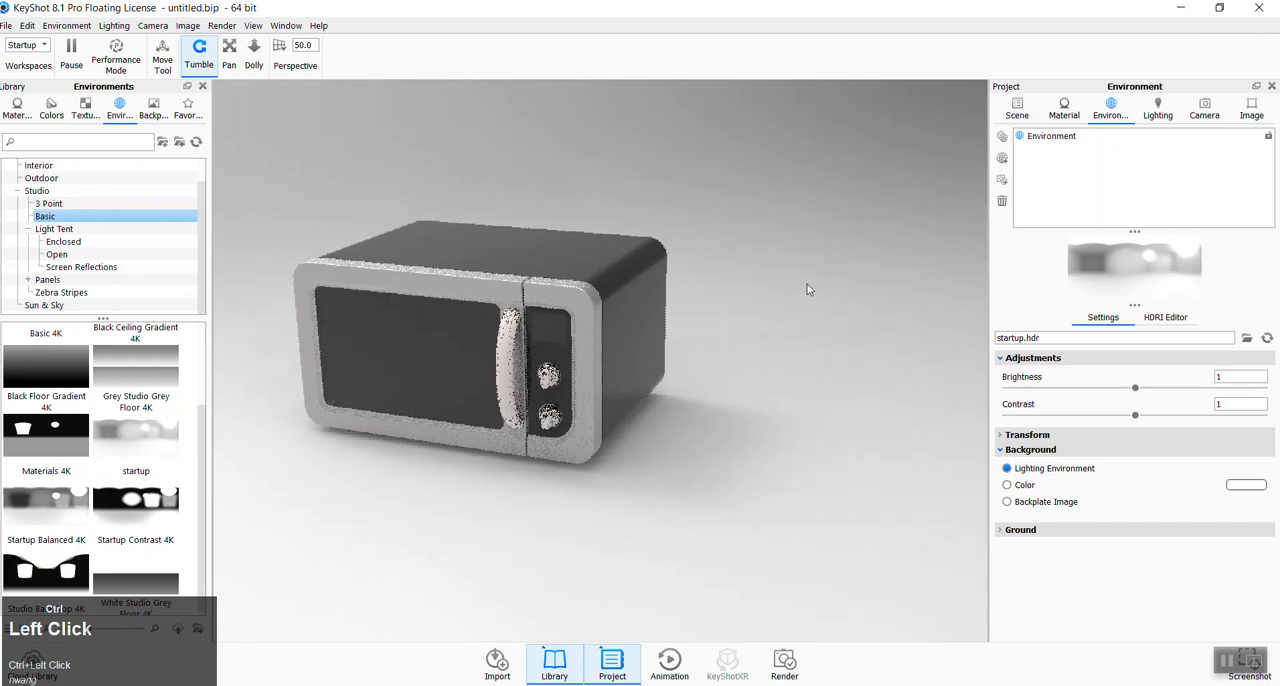
{"action": "left_click", "coordinate": [1000, 436]}
{"action": "left_click_drag", "start_coordinate": [791, 446], "coordinate": [770, 318], "text": "ctrl"}
{"action": "left_click_drag", "start_coordinate": [803, 583], "coordinate": [798, 363], "text": "ctrl"}
{"action": "left_click_drag", "start_coordinate": [936, 498], "coordinate": [777, 531], "text": "ctrl"}
{"action": "left_click_drag", "start_coordinate": [797, 286], "coordinate": [542, 515], "text": "ctrl"}
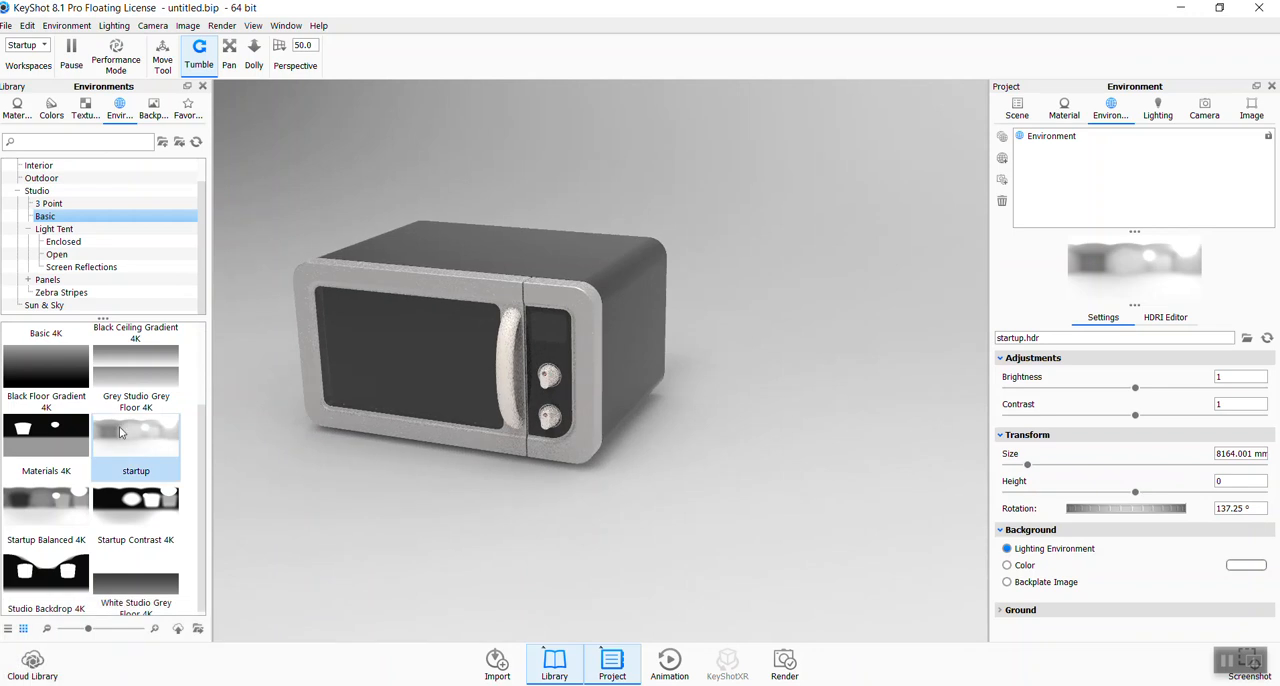
- Apply the Black Floor Gradient 4K environment from the Basic presets to the scene
{"action": "mouse_move", "coordinate": [117, 429]}
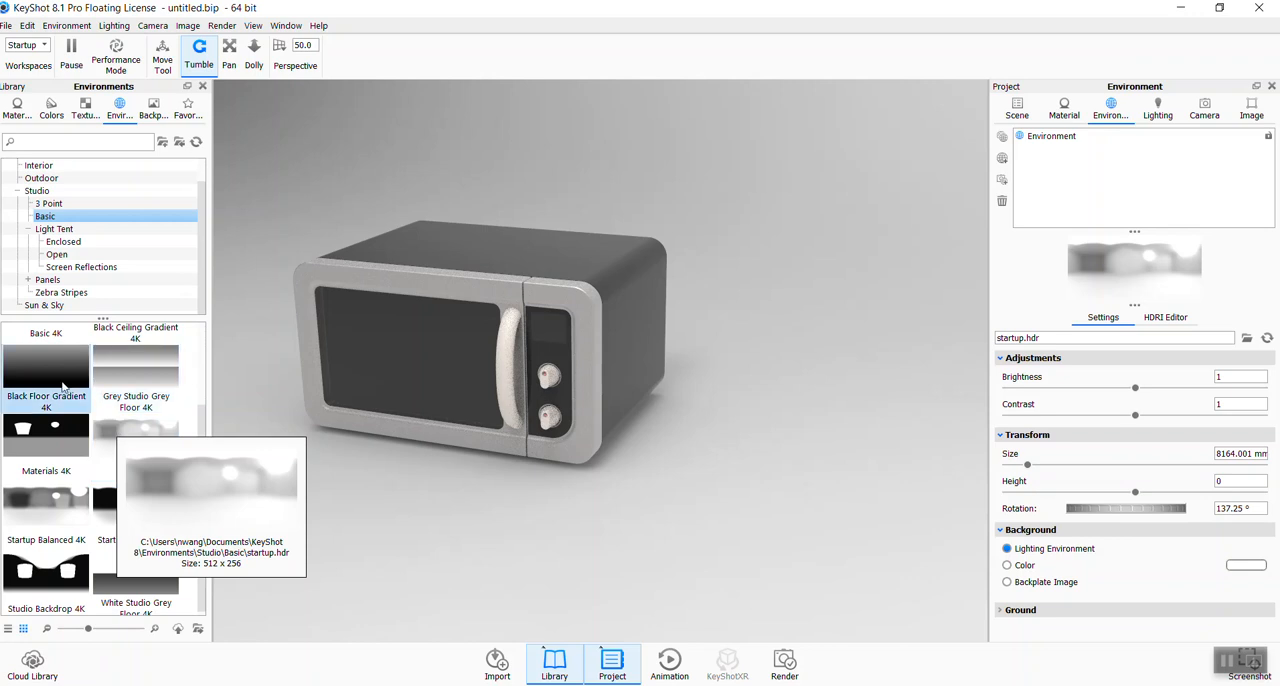
{"action": "scroll", "coordinate": [63, 390], "scroll_direction": "up", "scroll_amount": 2}
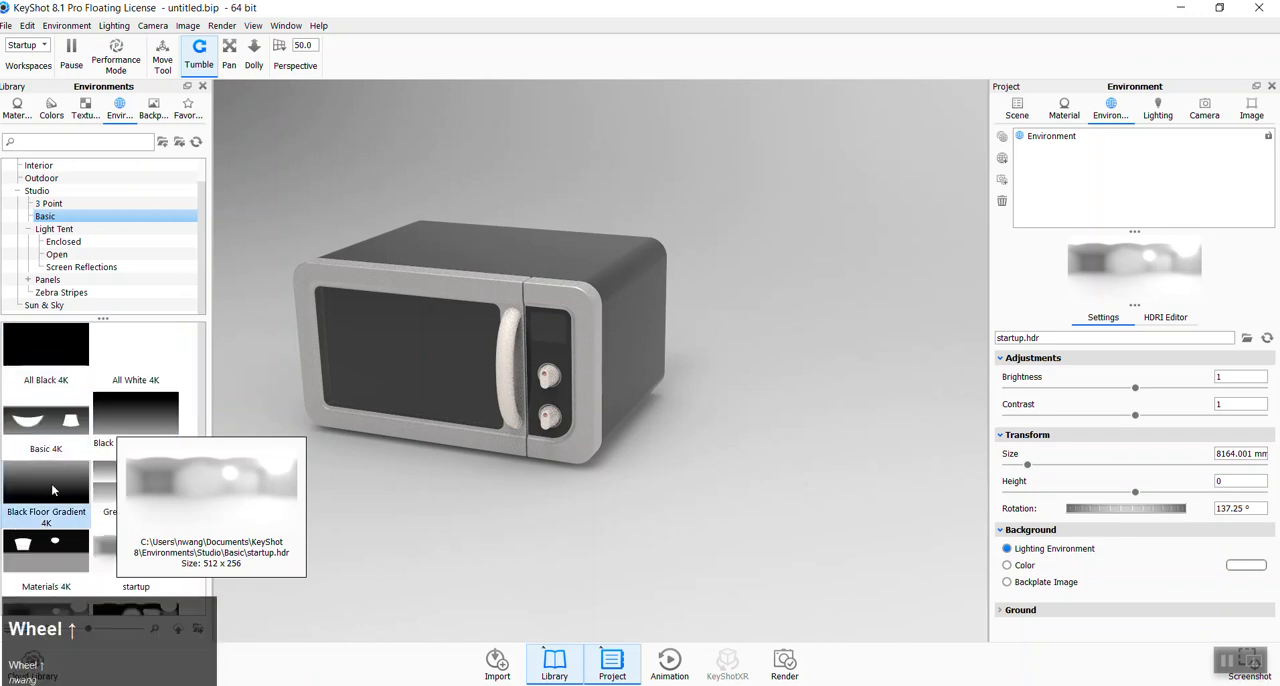
{"action": "left_click", "coordinate": [134, 464]}
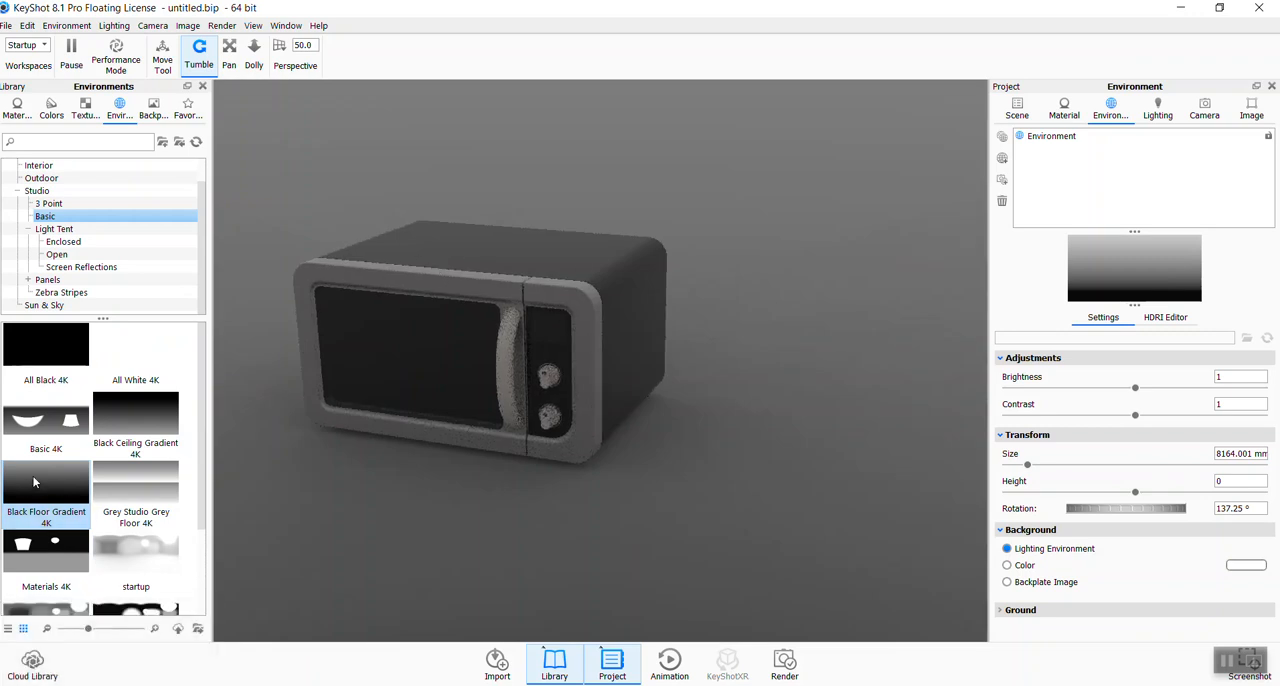
- Apply the Startup Contrast 4K environment and rotate its lighting around the microwave to 93°
{"action": "scroll", "coordinate": [166, 500], "scroll_direction": "down", "scroll_amount": 2}
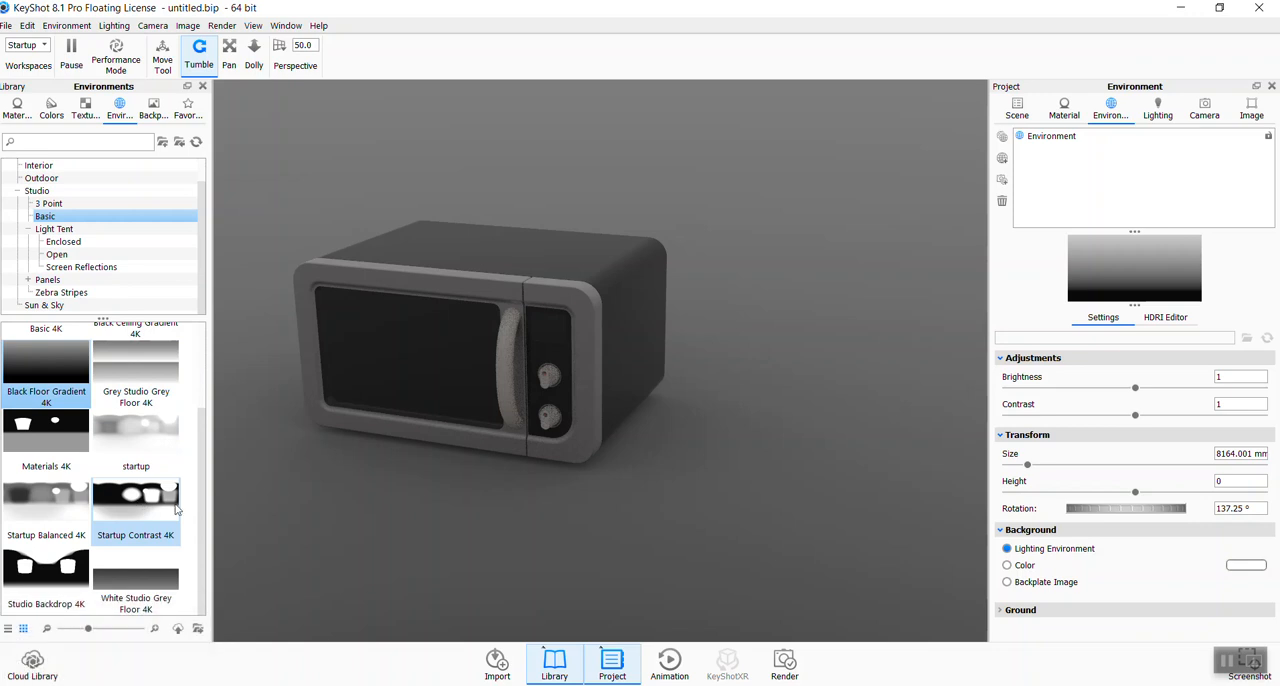
{"action": "left_click", "coordinate": [147, 504]}
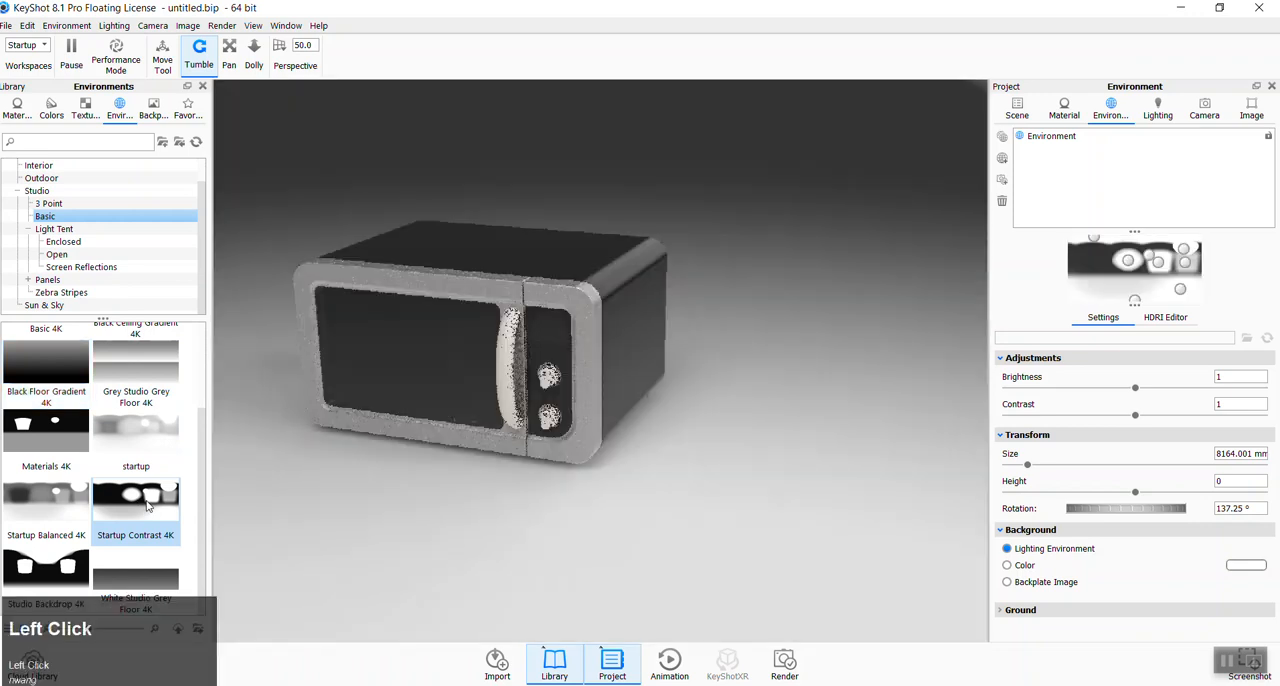
{"action": "mouse_move", "coordinate": [588, 510]}
{"action": "left_mouse_down", "text": "ctrl"}
{"action": "mouse_move", "coordinate": [483, 510]}
{"action": "mouse_move", "coordinate": [597, 490]}
{"action": "left_mouse_up", "text": "ctrl"}
{"action": "mouse_move", "coordinate": [563, 531]}
{"action": "left_mouse_down", "text": "ctrl"}
{"action": "mouse_move", "coordinate": [711, 527]}
{"action": "mouse_move", "coordinate": [575, 535]}
{"action": "left_mouse_up", "text": "ctrl"}
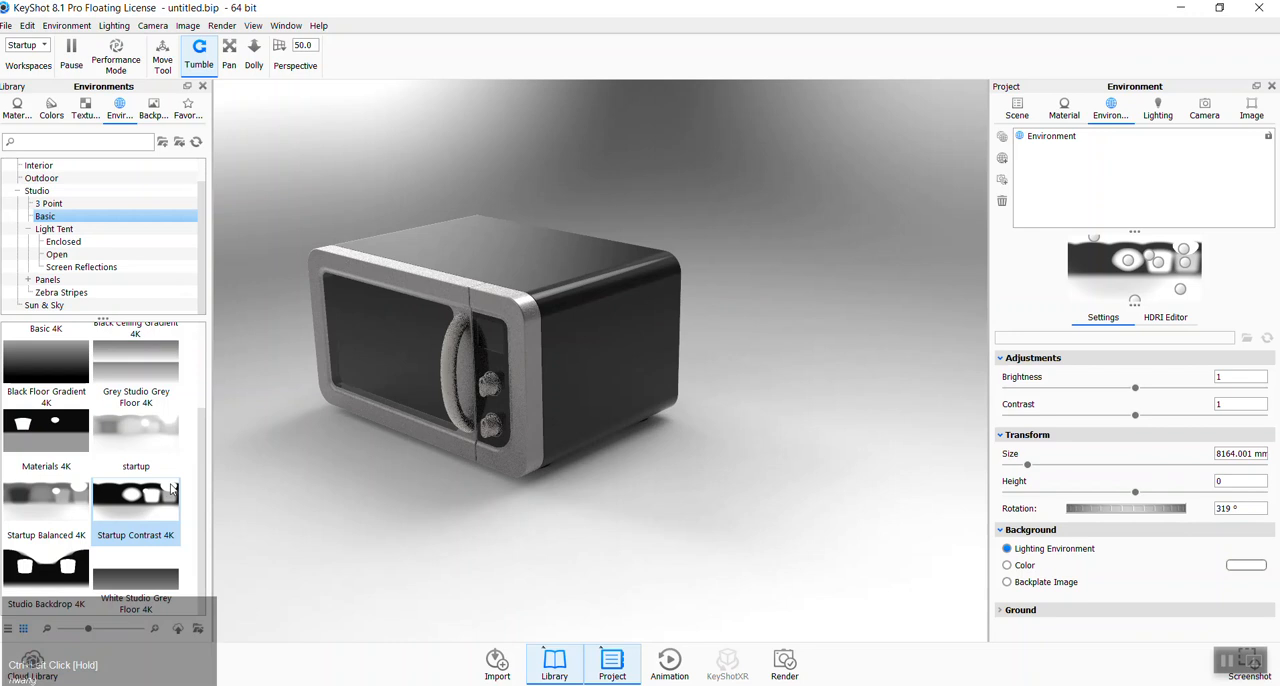
{"action": "mouse_move", "coordinate": [546, 488]}
{"action": "left_mouse_down", "text": "ctrl"}
{"action": "mouse_move", "coordinate": [363, 481]}
{"action": "mouse_move", "coordinate": [729, 497]}
{"action": "mouse_move", "coordinate": [435, 483]}
{"action": "mouse_move", "coordinate": [110, 497]}
{"action": "left_mouse_up", "text": "ctrl"}
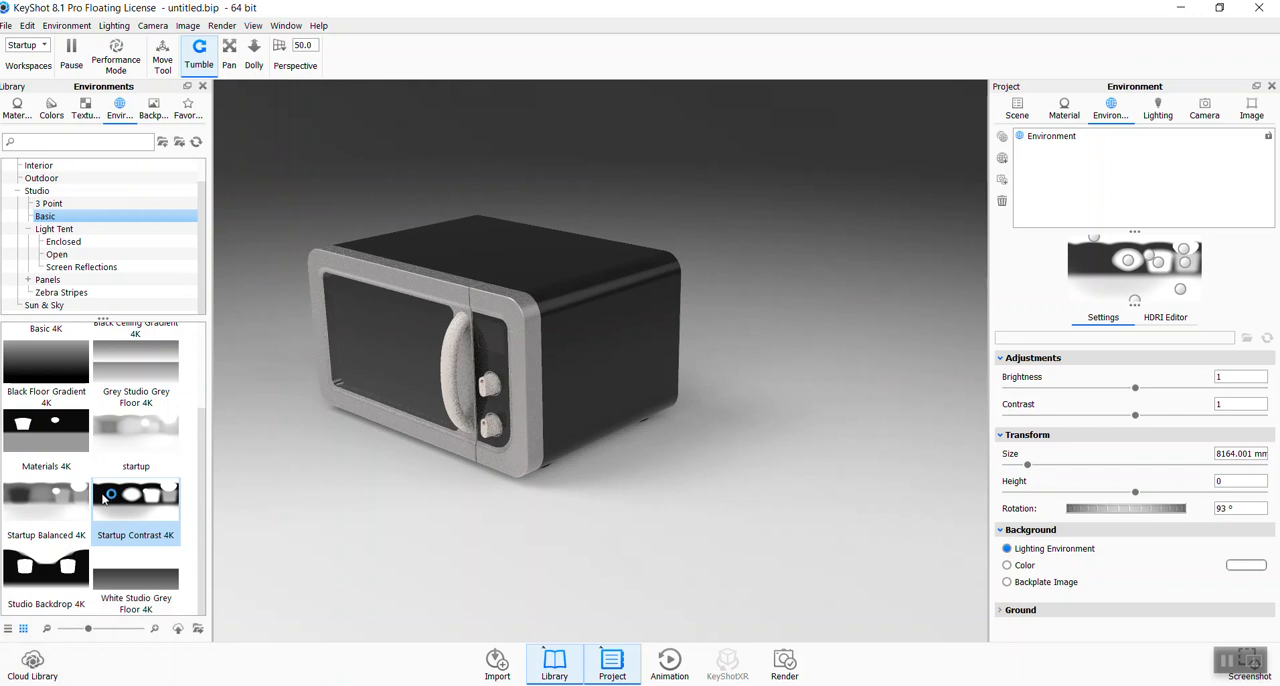
{"action": "left_click", "coordinate": [107, 494]}
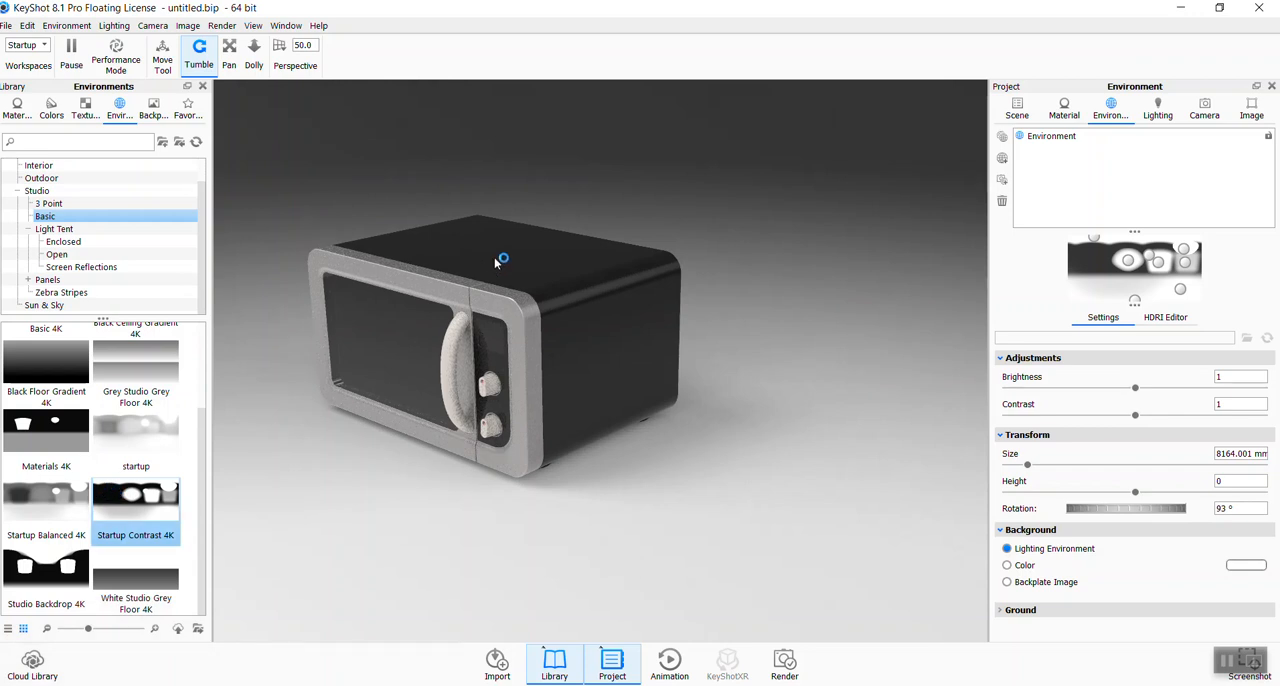
{"action": "mouse_move", "coordinate": [123, 509]}
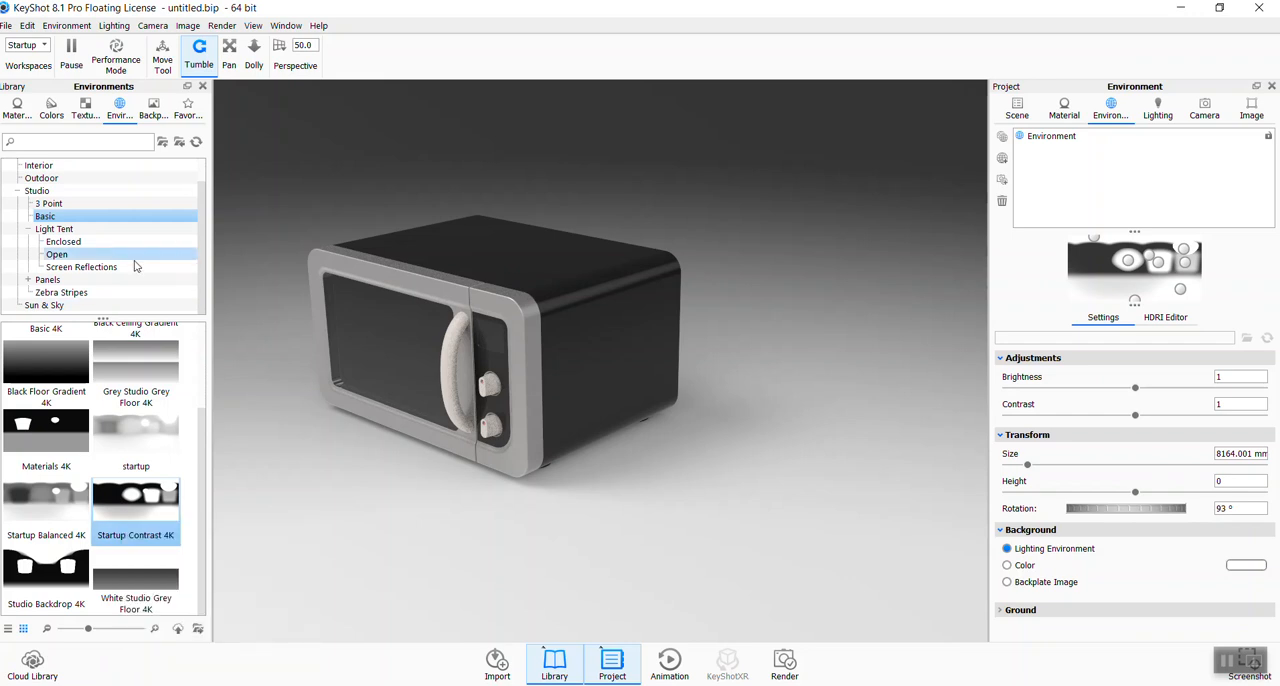
- Apply the 2 Panels Tilted 4K environment from the Studio Panels presets
{"action": "scroll", "coordinate": [128, 246], "scroll_direction": "down", "scroll_amount": 1}
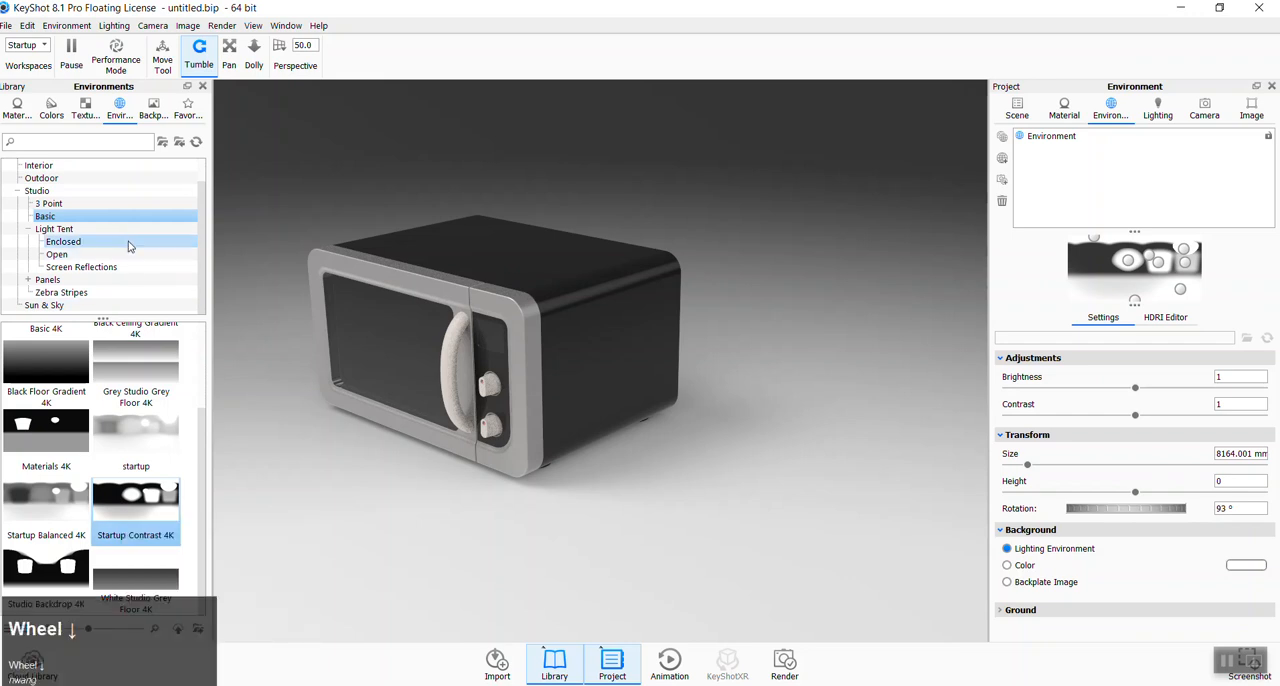
{"action": "left_click", "coordinate": [29, 280]}
{"action": "left_click", "coordinate": [50, 281]}
{"action": "scroll", "coordinate": [141, 269], "scroll_direction": "down", "scroll_amount": 1}
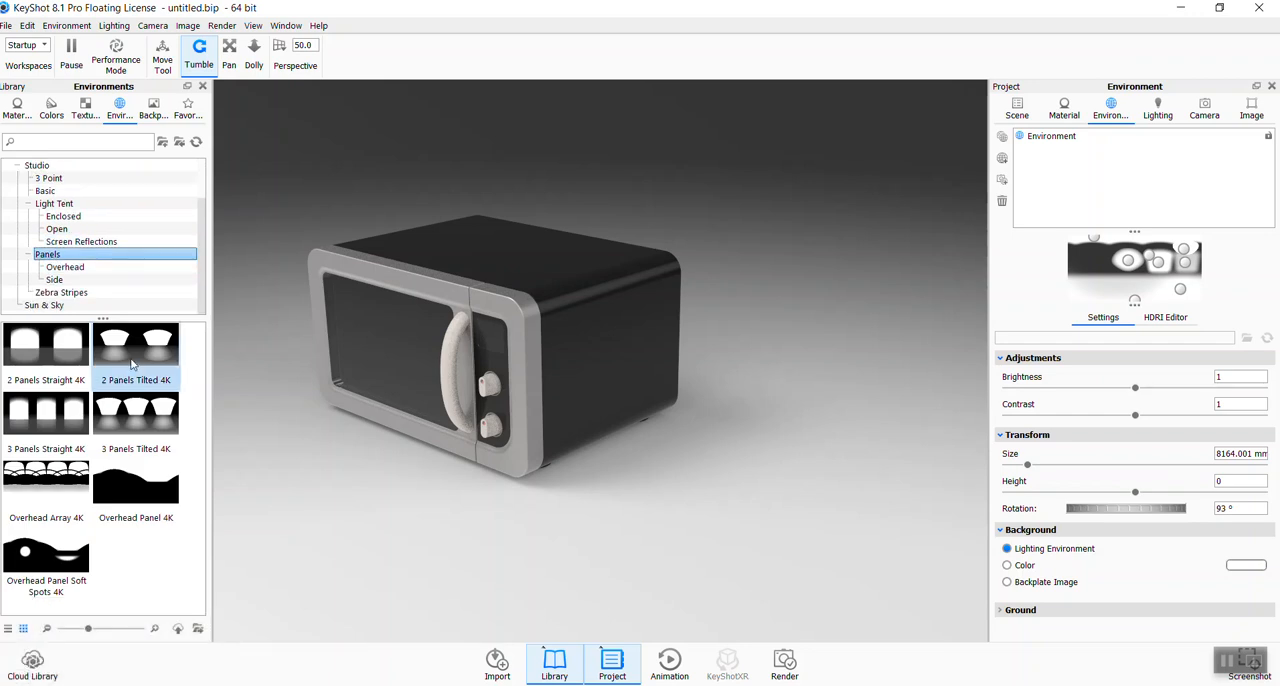
{"action": "mouse_move", "coordinate": [145, 411]}
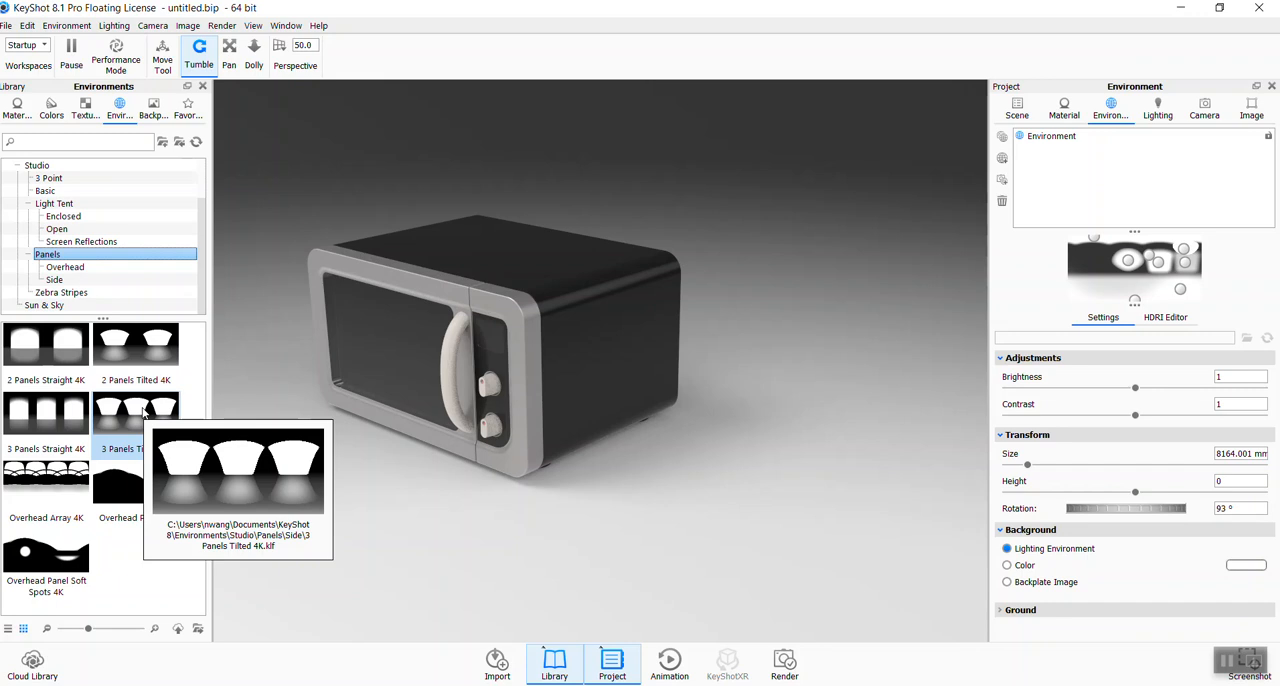
{"action": "mouse_move", "coordinate": [147, 370]}
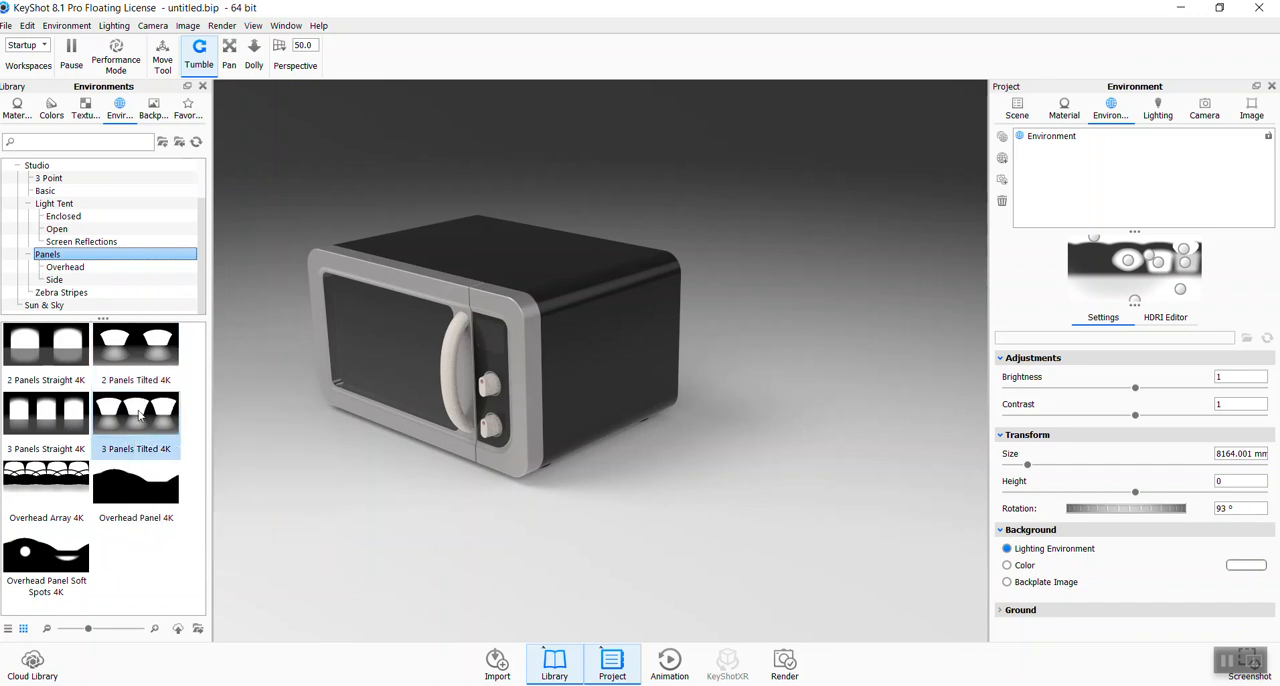
{"action": "left_click", "coordinate": [150, 355]}
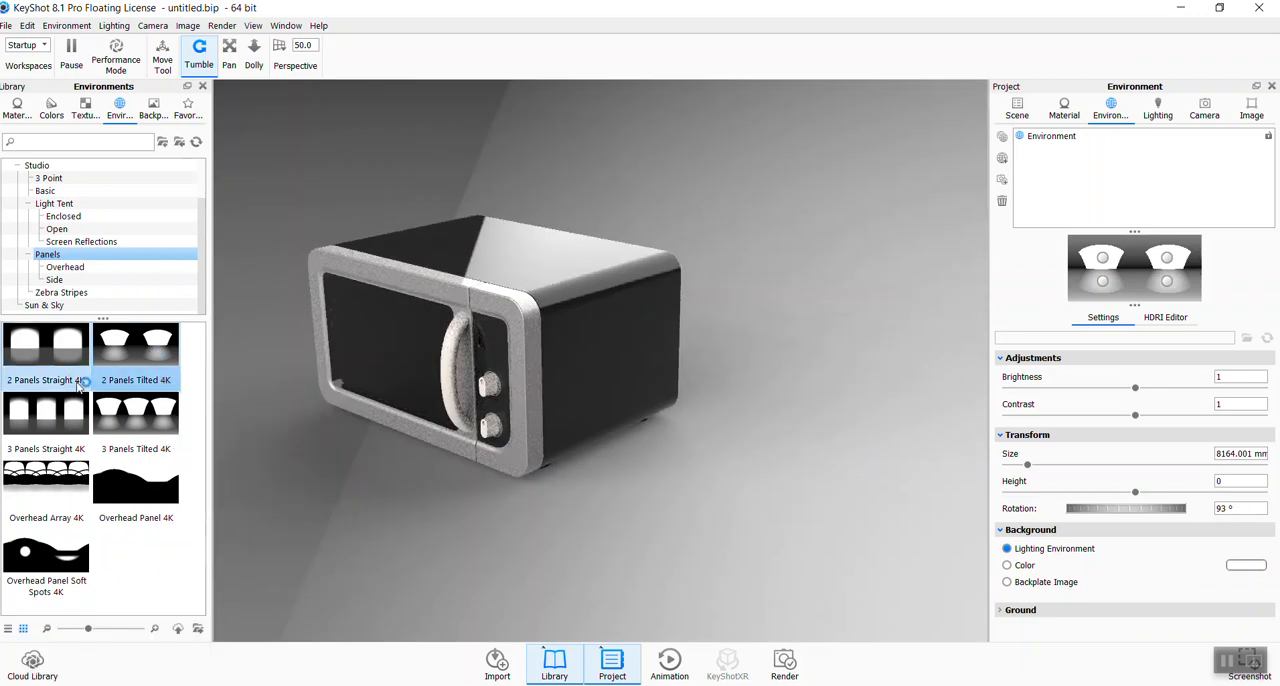
- Orbit to a three-quarter view of the microwave's front and rotate the two-panel lighting to about 102°
{"action": "left_click_drag", "start_coordinate": [761, 553], "coordinate": [585, 535], "text": "ctrl"}
{"action": "middle_click_drag", "start_coordinate": [577, 538], "coordinate": [643, 509]}
{"action": "mouse_move", "coordinate": [597, 520]}
{"action": "left_mouse_down"}
{"action": "mouse_move", "coordinate": [858, 532]}
{"action": "mouse_move", "coordinate": [700, 543]}
{"action": "mouse_move", "coordinate": [808, 551]}
{"action": "mouse_move", "coordinate": [651, 531]}
{"action": "mouse_move", "coordinate": [518, 535]}
{"action": "left_mouse_up"}
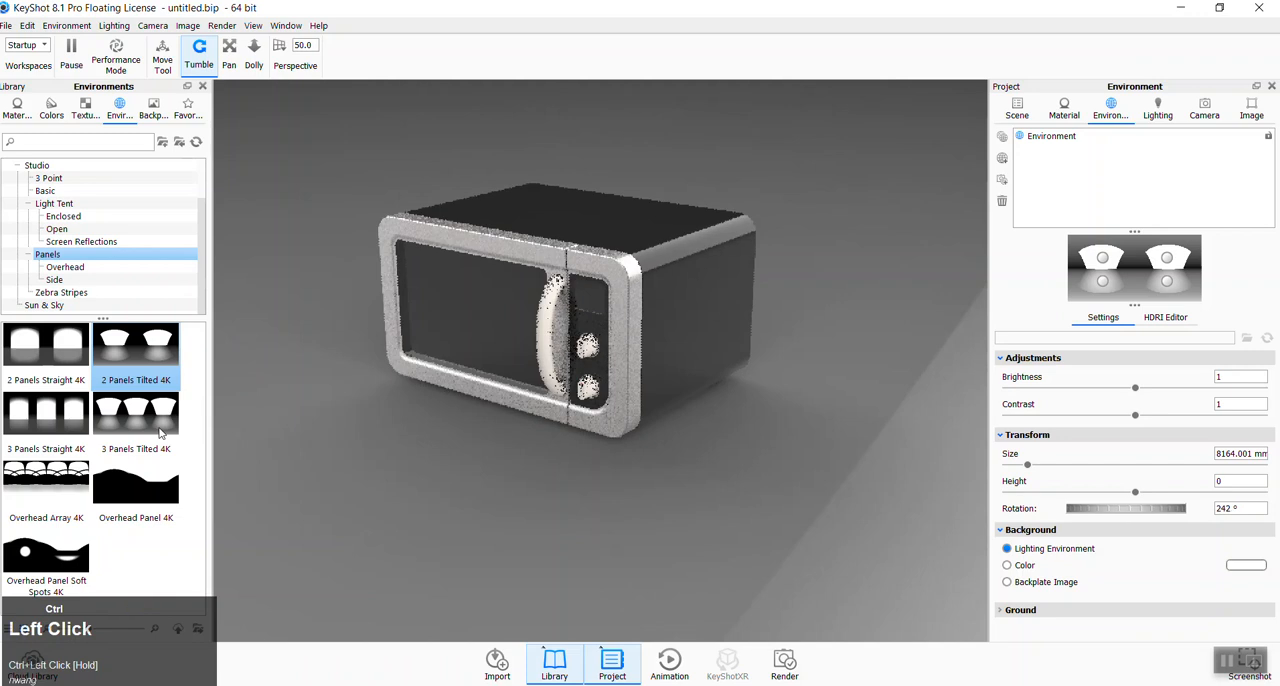
{"action": "scroll", "coordinate": [75, 163], "scroll_direction": "up", "scroll_amount": 1}
{"action": "left_click_drag", "start_coordinate": [656, 547], "coordinate": [578, 539], "text": "ctrl"}
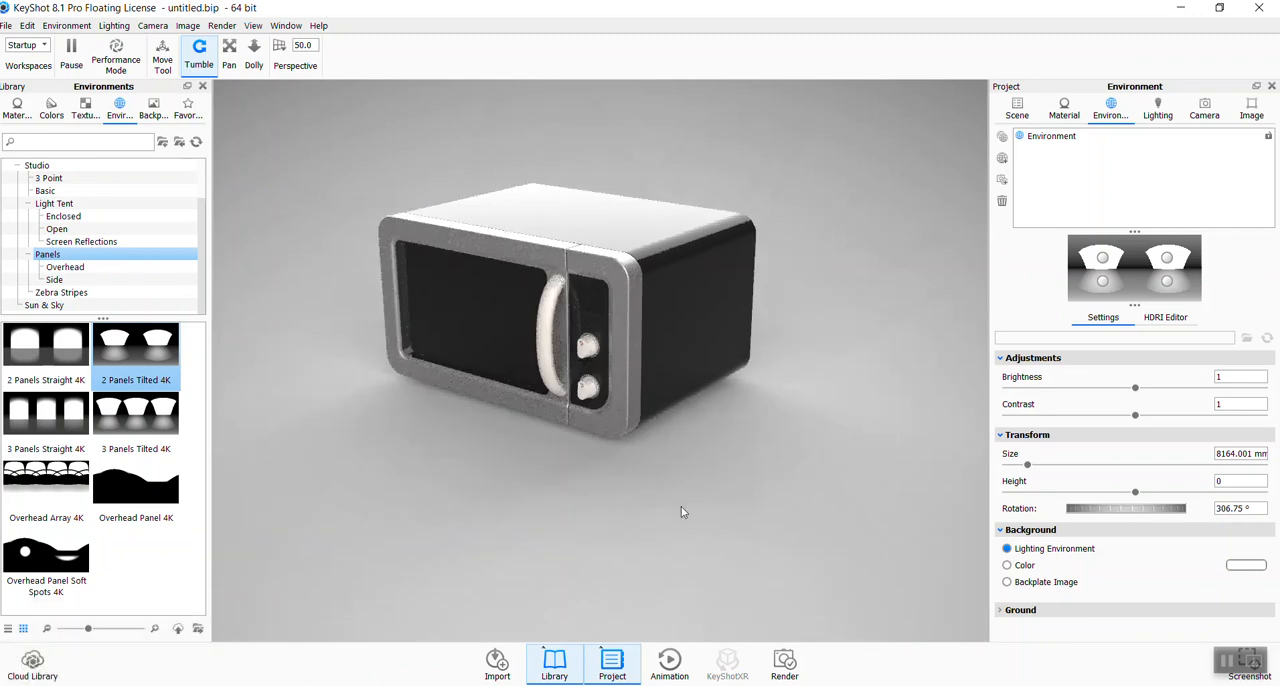
{"action": "mouse_move", "coordinate": [830, 515]}
{"action": "left_mouse_down", "text": "ctrl"}
{"action": "mouse_move", "coordinate": [711, 515]}
{"action": "mouse_move", "coordinate": [776, 519]}
{"action": "mouse_move", "coordinate": [798, 548]}
{"action": "mouse_move", "coordinate": [807, 523]}
{"action": "mouse_move", "coordinate": [681, 524]}
{"action": "mouse_move", "coordinate": [760, 522]}
{"action": "mouse_move", "coordinate": [691, 534]}
{"action": "mouse_move", "coordinate": [814, 543]}
{"action": "left_mouse_up", "text": "ctrl"}
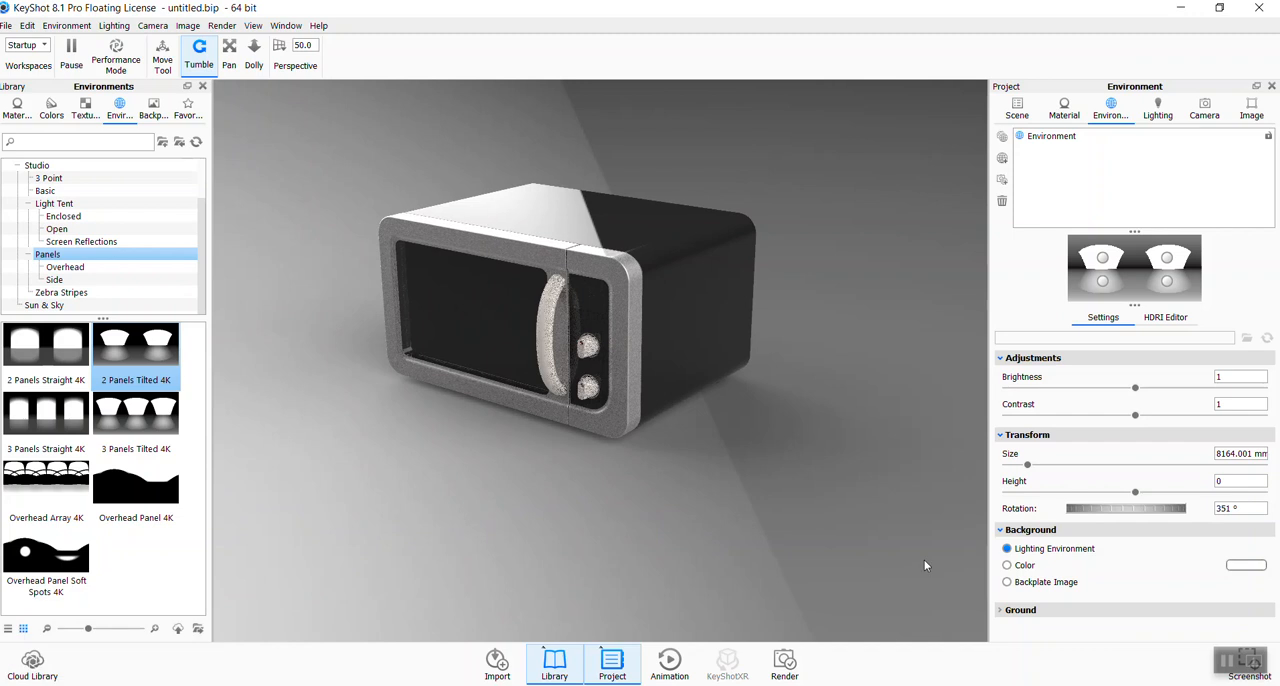
{"action": "left_click_drag", "start_coordinate": [894, 541], "coordinate": [850, 545], "text": "ctrl"}
{"action": "left_click_drag", "start_coordinate": [753, 520], "coordinate": [726, 537], "text": "ctrl"}
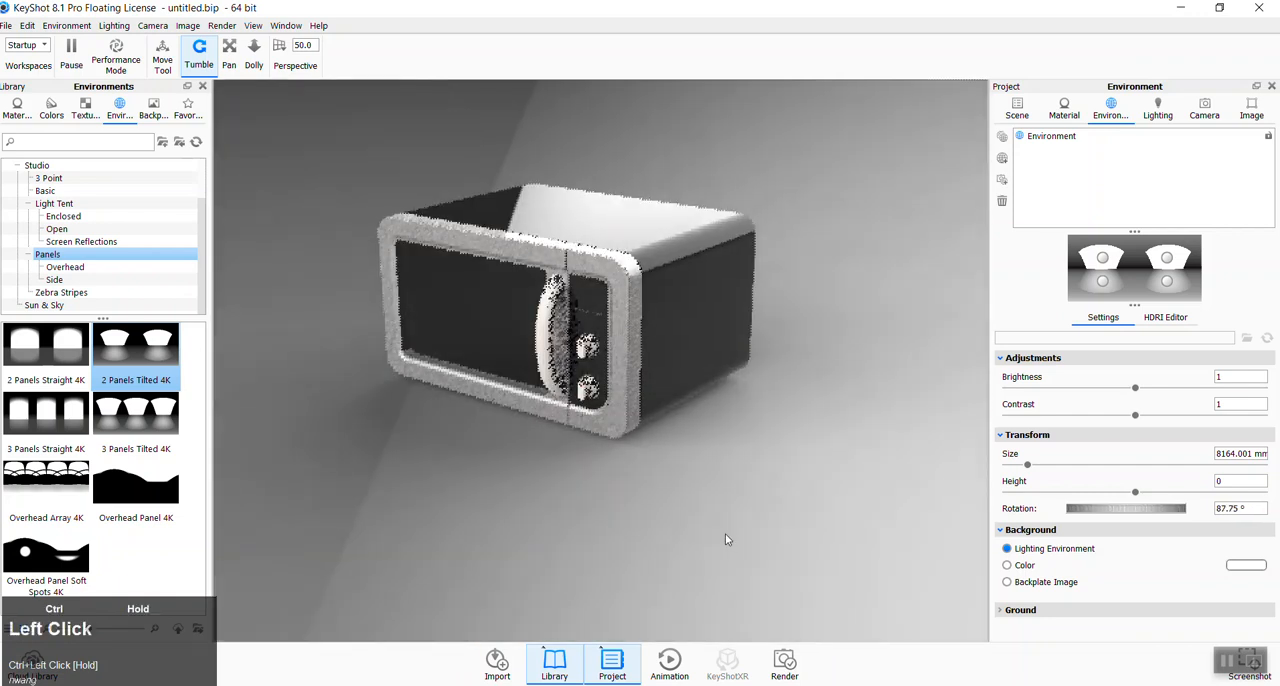
- Apply the 3 Panels Tilted 4K environment and rotate its lighting to 259.75°
{"action": "left_click", "coordinate": [152, 420]}
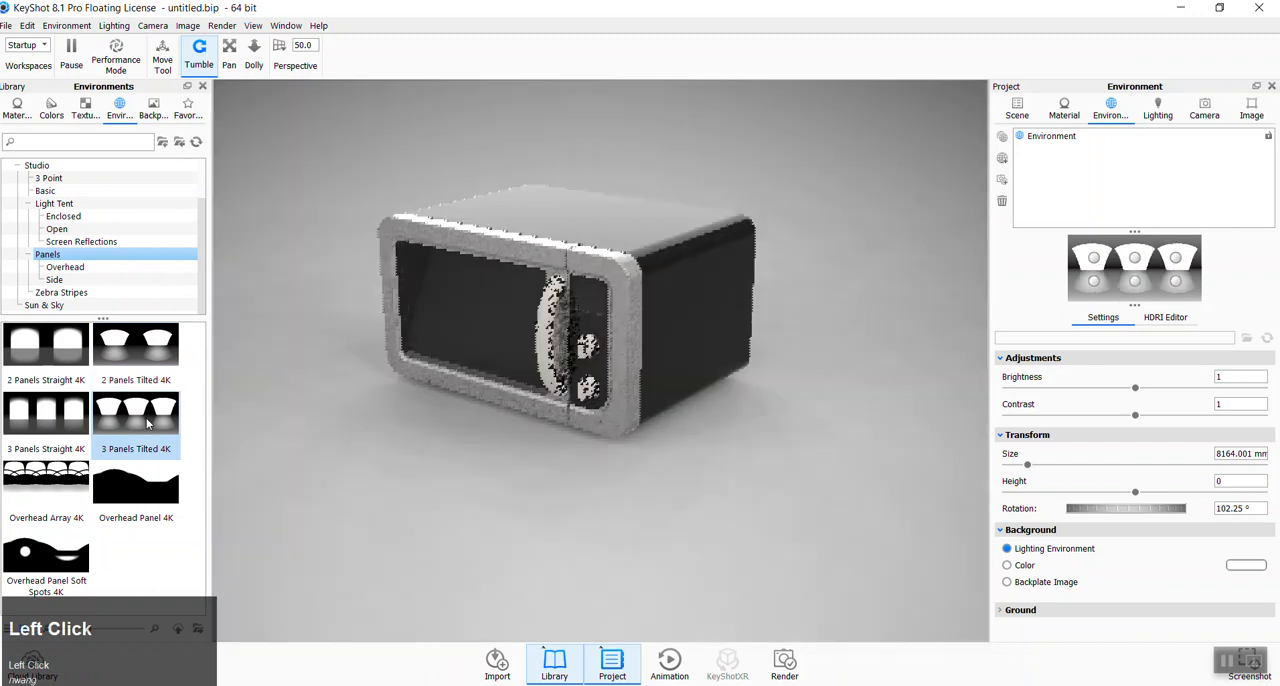
{"action": "left_click_drag", "start_coordinate": [842, 573], "coordinate": [836, 537], "text": "ctrl"}
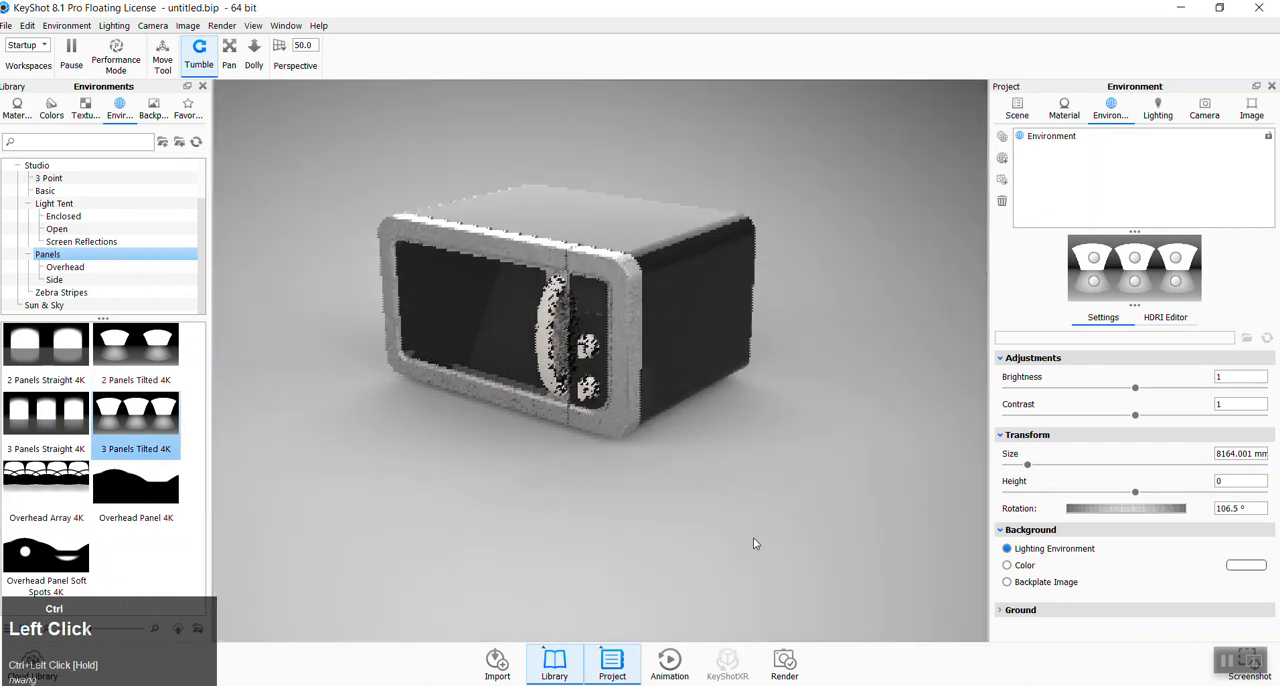
{"action": "left_click_drag", "start_coordinate": [491, 529], "coordinate": [481, 398], "text": "ctrl"}
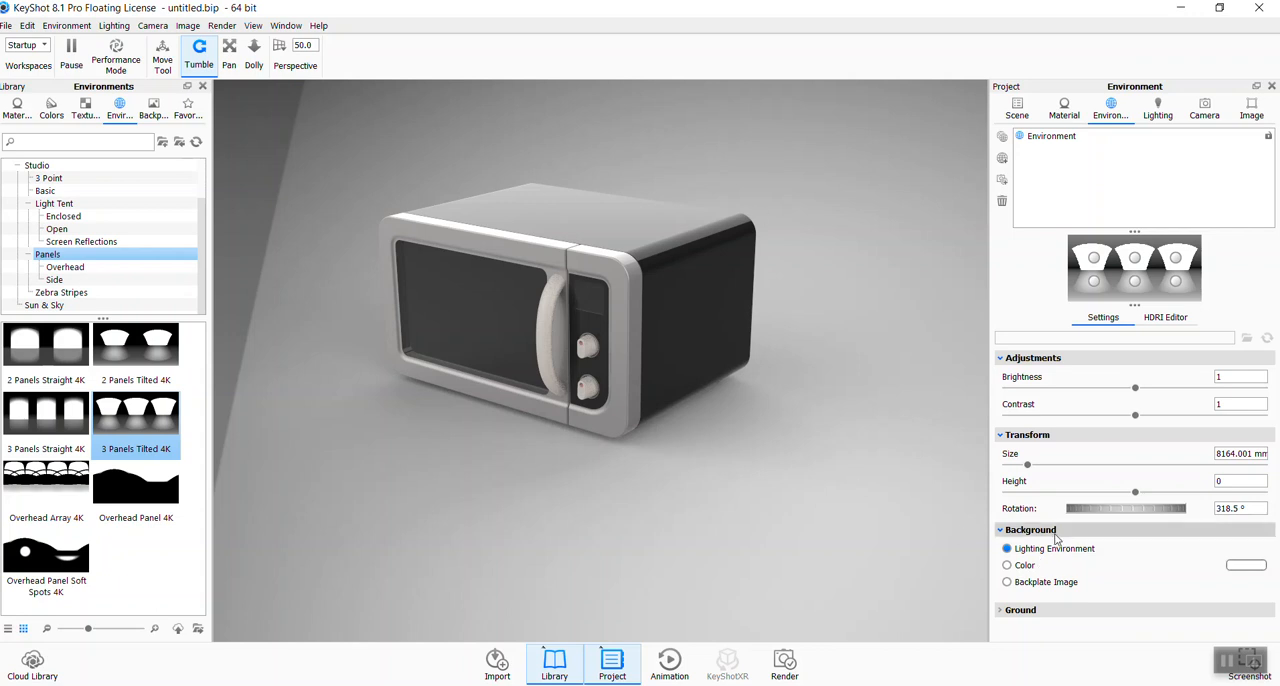
{"action": "left_click_drag", "start_coordinate": [489, 479], "coordinate": [464, 177], "text": "ctrl"}
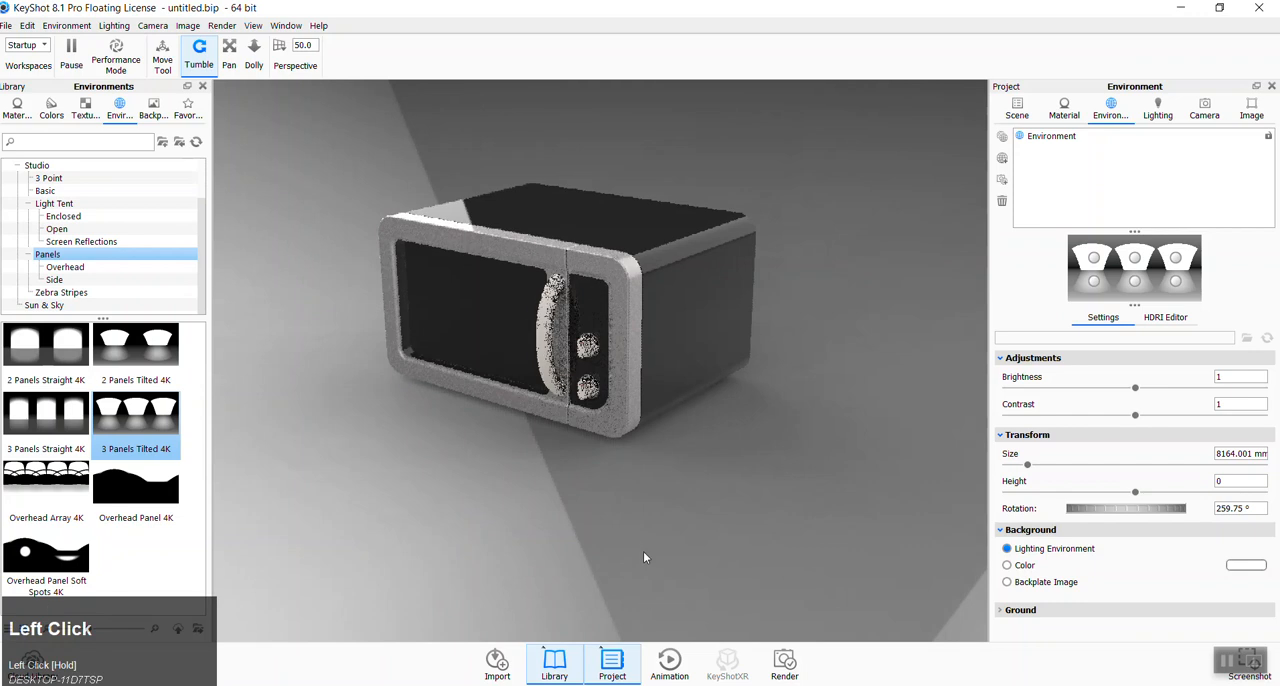
- Switch the scene background from the lighting environment to a solid color
{"action": "left_click", "coordinate": [1007, 565]}
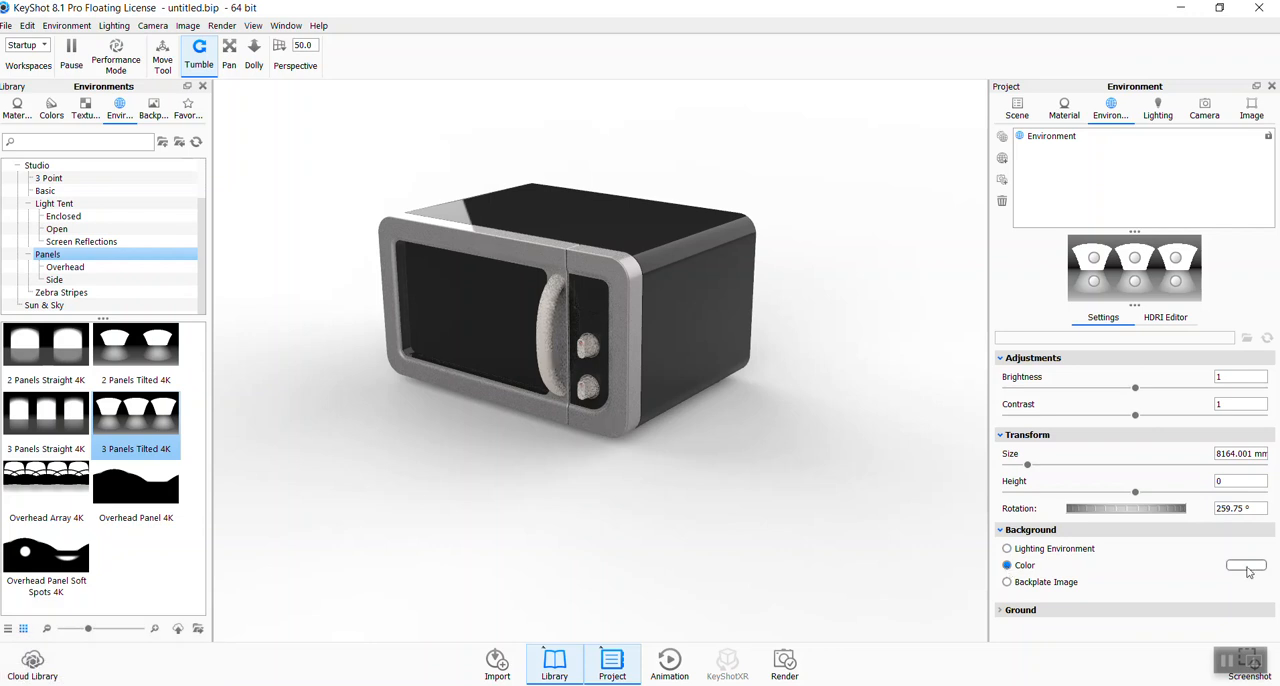
- Switch to the Libratone (3rd Attempt) folder, look at the product photo IMG_0759 as a color reference, and return to KeyShot
{"action": "left_click", "coordinate": [200, 685]}
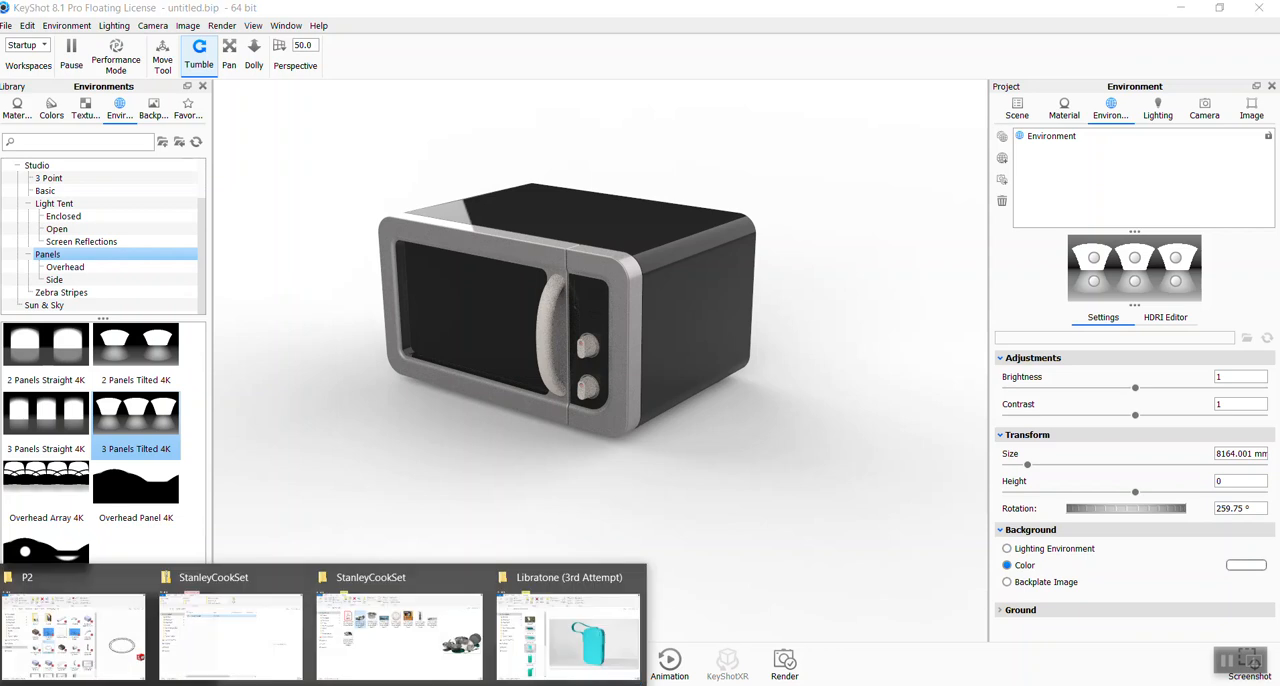
{"action": "left_click", "coordinate": [614, 649]}
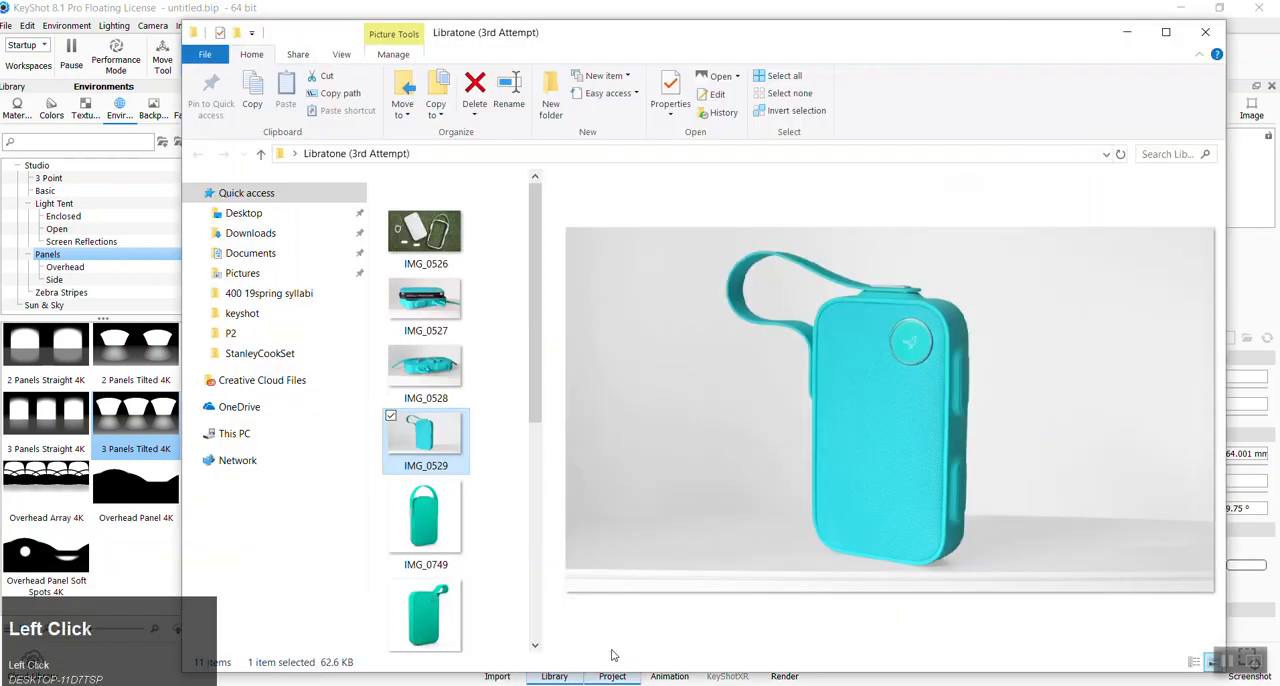
{"action": "scroll", "coordinate": [450, 530], "scroll_direction": "down", "scroll_amount": 4}
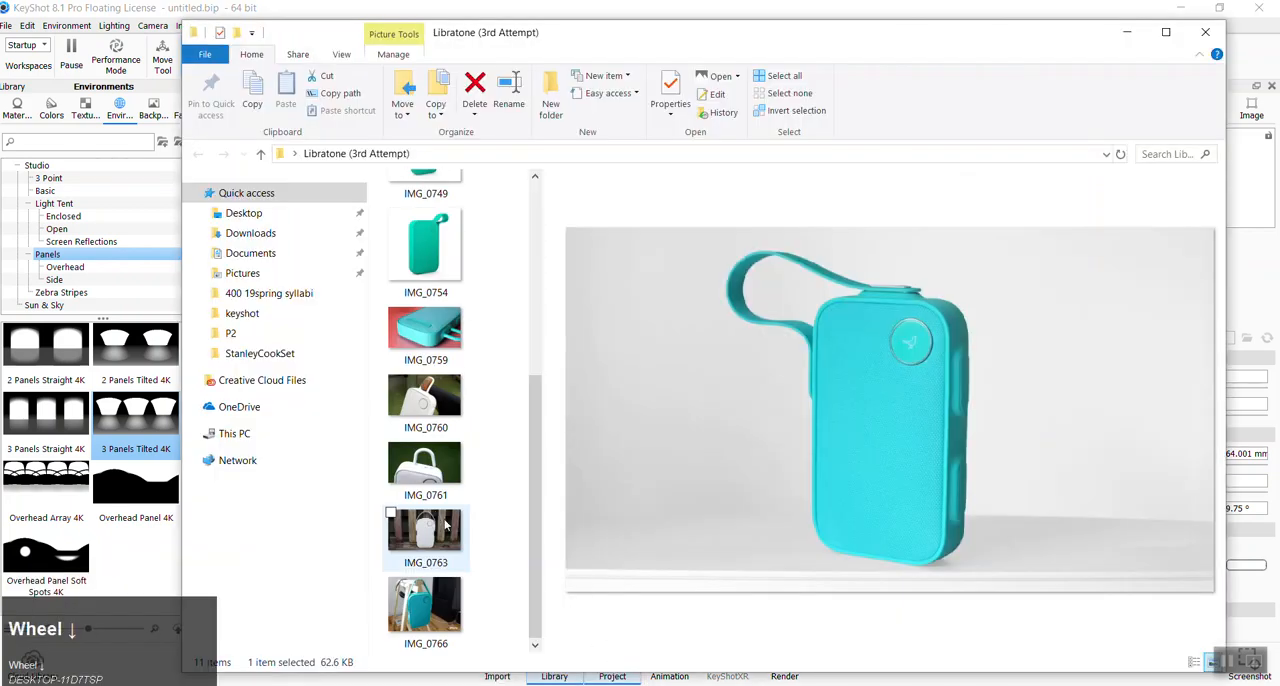
{"action": "left_click", "coordinate": [446, 338]}
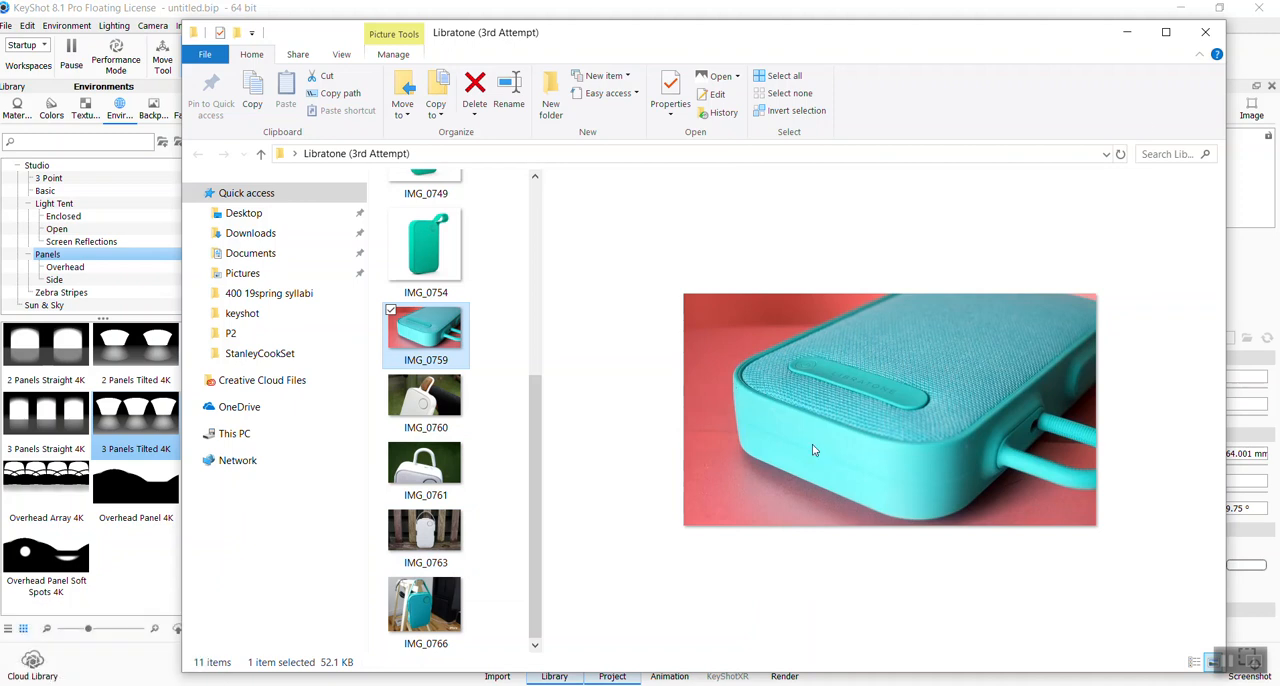
{"action": "left_click", "coordinate": [1126, 32]}
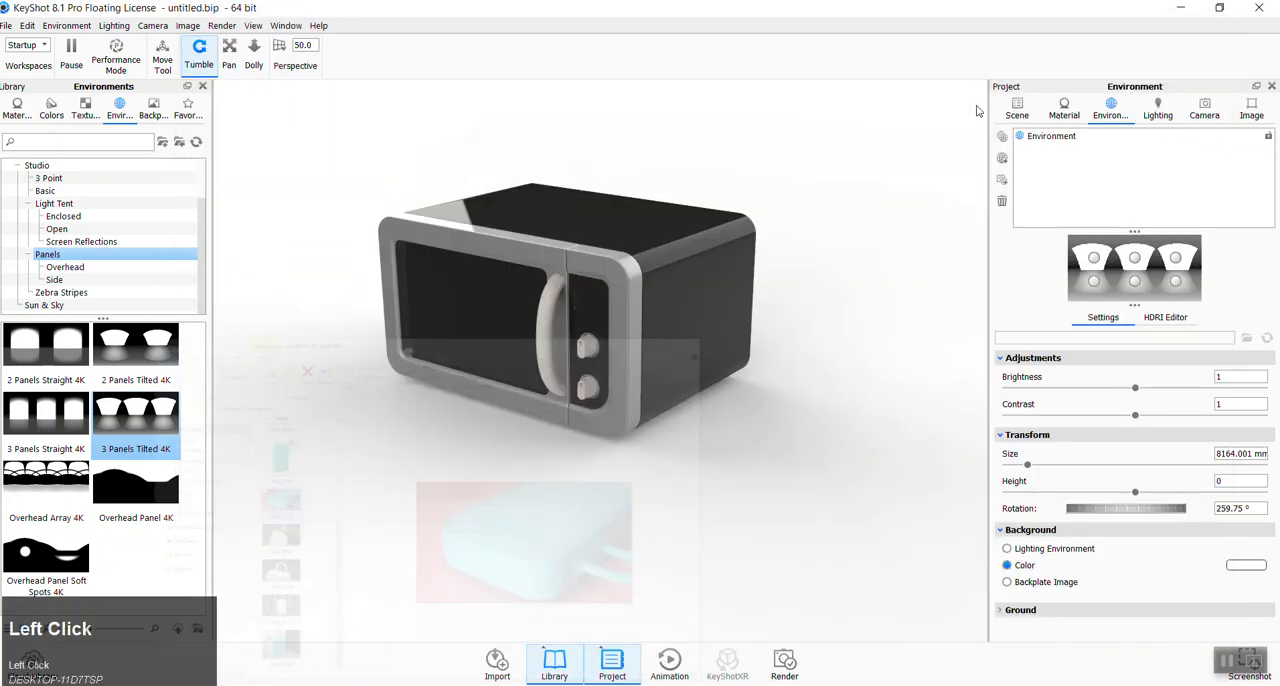
- Set the scene background color to a muted teal with RGB values 110, 190, 174
{"action": "left_click", "coordinate": [1248, 567]}
{"action": "left_click_drag", "start_coordinate": [1157, 140], "coordinate": [1206, 55]}
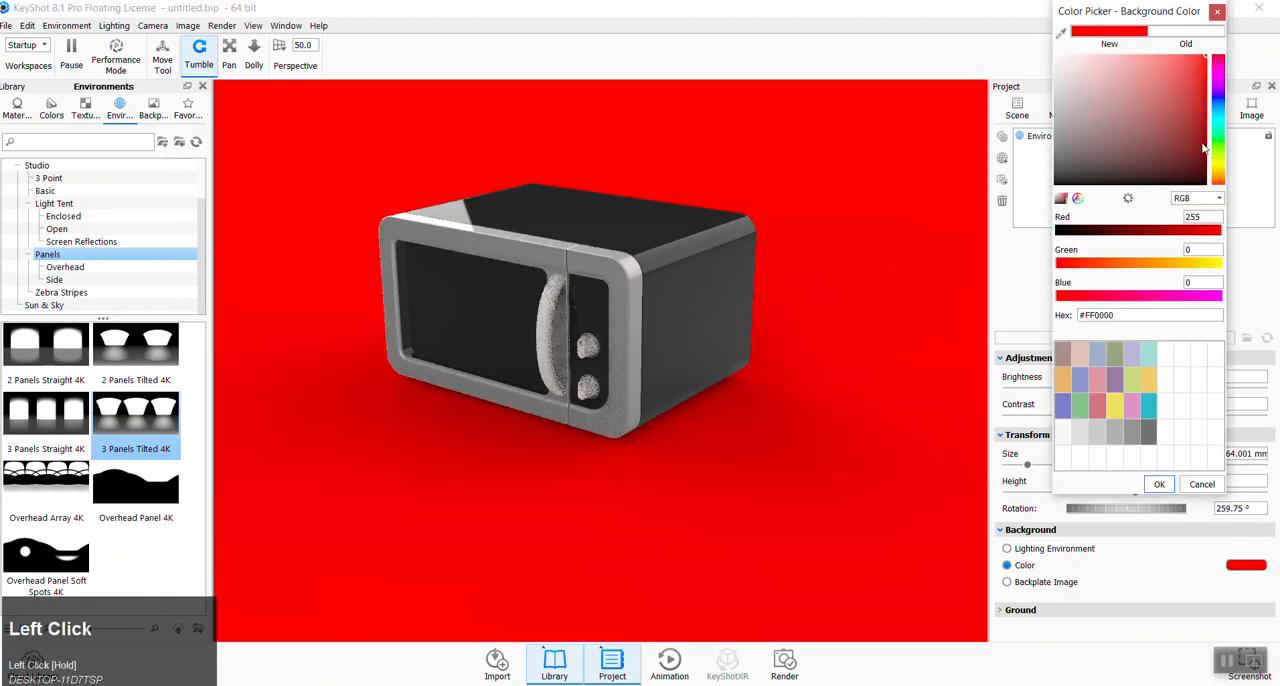
{"action": "left_click", "coordinate": [1214, 142]}
{"action": "left_click", "coordinate": [1155, 112]}
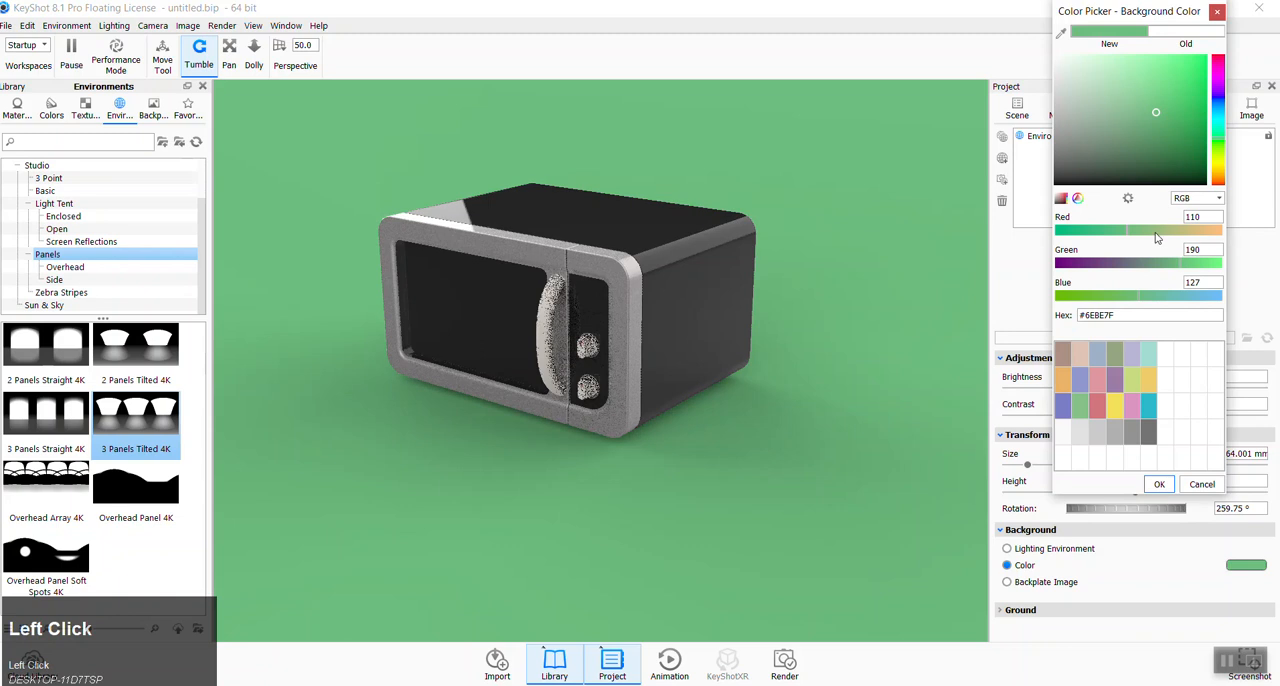
{"action": "left_click", "coordinate": [1172, 298]}
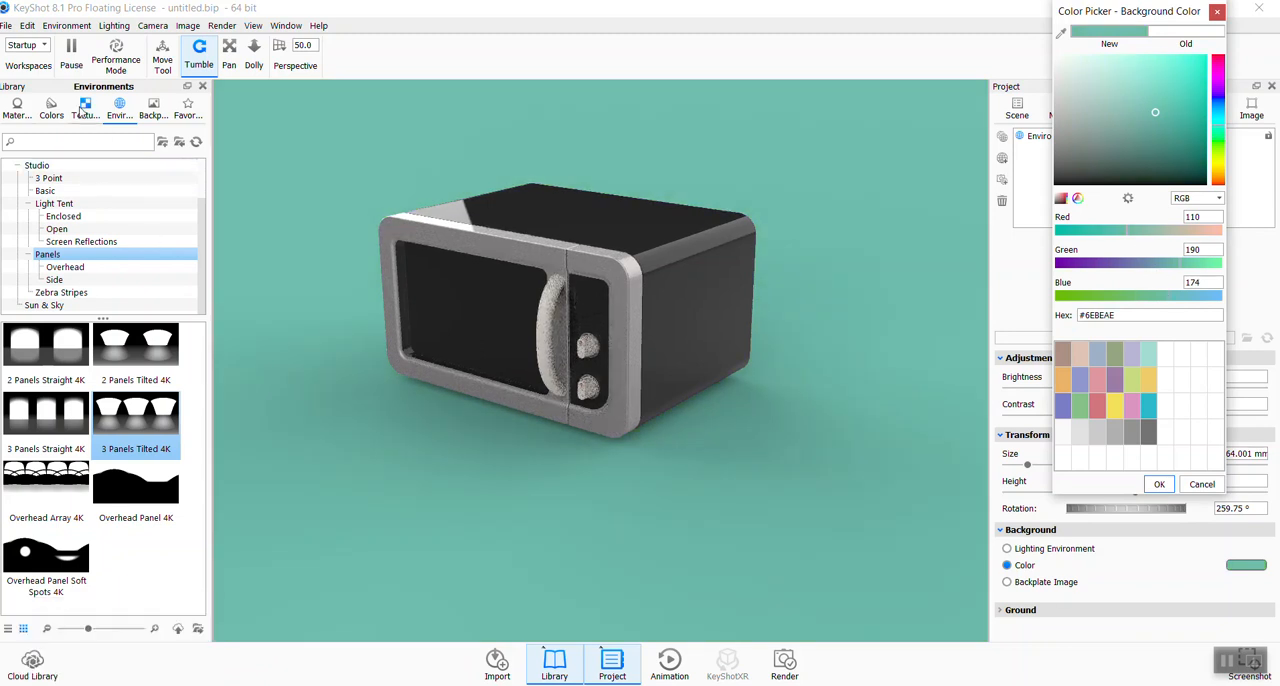
- Apply the blue hard shiny plastic to the microwave's outer casing and open that material's properties
{"action": "left_click", "coordinate": [16, 105]}
{"action": "scroll", "coordinate": [80, 285], "scroll_direction": "down", "scroll_amount": 3}
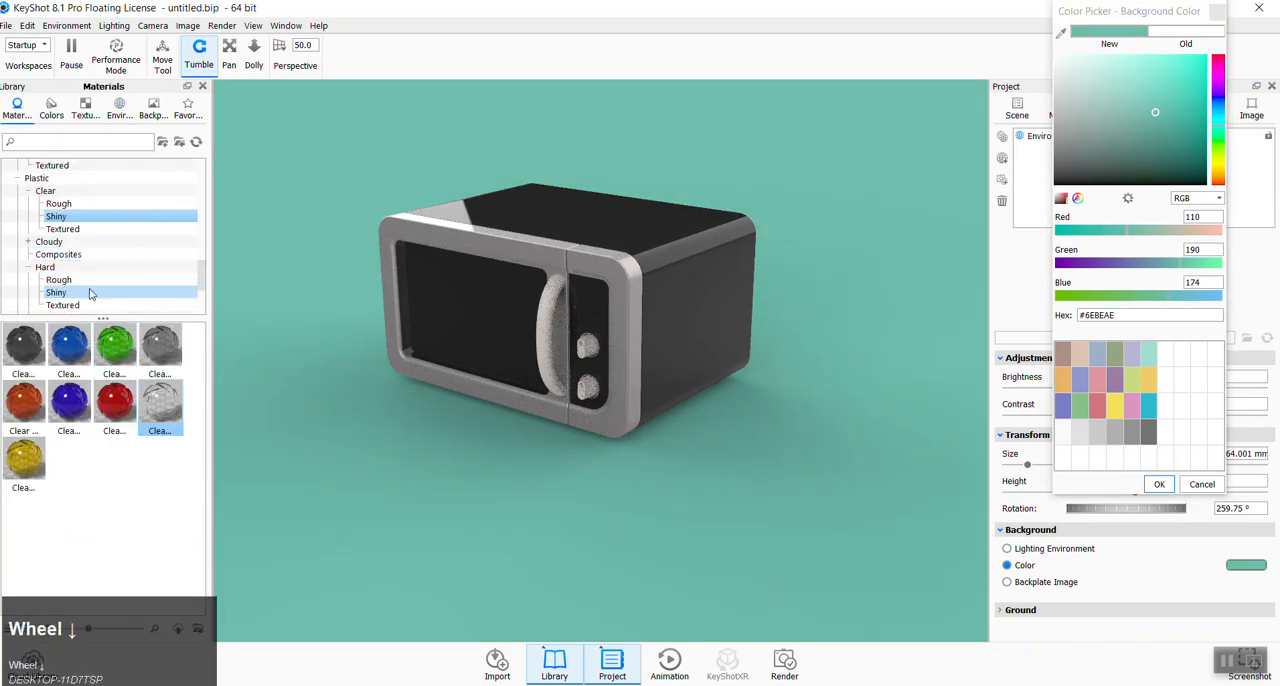
{"action": "scroll", "coordinate": [77, 283], "scroll_direction": "down", "scroll_amount": 1}
{"action": "scroll", "coordinate": [79, 245], "scroll_direction": "up", "scroll_amount": 1}
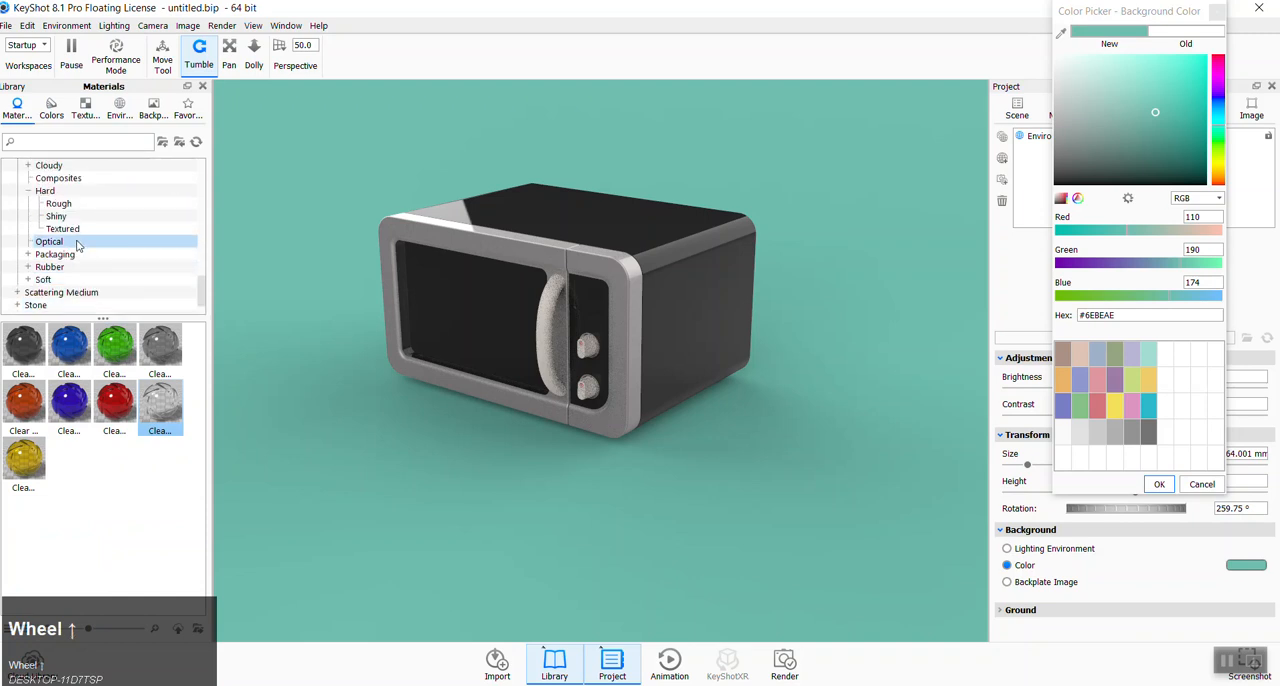
{"action": "left_click", "coordinate": [62, 217]}
{"action": "left_click_drag", "start_coordinate": [69, 345], "coordinate": [655, 326]}
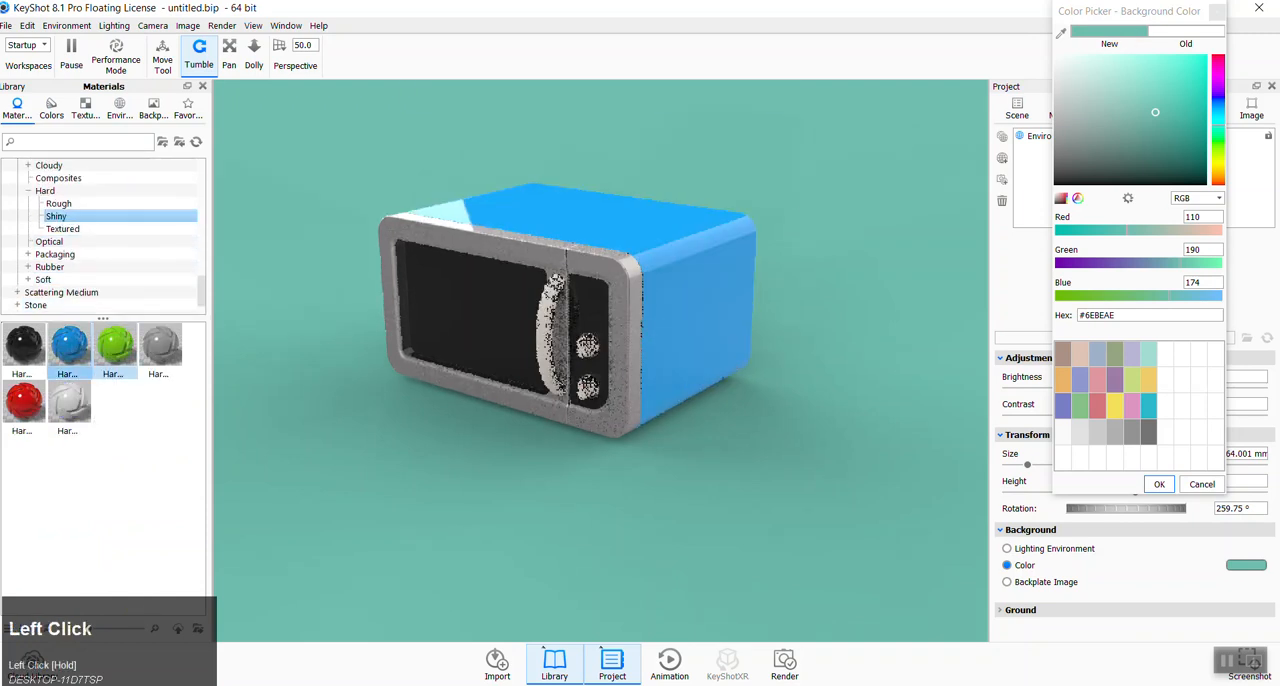
{"action": "left_click_drag", "start_coordinate": [1158, 14], "coordinate": [870, 367]}
{"action": "double_click", "coordinate": [700, 273]}
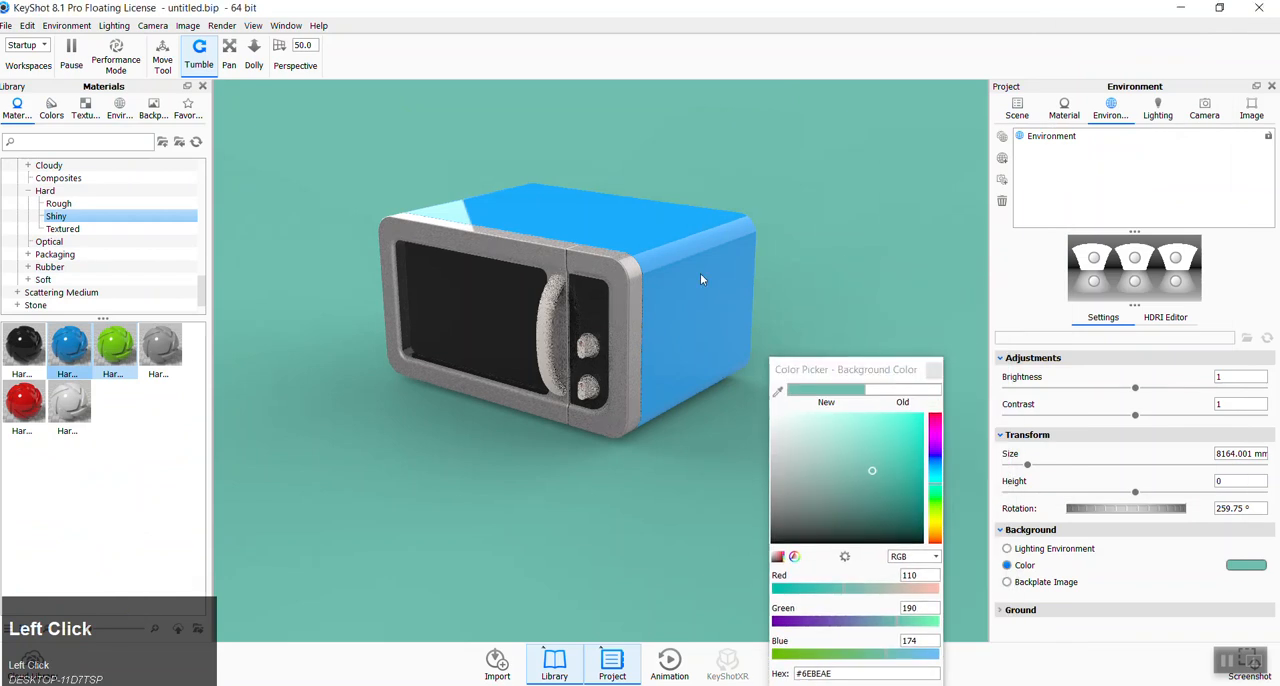
{"action": "left_click", "coordinate": [1240, 229]}
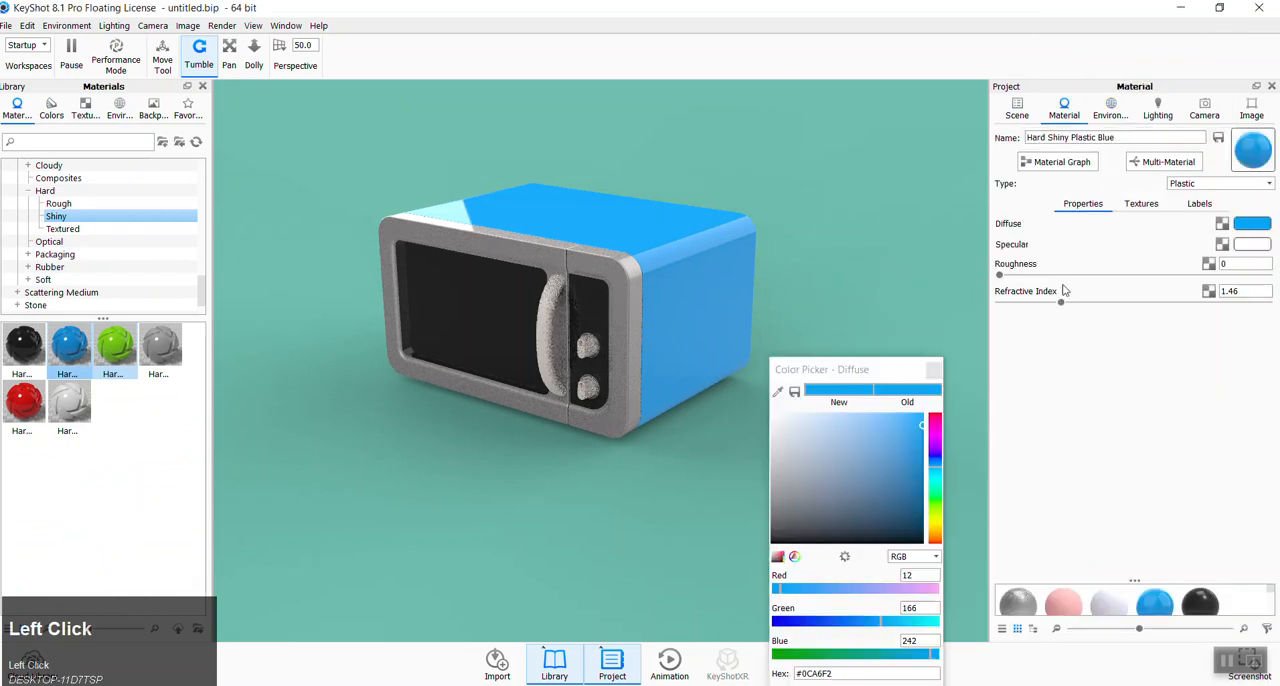
{"action": "left_click", "coordinate": [933, 486]}
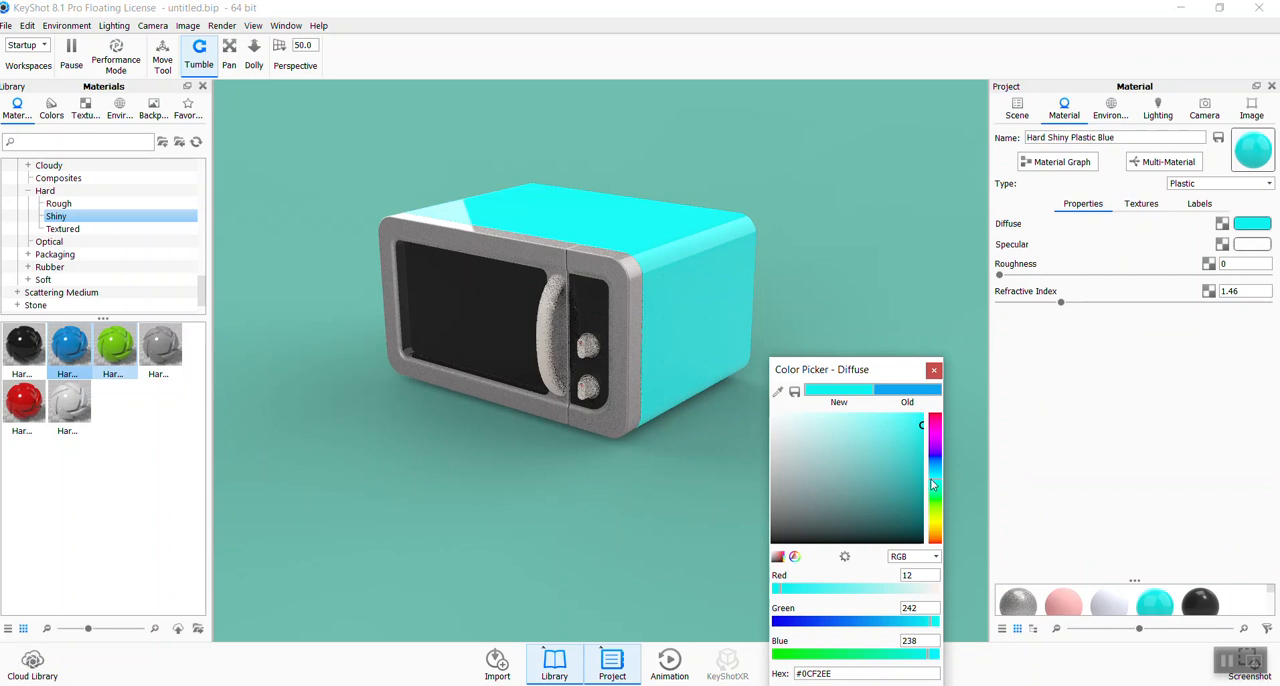
{"action": "left_click", "coordinate": [935, 488]}
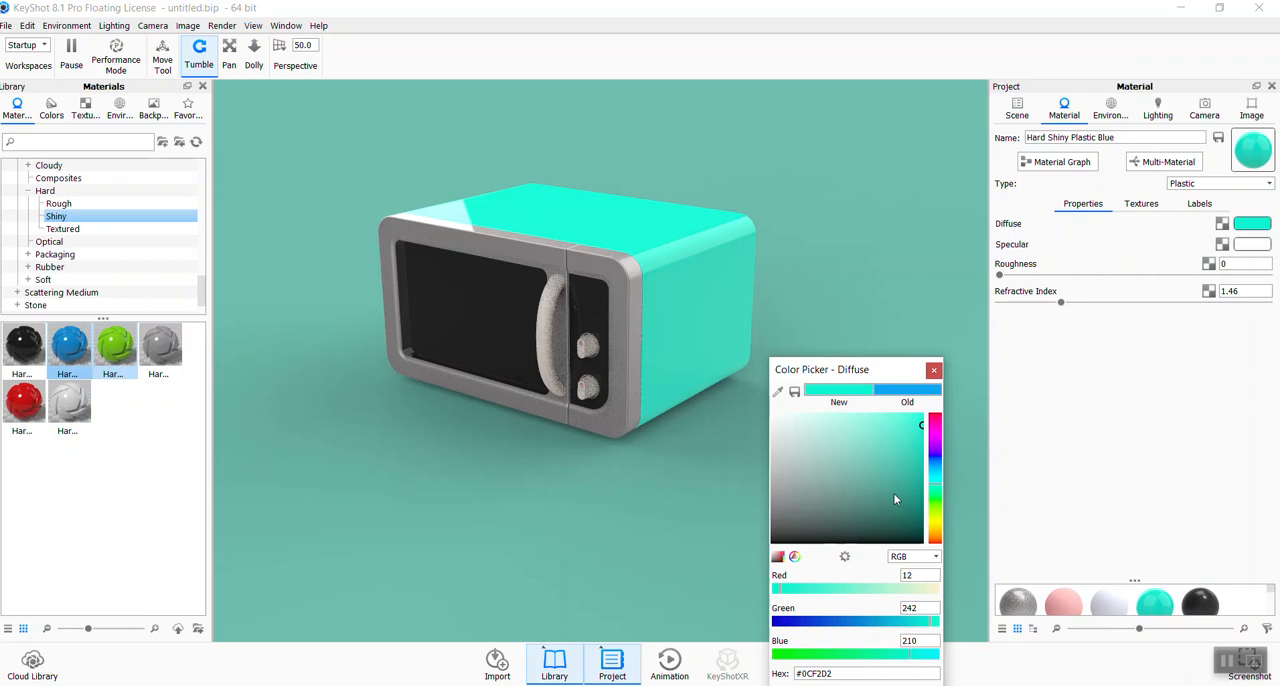
{"action": "left_click_drag", "start_coordinate": [897, 457], "coordinate": [922, 436]}
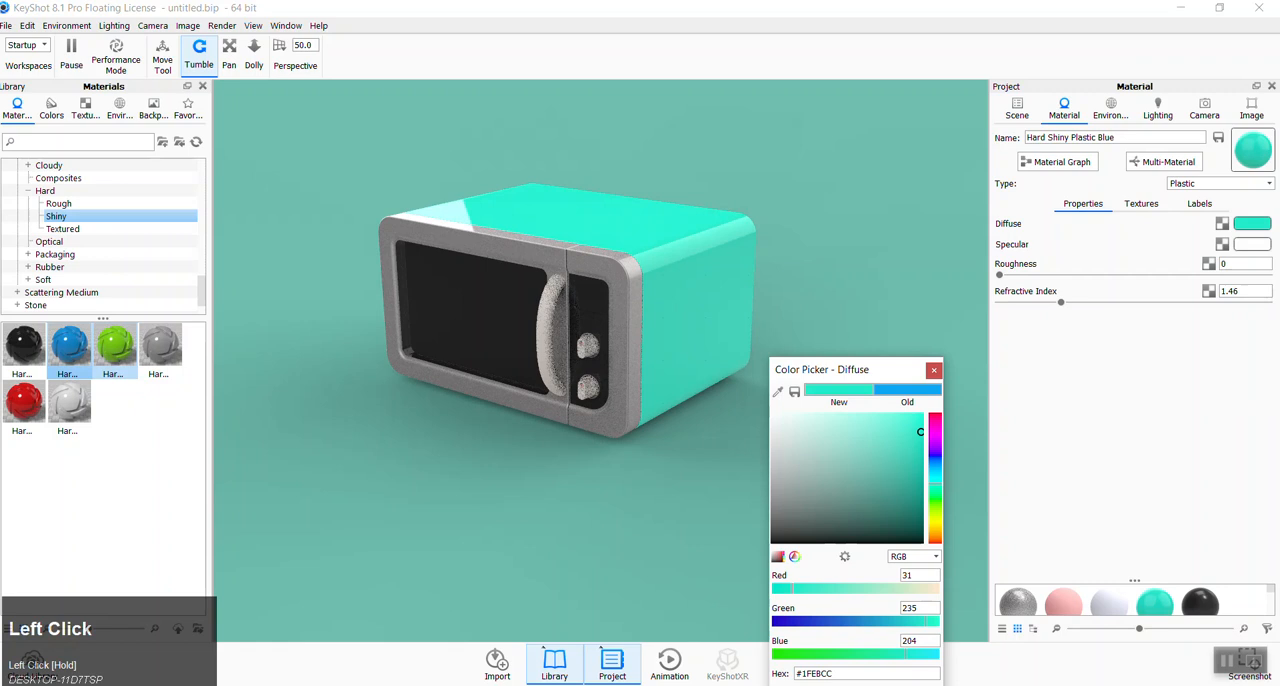
{"action": "mouse_move", "coordinate": [180, 685]}
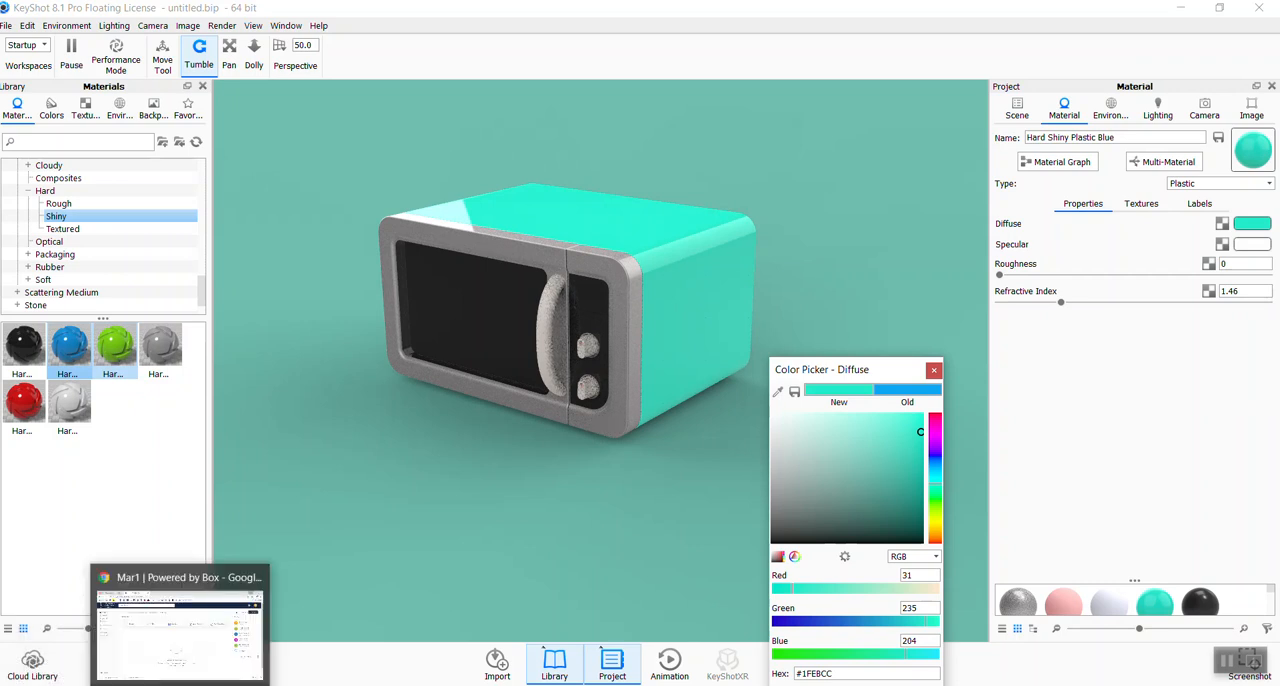
{"action": "left_click", "coordinate": [935, 371]}
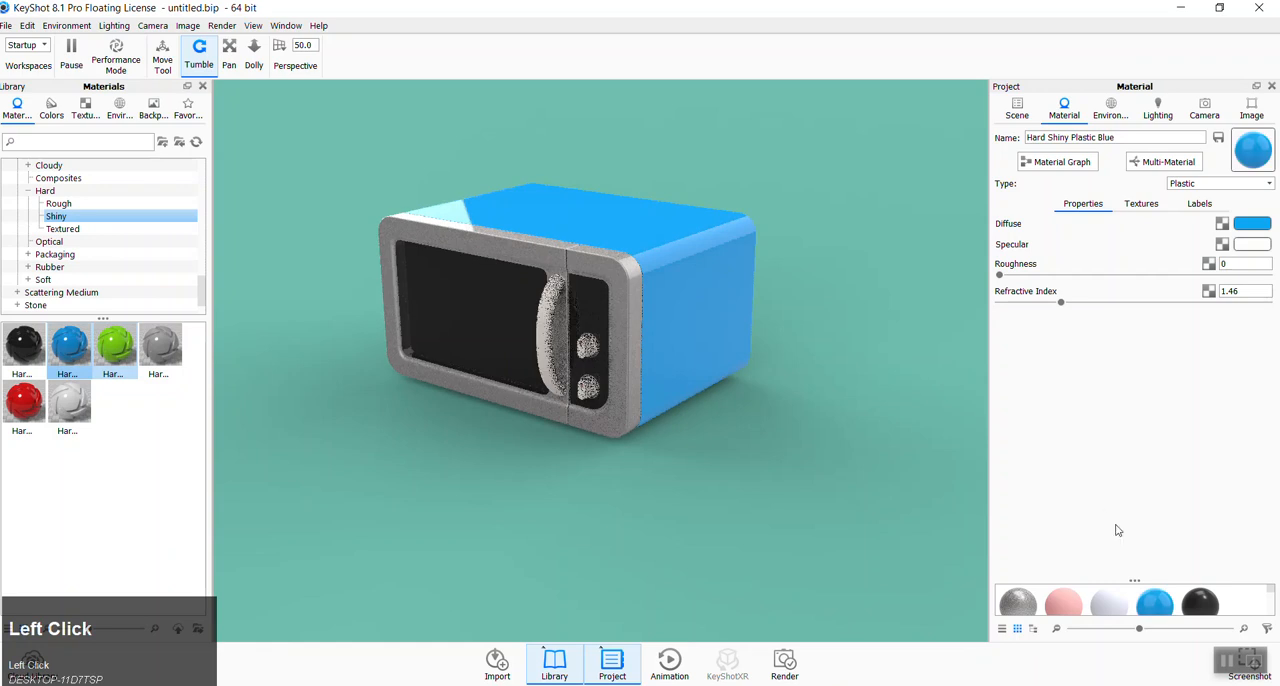
- Change the casing material's diffuse color to a sea green with RGB values 50, 219, 161
{"action": "left_click", "coordinate": [1246, 226]}
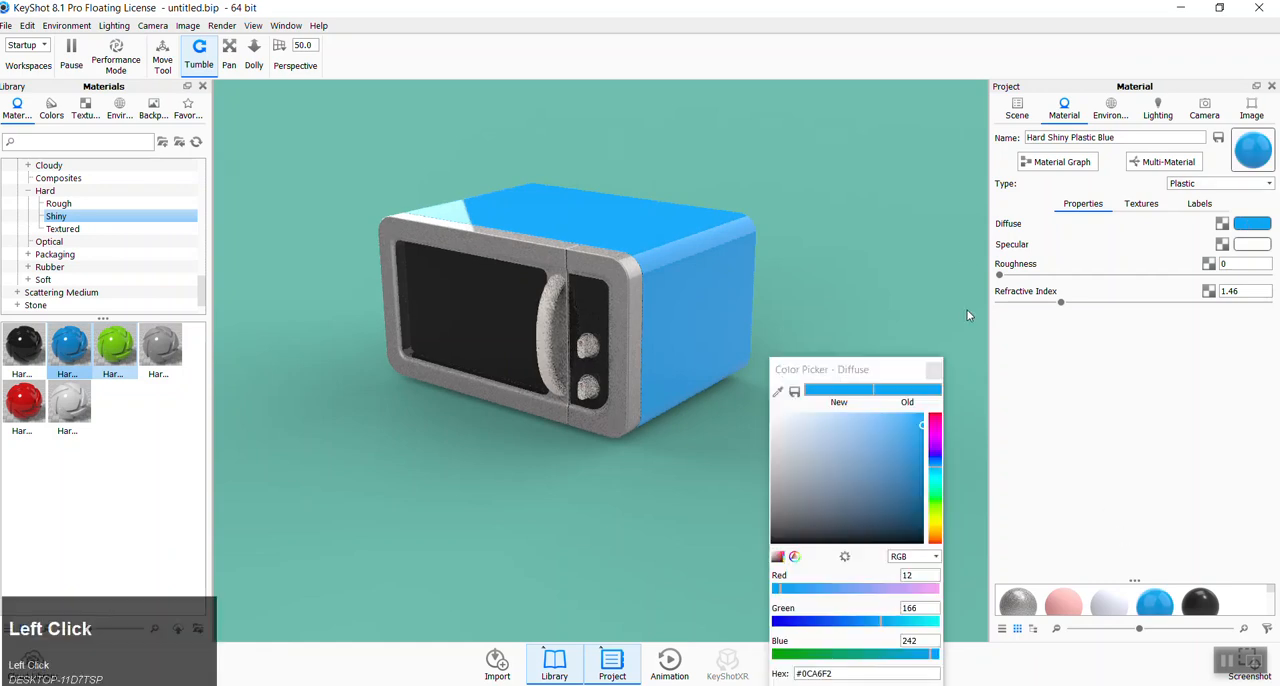
{"action": "left_click", "coordinate": [938, 491]}
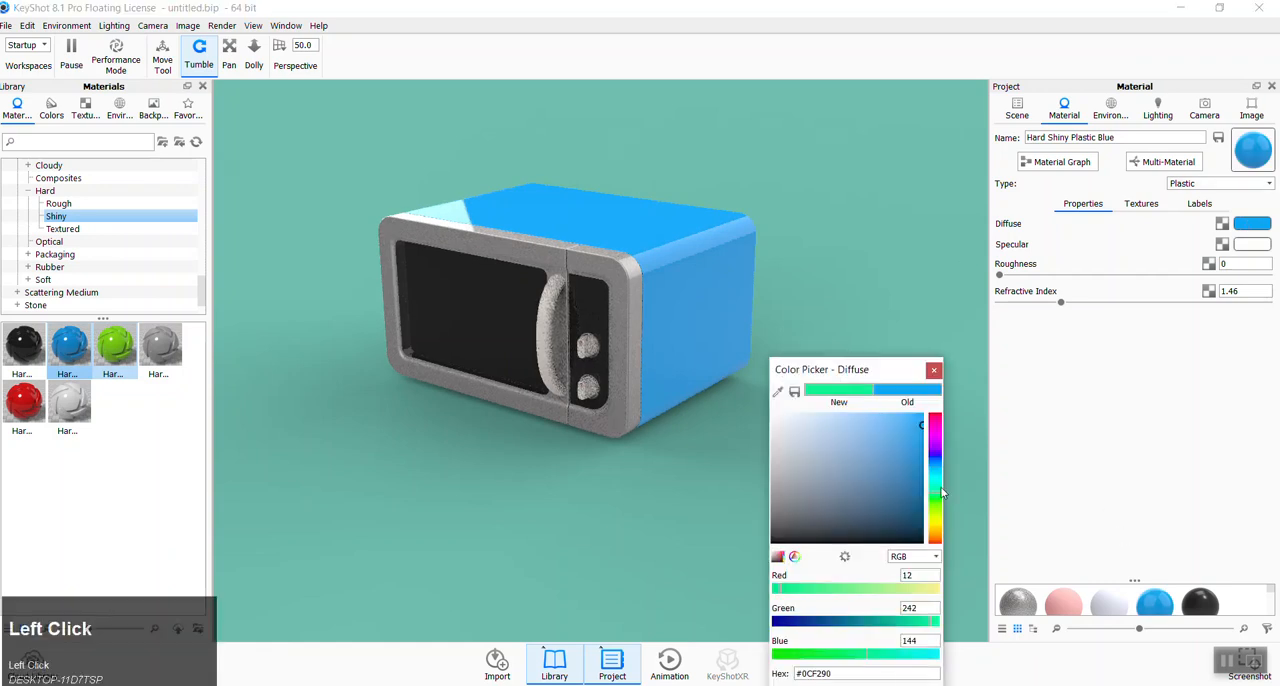
{"action": "left_click", "coordinate": [888, 449]}
{"action": "mouse_move", "coordinate": [888, 452]}
{"action": "left_mouse_down"}
{"action": "mouse_move", "coordinate": [925, 433]}
{"action": "mouse_move", "coordinate": [915, 446]}
{"action": "left_mouse_up"}
{"action": "left_click_drag", "start_coordinate": [945, 495], "coordinate": [938, 494]}
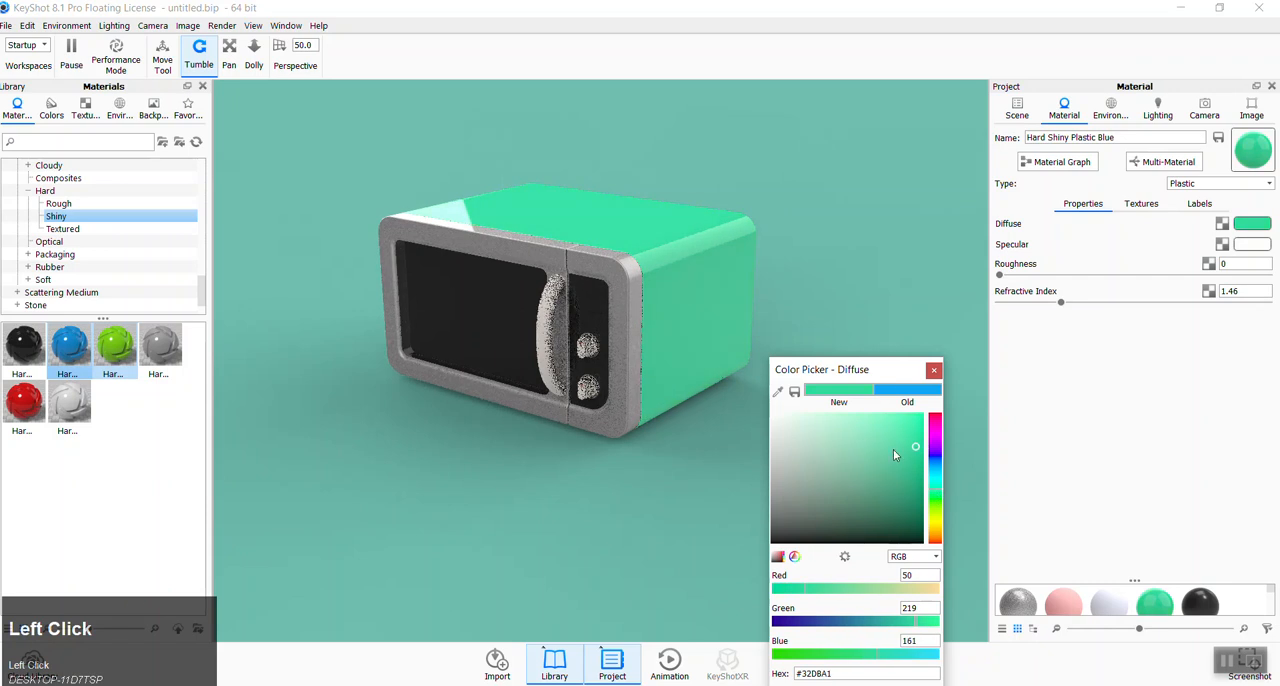
{"action": "left_click_drag", "start_coordinate": [883, 381], "coordinate": [884, 183]}
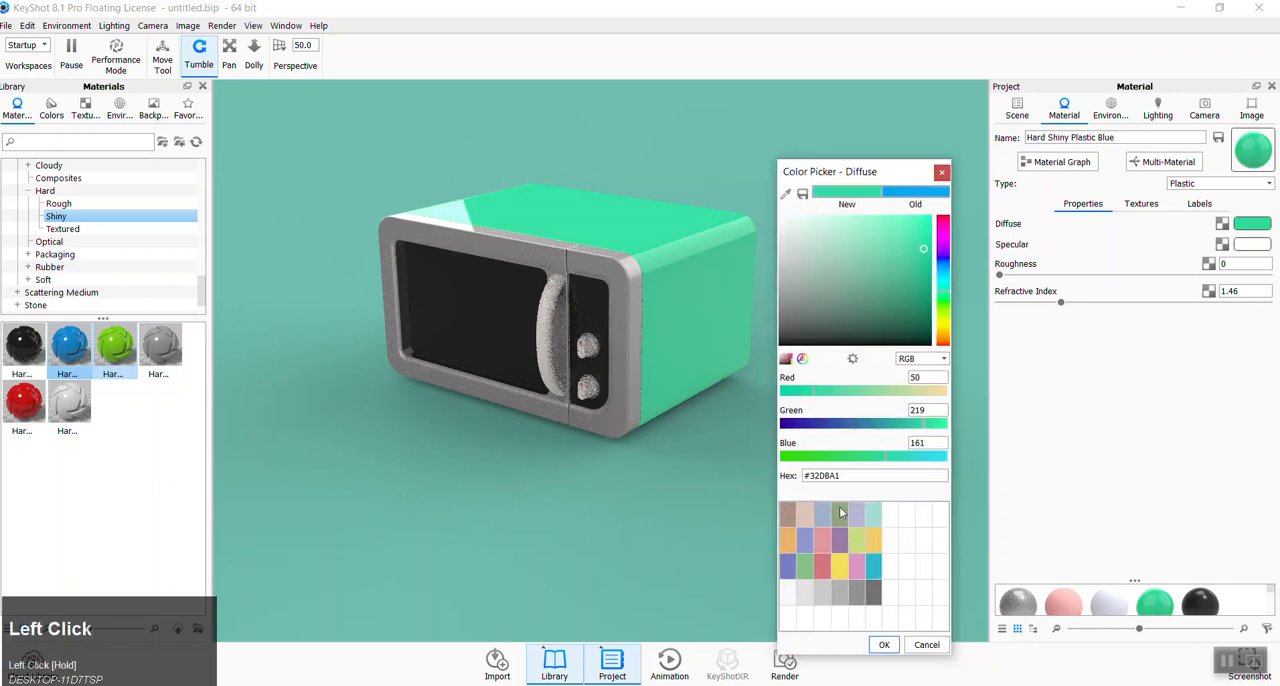
{"action": "left_click", "coordinate": [888, 645]}
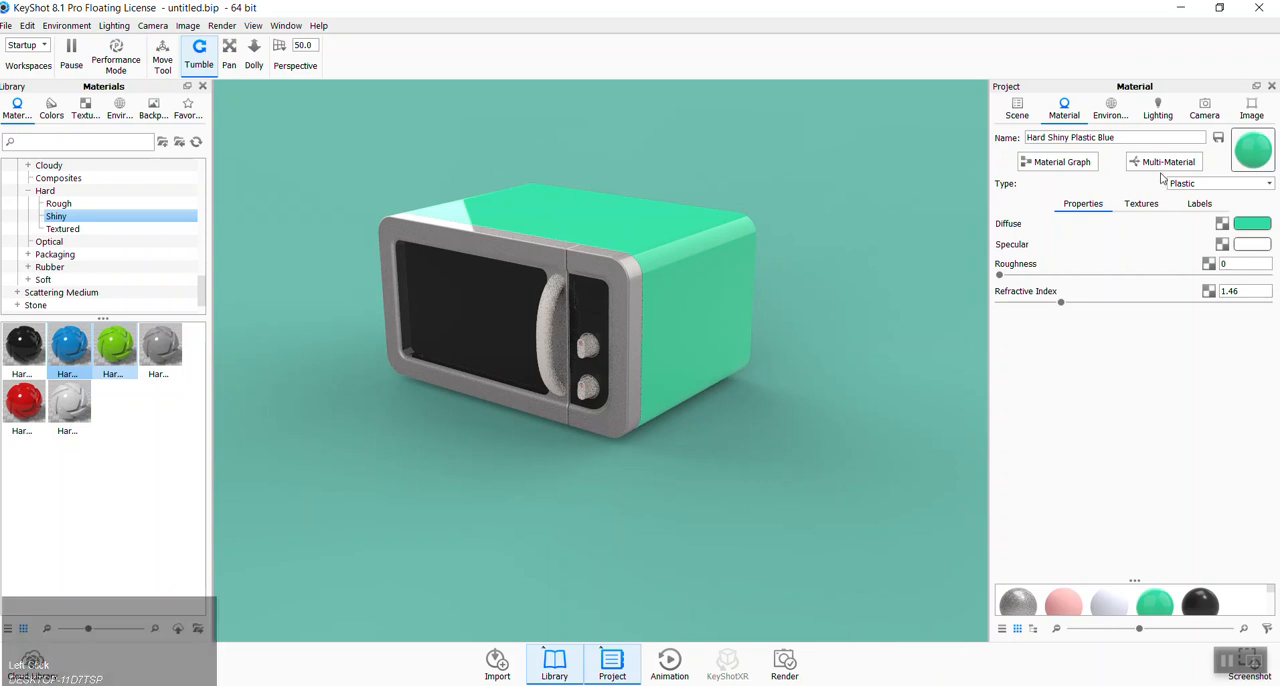
- Change the scene background color to a light green, #52DA8A, close to the casing color
{"action": "left_click", "coordinate": [1110, 108]}
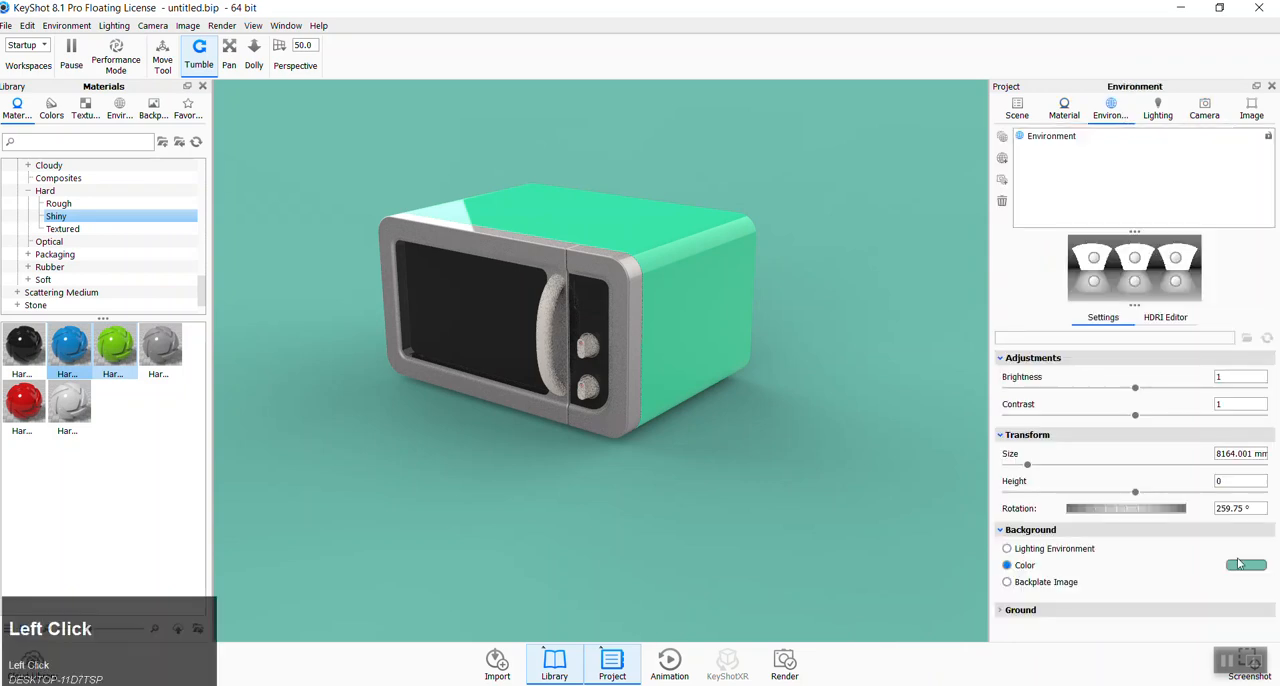
{"action": "left_click", "coordinate": [1239, 571]}
{"action": "left_click", "coordinate": [940, 307]}
{"action": "left_click", "coordinate": [896, 270]}
{"action": "left_click", "coordinate": [909, 265]}
{"action": "left_click", "coordinate": [912, 276]}
{"action": "left_click", "coordinate": [904, 286]}
{"action": "left_click", "coordinate": [899, 259]}
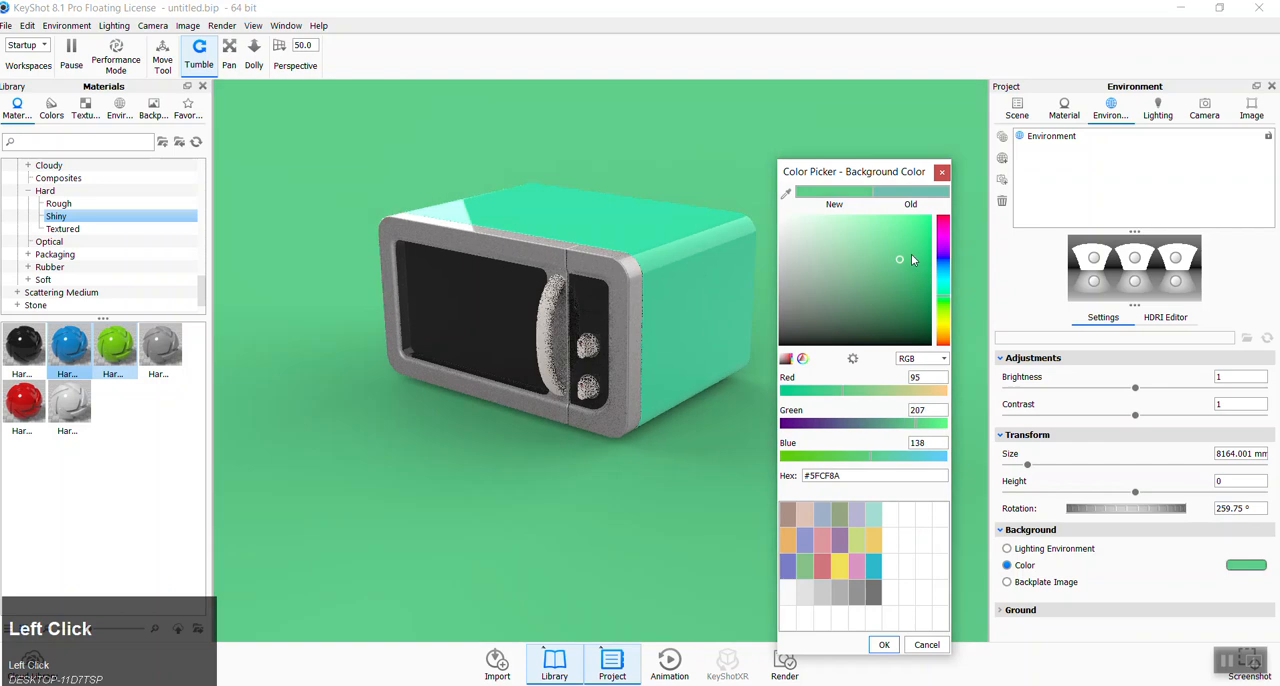
{"action": "left_click", "coordinate": [910, 249]}
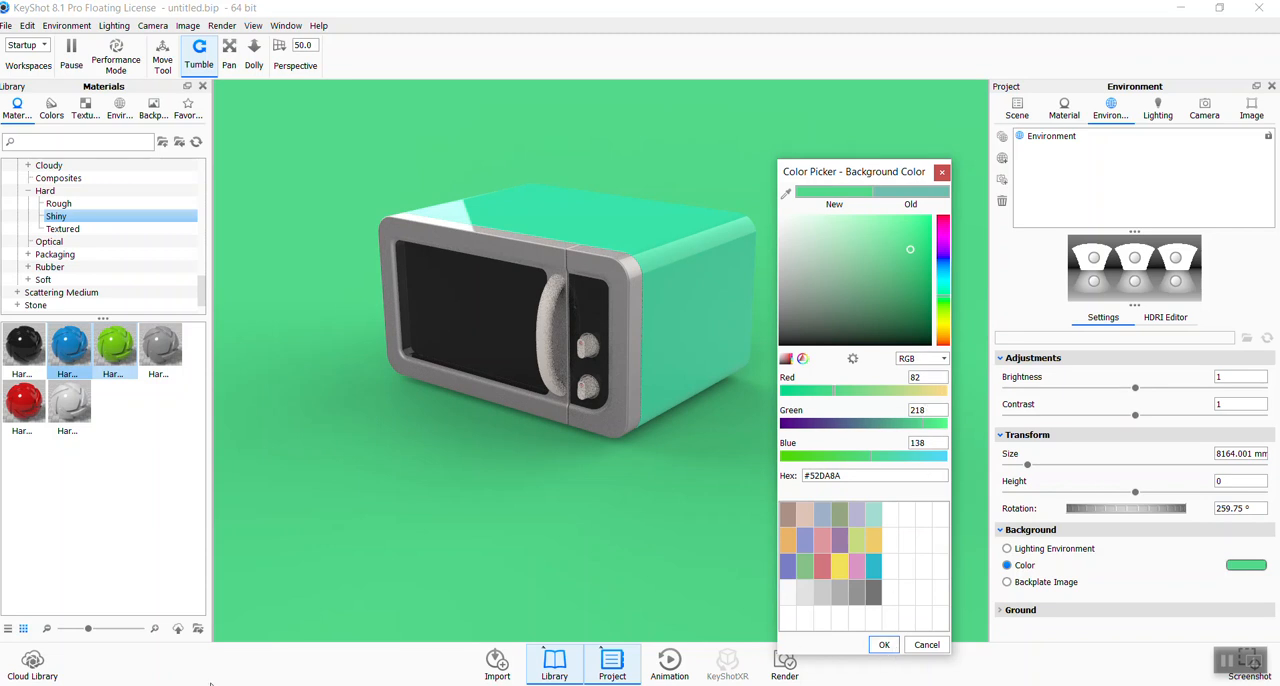
{"action": "left_click", "coordinate": [882, 645]}
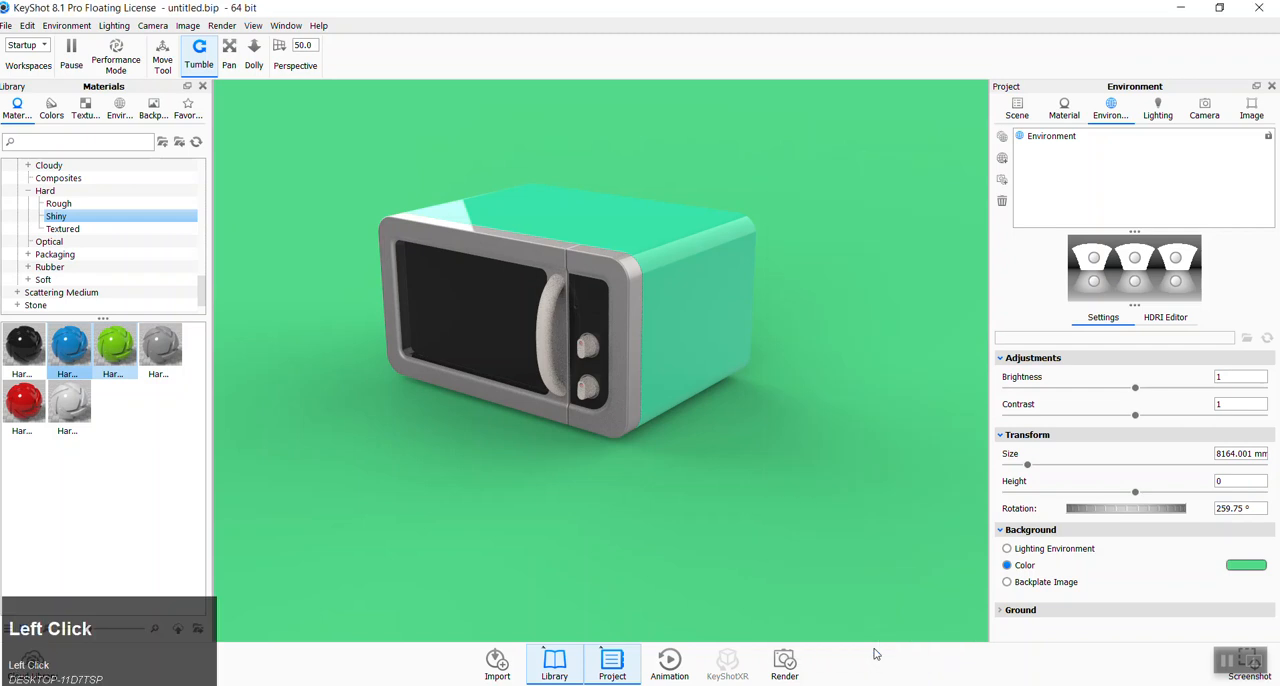
- Set the blue component of the casing's diffuse color to 138 and copy the resulting hex code #32DB8A
{"action": "double_click", "coordinate": [683, 302]}
{"action": "left_click", "coordinate": [1253, 224]}
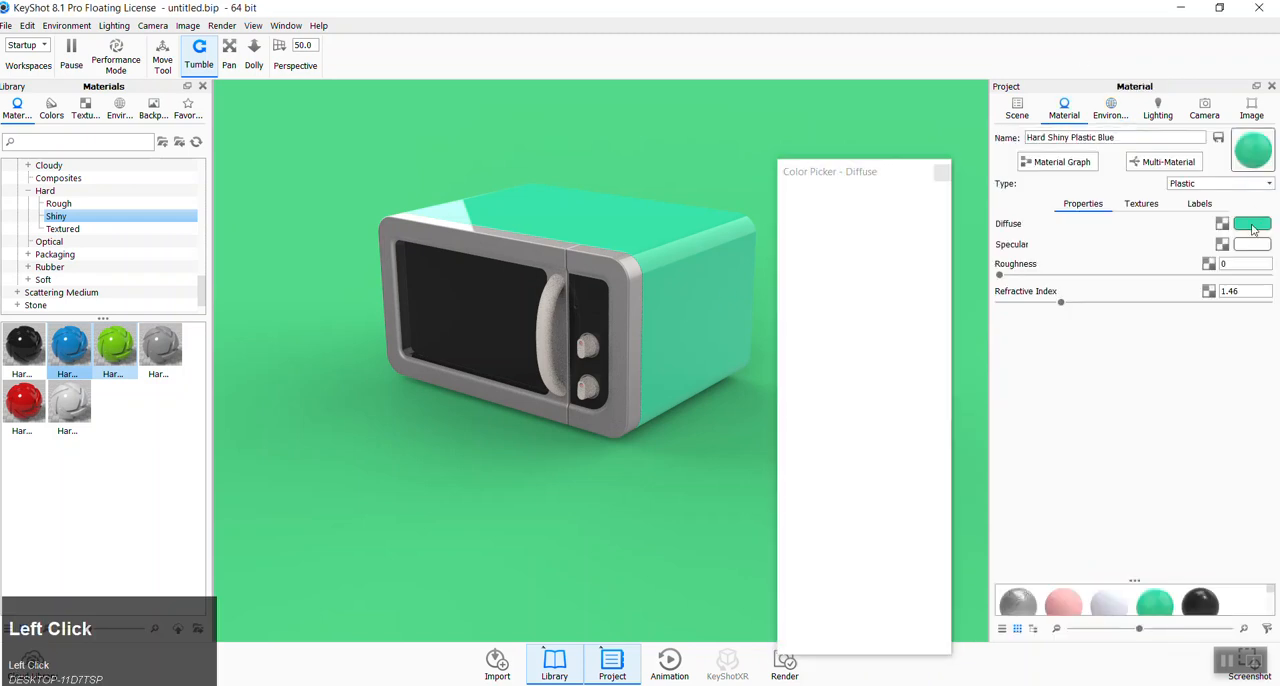
{"action": "left_click_drag", "start_coordinate": [924, 378], "coordinate": [908, 378]}
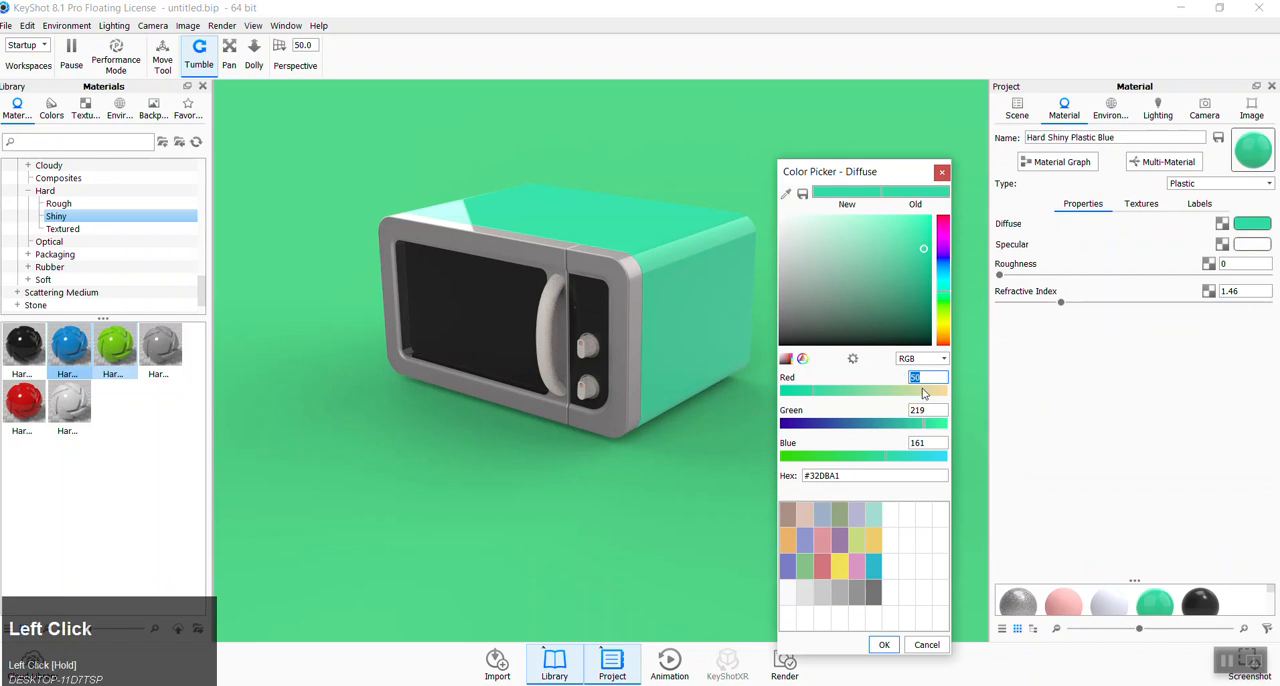
{"action": "type", "text": "138"}
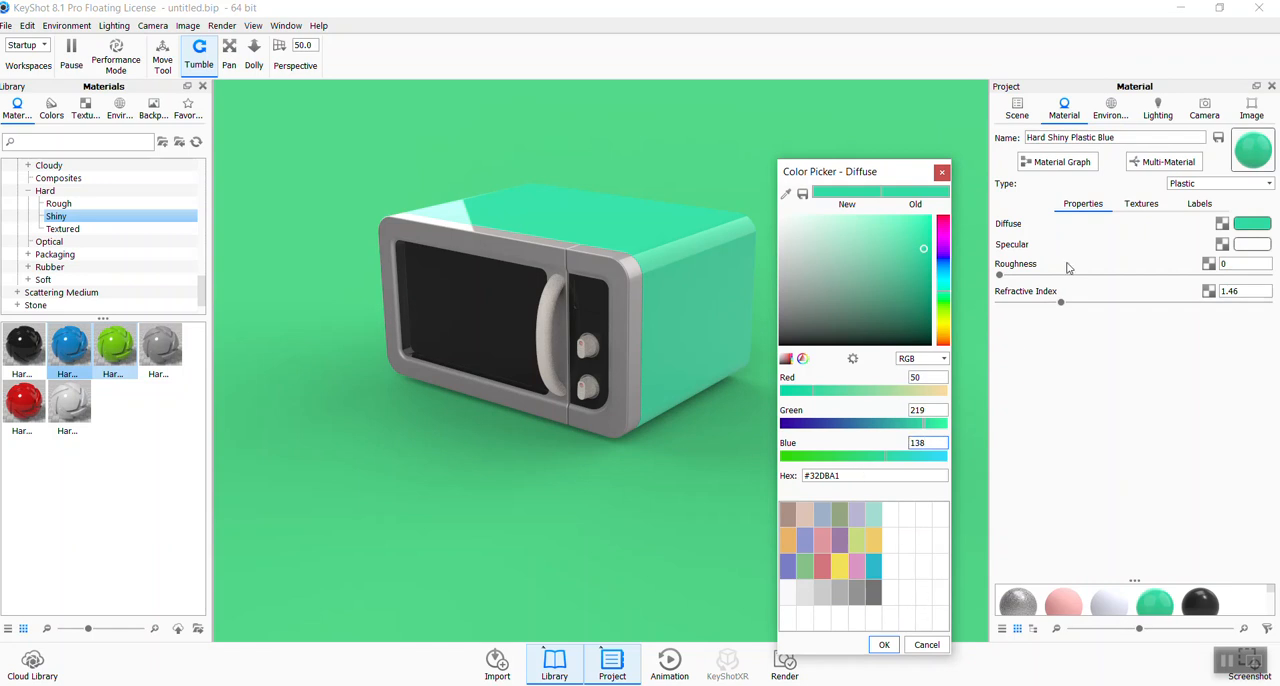
{"action": "left_click", "coordinate": [883, 479]}
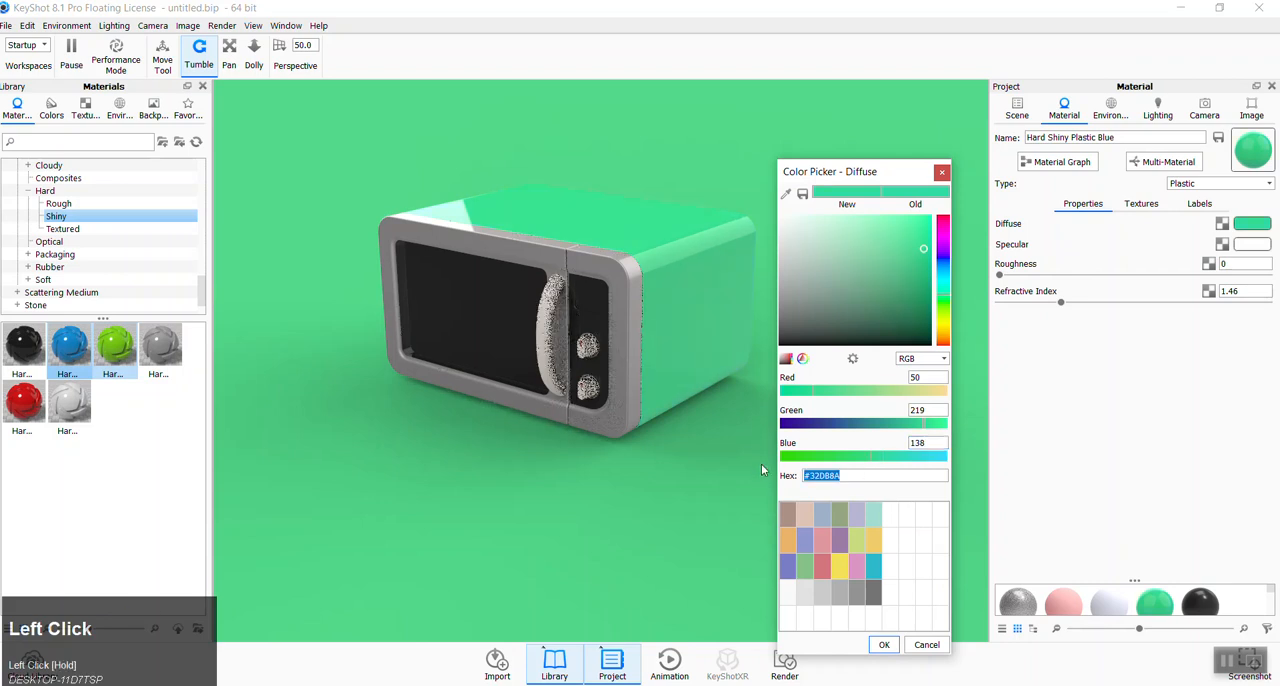
{"action": "key", "text": "ctrl+c"}
{"action": "left_click", "coordinate": [884, 644]}
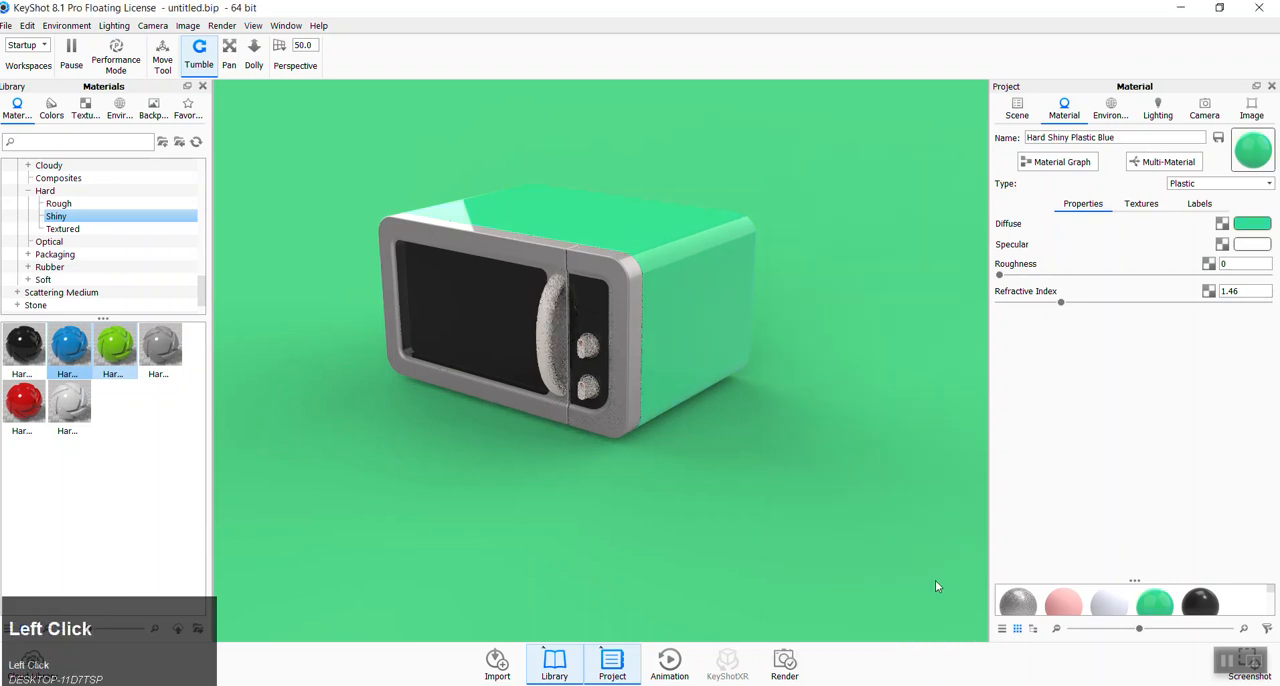
- Paste #32DB8A as the scene background color and rotate the environment lighting to 326.5°
{"action": "left_click", "coordinate": [1110, 108]}
{"action": "left_click", "coordinate": [1247, 566]}
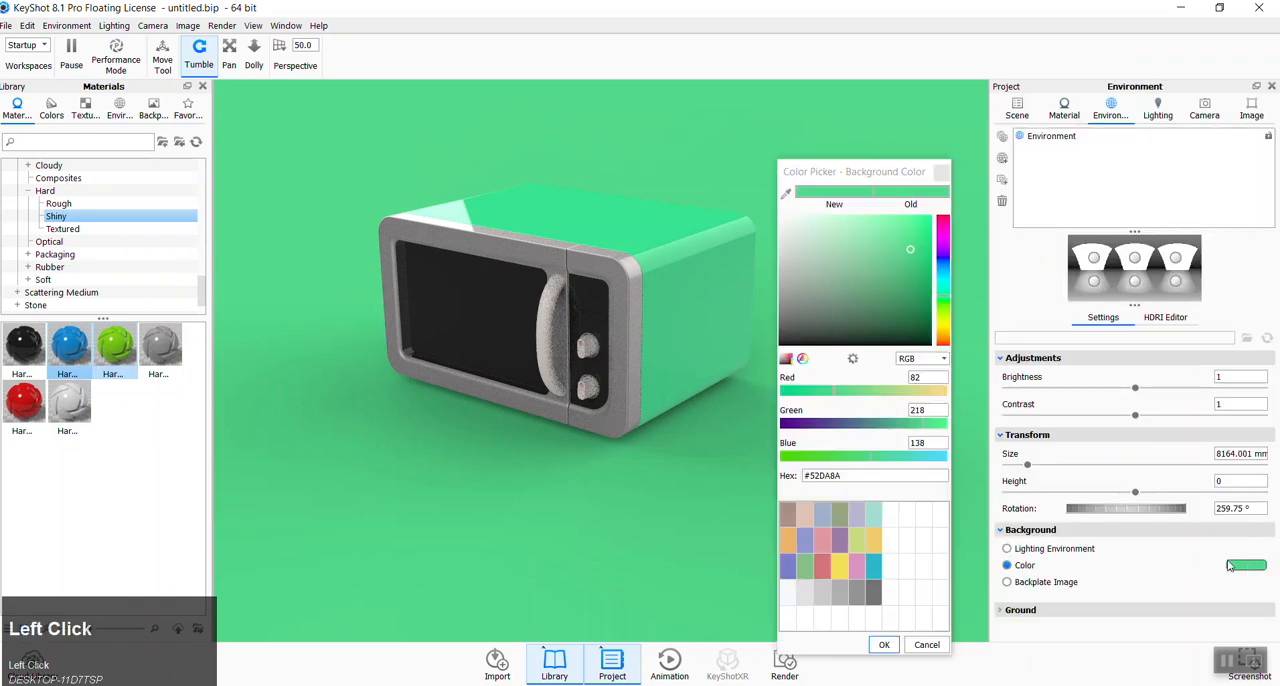
{"action": "left_click_drag", "start_coordinate": [856, 476], "coordinate": [762, 469]}
{"action": "key", "text": "ctrl+v"}
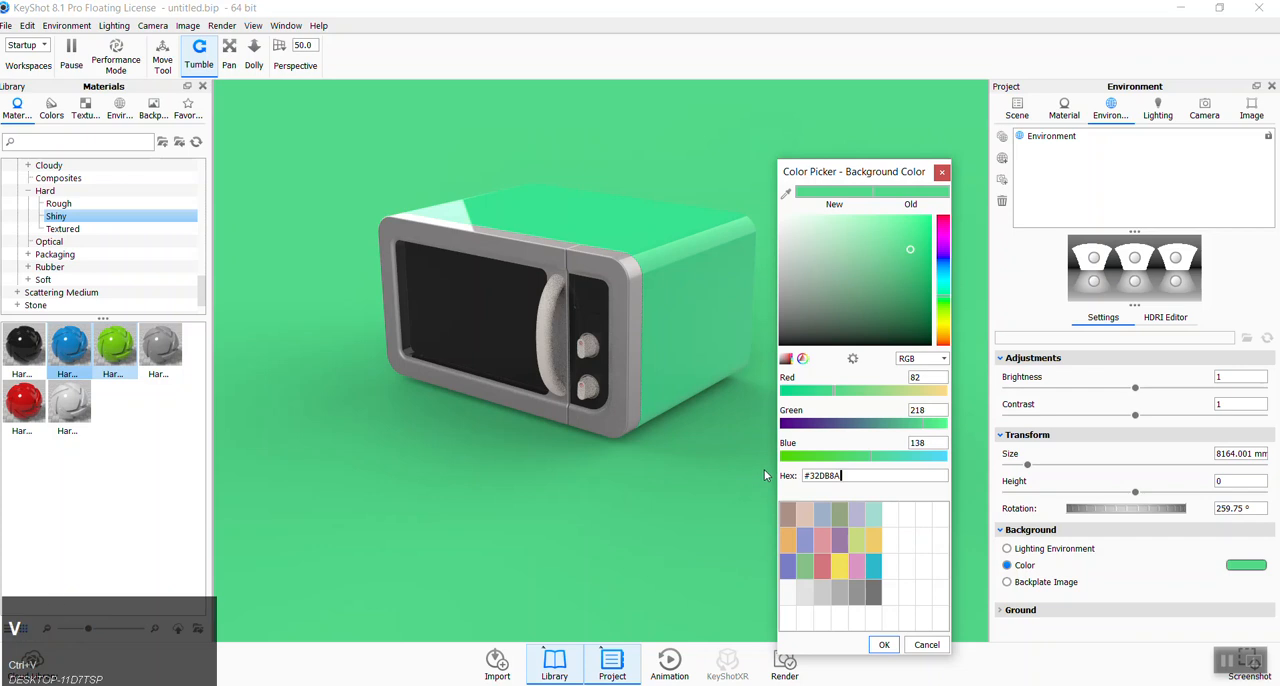
{"action": "left_click", "coordinate": [885, 645]}
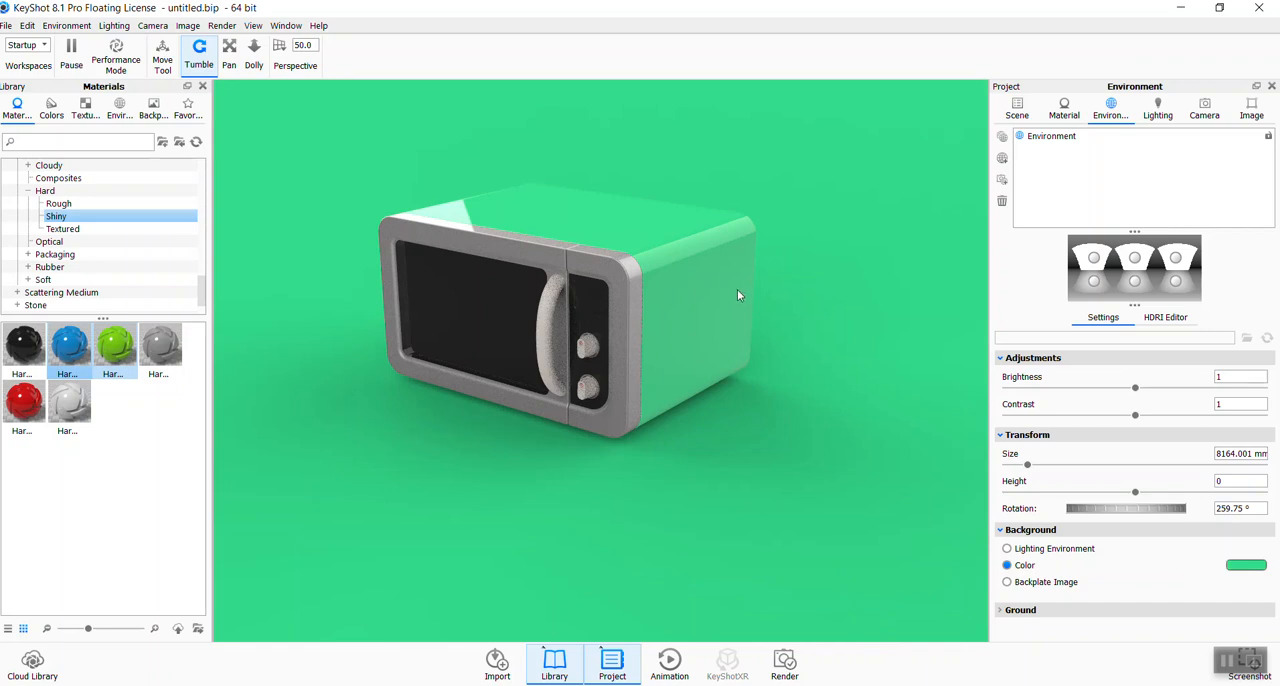
{"action": "left_click_drag", "start_coordinate": [795, 375], "coordinate": [671, 421], "text": "ctrl"}
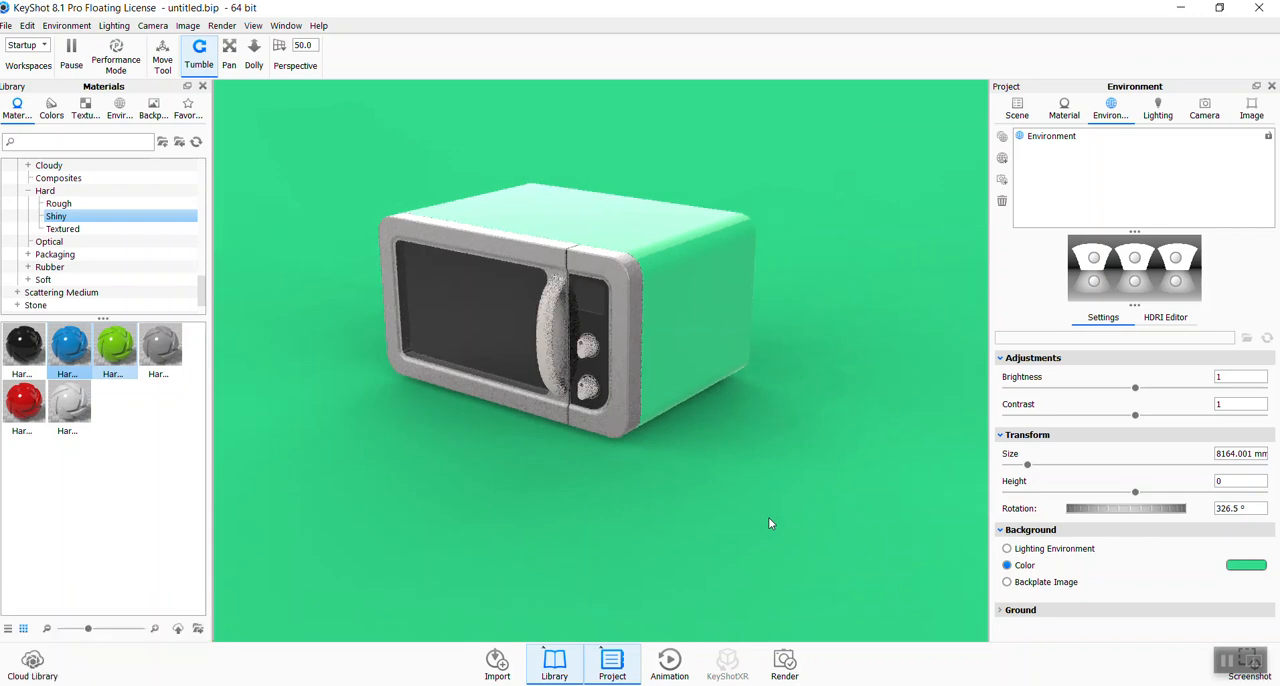
- Copy the green casing material and paste it onto the front frame around the door and control panel
{"action": "left_click", "coordinate": [619, 236]}
{"action": "right_click", "coordinate": [535, 252], "text": "shift"}
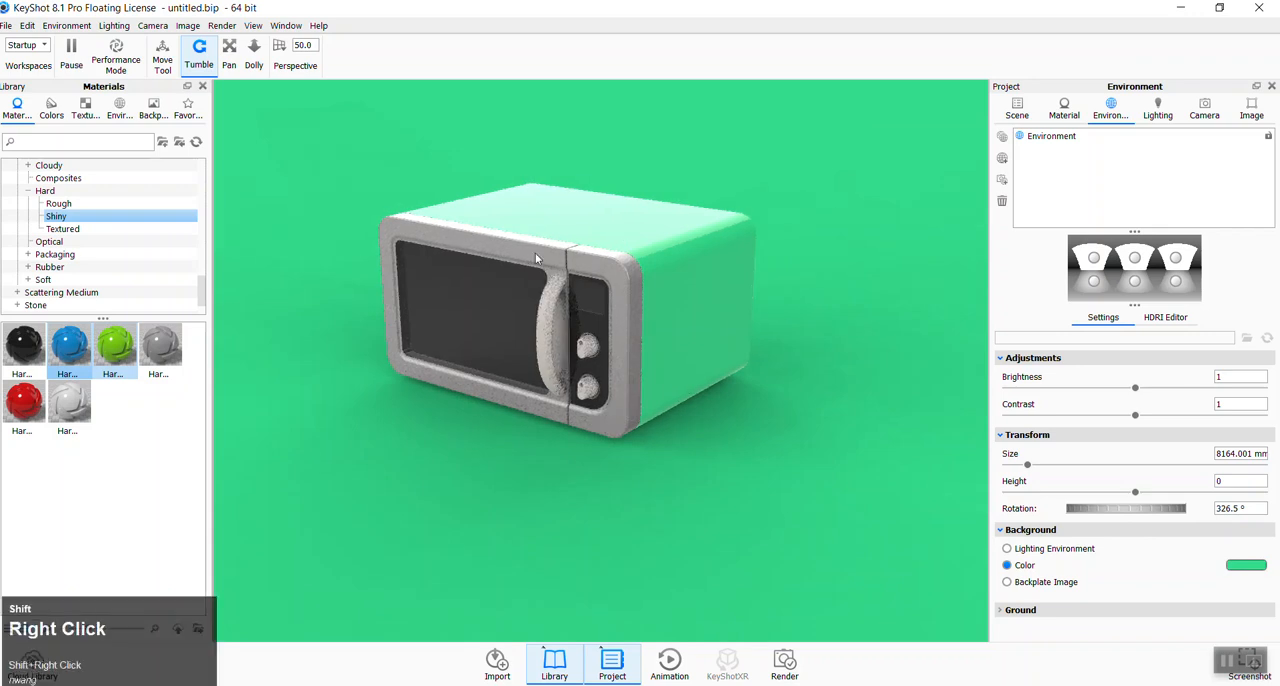
{"action": "left_click", "coordinate": [609, 281], "text": "shift"}
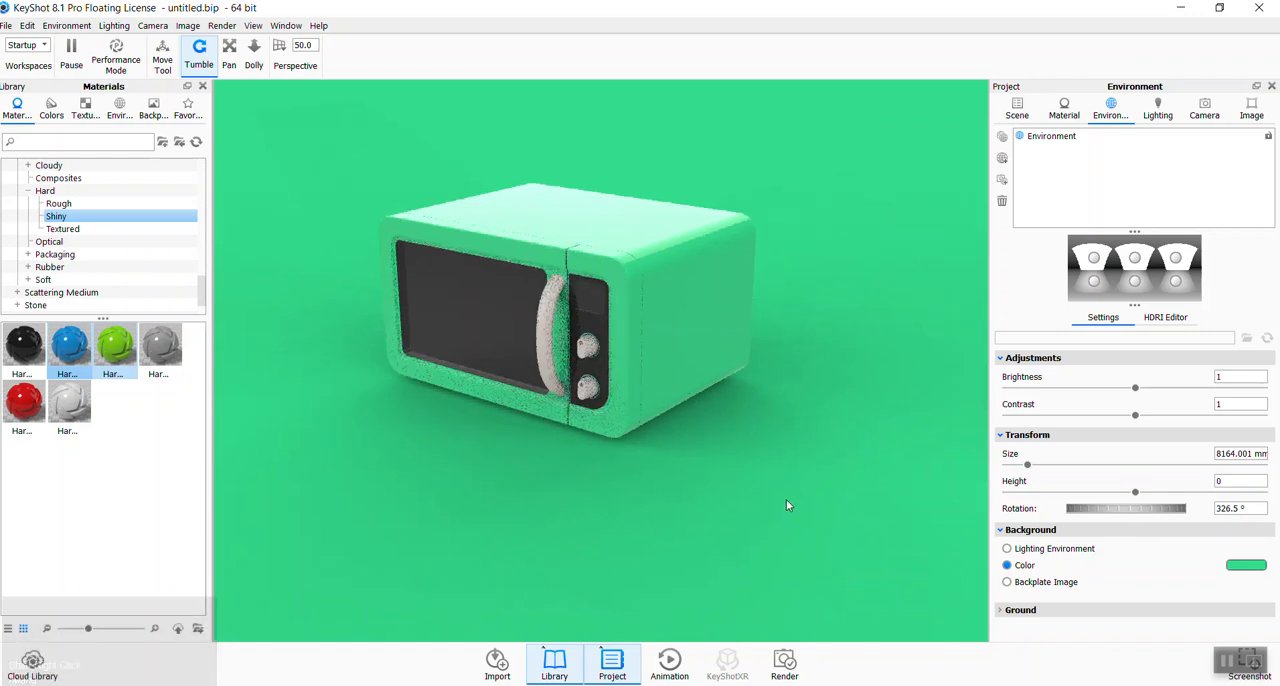
- Darken the scene background color to the green #2FB272
{"action": "left_click", "coordinate": [1246, 568]}
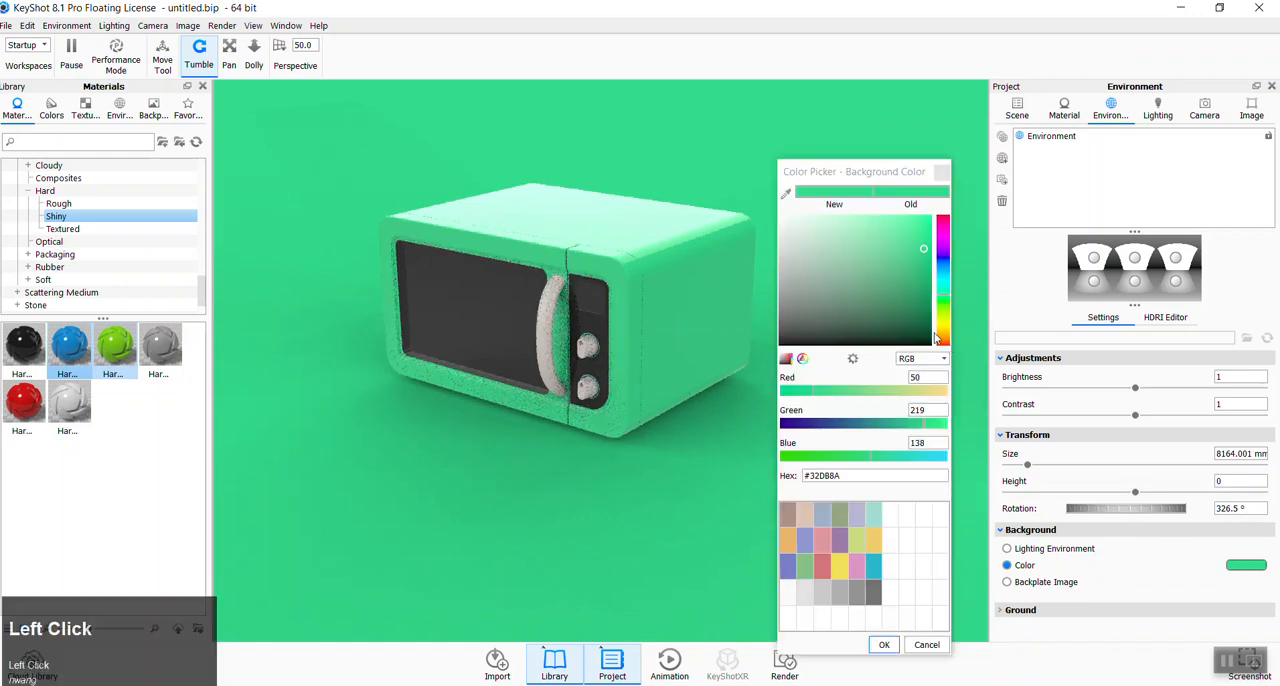
{"action": "left_click", "coordinate": [921, 274]}
{"action": "left_click_drag", "start_coordinate": [922, 271], "coordinate": [921, 282]}
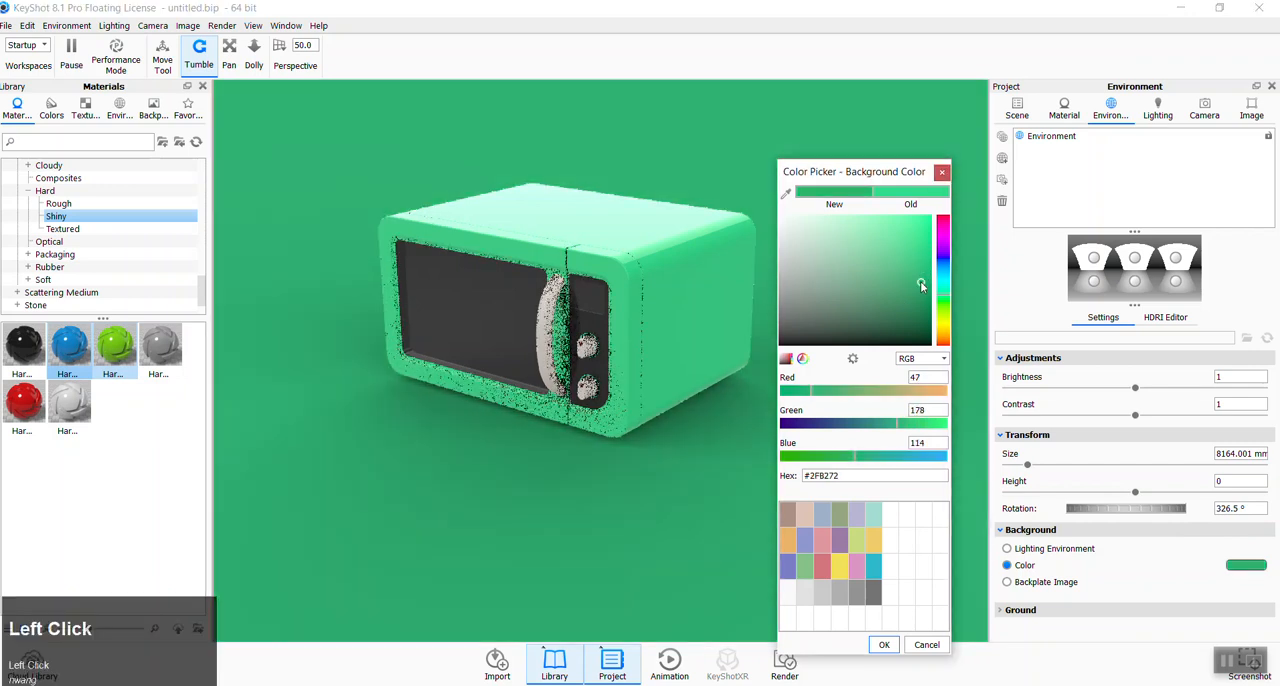
{"action": "left_click", "coordinate": [880, 645]}
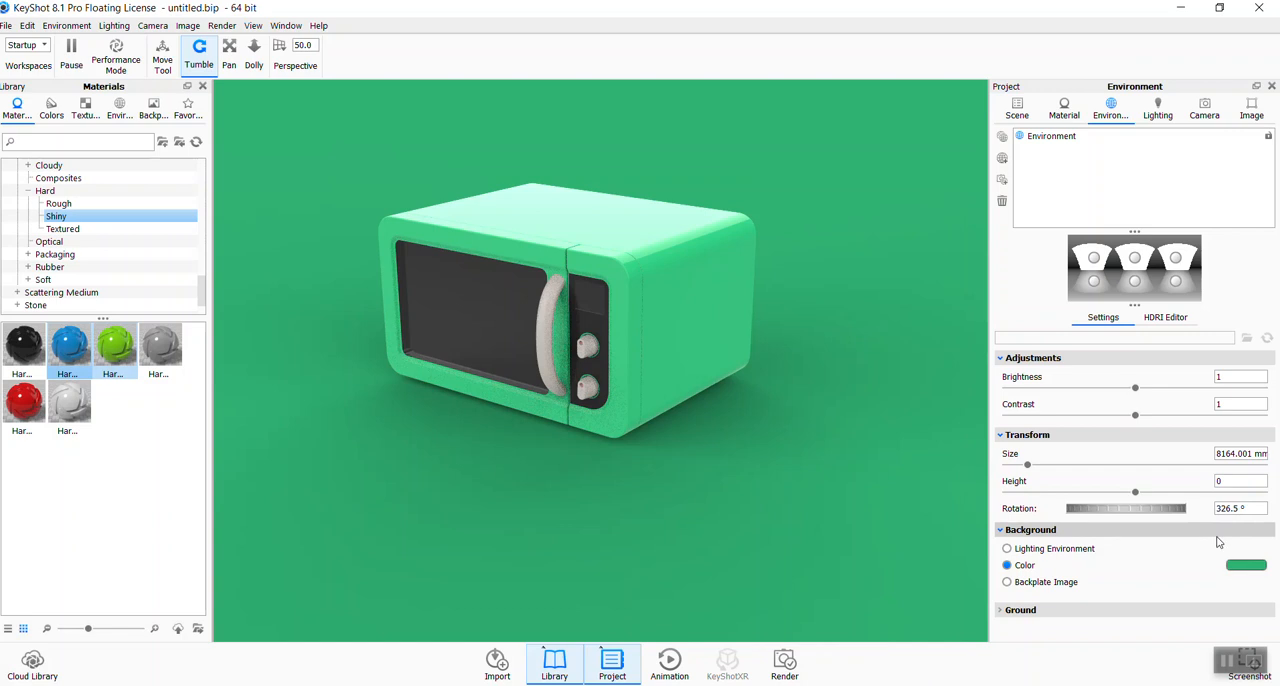
- Change the scene background color to pure white, #FFFFFF, by sampling a white area on screen
{"action": "left_click", "coordinate": [1240, 566]}
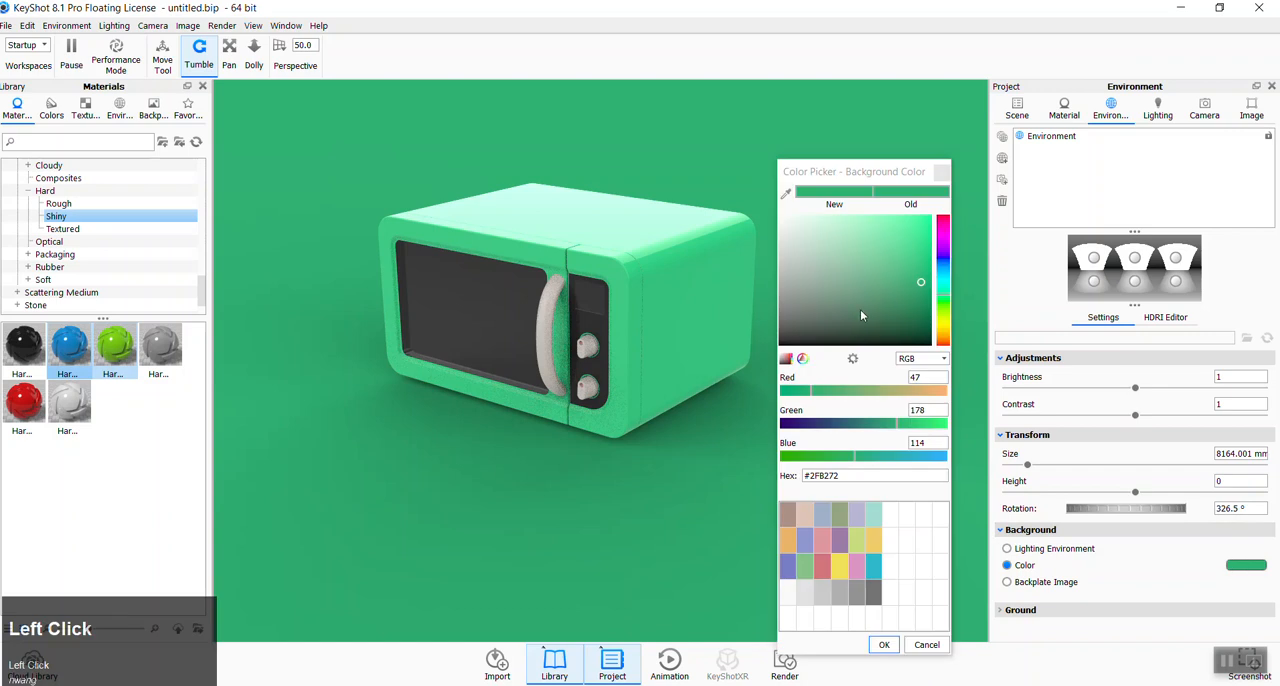
{"action": "left_click_drag", "start_coordinate": [796, 203], "coordinate": [744, 172]}
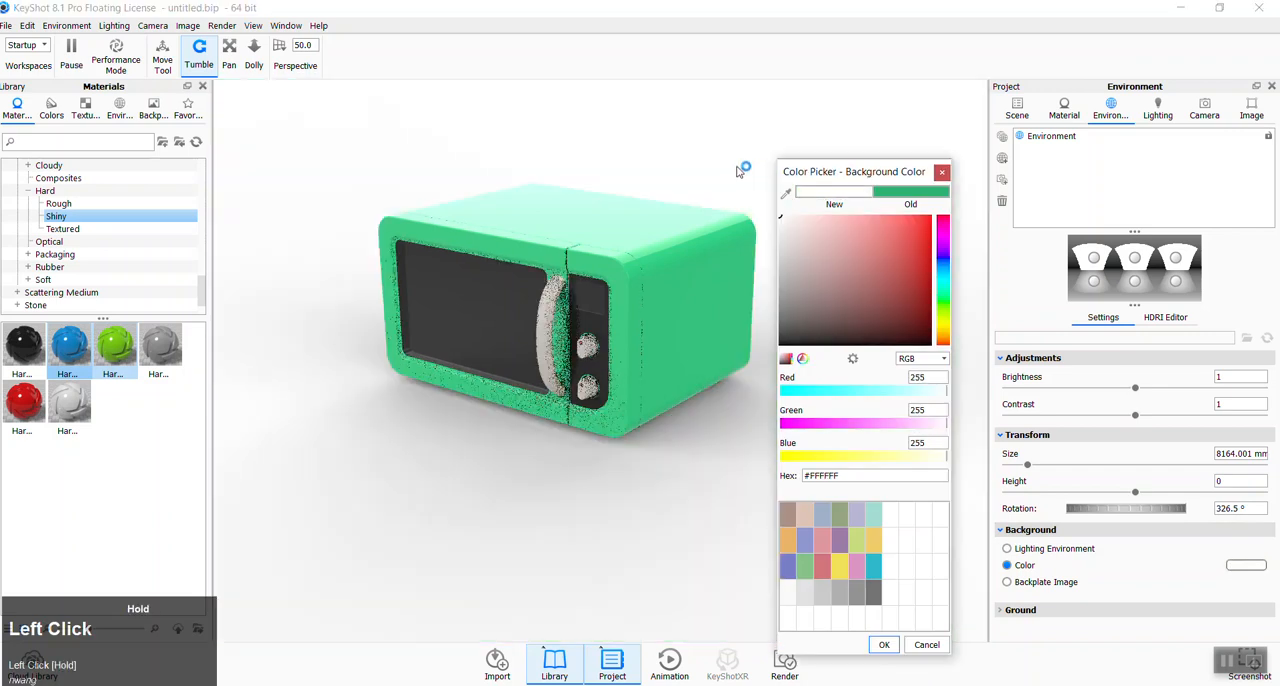
{"action": "left_click", "coordinate": [882, 645]}
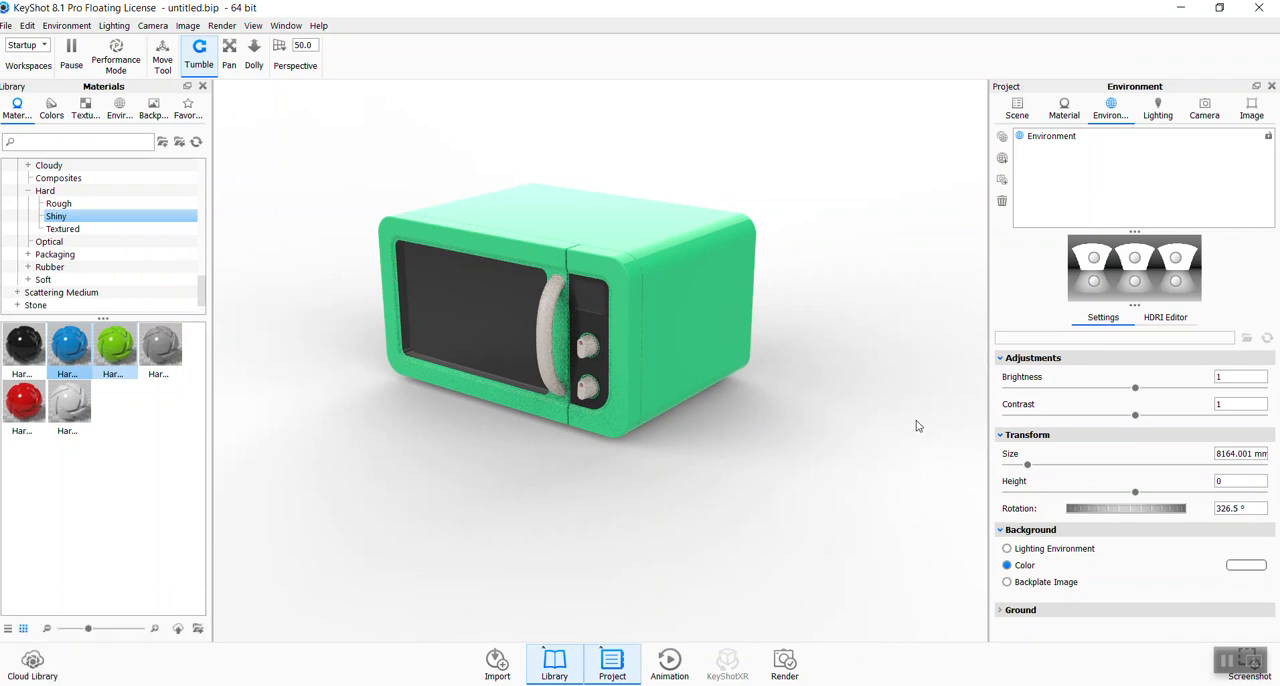
{"action": "mouse_move", "coordinate": [1096, 514]}
{"action": "left_mouse_down"}
{"action": "mouse_move", "coordinate": [1195, 511]}
{"action": "mouse_move", "coordinate": [1094, 513]}
{"action": "mouse_move", "coordinate": [1113, 514]}
{"action": "left_mouse_up"}
- Add a circular light pin to the HDRI environment and place a second one as a highlight on the casing's side
{"action": "left_click", "coordinate": [1165, 318]}
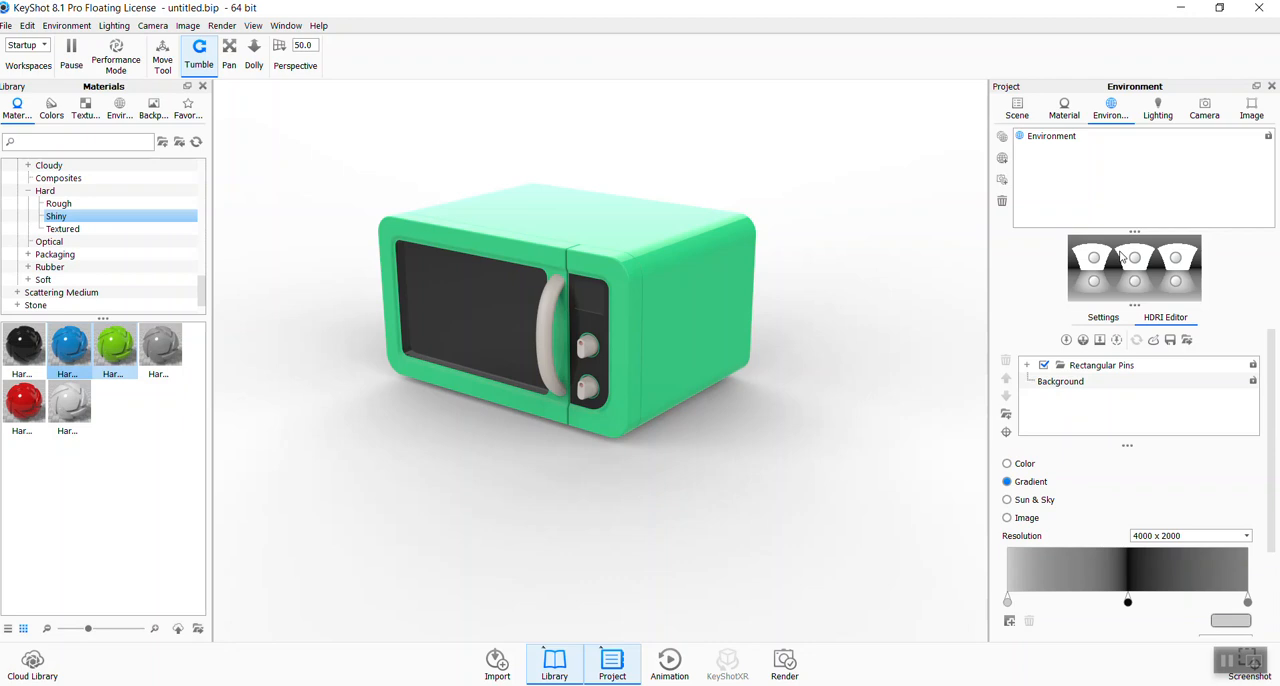
{"action": "left_click", "coordinate": [1066, 343]}
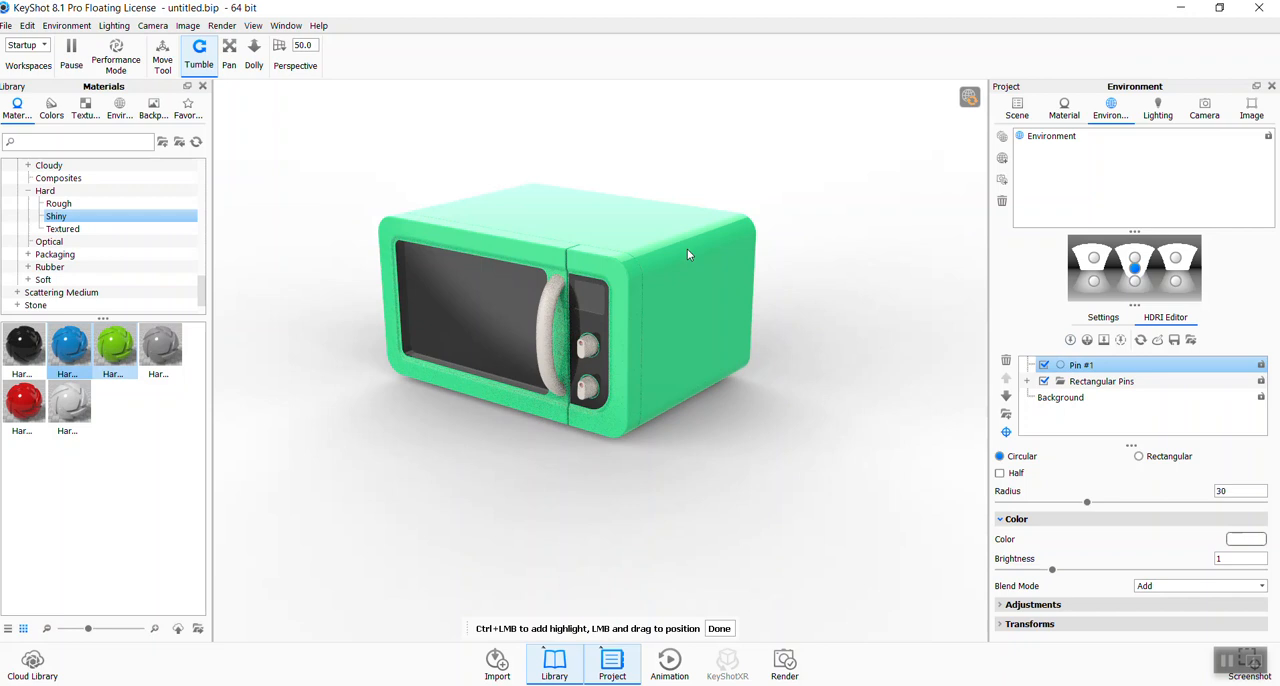
{"action": "left_click", "coordinate": [637, 286]}
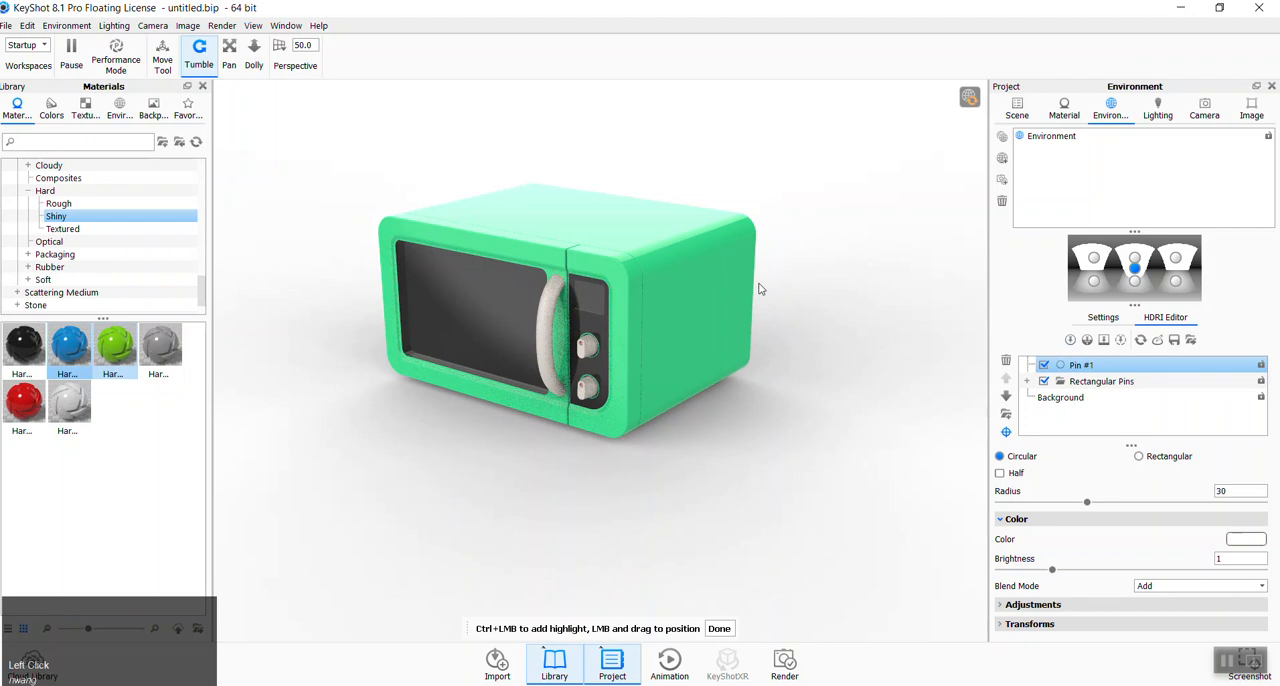
{"action": "left_click", "coordinate": [686, 258], "text": "ctrl"}
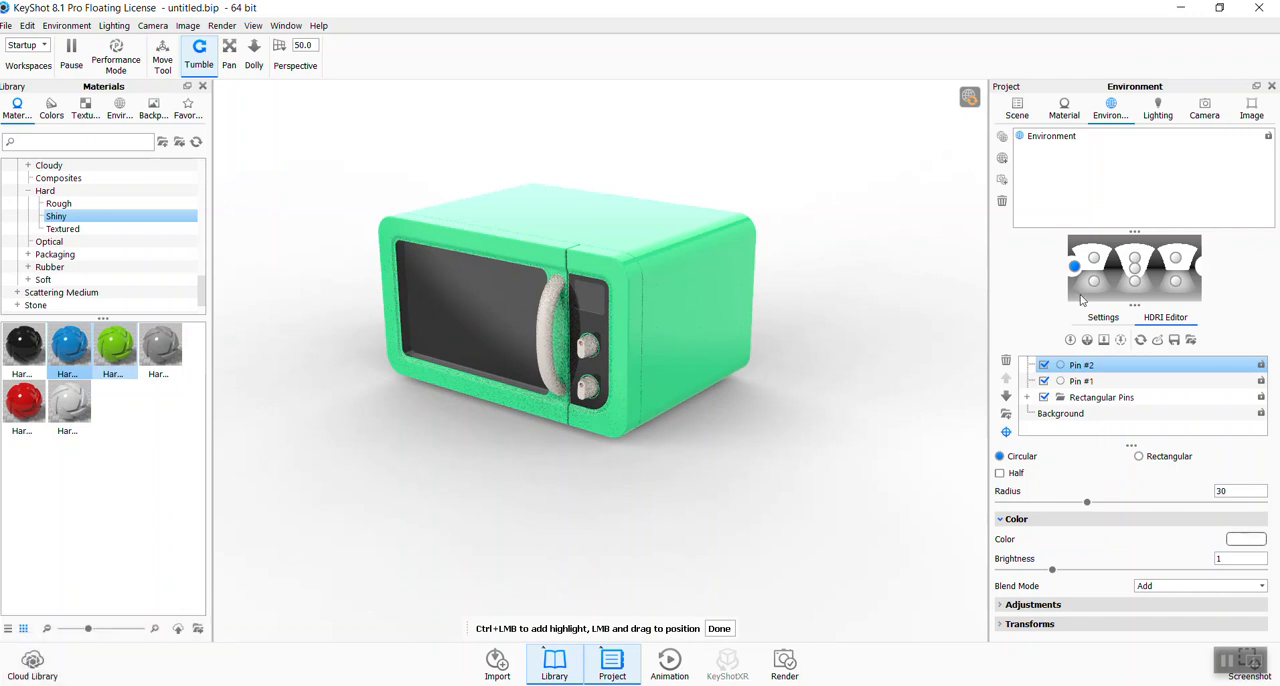
- Disable Pin #1 and Pin #2, leave highlight placement, and delete both pins from the HDRI environment
{"action": "left_click", "coordinate": [1121, 384], "text": "ctrl"}
{"action": "left_click", "coordinate": [1121, 384]}
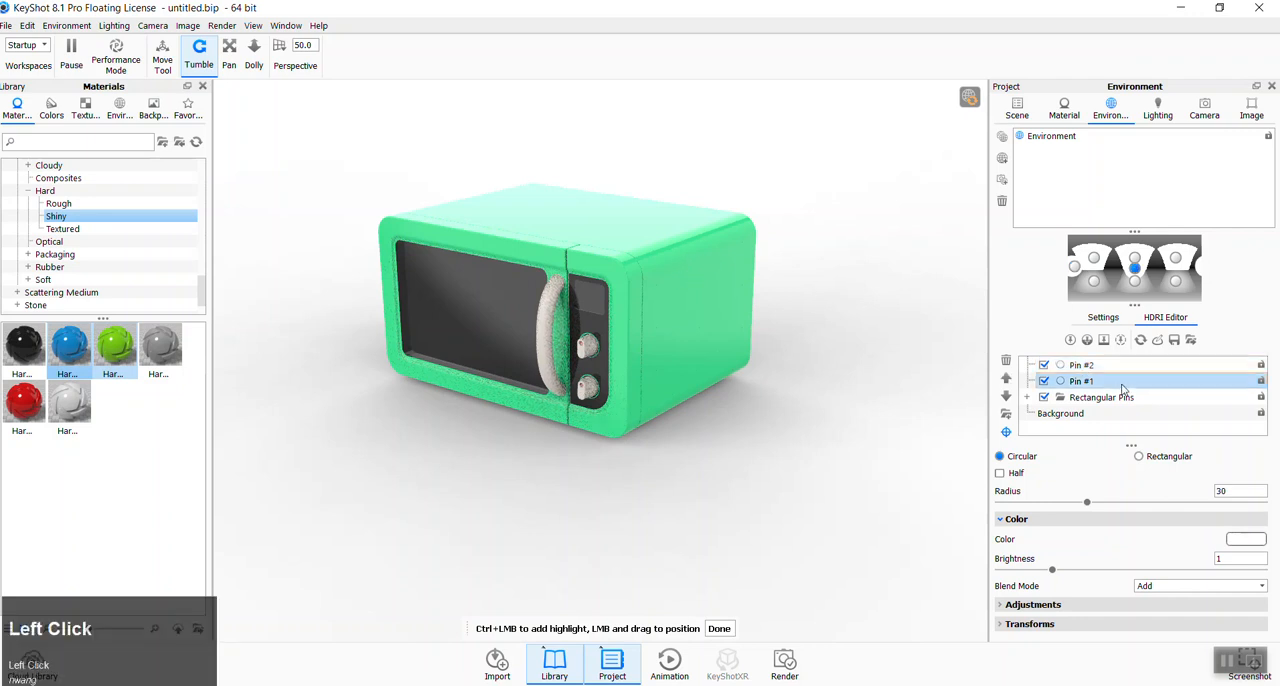
{"action": "left_click", "coordinate": [1045, 383]}
{"action": "left_click", "coordinate": [1044, 368]}
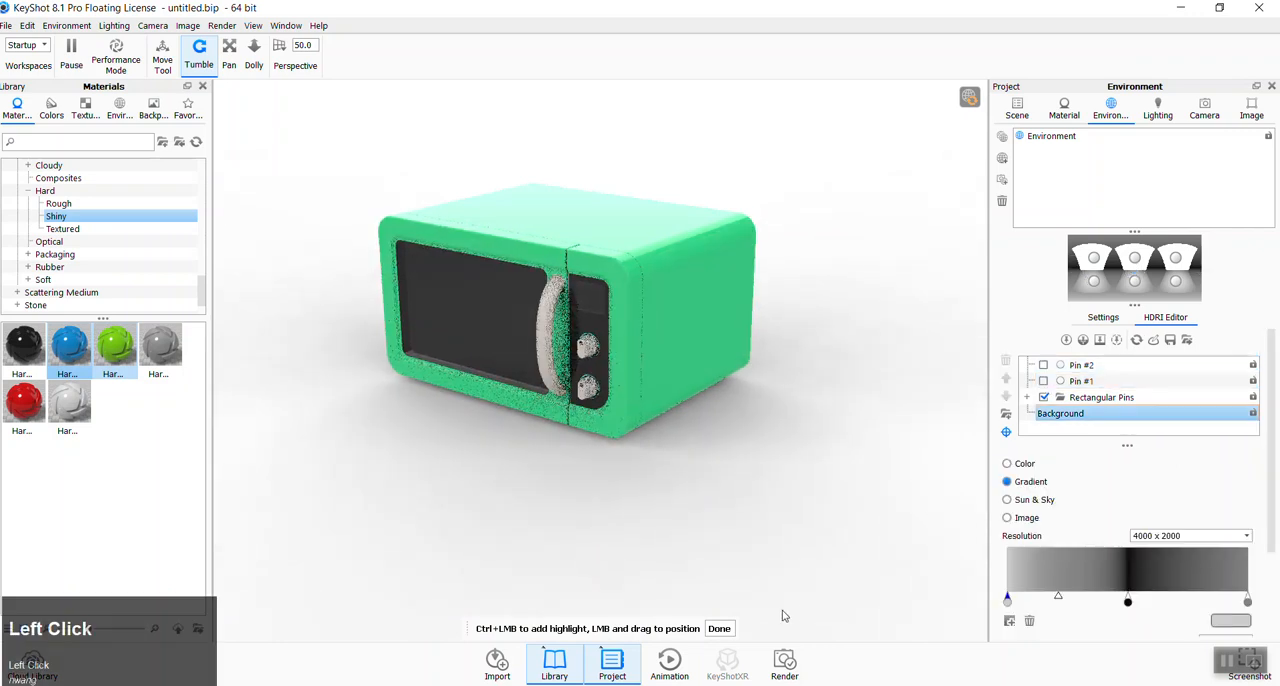
{"action": "left_click", "coordinate": [716, 630]}
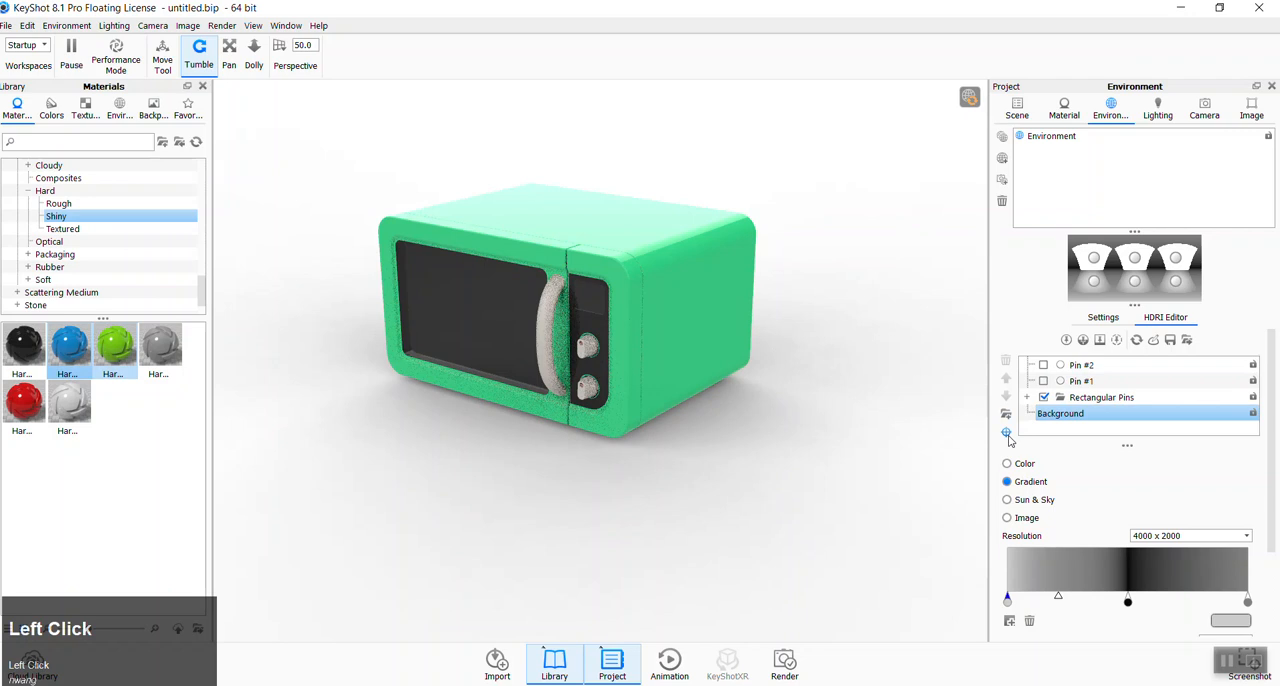
{"action": "left_click", "coordinate": [1114, 381]}
{"action": "left_click", "coordinate": [1117, 368], "text": "ctrl"}
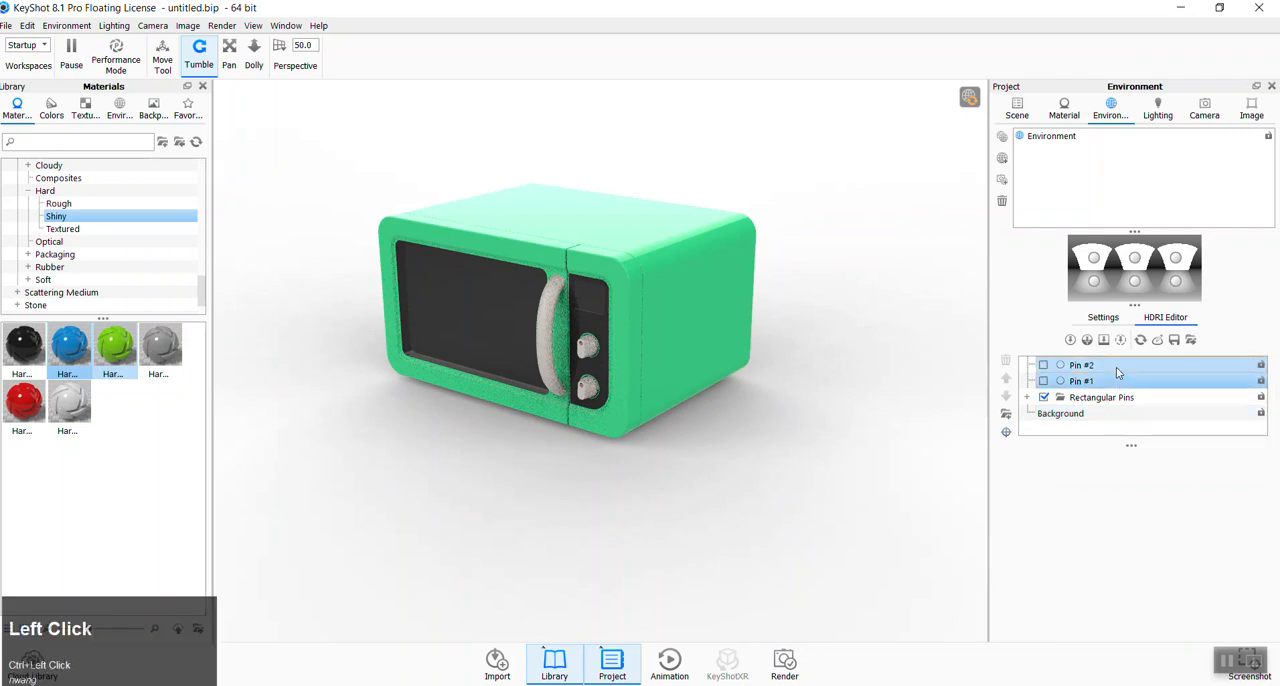
{"action": "key", "text": "Delete"}
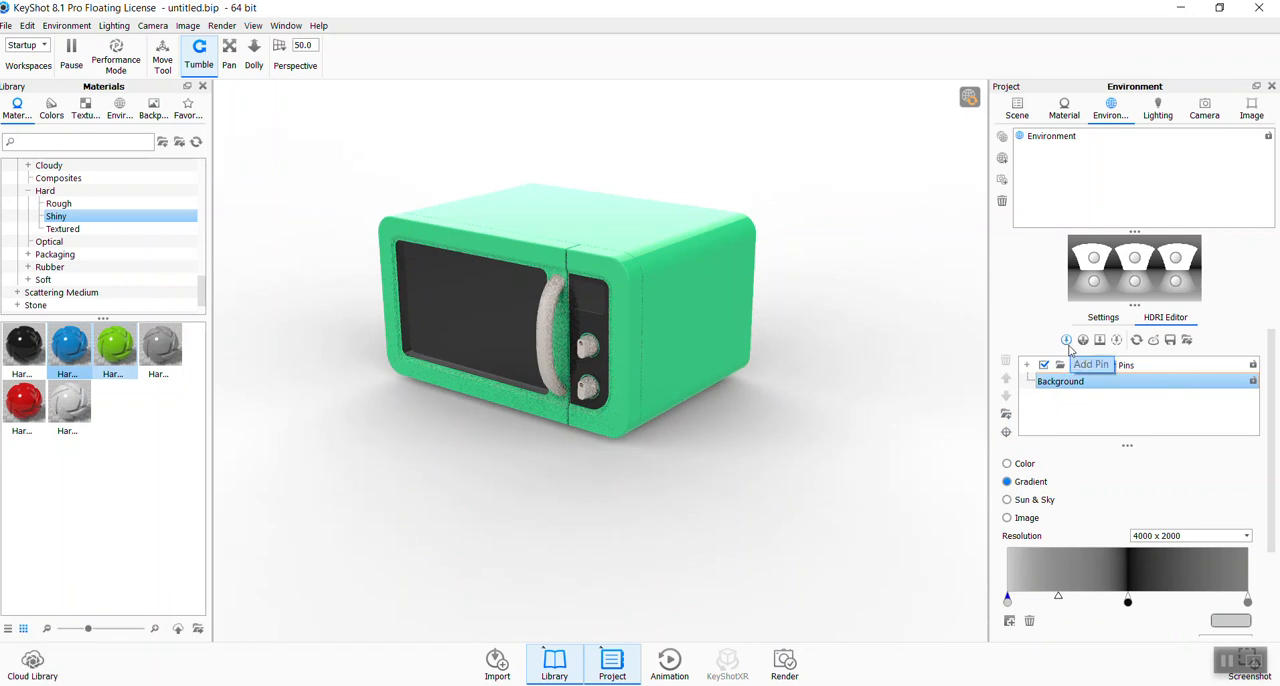
- Add a circular pin to the HDRI environment, shift it slightly down and right on the lighting map, and disable it
{"action": "left_click", "coordinate": [1067, 341]}
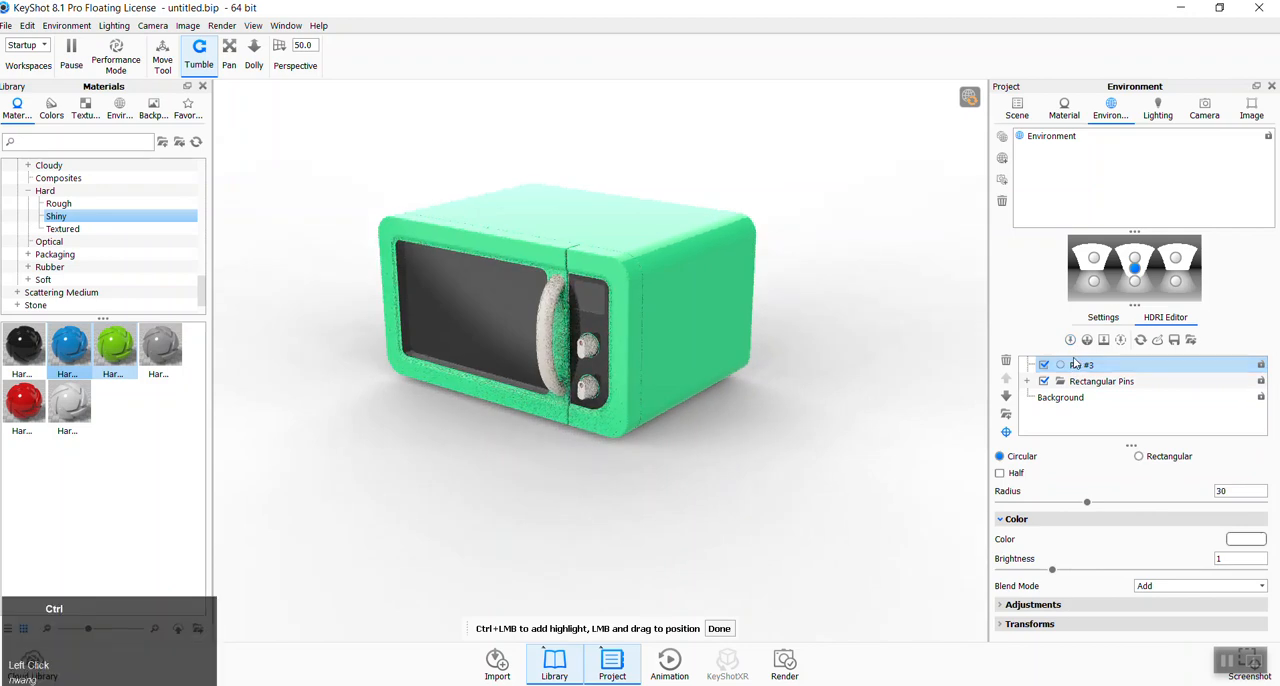
{"action": "key", "text": "ctrl+z"}
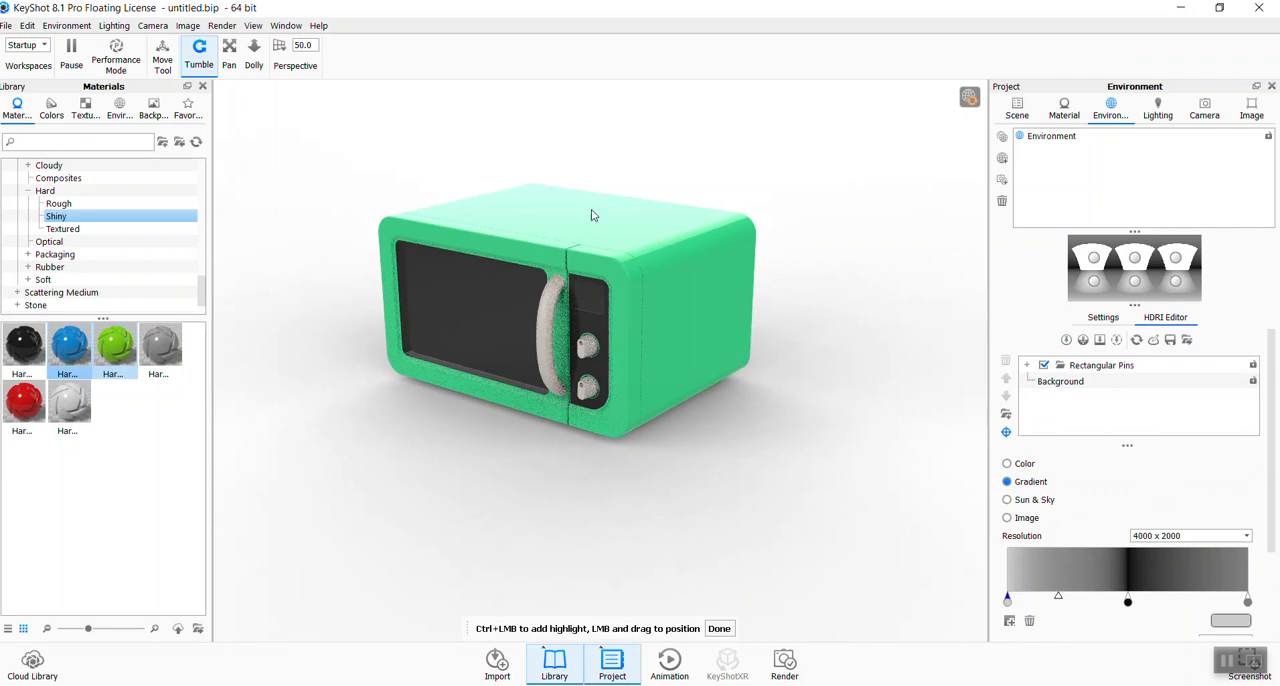
{"action": "left_click", "coordinate": [1066, 342]}
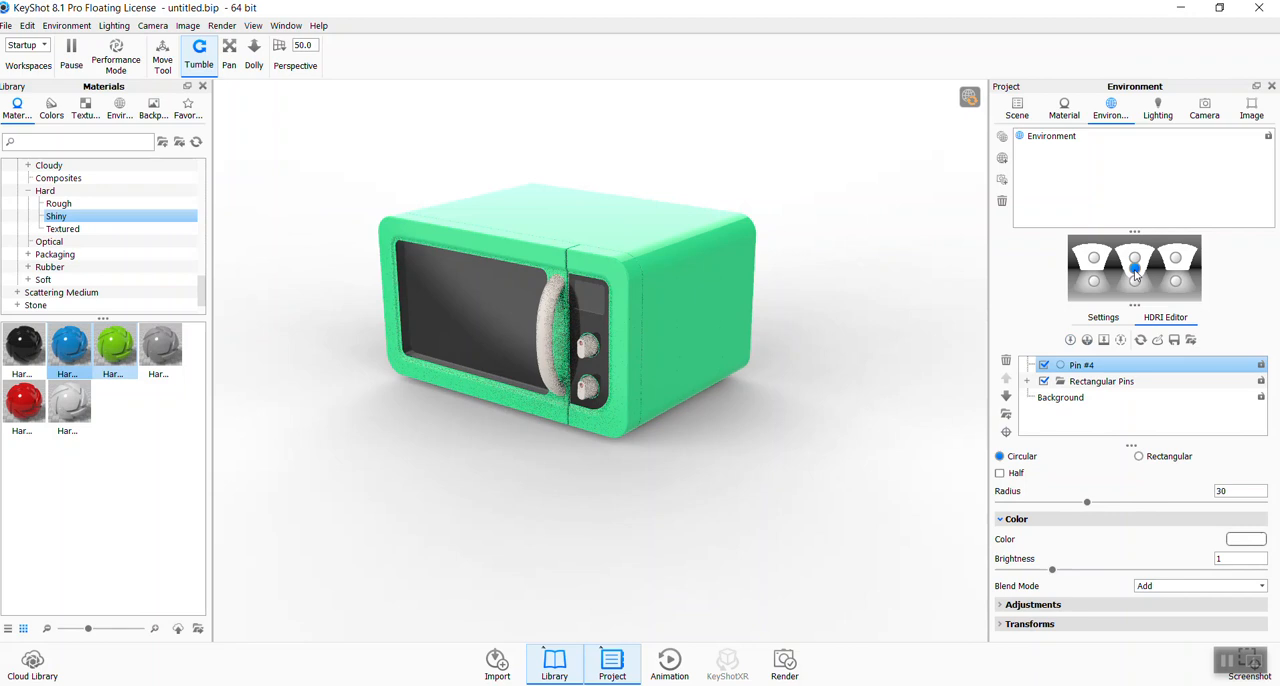
{"action": "mouse_move", "coordinate": [1136, 276]}
{"action": "left_mouse_down"}
{"action": "mouse_move", "coordinate": [1118, 262]}
{"action": "mouse_move", "coordinate": [1186, 258]}
{"action": "mouse_move", "coordinate": [1204, 278]}
{"action": "mouse_move", "coordinate": [1200, 295]}
{"action": "mouse_move", "coordinate": [1175, 298]}
{"action": "mouse_move", "coordinate": [1145, 280]}
{"action": "left_mouse_up"}
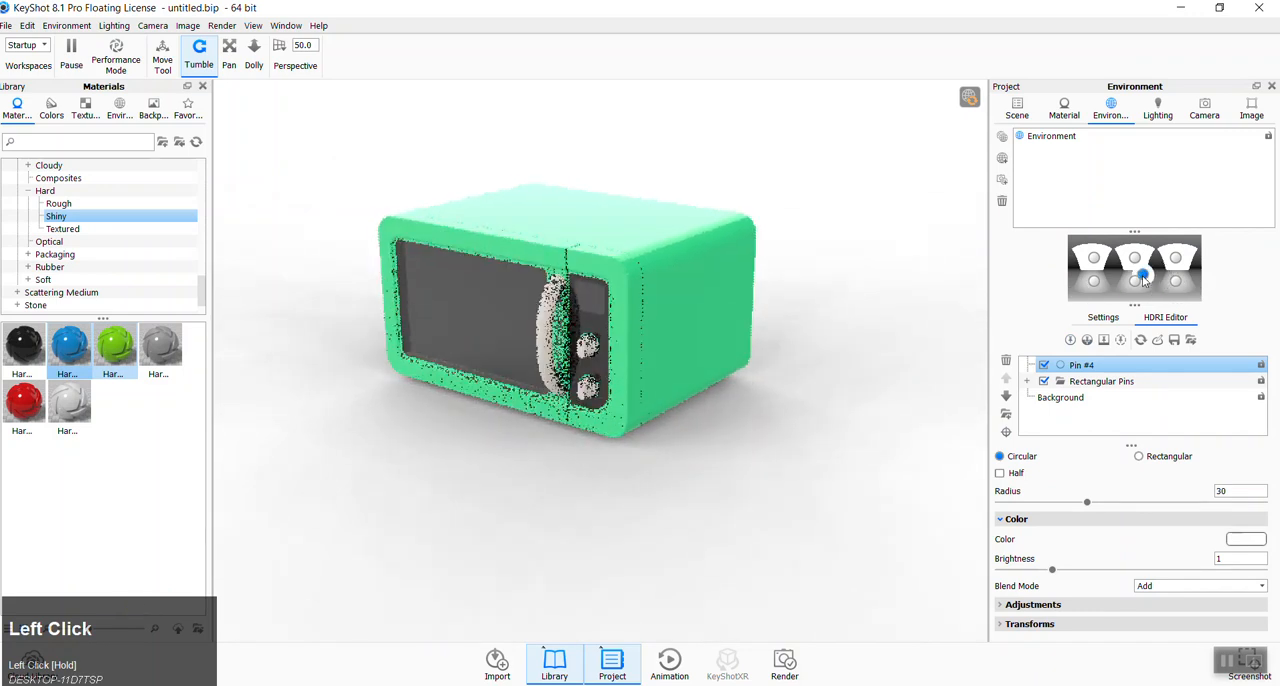
{"action": "left_click", "coordinate": [1044, 366]}
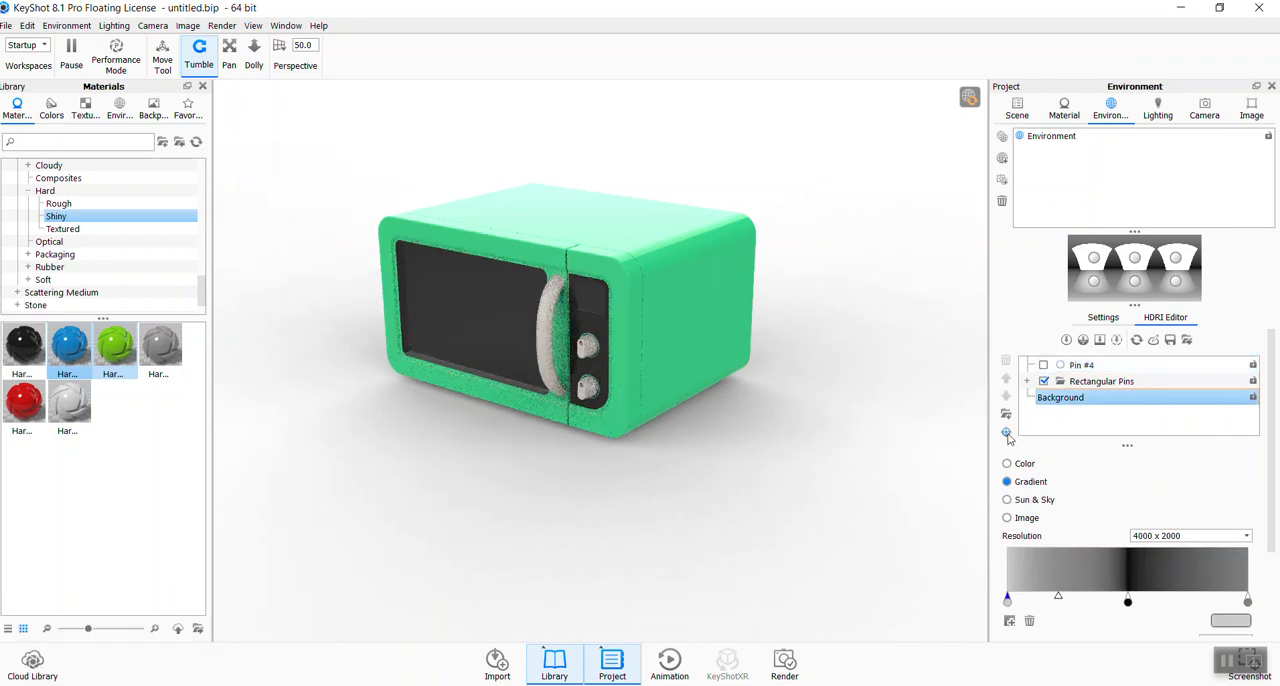
- Enable highlight placement and add circular light pins aimed at the door handle and the casing's side
{"action": "left_click", "coordinate": [1007, 433]}
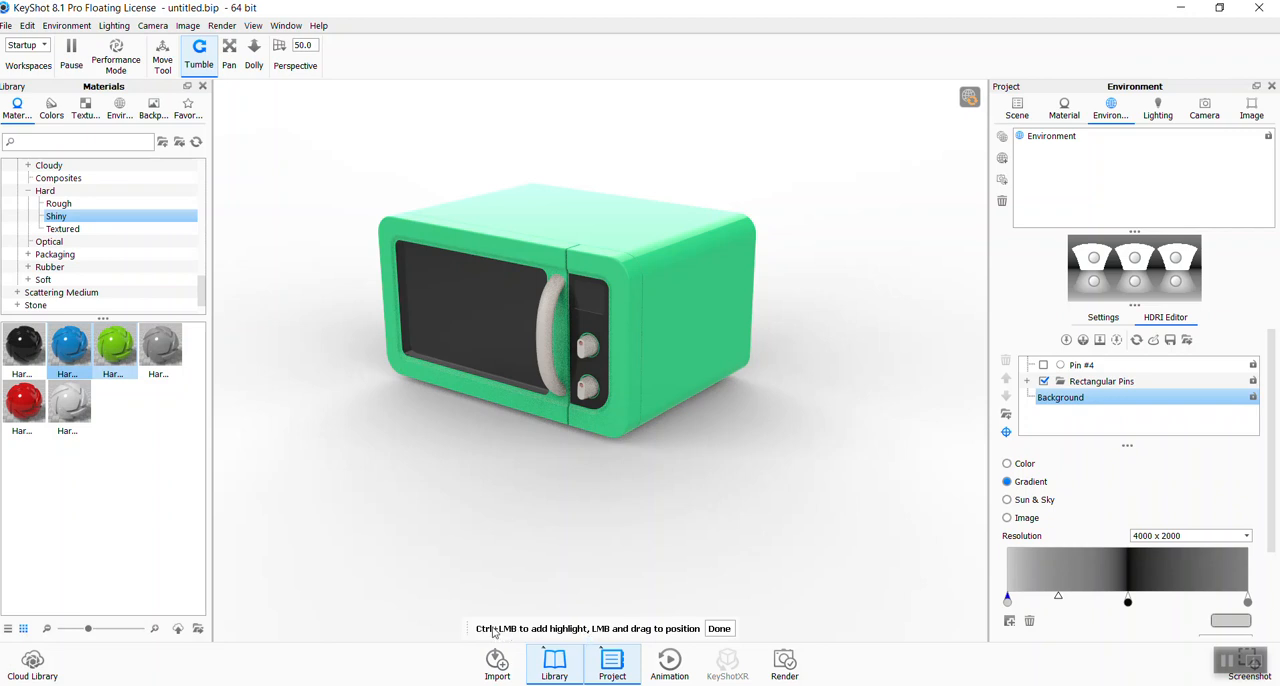
{"action": "left_click", "coordinate": [547, 320], "text": "ctrl"}
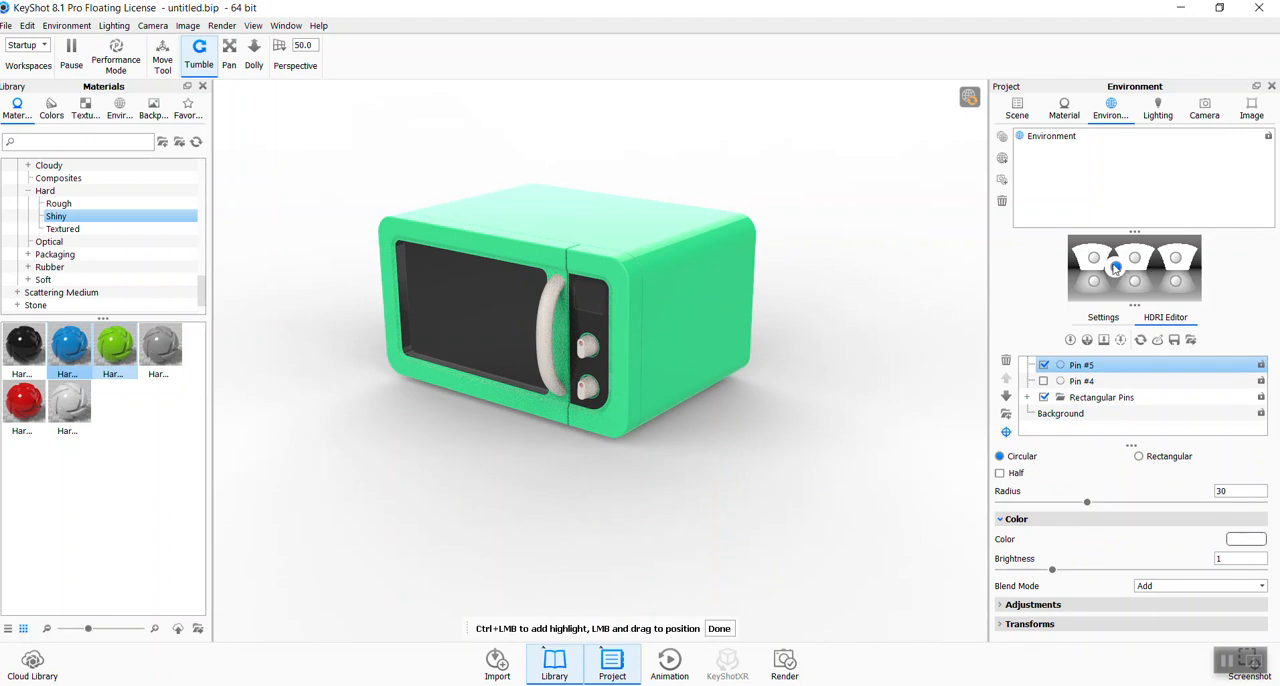
{"action": "left_click", "coordinate": [710, 316], "text": "ctrl"}
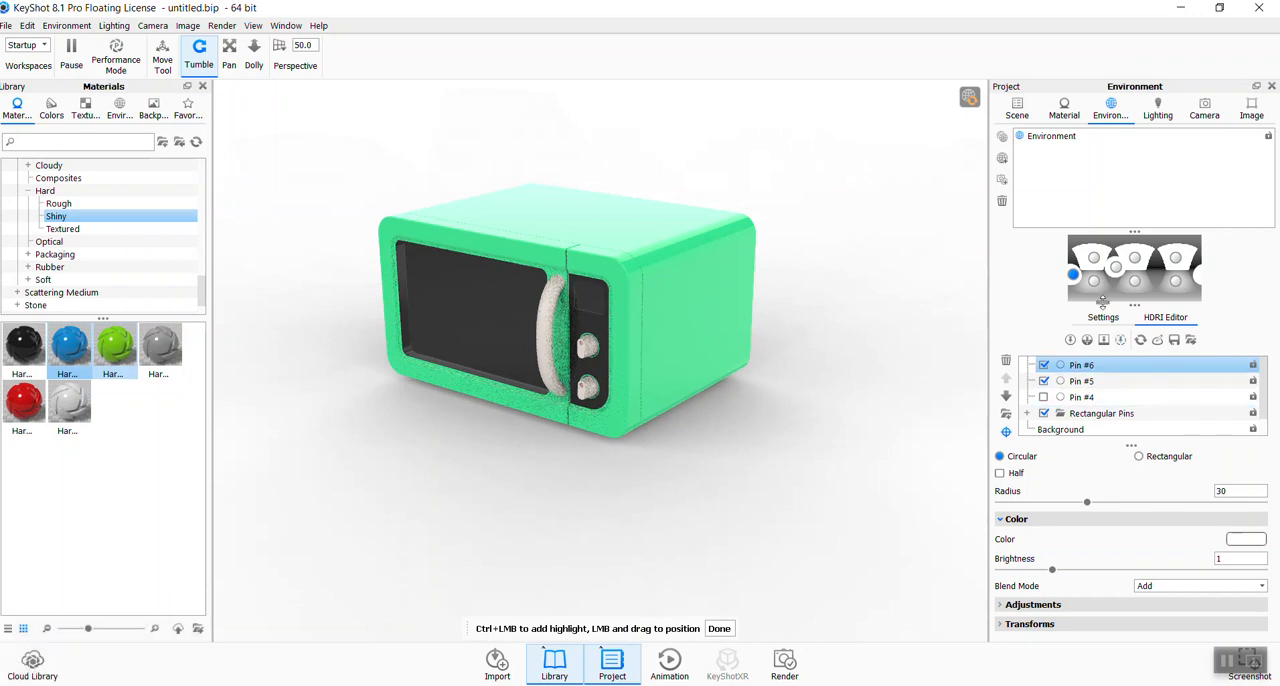
- Disable the two highlight pins placed on the door handle and the casing's side
{"action": "left_click", "coordinate": [1116, 268]}
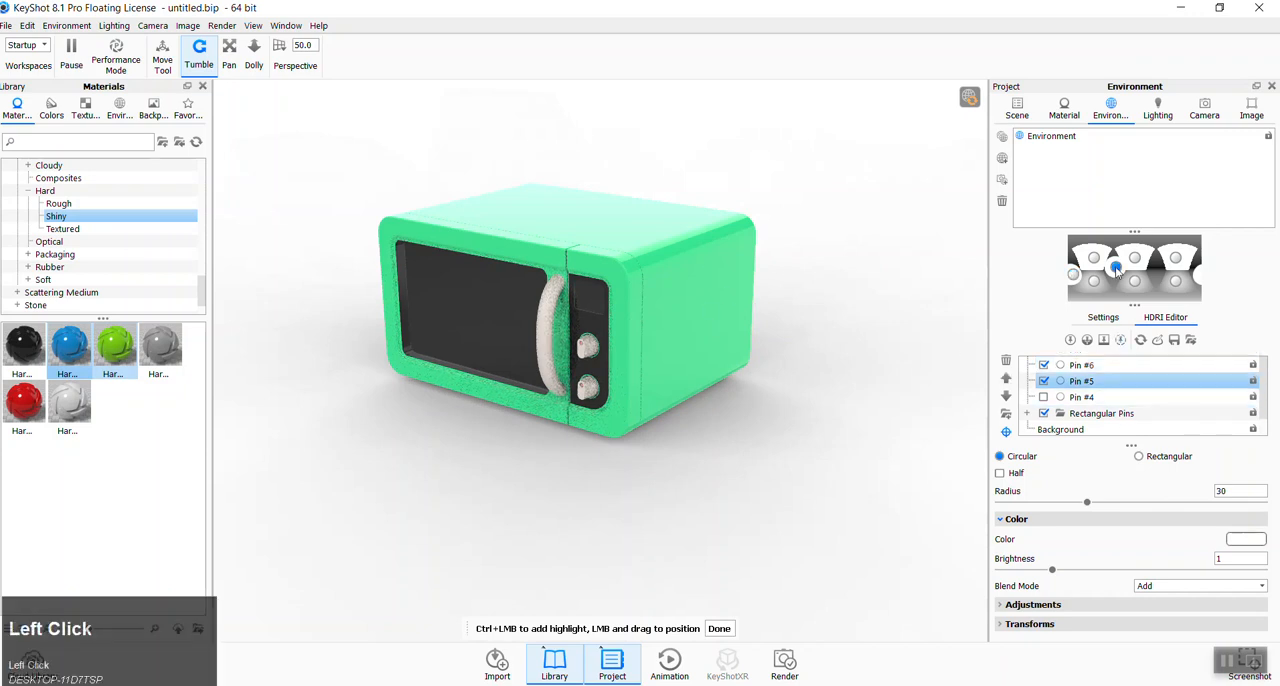
{"action": "left_click", "coordinate": [1073, 283], "text": "ctrl"}
{"action": "left_click", "coordinate": [1042, 370]}
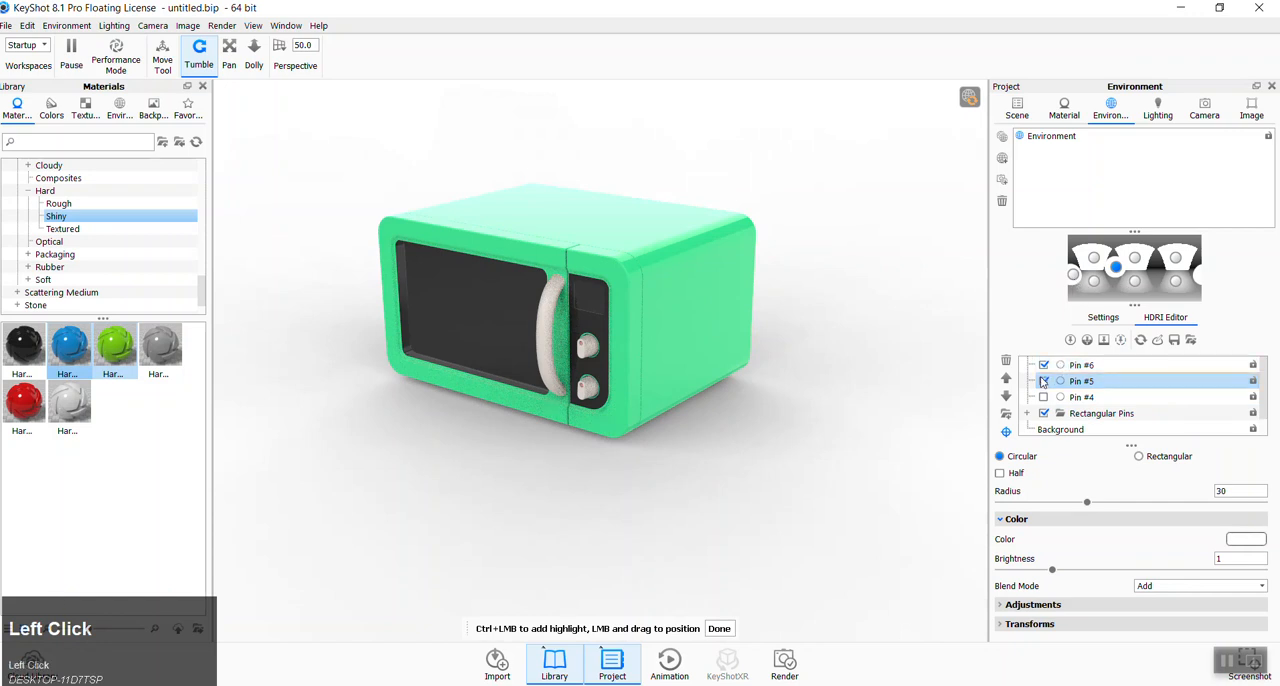
{"action": "left_click", "coordinate": [1043, 366]}
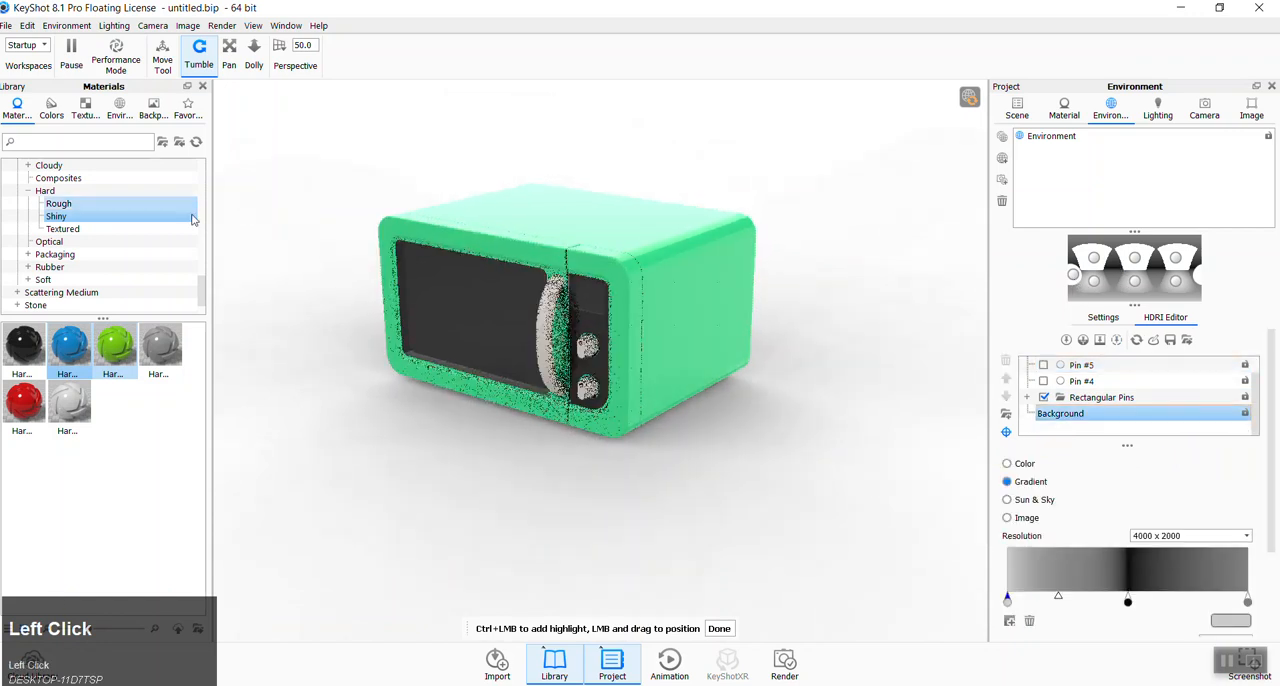
- Replace the lighting environment with Black Floor Gradient 4K from the basic studio environments
{"action": "left_click", "coordinate": [115, 110]}
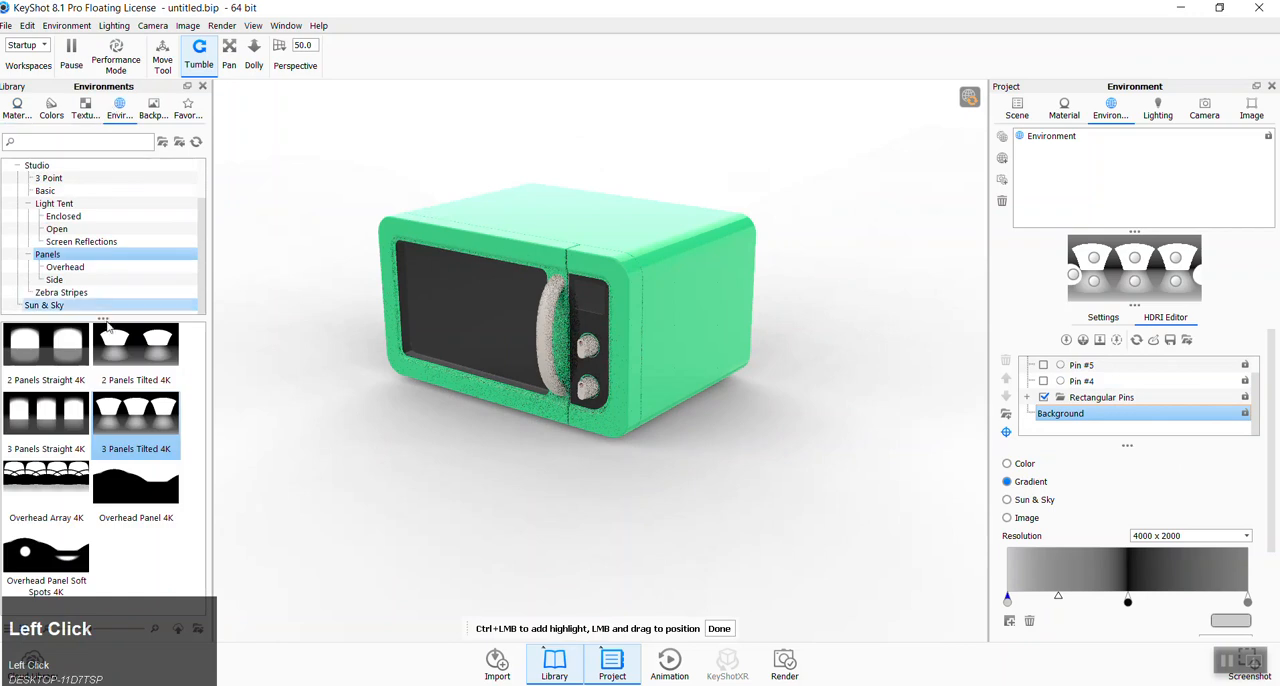
{"action": "scroll", "coordinate": [80, 235], "scroll_direction": "up", "scroll_amount": 1}
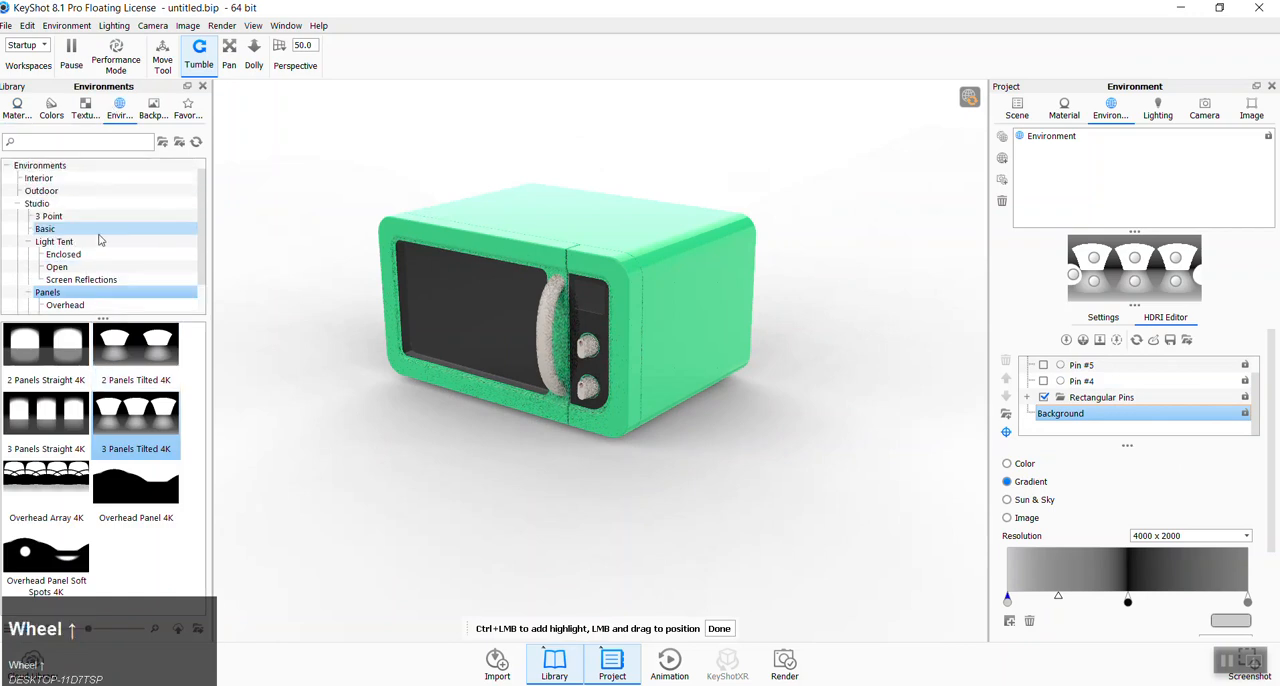
{"action": "left_click", "coordinate": [78, 244]}
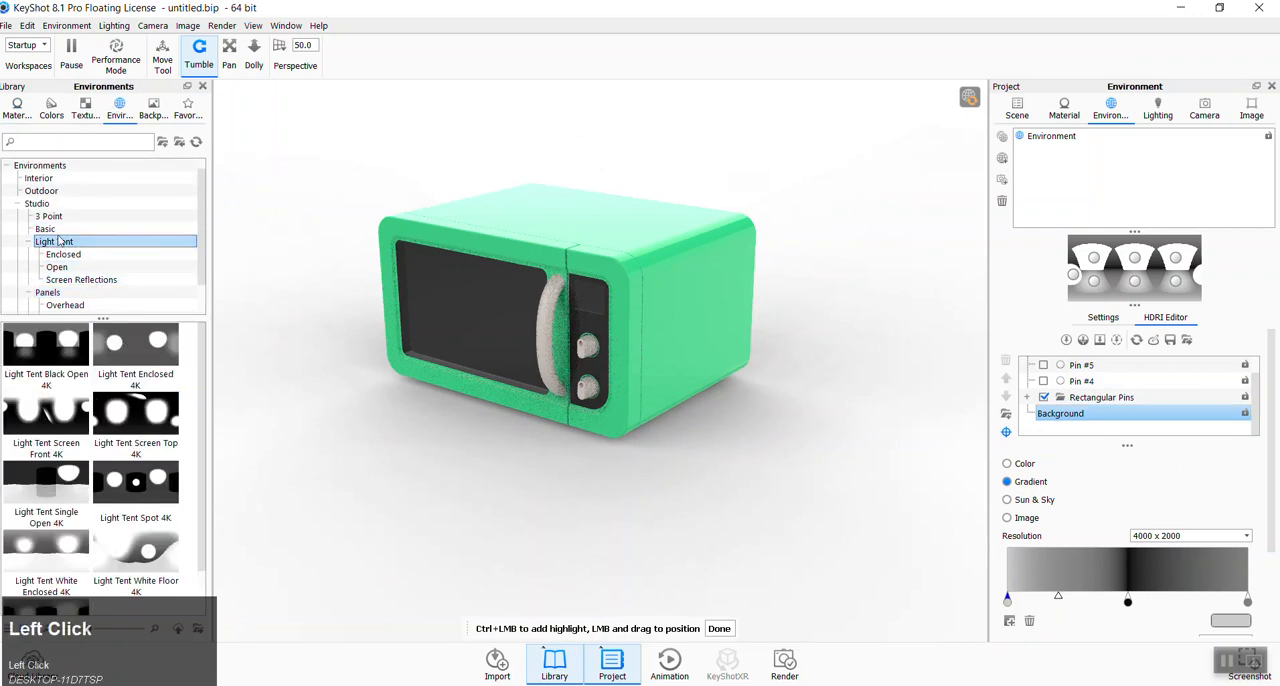
{"action": "left_click", "coordinate": [54, 230]}
{"action": "double_click", "coordinate": [48, 470]}
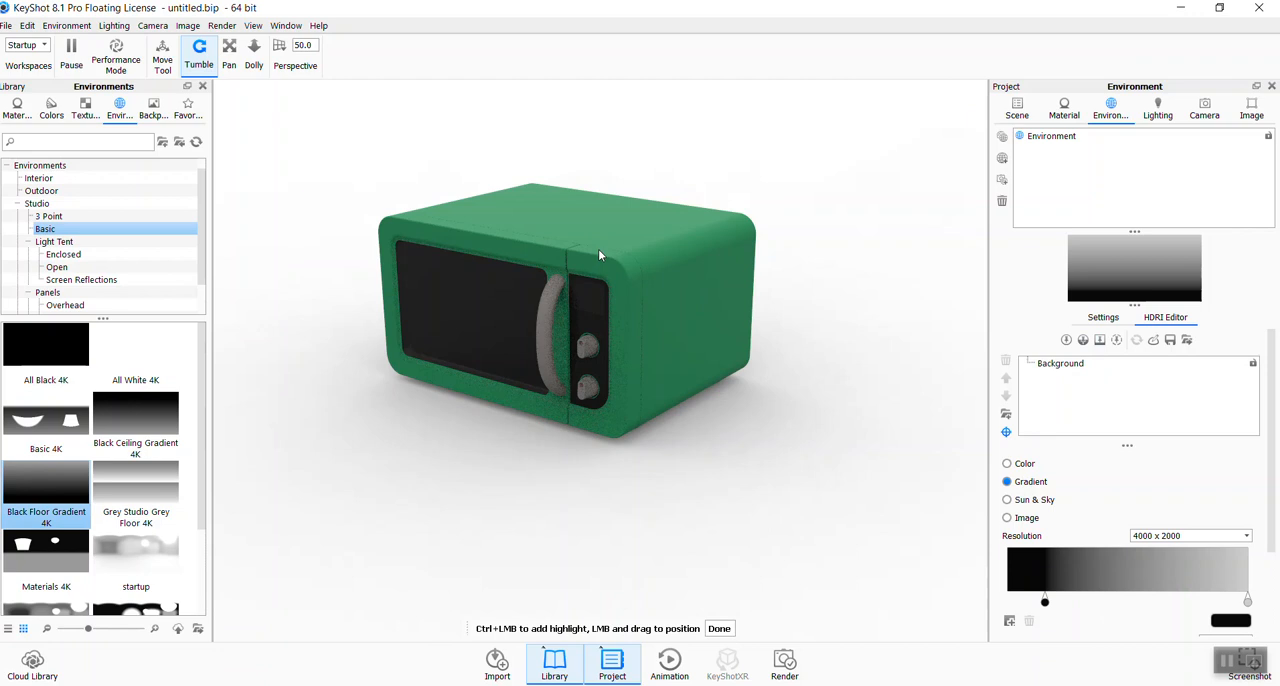
- Place circular highlight pins of radius 30 on the microwave's top surface, casing side, and front door glass
{"action": "left_click", "coordinate": [570, 211], "text": "ctrl"}
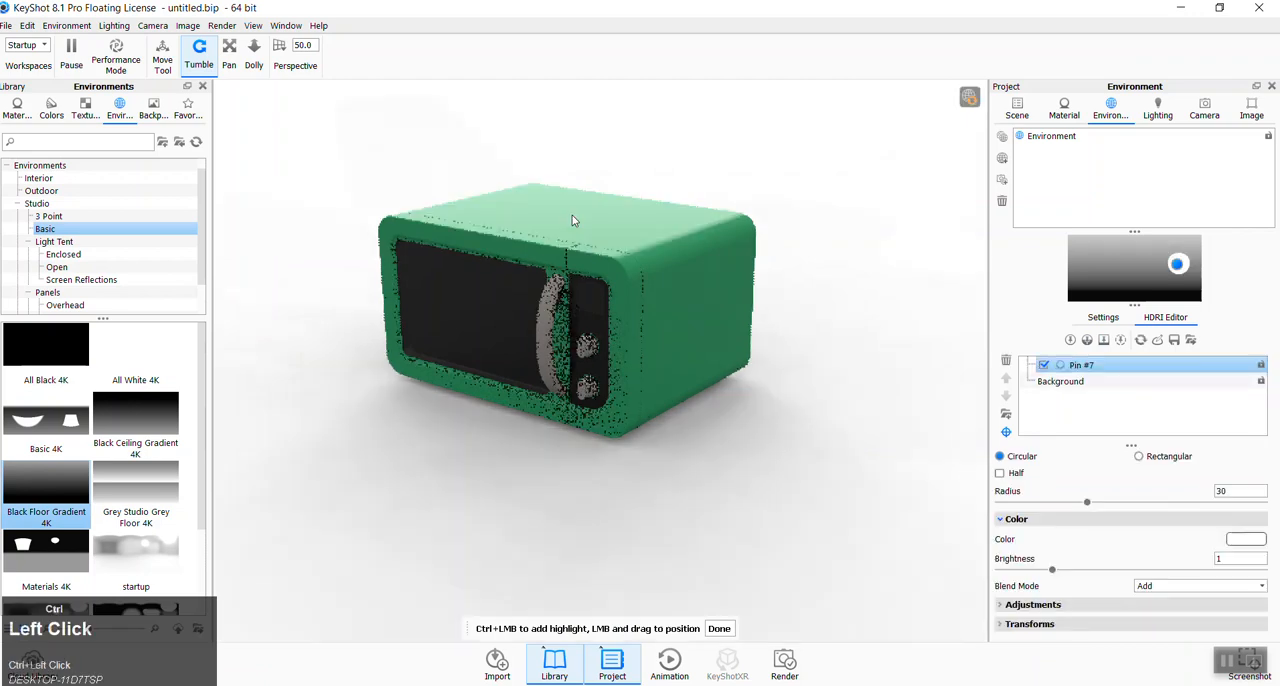
{"action": "left_click", "coordinate": [674, 316], "text": "ctrl"}
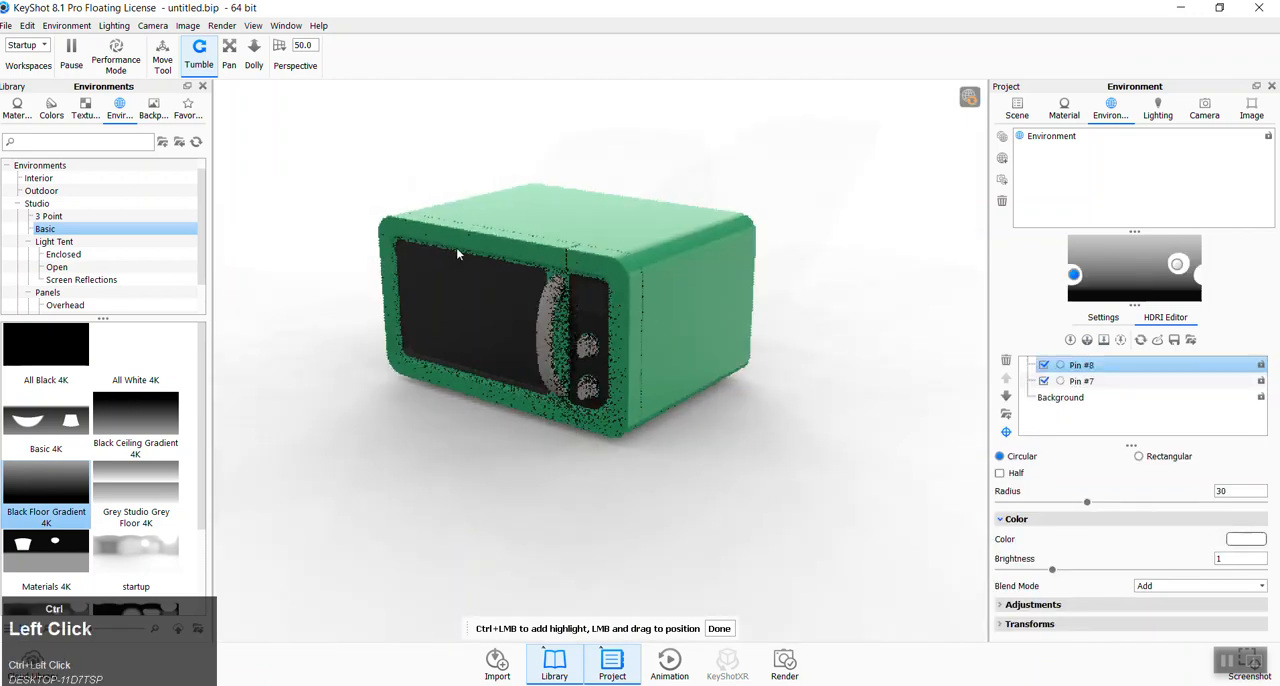
{"action": "left_click", "coordinate": [455, 306], "text": "ctrl"}
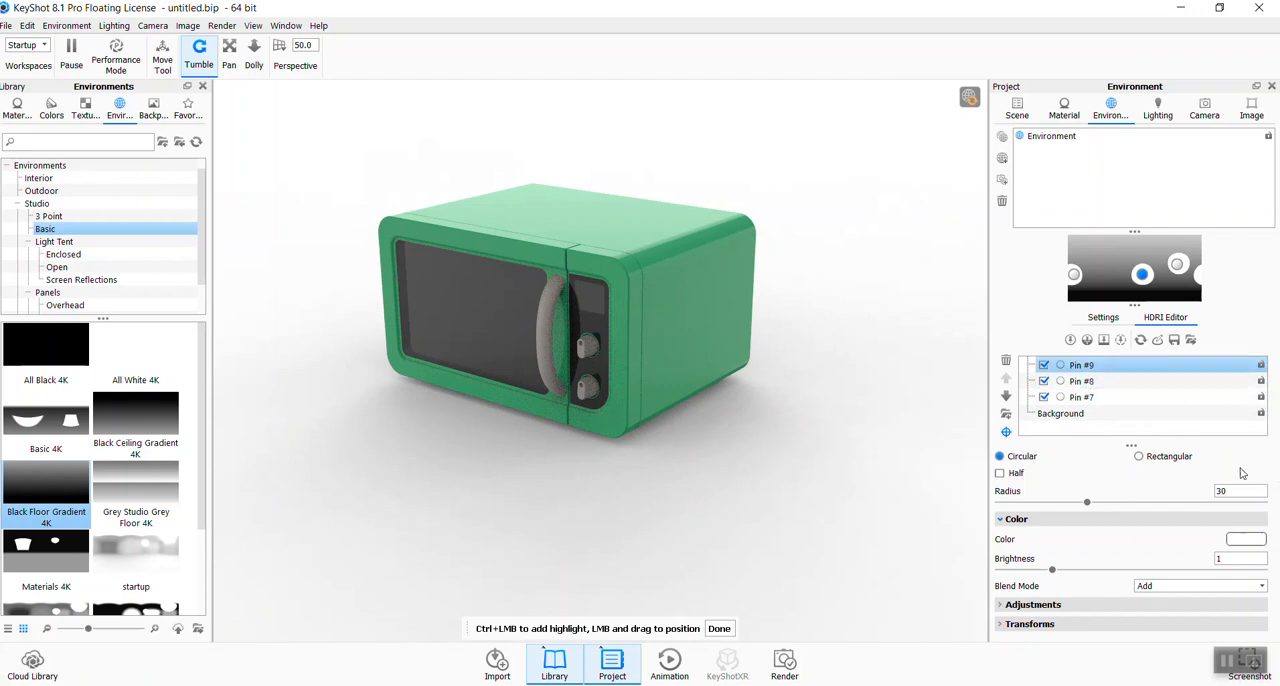
- Make the front highlight pin rectangular with size 41.1 and brightness 2.45, and shift it sideways across the HDRI map
{"action": "left_click", "coordinate": [1139, 457]}
{"action": "left_click", "coordinate": [1000, 457]}
{"action": "left_click", "coordinate": [1137, 458]}
{"action": "left_click_drag", "start_coordinate": [1077, 504], "coordinate": [1107, 505]}
{"action": "left_click_drag", "start_coordinate": [1053, 569], "coordinate": [1131, 575]}
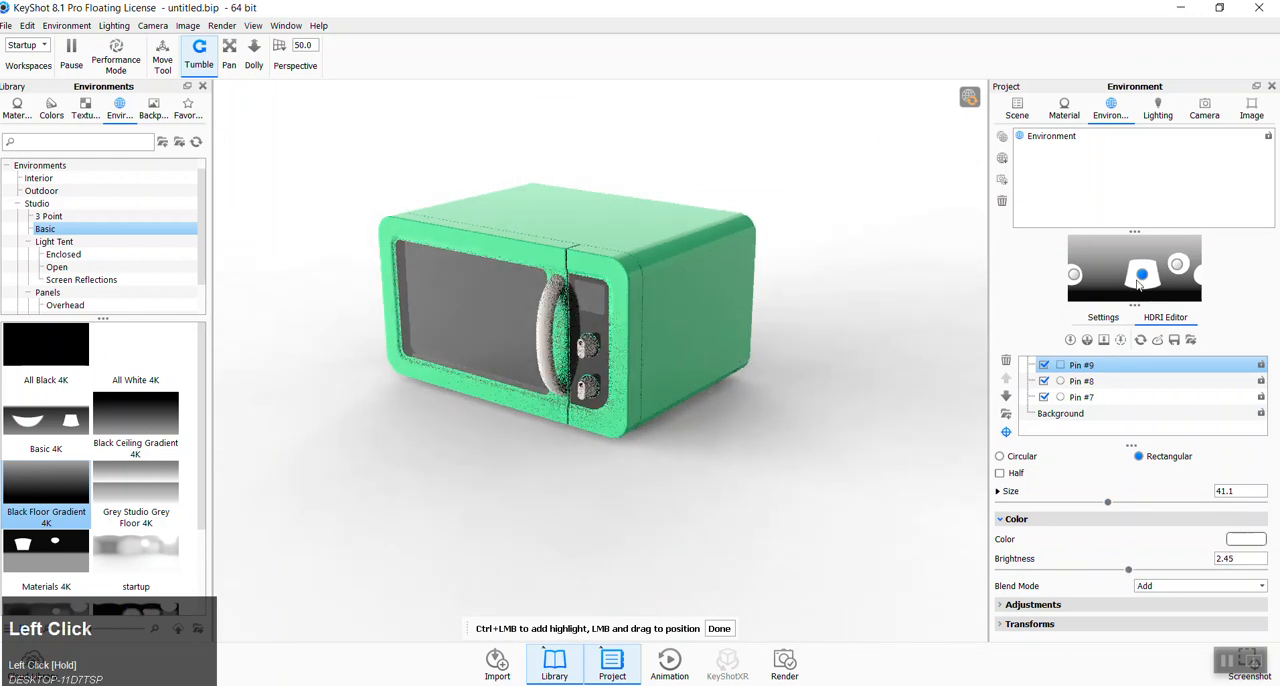
{"action": "mouse_move", "coordinate": [1141, 281]}
{"action": "left_mouse_down"}
{"action": "mouse_move", "coordinate": [1112, 270]}
{"action": "mouse_move", "coordinate": [1126, 281]}
{"action": "left_mouse_up"}
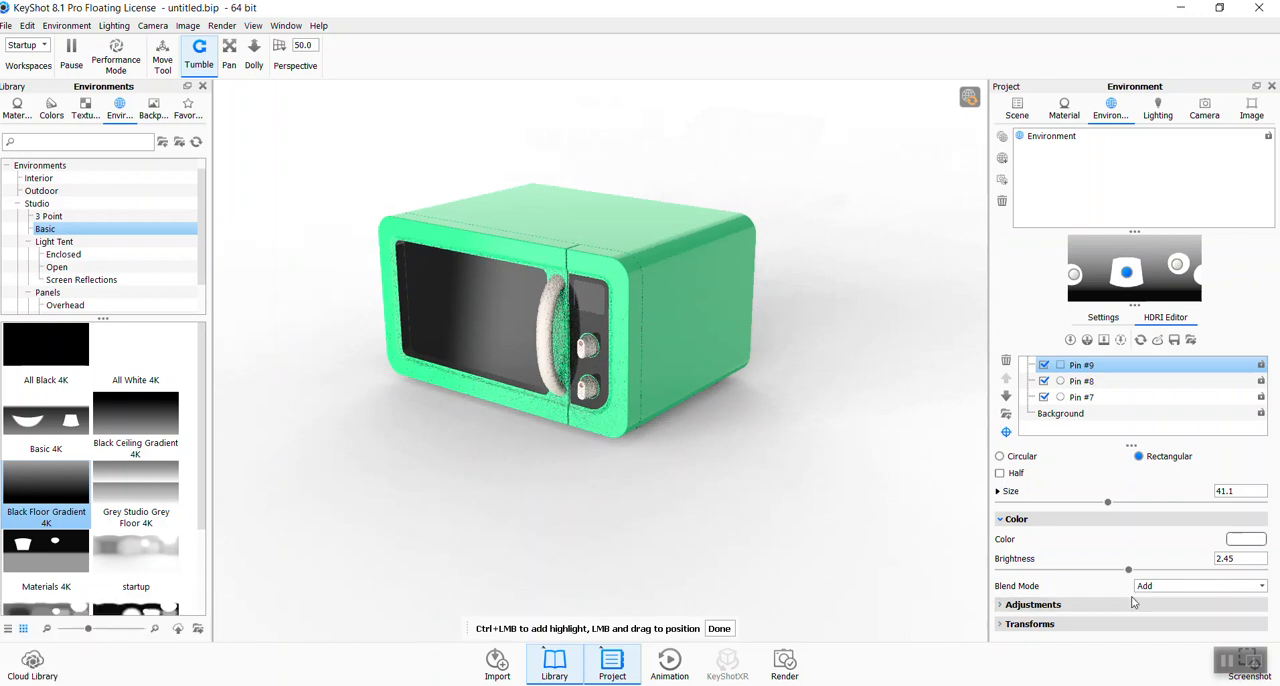
- Rotate the rectangular front pin to an angle of -42.48° and nudge its position on the HDRI map
{"action": "left_click", "coordinate": [1160, 606]}
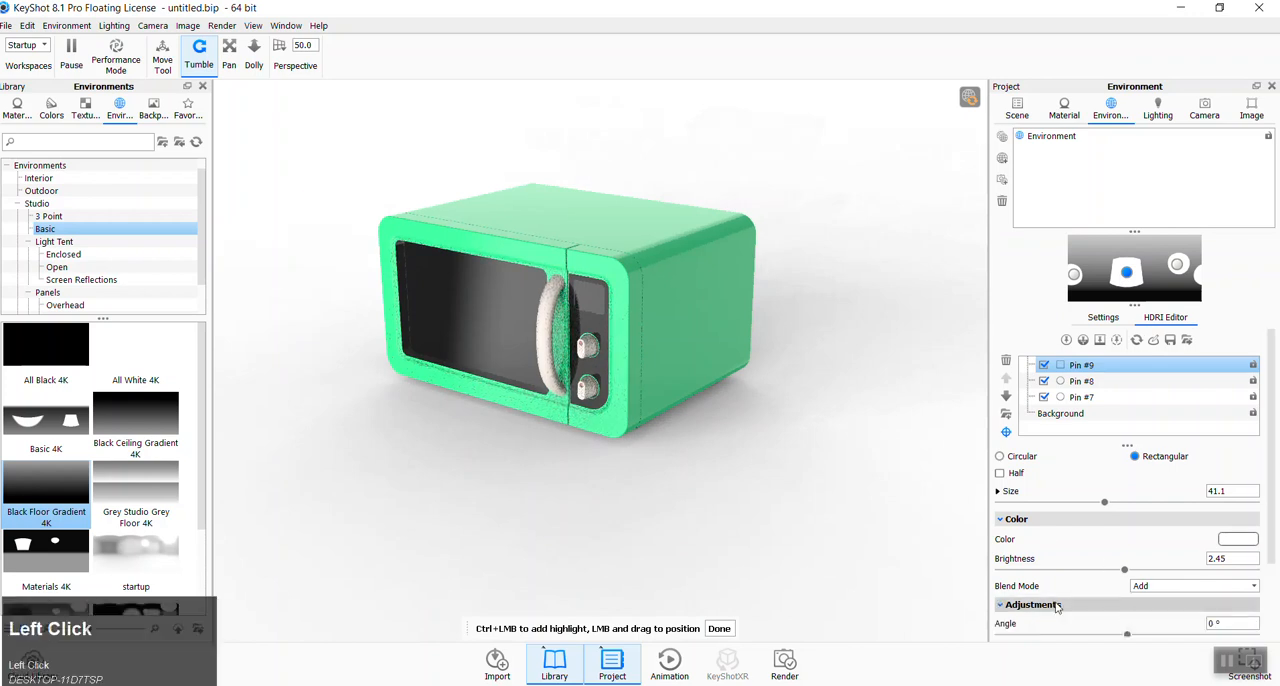
{"action": "left_click_drag", "start_coordinate": [1127, 634], "coordinate": [1097, 640]}
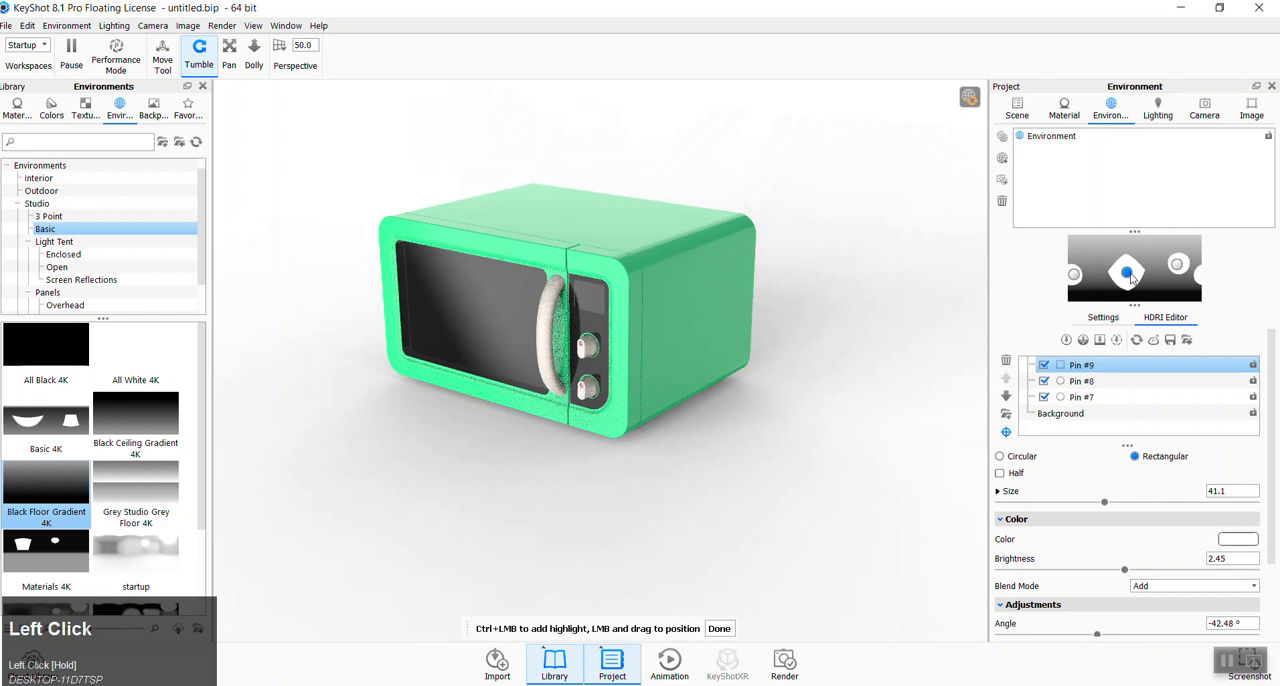
{"action": "left_click_drag", "start_coordinate": [1130, 279], "coordinate": [1131, 283]}
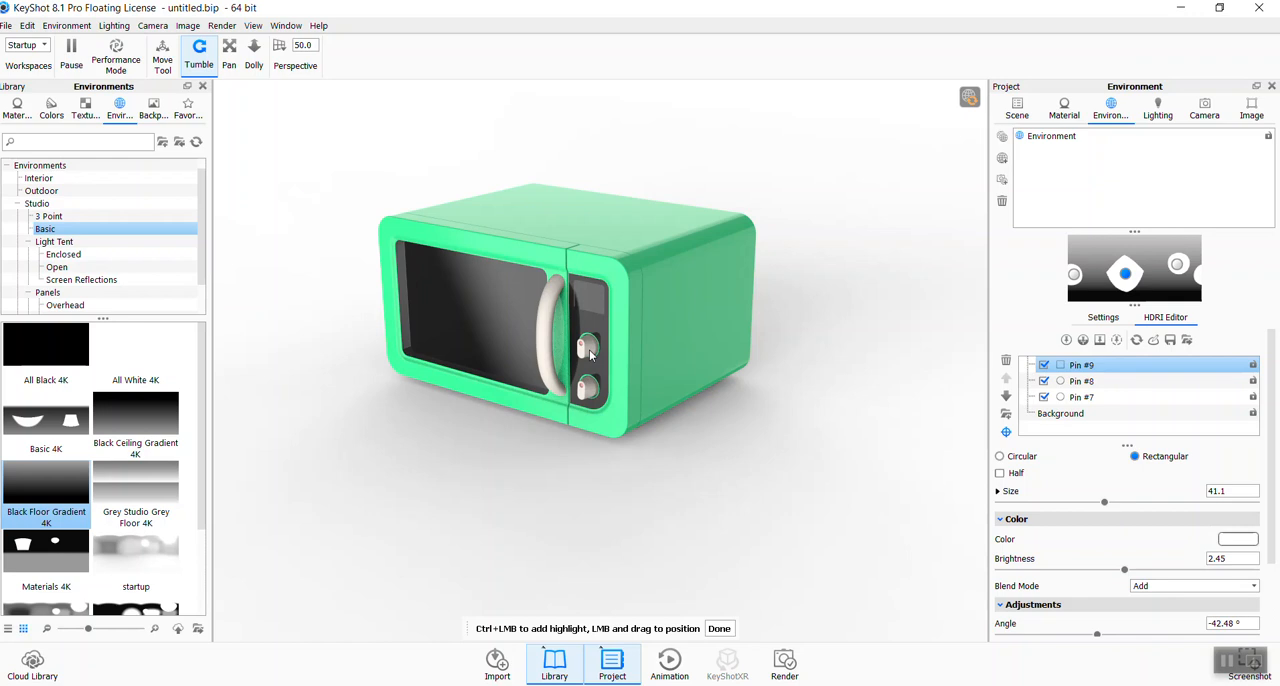
- Disable the three highlight pins aimed at the top surface, casing side, and front door glass
{"action": "left_click", "coordinate": [1044, 397]}
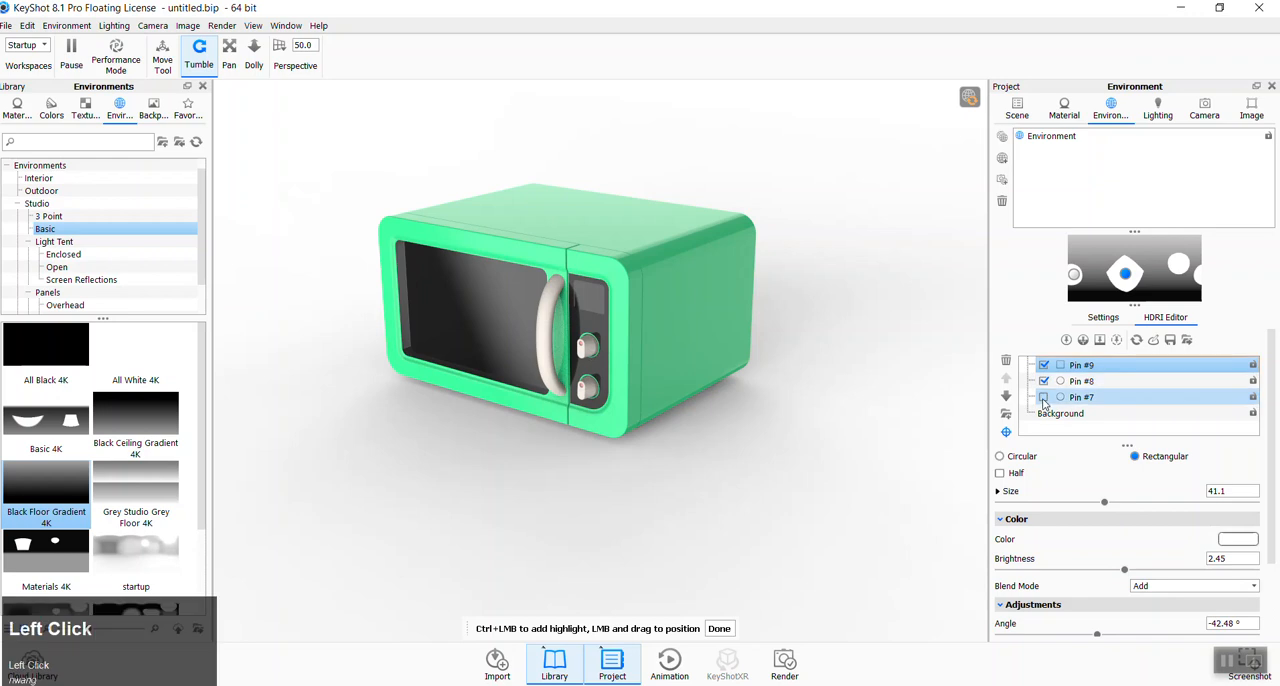
{"action": "left_click", "coordinate": [1044, 381]}
{"action": "left_click", "coordinate": [1044, 365]}
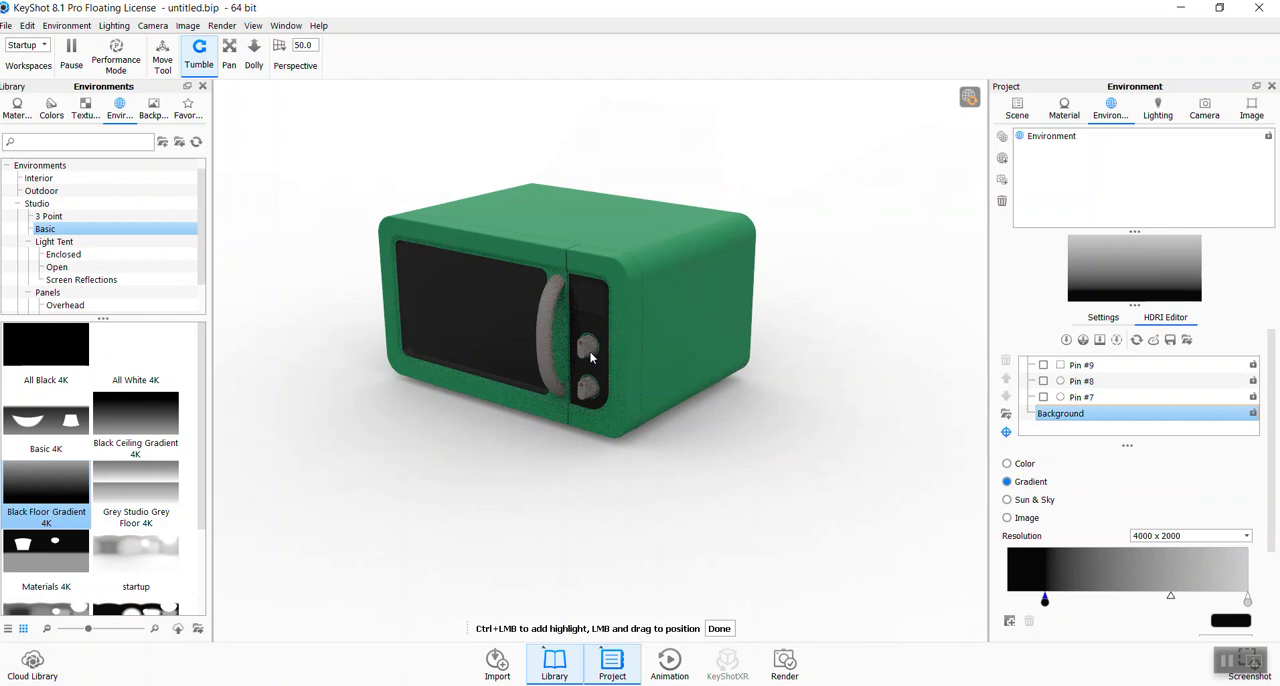
- Add a circular highlight at the upper control knob, set brightness 4.295 and radius 18.63, and reposition it on the HDRI map
{"action": "left_click", "coordinate": [590, 350], "text": "ctrl"}
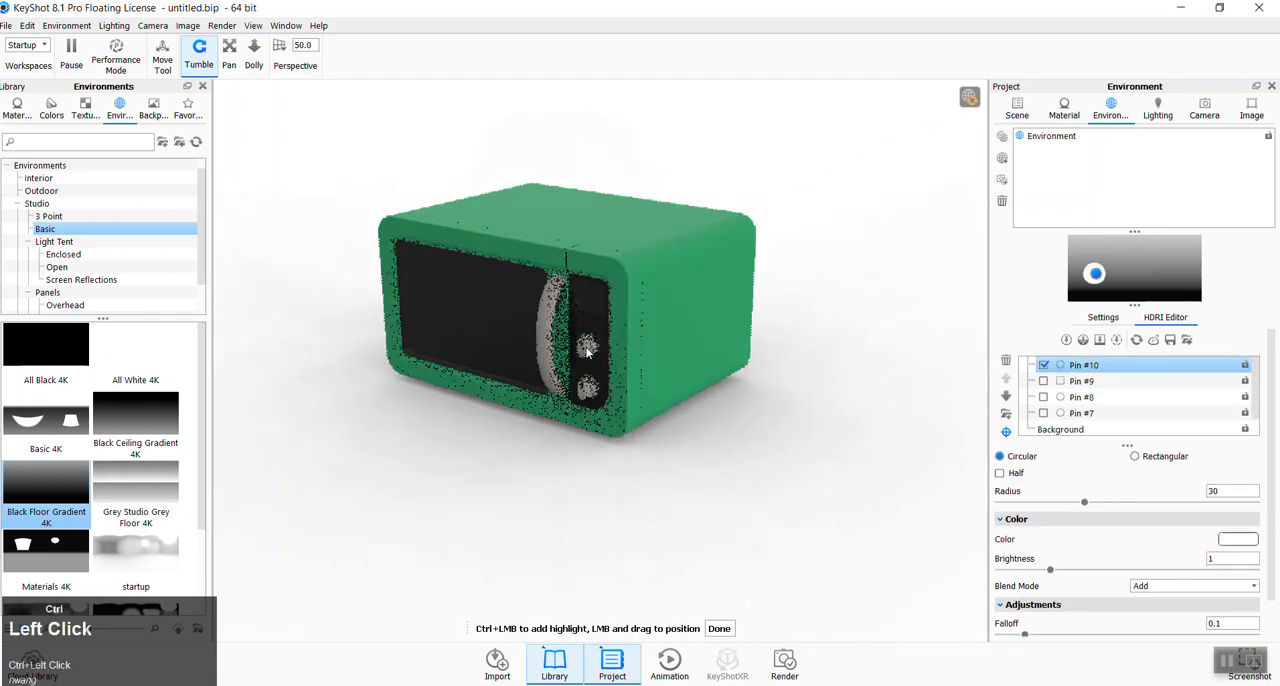
{"action": "left_click_drag", "start_coordinate": [1050, 570], "coordinate": [1219, 580]}
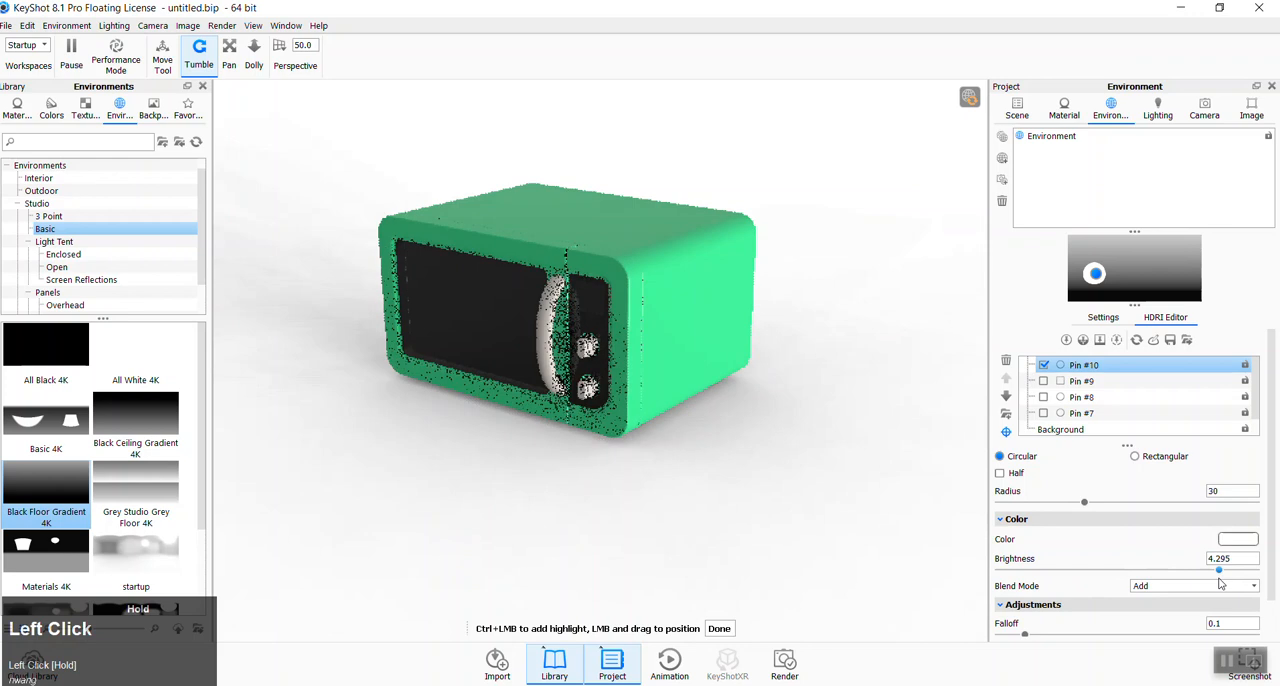
{"action": "left_click_drag", "start_coordinate": [1084, 505], "coordinate": [1051, 513]}
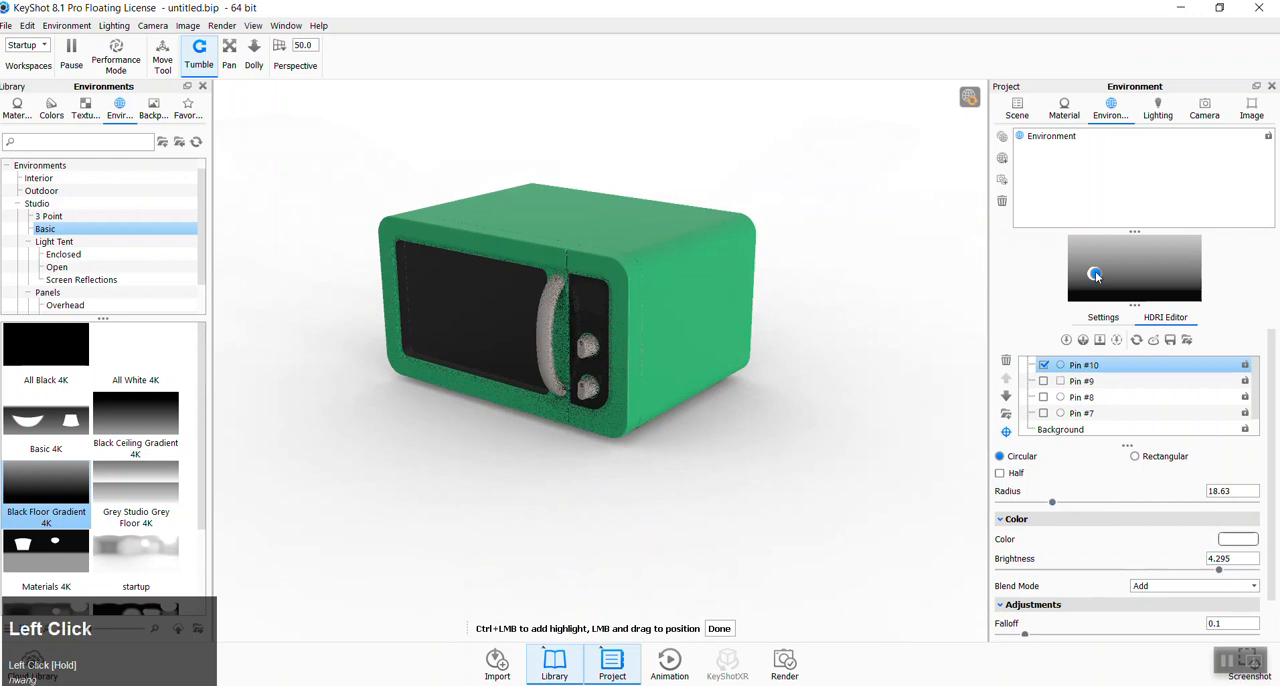
{"action": "left_click_drag", "start_coordinate": [1096, 276], "coordinate": [1077, 279]}
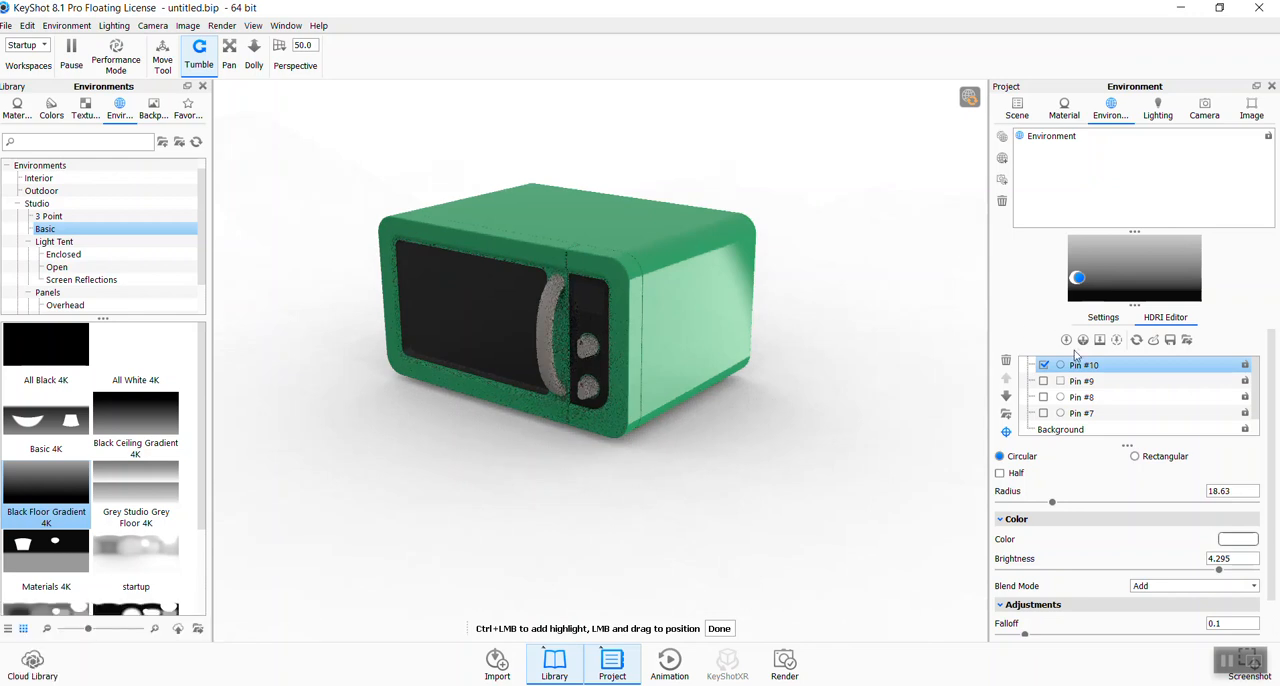
- Replace that pin with a new circular highlight of radius 30 at the upper control knob and set its falloff to 0
{"action": "left_click", "coordinate": [1006, 360]}
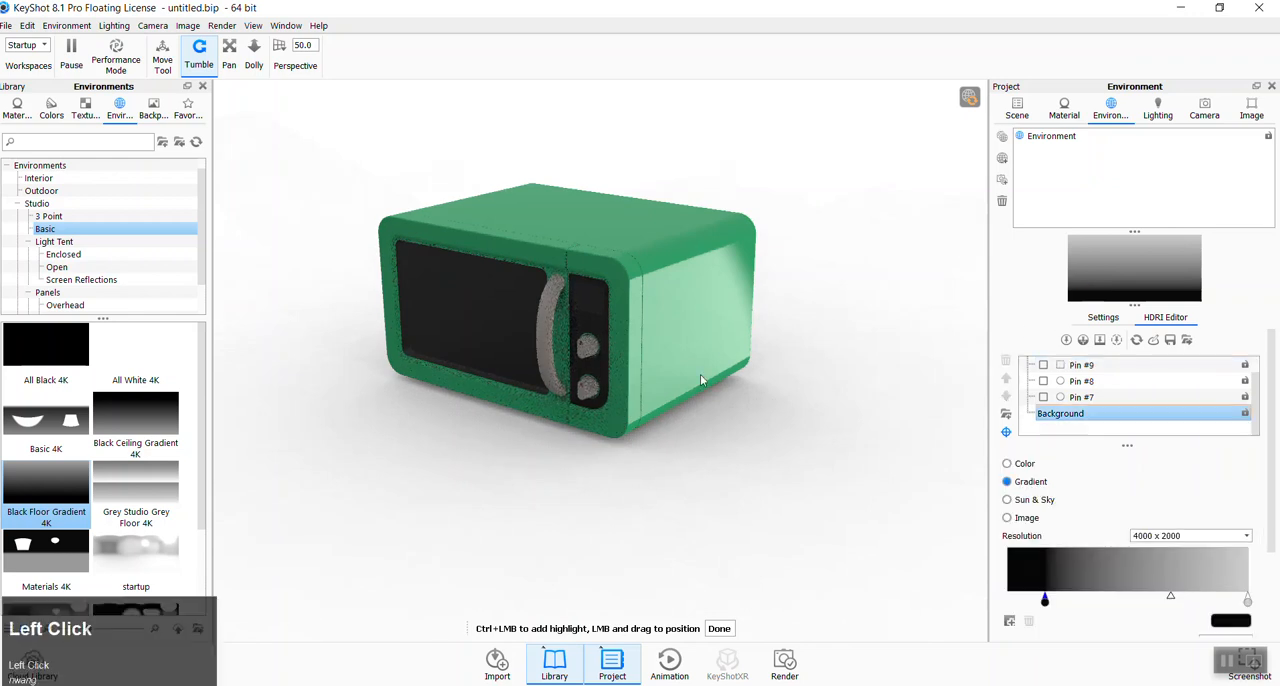
{"action": "left_click", "coordinate": [581, 354], "text": "ctrl"}
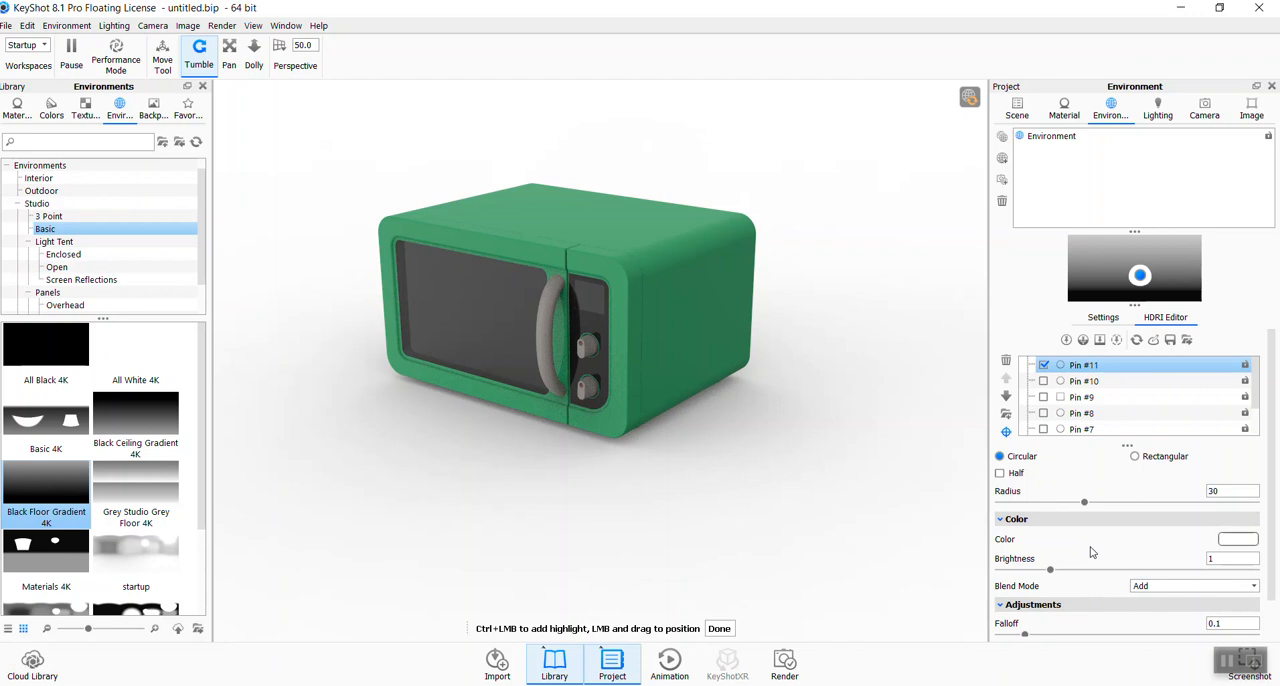
{"action": "left_click_drag", "start_coordinate": [1274, 482], "coordinate": [1274, 520]}
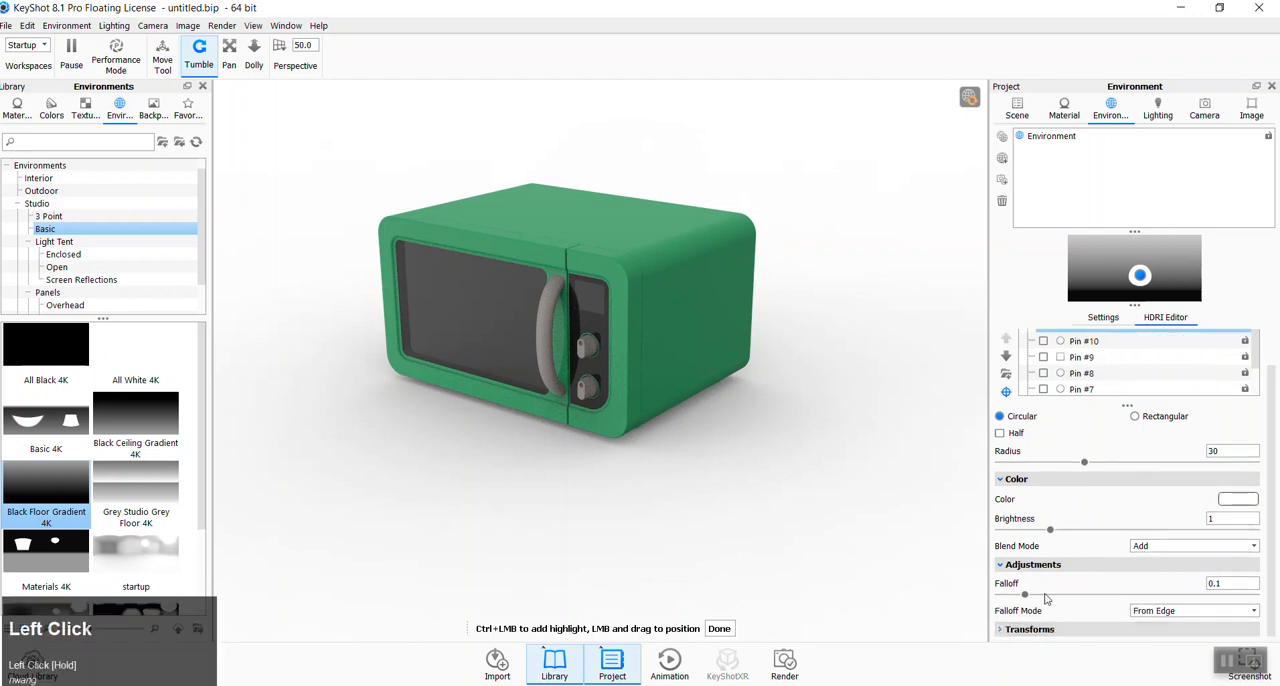
{"action": "left_click", "coordinate": [999, 630]}
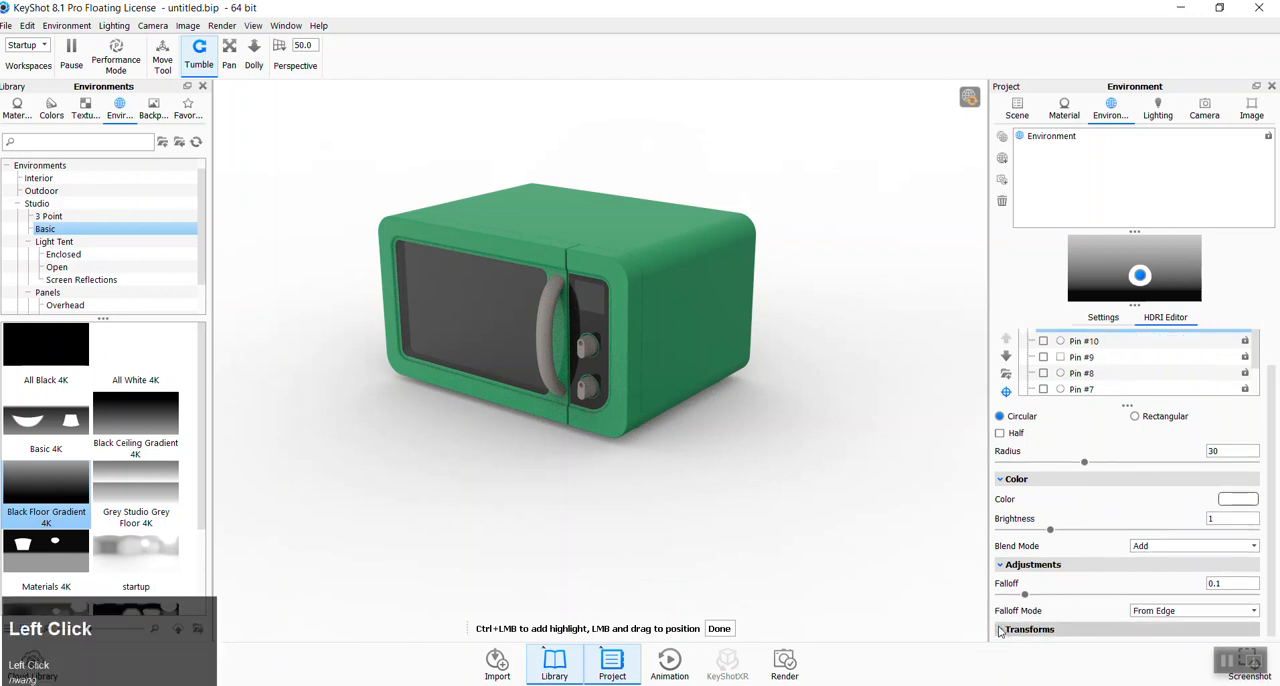
{"action": "left_click_drag", "start_coordinate": [1271, 479], "coordinate": [1247, 605]}
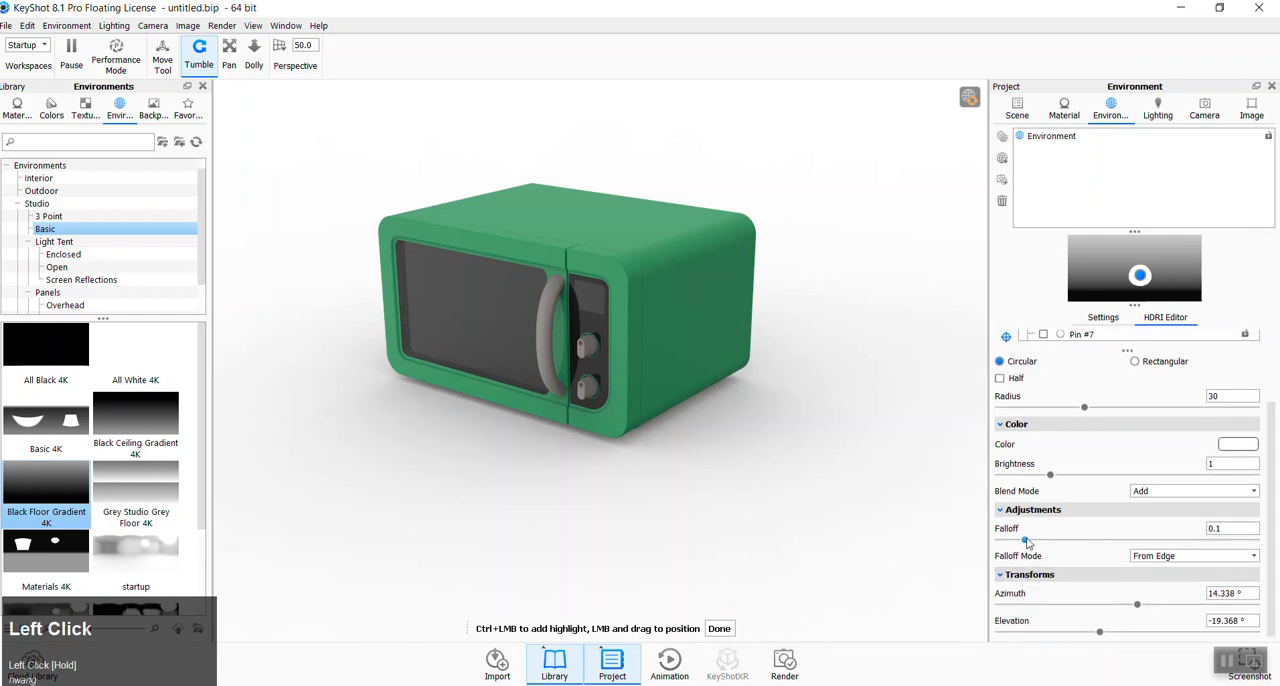
{"action": "left_click_drag", "start_coordinate": [1026, 543], "coordinate": [997, 540]}
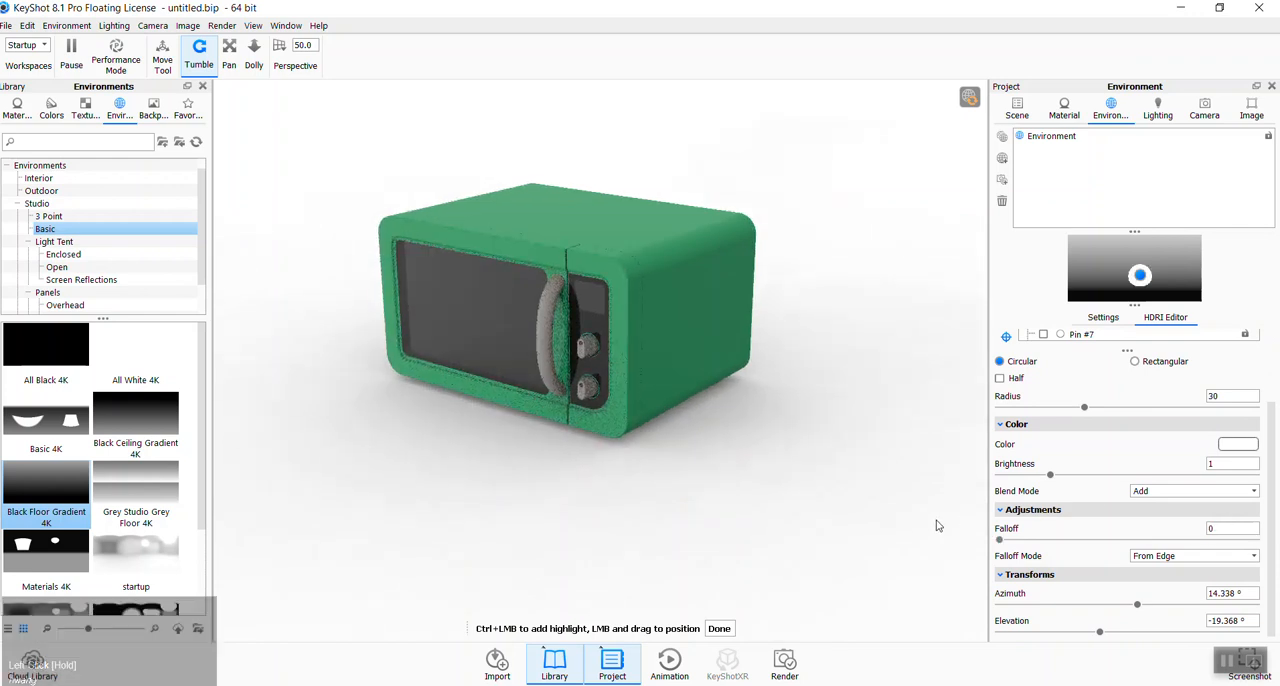
- Load the All Black 4K environment and place a circular highlight of radius 30 and falloff 0 at the upper control knob
{"action": "double_click", "coordinate": [63, 350]}
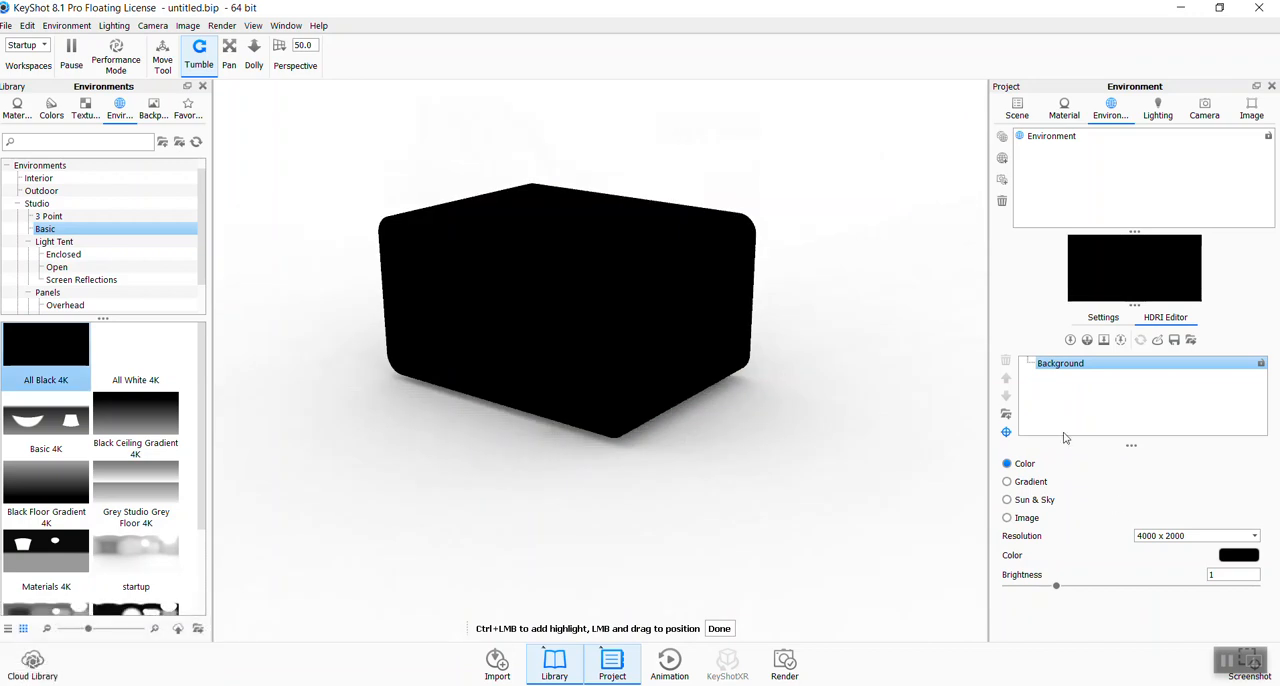
{"action": "left_click", "coordinate": [577, 359], "text": "ctrl"}
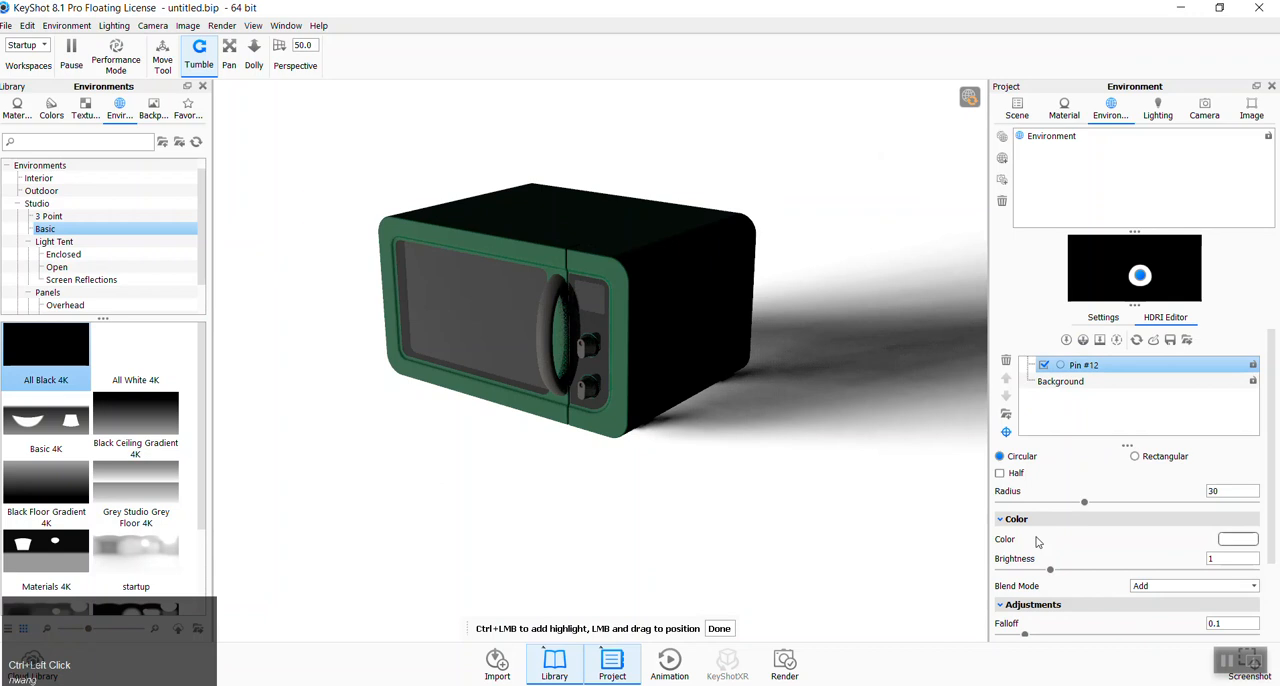
{"action": "left_click_drag", "start_coordinate": [1027, 635], "coordinate": [965, 640]}
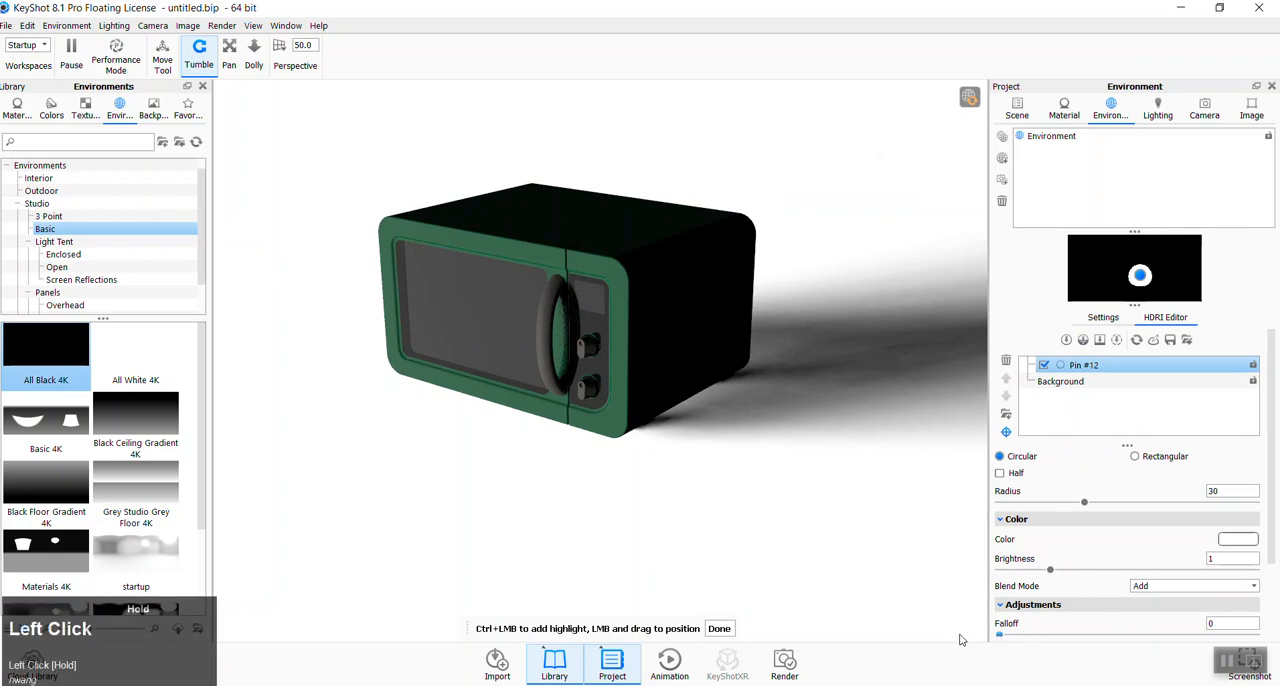
{"action": "left_click_drag", "start_coordinate": [1272, 475], "coordinate": [1276, 541]}
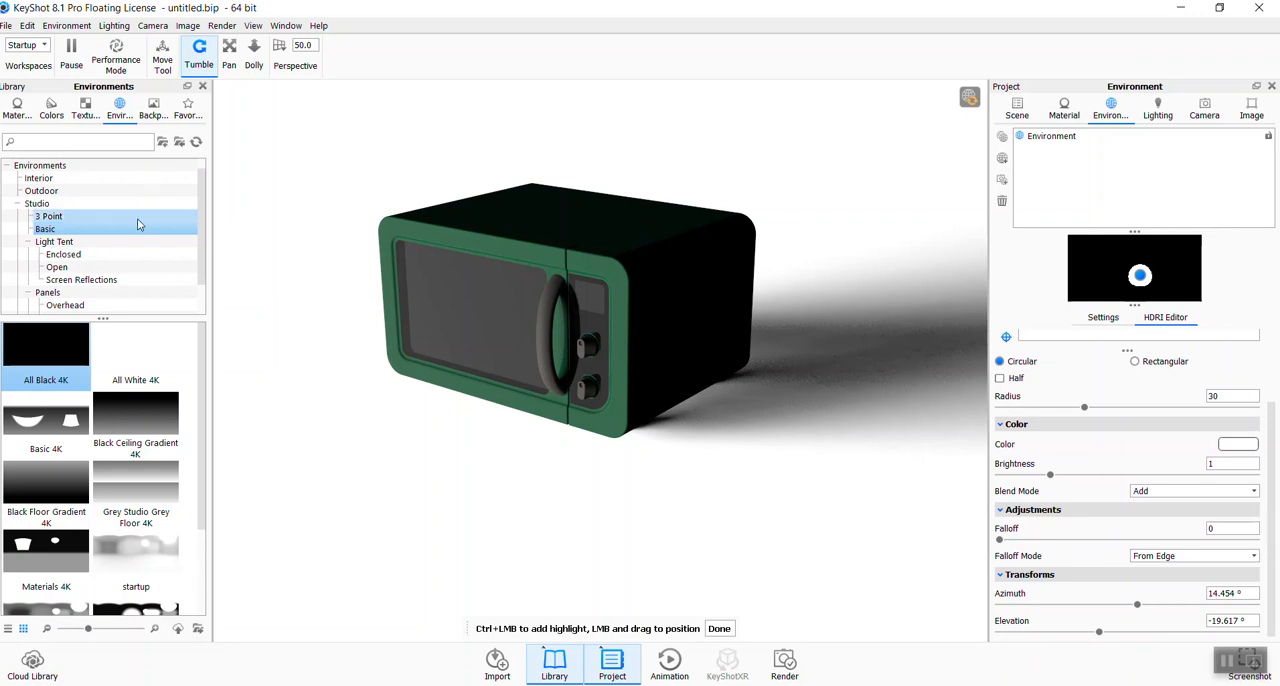
- Browse the material library to the Emissive category of the light materials
{"action": "scroll", "coordinate": [130, 220], "scroll_direction": "down", "scroll_amount": 2}
{"action": "left_click", "coordinate": [24, 110]}
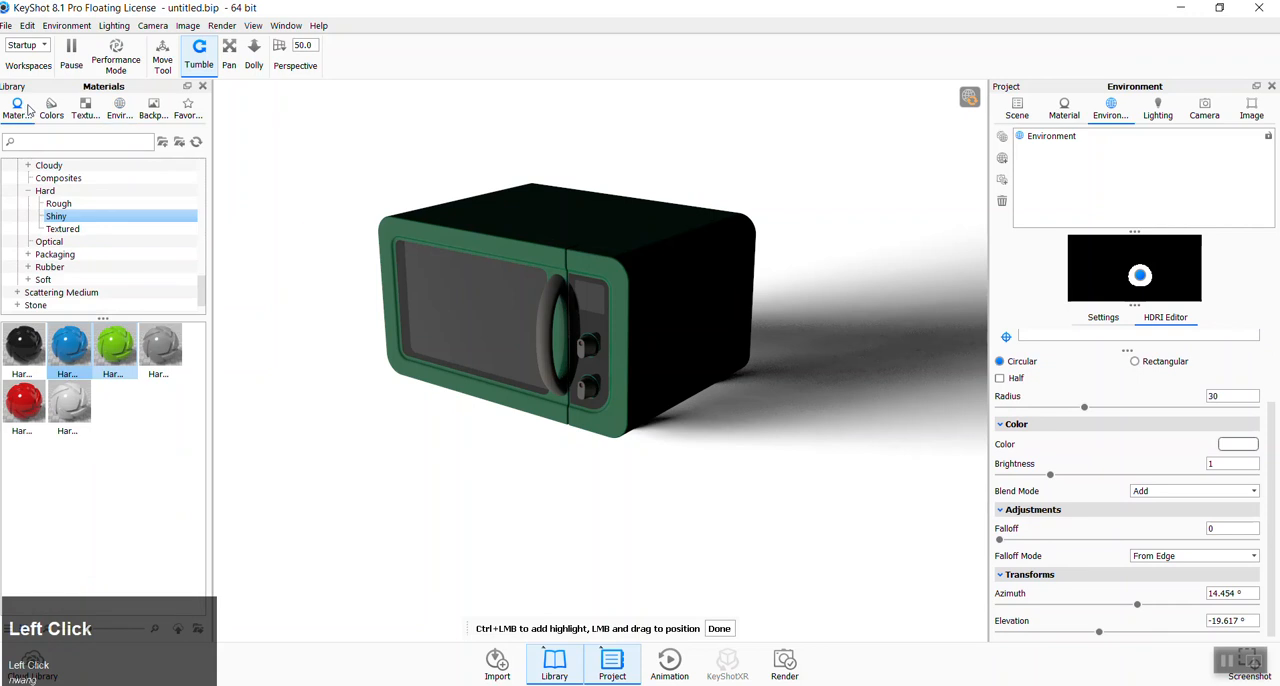
{"action": "scroll", "coordinate": [118, 240], "scroll_direction": "up", "scroll_amount": 2}
{"action": "scroll", "coordinate": [113, 241], "scroll_direction": "up", "scroll_amount": 10}
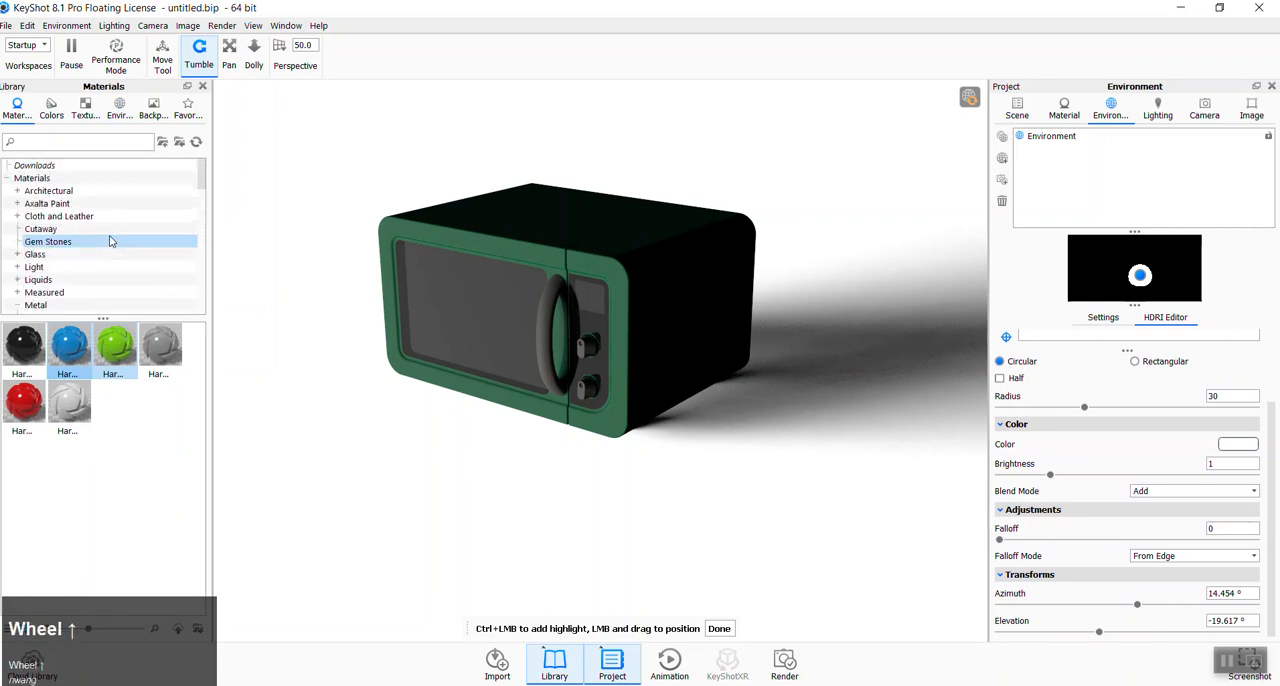
{"action": "scroll", "coordinate": [110, 241], "scroll_direction": "up", "scroll_amount": 2}
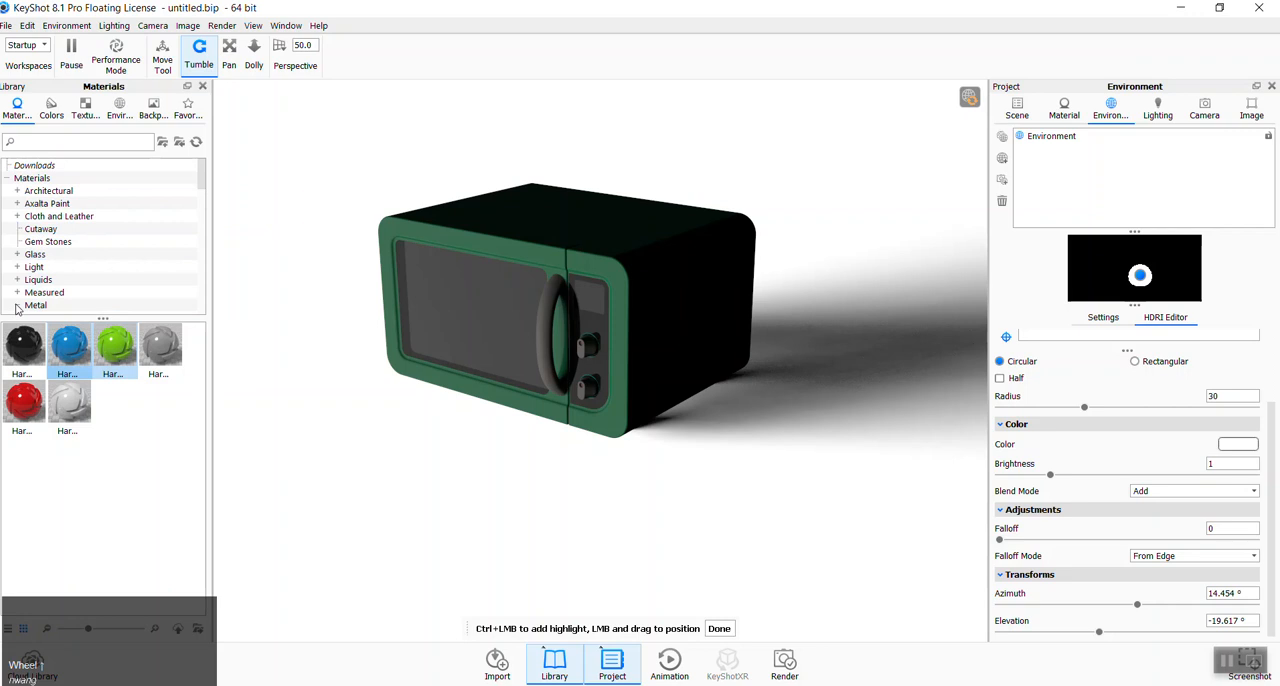
{"action": "left_click", "coordinate": [17, 267]}
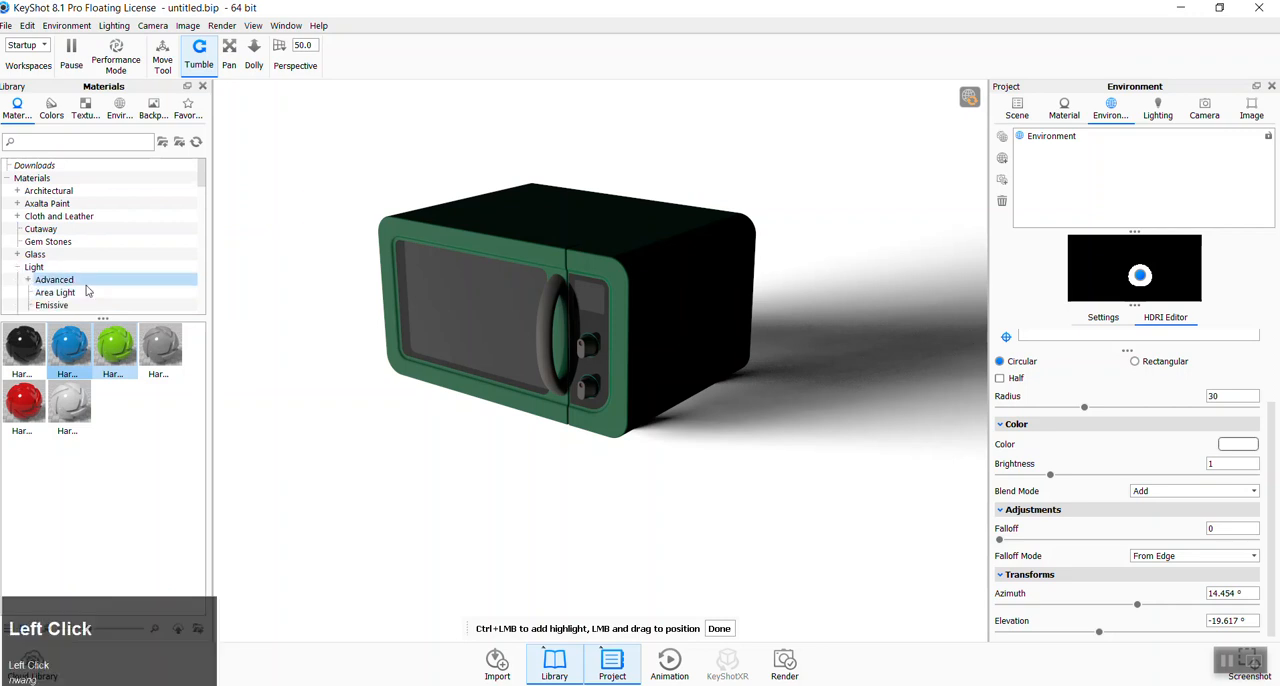
{"action": "scroll", "coordinate": [86, 290], "scroll_direction": "down", "scroll_amount": 1}
{"action": "left_click", "coordinate": [58, 270]}
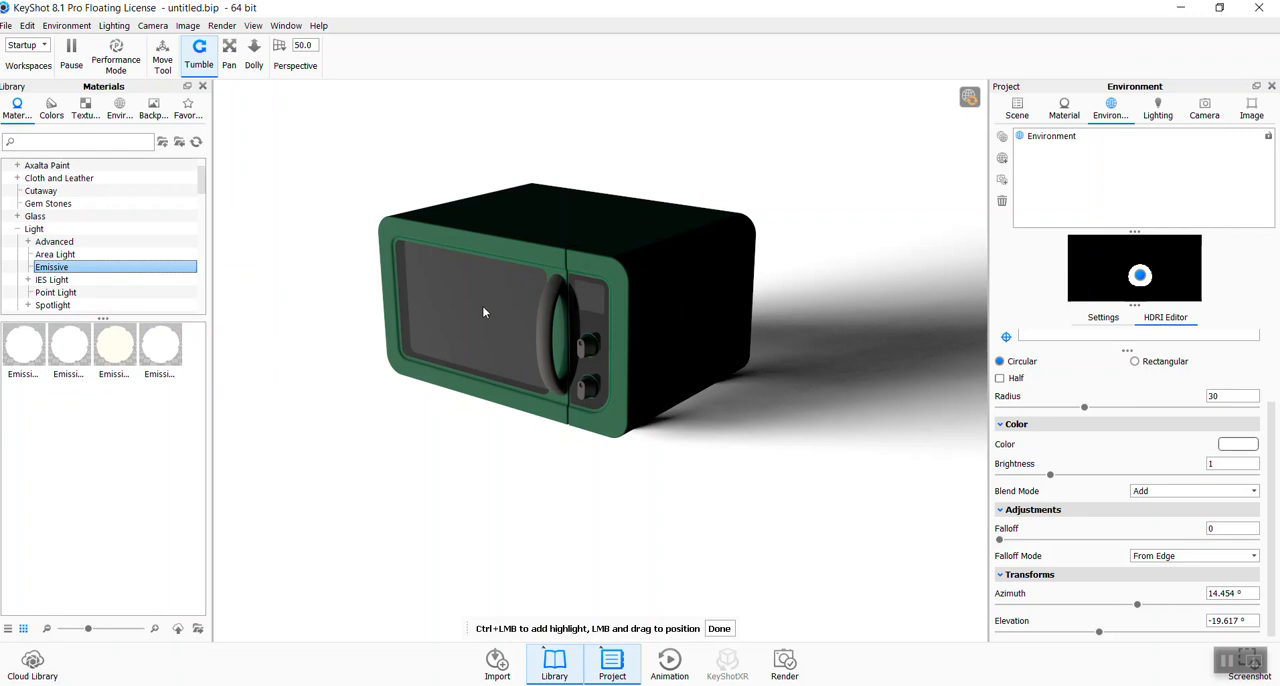
- Hide the whole microwave assembly in the scene and show it again
{"action": "left_click", "coordinate": [1016, 108]}
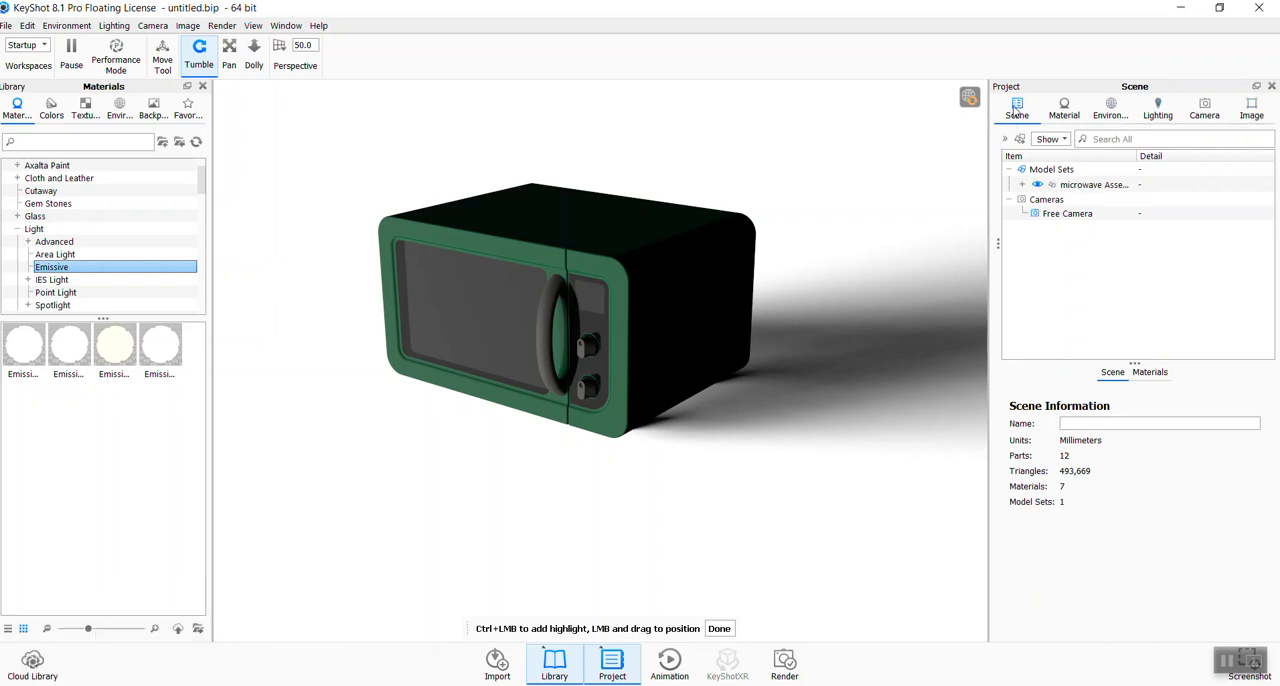
{"action": "left_click", "coordinate": [1037, 186]}
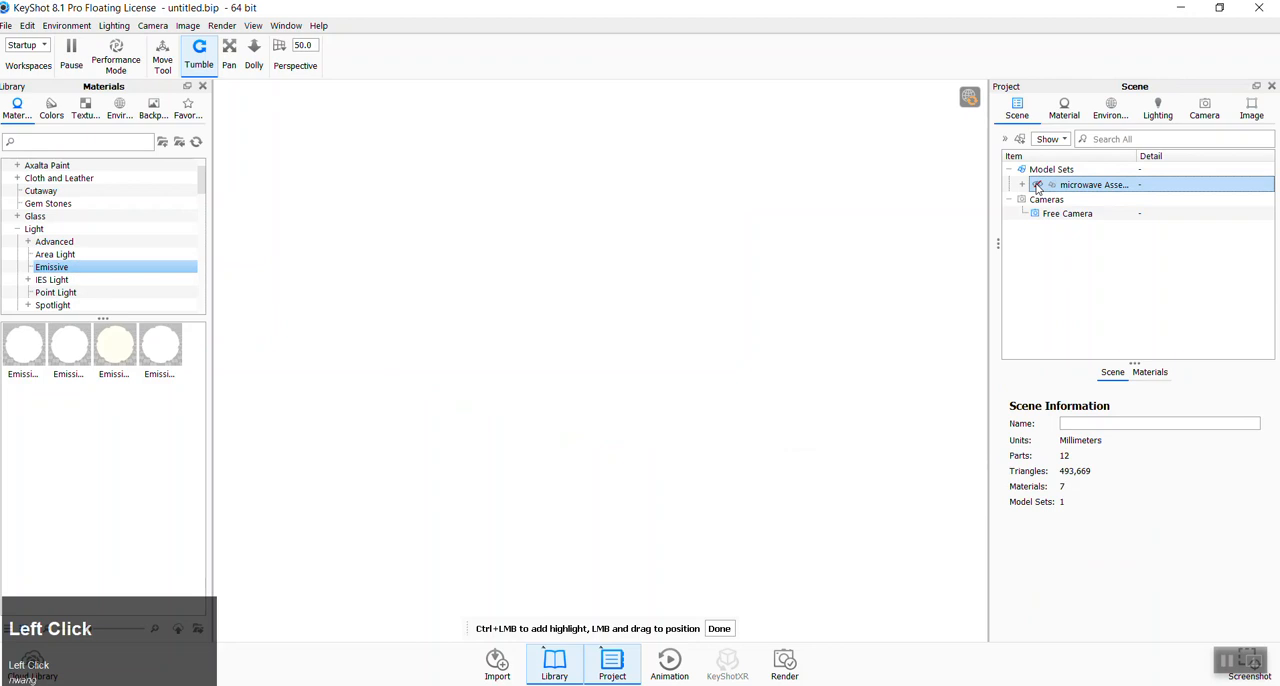
{"action": "left_click", "coordinate": [1037, 186]}
- Expand the microwave assembly down to its R01 parts and identify the control panel and door glass by hiding and reshowing them
{"action": "left_click", "coordinate": [1022, 185]}
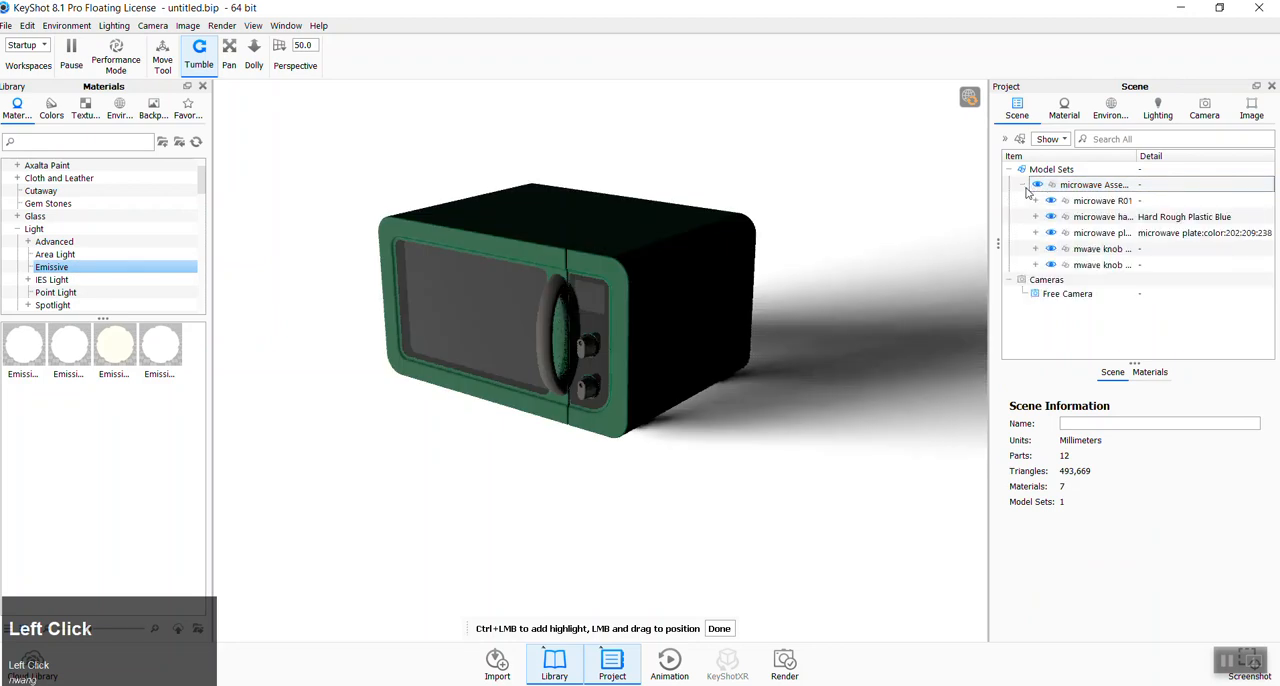
{"action": "left_click", "coordinate": [1036, 201]}
{"action": "left_click", "coordinate": [1037, 203]}
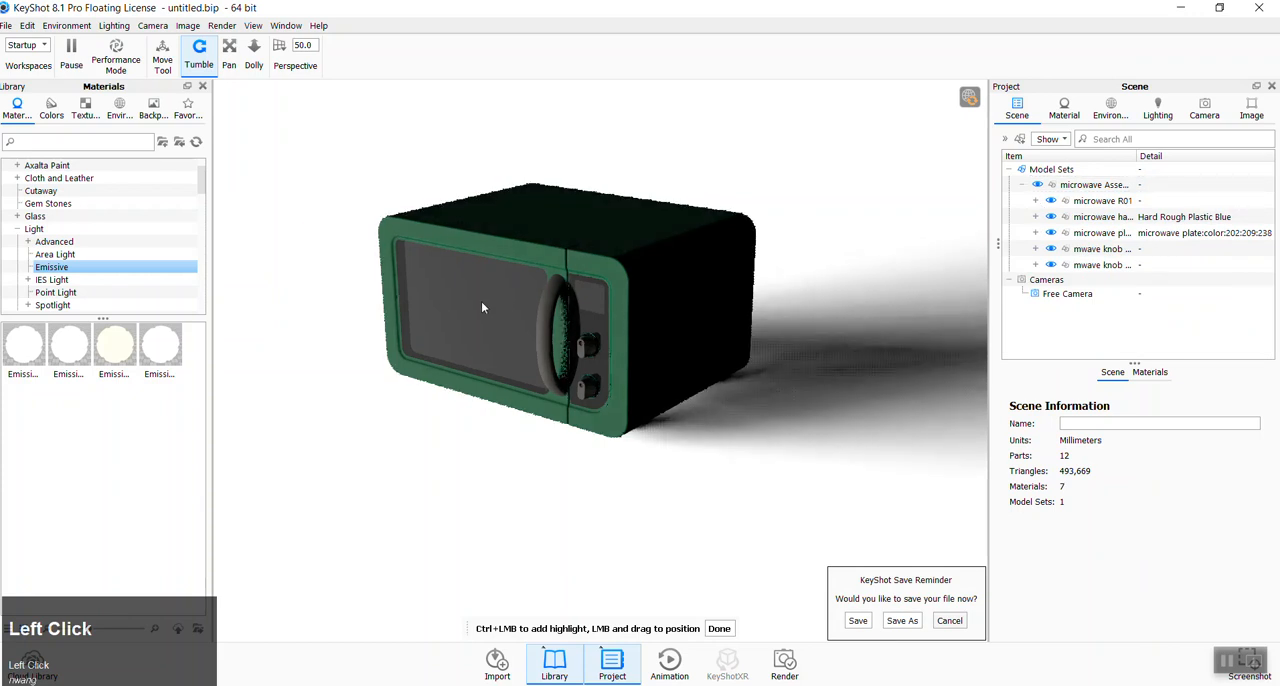
{"action": "left_click", "coordinate": [1036, 201]}
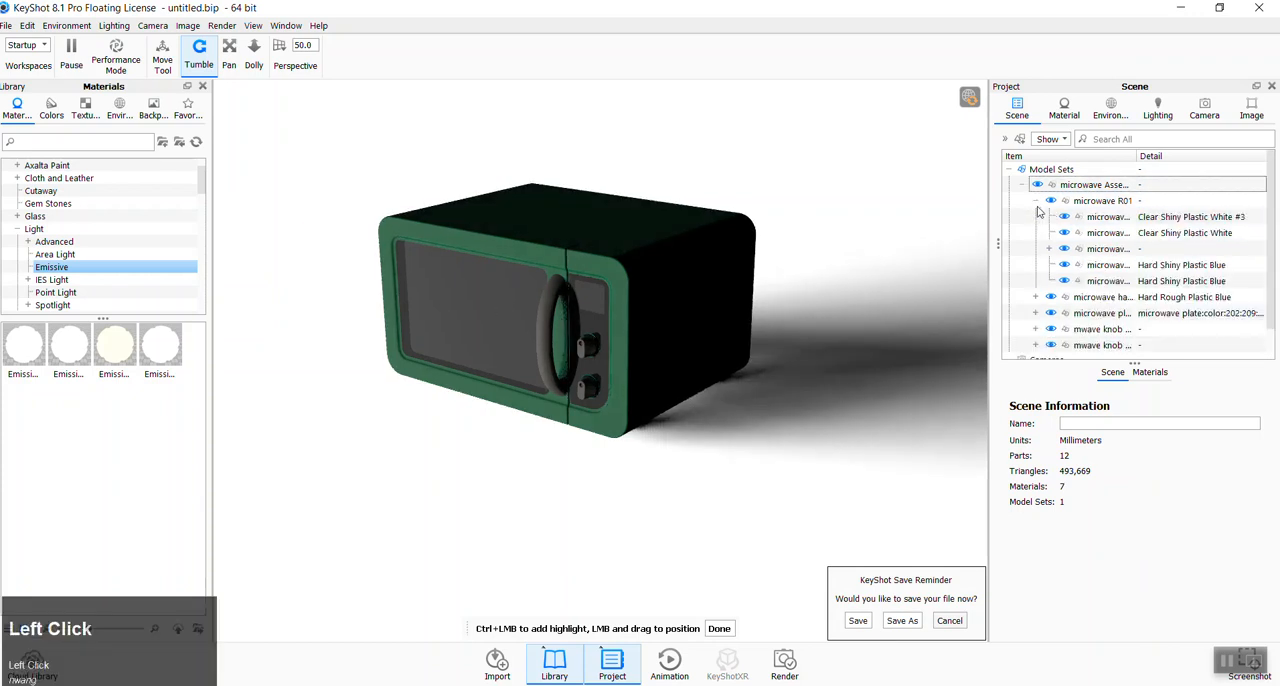
{"action": "left_click", "coordinate": [1064, 249]}
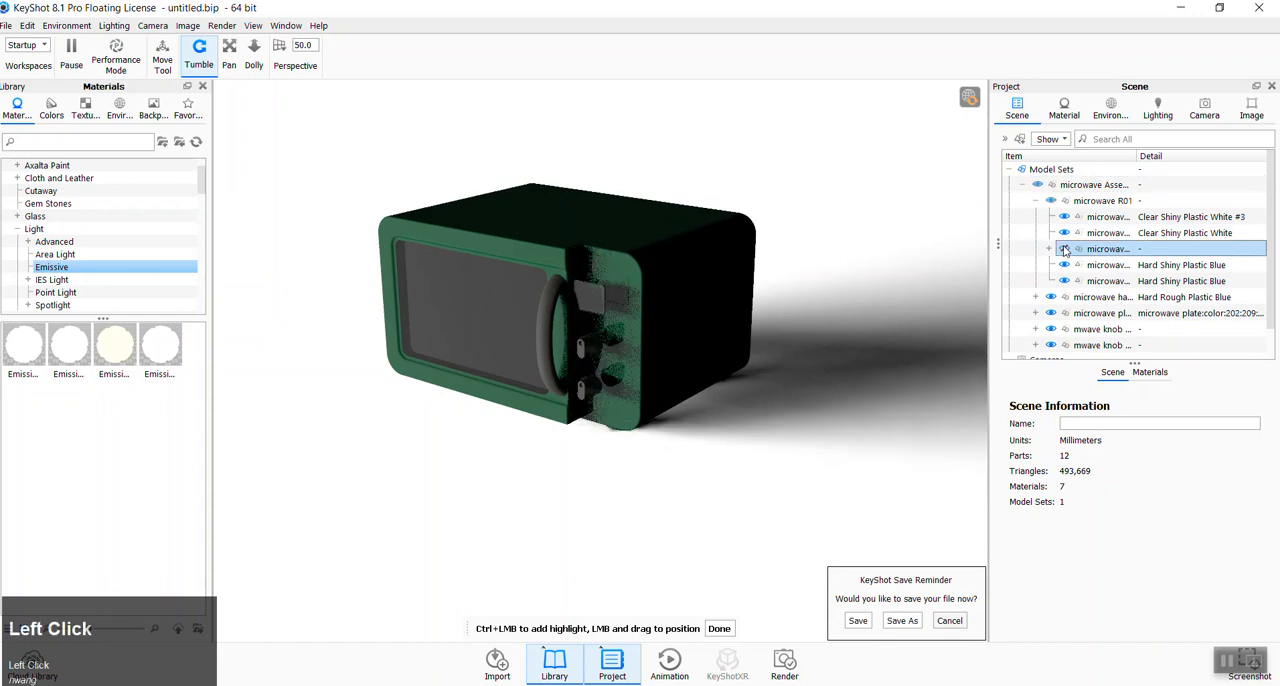
{"action": "left_click", "coordinate": [1064, 234]}
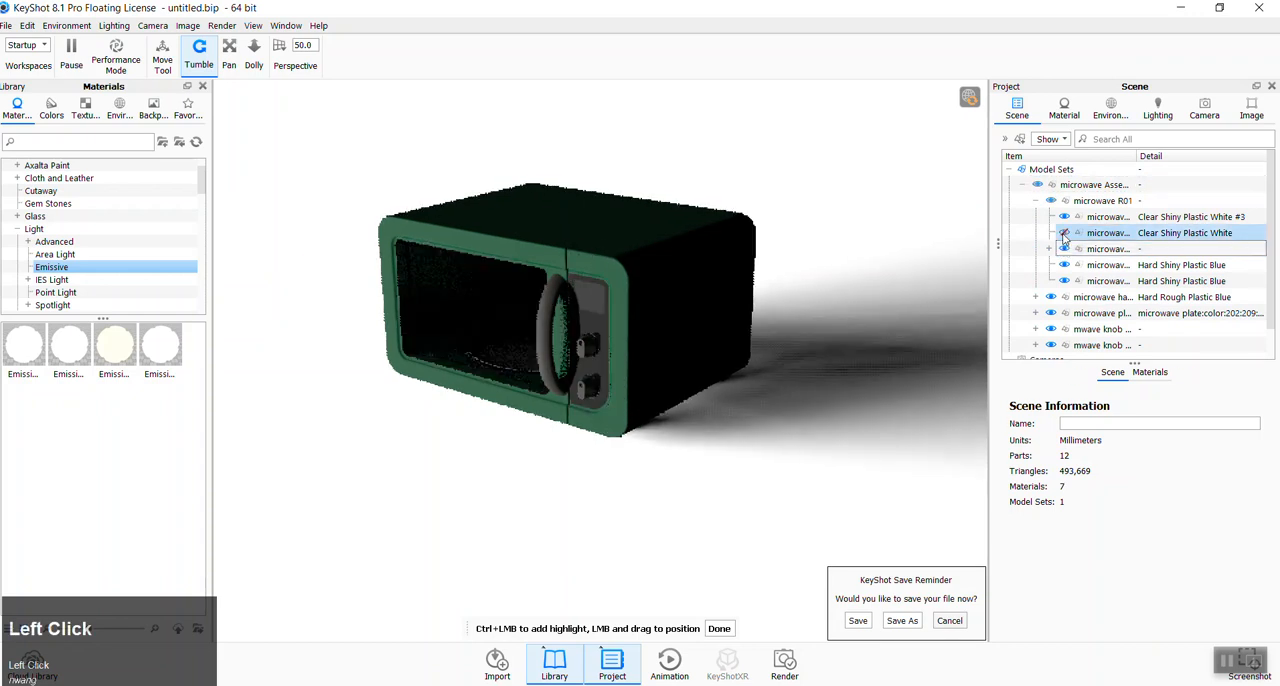
{"action": "left_click", "coordinate": [1064, 235]}
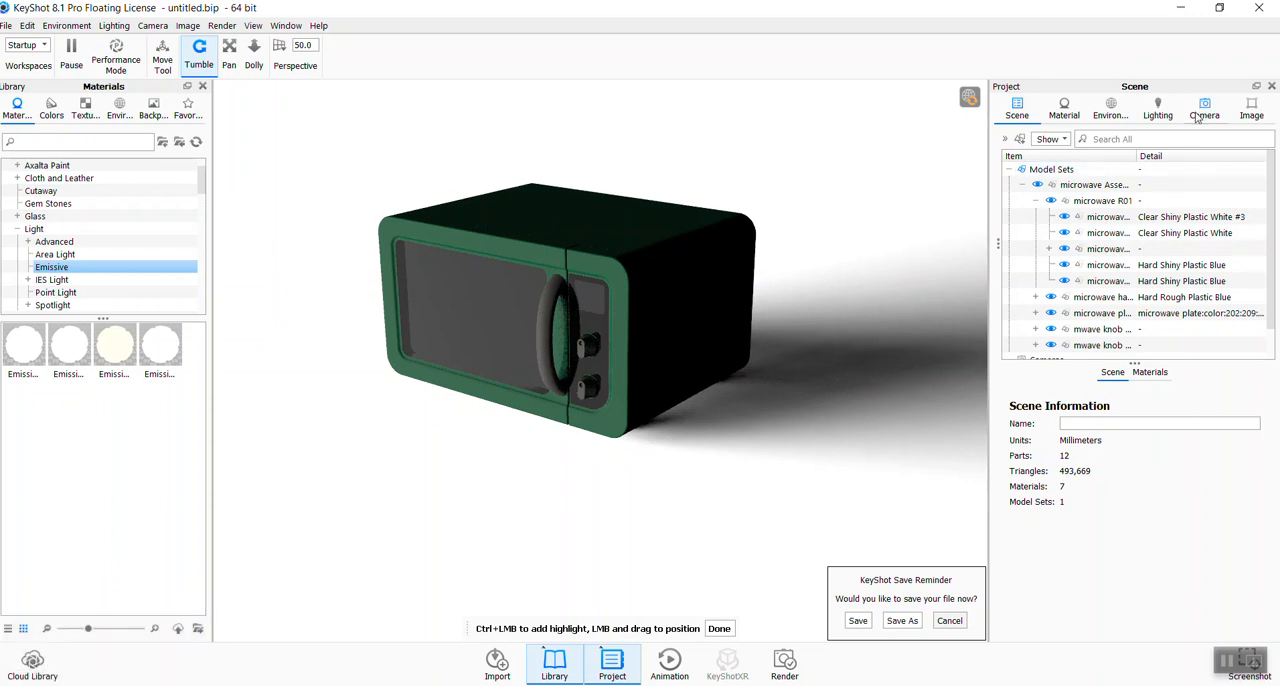
{"action": "left_click", "coordinate": [1122, 110]}
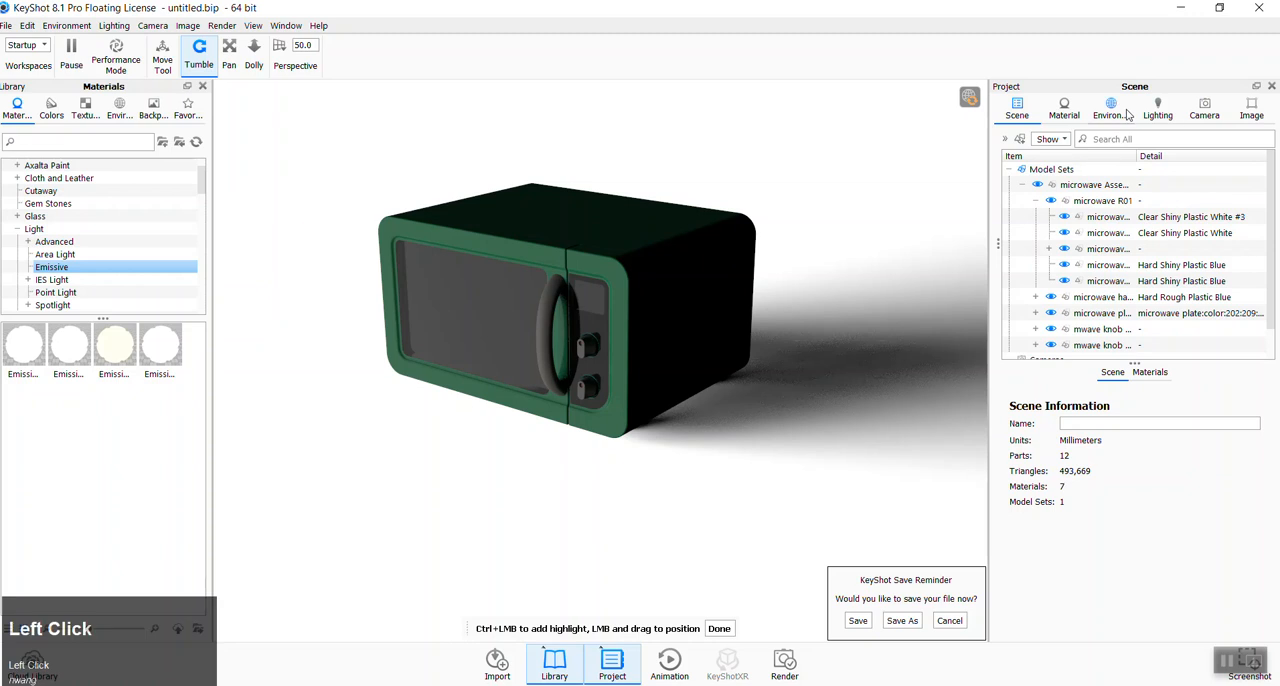
- Finish the highlight placement and return to the scene's part list
{"action": "left_click", "coordinate": [720, 628]}
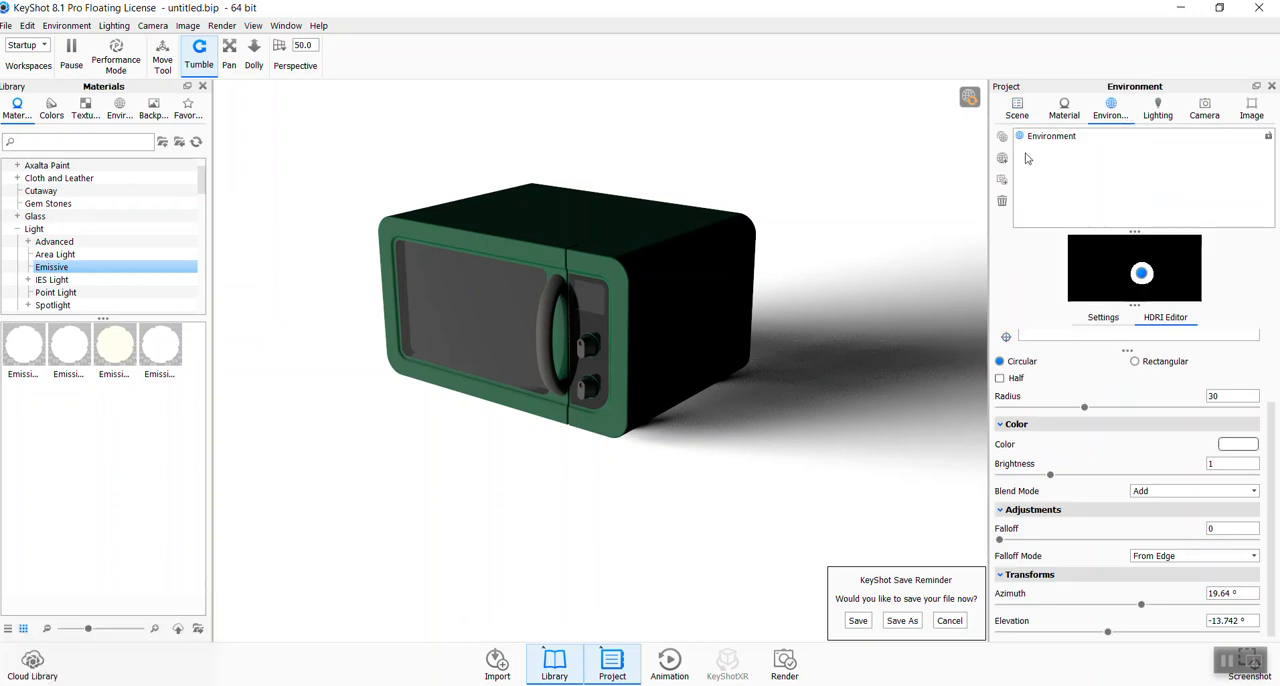
{"action": "left_click", "coordinate": [1017, 110]}
{"action": "left_click", "coordinate": [1078, 188]}
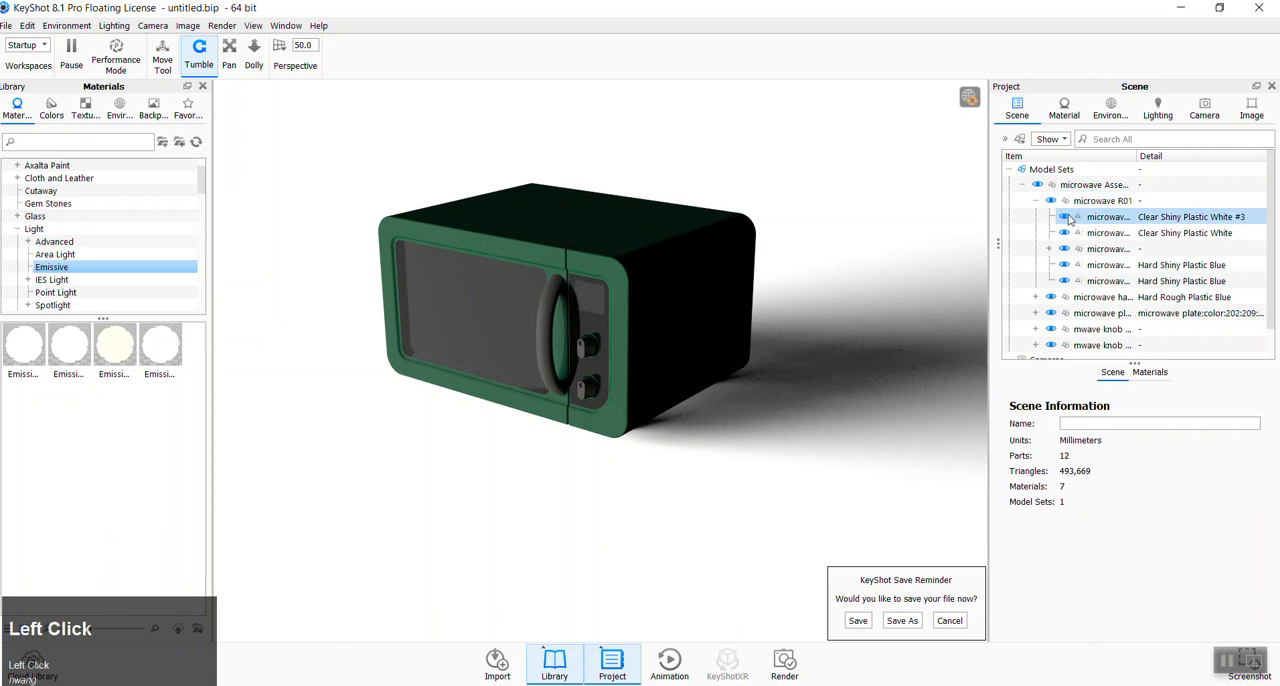
- Identify the door glass among the microwave R01 parts by selecting parts in the view, and hide it
{"action": "left_click", "coordinate": [588, 333]}
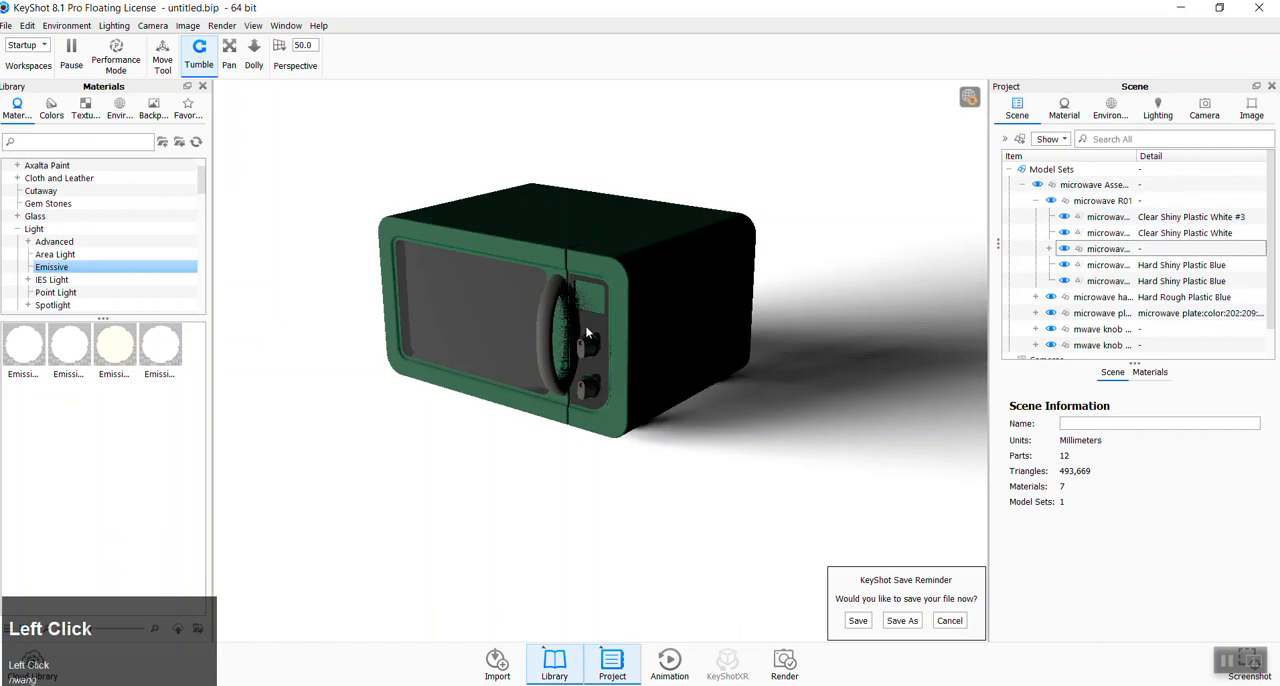
{"action": "left_click", "coordinate": [491, 303]}
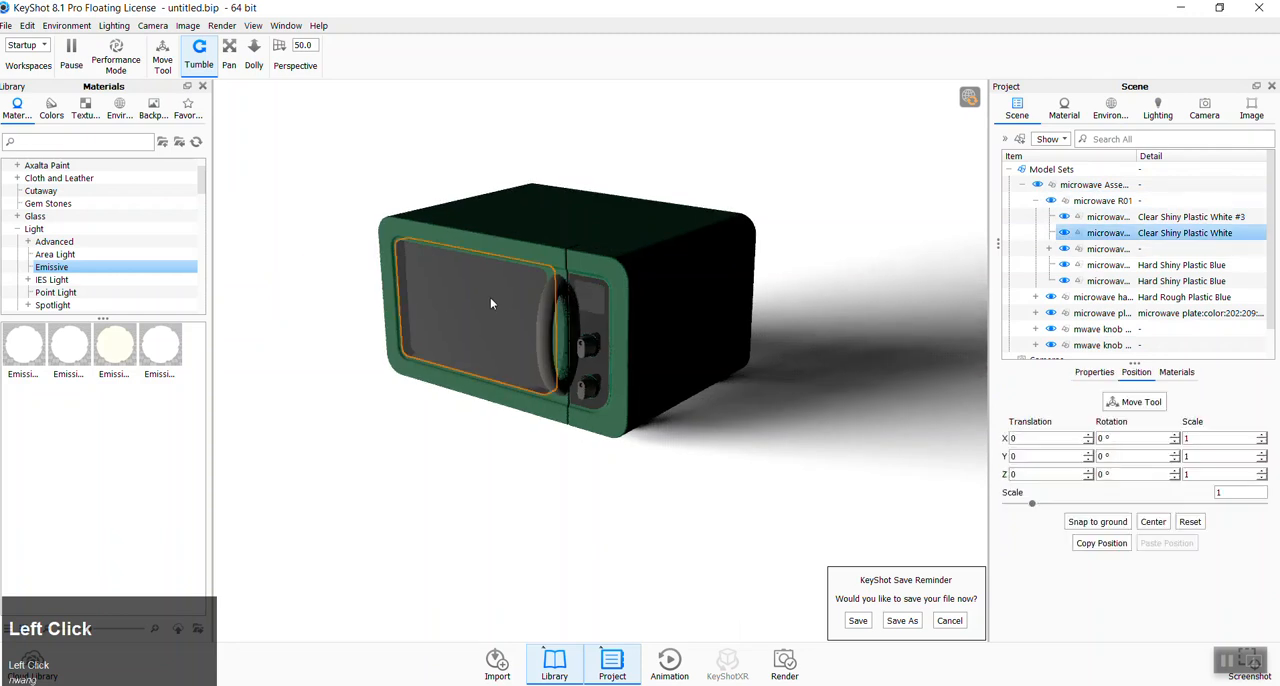
{"action": "left_click", "coordinate": [608, 224]}
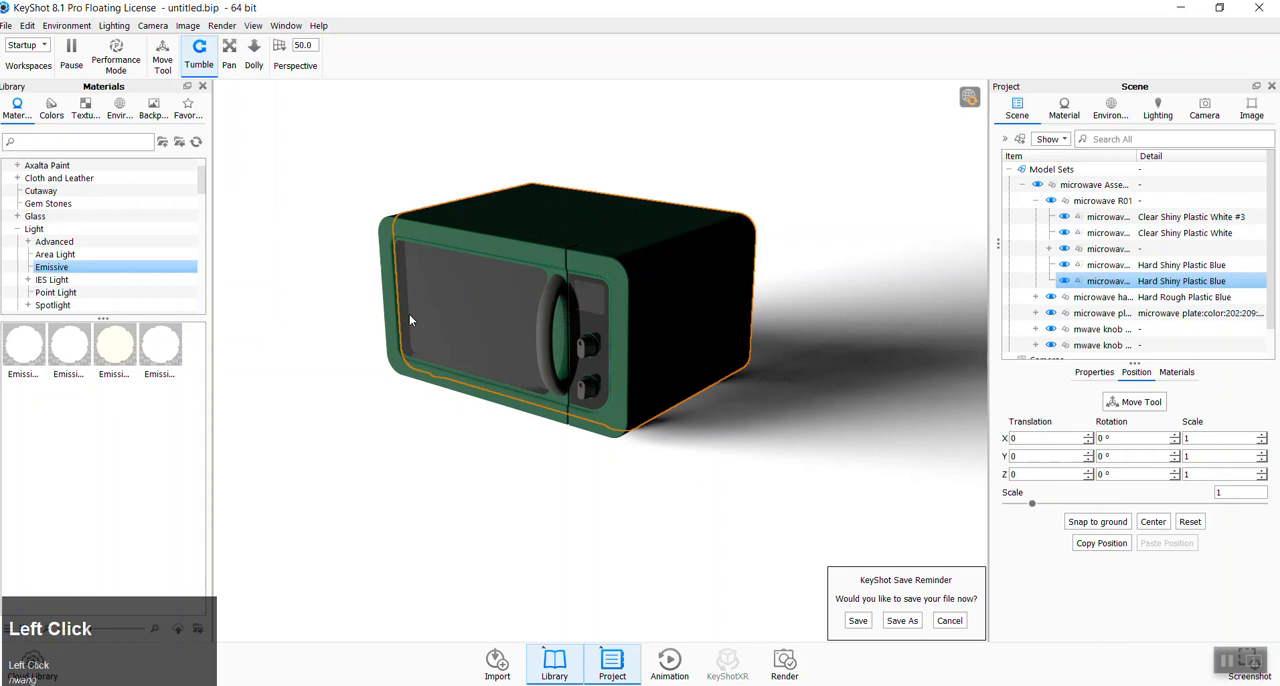
{"action": "left_click", "coordinate": [444, 307]}
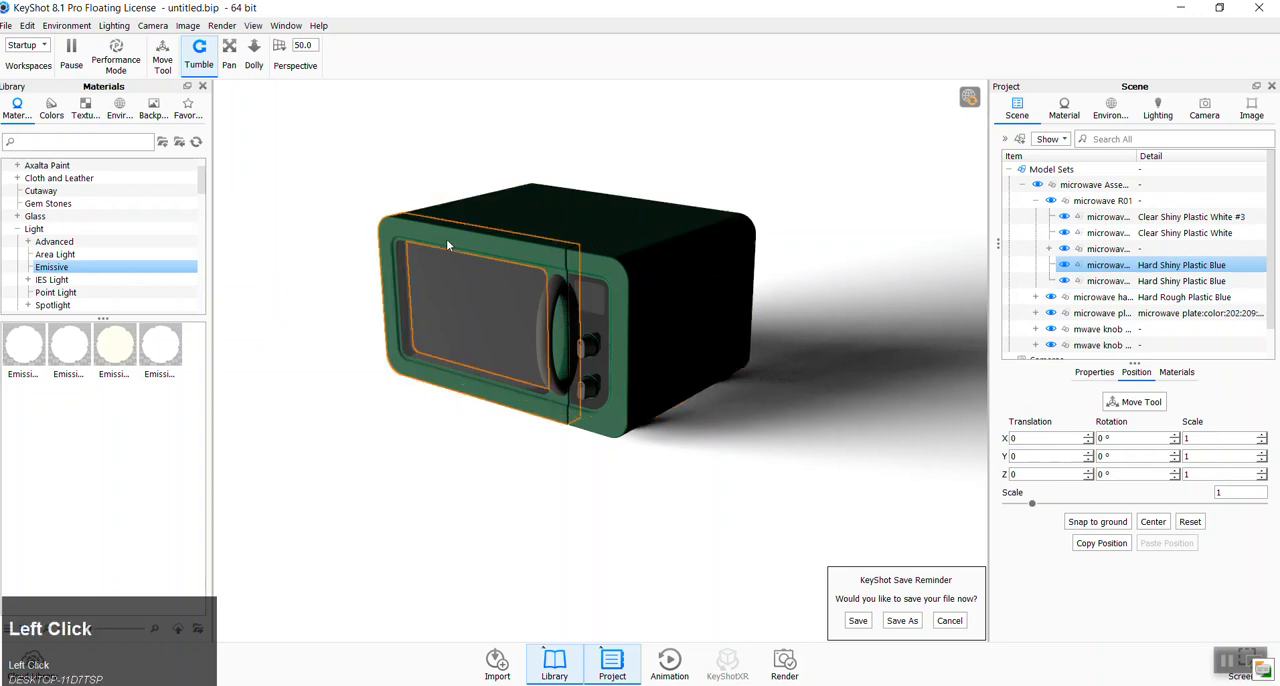
{"action": "left_click", "coordinate": [508, 327]}
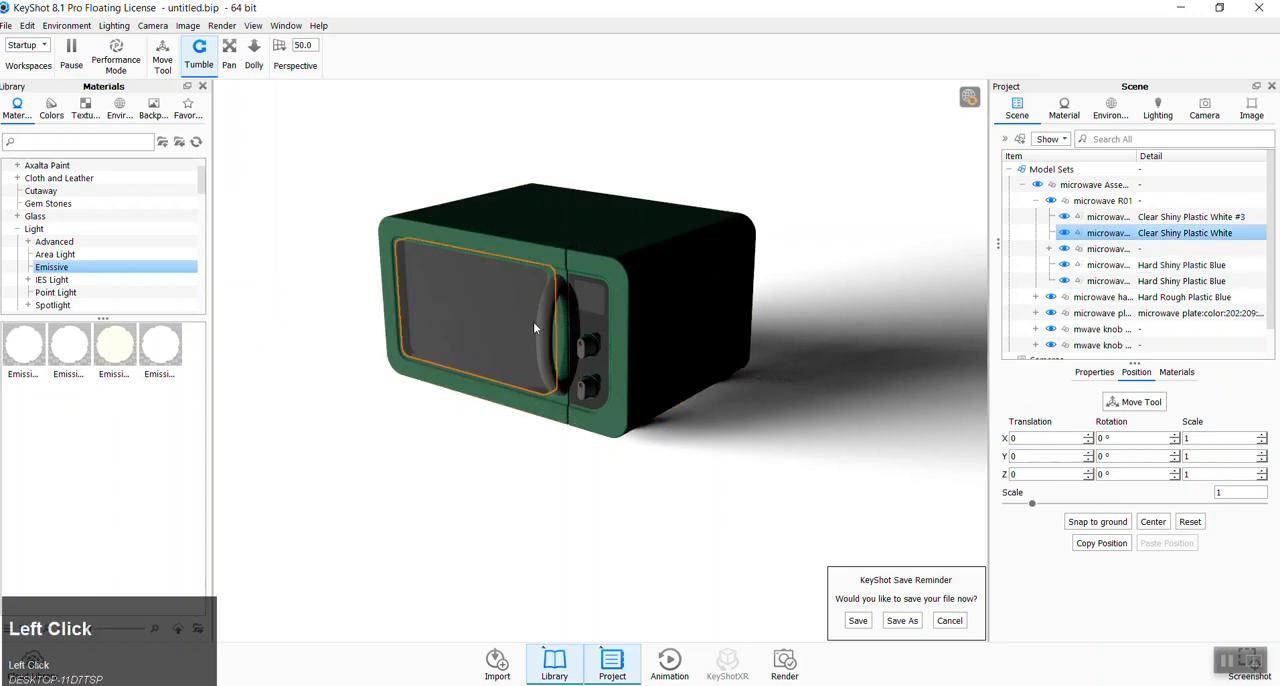
{"action": "left_click", "coordinate": [1066, 235]}
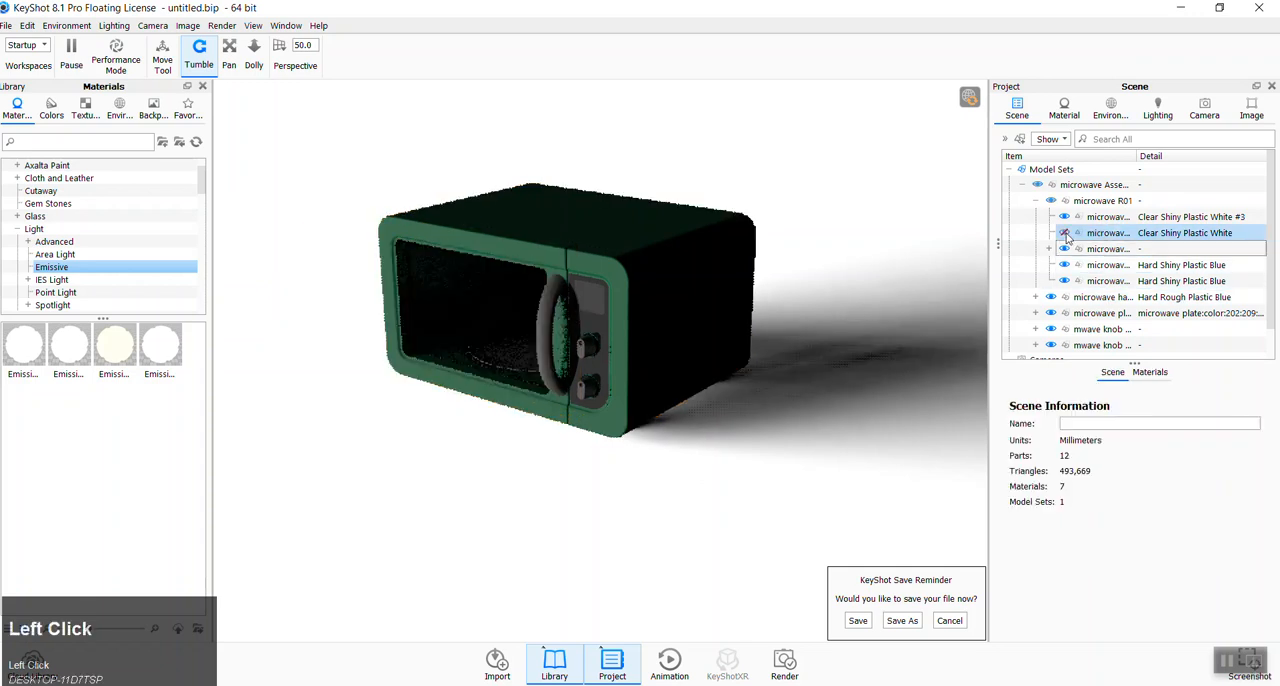
- Apply the Emissive Neutral material to the turntable plate inside the microwave
{"action": "left_click", "coordinate": [457, 302]}
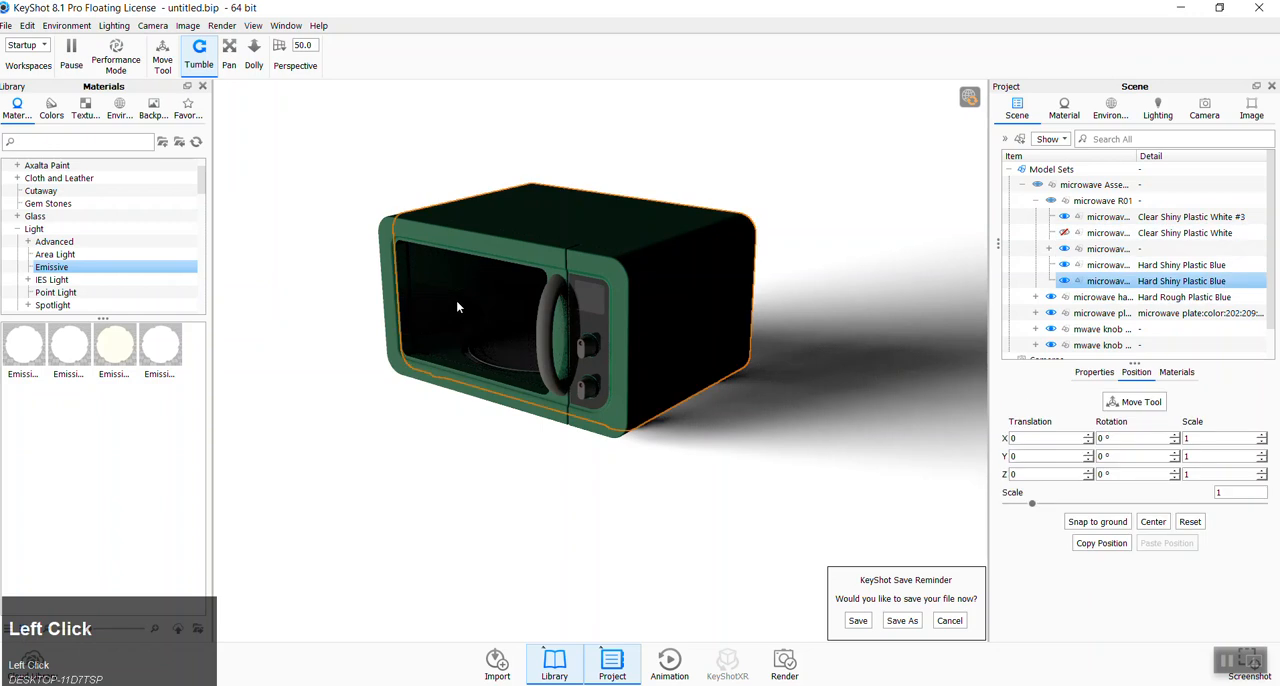
{"action": "left_click_drag", "start_coordinate": [69, 348], "coordinate": [501, 364]}
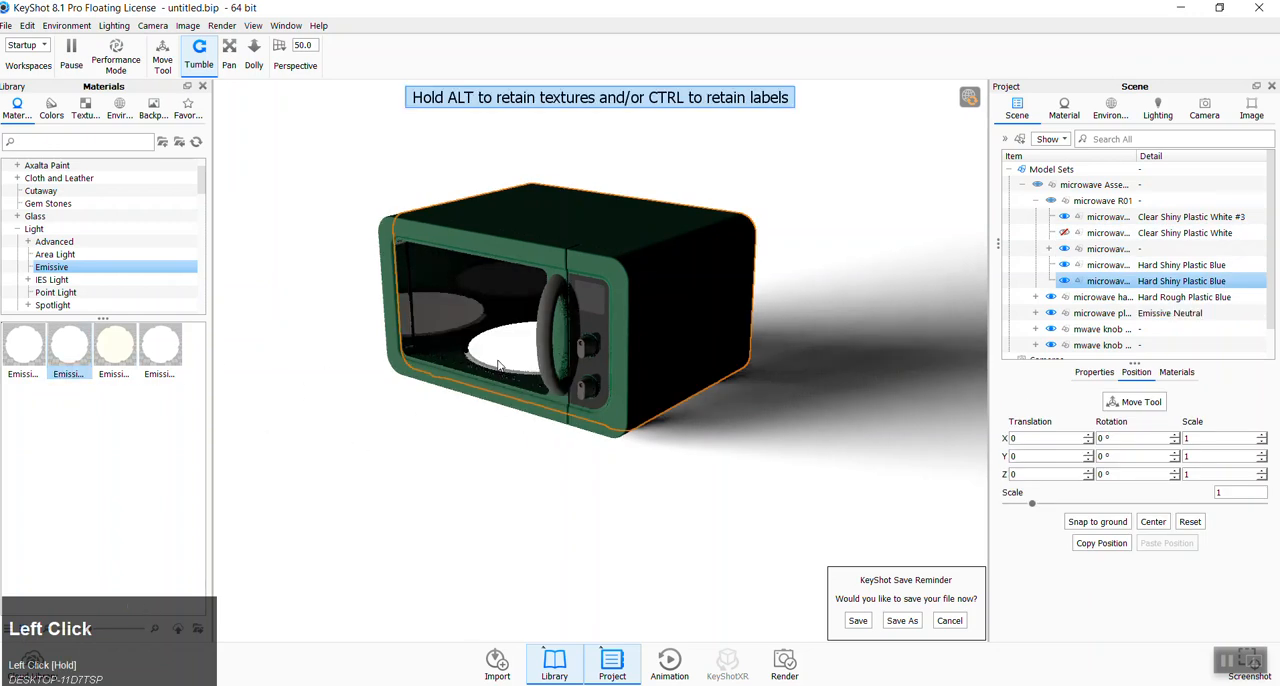
{"action": "left_click", "coordinate": [1058, 281]}
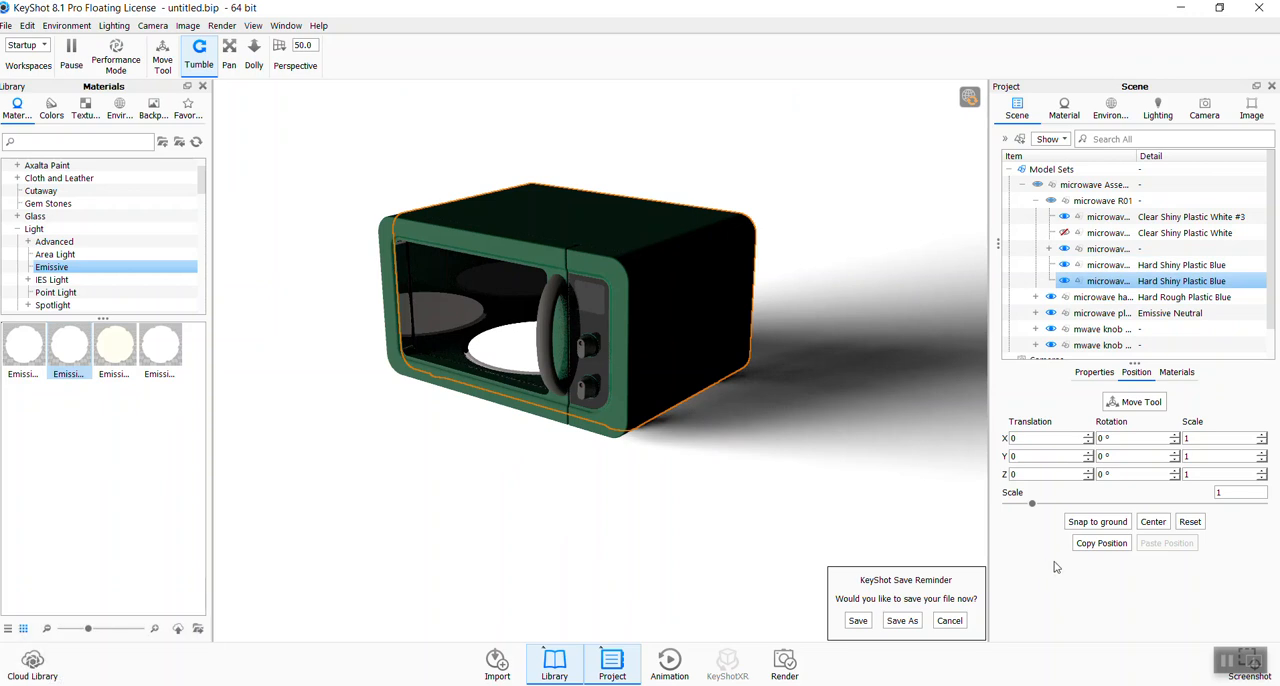
- Preview a spotlight material on the turntable plate and browse the Spotlight, Textured and Emissive light materials
{"action": "left_click", "coordinate": [39, 310]}
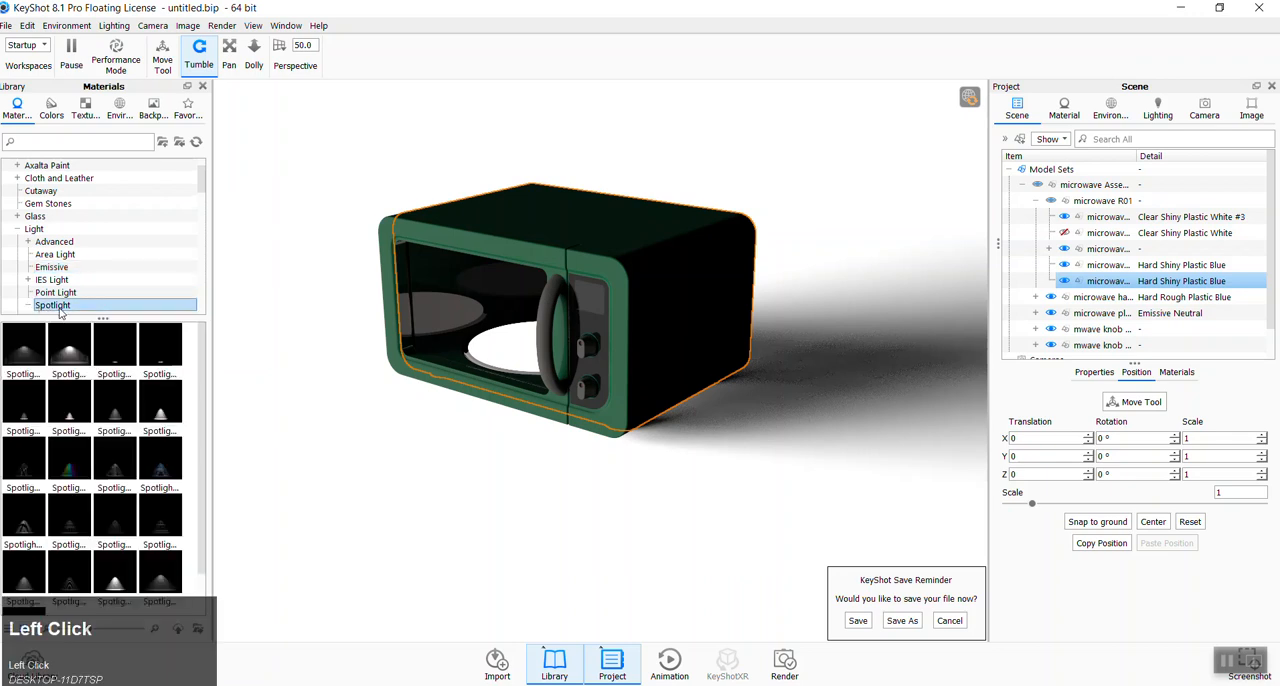
{"action": "mouse_move", "coordinate": [68, 355]}
{"action": "left_click_drag", "start_coordinate": [68, 355], "coordinate": [490, 354]}
{"action": "left_click_drag", "start_coordinate": [490, 355], "coordinate": [72, 344]}
{"action": "scroll", "coordinate": [143, 255], "scroll_direction": "down", "scroll_amount": 2}
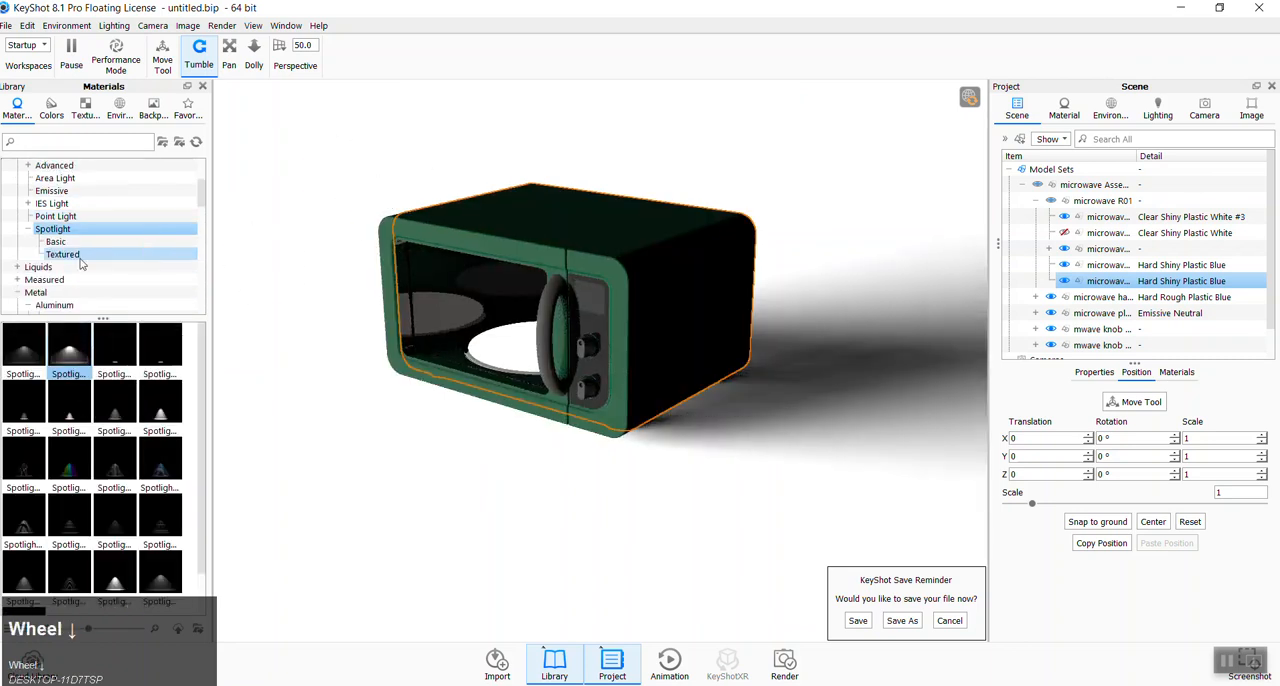
{"action": "left_click", "coordinate": [58, 229]}
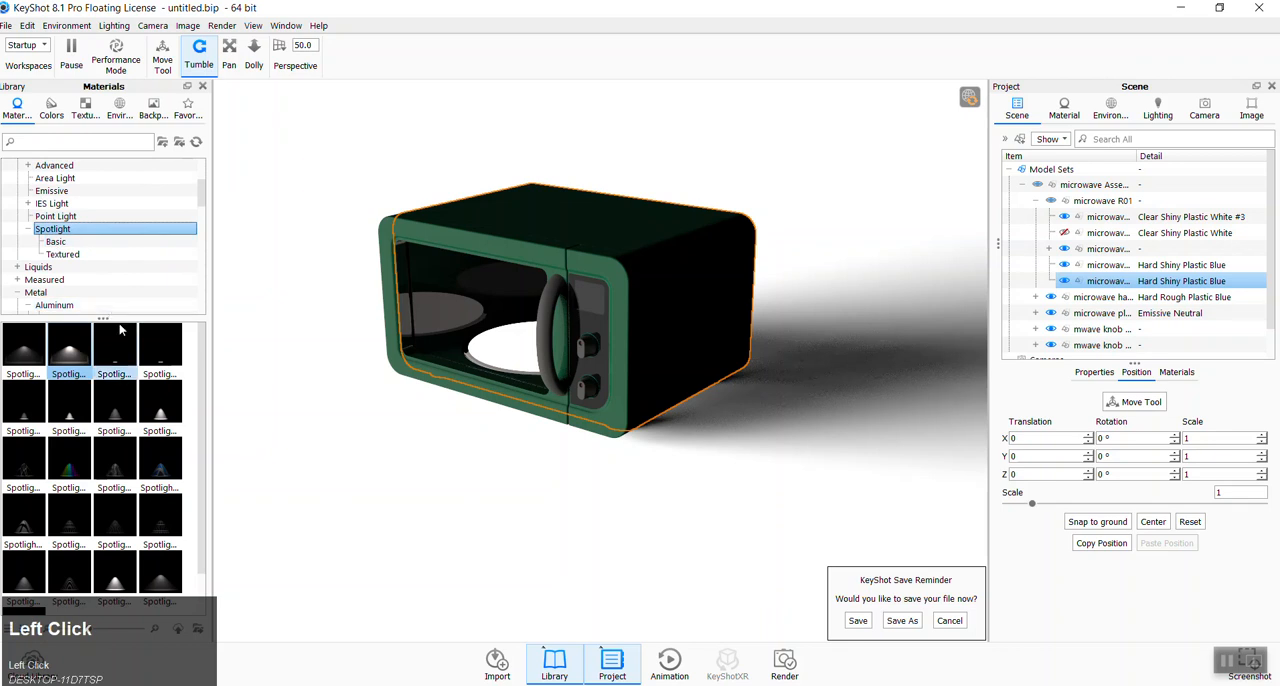
{"action": "left_click", "coordinate": [95, 254]}
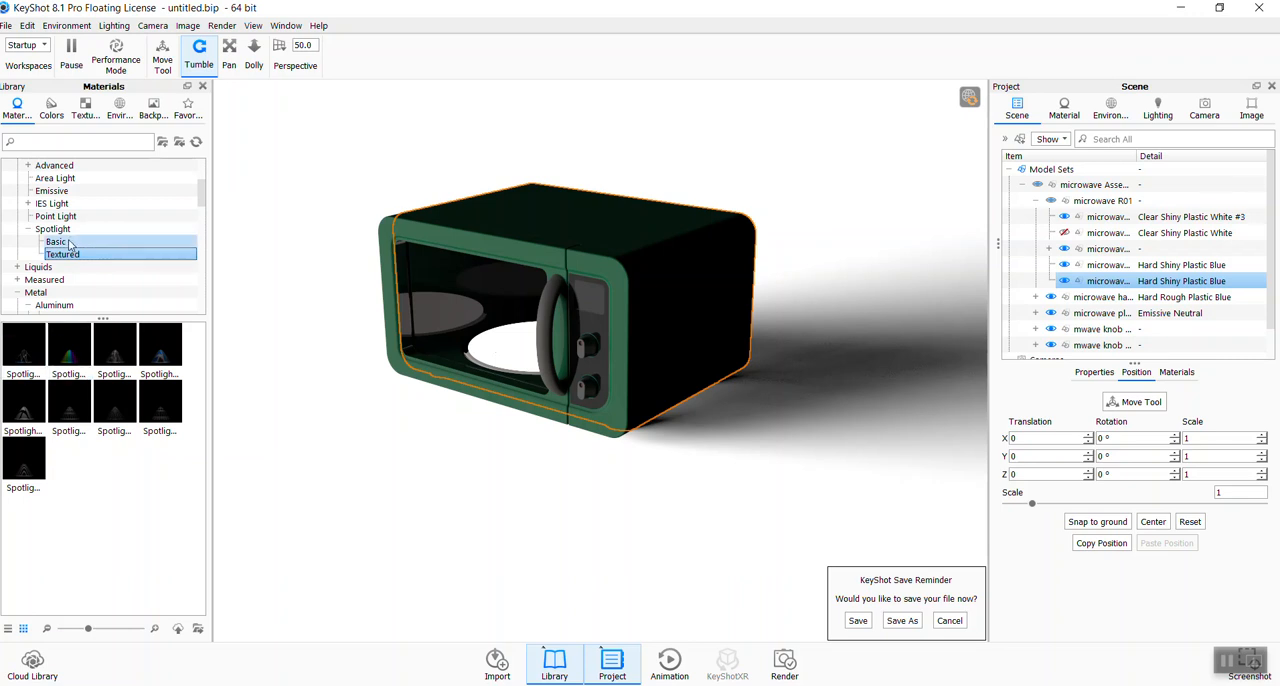
{"action": "left_click", "coordinate": [52, 190]}
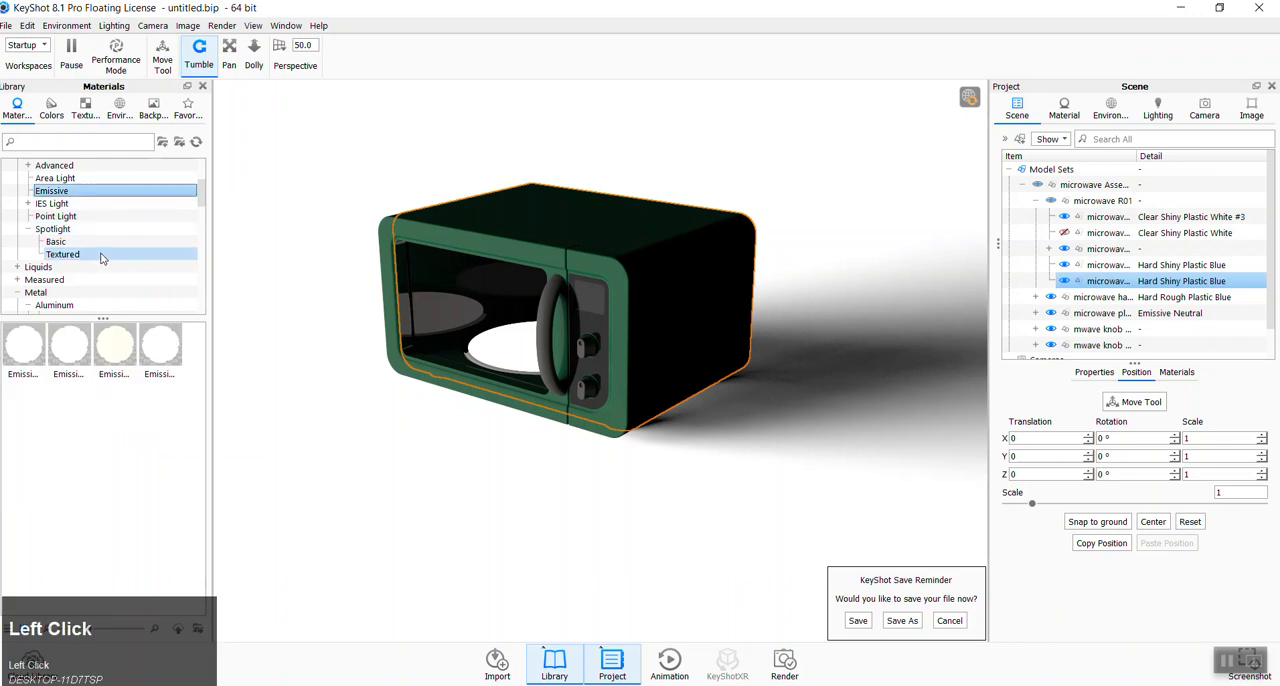
- Apply the Area Light 1200 Lumen Cool material to the turntable plate and compare the Emissive and Area Light categories
{"action": "scroll", "coordinate": [82, 233], "scroll_direction": "up", "scroll_amount": 1}
{"action": "left_click", "coordinate": [55, 216]}
{"action": "left_click_drag", "start_coordinate": [24, 345], "coordinate": [497, 355]}
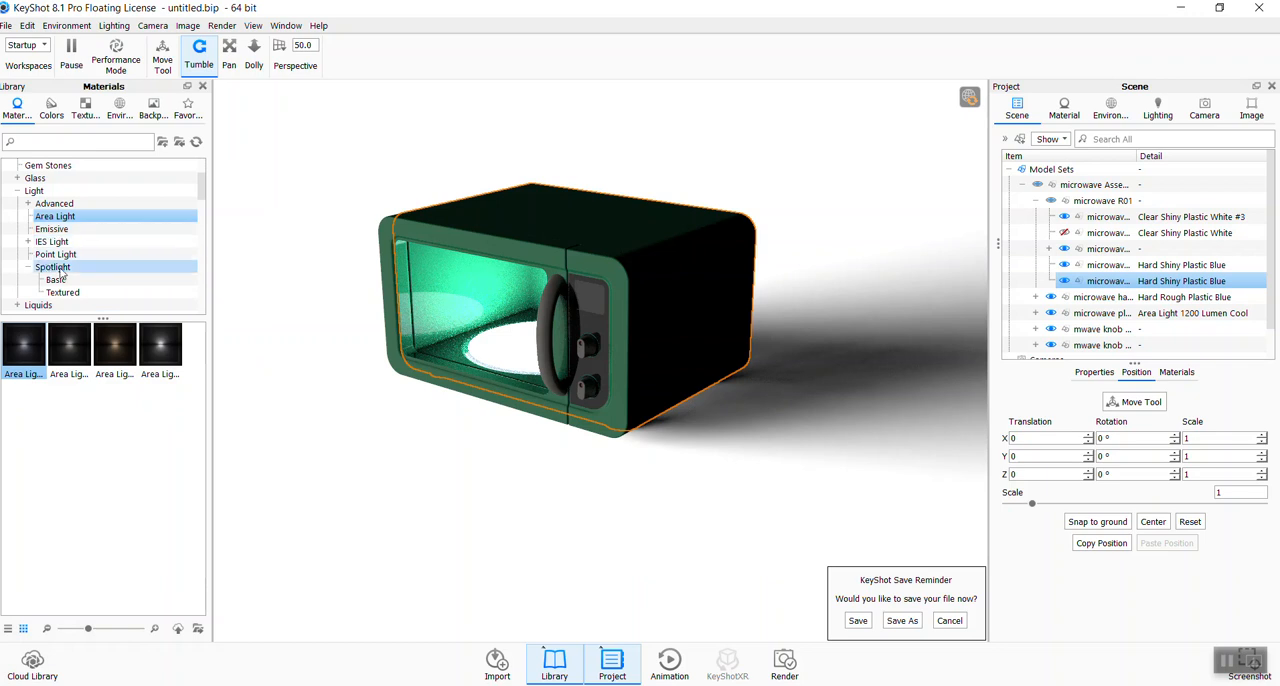
{"action": "left_click", "coordinate": [40, 229]}
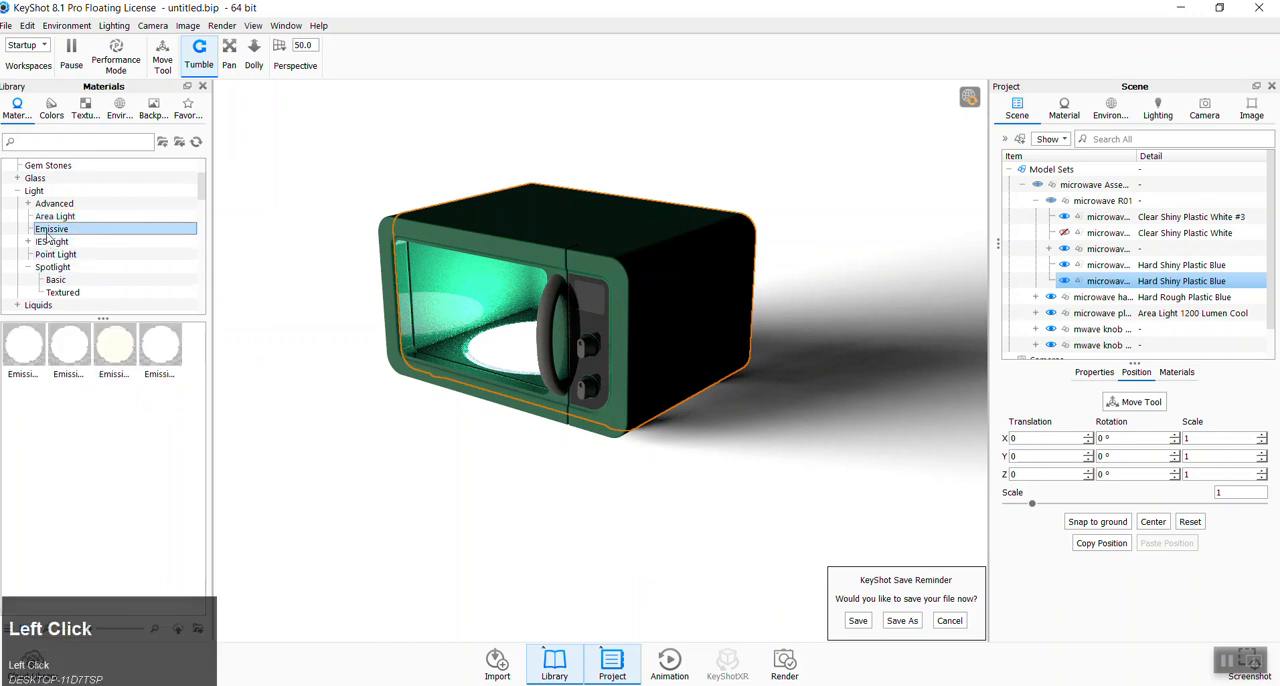
{"action": "left_click", "coordinate": [45, 216]}
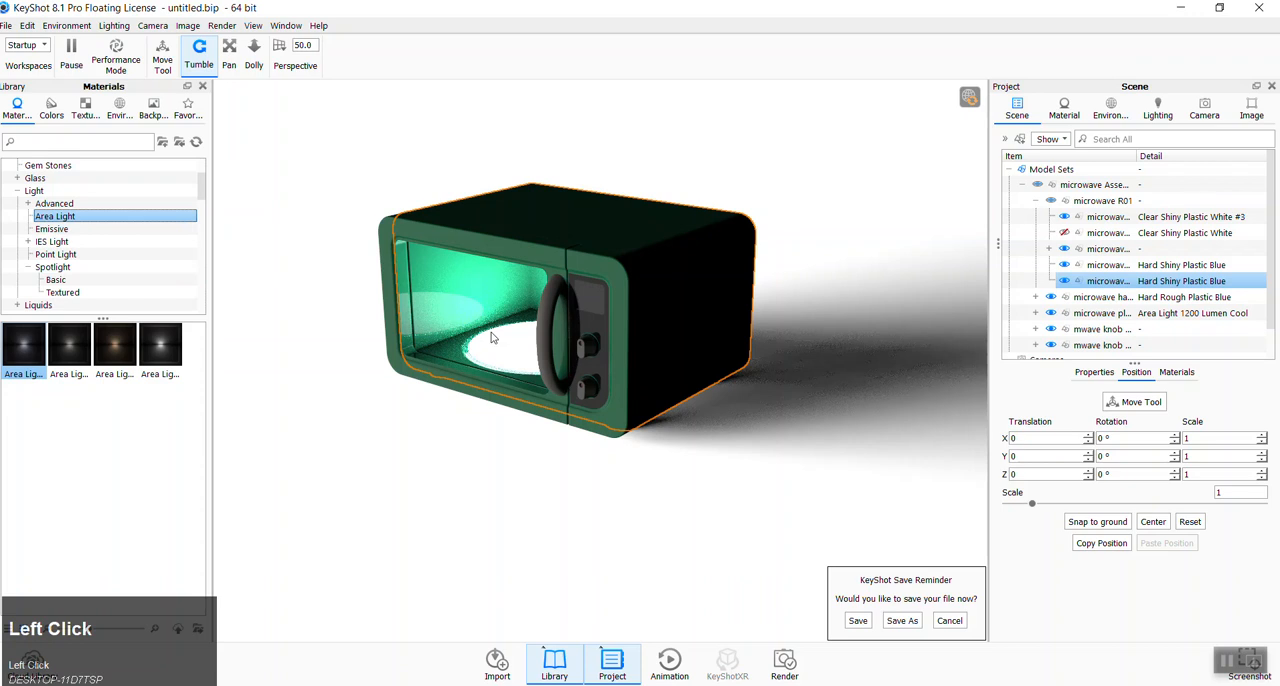
- Try the Spotlight 120 degrees 6000 lumen material on the turntable plate and door handle without linking materials, and undo both
{"action": "left_click", "coordinate": [57, 280]}
{"action": "left_click_drag", "start_coordinate": [69, 350], "coordinate": [501, 352]}
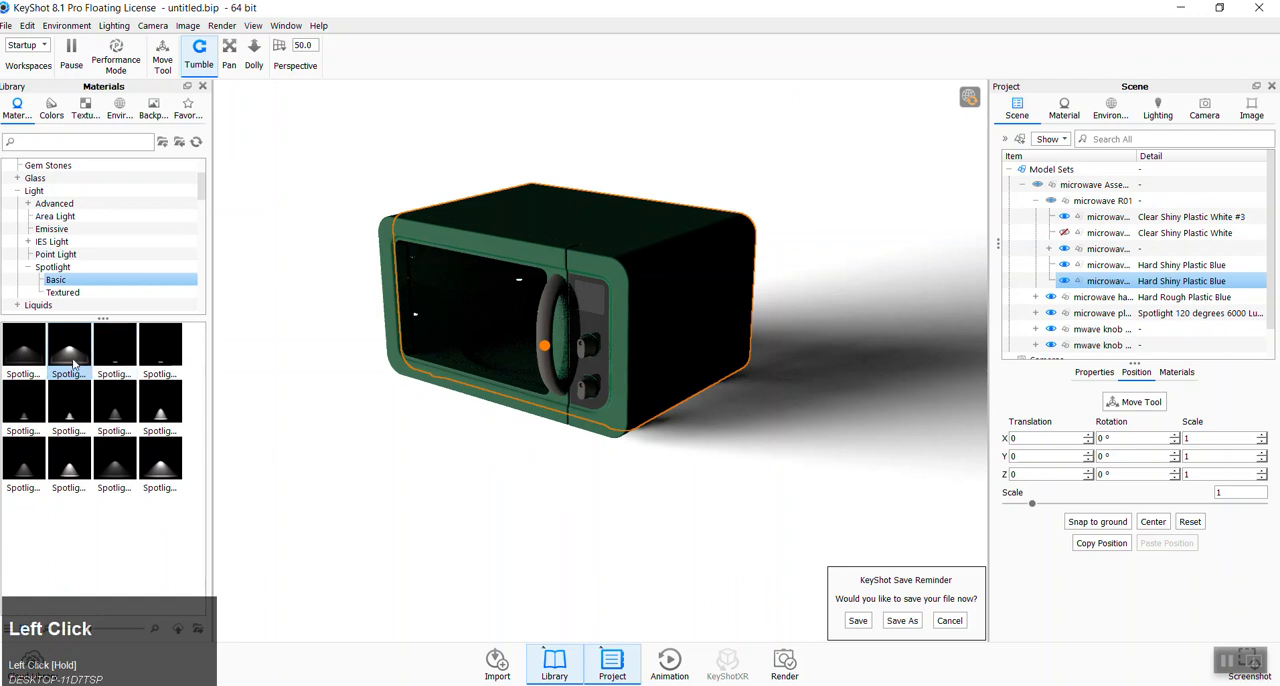
{"action": "left_click_drag", "start_coordinate": [62, 362], "coordinate": [716, 441]}
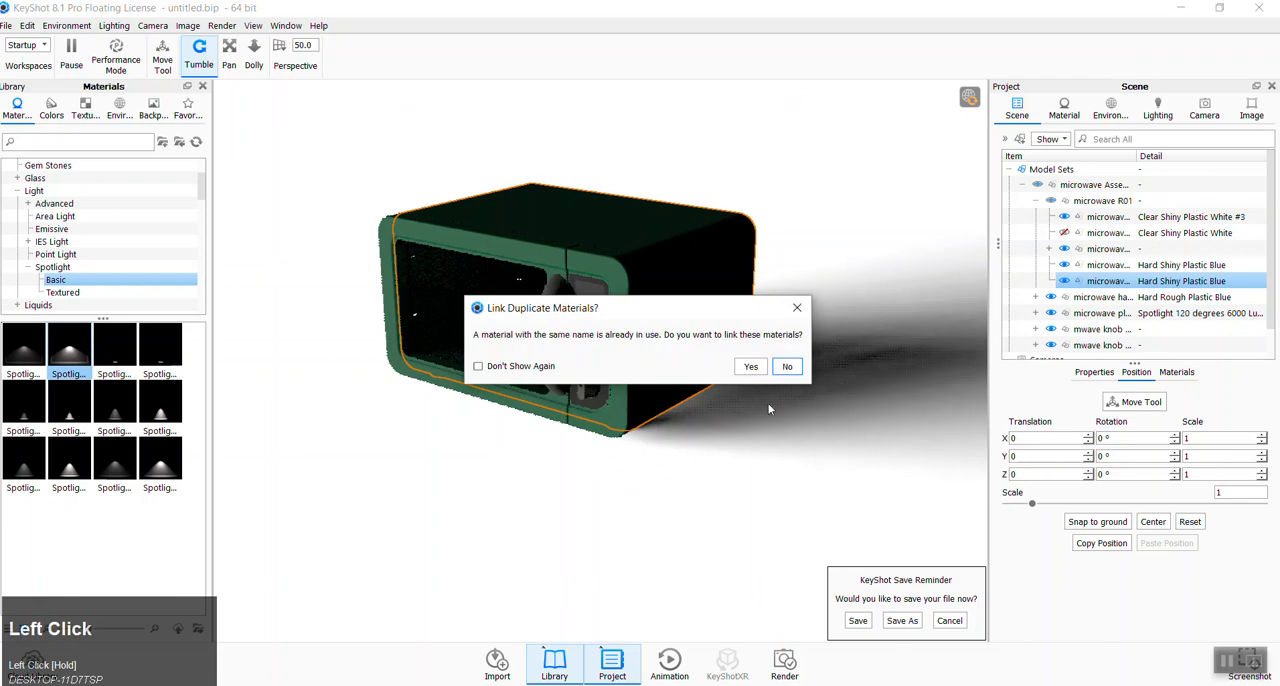
{"action": "left_click", "coordinate": [781, 368]}
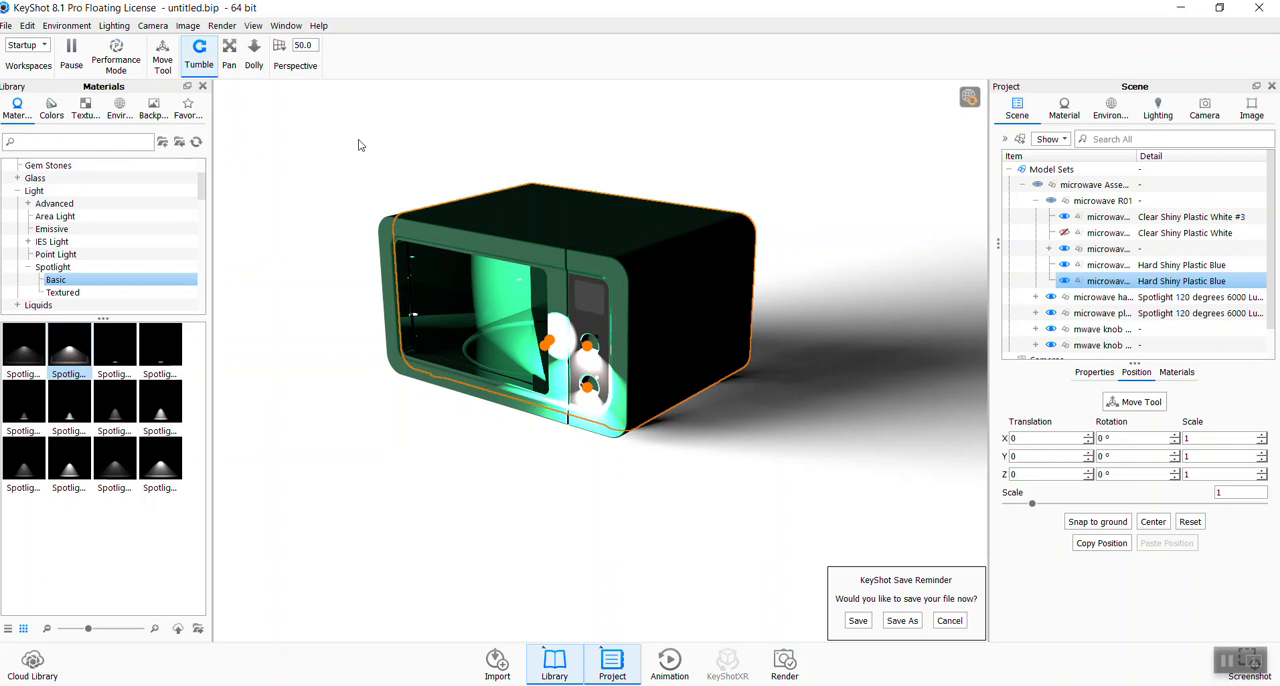
{"action": "key", "text": "ctrl+z"}
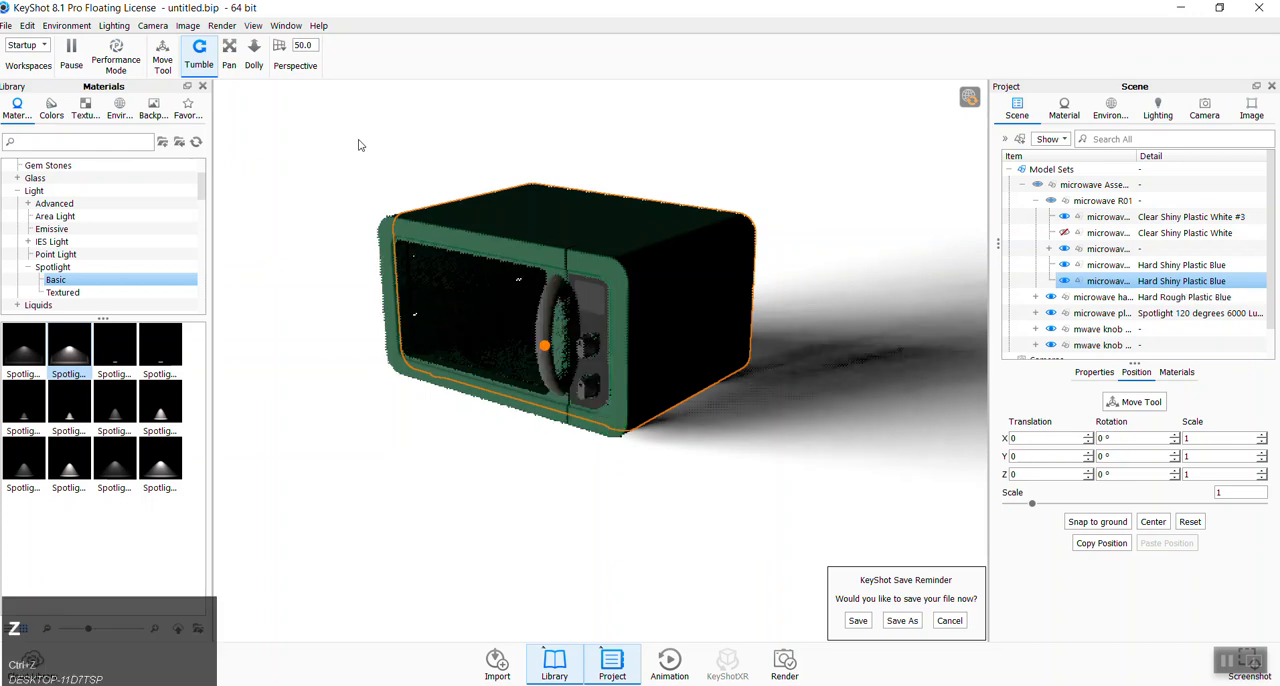
{"action": "key", "text": "ctrl+z"}
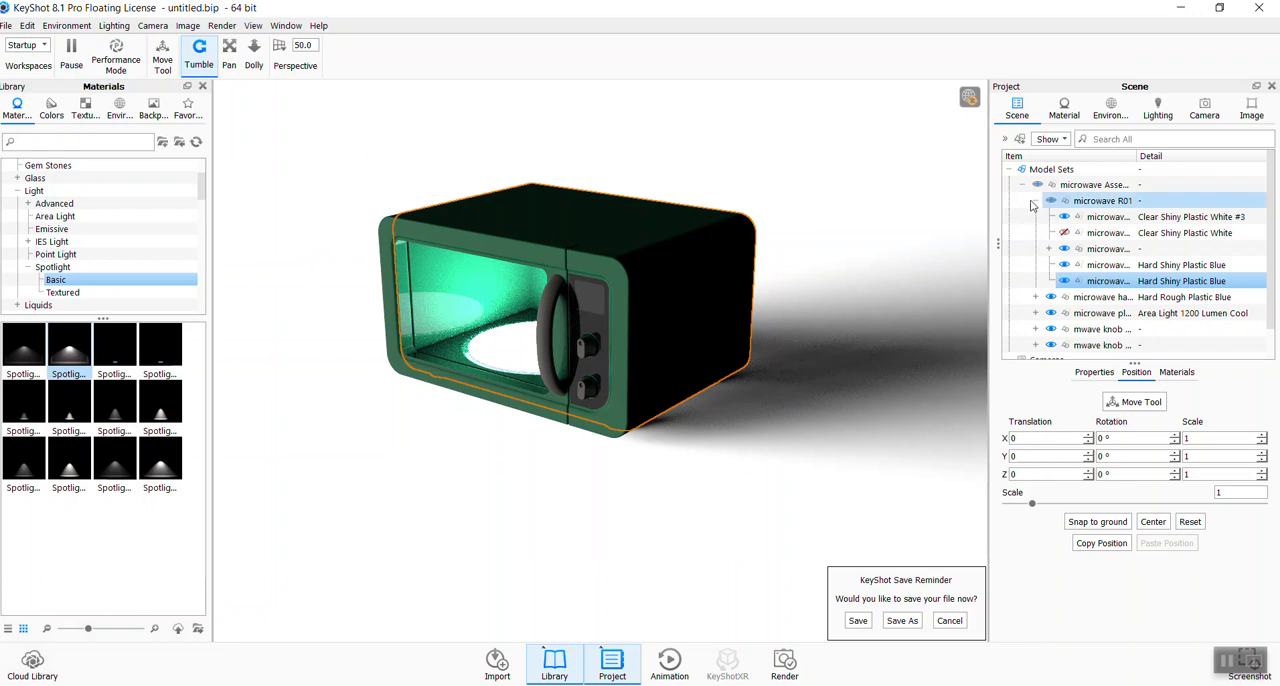
- Show the door glass again and load the 3 Panels Tilted 4K side-panel studio environment
{"action": "left_click", "coordinate": [1072, 234]}
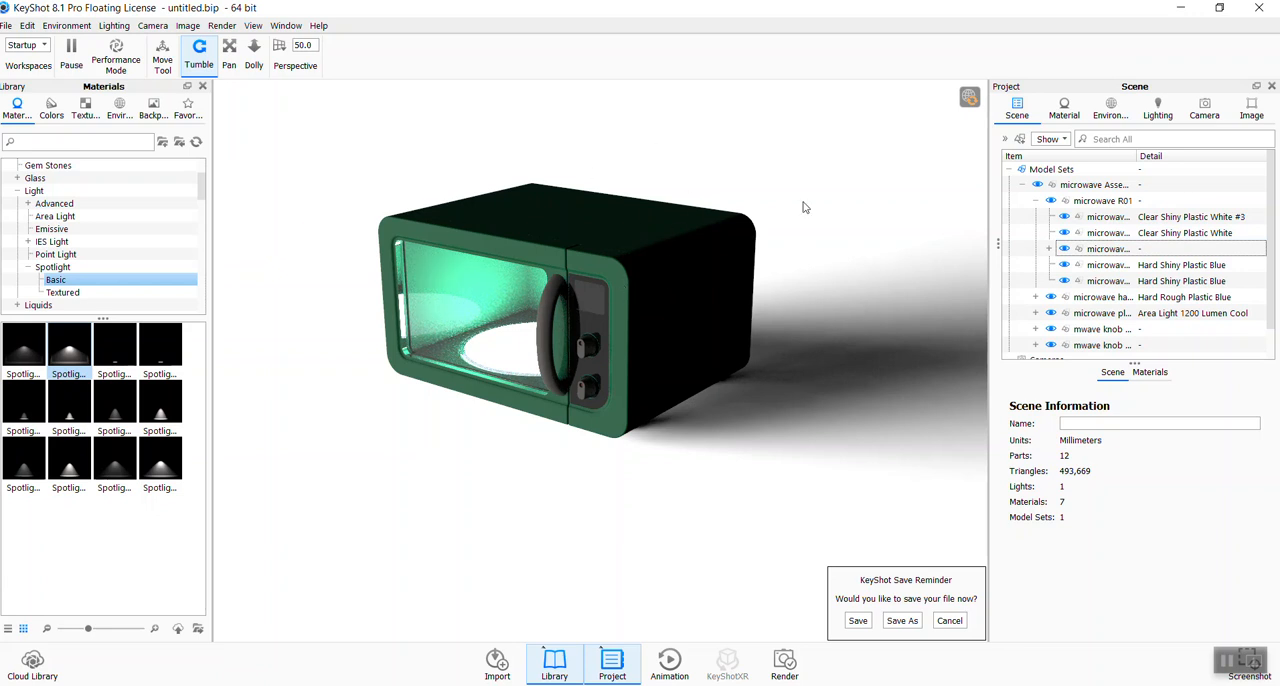
{"action": "left_click", "coordinate": [1127, 117]}
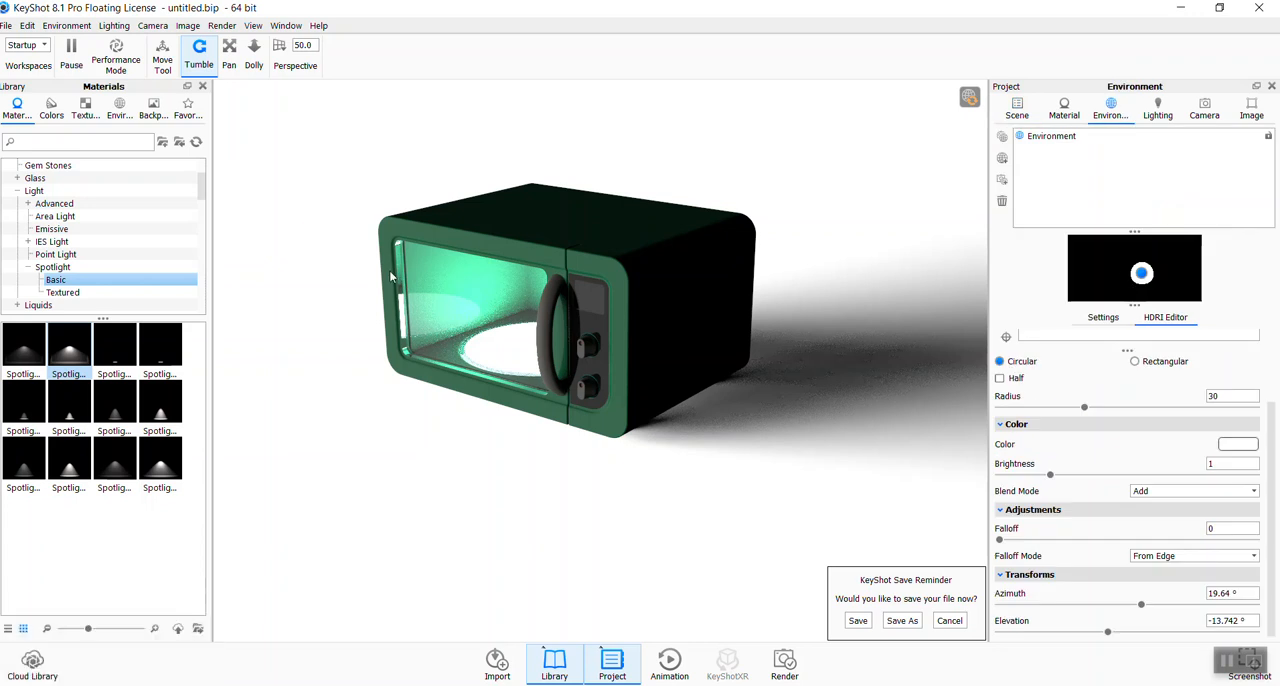
{"action": "left_click", "coordinate": [646, 149]}
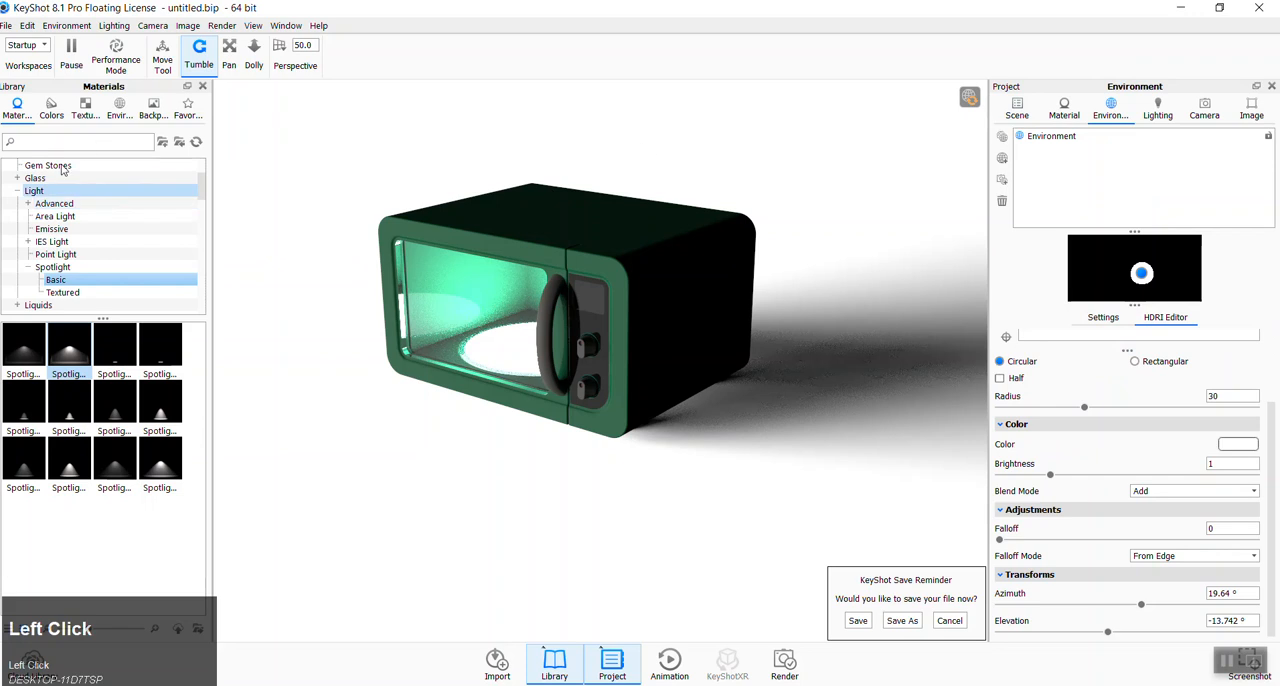
{"action": "left_click", "coordinate": [128, 110]}
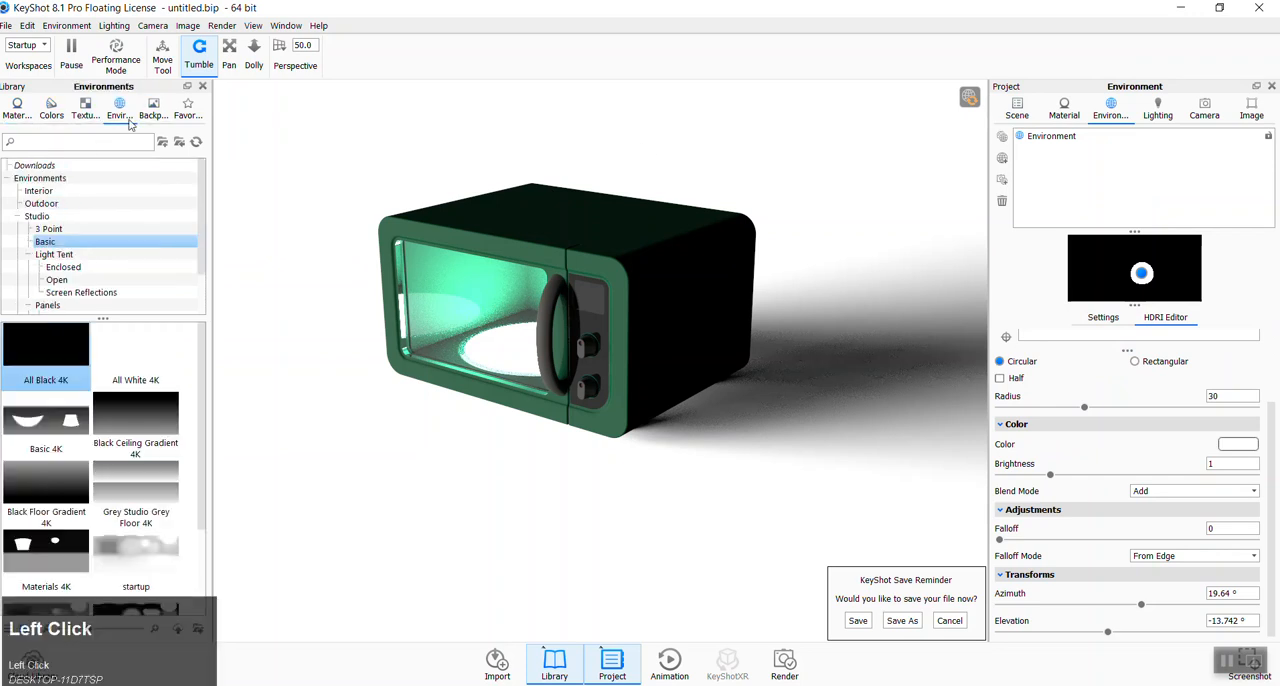
{"action": "scroll", "coordinate": [73, 258], "scroll_direction": "down", "scroll_amount": 1}
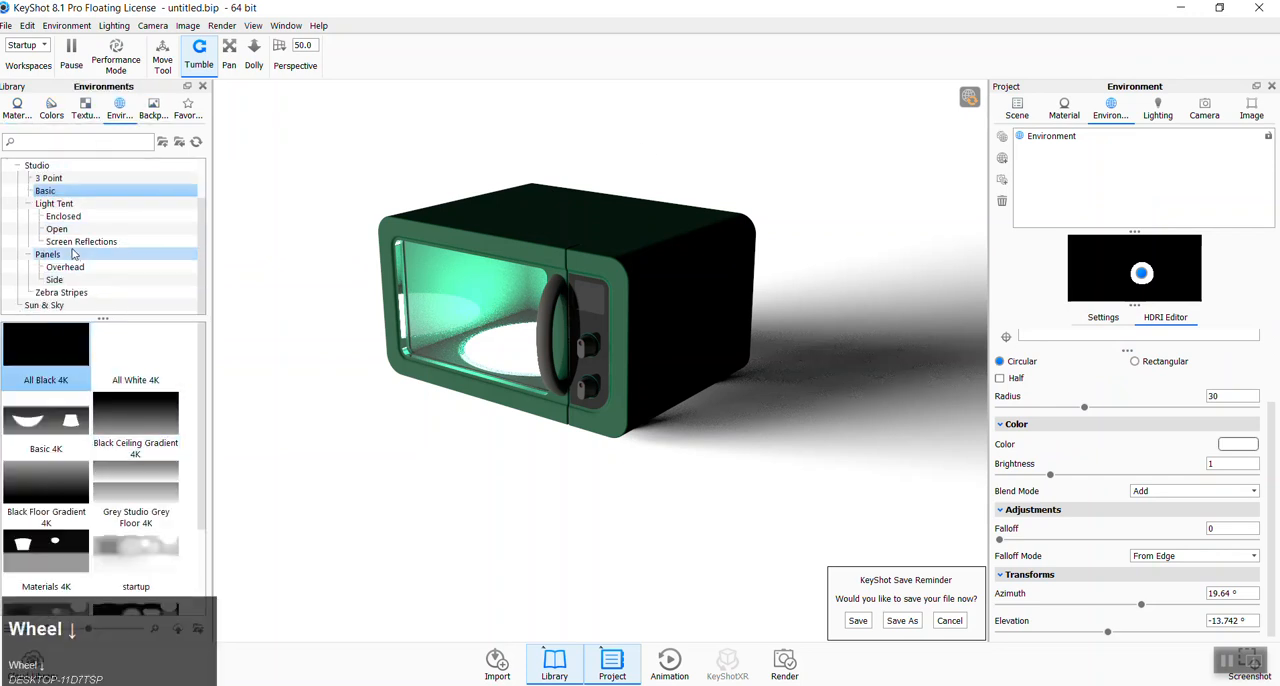
{"action": "left_click", "coordinate": [64, 279]}
{"action": "double_click", "coordinate": [139, 410]}
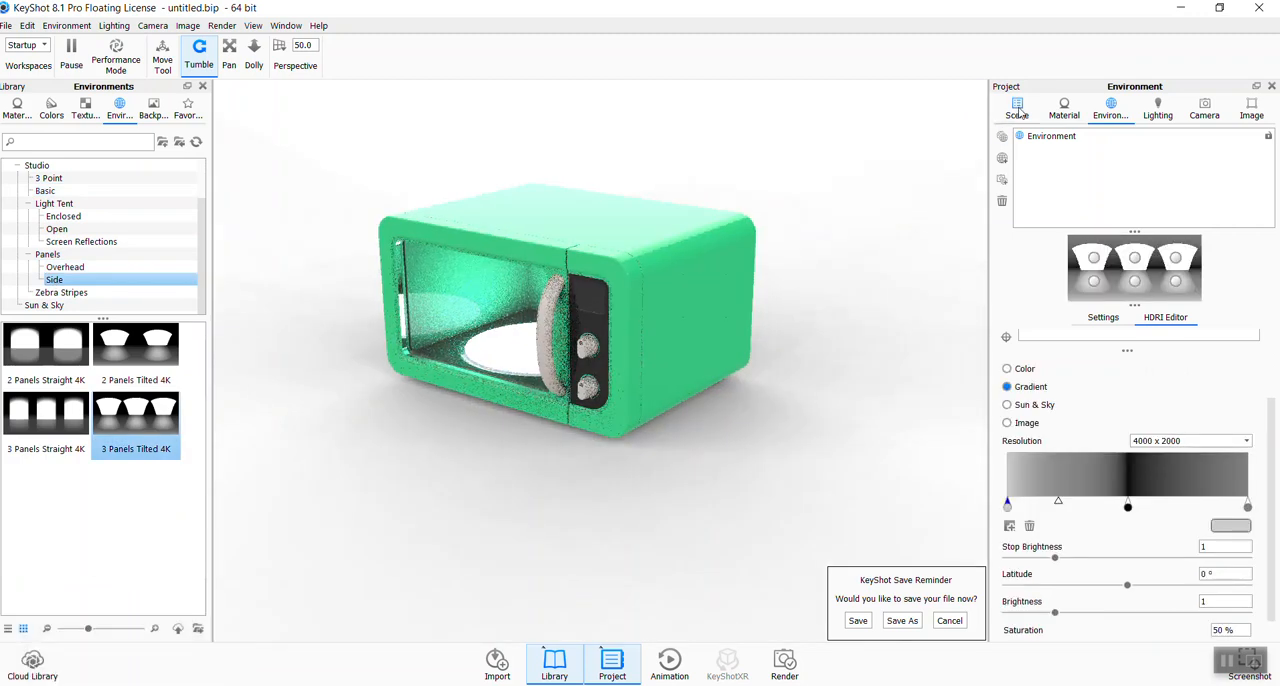
- Temporarily hide the door glass, apply the basic Glass Basic White material to the turntable plate, and show the door glass again
{"action": "left_click", "coordinate": [497, 302]}
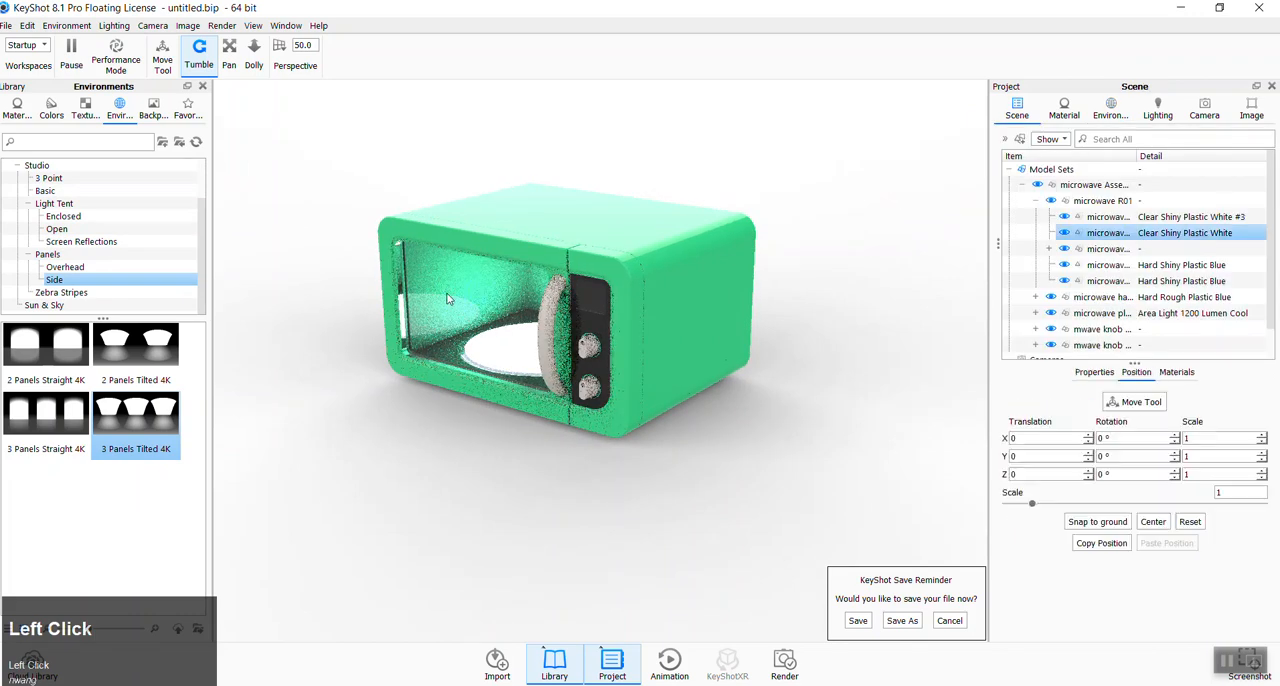
{"action": "left_click", "coordinate": [1064, 233]}
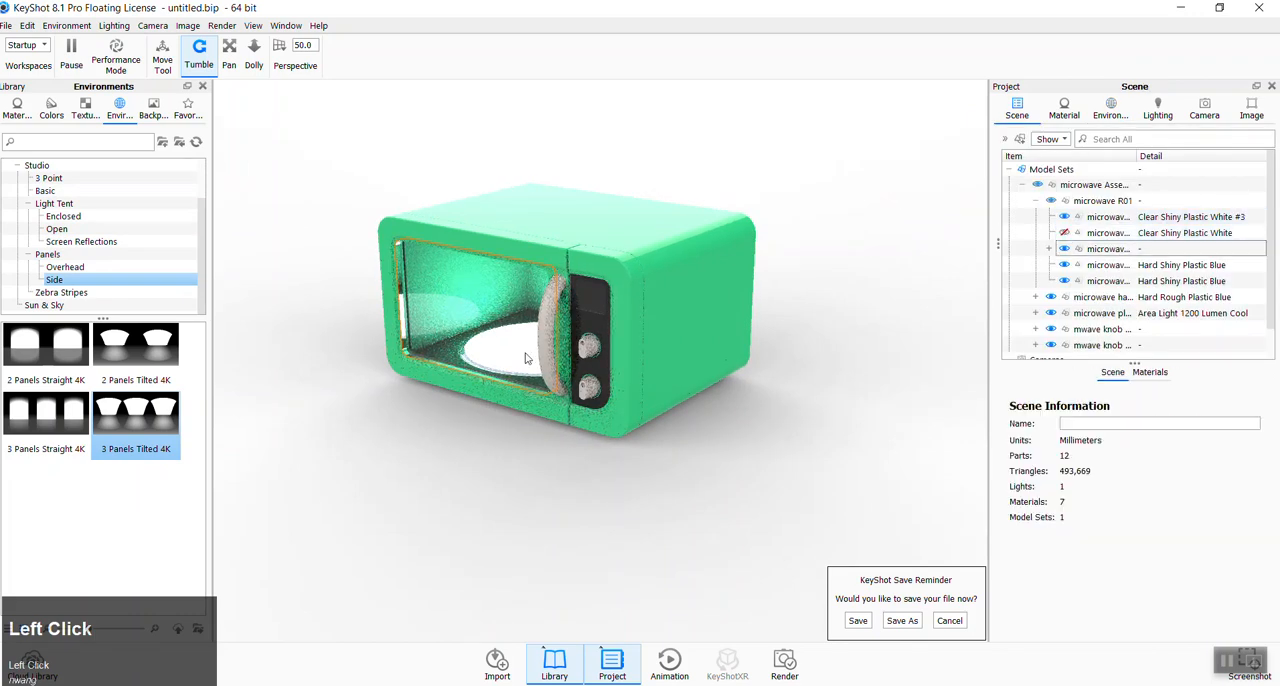
{"action": "scroll", "coordinate": [66, 200], "scroll_direction": "up", "scroll_amount": 2}
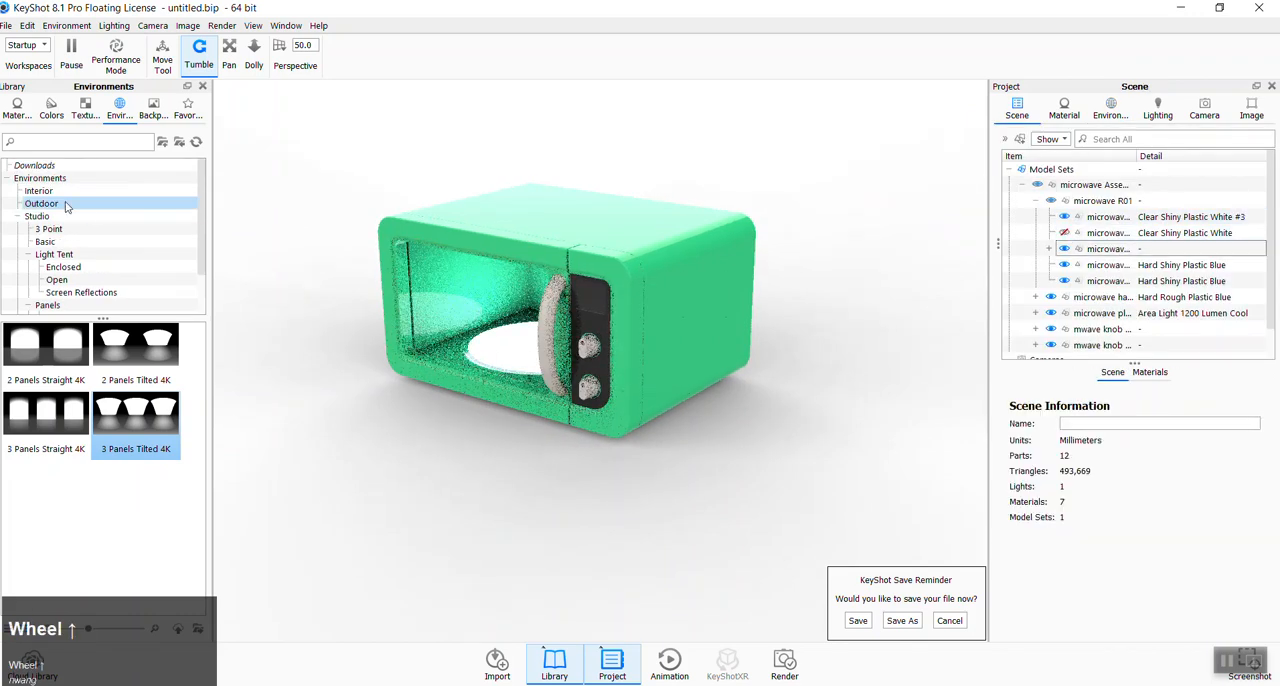
{"action": "left_click", "coordinate": [32, 229]}
{"action": "left_click", "coordinate": [17, 216]}
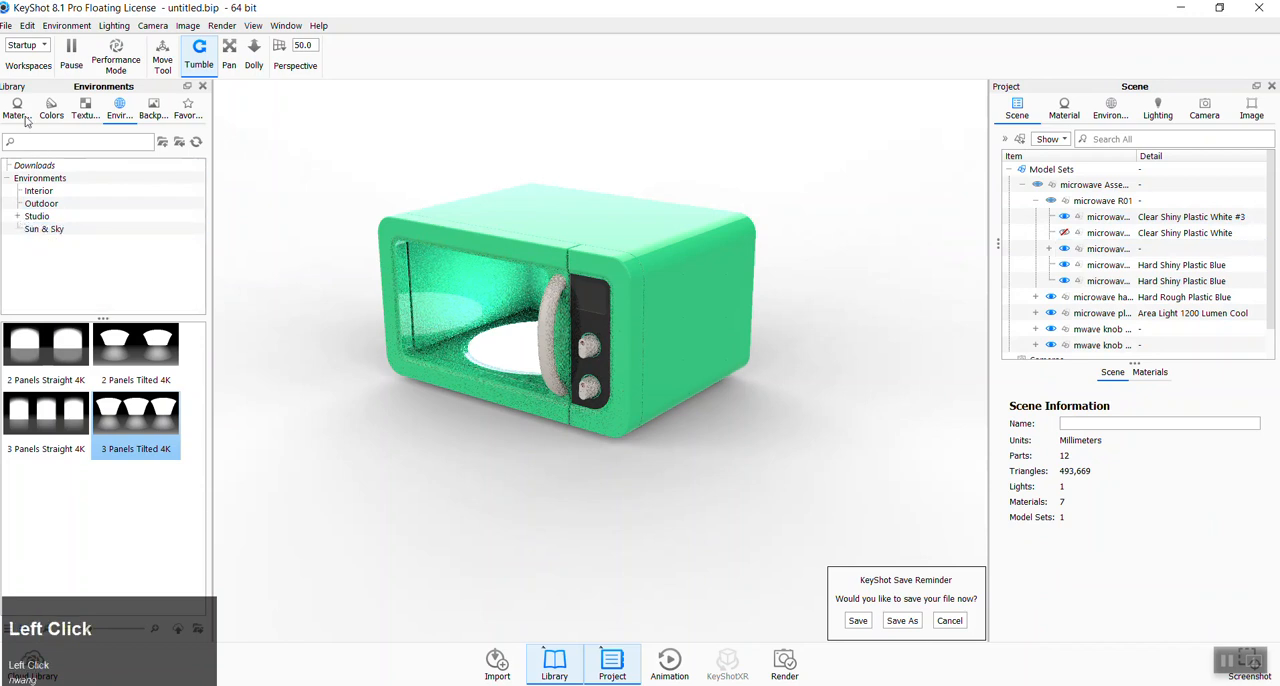
{"action": "left_click", "coordinate": [17, 105]}
{"action": "scroll", "coordinate": [33, 258], "scroll_direction": "up", "scroll_amount": 2}
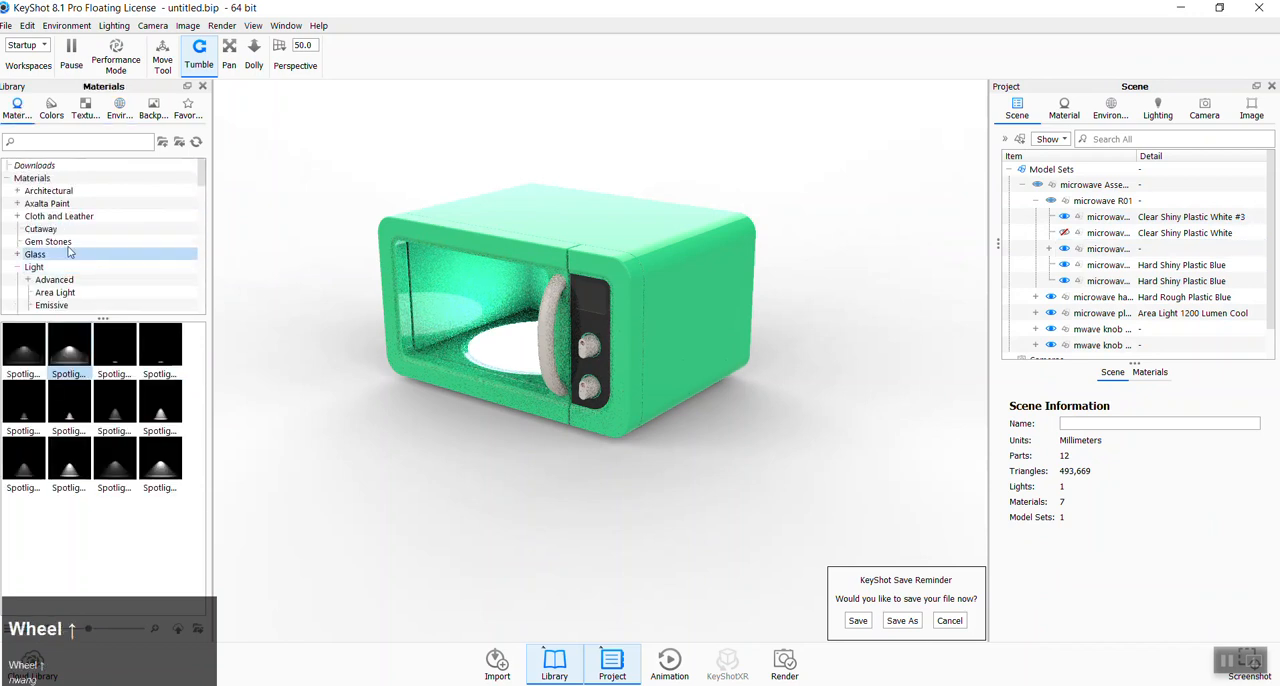
{"action": "double_click", "coordinate": [33, 256]}
{"action": "left_click", "coordinate": [45, 267]}
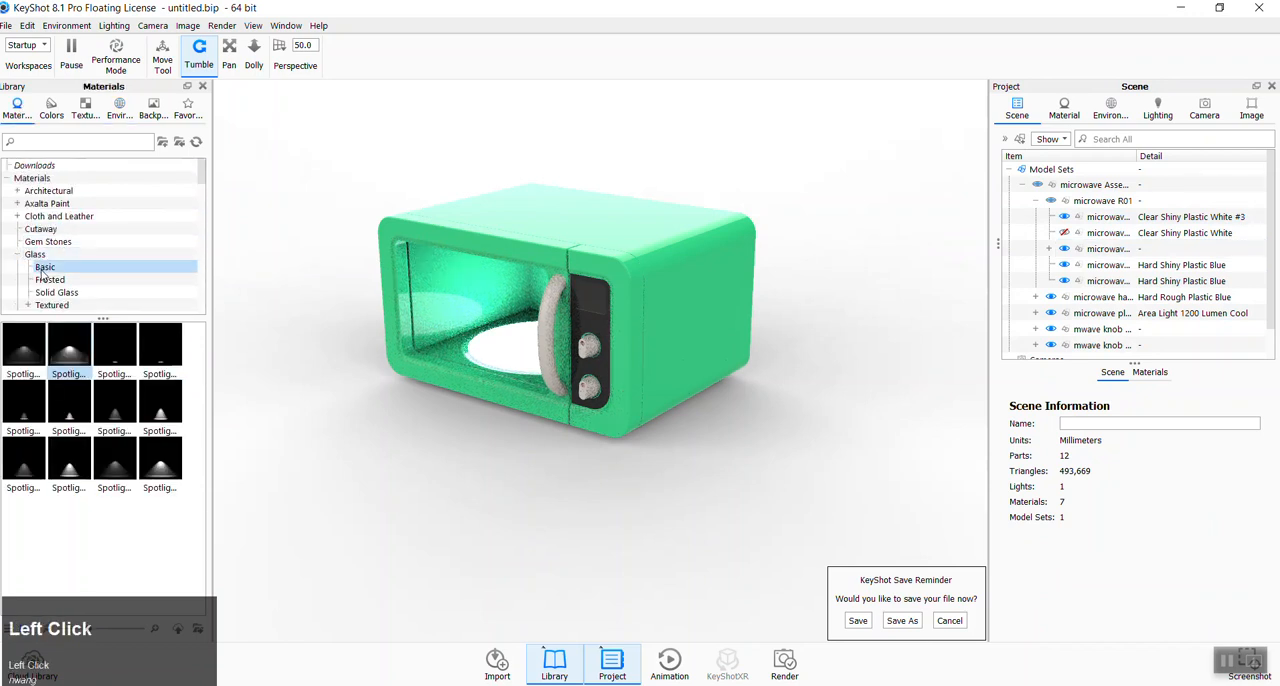
{"action": "left_click_drag", "start_coordinate": [23, 405], "coordinate": [506, 343]}
{"action": "left_click", "coordinate": [1065, 232]}
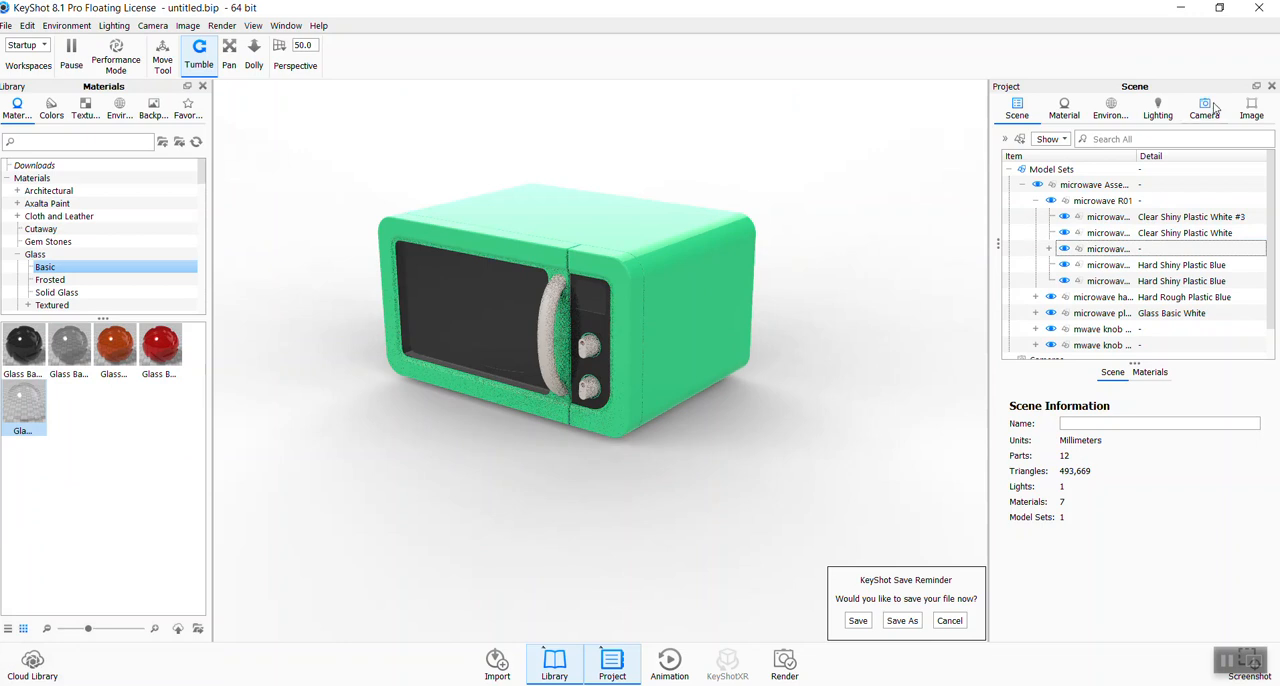
- Set the roughness of the door handle's Hard Rough Plastic Blue material to 0.0135
{"action": "left_click", "coordinate": [1118, 113]}
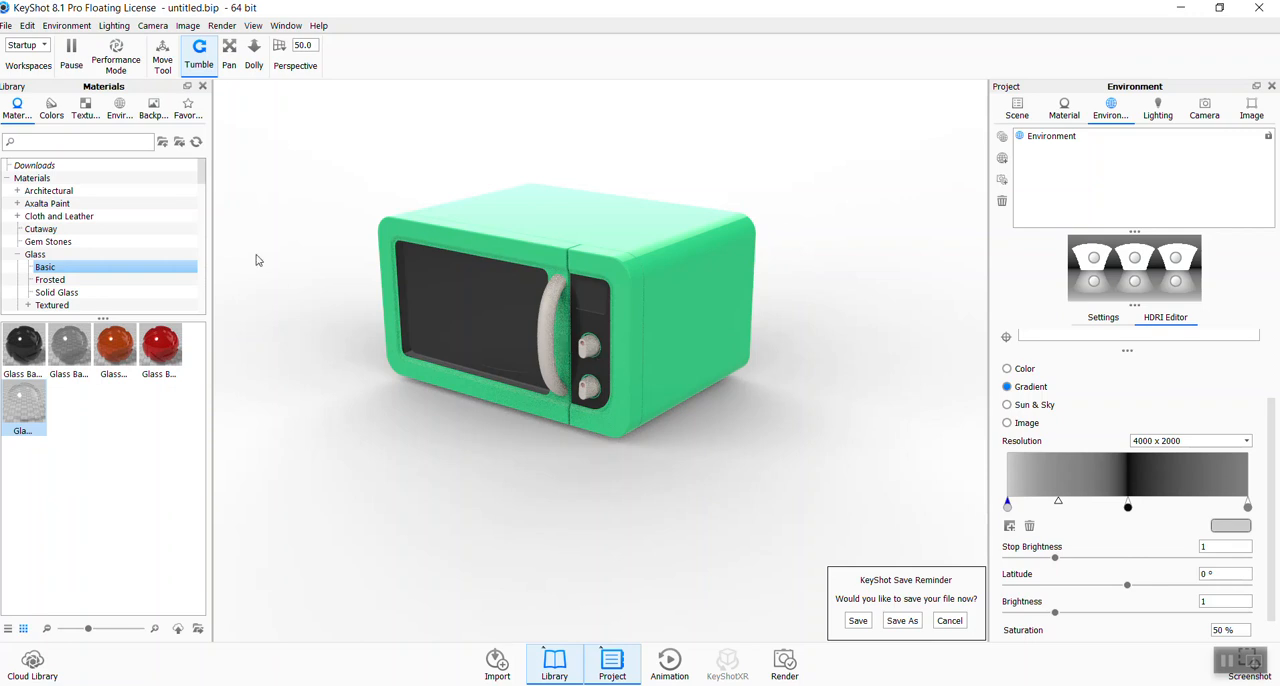
{"action": "left_click", "coordinate": [551, 318]}
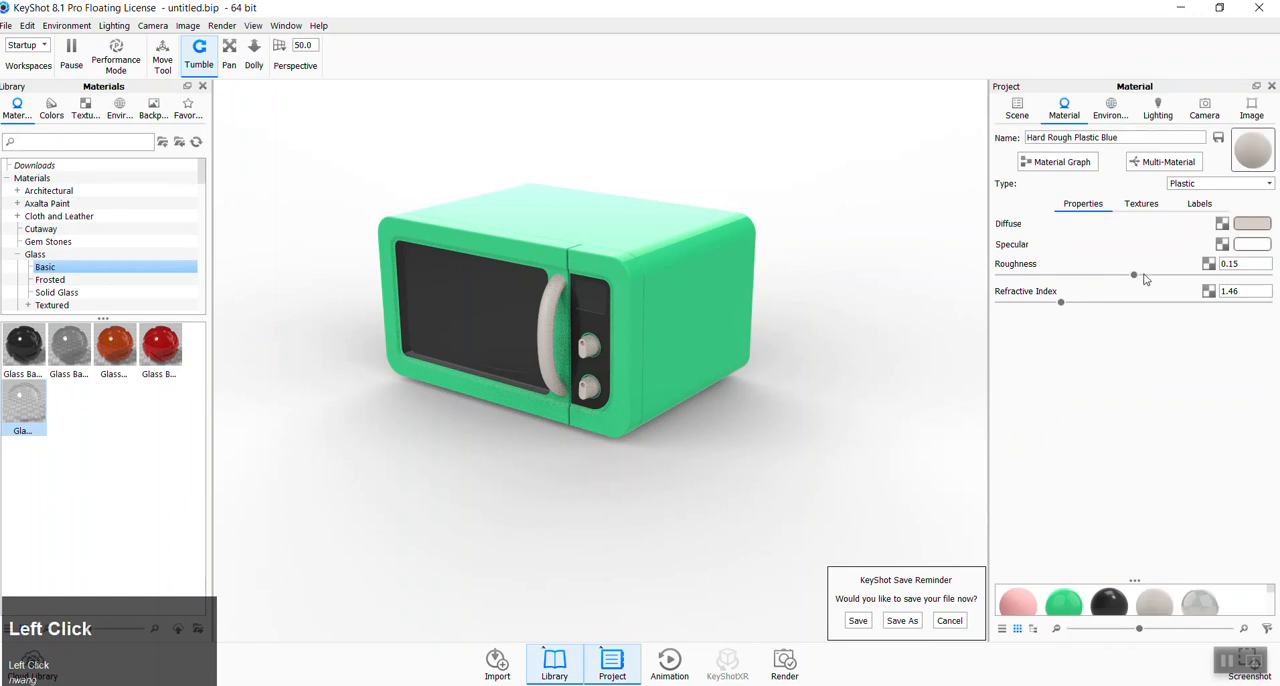
{"action": "left_click_drag", "start_coordinate": [1133, 276], "coordinate": [1015, 293]}
- Change the door handle material's diffuse color to a light greenish gray, #CCD3CD
{"action": "left_click", "coordinate": [1252, 223]}
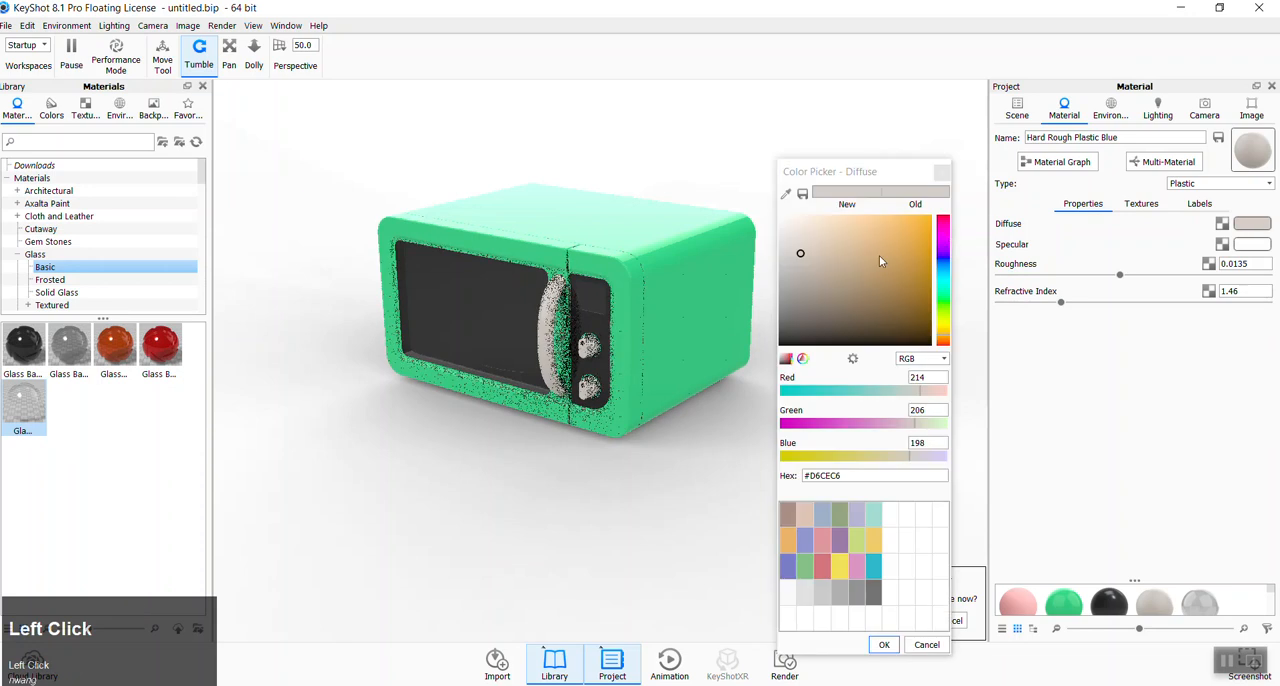
{"action": "left_click", "coordinate": [943, 297]}
{"action": "left_click_drag", "start_coordinate": [837, 288], "coordinate": [866, 300]}
{"action": "mouse_move", "coordinate": [849, 308]}
{"action": "left_mouse_down"}
{"action": "mouse_move", "coordinate": [794, 306]}
{"action": "mouse_move", "coordinate": [823, 308]}
{"action": "mouse_move", "coordinate": [803, 327]}
{"action": "mouse_move", "coordinate": [820, 310]}
{"action": "left_mouse_up"}
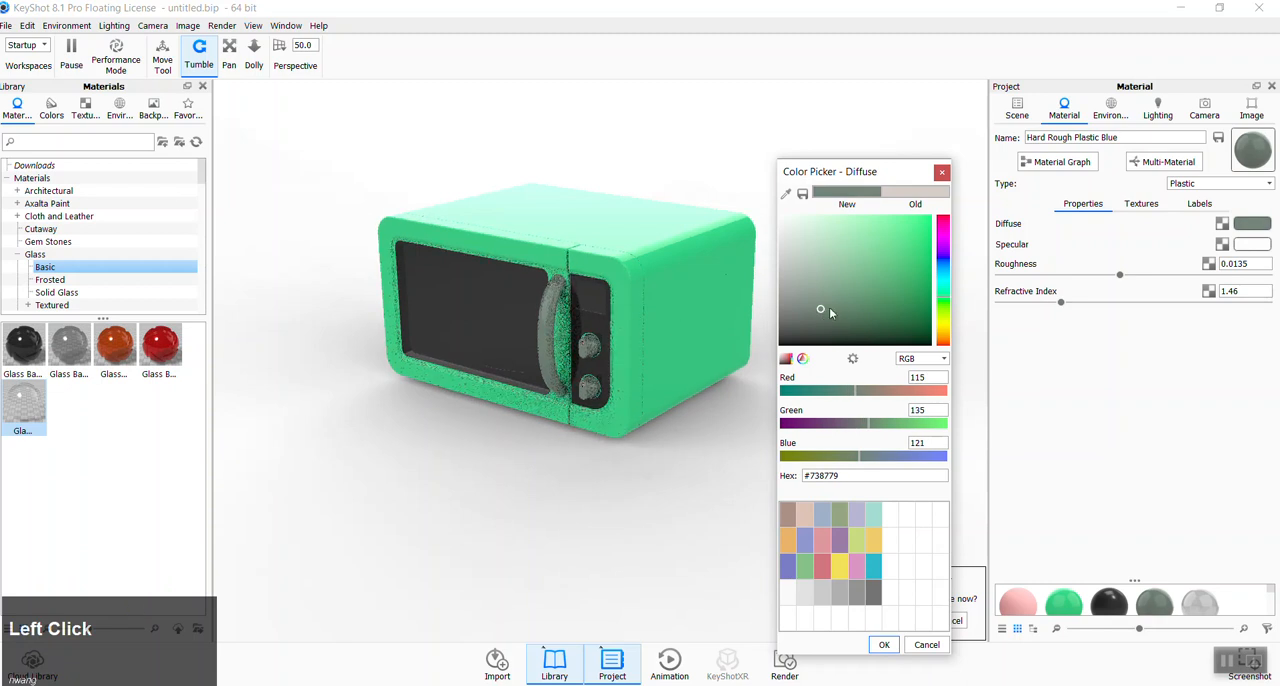
{"action": "mouse_move", "coordinate": [795, 252]}
{"action": "left_mouse_down"}
{"action": "mouse_move", "coordinate": [782, 244]}
{"action": "mouse_move", "coordinate": [788, 256]}
{"action": "left_mouse_up"}
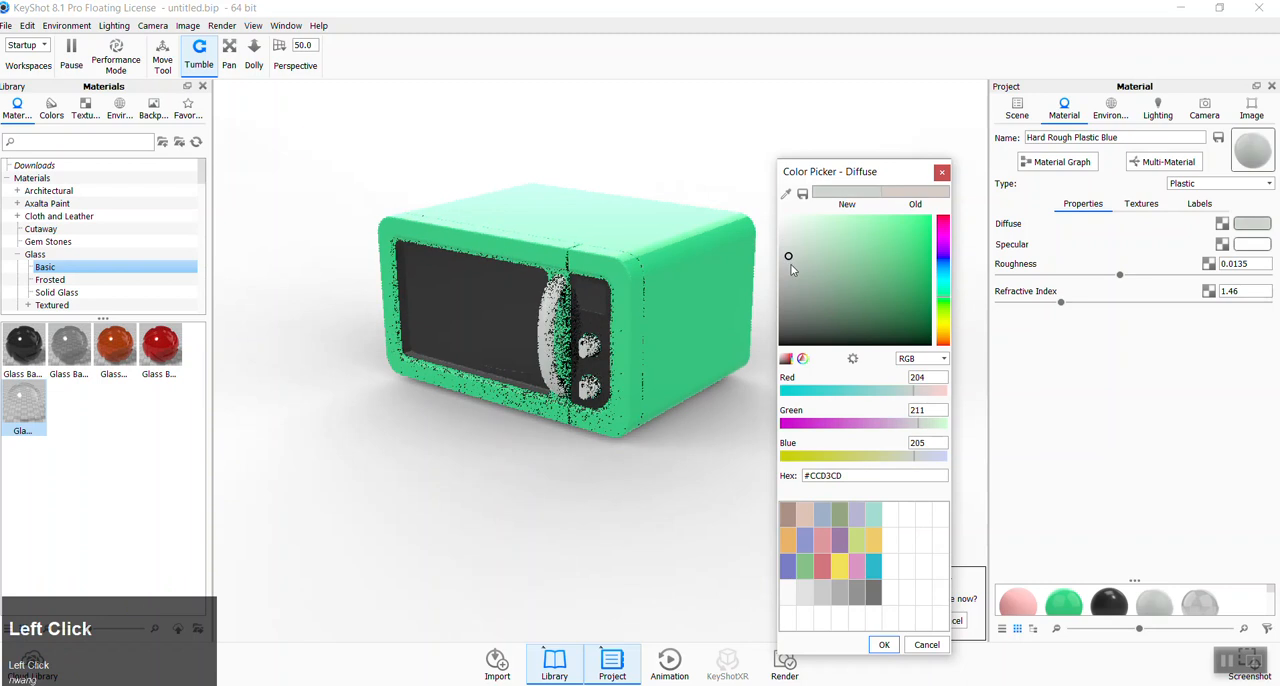
{"action": "left_click", "coordinate": [884, 645]}
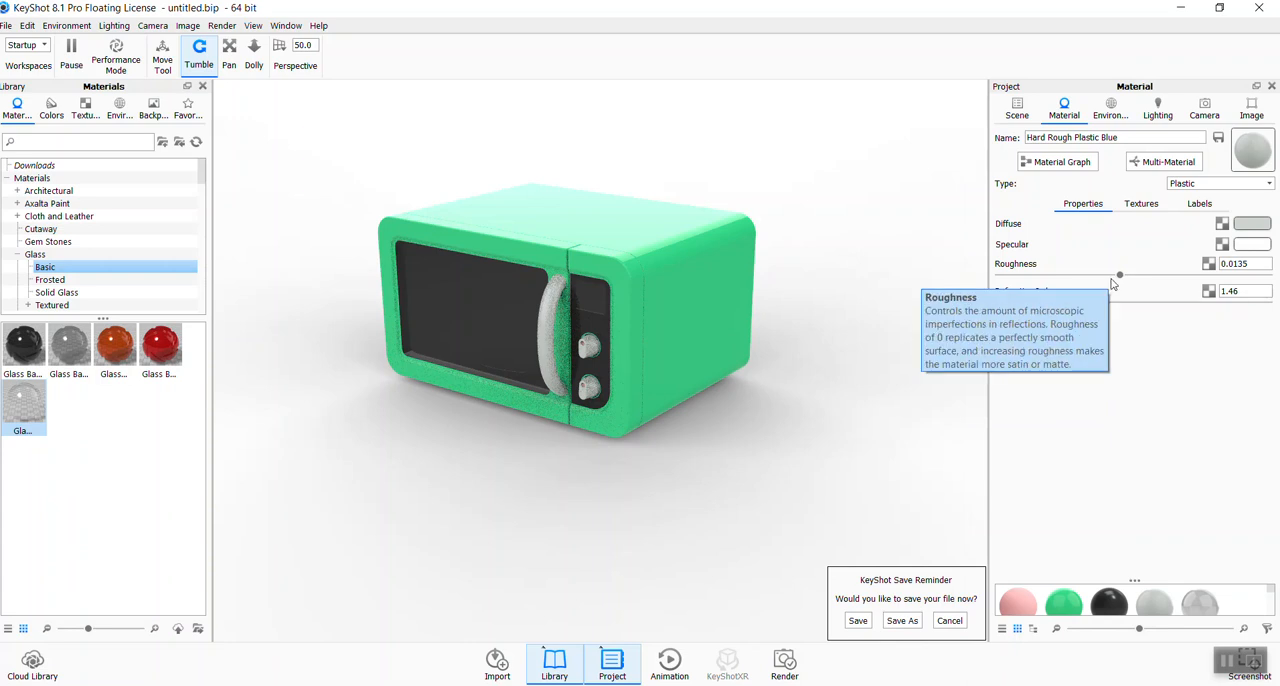
- Review the environment's HDRI background and general settings, and try a contrast adjustment before returning the value to 1
{"action": "left_click", "coordinate": [1110, 108]}
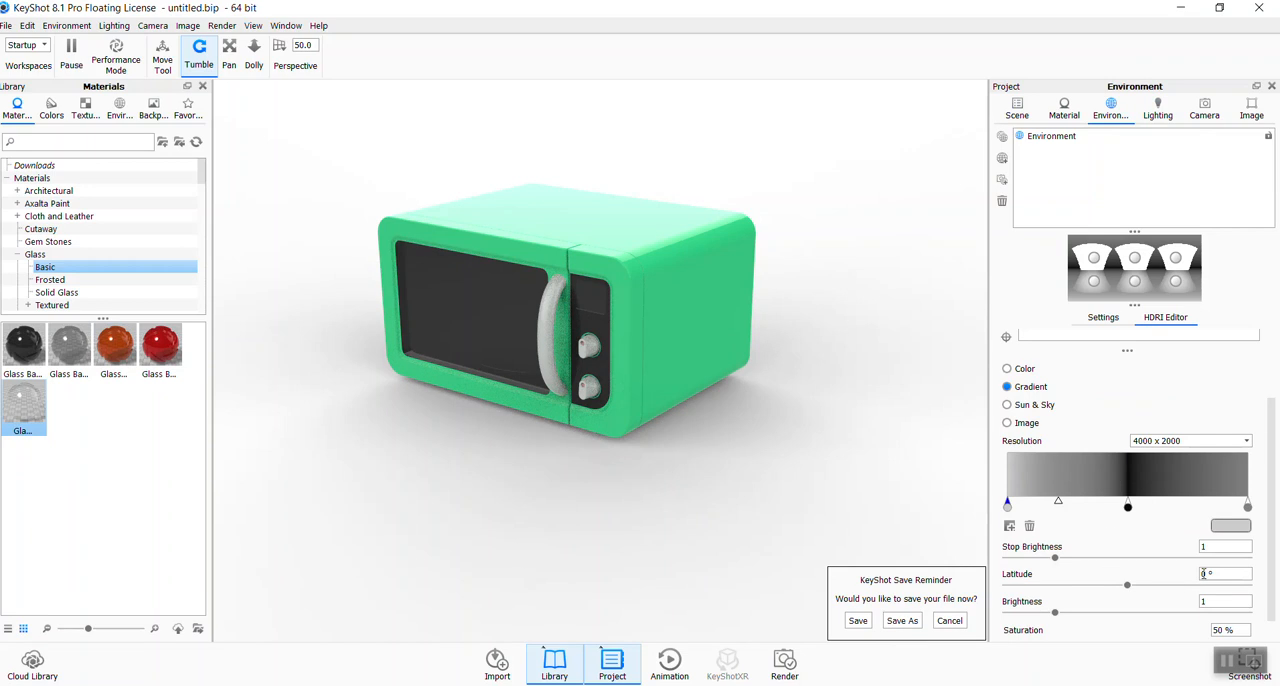
{"action": "left_click", "coordinate": [1050, 138]}
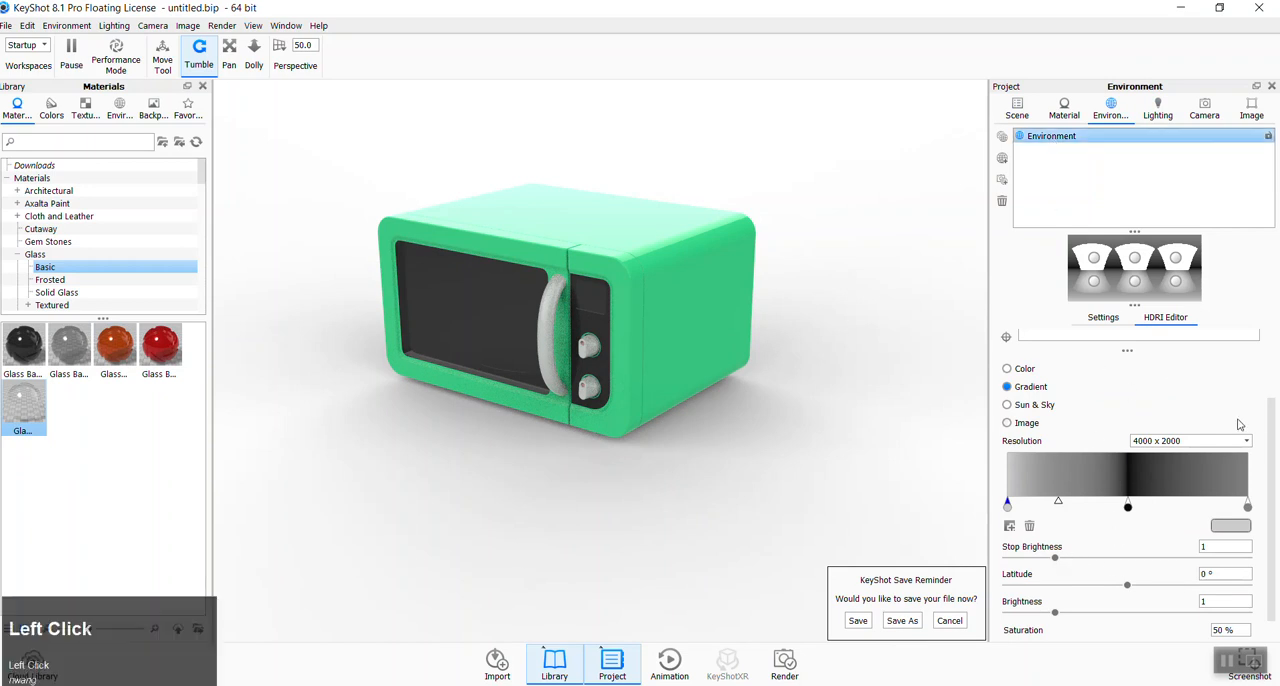
{"action": "scroll", "coordinate": [1238, 430], "scroll_direction": "down", "scroll_amount": 1}
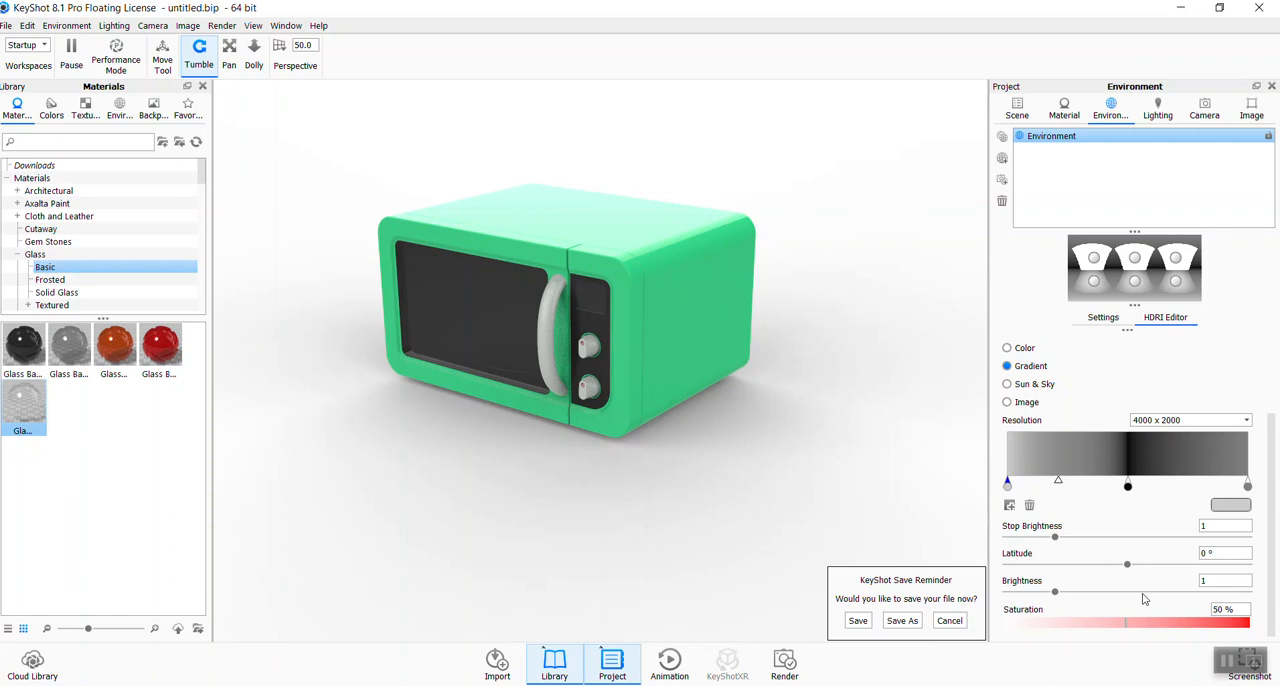
{"action": "left_click_drag", "start_coordinate": [1270, 560], "coordinate": [1130, 509]}
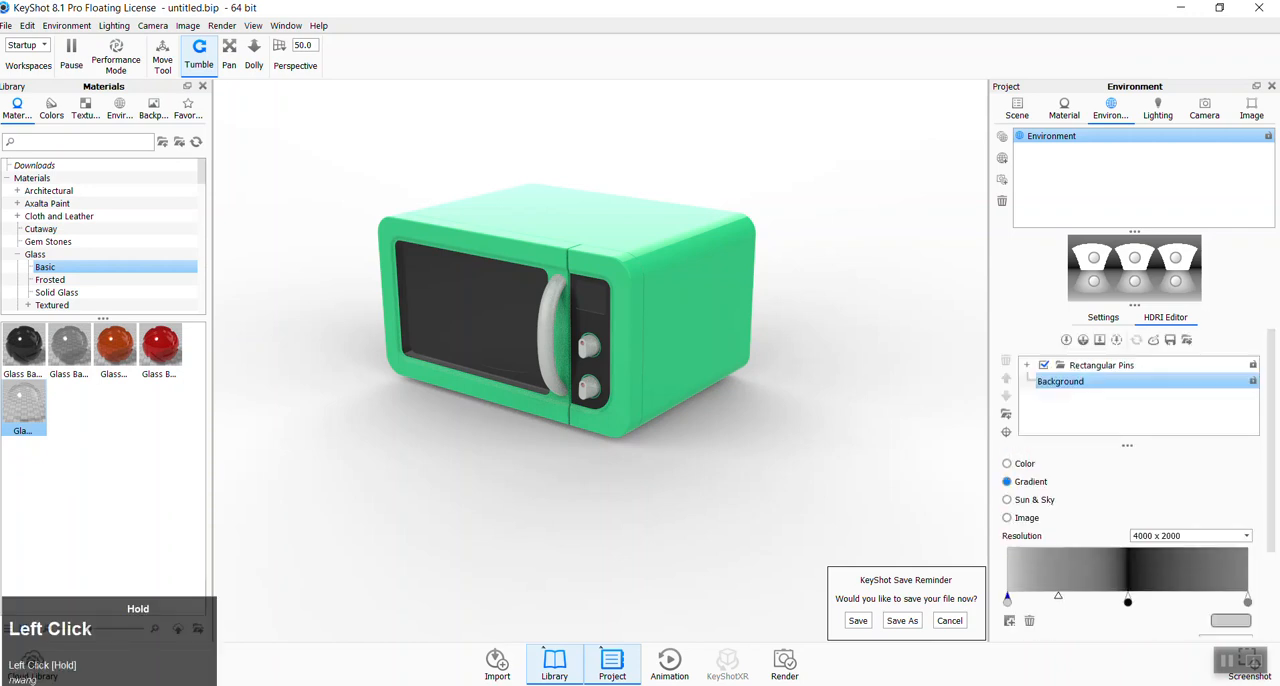
{"action": "left_click", "coordinate": [1112, 318]}
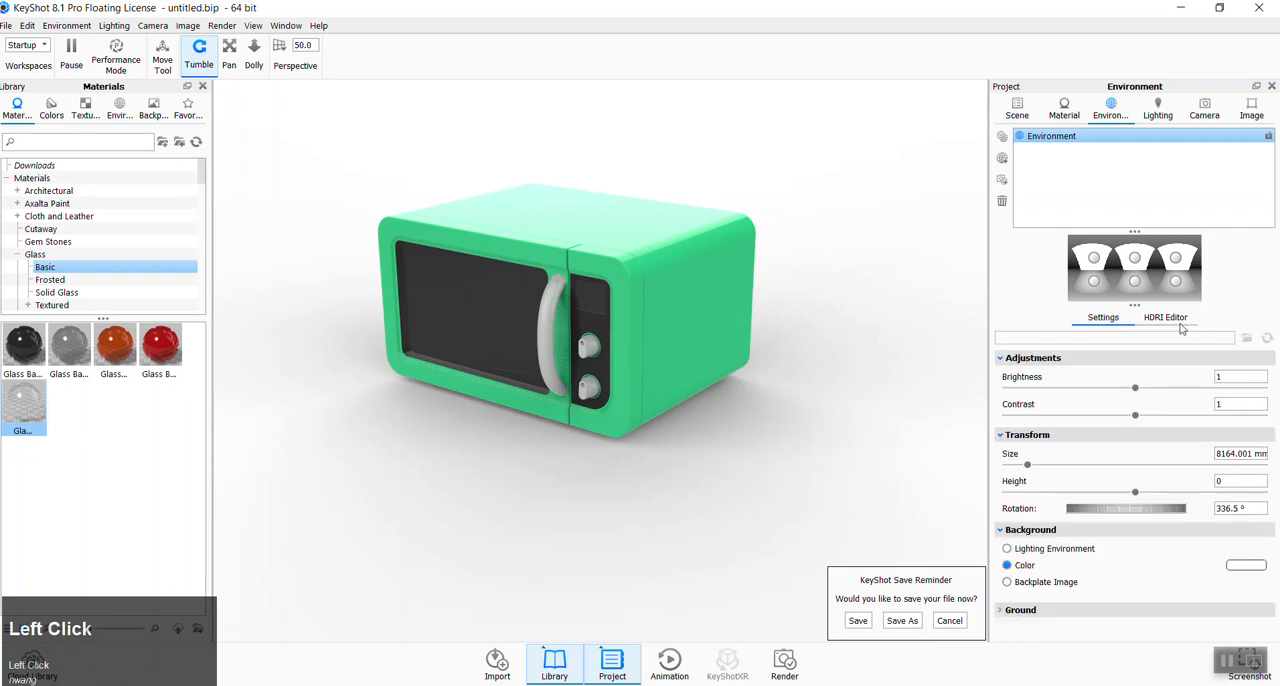
{"action": "mouse_move", "coordinate": [1135, 415]}
{"action": "left_mouse_down"}
{"action": "mouse_move", "coordinate": [1264, 423]}
{"action": "mouse_move", "coordinate": [1157, 403]}
{"action": "left_mouse_up"}
{"action": "key", "text": "Tab"}
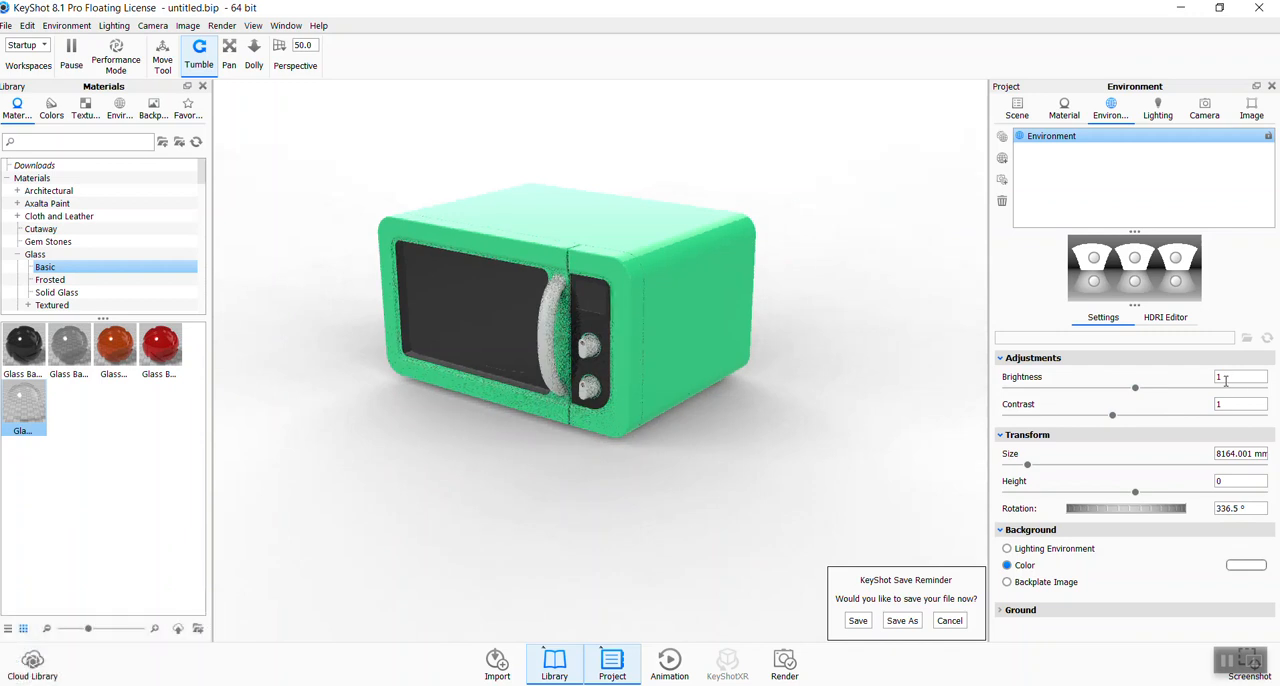
- Compare the scene's ground with Ground Shadows off and Ground Reflections on, and restore both options
{"action": "left_click", "coordinate": [1022, 616]}
{"action": "scroll", "coordinate": [1130, 576], "scroll_direction": "down", "scroll_amount": 3}
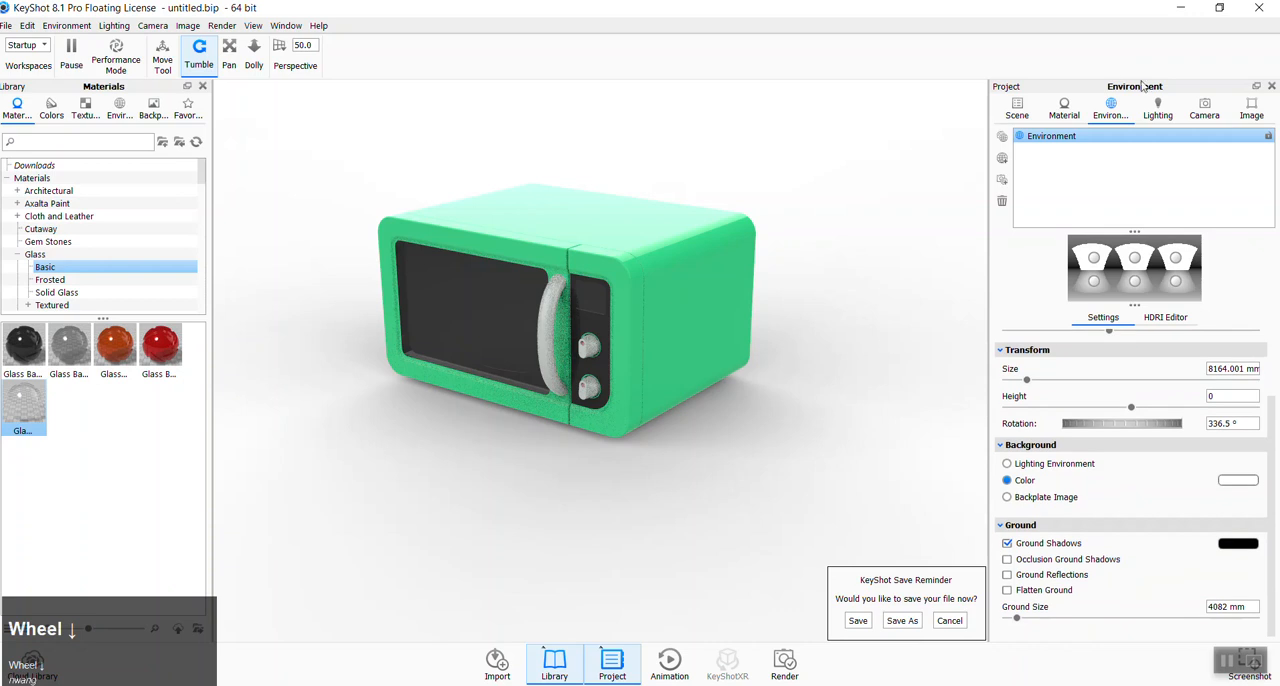
{"action": "left_click", "coordinate": [1008, 543]}
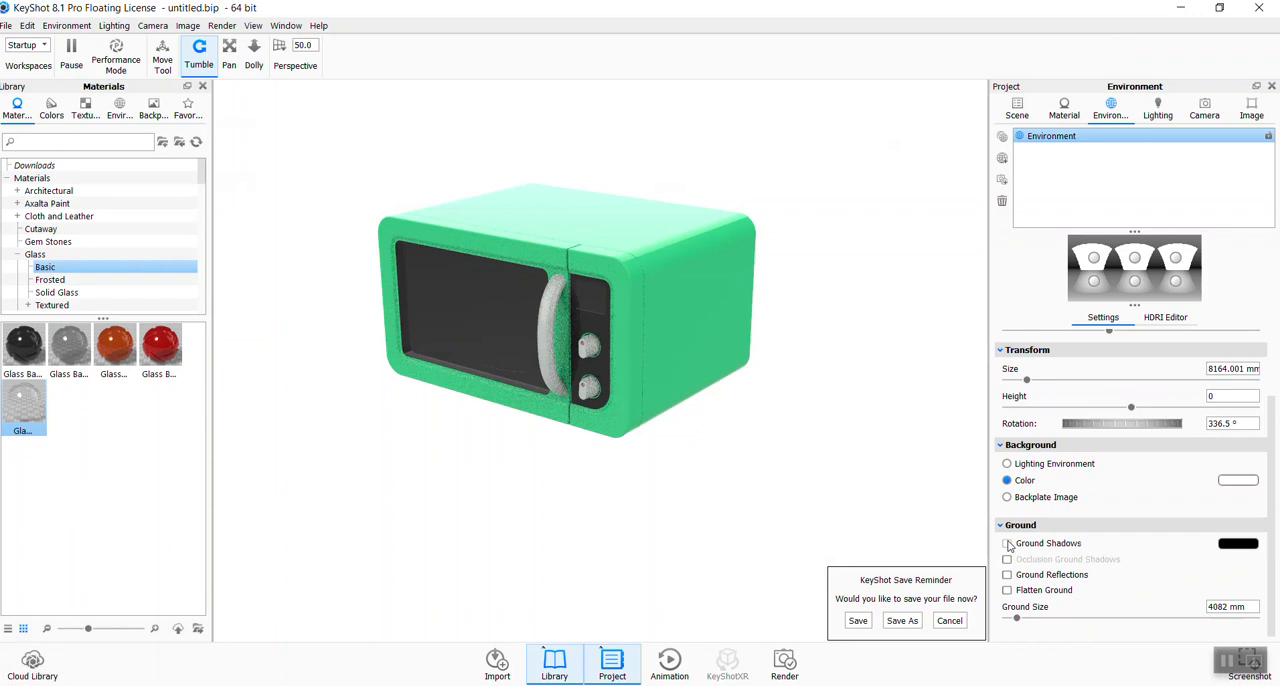
{"action": "left_click", "coordinate": [1008, 543]}
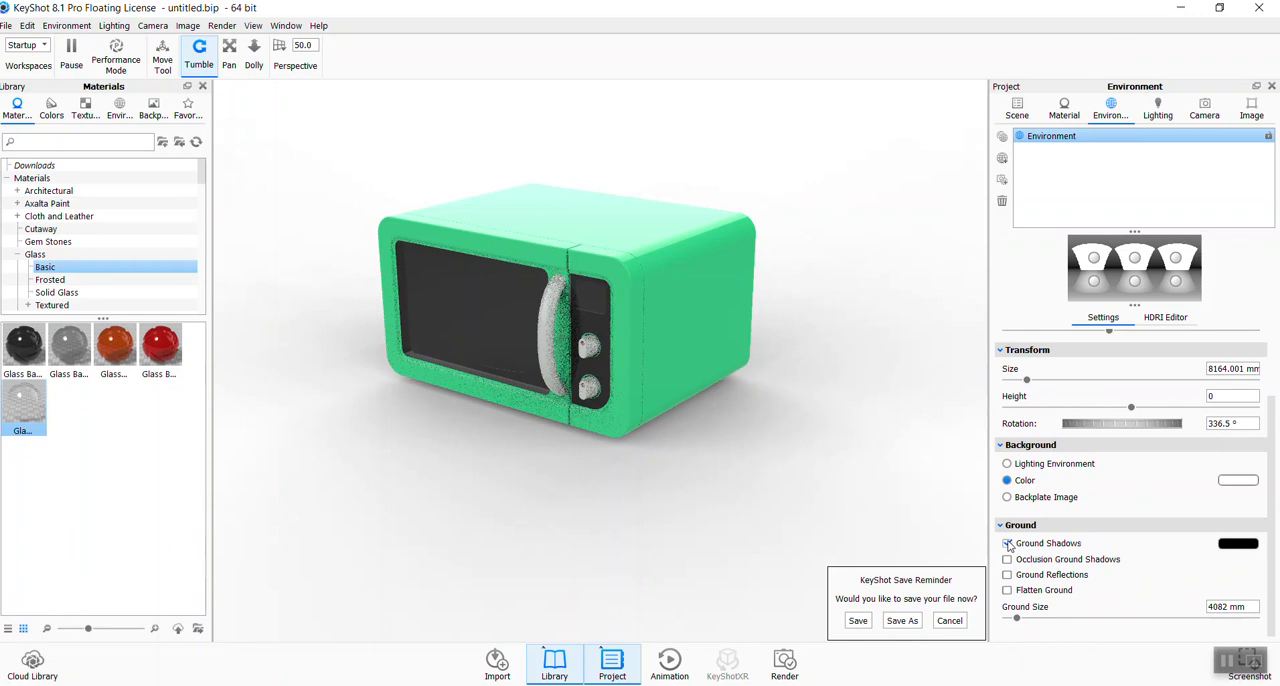
{"action": "left_click", "coordinate": [1007, 575]}
{"action": "left_click", "coordinate": [1007, 575]}
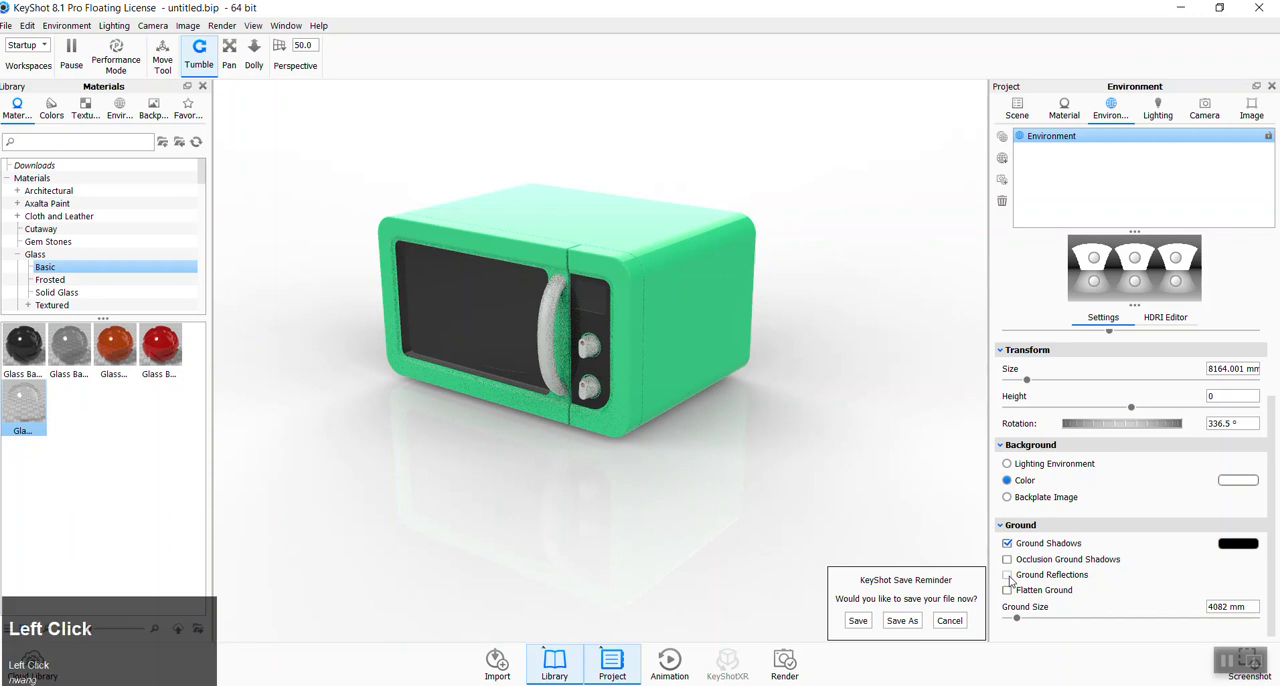
- Compare the microwave's lighting with Self Shadows repeatedly turned off and on, leaving the Basic lighting preset active
{"action": "left_click", "coordinate": [1156, 110]}
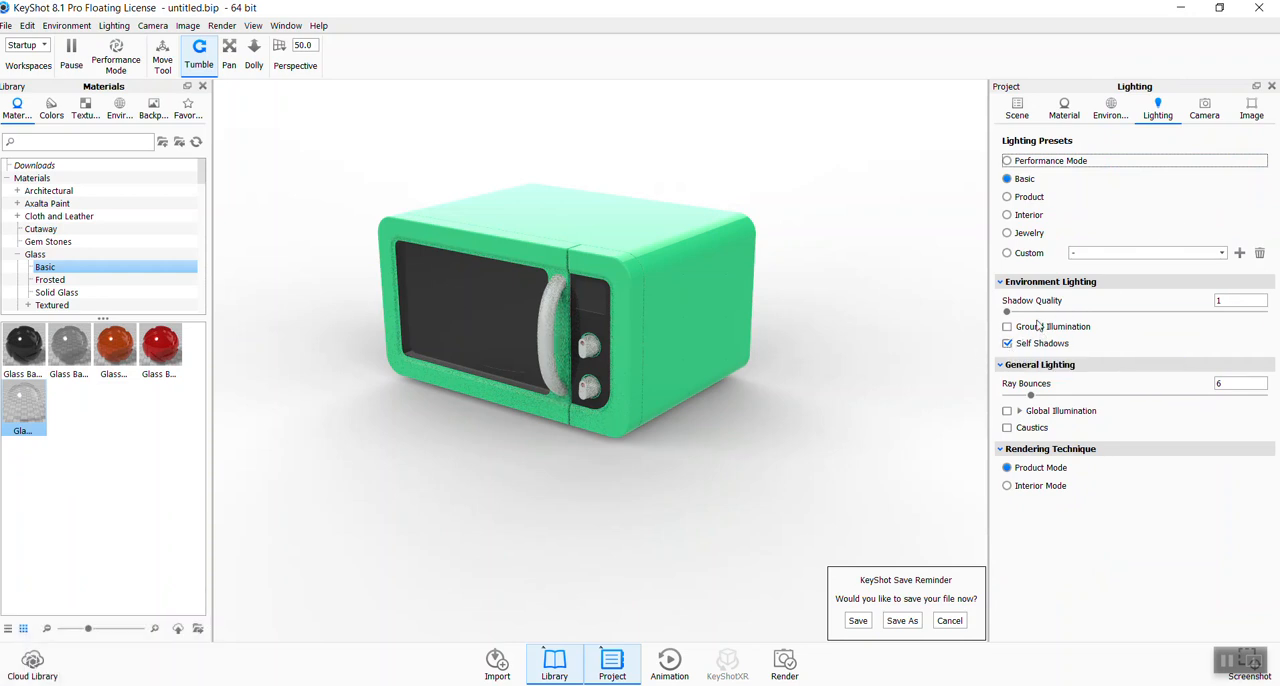
{"action": "left_click", "coordinate": [1012, 344]}
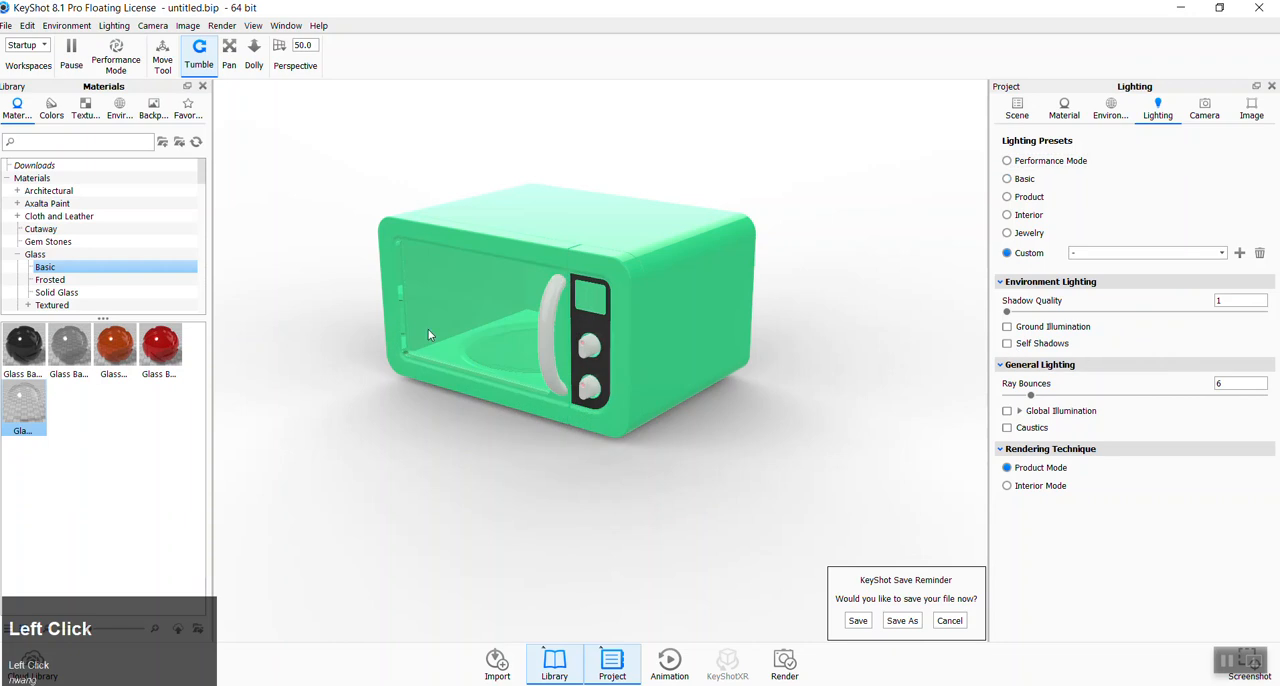
{"action": "left_click", "coordinate": [1008, 344]}
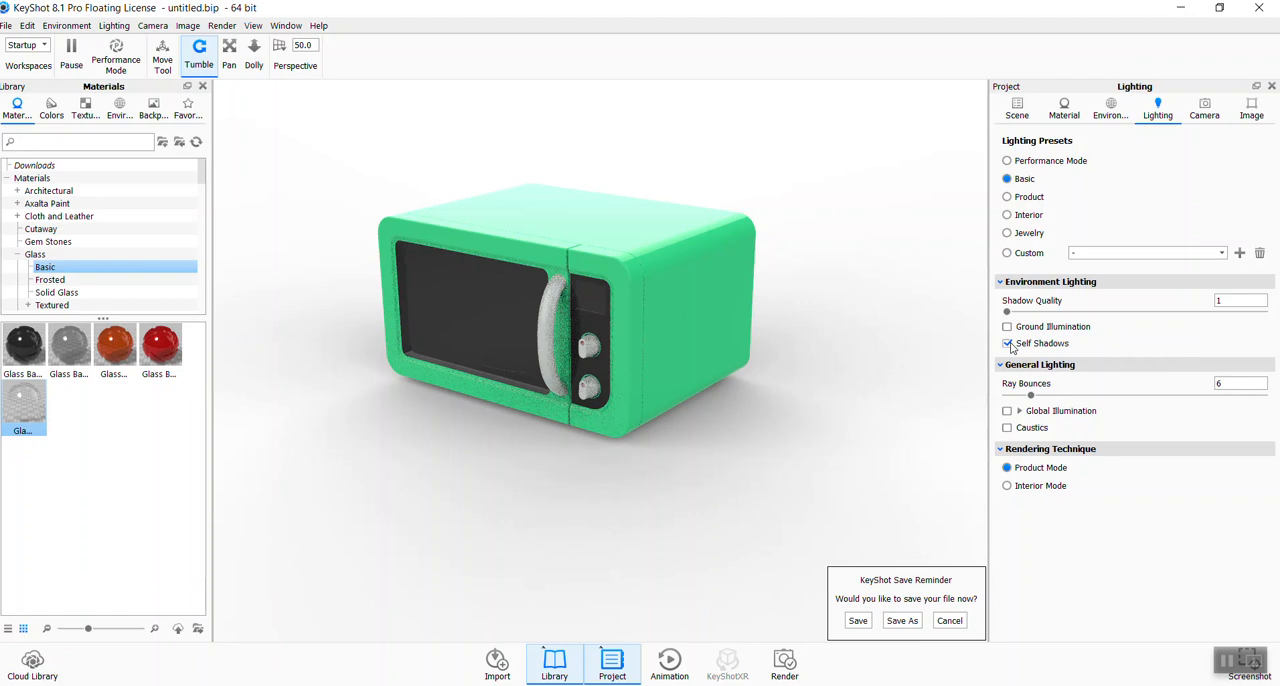
{"action": "left_click", "coordinate": [1008, 344]}
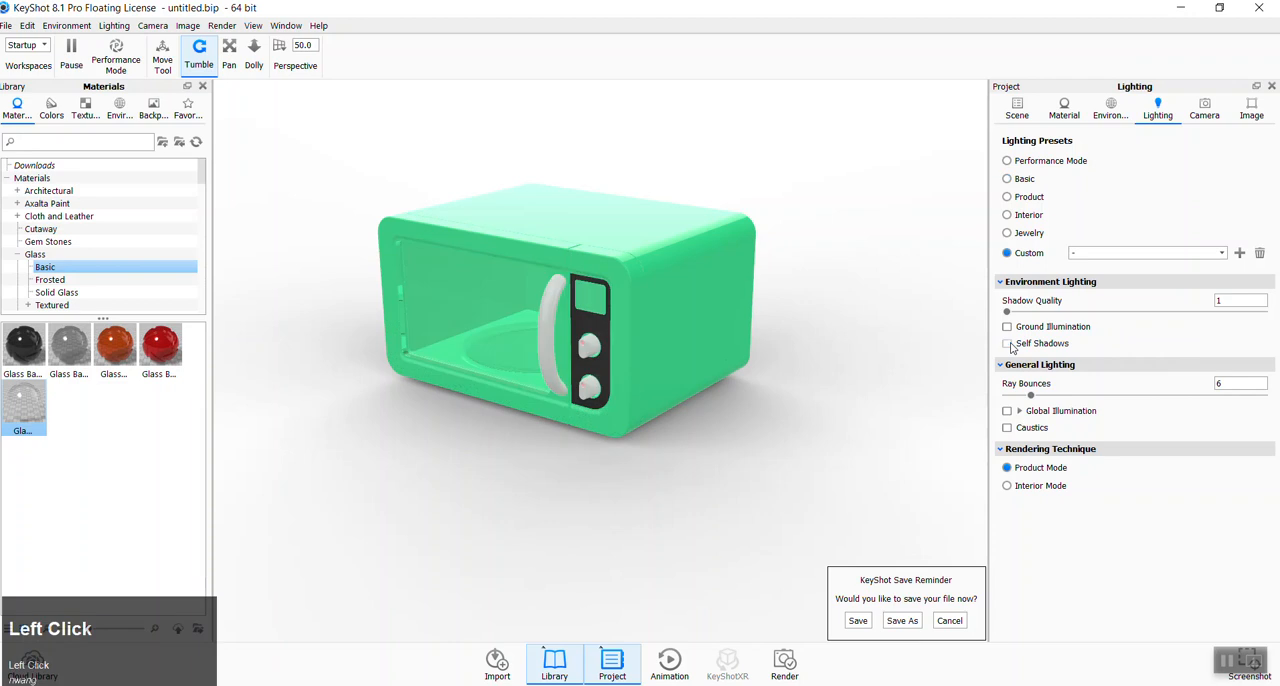
{"action": "left_click", "coordinate": [1008, 344]}
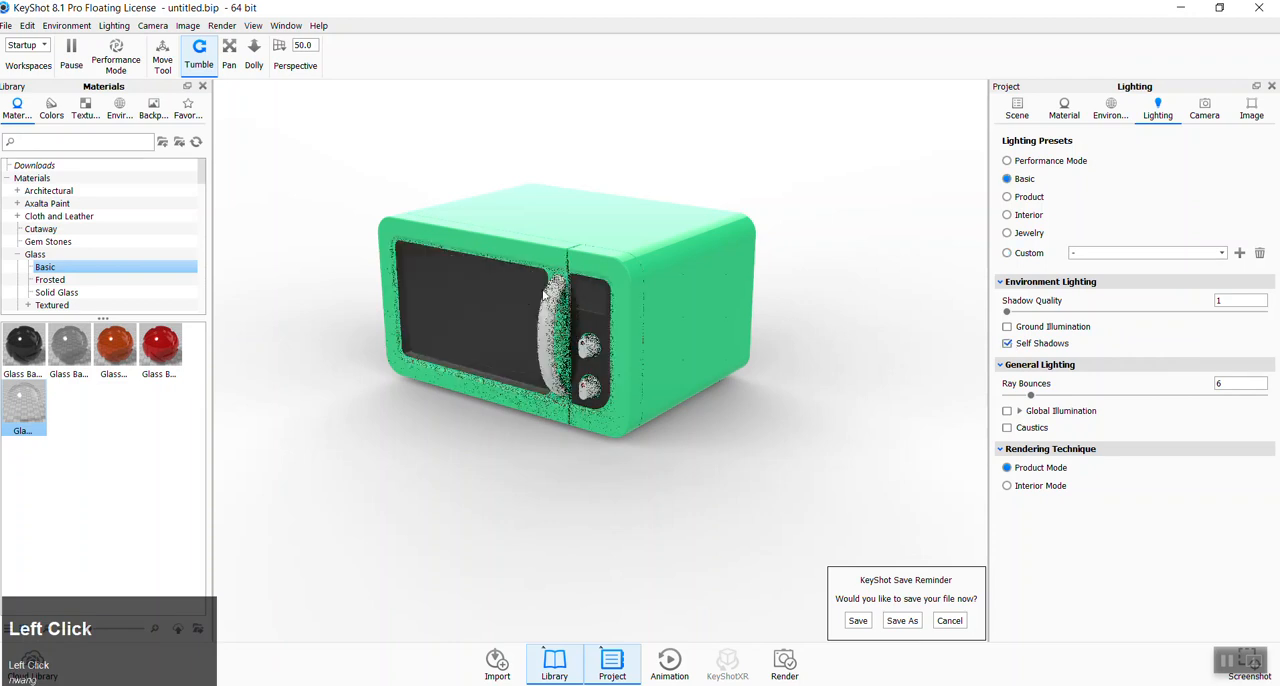
{"action": "left_click", "coordinate": [1008, 344]}
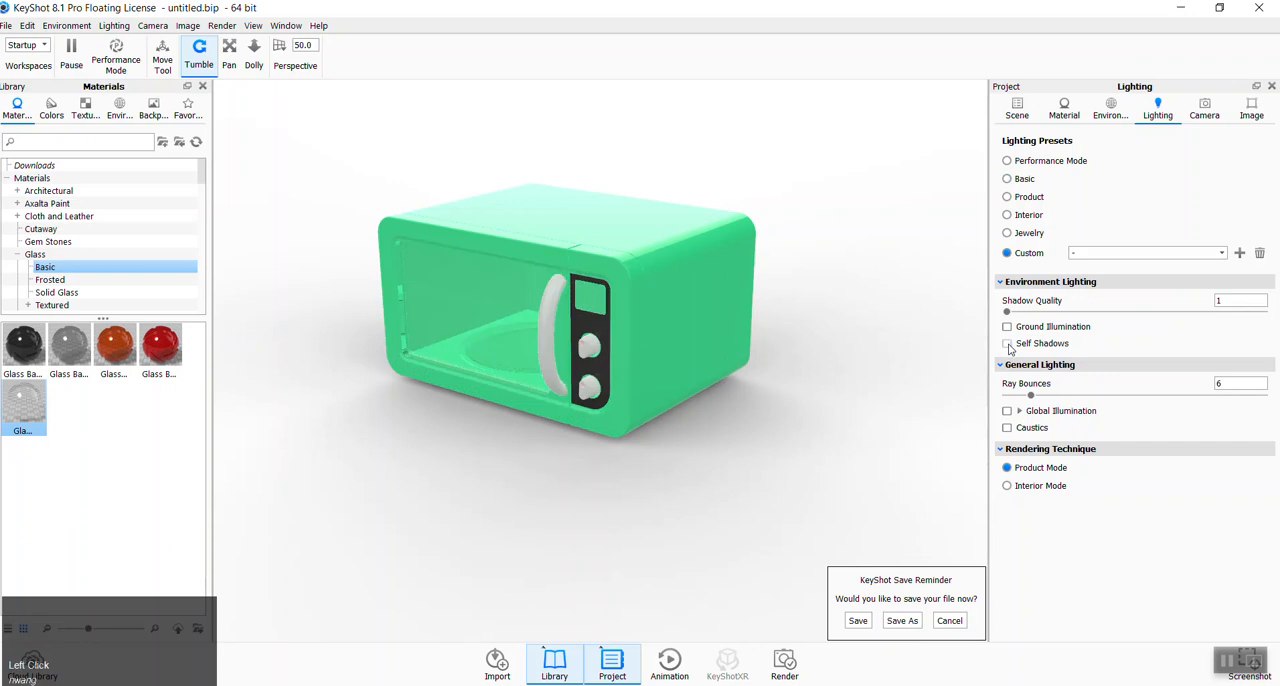
{"action": "left_click", "coordinate": [1009, 346]}
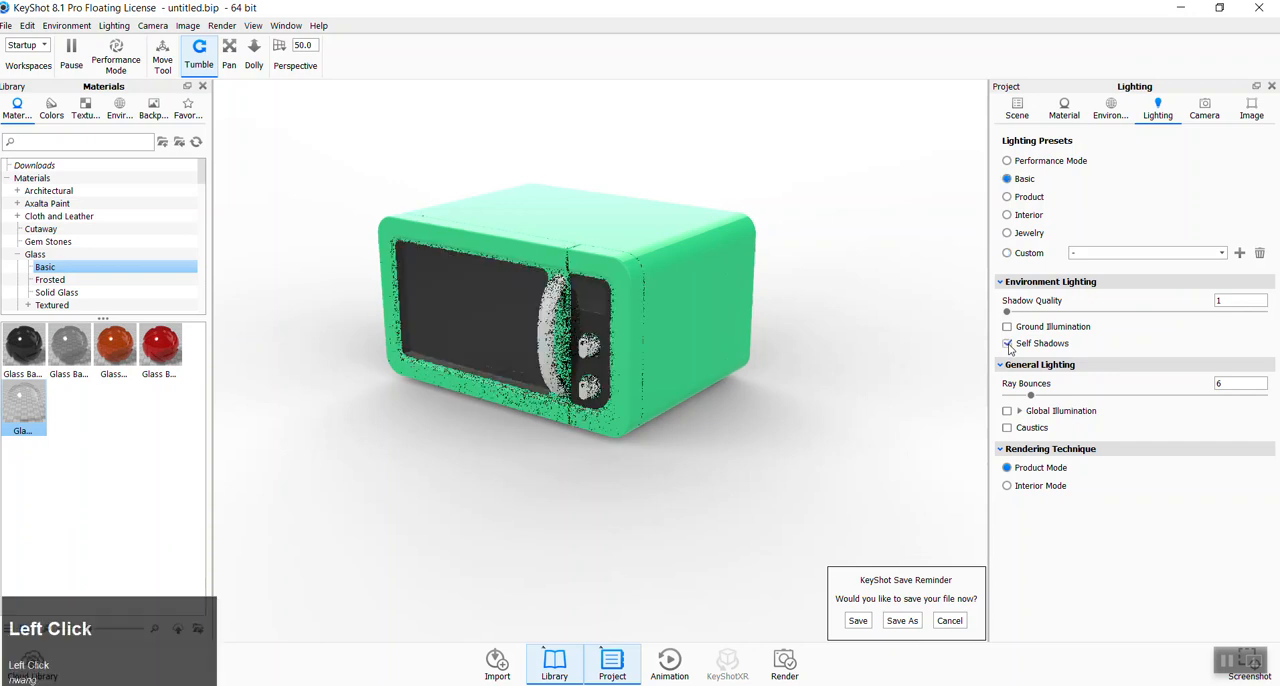
{"action": "left_click", "coordinate": [1009, 346]}
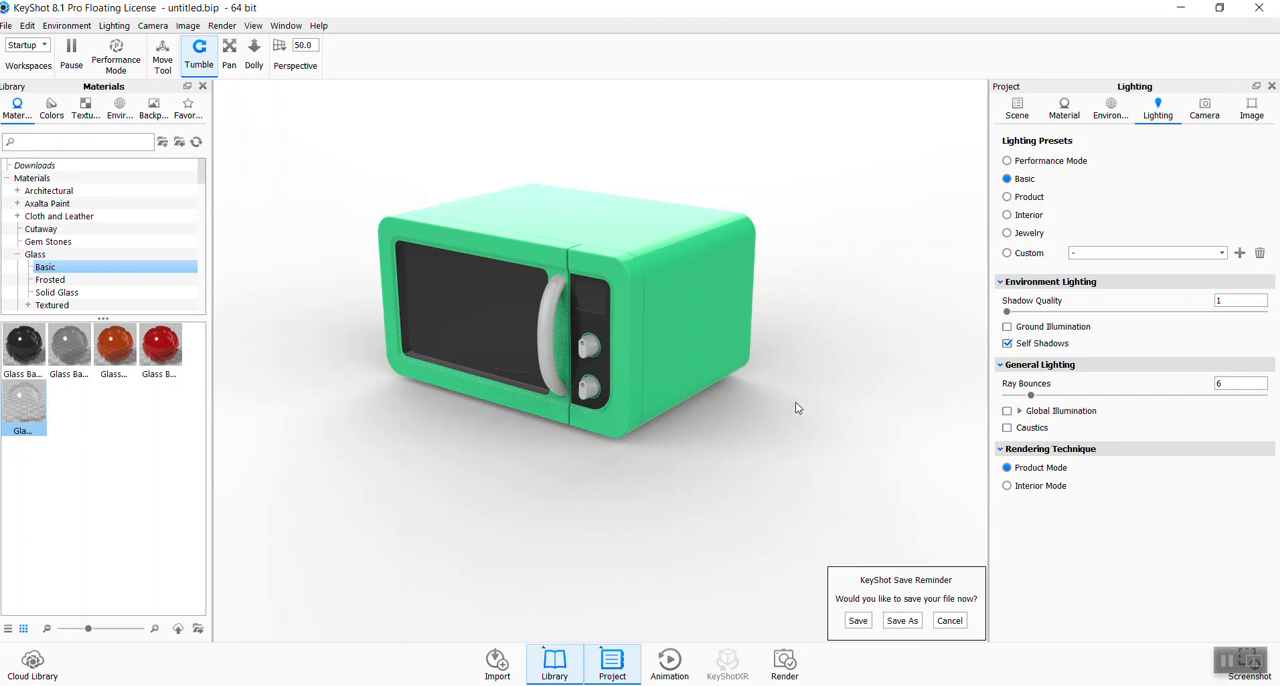
- Rotate the lighting environment around the microwave and set the green casing material's roughness to 0.11
{"action": "mouse_move", "coordinate": [806, 532]}
{"action": "left_mouse_down", "text": "ctrl"}
{"action": "mouse_move", "coordinate": [690, 533]}
{"action": "mouse_move", "coordinate": [766, 526]}
{"action": "mouse_move", "coordinate": [531, 470]}
{"action": "mouse_move", "coordinate": [561, 464]}
{"action": "mouse_move", "coordinate": [628, 480]}
{"action": "mouse_move", "coordinate": [548, 503]}
{"action": "mouse_move", "coordinate": [608, 200]}
{"action": "mouse_move", "coordinate": [748, 408]}
{"action": "mouse_move", "coordinate": [783, 494]}
{"action": "mouse_move", "coordinate": [649, 483]}
{"action": "mouse_move", "coordinate": [680, 480]}
{"action": "mouse_move", "coordinate": [668, 494]}
{"action": "mouse_move", "coordinate": [709, 503]}
{"action": "mouse_move", "coordinate": [677, 514]}
{"action": "mouse_move", "coordinate": [737, 523]}
{"action": "mouse_move", "coordinate": [694, 523]}
{"action": "mouse_move", "coordinate": [744, 522]}
{"action": "mouse_move", "coordinate": [627, 525]}
{"action": "mouse_move", "coordinate": [666, 523]}
{"action": "left_mouse_up", "text": "ctrl"}
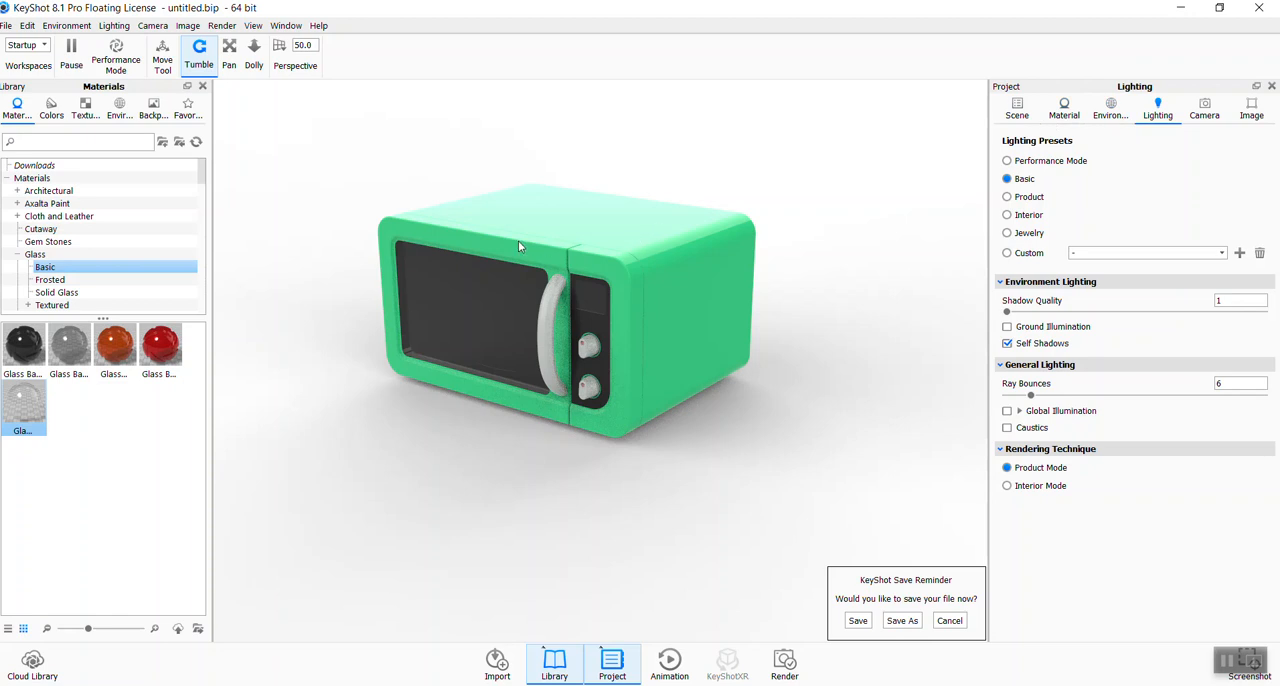
{"action": "left_click", "coordinate": [653, 242]}
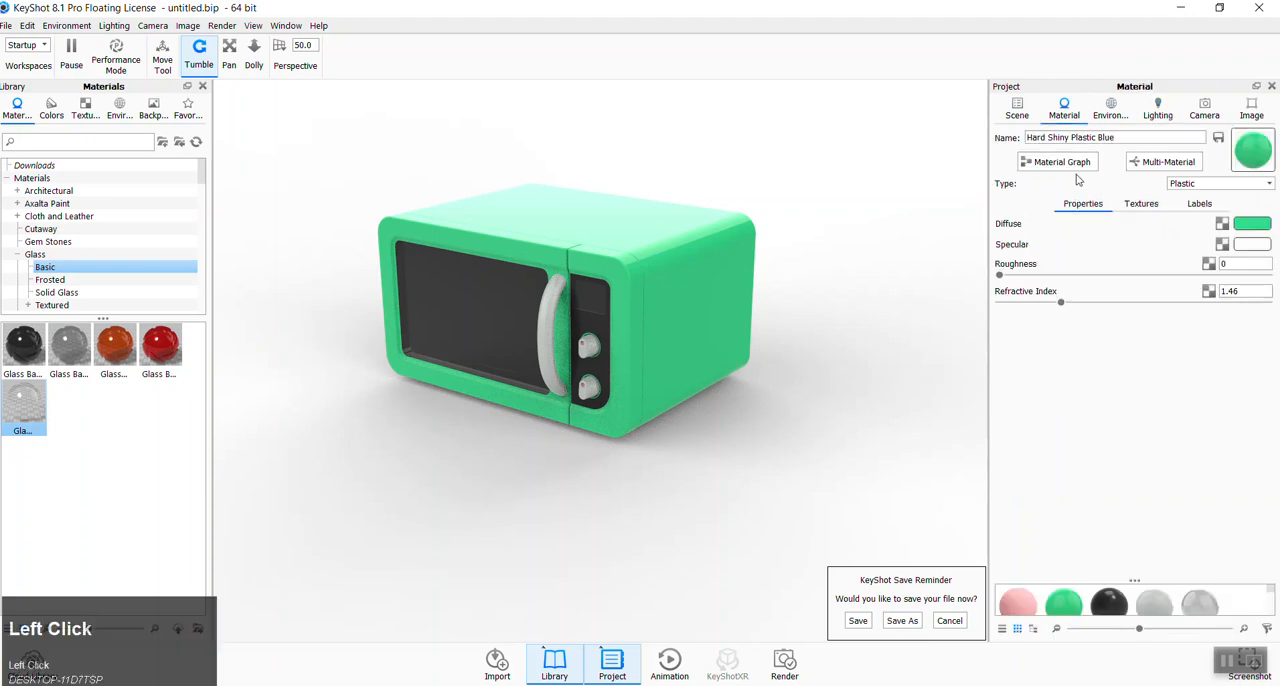
{"action": "left_click_drag", "start_coordinate": [1002, 278], "coordinate": [1120, 285]}
{"action": "left_click_drag", "start_coordinate": [1267, 276], "coordinate": [1097, 298]}
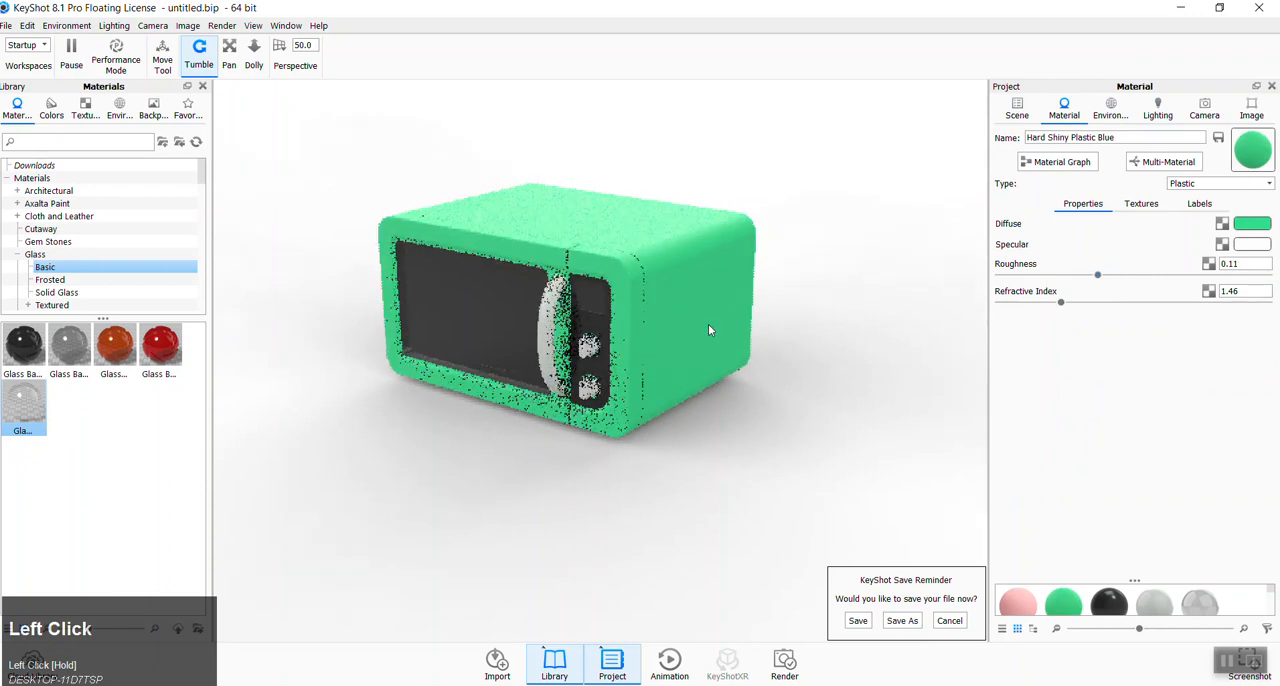
- Lower the roughness of the light grey plastic on the microwave's door handle to 0.00912
{"action": "left_click", "coordinate": [547, 302]}
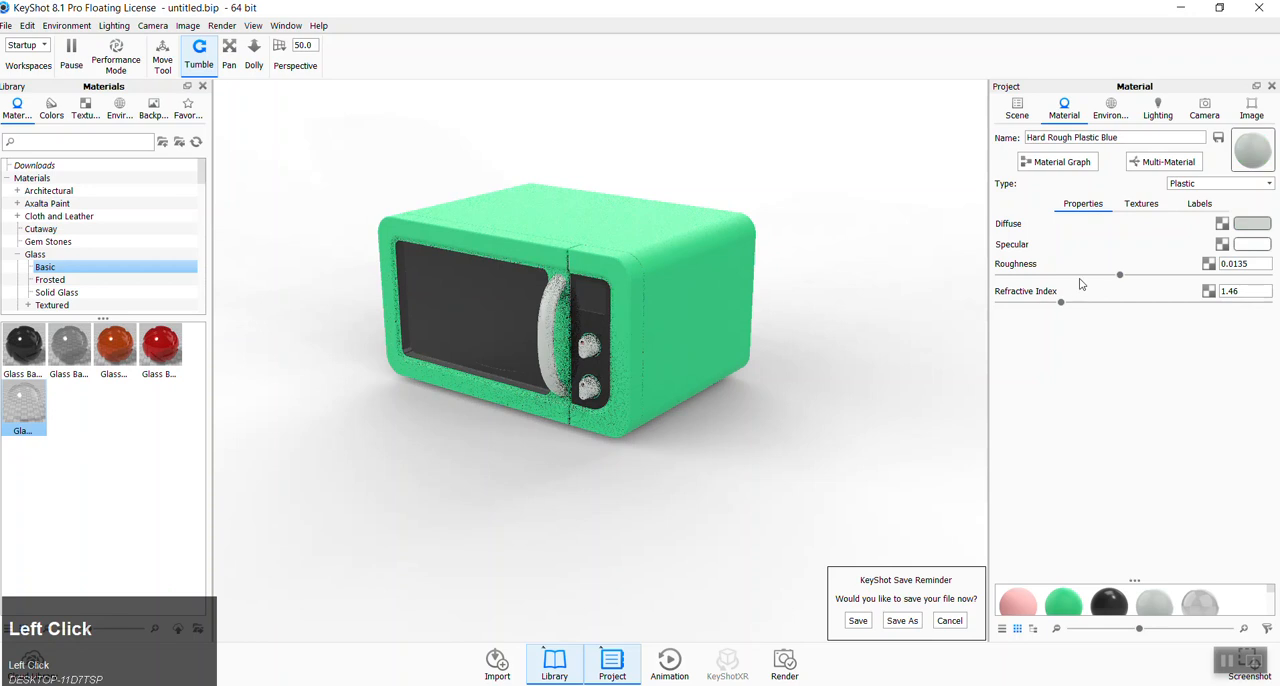
{"action": "left_click_drag", "start_coordinate": [1128, 282], "coordinate": [1083, 286]}
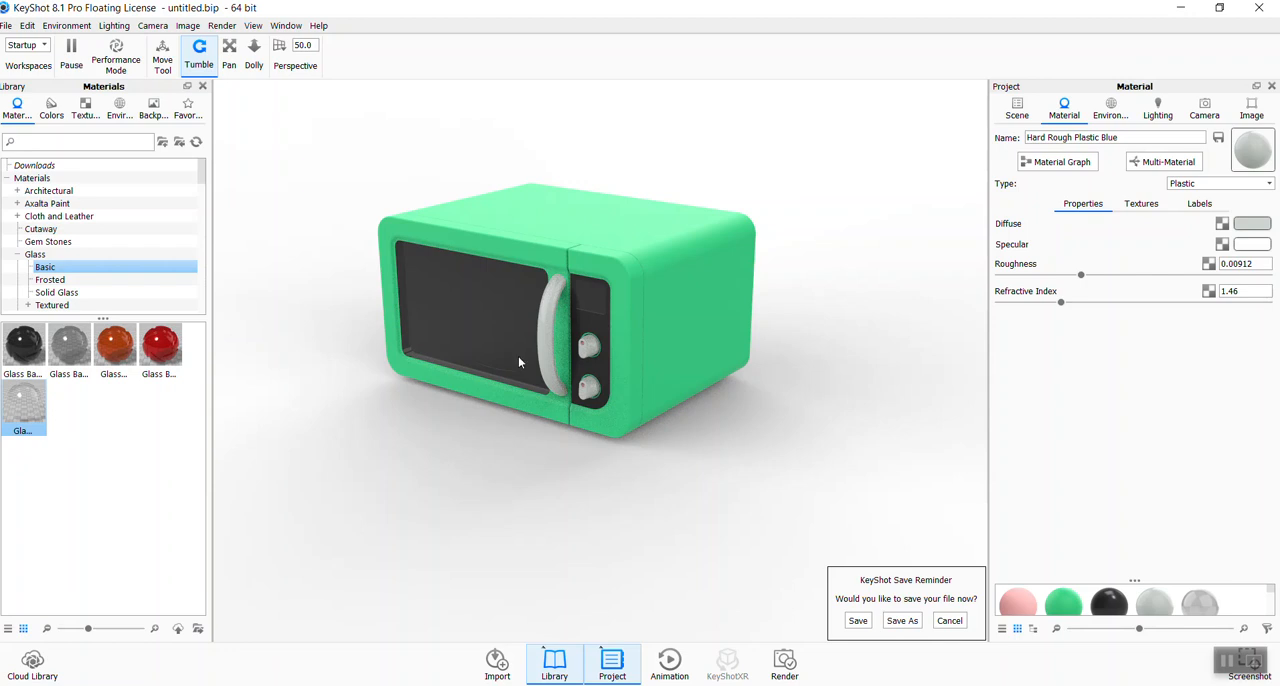
- Frame the microwave in a closer three-quarter view and save it as a new camera named "hero shot"
{"action": "left_click", "coordinate": [717, 520]}
{"action": "left_click_drag", "start_coordinate": [717, 520], "coordinate": [743, 471]}
{"action": "scroll", "coordinate": [718, 315], "scroll_direction": "down", "scroll_amount": 2}
{"action": "left_click_drag", "start_coordinate": [633, 458], "coordinate": [627, 485]}
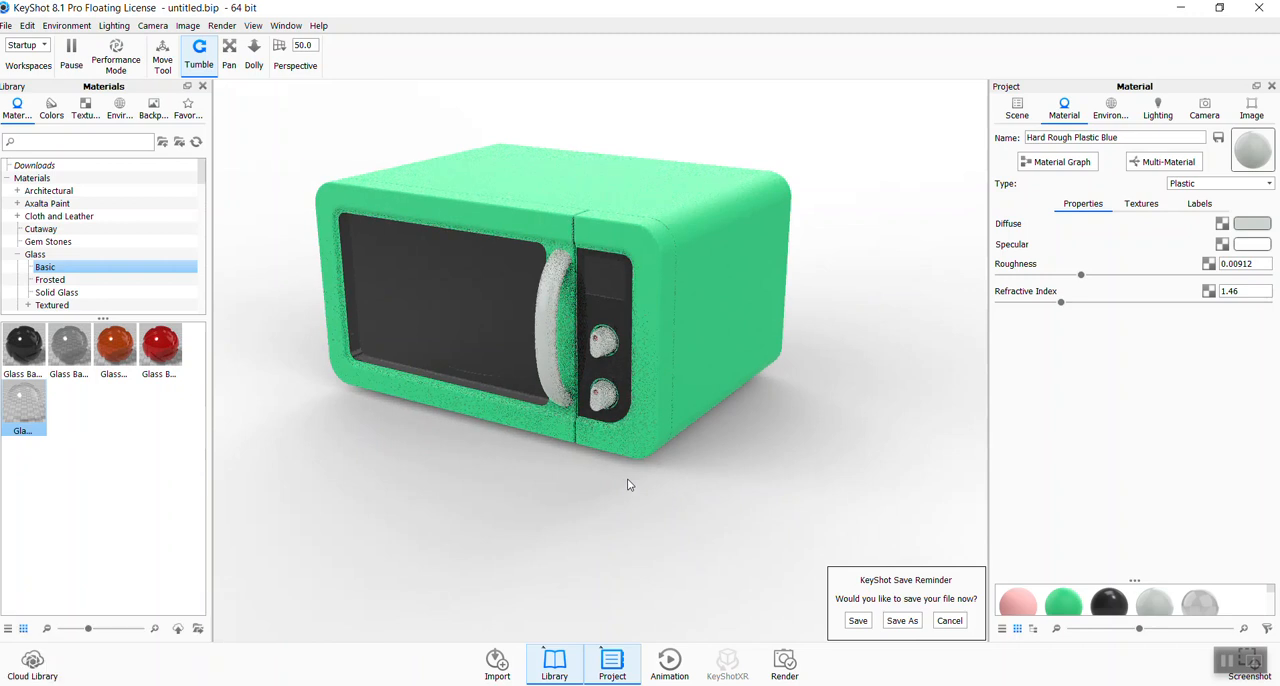
{"action": "left_click", "coordinate": [1205, 110]}
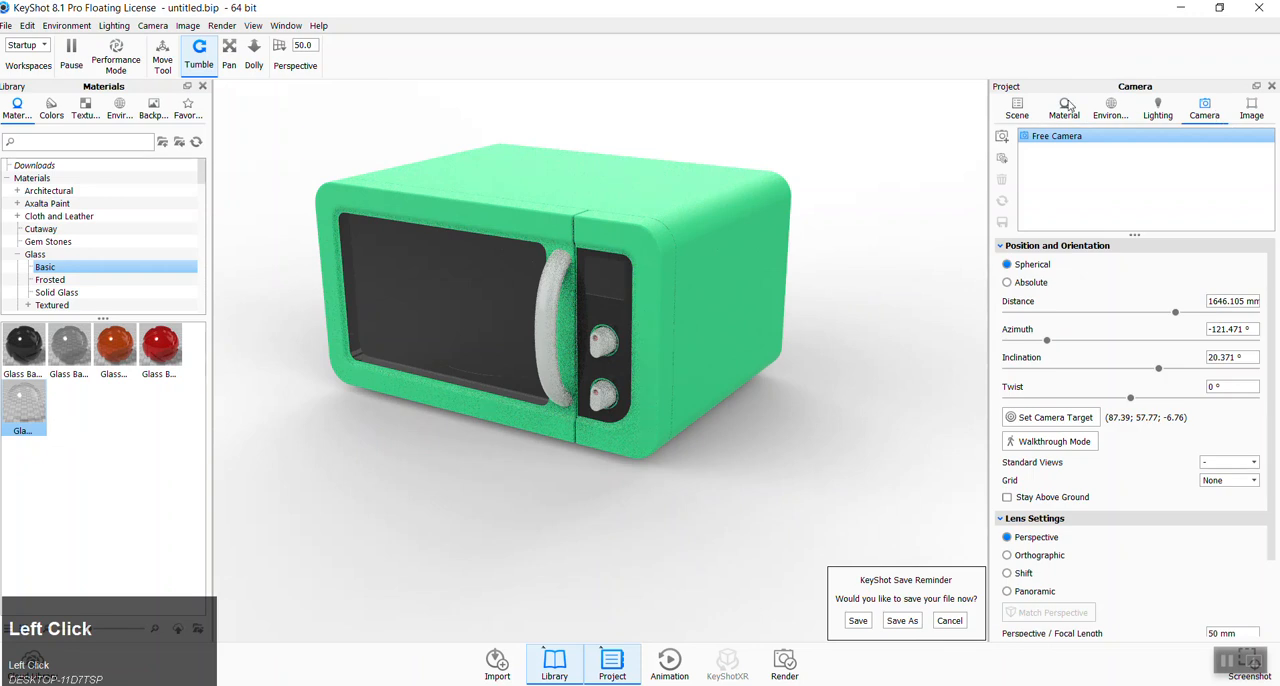
{"action": "left_click", "coordinate": [1004, 142]}
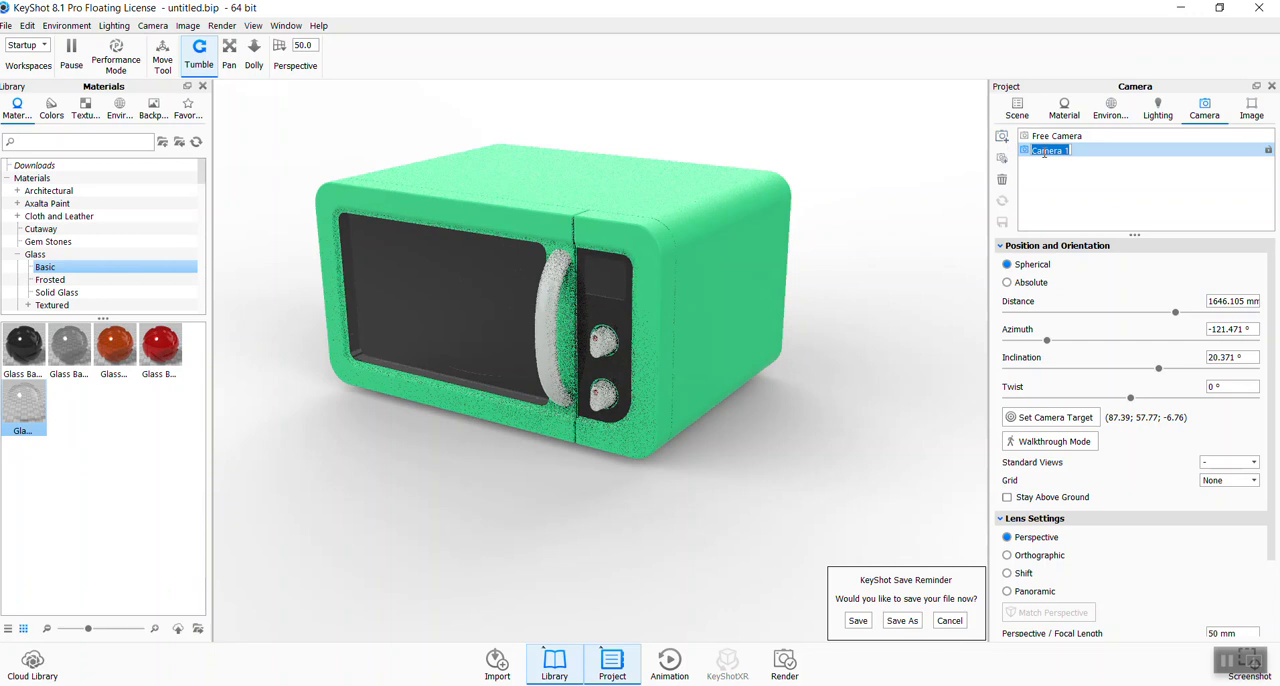
{"action": "type", "text": "hero shot"}
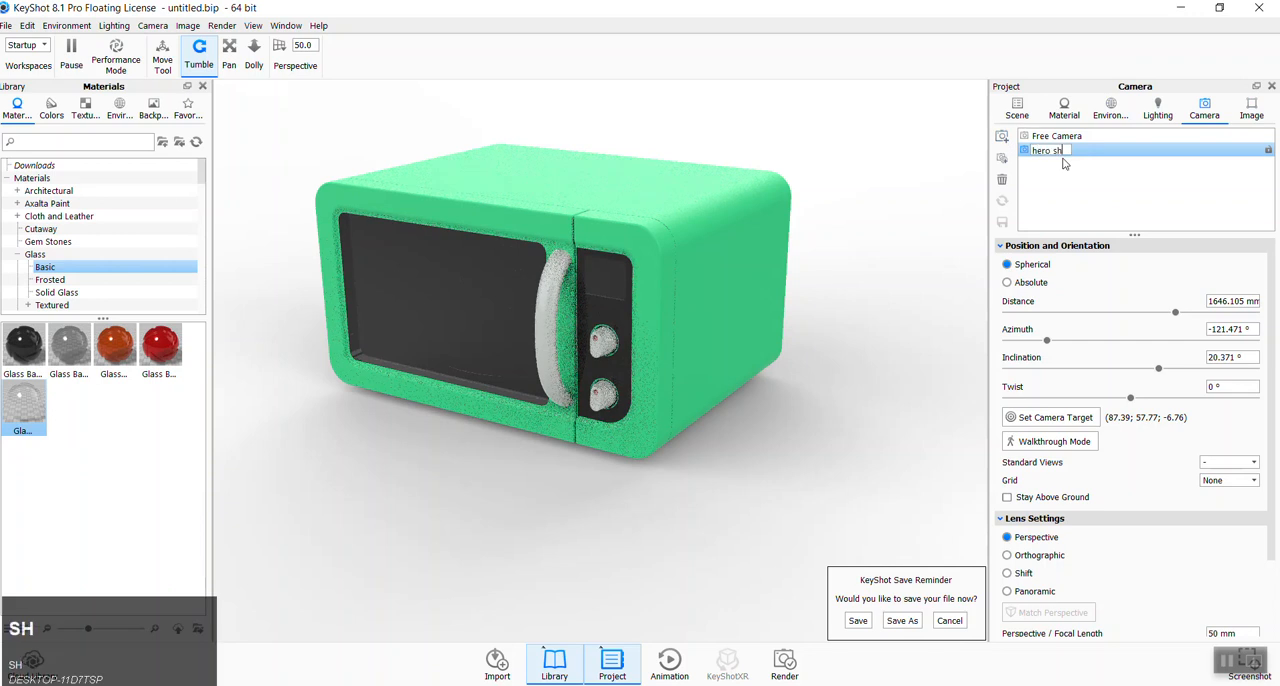
{"action": "left_click", "coordinate": [1079, 196]}
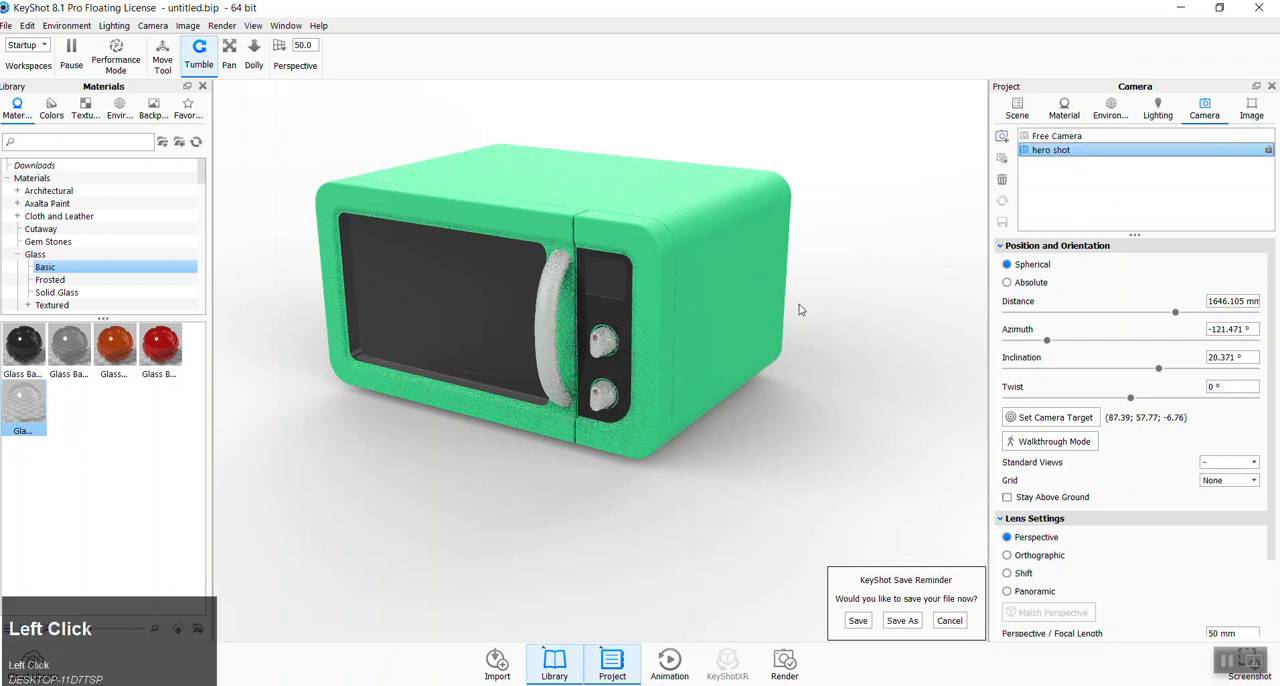
- Orbit to a nearly straight-on view of the microwave's door side and save it as a new camera named "front"
{"action": "scroll", "coordinate": [488, 495], "scroll_direction": "up", "scroll_amount": 1}
{"action": "left_click_drag", "start_coordinate": [488, 495], "coordinate": [626, 397]}
{"action": "scroll", "coordinate": [490, 285], "scroll_direction": "up", "scroll_amount": 3}
{"action": "middle_click_drag", "start_coordinate": [490, 285], "coordinate": [560, 356]}
{"action": "left_click_drag", "start_coordinate": [594, 512], "coordinate": [579, 517]}
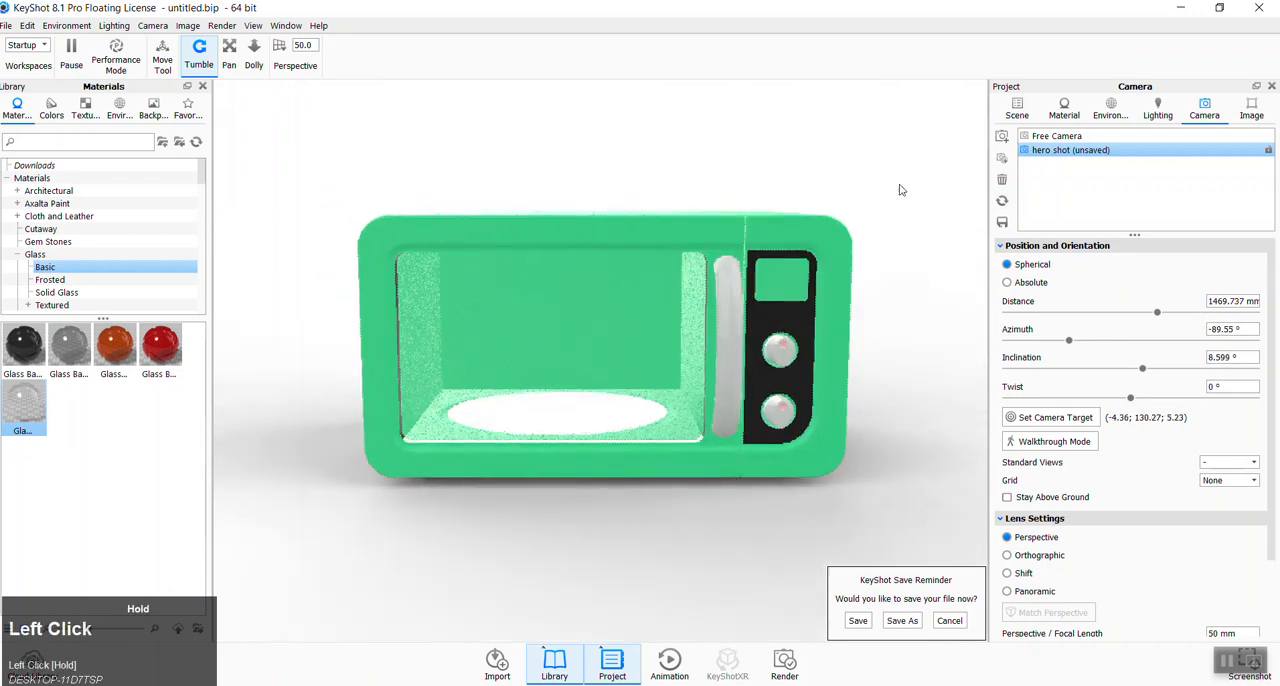
{"action": "left_click", "coordinate": [1006, 136]}
{"action": "type", "text": "front"}
{"action": "left_click", "coordinate": [900, 207]}
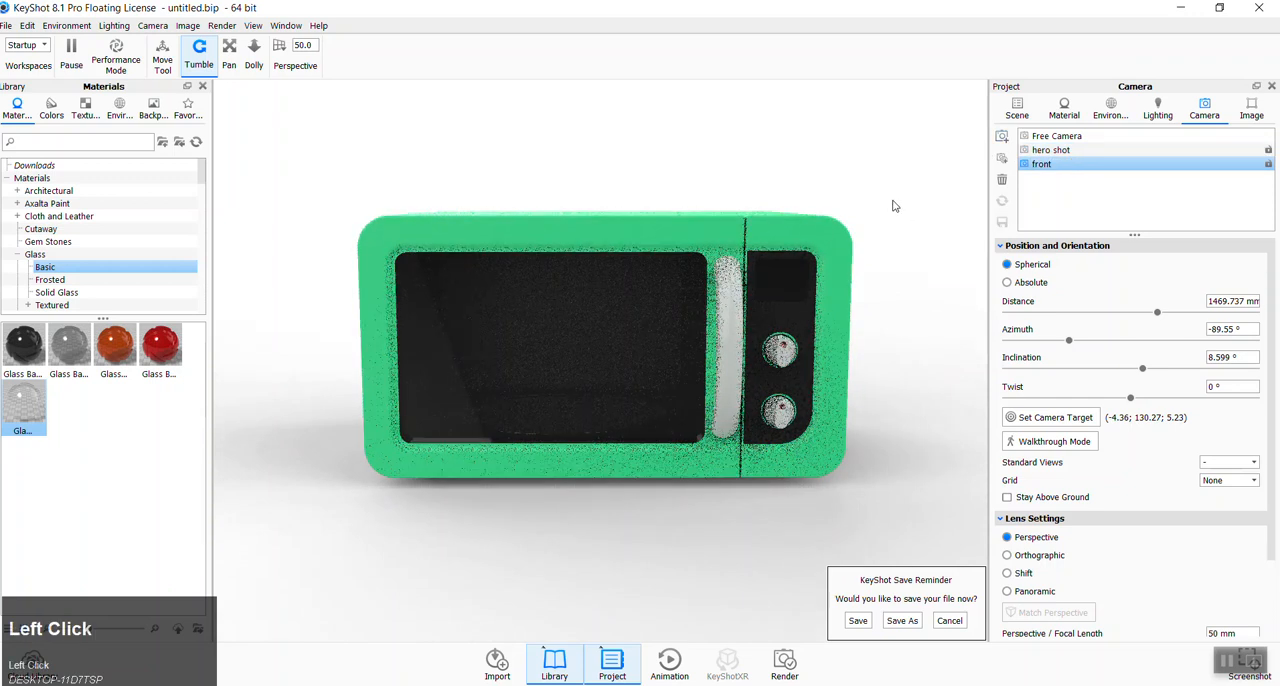
- Compare the views of the hero shot, Free Camera and front cameras, ending on hero shot
{"action": "left_click", "coordinate": [1048, 150]}
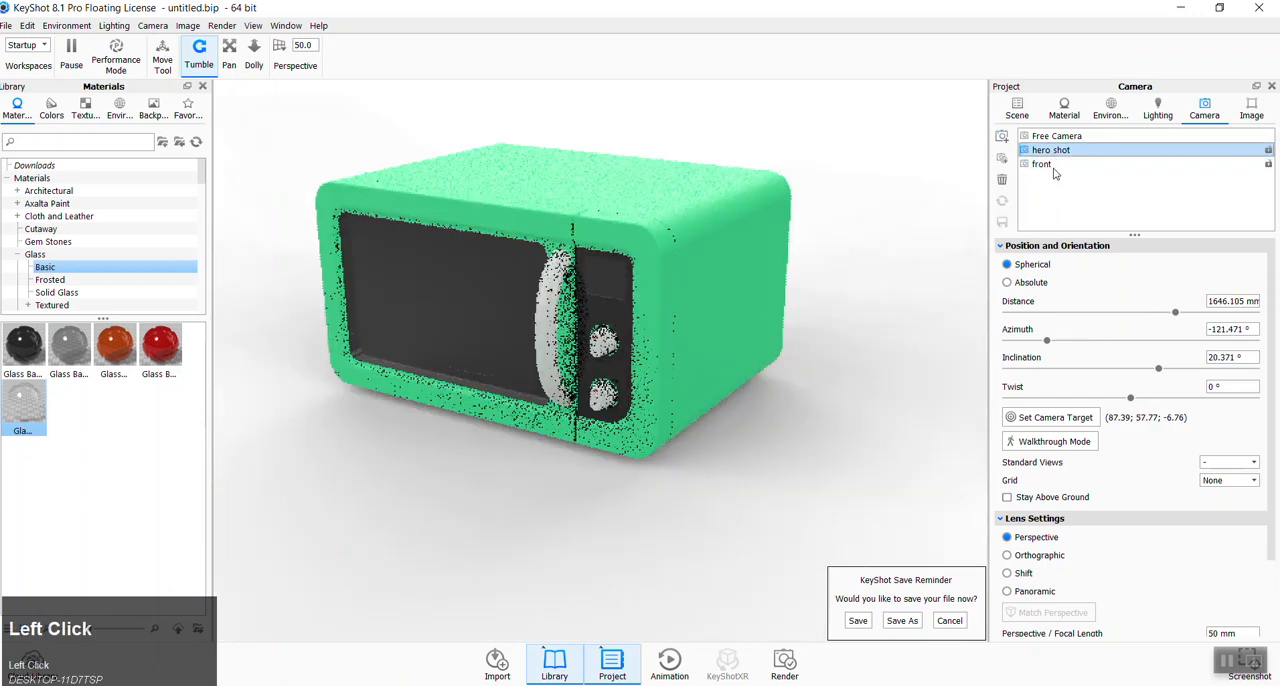
{"action": "left_click", "coordinate": [1058, 137]}
{"action": "left_click", "coordinate": [1050, 150]}
{"action": "left_click", "coordinate": [1042, 164]}
{"action": "left_click", "coordinate": [1050, 150]}
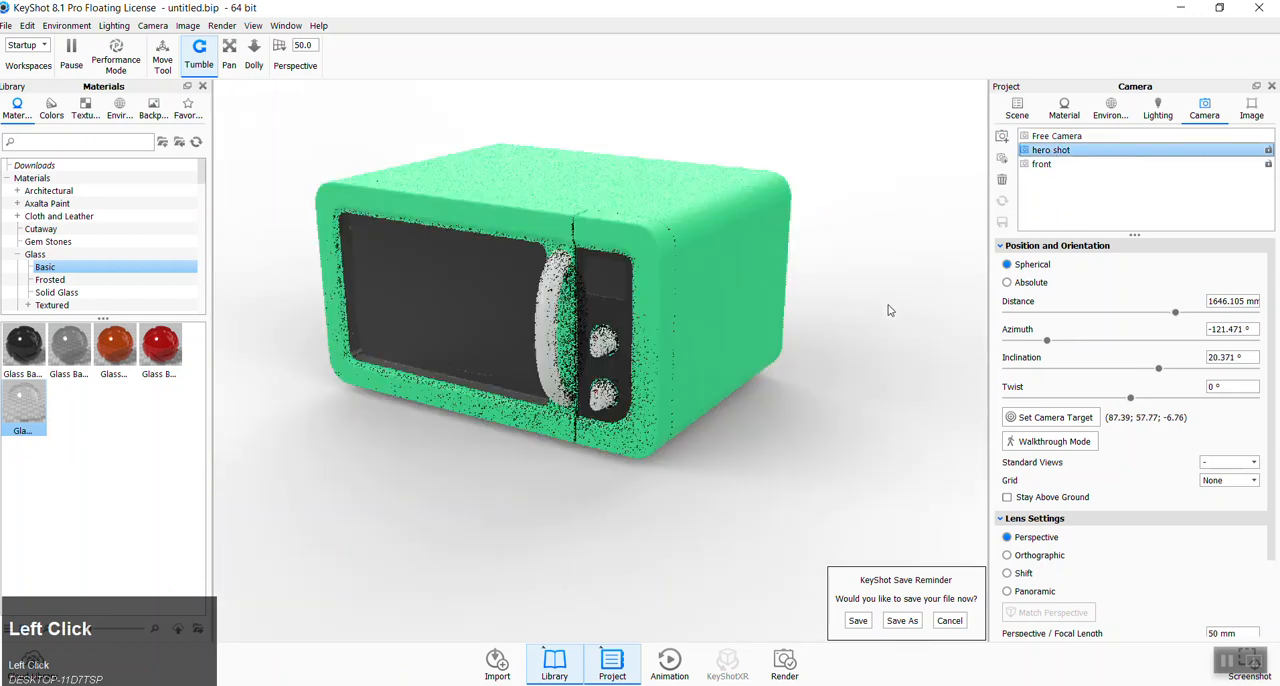
- Reframe the microwave in the hero shot camera to an azimuth of about -117.4° and an inclination of about 18°
{"action": "middle_click_drag", "start_coordinate": [855, 387], "coordinate": [847, 475]}
{"action": "left_click_drag", "start_coordinate": [847, 475], "coordinate": [829, 474]}
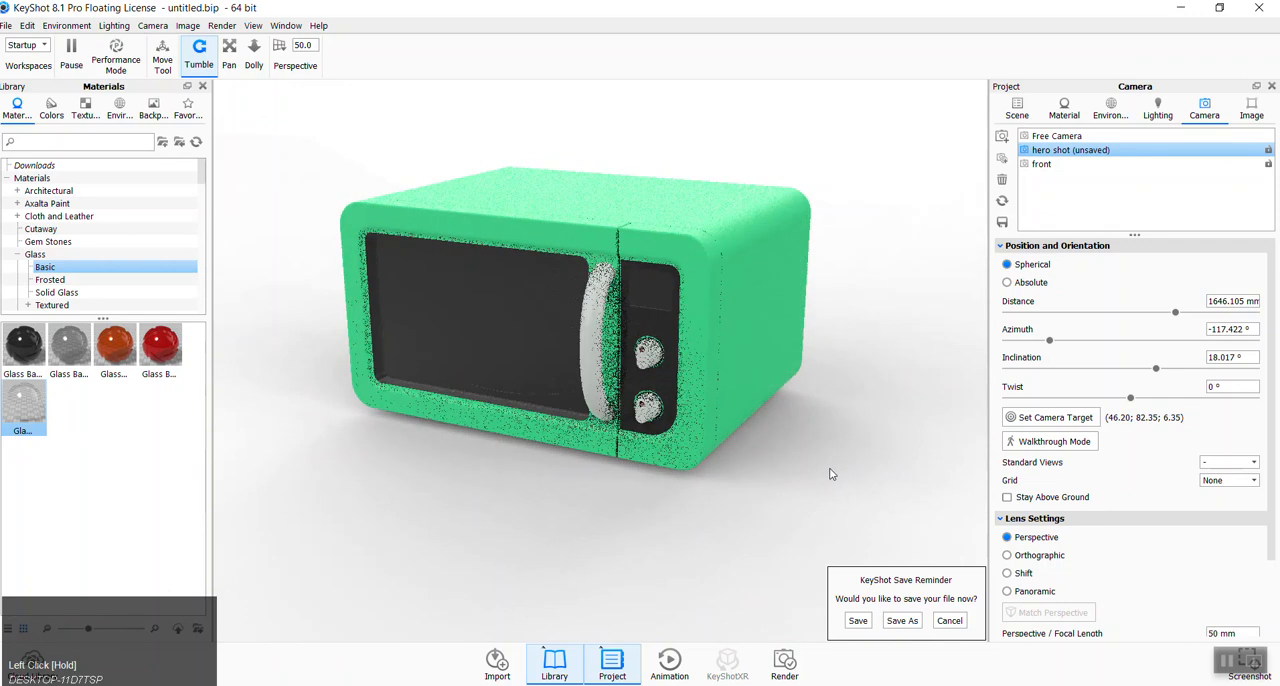
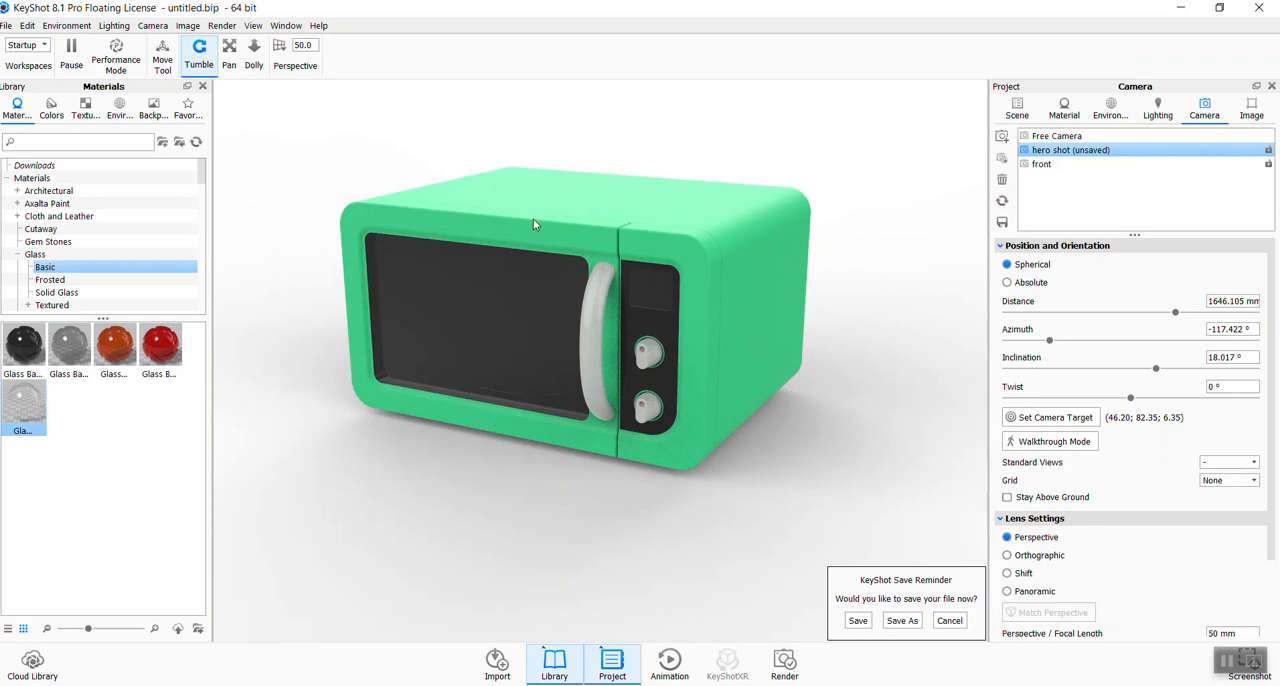
- Apply the Axalta Silva paint to the door and control panel frames, unlinking materials so the outer body keeps its green
{"action": "scroll", "coordinate": [100, 237], "scroll_direction": "up", "scroll_amount": 2}
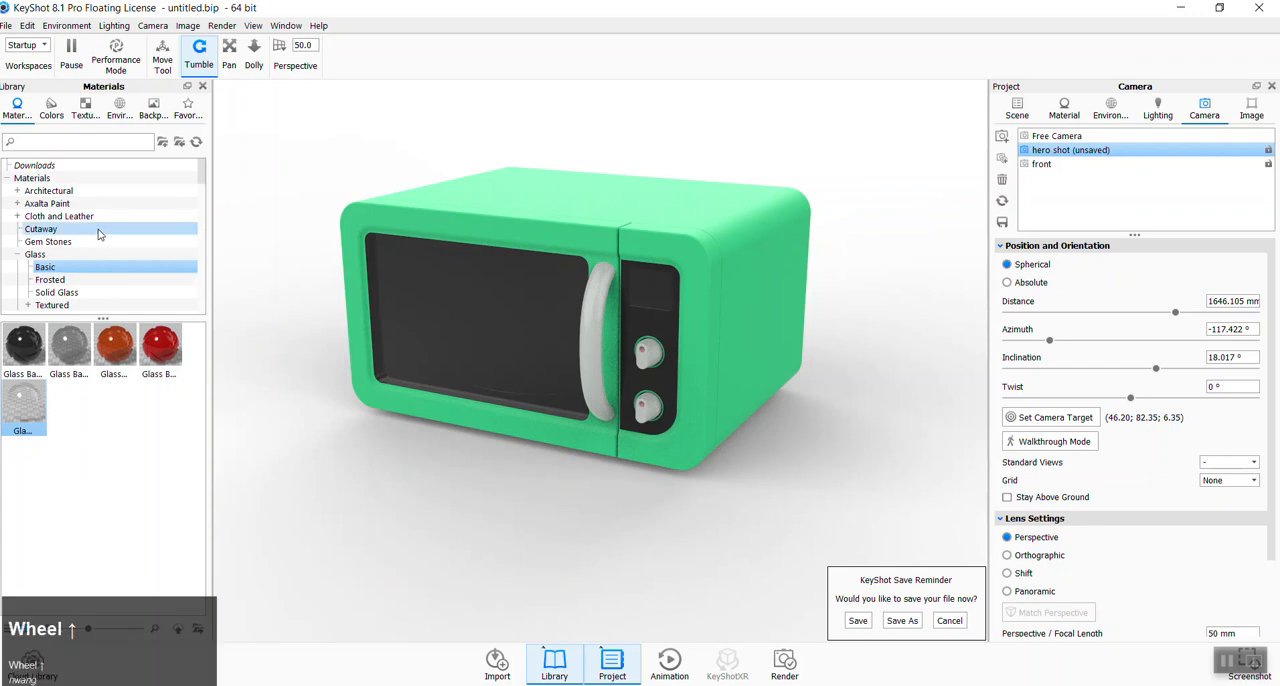
{"action": "left_click", "coordinate": [45, 203]}
{"action": "scroll", "coordinate": [120, 430], "scroll_direction": "down", "scroll_amount": 3}
{"action": "scroll", "coordinate": [170, 425], "scroll_direction": "down", "scroll_amount": 4}
{"action": "left_click", "coordinate": [42, 465]}
{"action": "left_click_drag", "start_coordinate": [42, 465], "coordinate": [459, 225]}
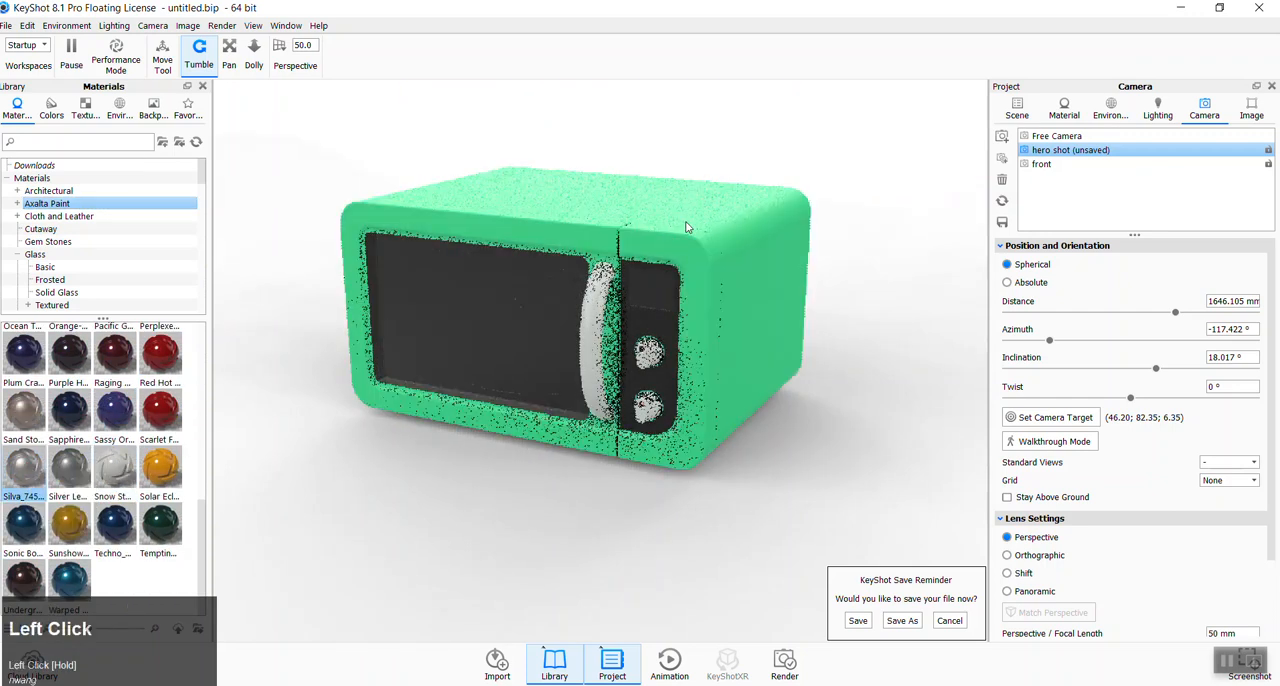
{"action": "right_click", "coordinate": [685, 226]}
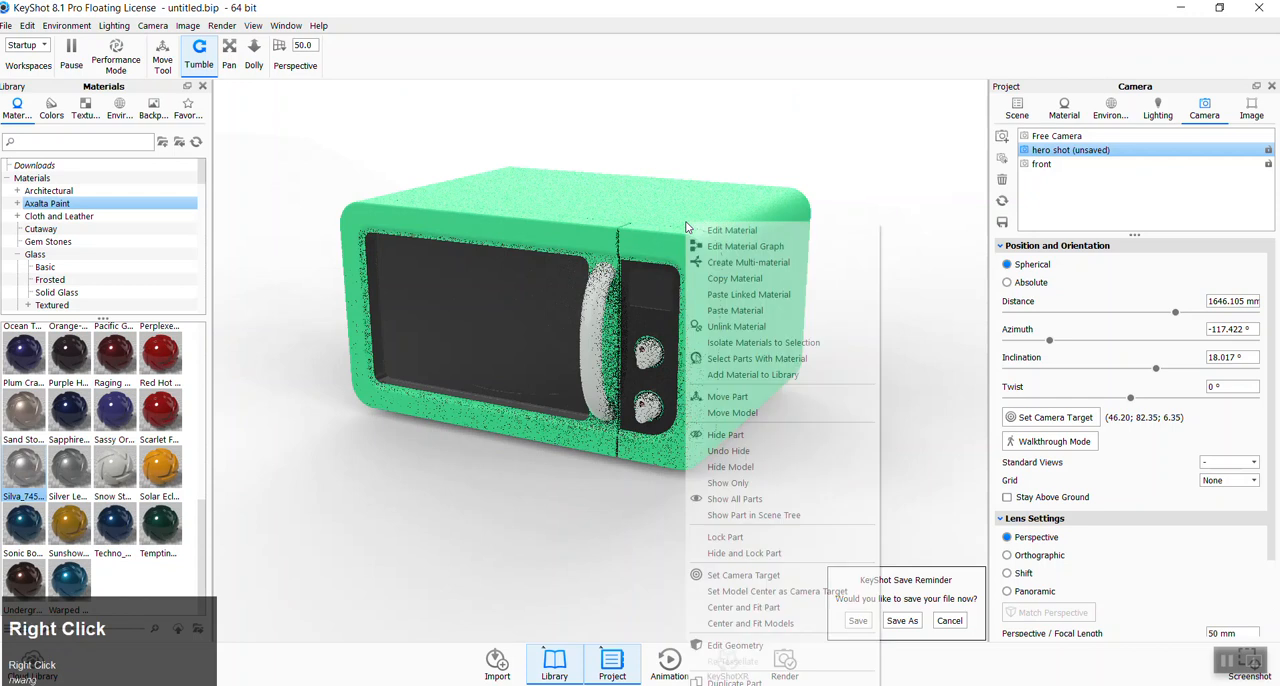
{"action": "left_click", "coordinate": [728, 326]}
{"action": "left_click_drag", "start_coordinate": [24, 468], "coordinate": [525, 237]}
{"action": "left_click", "coordinate": [758, 368]}
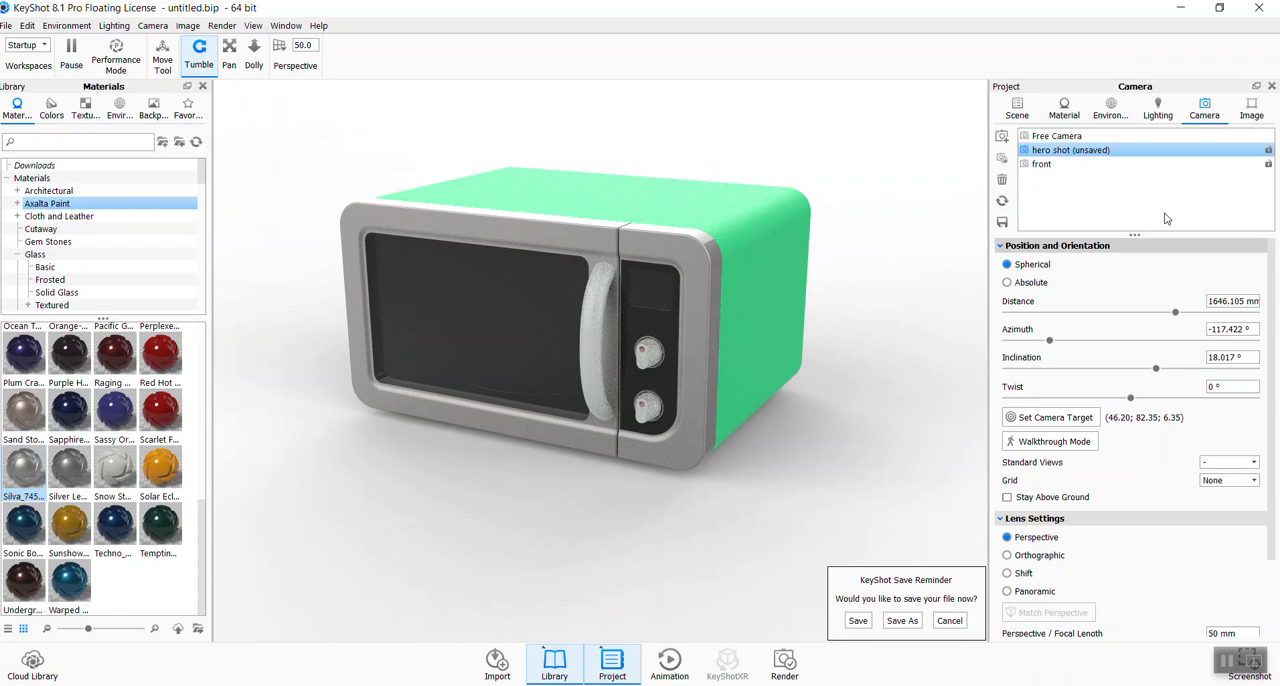
- Lock the hero shot camera
{"action": "left_click", "coordinate": [1268, 150]}
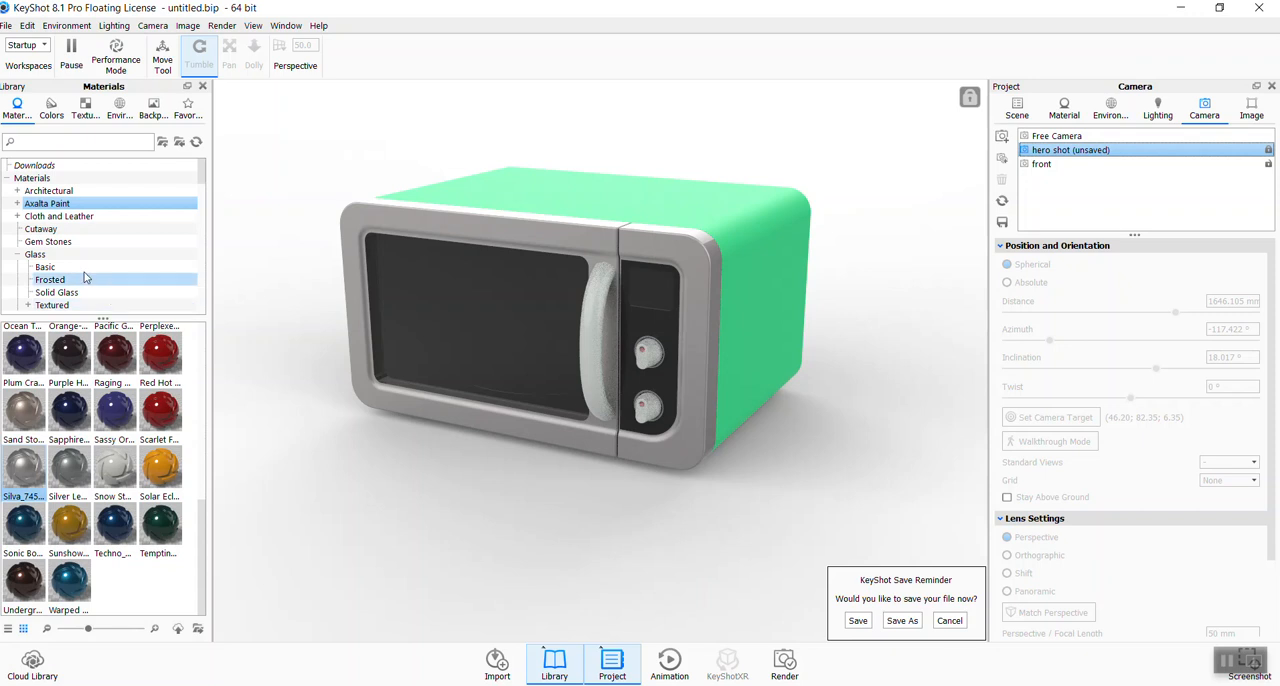
- Try the red hard shiny plastic on the upper knob's indicator, and replace it with the body's green material
{"action": "scroll", "coordinate": [106, 294], "scroll_direction": "down", "scroll_amount": 8}
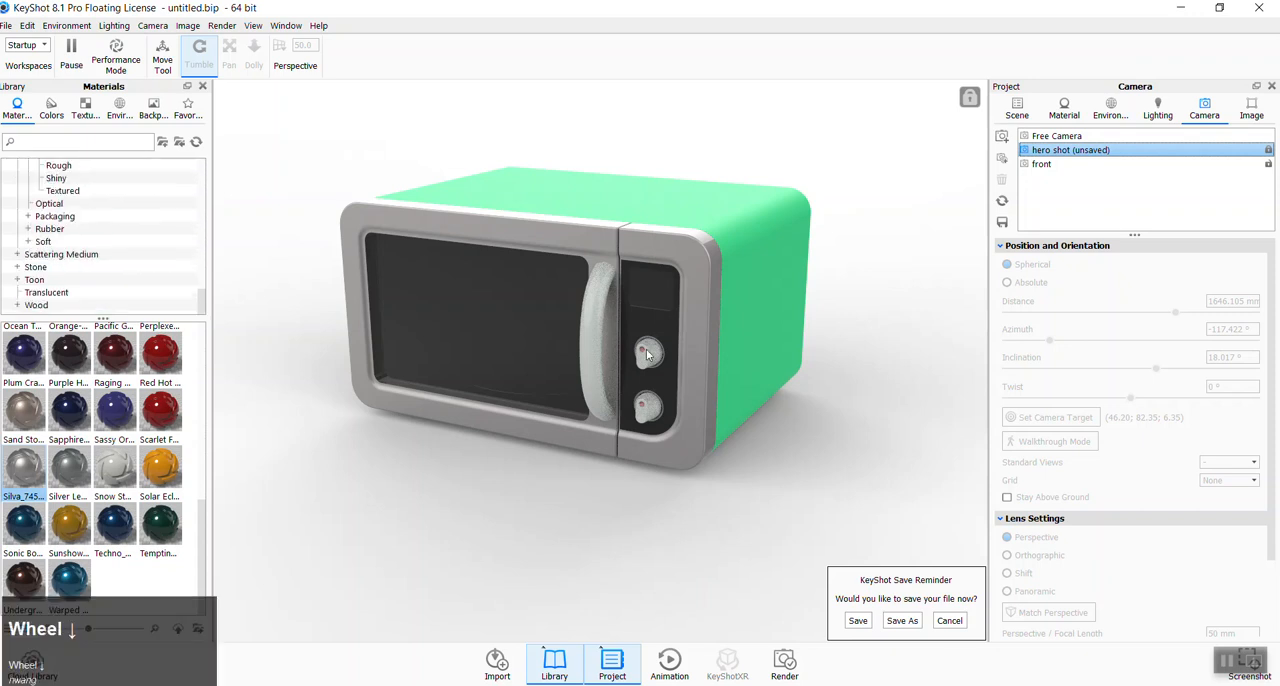
{"action": "scroll", "coordinate": [44, 272], "scroll_direction": "up", "scroll_amount": 3}
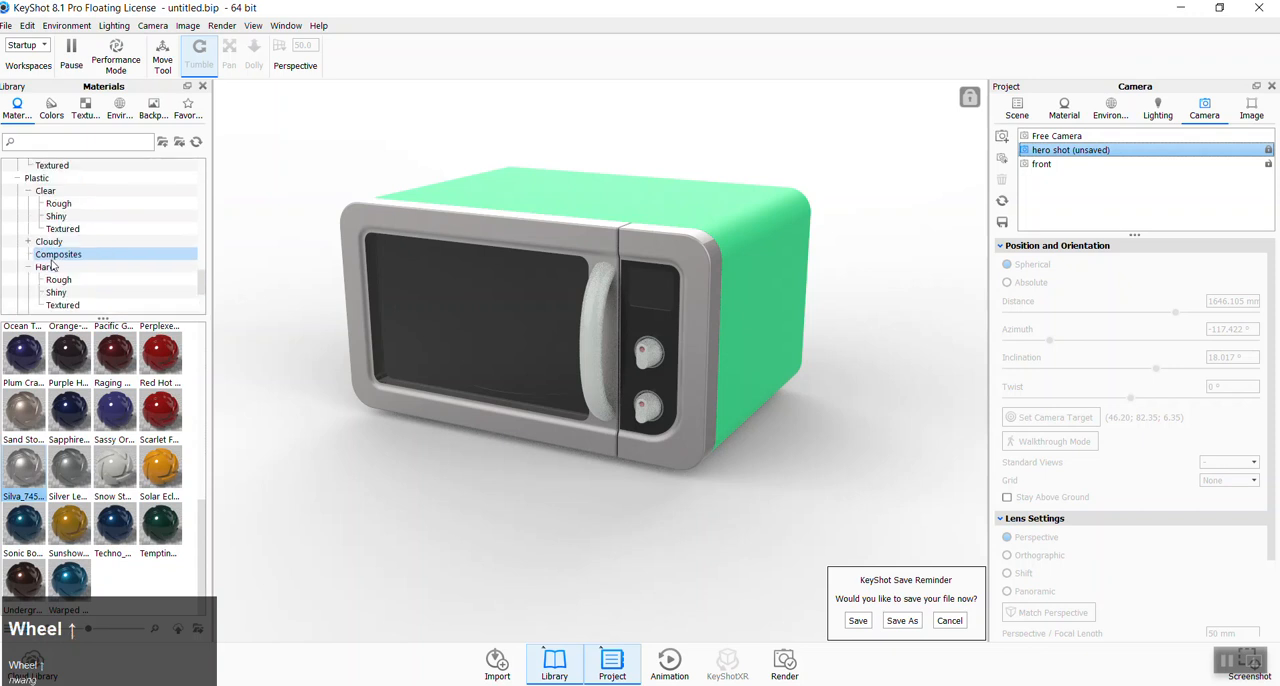
{"action": "left_click", "coordinate": [56, 216]}
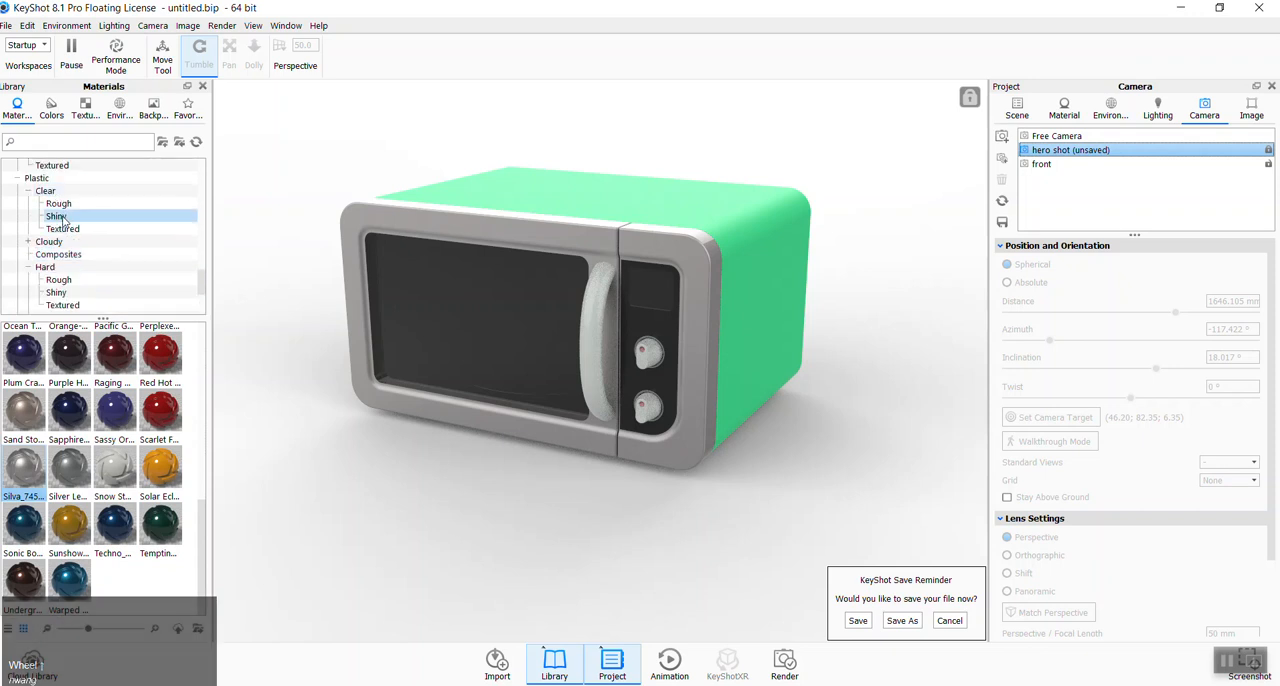
{"action": "scroll", "coordinate": [30, 252], "scroll_direction": "up", "scroll_amount": 2}
{"action": "left_click", "coordinate": [18, 255]}
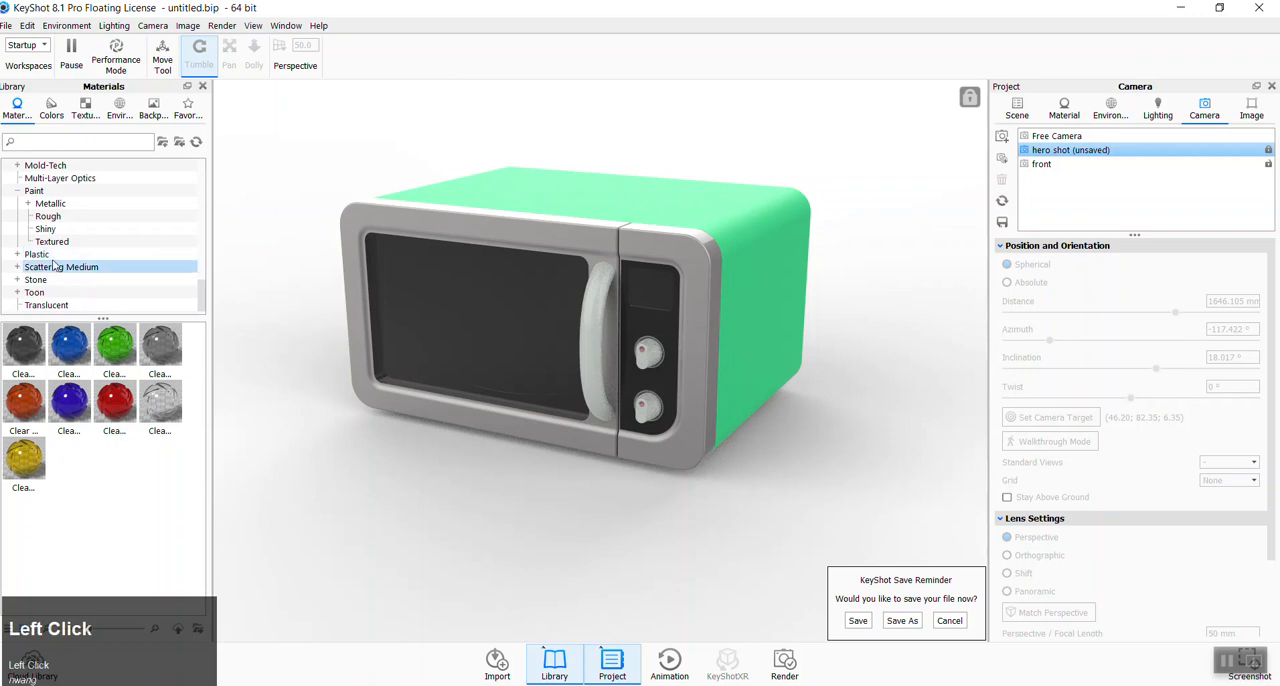
{"action": "left_click", "coordinate": [19, 255]}
{"action": "left_click", "coordinate": [29, 267]}
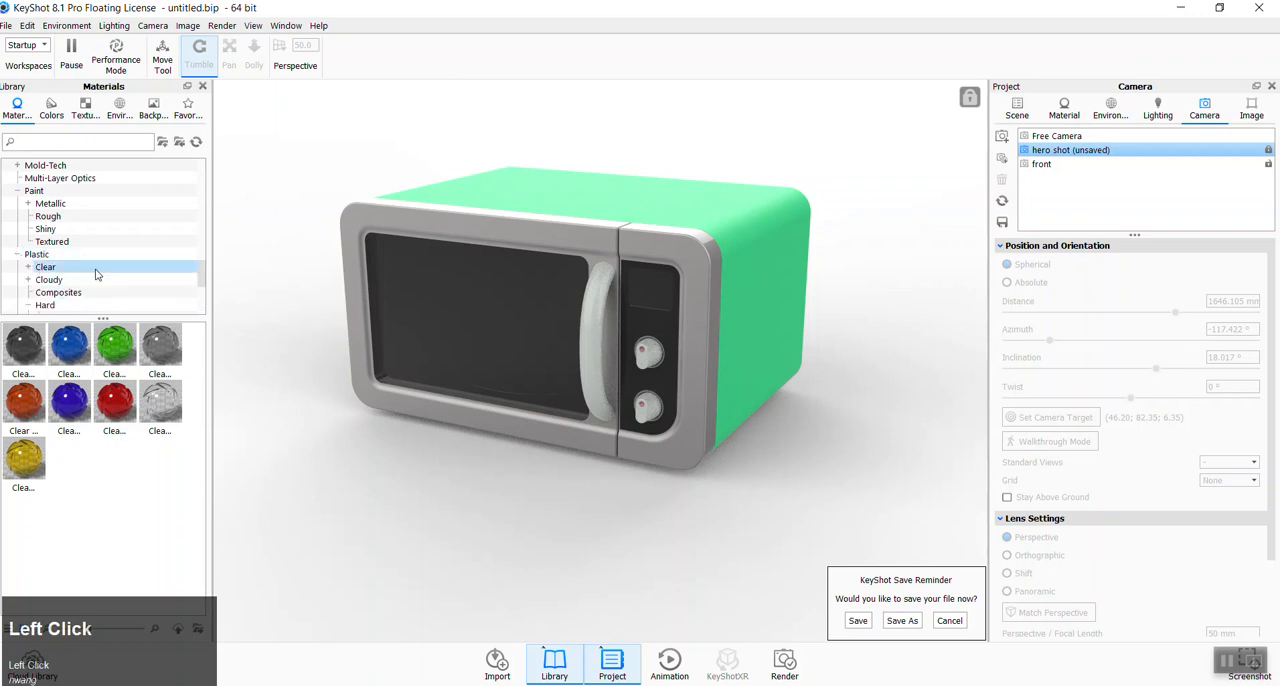
{"action": "scroll", "coordinate": [95, 272], "scroll_direction": "down", "scroll_amount": 2}
{"action": "left_click", "coordinate": [57, 255]}
{"action": "left_click_drag", "start_coordinate": [40, 400], "coordinate": [643, 352]}
{"action": "left_click", "coordinate": [642, 352], "text": "shift"}
{"action": "right_click", "coordinate": [643, 352], "text": "shift"}
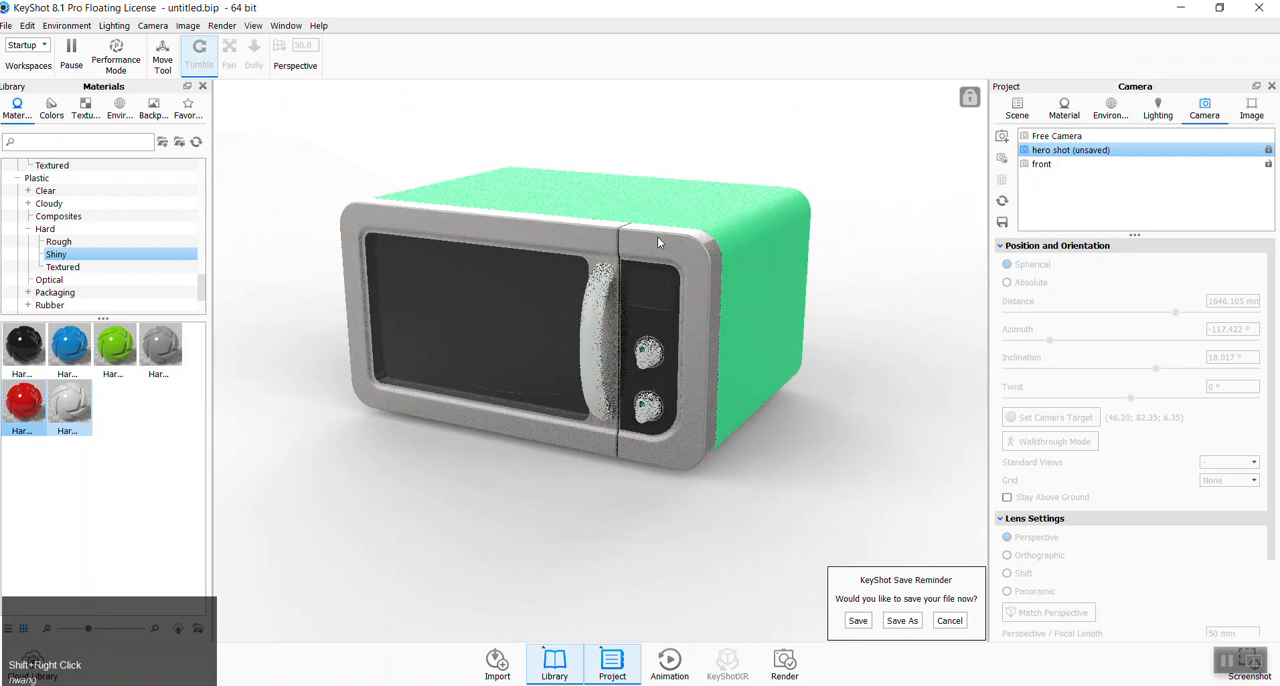
- Try the body's green material on the door frame, and restore the silver paint by copying it from the control panel frame
{"action": "left_click", "coordinate": [770, 250], "text": "shift"}
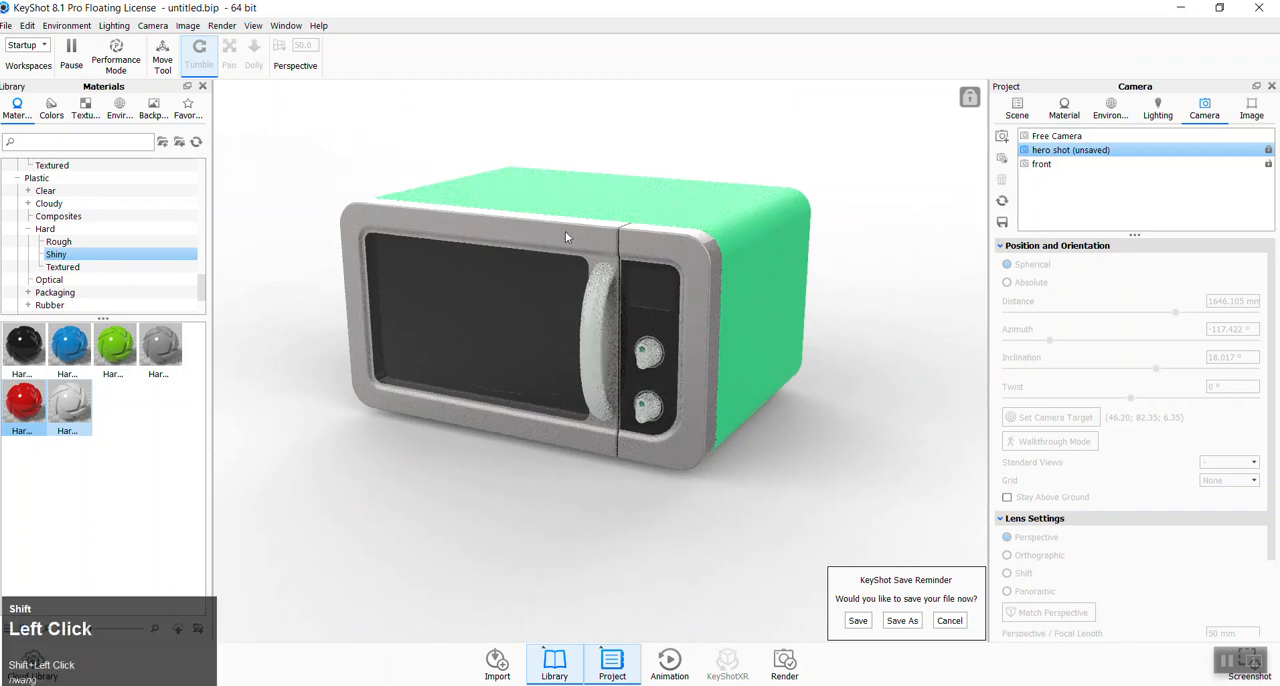
{"action": "right_click", "coordinate": [537, 237], "text": "shift"}
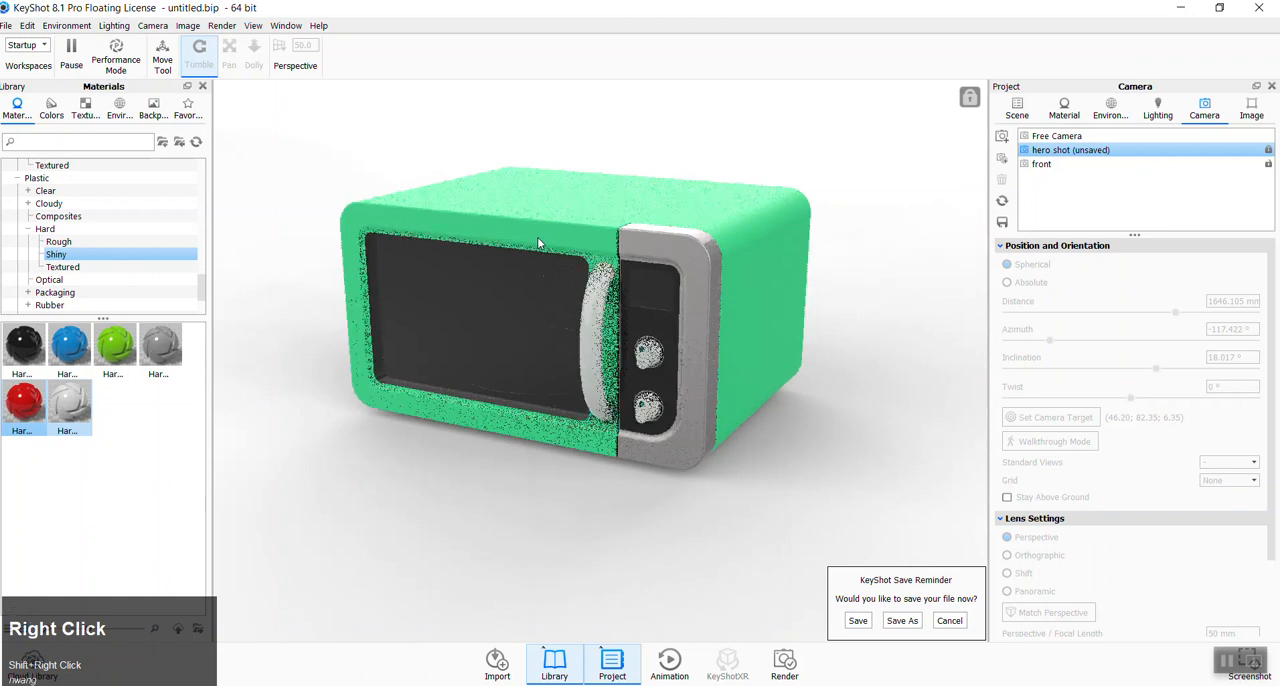
{"action": "left_click", "coordinate": [686, 254], "text": "shift"}
{"action": "right_click", "coordinate": [584, 243], "text": "shift"}
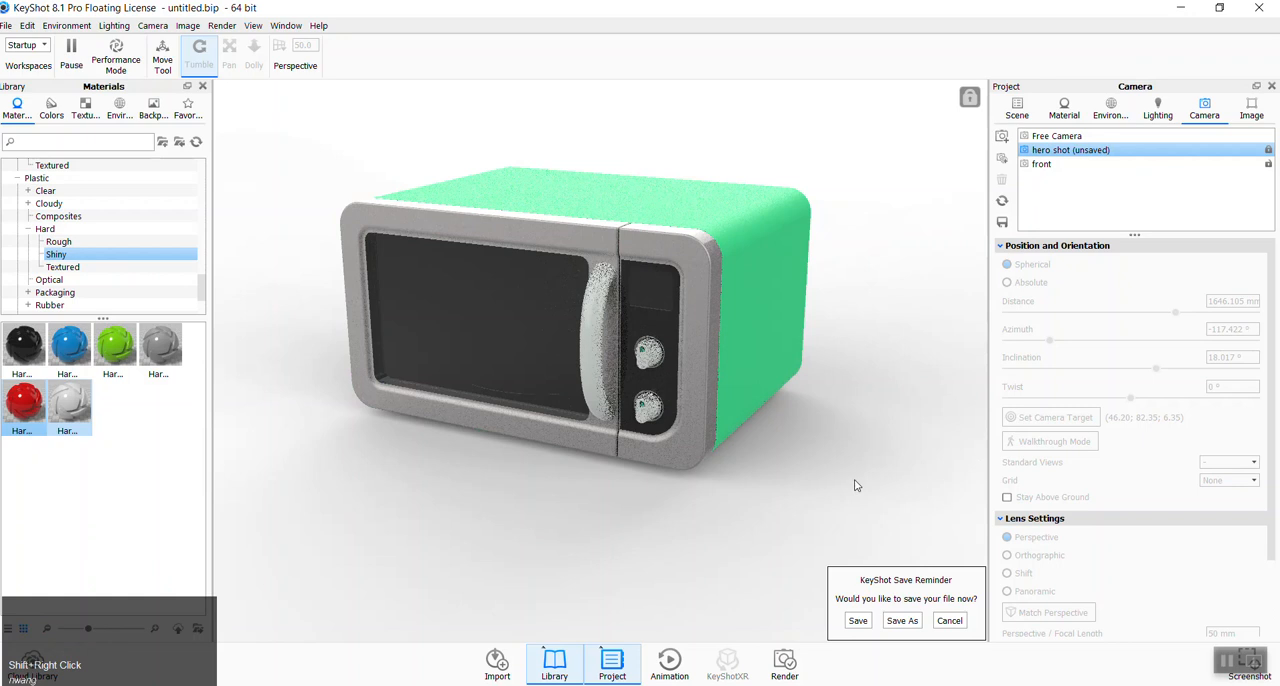
{"action": "left_click", "coordinate": [826, 466]}
- Add a highlight pin to the HDRI environment by placing it on the microwave's door window
{"action": "left_click", "coordinate": [1155, 112]}
{"action": "left_click", "coordinate": [1112, 112]}
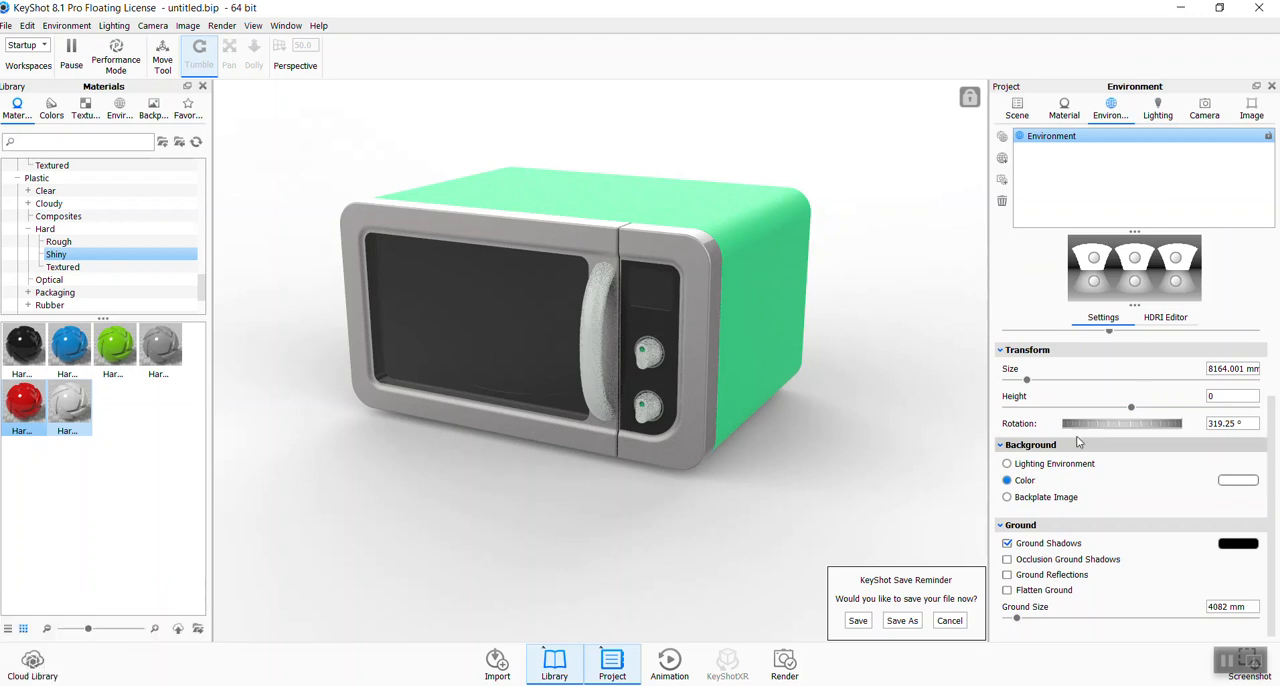
{"action": "left_click", "coordinate": [1163, 319]}
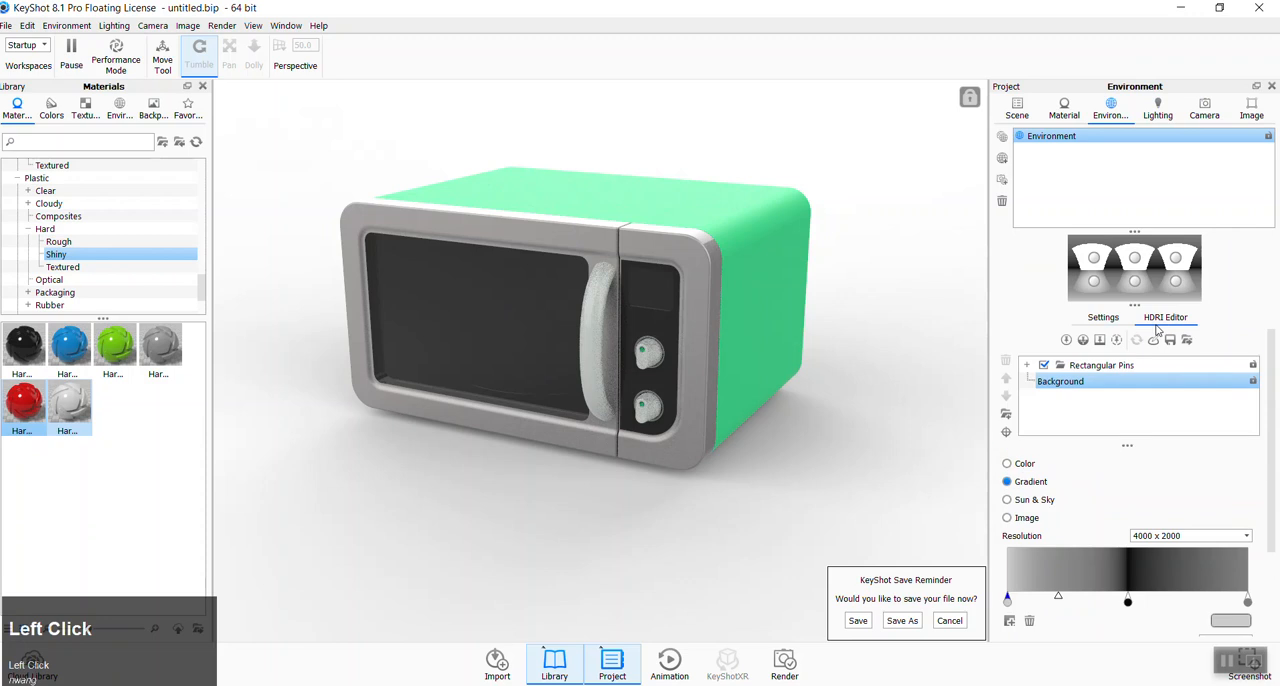
{"action": "left_click", "coordinate": [1007, 432]}
{"action": "left_click", "coordinate": [447, 315], "text": "ctrl"}
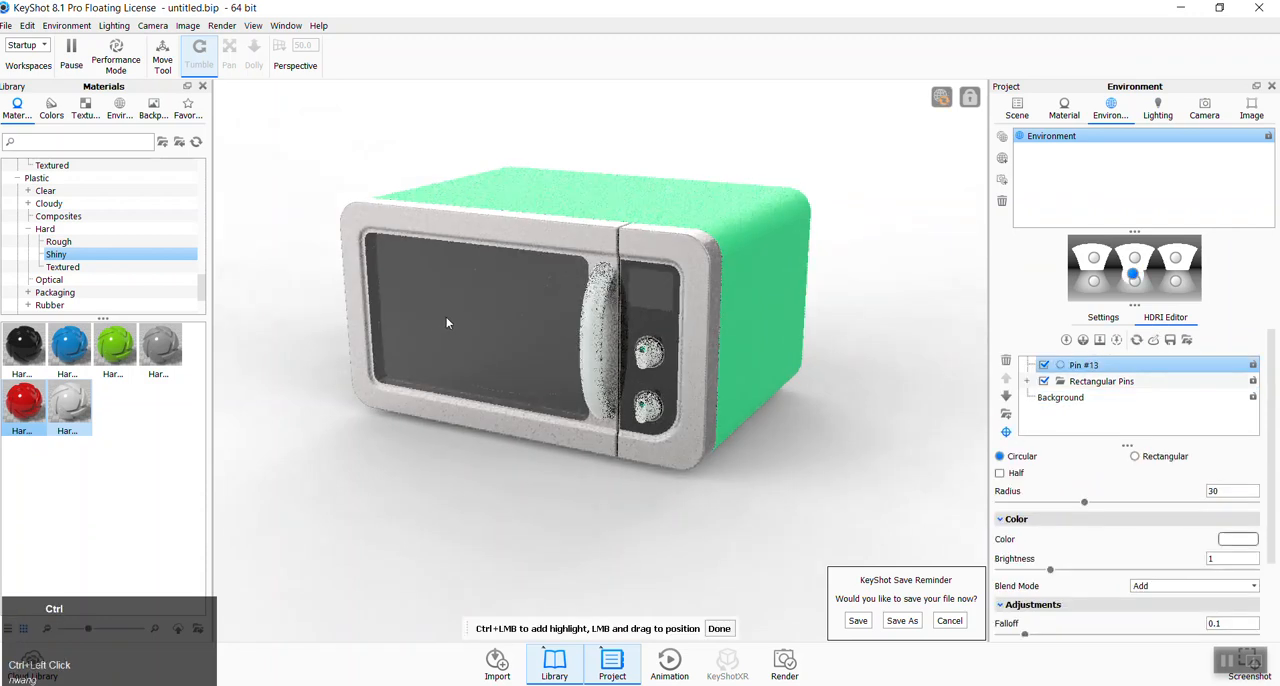
- Make the new pin rectangular and reposition it so its reflection crosses only part of the door window
{"action": "left_click_drag", "start_coordinate": [1135, 279], "coordinate": [1126, 275]}
{"action": "left_click", "coordinate": [1135, 457]}
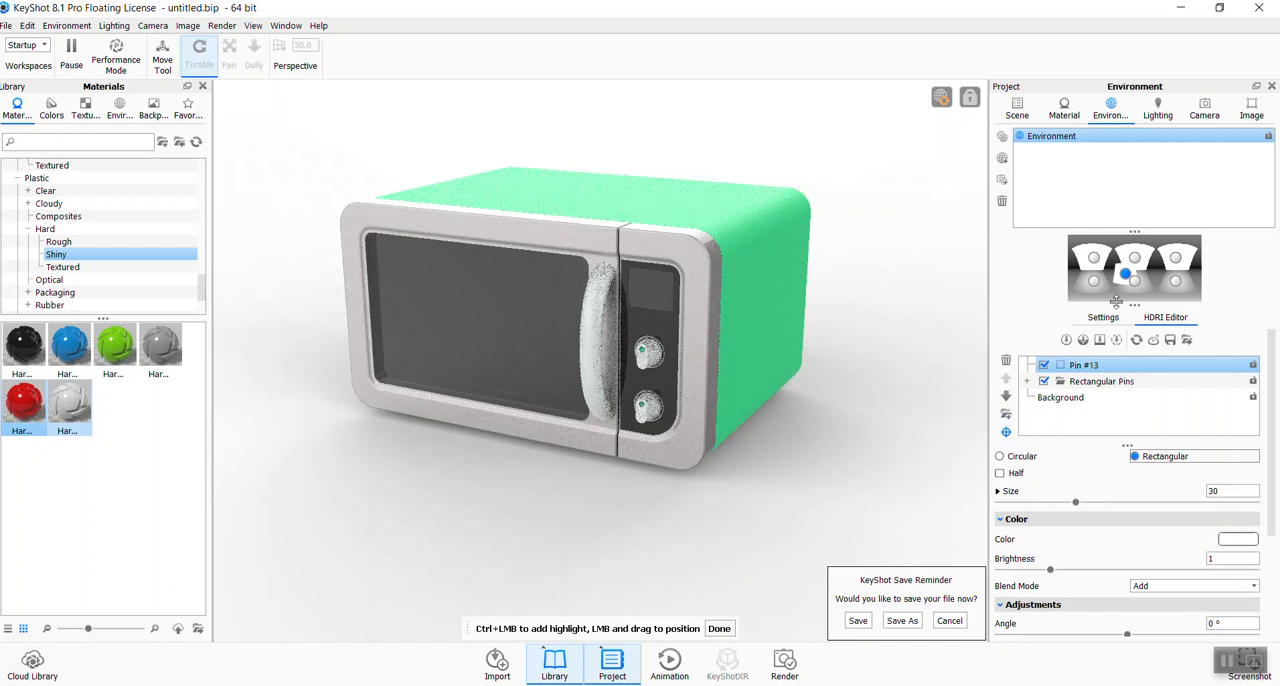
{"action": "mouse_move", "coordinate": [1128, 276]}
{"action": "left_mouse_down"}
{"action": "mouse_move", "coordinate": [1116, 275]}
{"action": "mouse_move", "coordinate": [1126, 278]}
{"action": "left_mouse_up"}
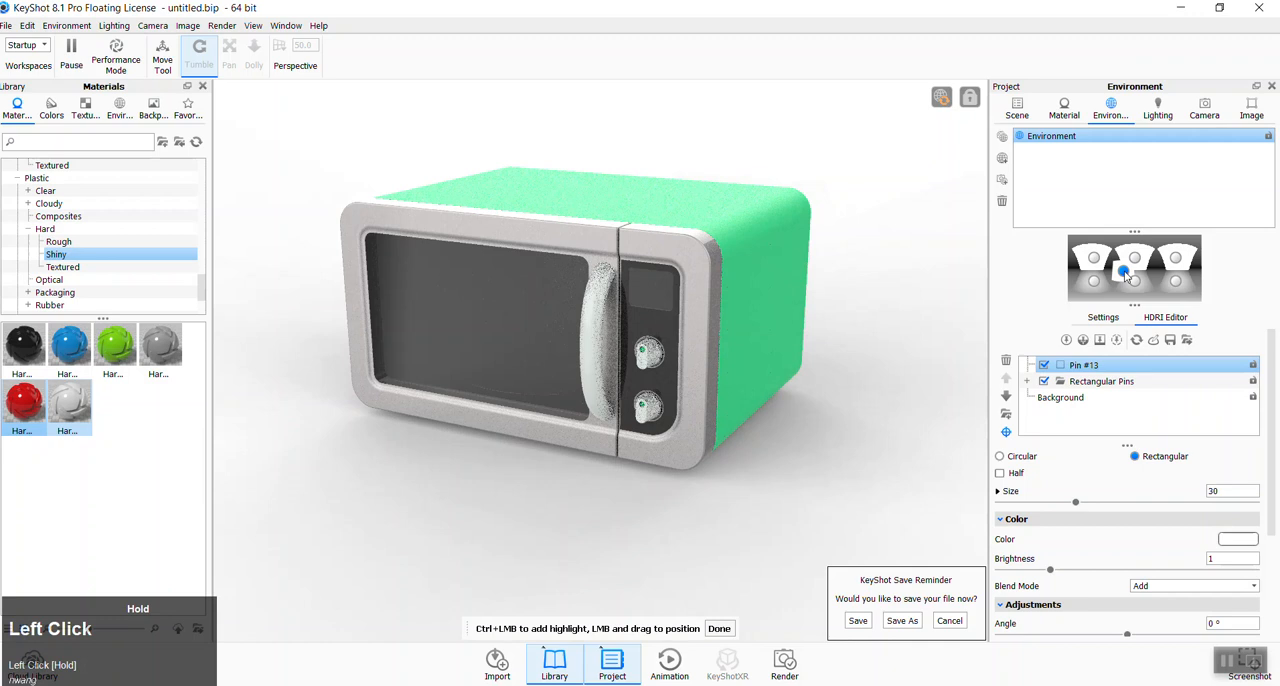
{"action": "left_click_drag", "start_coordinate": [1124, 278], "coordinate": [1121, 279]}
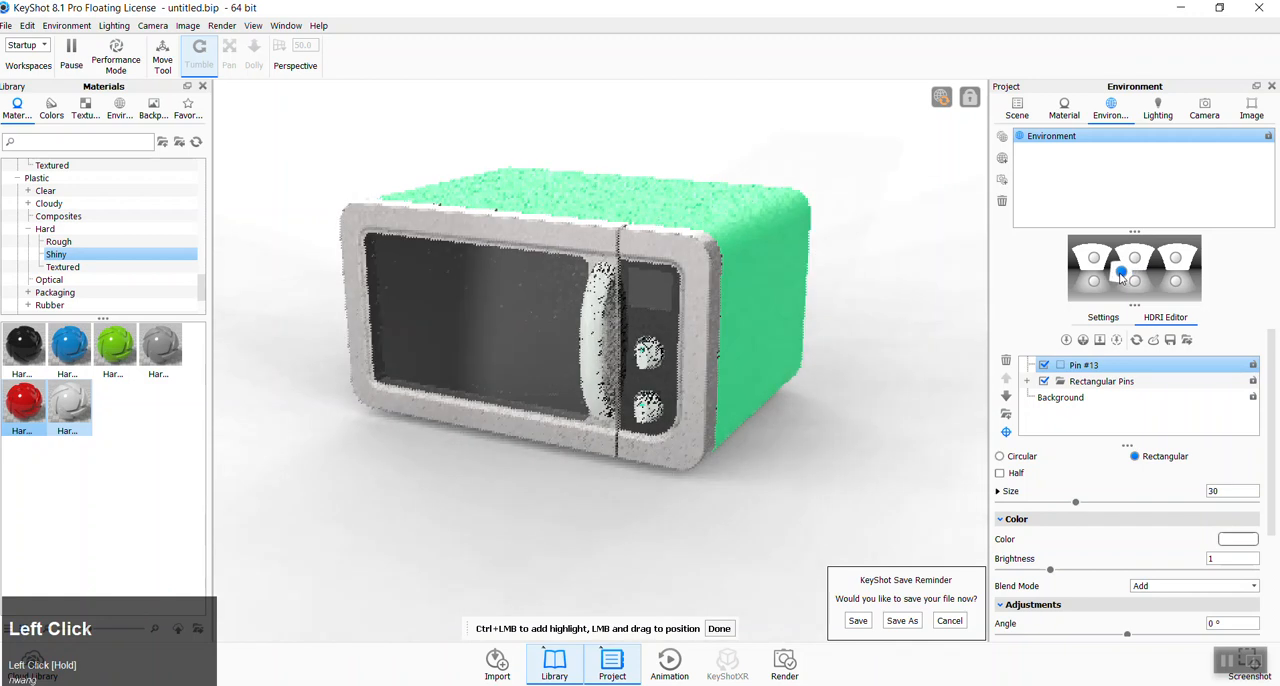
- Set Pin #13's angle to -25.56° and brightness to 0.825, fine-tune its position, and compare the lighting with it off and on
{"action": "mouse_move", "coordinate": [1127, 634]}
{"action": "left_mouse_down"}
{"action": "mouse_move", "coordinate": [1146, 634]}
{"action": "mouse_move", "coordinate": [1080, 632]}
{"action": "mouse_move", "coordinate": [1111, 636]}
{"action": "left_mouse_up"}
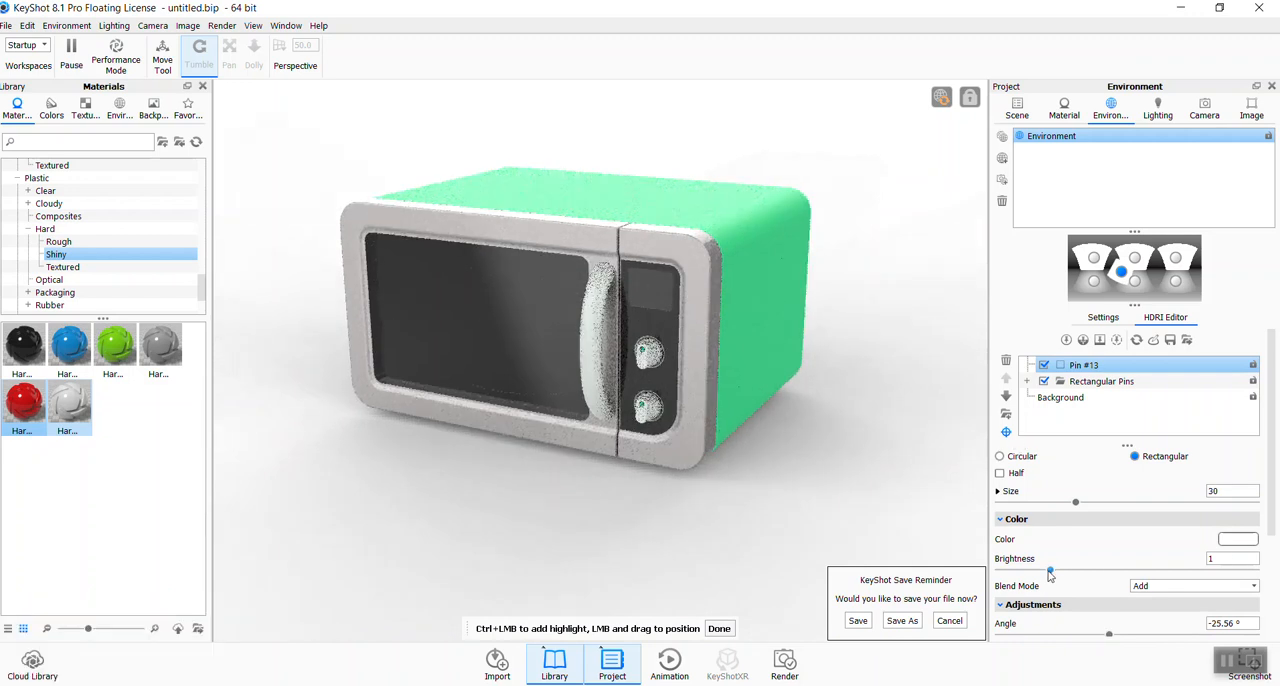
{"action": "left_click_drag", "start_coordinate": [1050, 570], "coordinate": [1041, 576]}
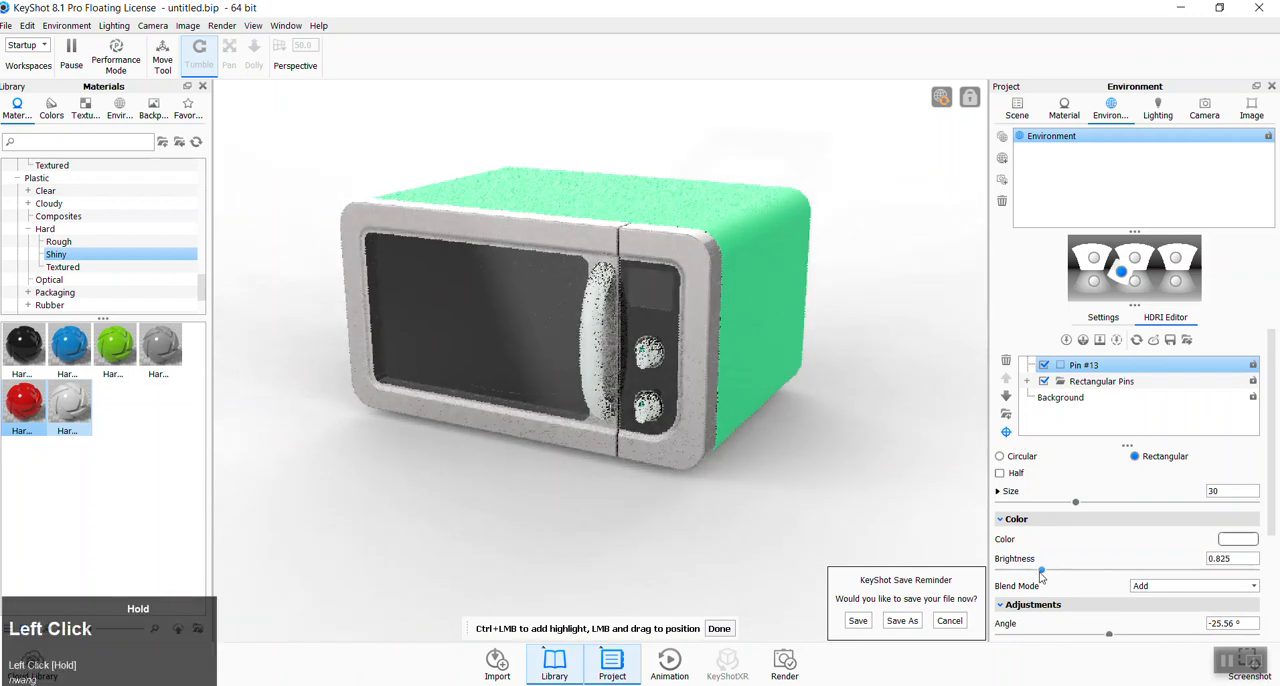
{"action": "left_click", "coordinate": [1123, 278]}
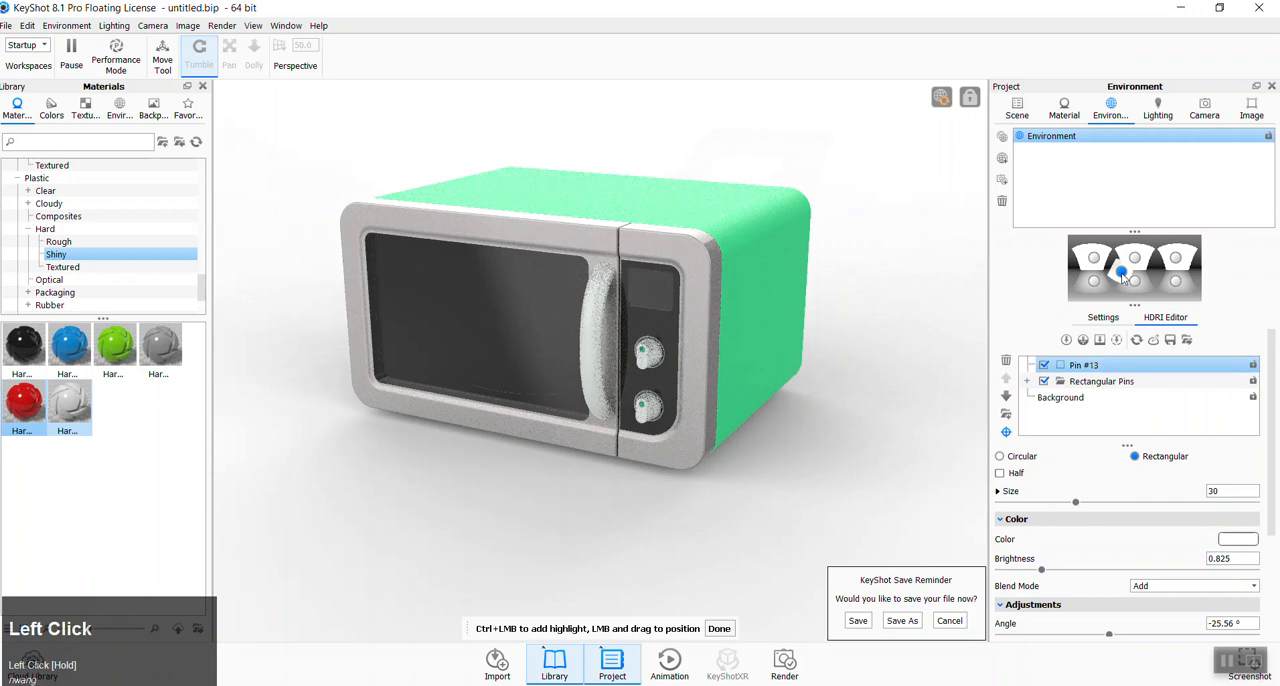
{"action": "left_click_drag", "start_coordinate": [1122, 278], "coordinate": [1122, 278]}
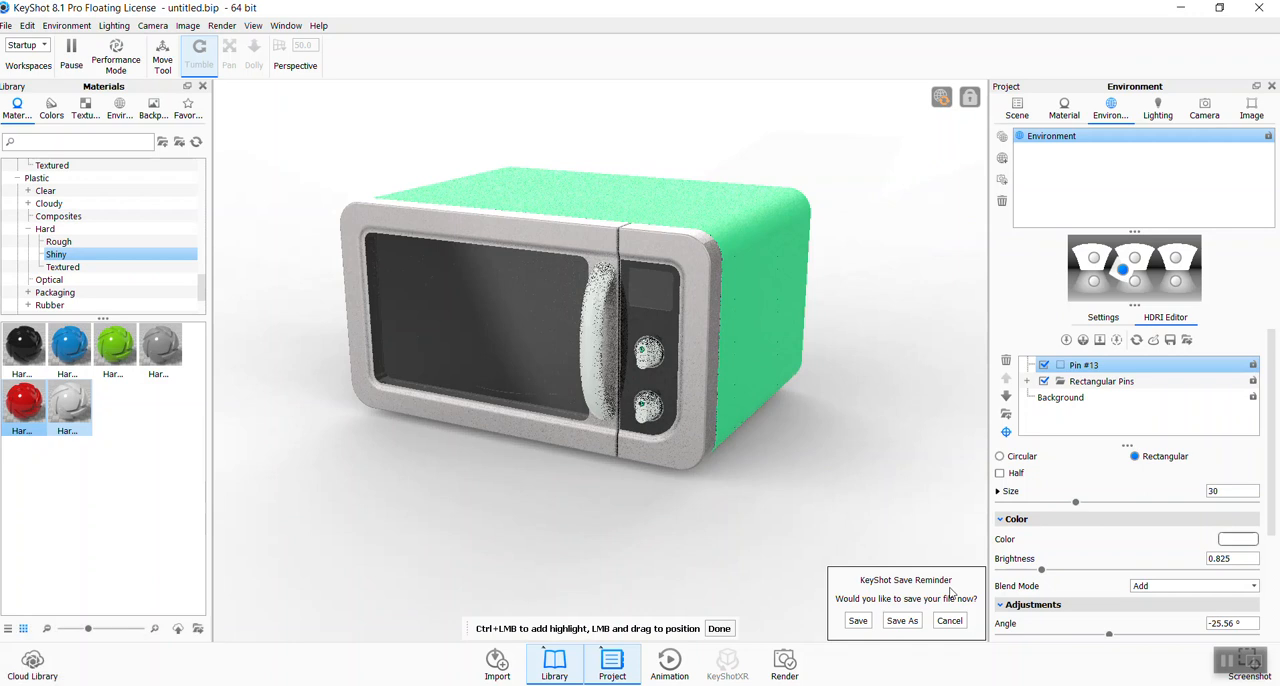
{"action": "left_click", "coordinate": [729, 628]}
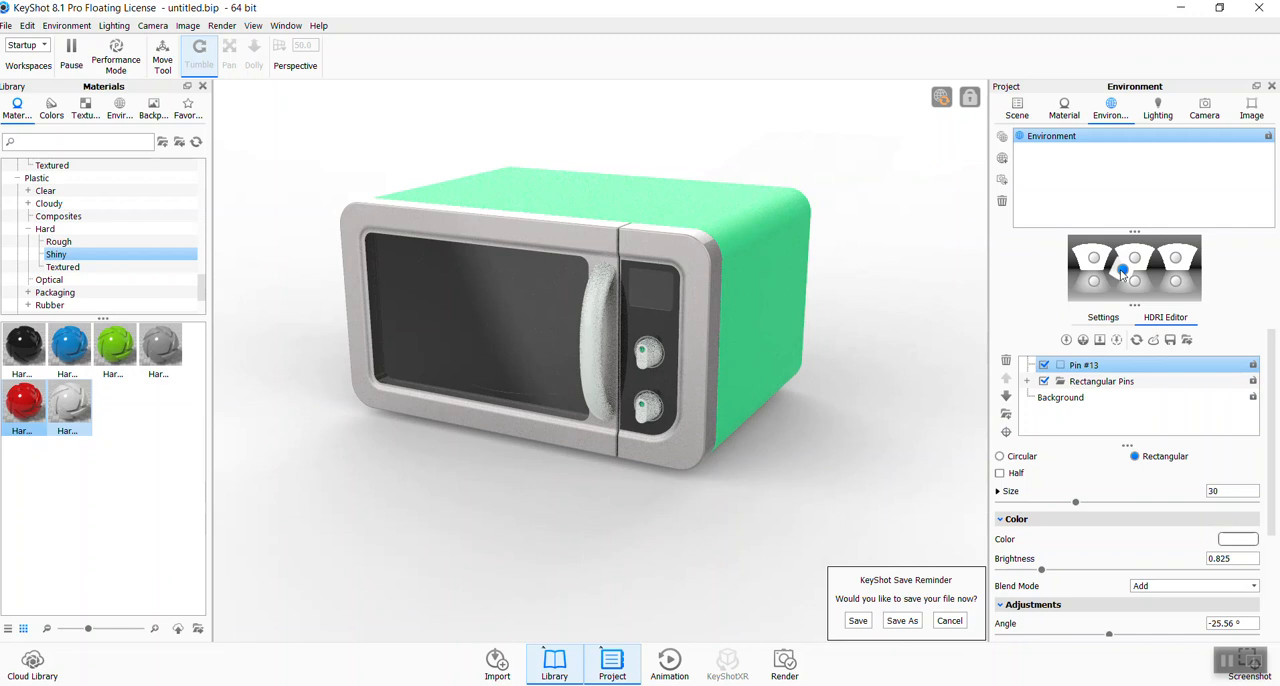
{"action": "left_click", "coordinate": [1044, 366]}
{"action": "left_click", "coordinate": [1044, 365]}
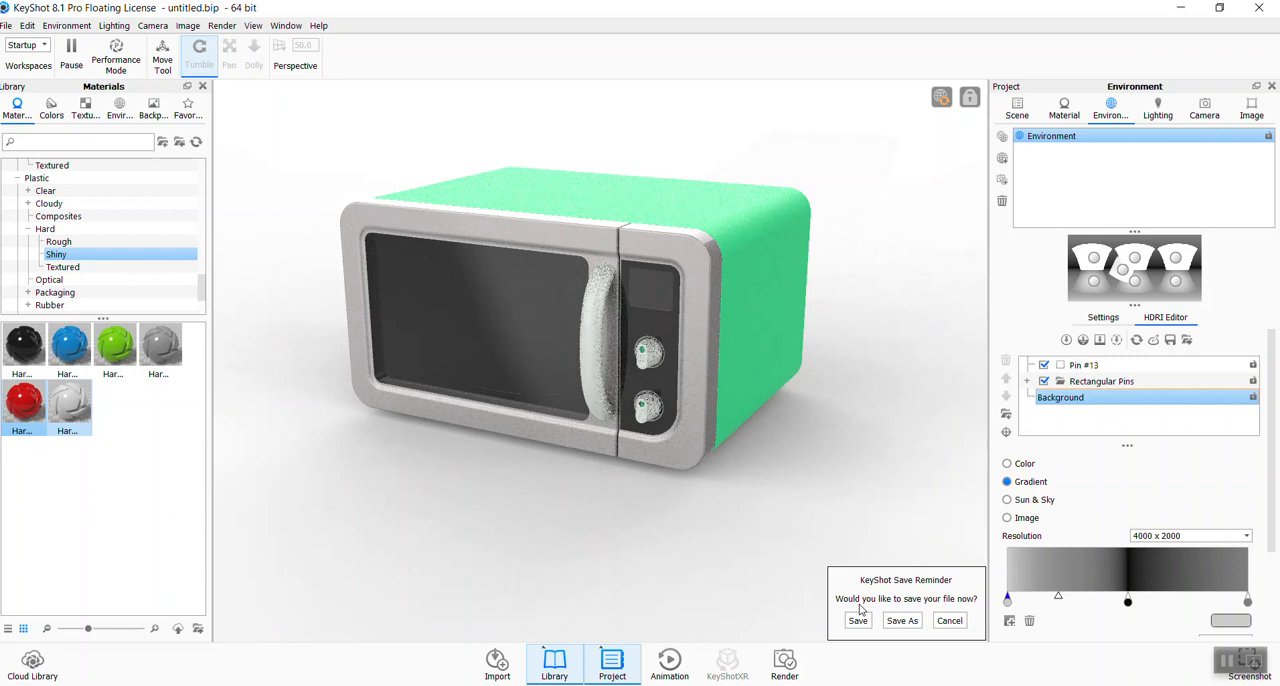
- Save the scene as "microwave 03" in the keyshot folder, including the current hero shot camera position
{"action": "left_click", "coordinate": [6, 25]}
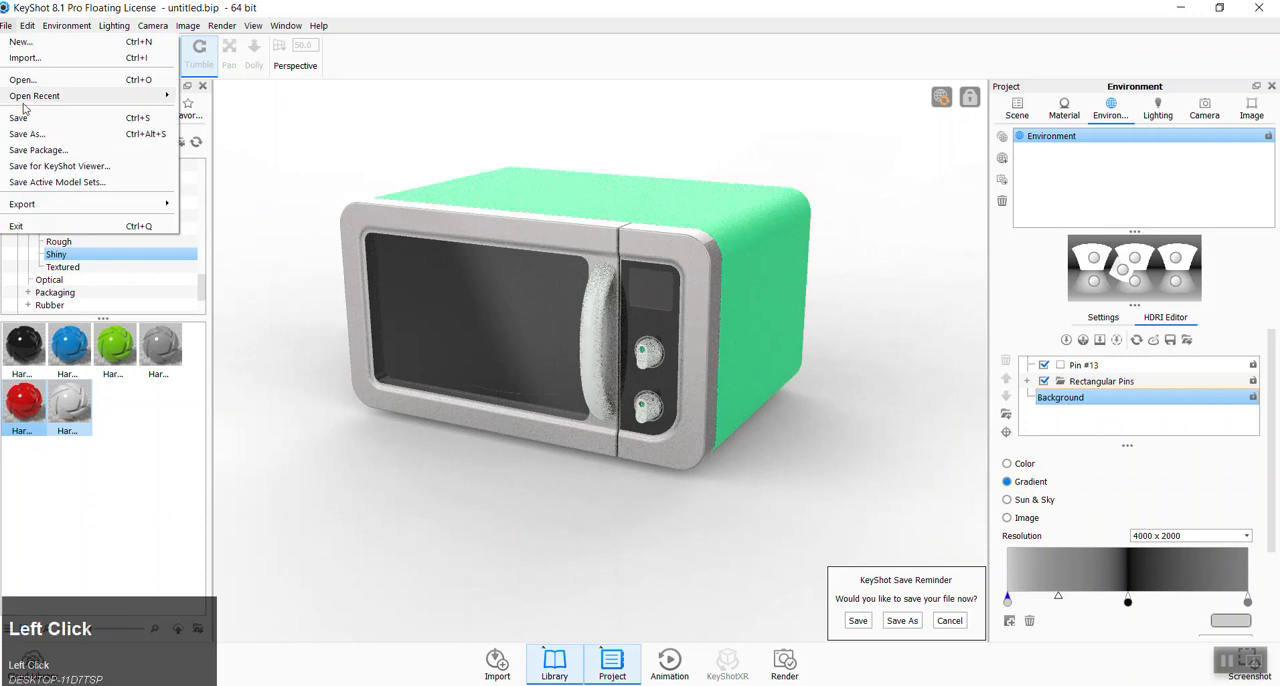
{"action": "left_click", "coordinate": [32, 134]}
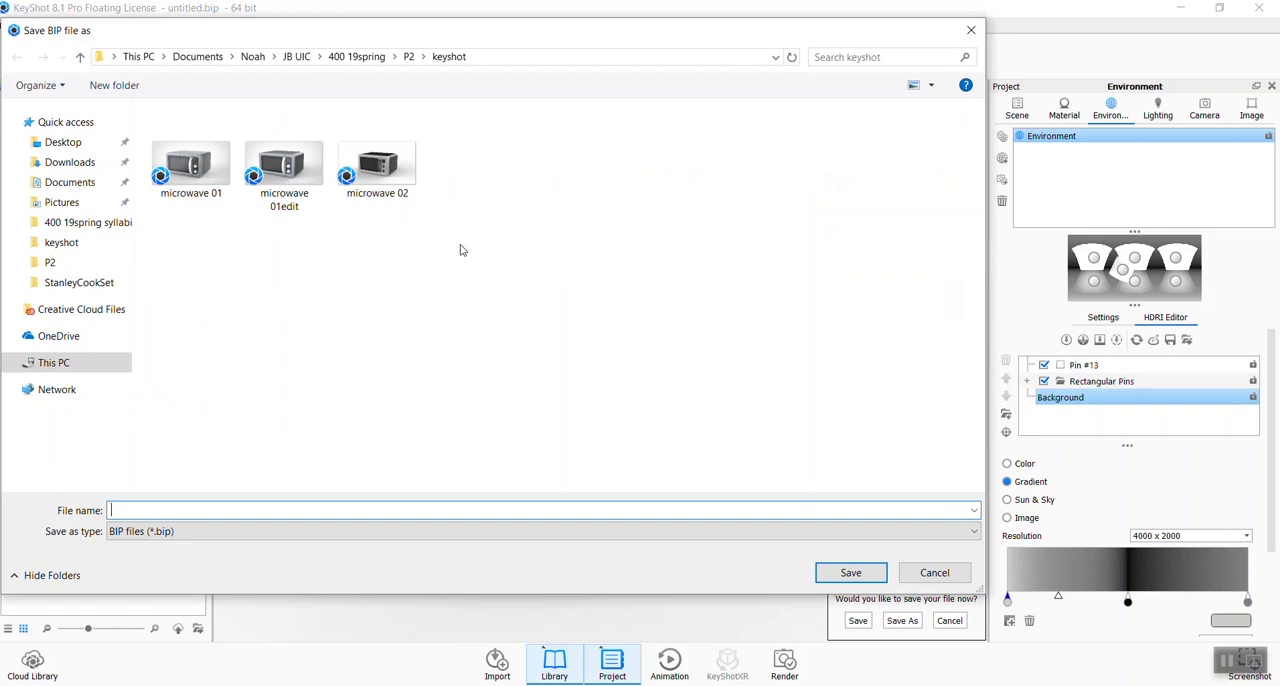
{"action": "left_click", "coordinate": [388, 178]}
{"action": "left_click", "coordinate": [172, 510]}
{"action": "left_click_drag", "start_coordinate": [167, 510], "coordinate": [178, 510]}
{"action": "type", "text": "3"}
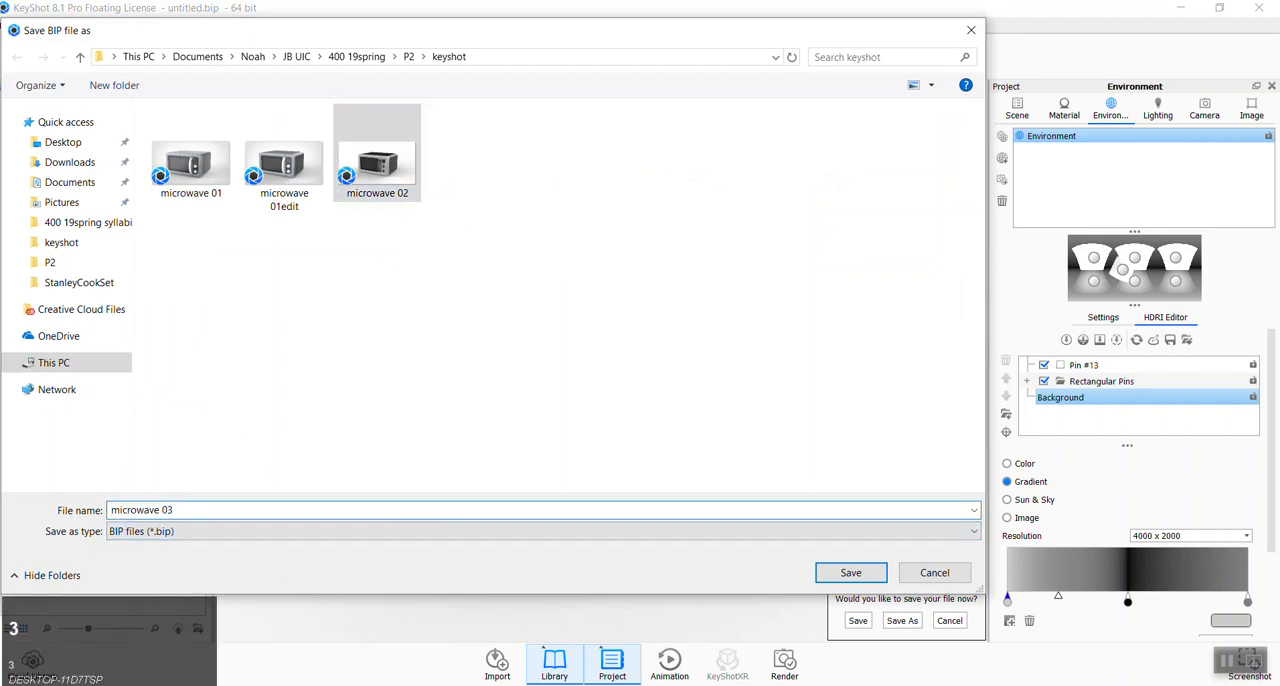
{"action": "left_click", "coordinate": [850, 572]}
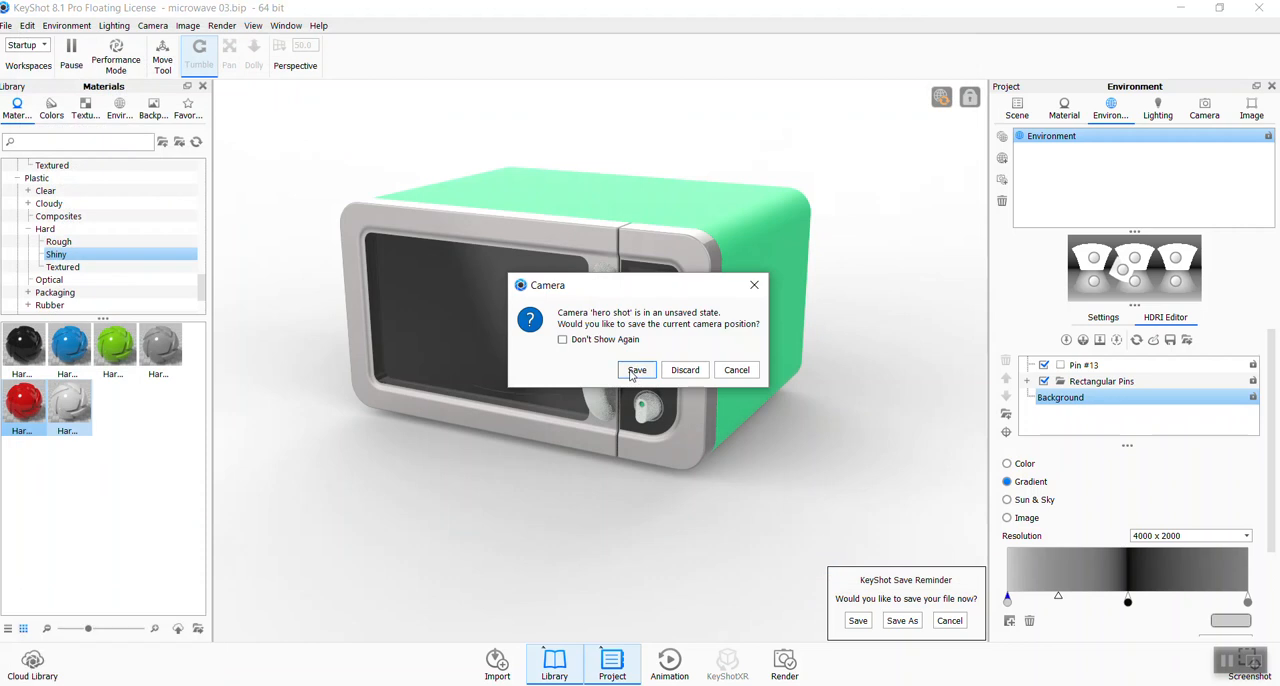
{"action": "left_click", "coordinate": [636, 370]}
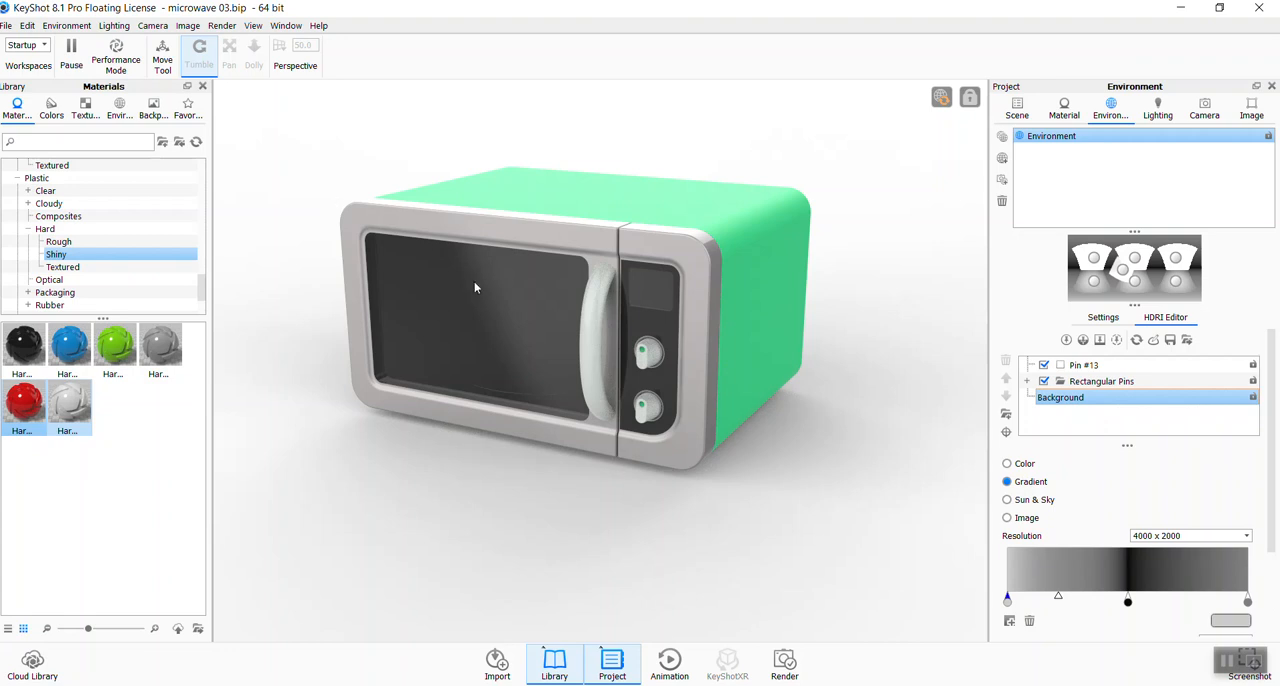
- Disable Pin #13 in the lighting environment and try to orbit the locked hero shot view
{"action": "left_click", "coordinate": [1045, 367]}
{"action": "left_click_drag", "start_coordinate": [857, 486], "coordinate": [651, 549], "text": "ctrl"}
{"action": "middle_click_drag", "start_coordinate": [651, 549], "coordinate": [797, 513]}
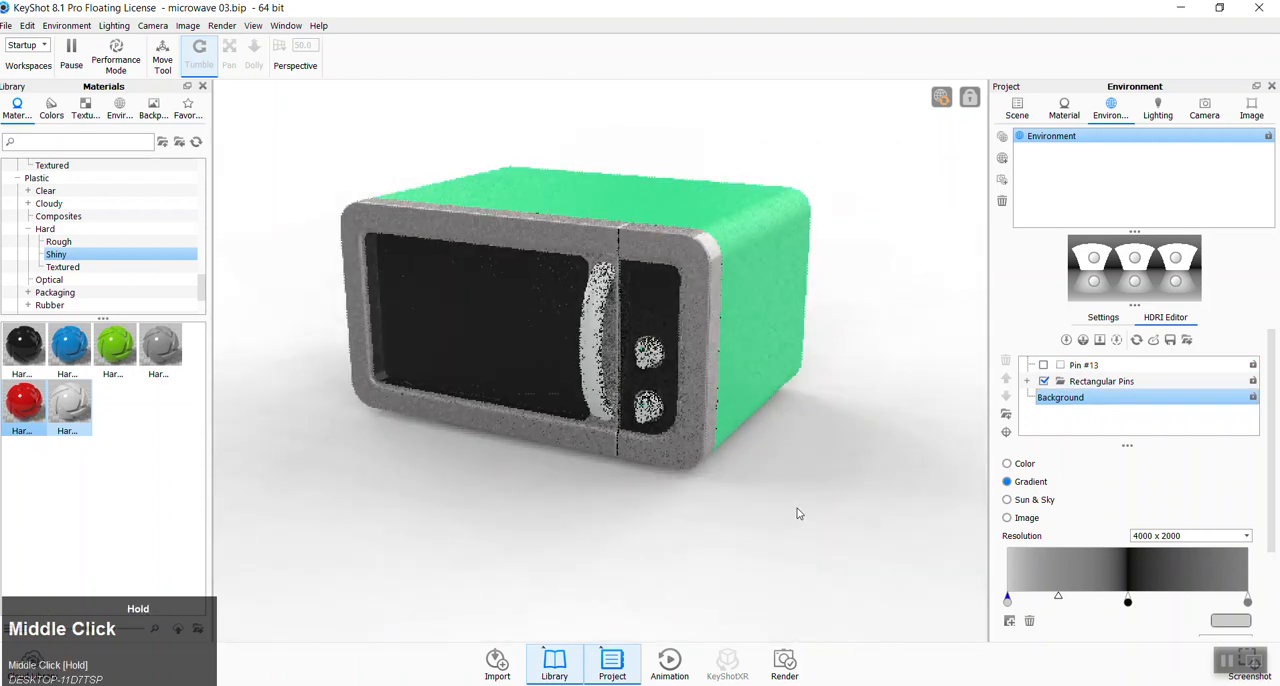
{"action": "left_click_drag", "start_coordinate": [797, 510], "coordinate": [733, 471]}
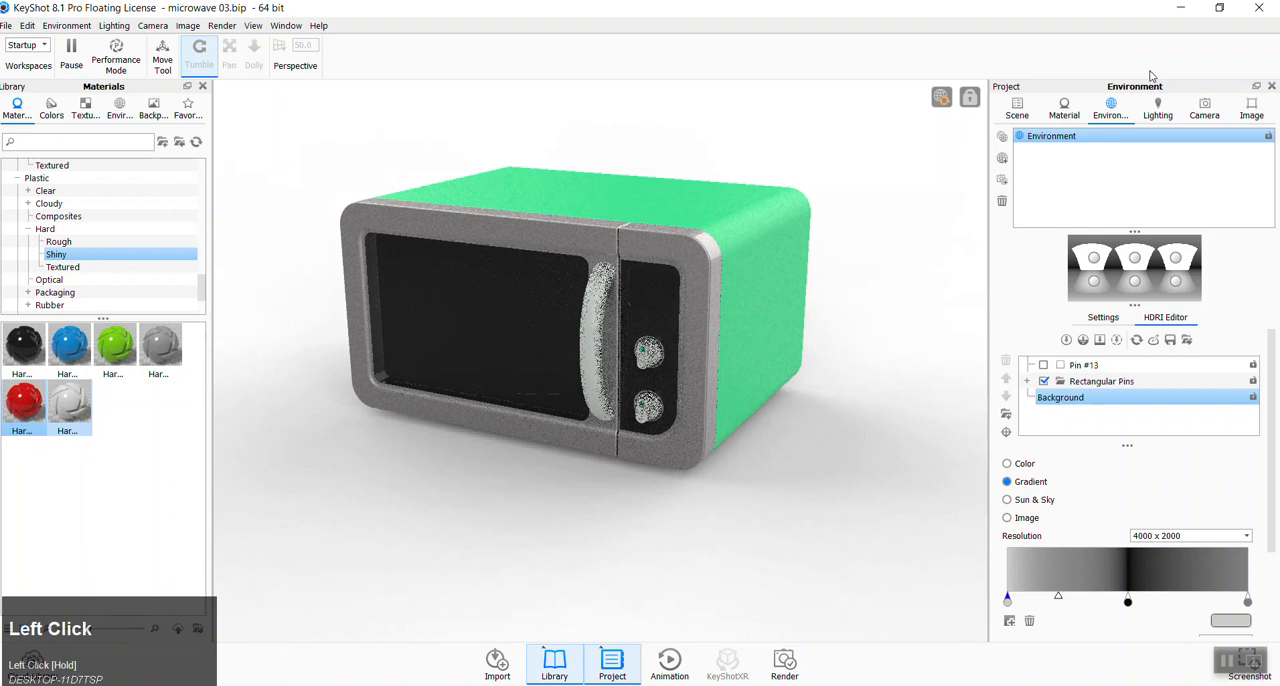
- In the Free Camera, orbit the microwave to an inclination of about 15° and rotate the lighting environment around it
{"action": "left_click", "coordinate": [1204, 108]}
{"action": "left_click", "coordinate": [1054, 138]}
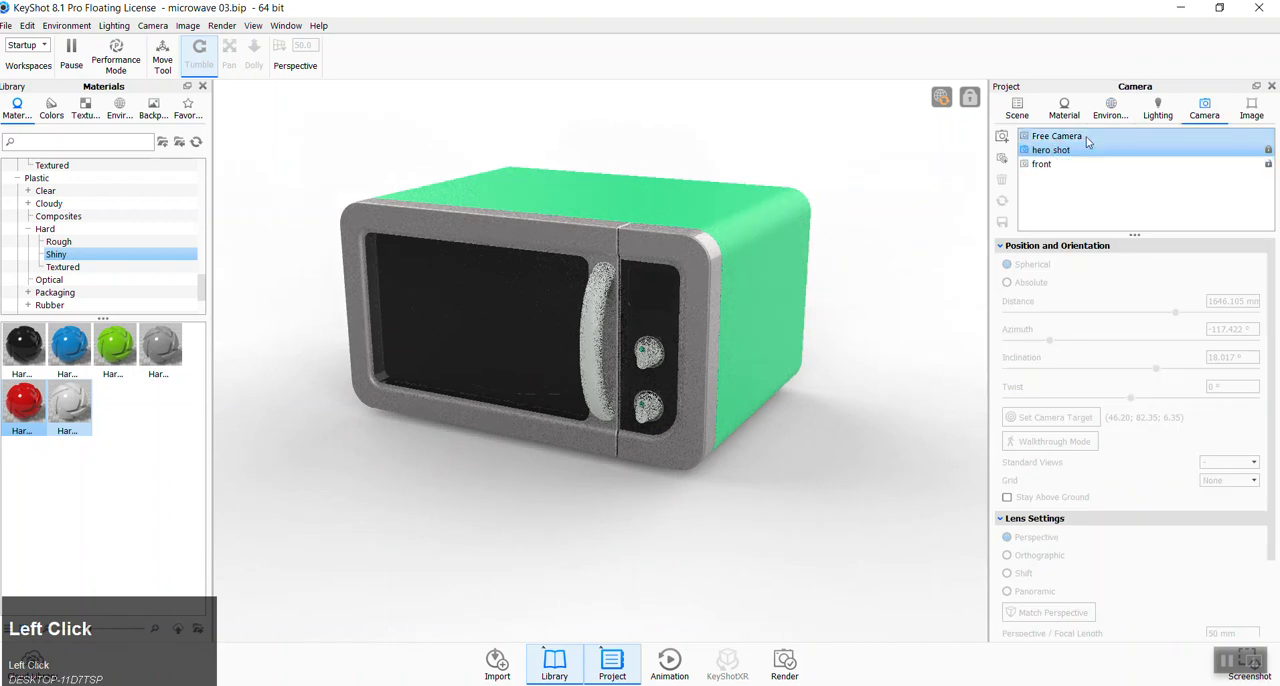
{"action": "left_click_drag", "start_coordinate": [730, 527], "coordinate": [739, 519]}
{"action": "left_click_drag", "start_coordinate": [555, 520], "coordinate": [587, 520], "text": "ctrl"}
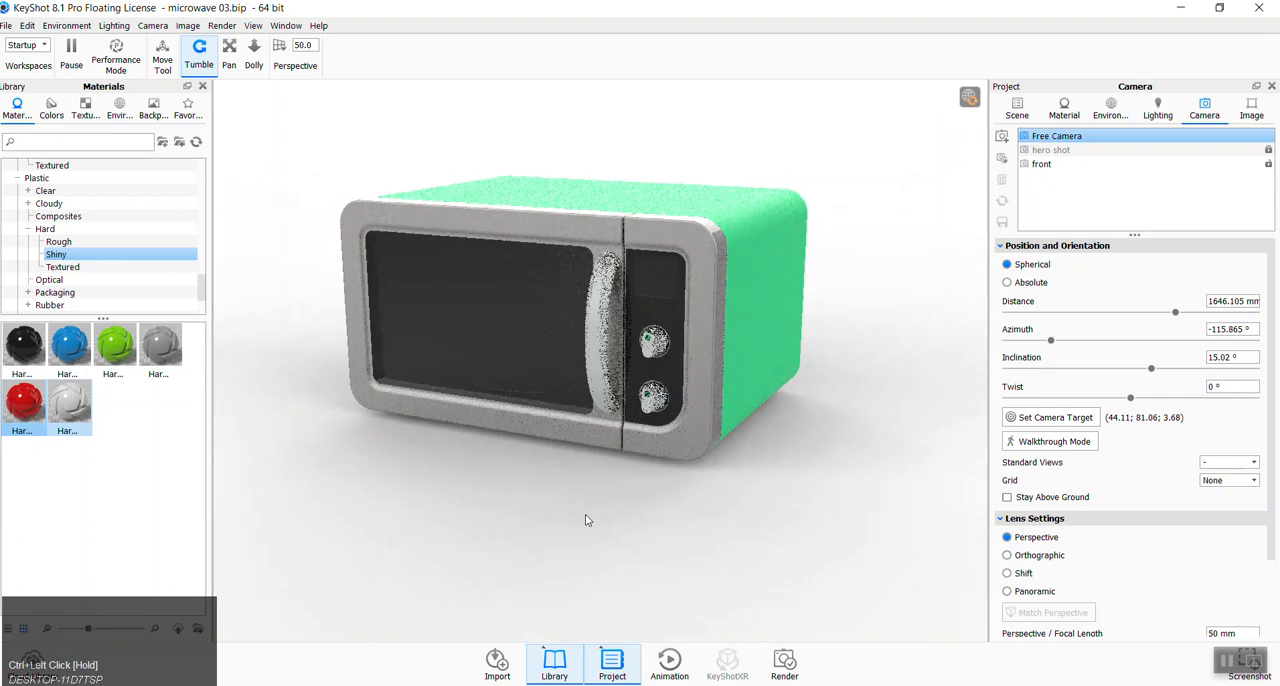
- Orbit the Free Camera to an inclination of about 18° and an azimuth of about -116°
{"action": "left_click_drag", "start_coordinate": [536, 529], "coordinate": [806, 507], "text": "ctrl"}
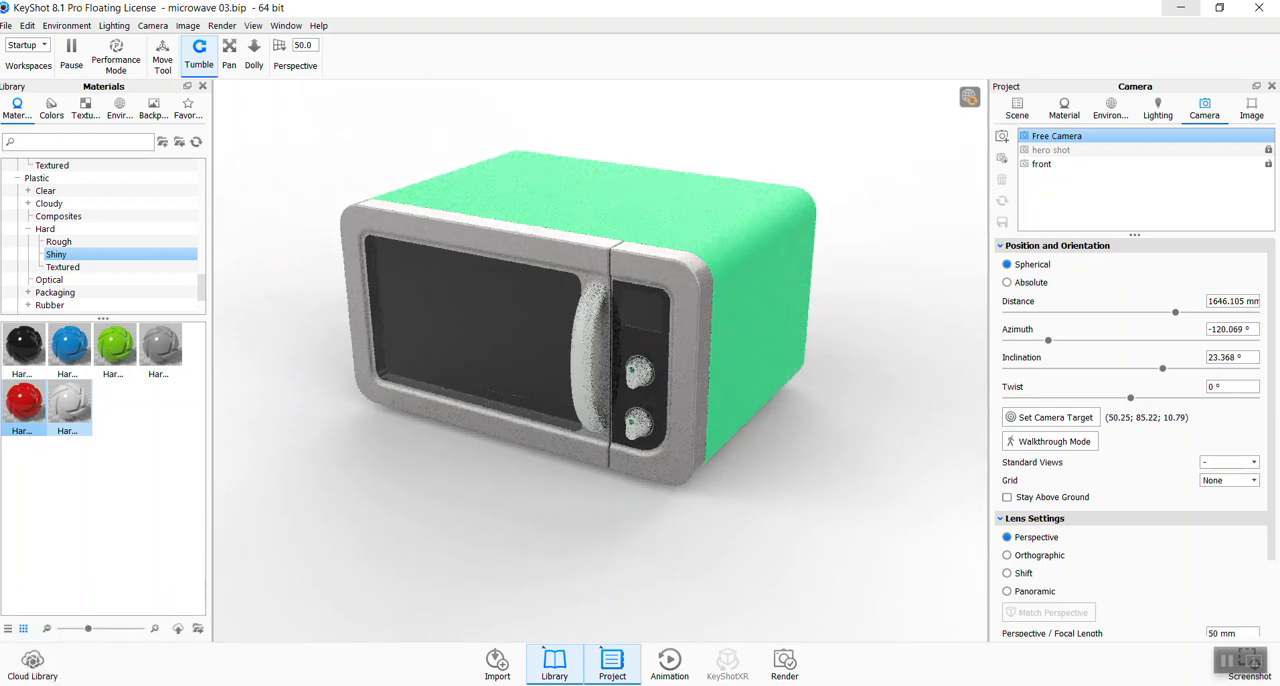
{"action": "left_click_drag", "start_coordinate": [758, 472], "coordinate": [763, 443]}
{"action": "left_click_drag", "start_coordinate": [573, 493], "coordinate": [573, 496]}
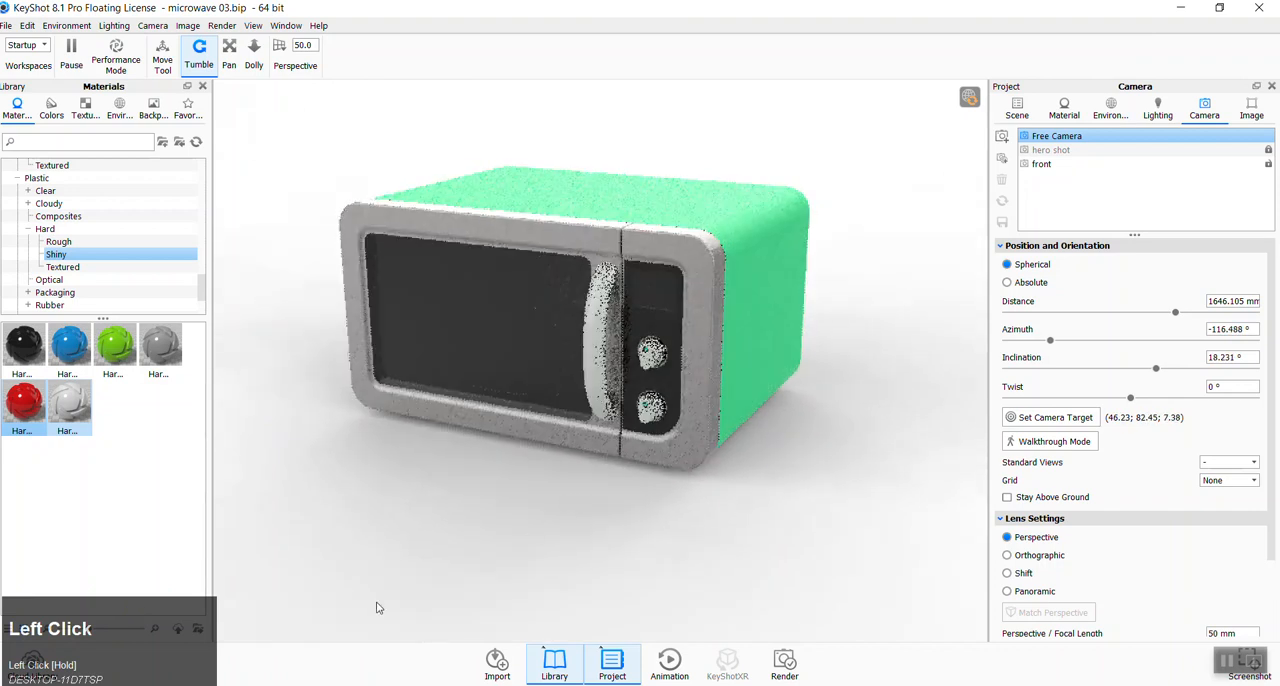
- Switch to File Explorer, examine the reference render microwave 01.9 in the P2 keyshot folder, and return to KeyShot
{"action": "mouse_move", "coordinate": [100, 684]}
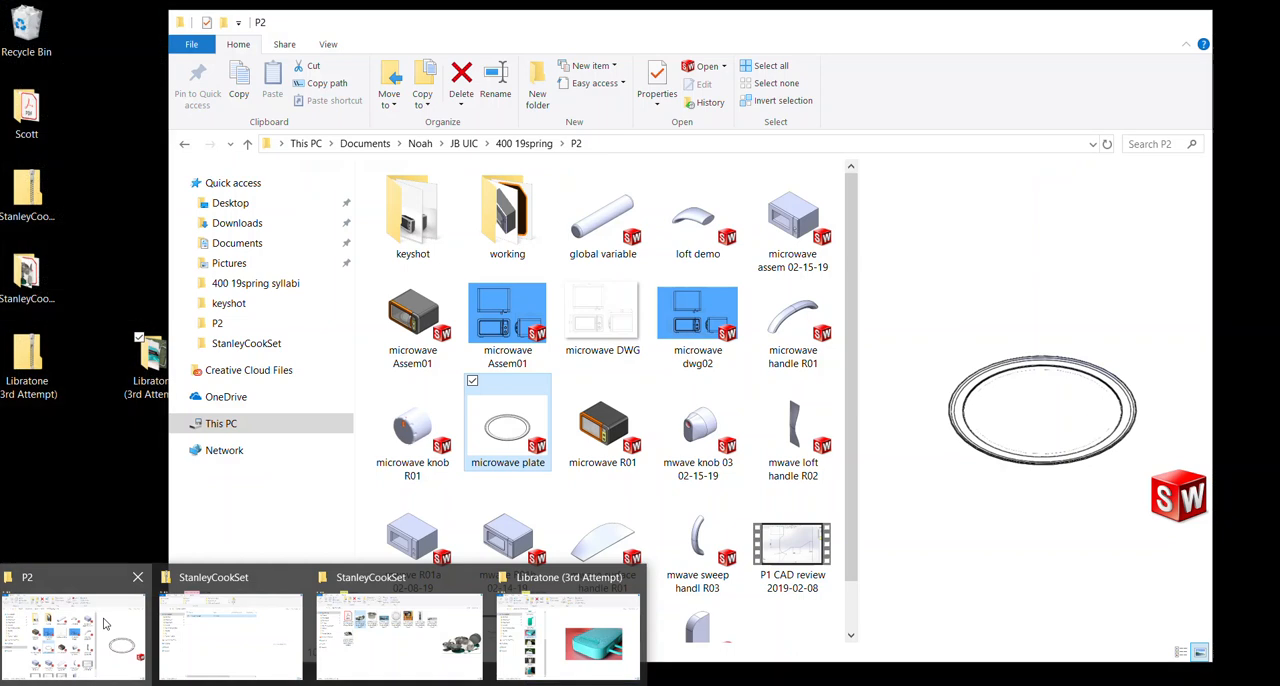
{"action": "left_click", "coordinate": [110, 624]}
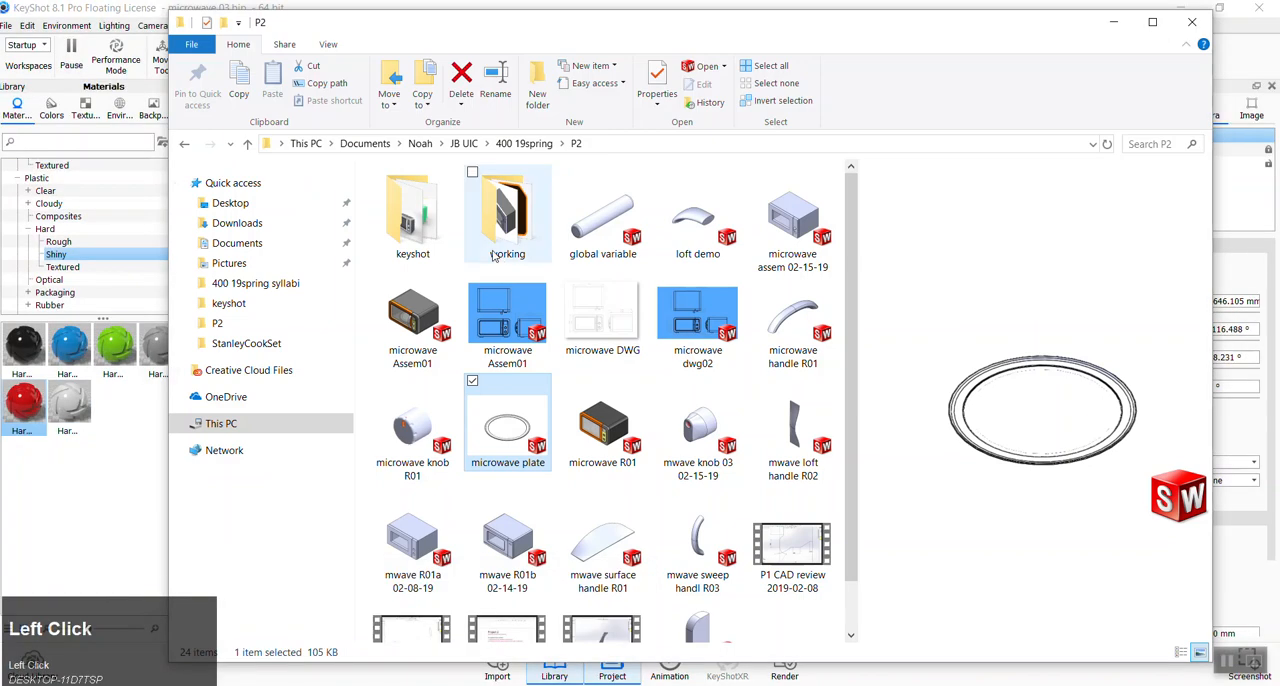
{"action": "double_click", "coordinate": [439, 236]}
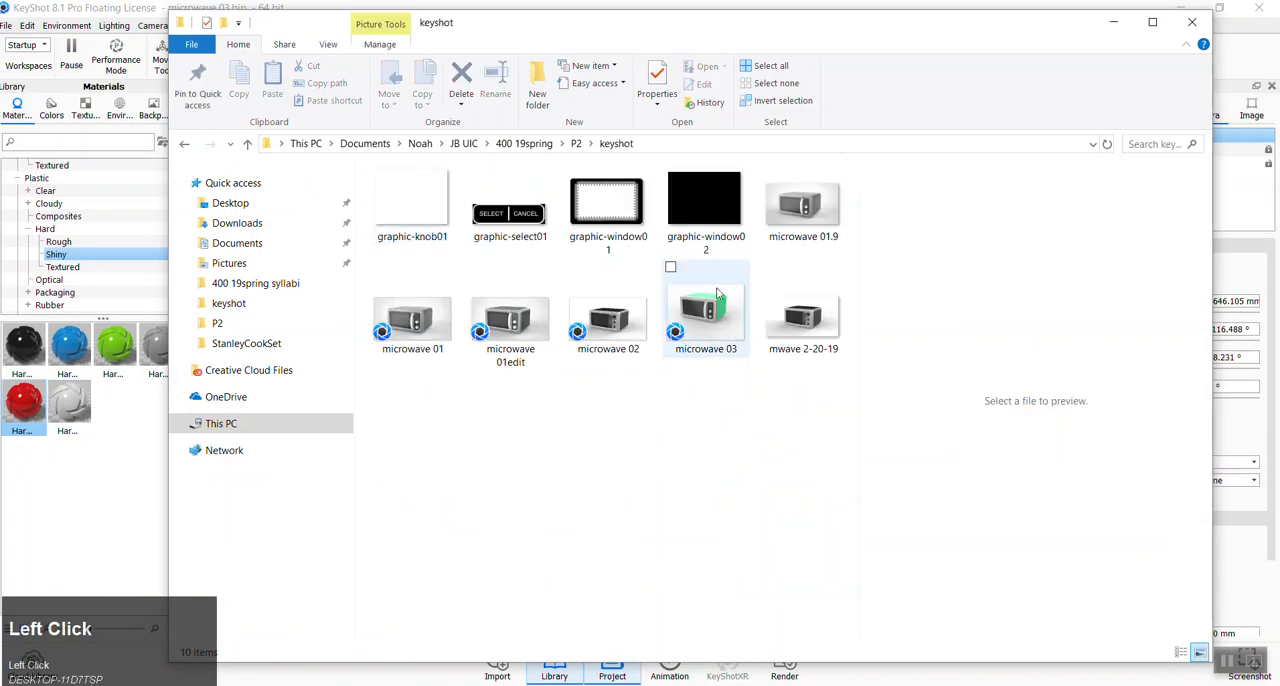
{"action": "double_click", "coordinate": [785, 230]}
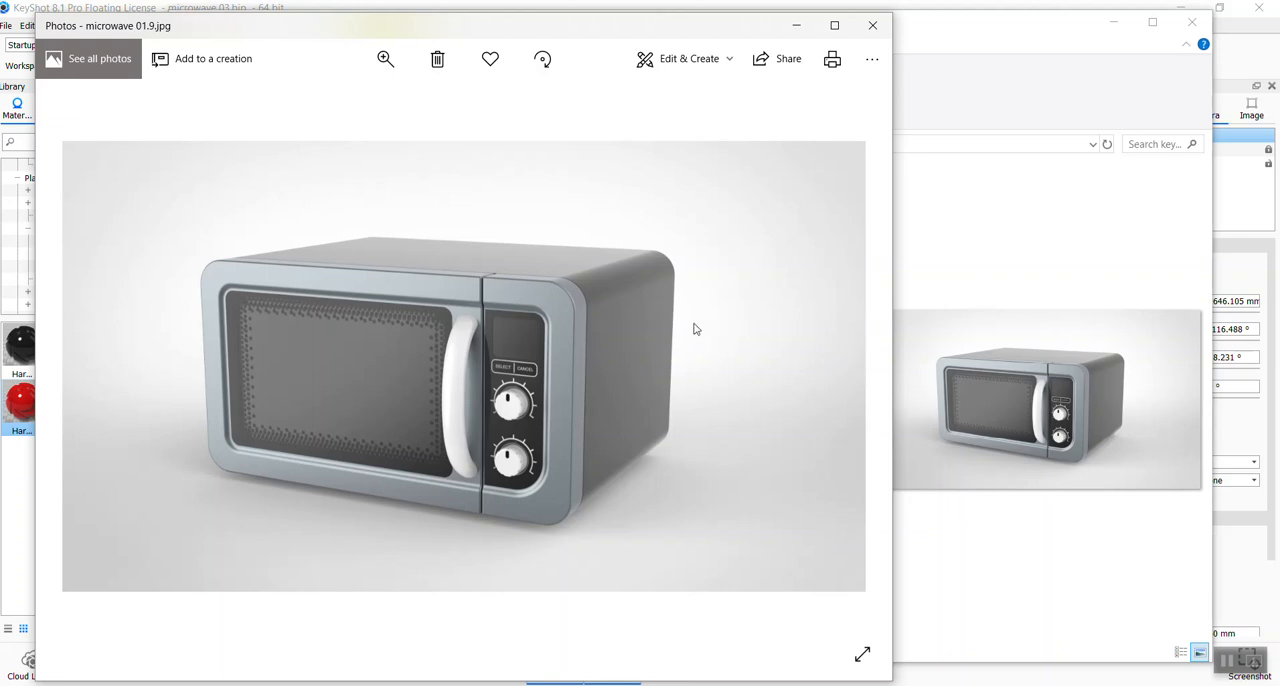
{"action": "left_click", "coordinate": [792, 26]}
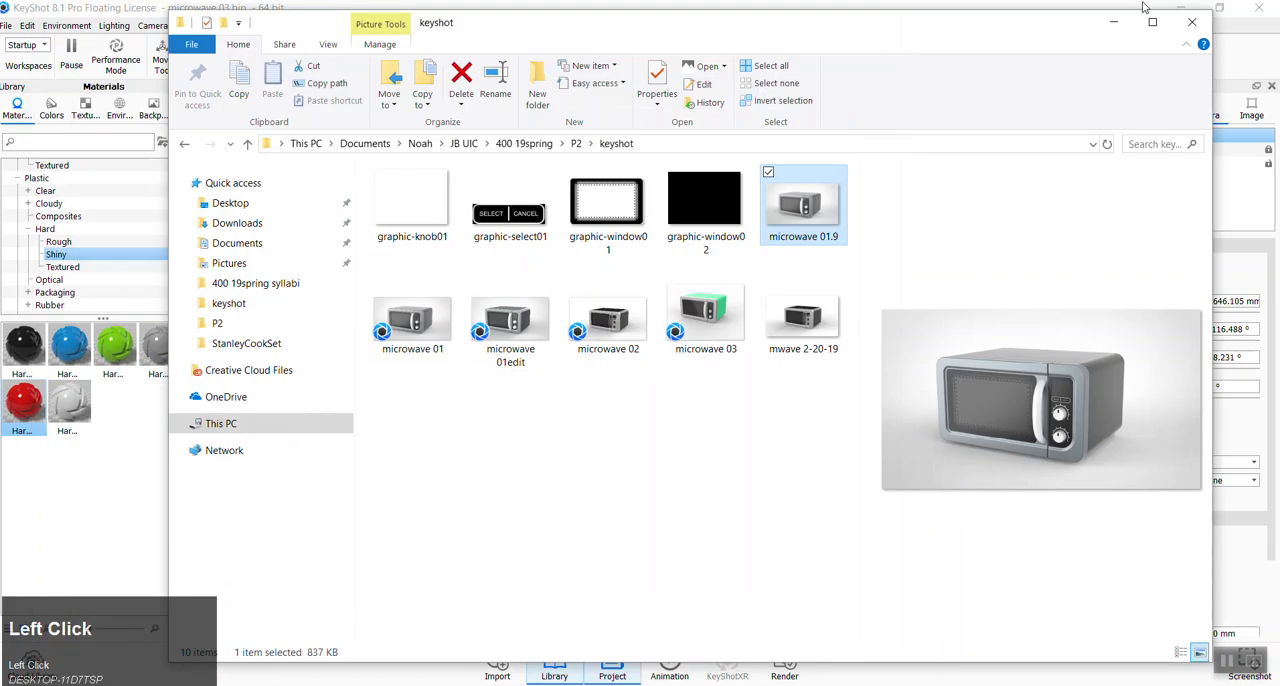
{"action": "left_click", "coordinate": [1113, 21]}
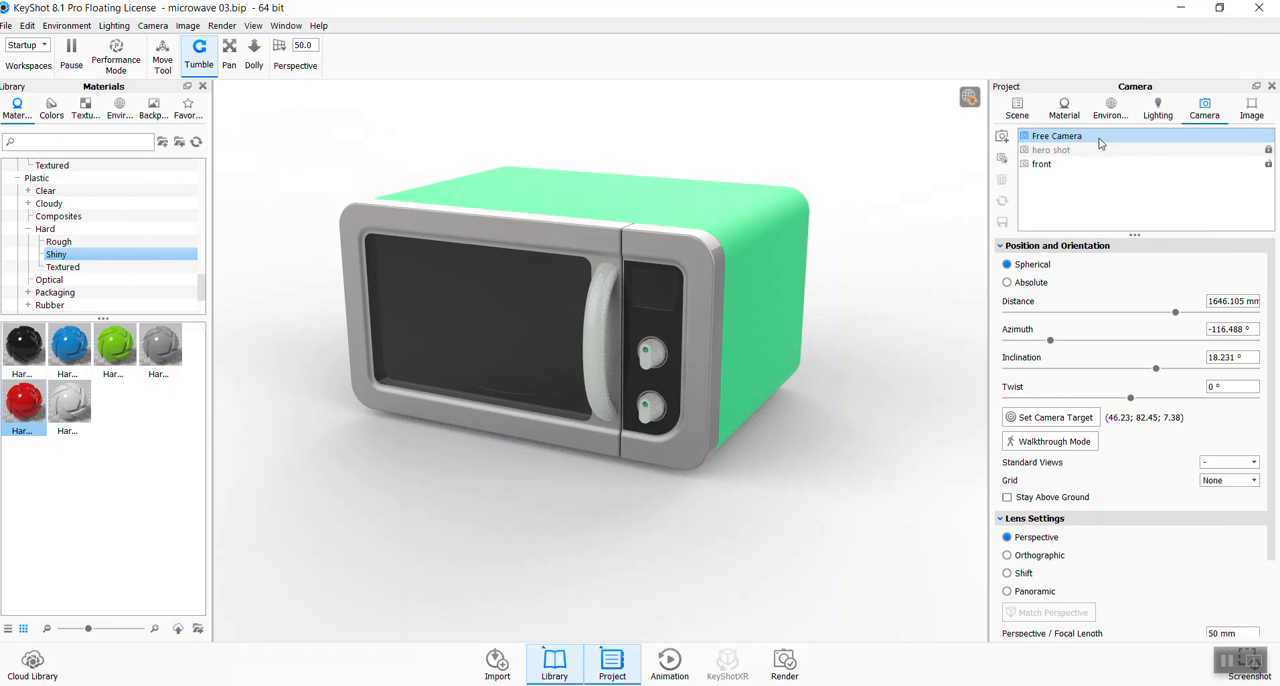
- Add a new camera, set its lens to Orthographic and its standard view to Front, and bring it in to a distance of about 976 mm
{"action": "left_click", "coordinate": [1002, 137]}
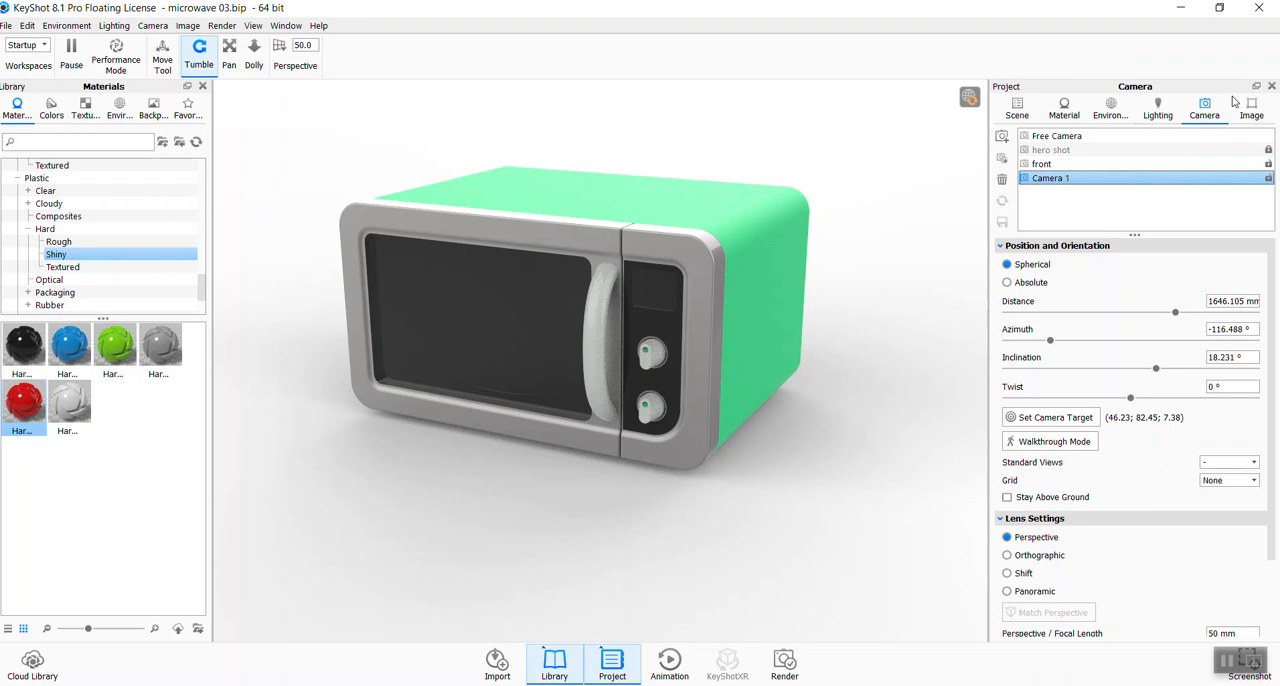
{"action": "left_click", "coordinate": [1007, 556]}
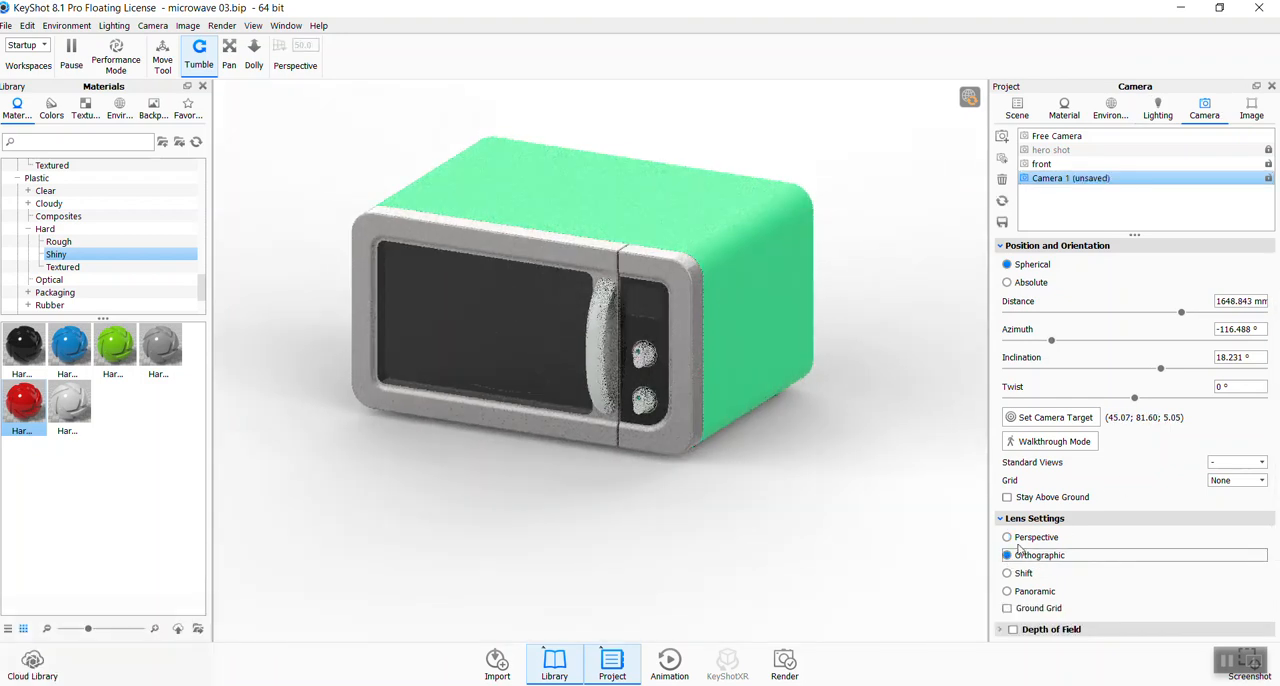
{"action": "left_click", "coordinate": [1247, 463]}
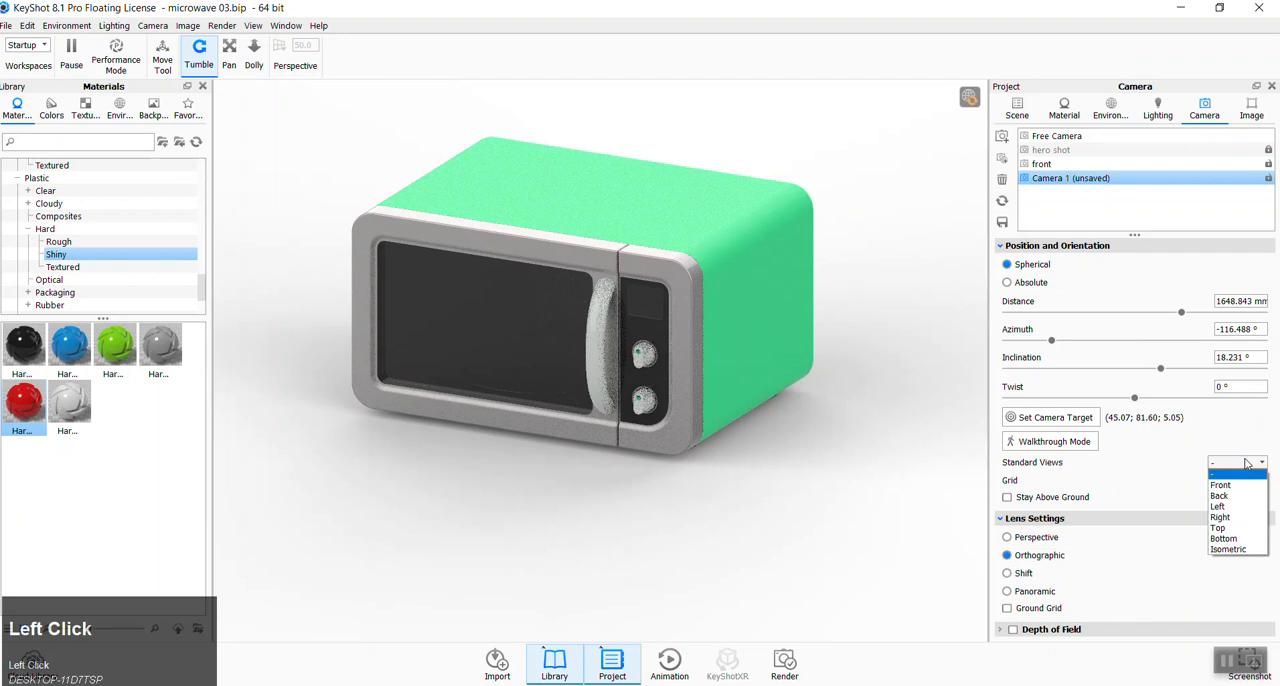
{"action": "left_click", "coordinate": [1228, 463]}
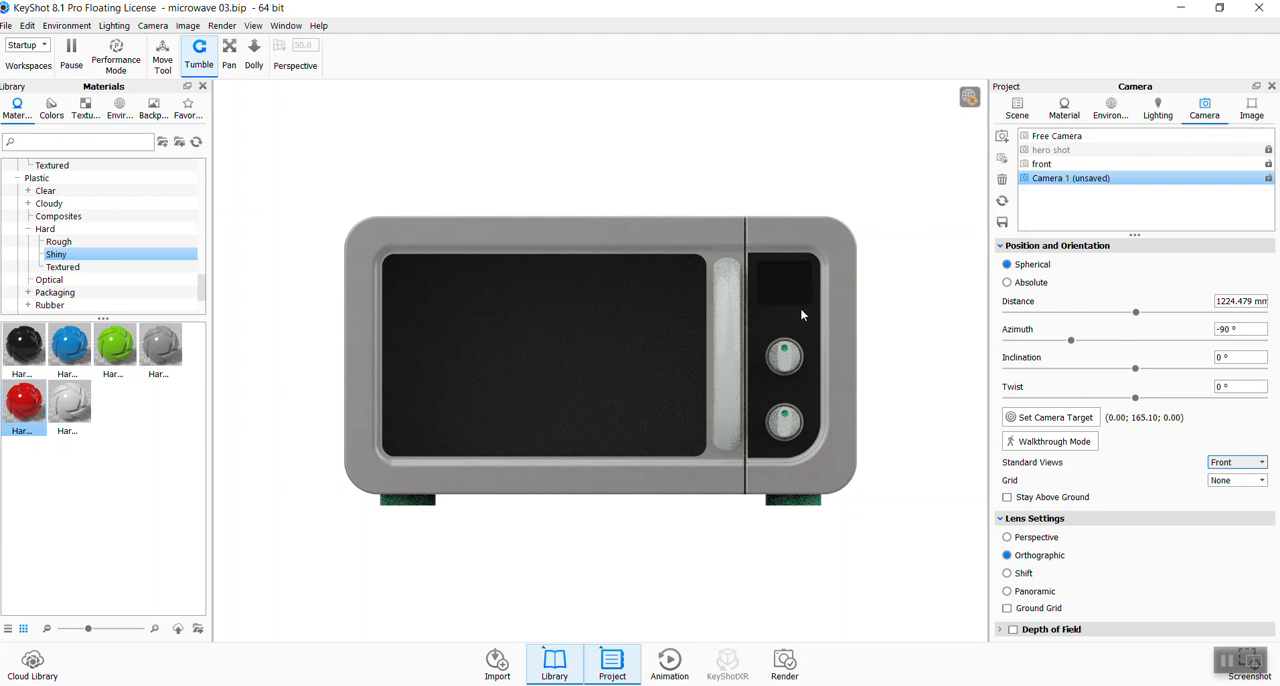
{"action": "scroll", "coordinate": [850, 355], "scroll_direction": "down", "scroll_amount": 3}
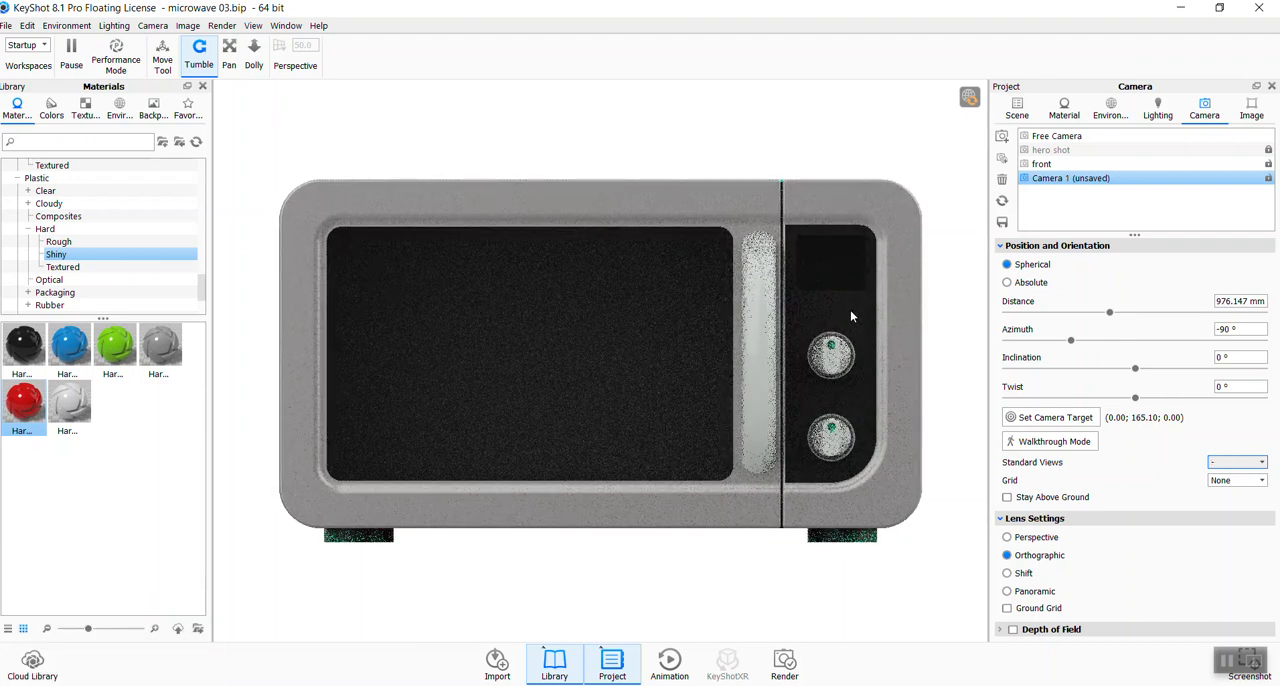
- Open the label settings of the control panel's black plastic material
{"action": "left_click", "coordinate": [851, 311]}
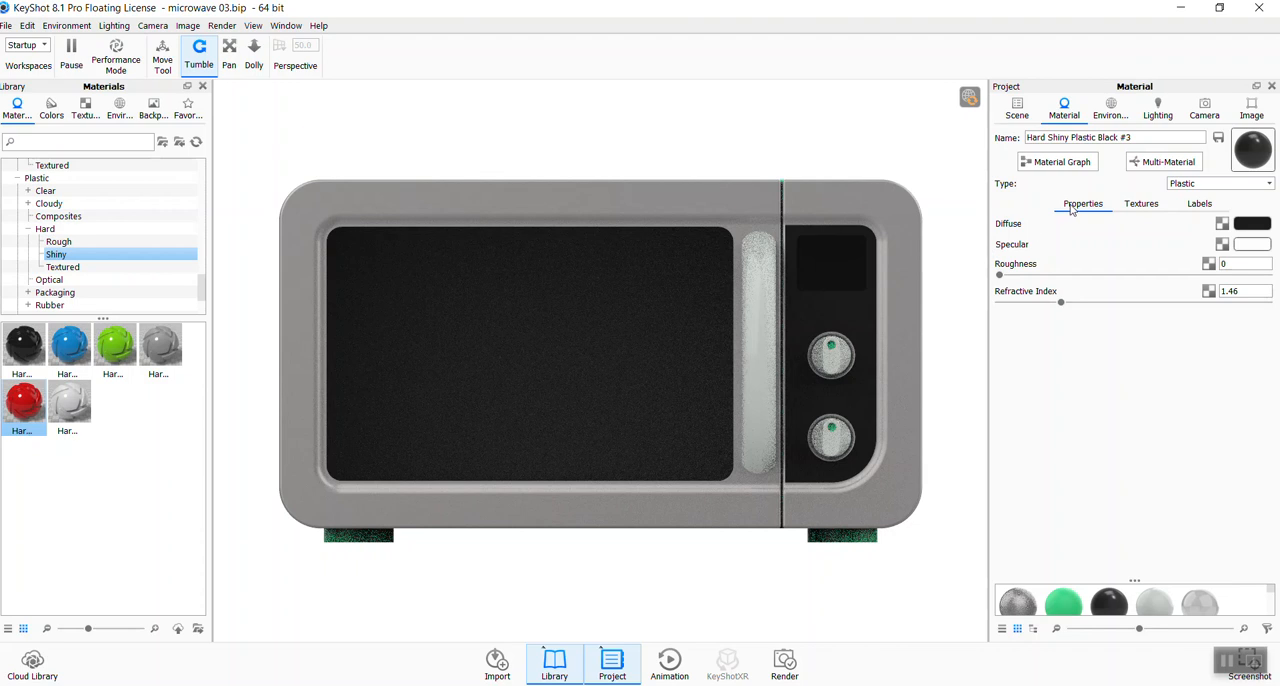
{"action": "left_click", "coordinate": [1199, 205]}
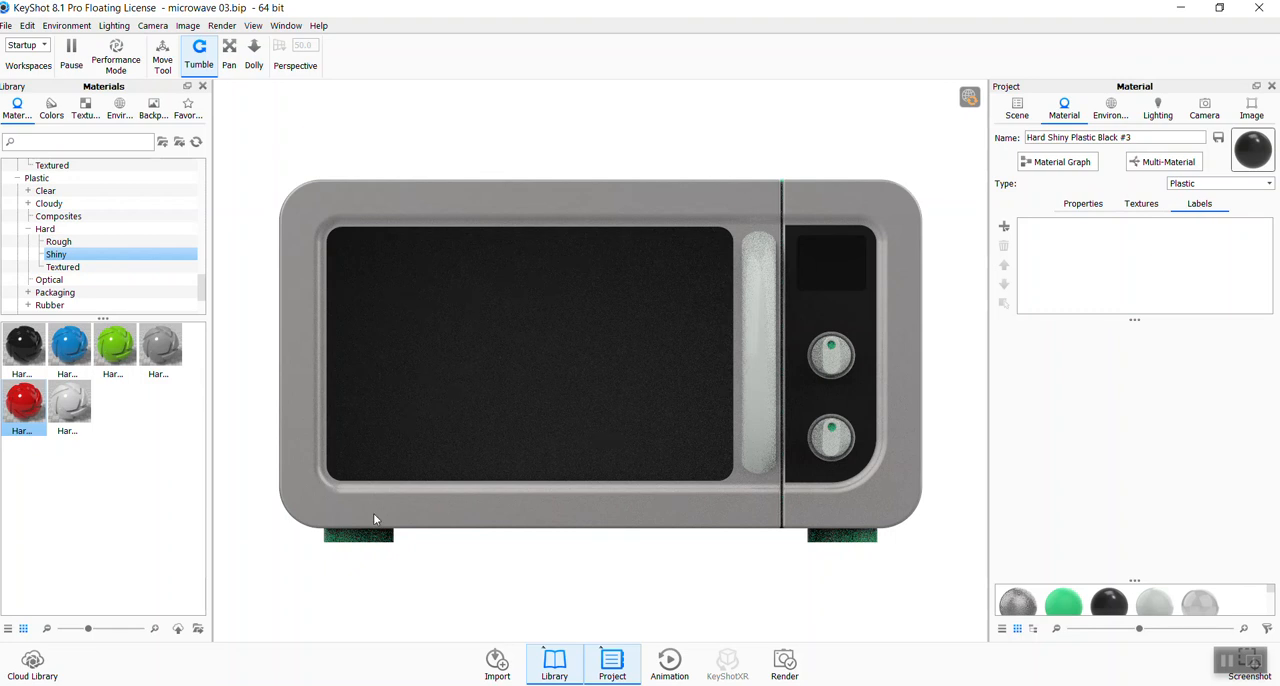
- Switch to the browser, examine the graphic files in the DES 400 - Spring 2019 P2 folder on Box, and return to KeyShot
{"action": "mouse_move", "coordinate": [180, 685]}
{"action": "left_click", "coordinate": [180, 630]}
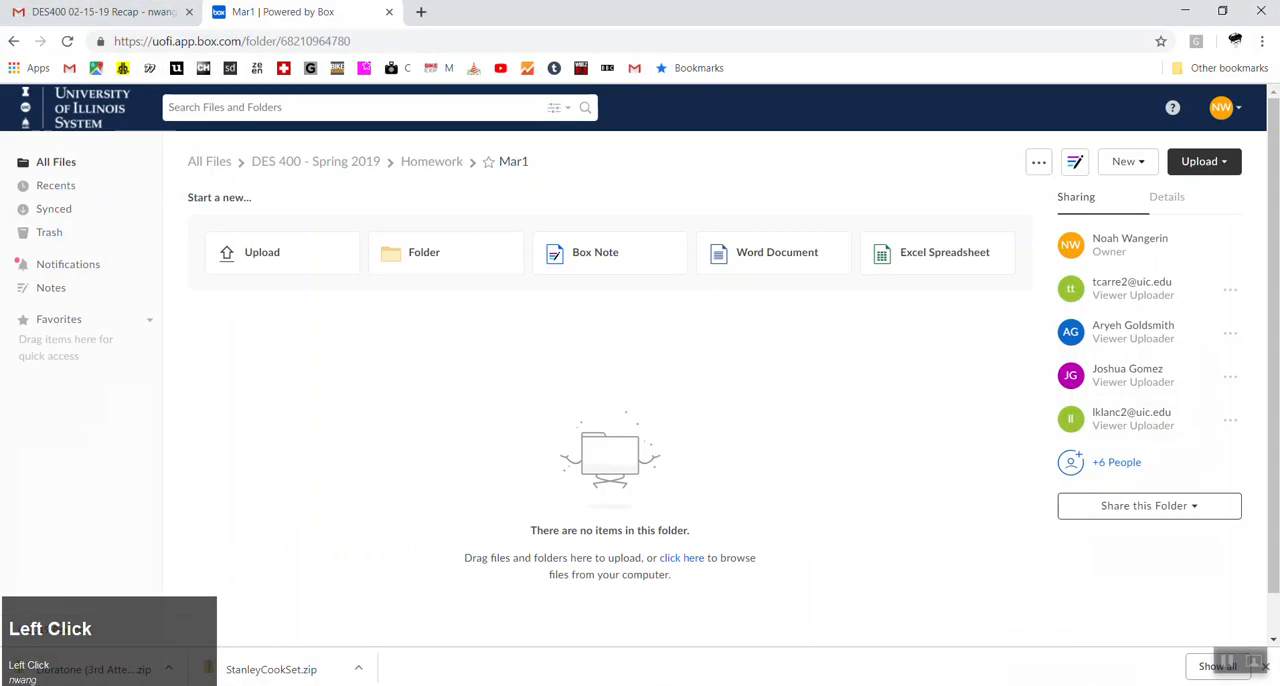
{"action": "left_click", "coordinate": [350, 162]}
{"action": "left_click", "coordinate": [244, 282]}
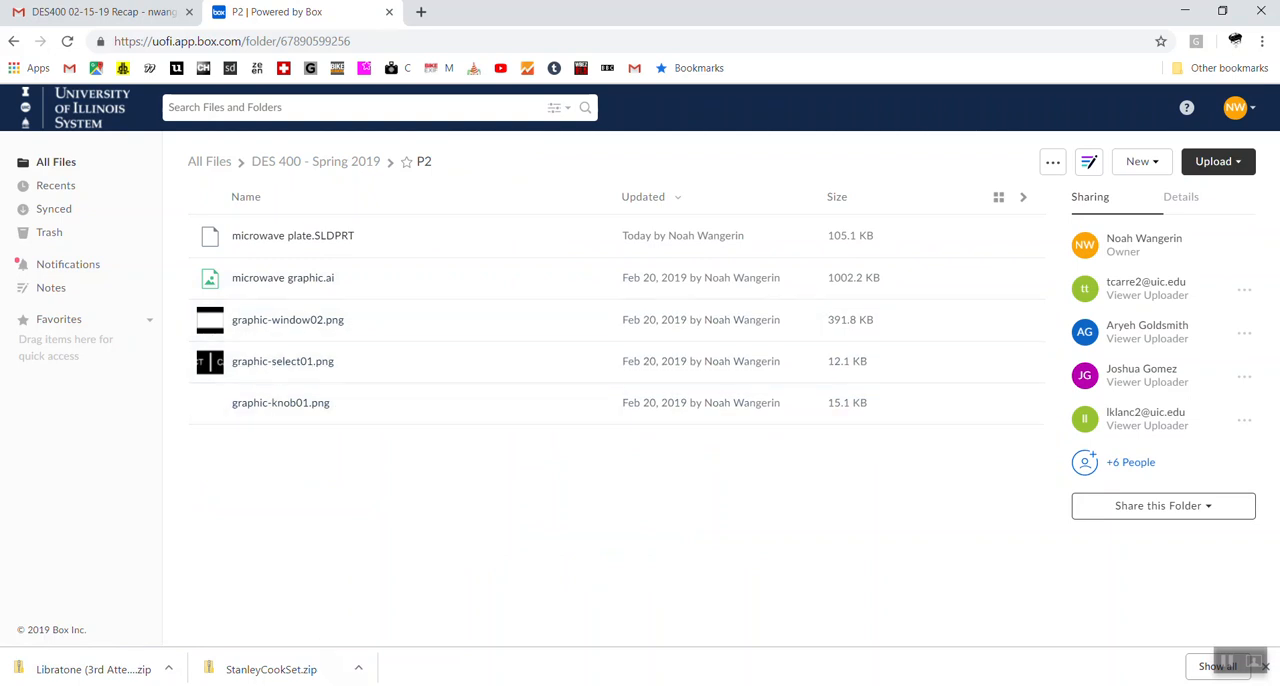
{"action": "left_click", "coordinate": [500, 684]}
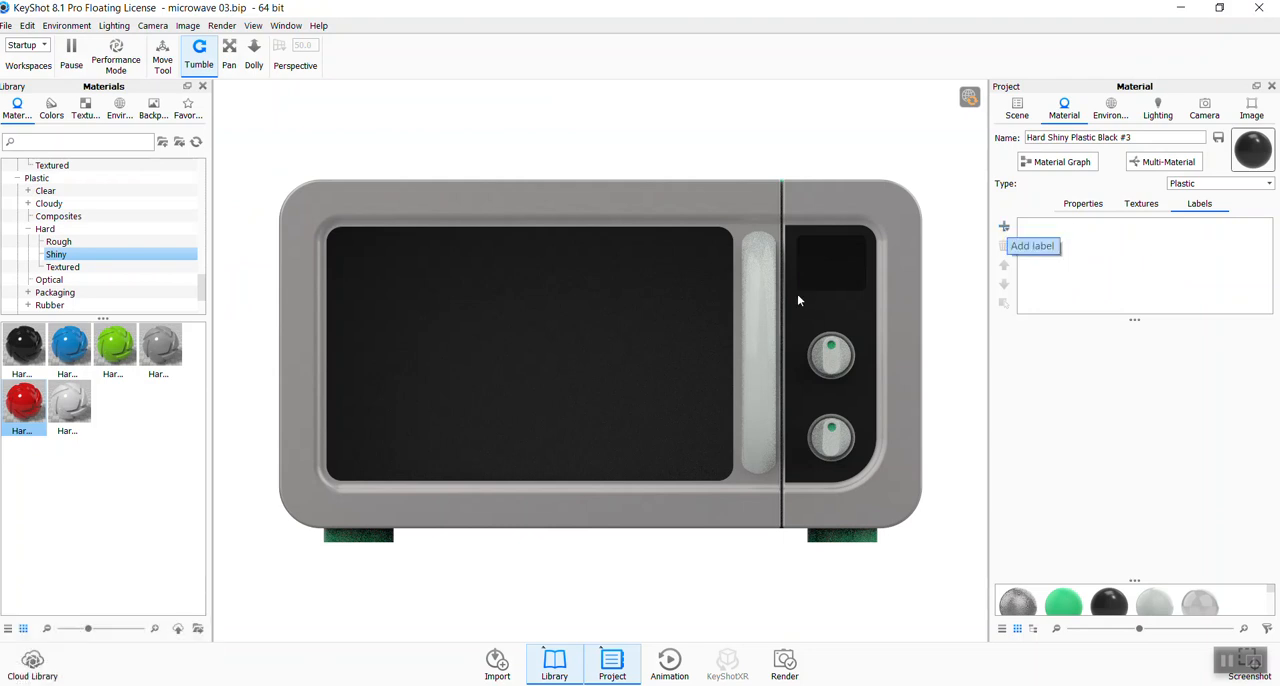
- Add a texture label to the control panel material using the graphic-knob01 image
{"action": "left_click", "coordinate": [1006, 229]}
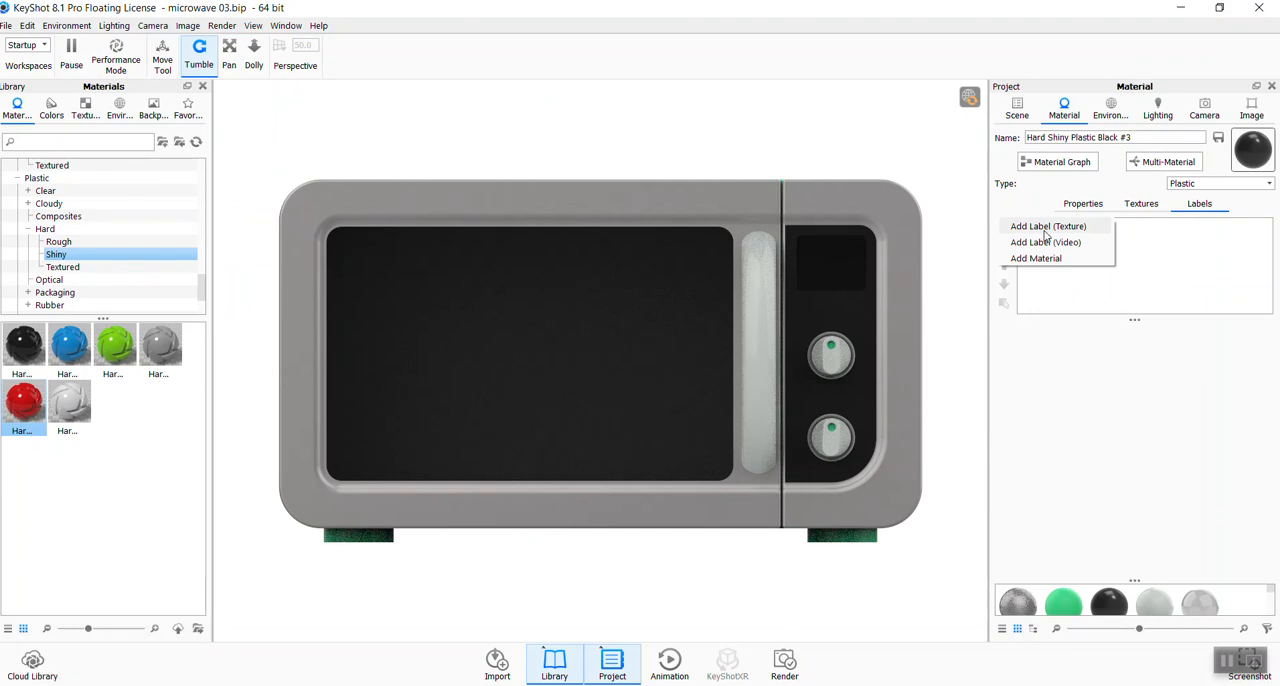
{"action": "left_click", "coordinate": [1072, 229]}
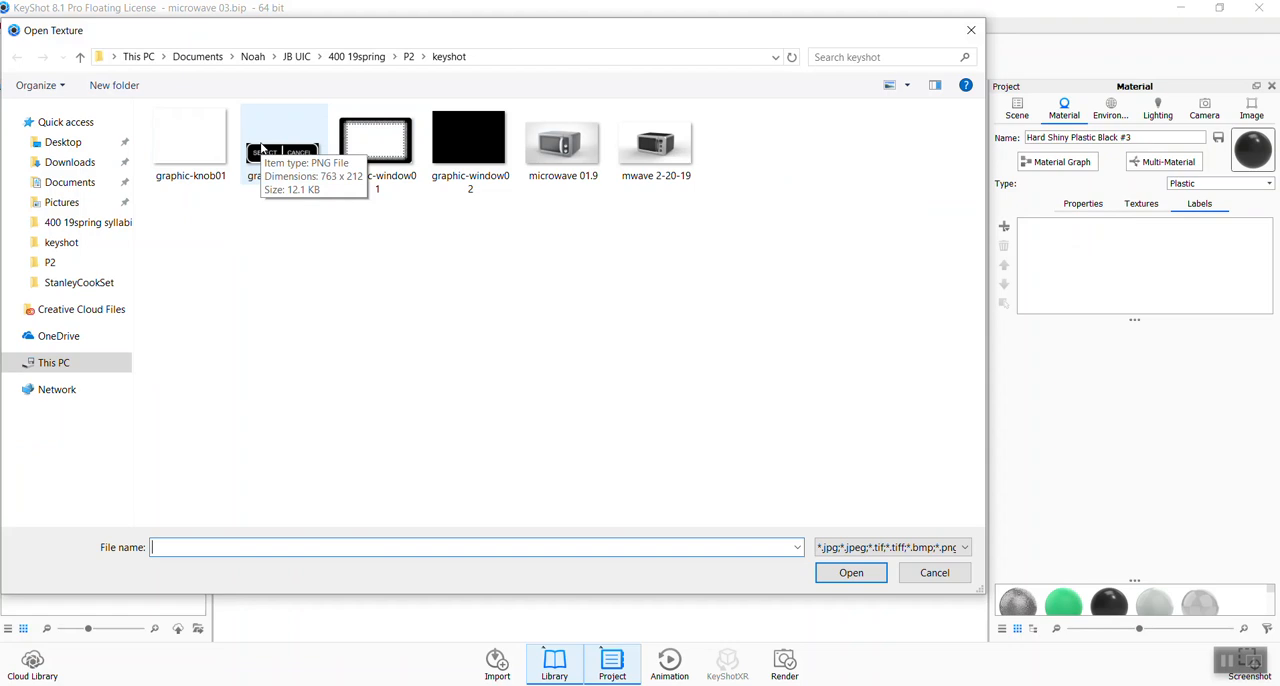
{"action": "left_click", "coordinate": [196, 158]}
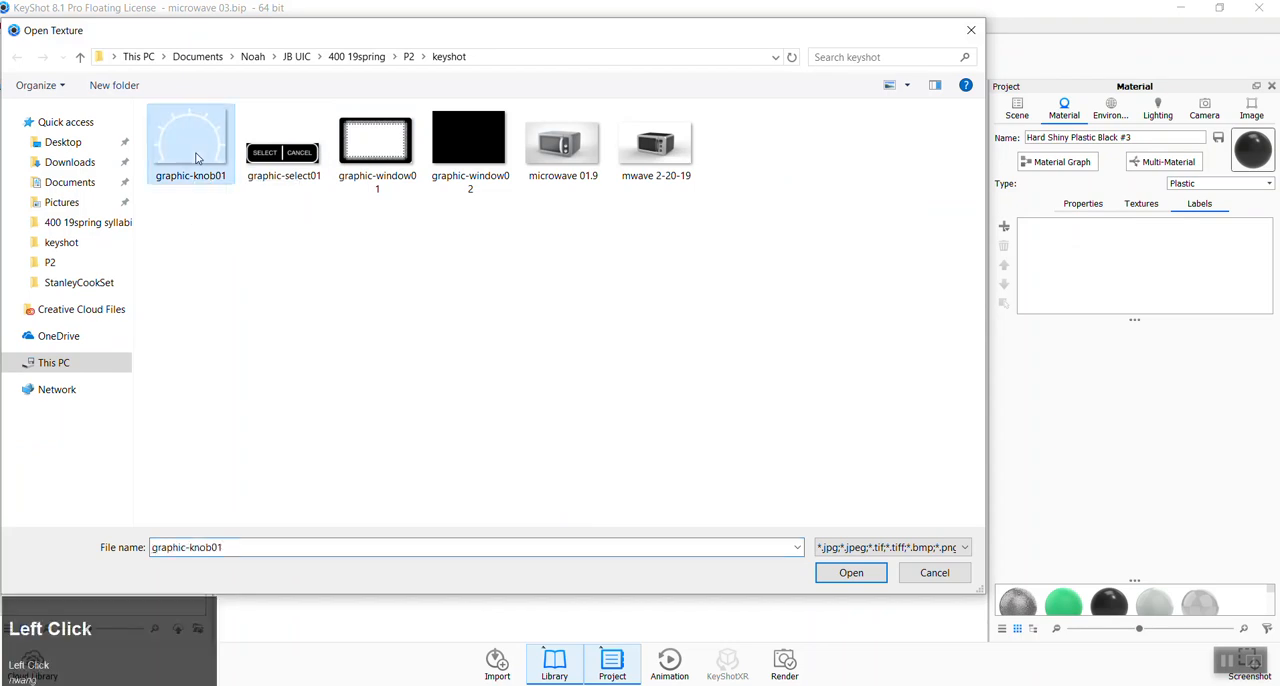
{"action": "left_click", "coordinate": [851, 572]}
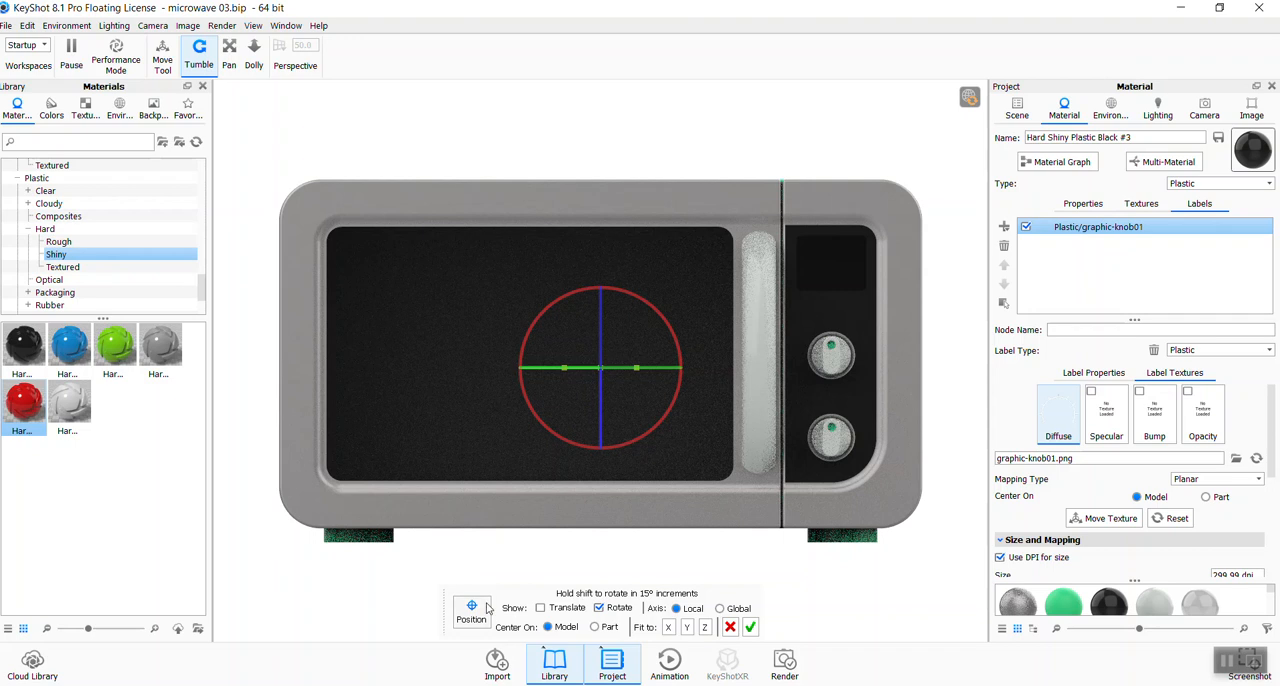
- Show the label's translate handles, fit it to the Z axis, and move it around the upper knob
{"action": "left_click", "coordinate": [541, 608]}
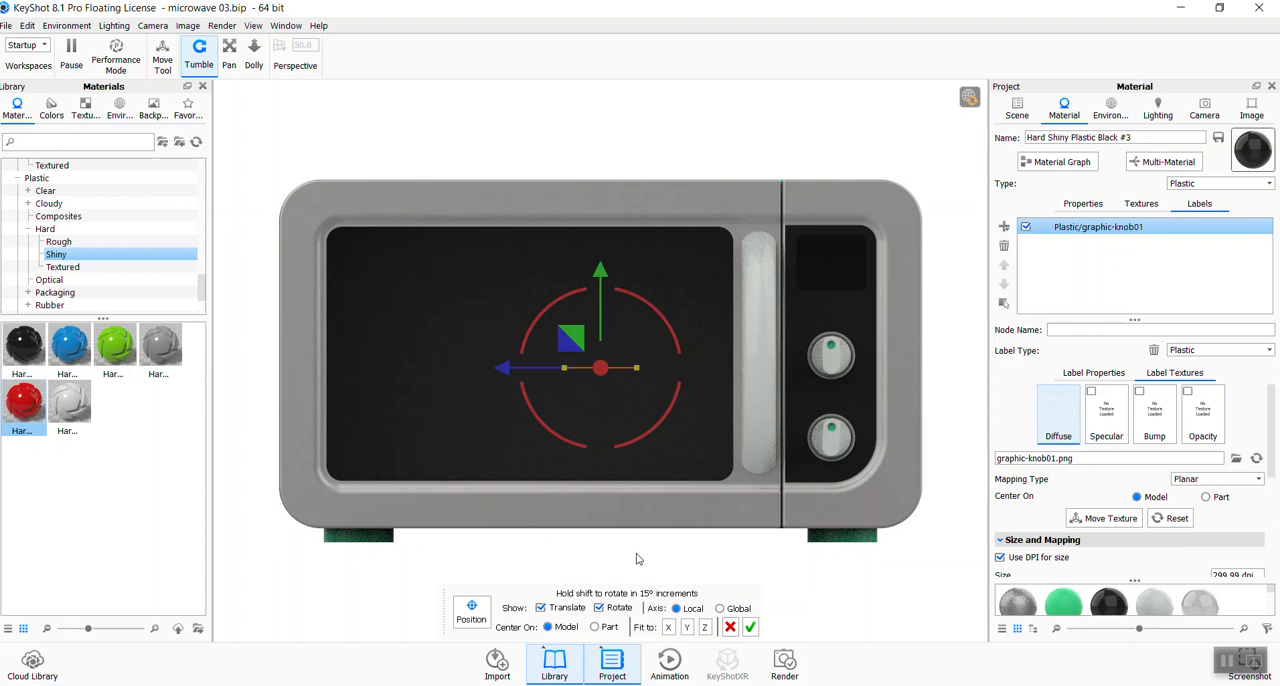
{"action": "left_click", "coordinate": [706, 629]}
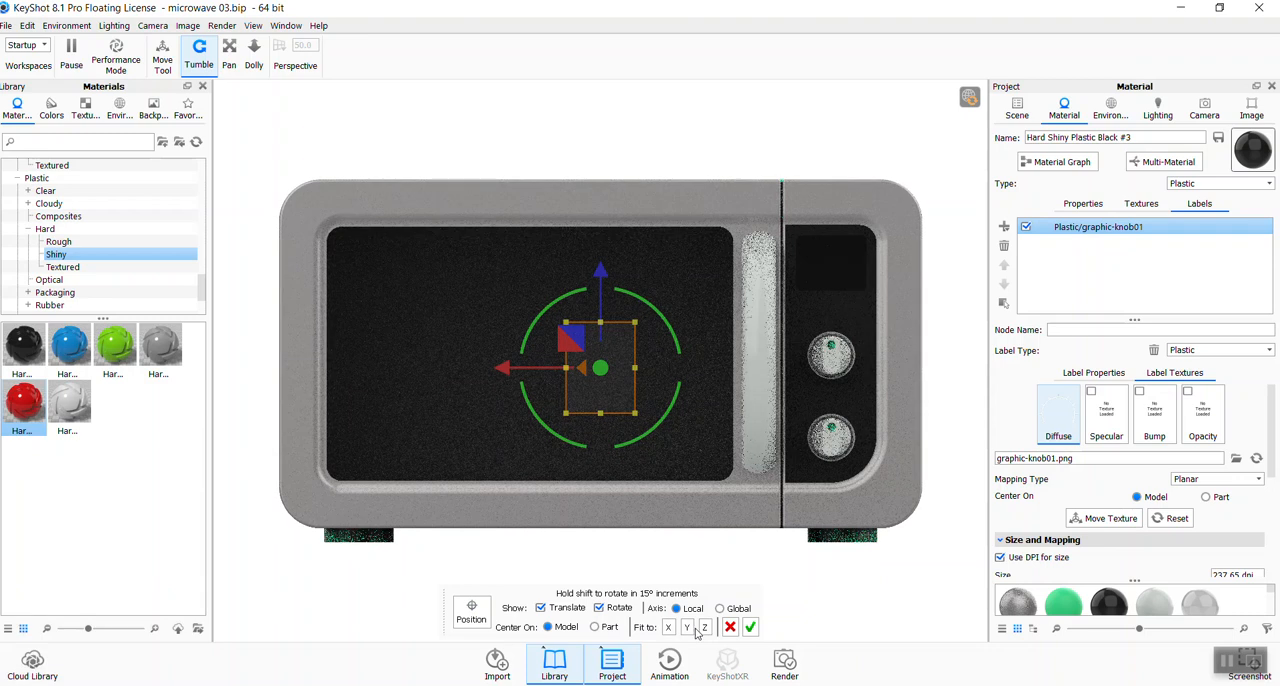
{"action": "left_click", "coordinate": [689, 628]}
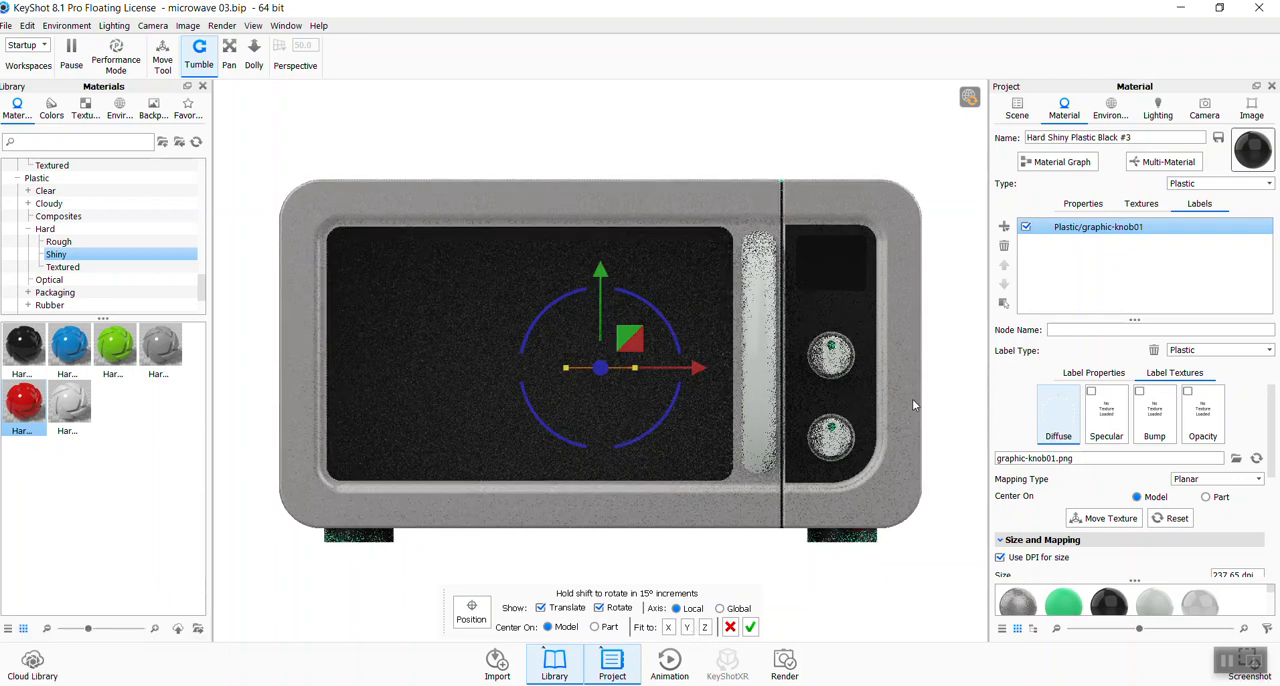
{"action": "left_click", "coordinate": [705, 628]}
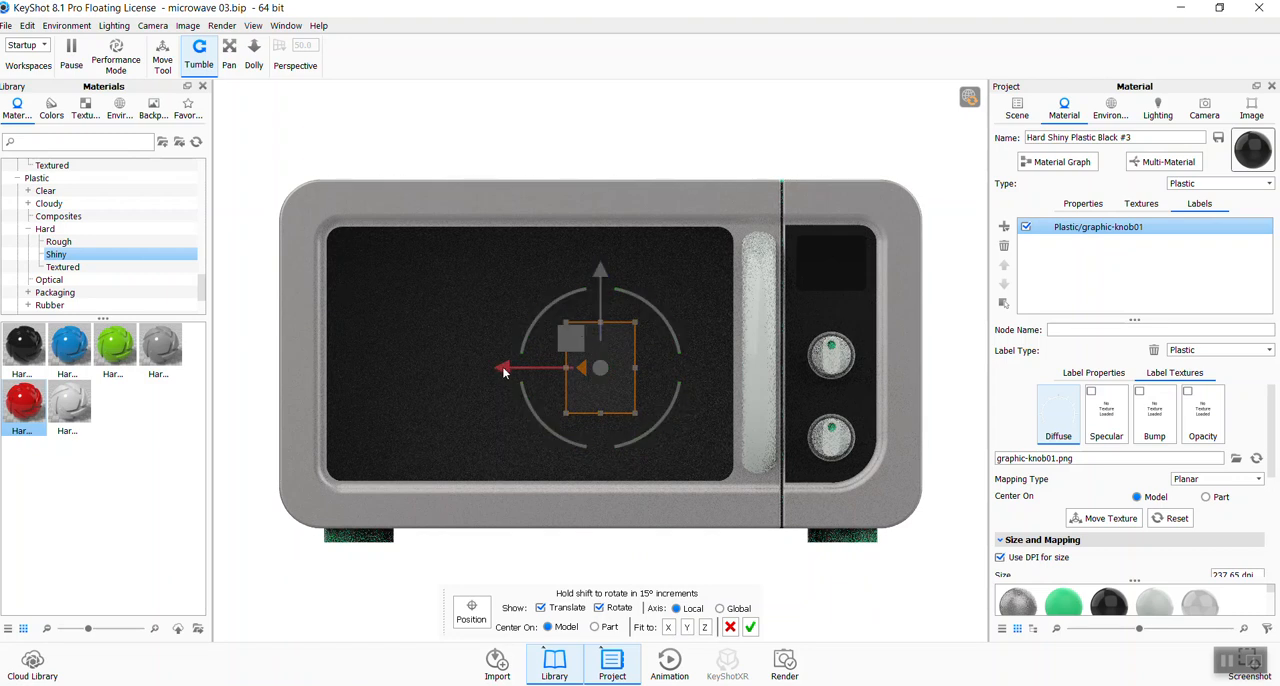
{"action": "left_click_drag", "start_coordinate": [502, 371], "coordinate": [729, 388]}
{"action": "left_click_drag", "start_coordinate": [828, 267], "coordinate": [829, 259]}
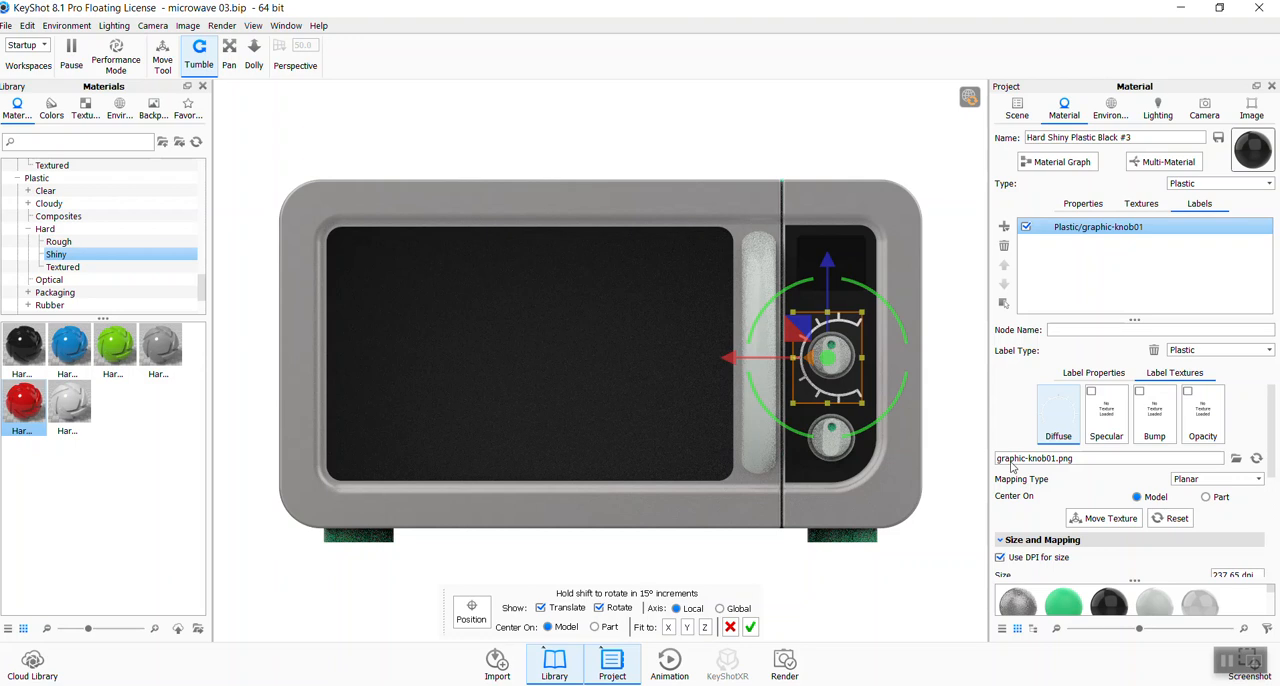
- Try rotating the knob label to 15°, and undo the label changes back through its creation
{"action": "left_click_drag", "start_coordinate": [1273, 397], "coordinate": [1265, 468]}
{"action": "mouse_move", "coordinate": [863, 287]}
{"action": "left_mouse_down"}
{"action": "mouse_move", "coordinate": [892, 316]}
{"action": "mouse_move", "coordinate": [870, 295]}
{"action": "left_mouse_up"}
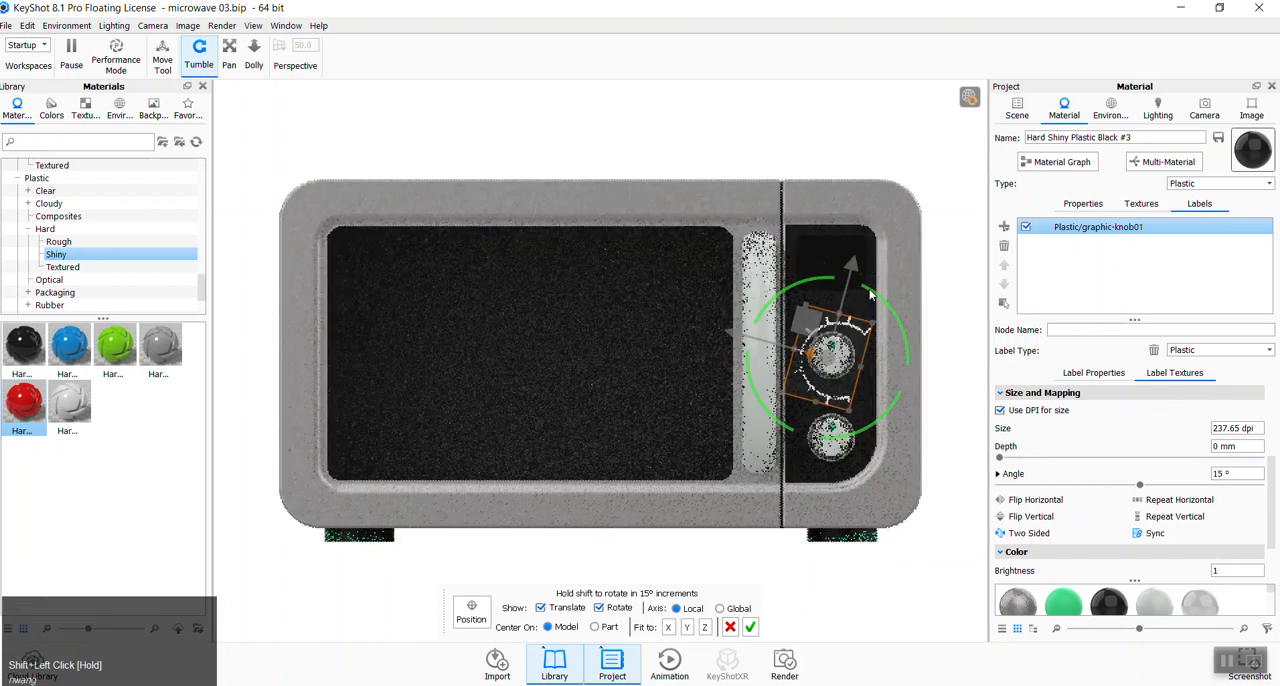
{"action": "key", "text": "ctrl+z"}
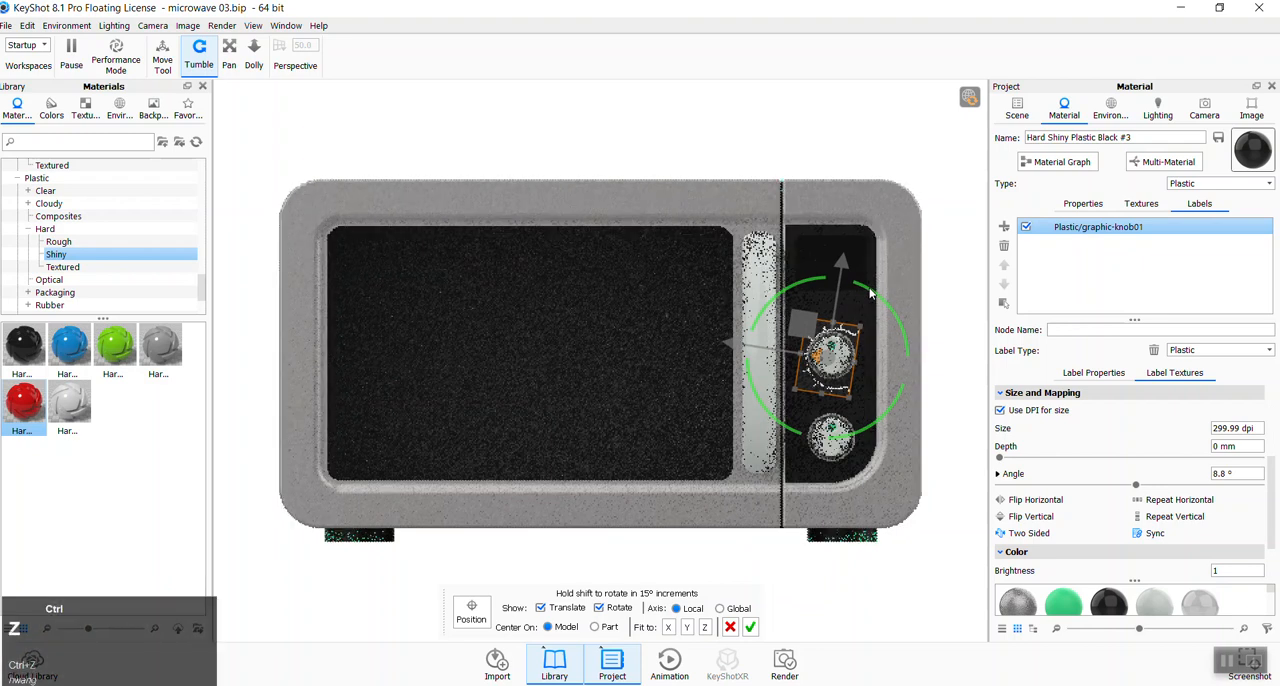
{"action": "key", "text": "ctrl+z"}
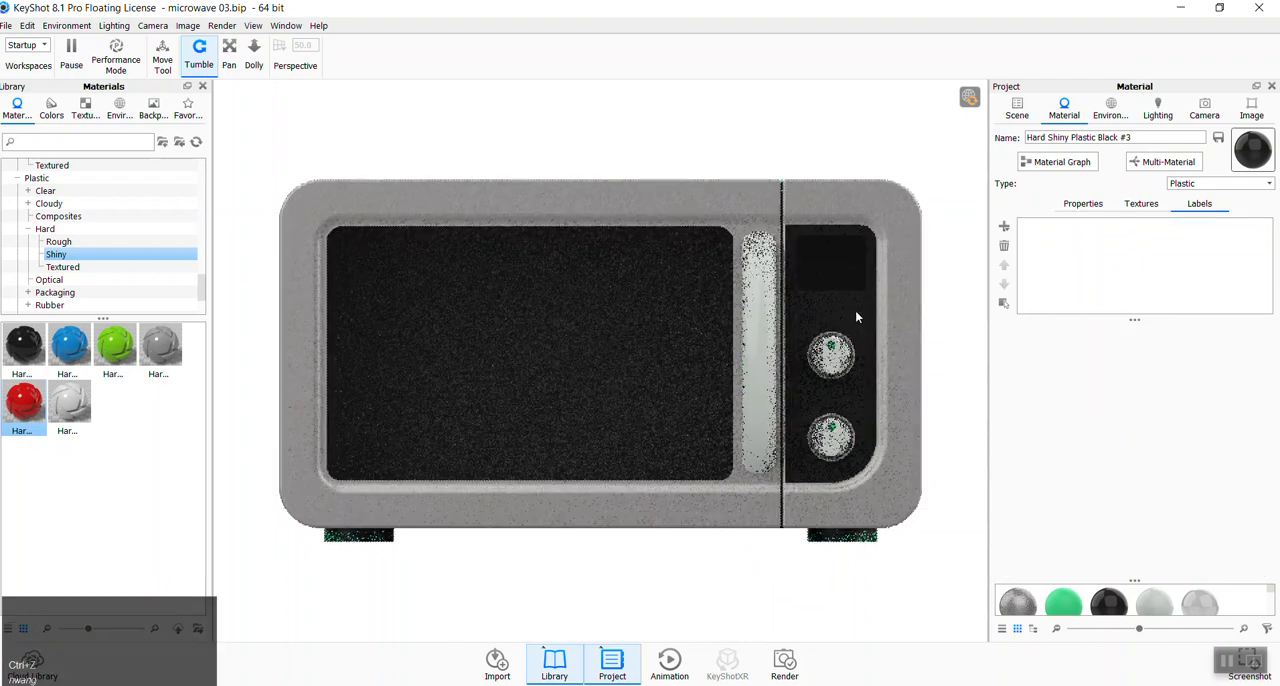
- Add a texture label to the control panel's black plastic using the graphic-knob01 image, and place it over the upper knob
{"action": "left_click", "coordinate": [855, 310]}
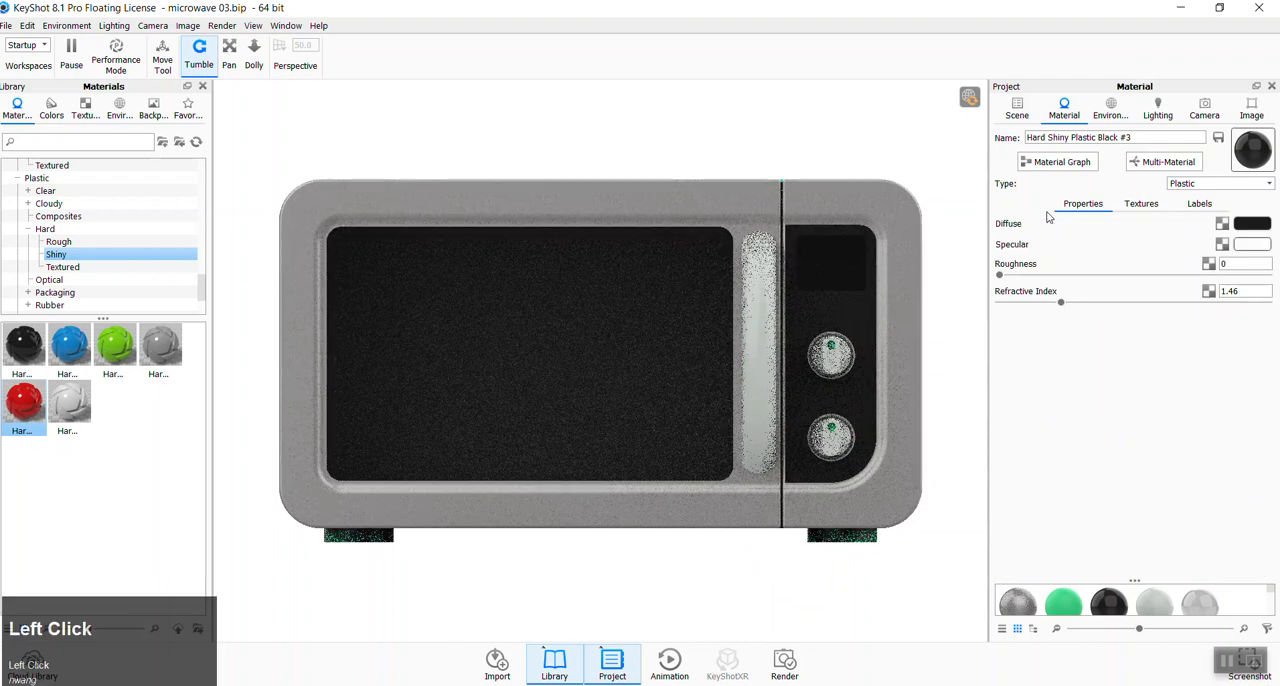
{"action": "left_click", "coordinate": [1193, 208]}
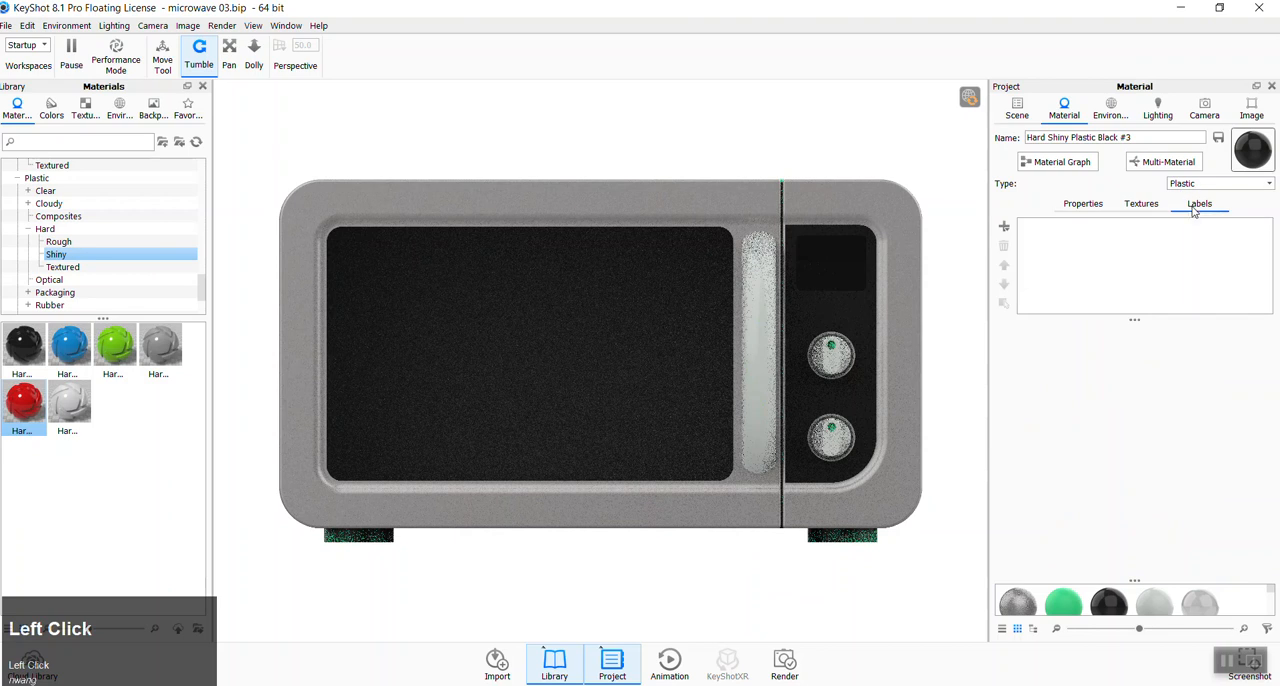
{"action": "left_click", "coordinate": [1005, 229]}
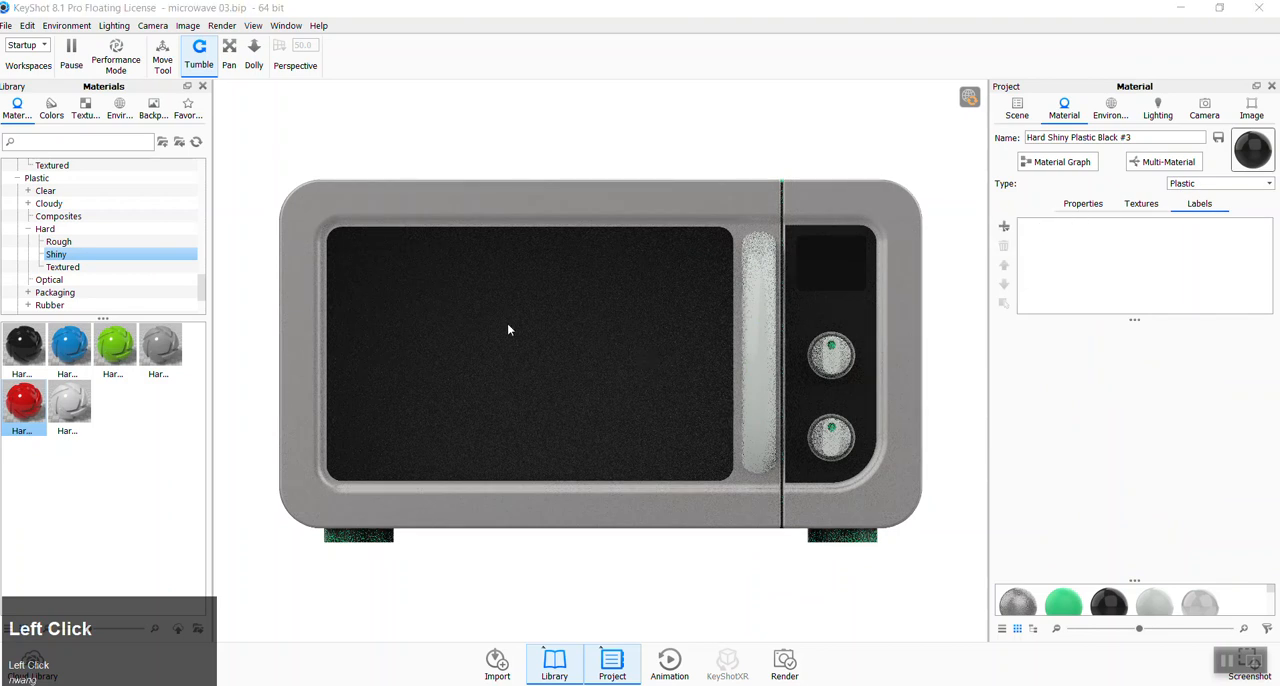
{"action": "left_click", "coordinate": [507, 329]}
{"action": "left_click", "coordinate": [189, 134]}
{"action": "left_click", "coordinate": [849, 571]}
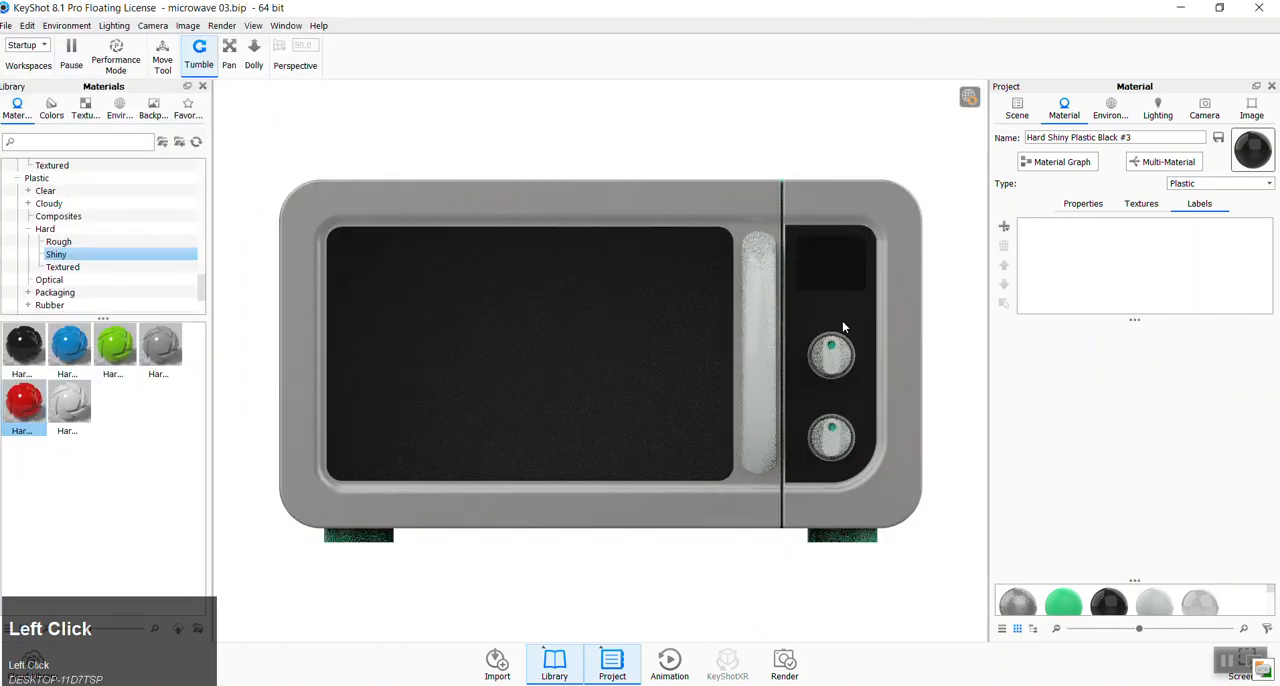
{"action": "left_click_drag", "start_coordinate": [857, 333], "coordinate": [883, 391]}
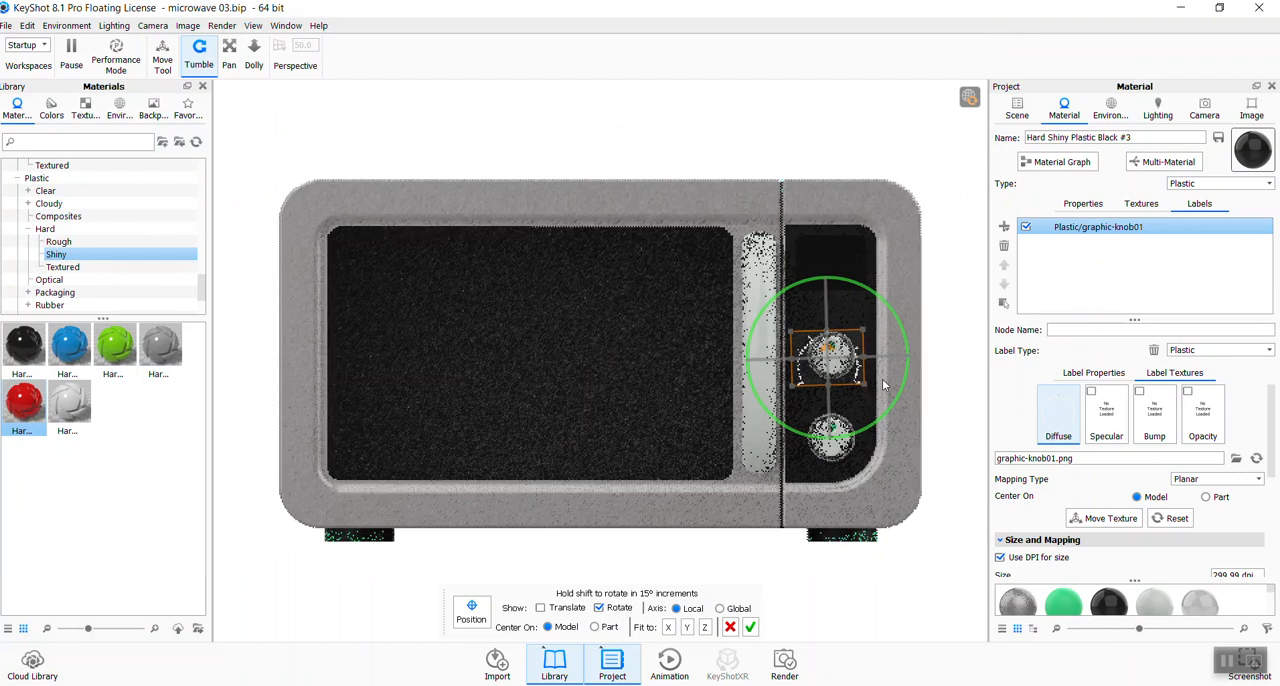
- Straighten the knob label, show only its translate handles, and move it around the upper knob
{"action": "left_click_drag", "start_coordinate": [885, 385], "coordinate": [857, 393]}
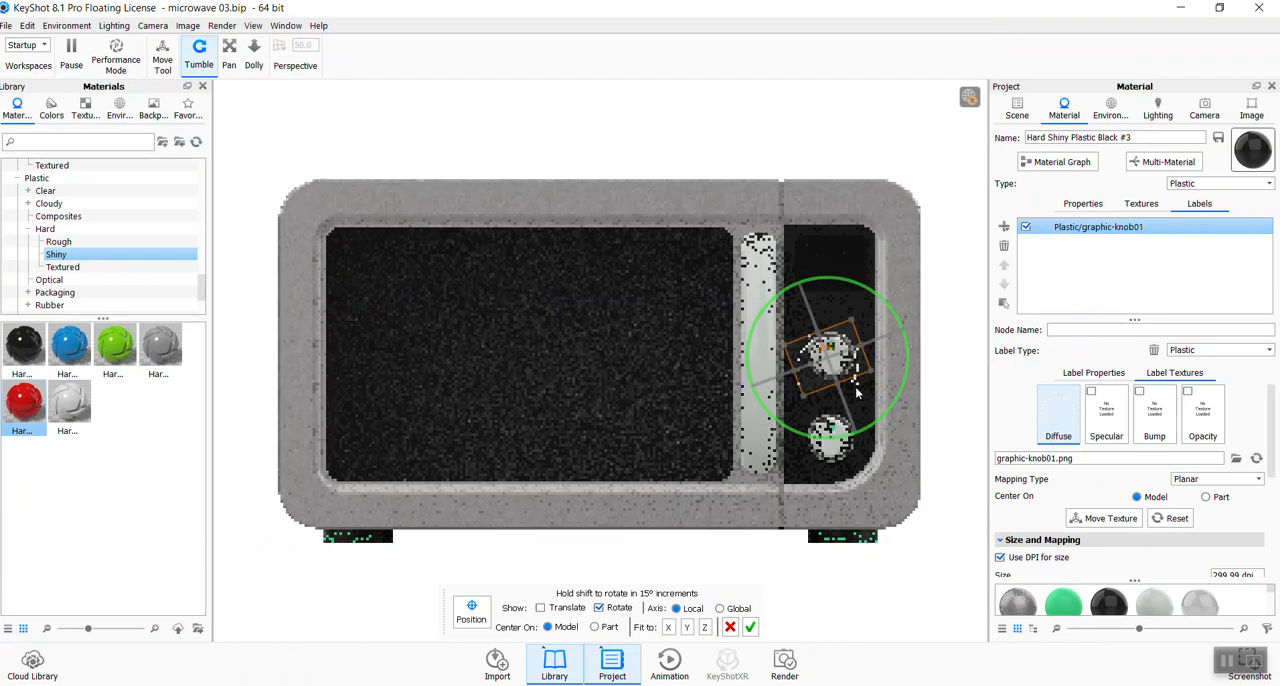
{"action": "left_click", "coordinate": [541, 608]}
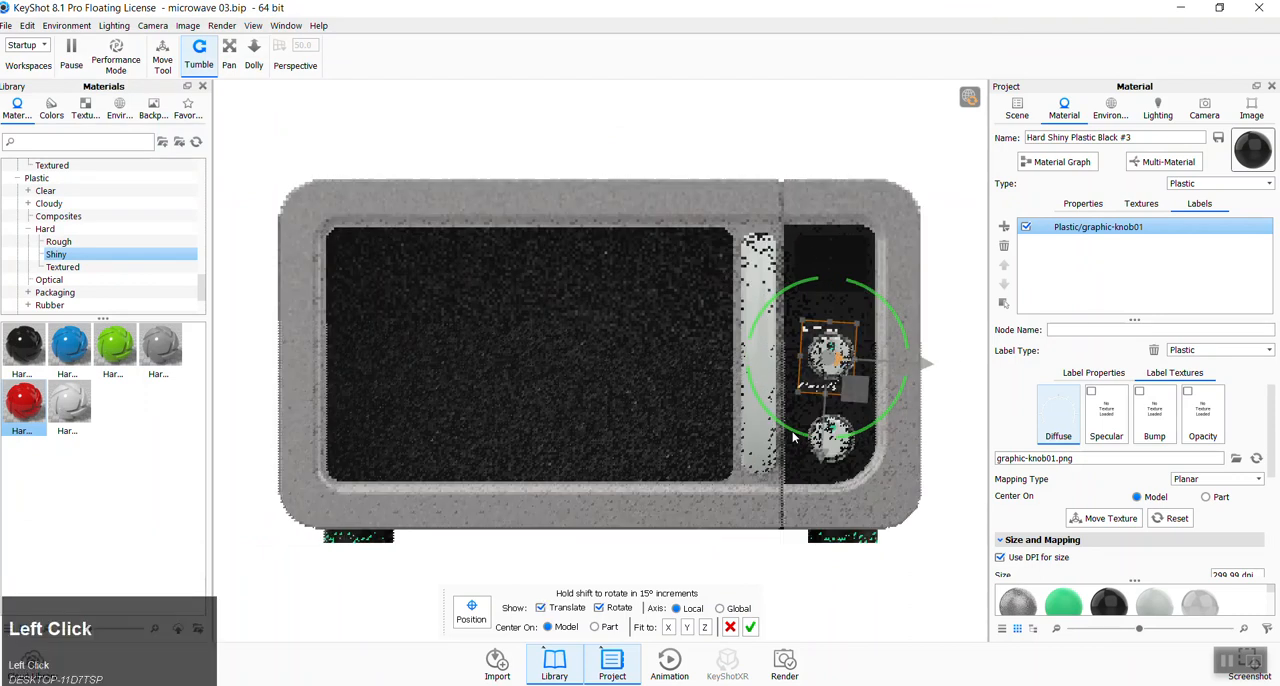
{"action": "left_click", "coordinate": [599, 608]}
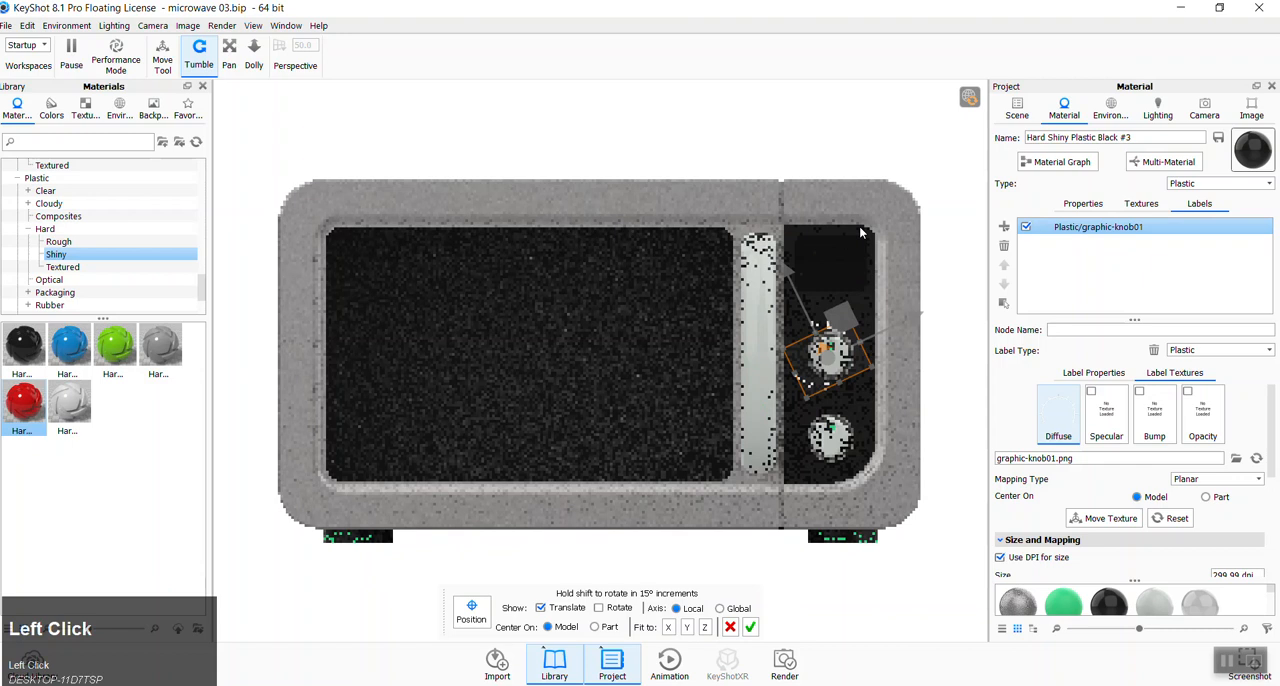
{"action": "left_click_drag", "start_coordinate": [957, 315], "coordinate": [931, 403]}
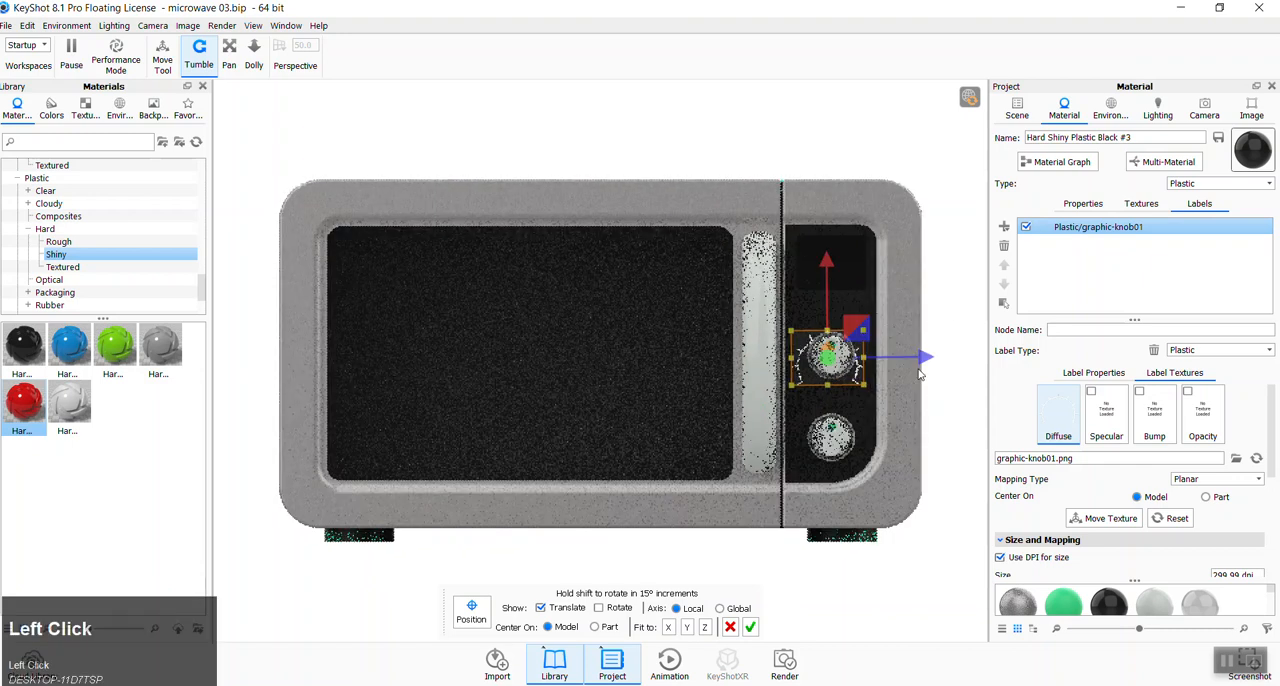
{"action": "left_click_drag", "start_coordinate": [830, 258], "coordinate": [829, 259]}
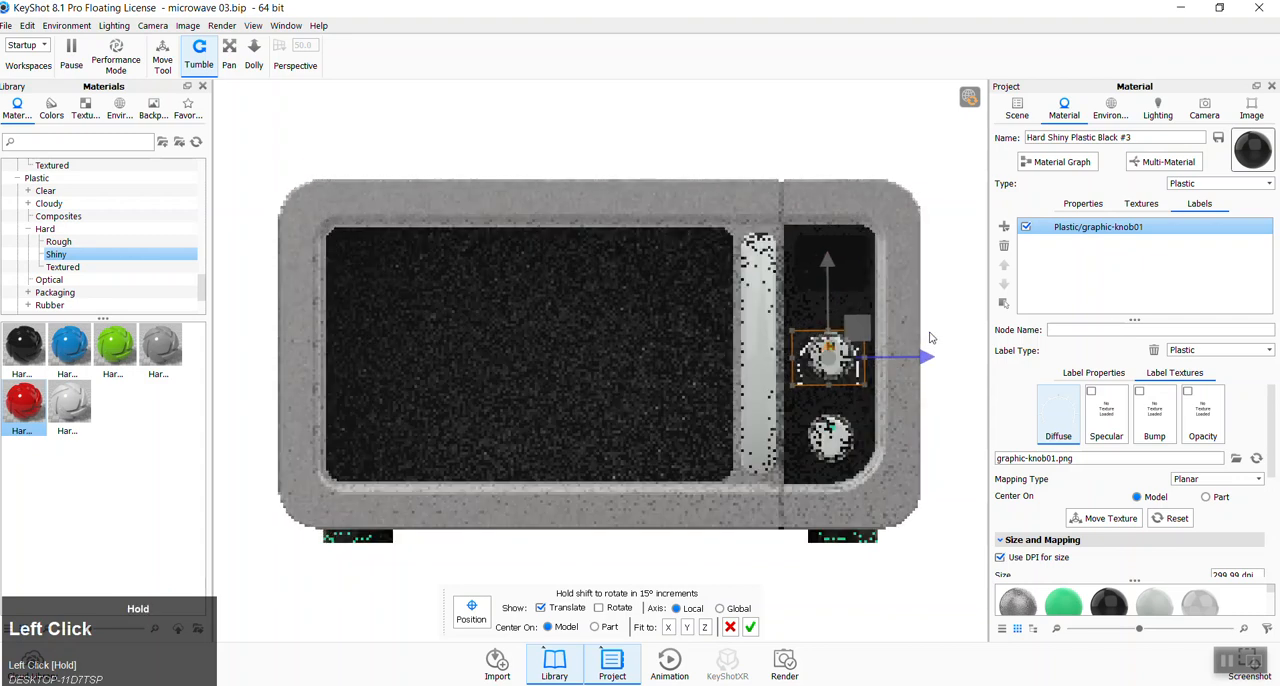
{"action": "mouse_move", "coordinate": [835, 261]}
{"action": "left_mouse_down"}
{"action": "mouse_move", "coordinate": [831, 244]}
{"action": "mouse_move", "coordinate": [831, 259]}
{"action": "left_mouse_up"}
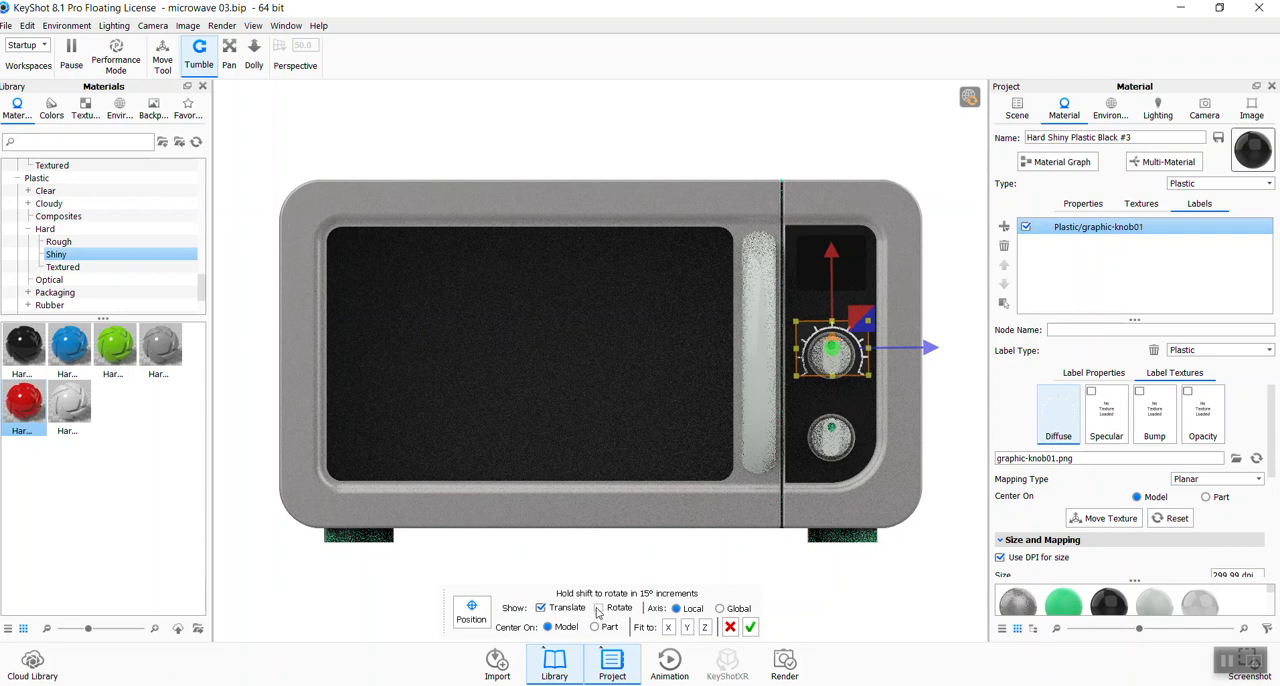
- Set the knob label's angle to 90°
{"action": "left_click_drag", "start_coordinate": [1270, 410], "coordinate": [1020, 488]}
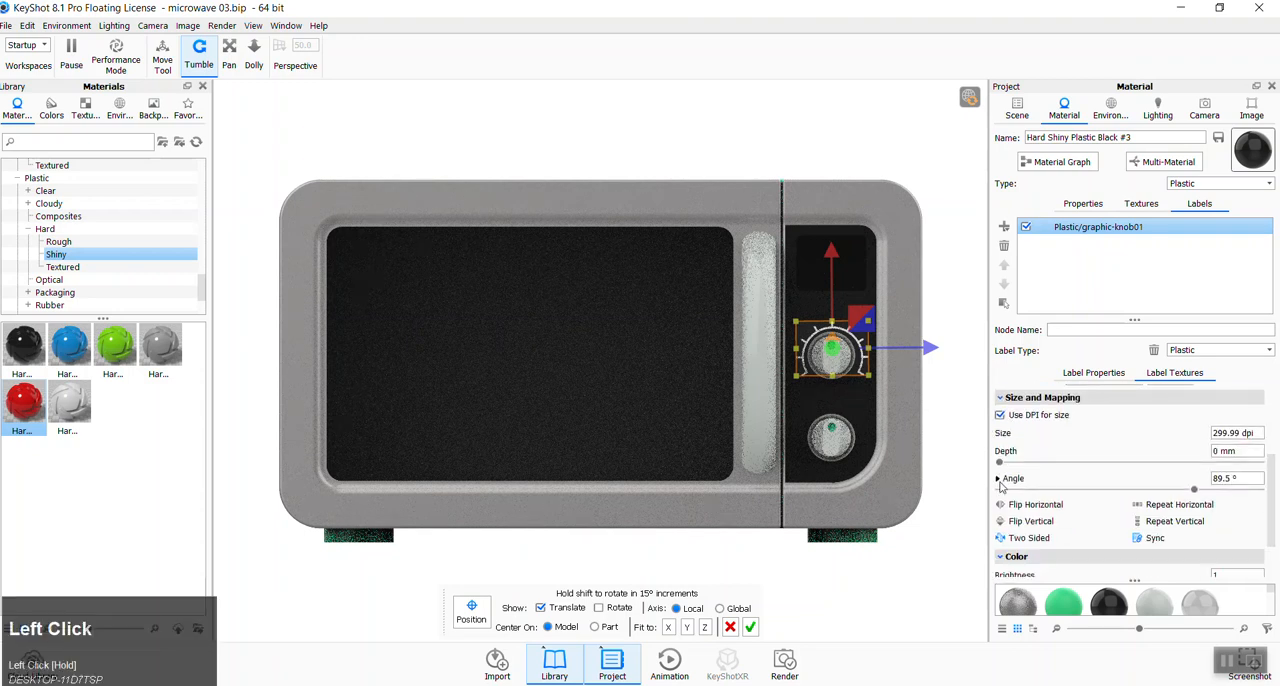
{"action": "type", "text": "90"}
{"action": "key", "text": "Tab"}
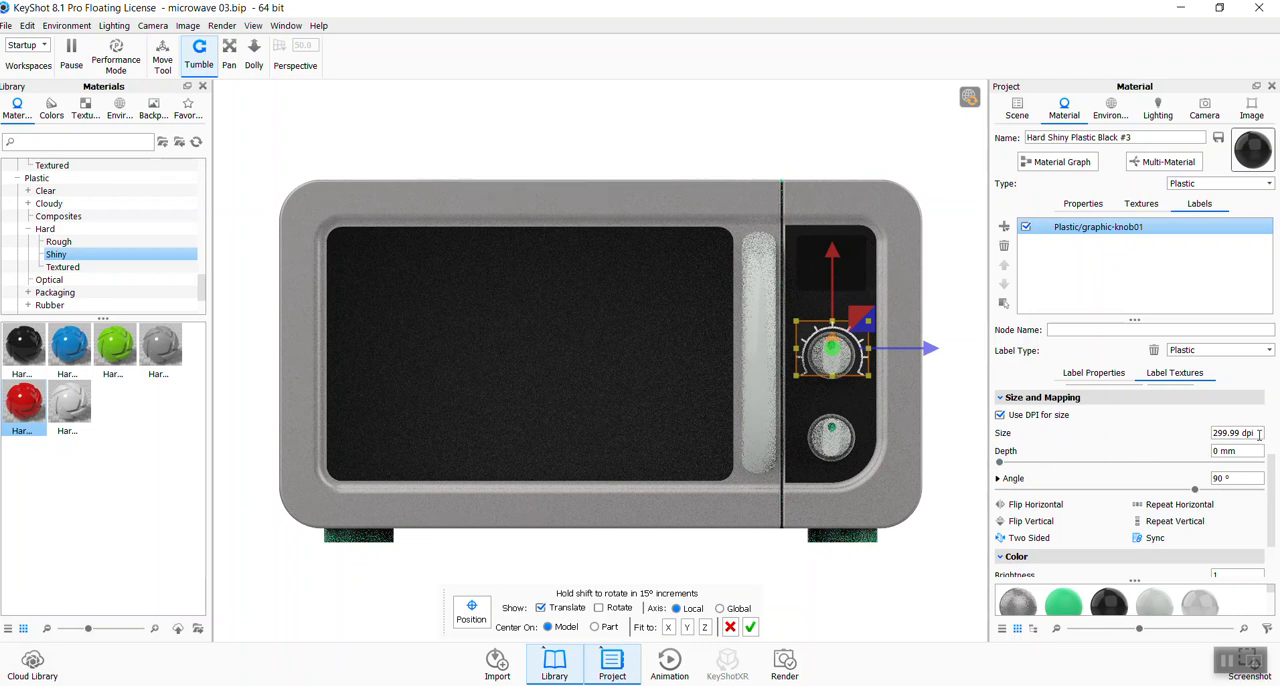
- Try a label size of 200 dpi, set it to 300 dpi, and nudge the label around the upper knob
{"action": "left_click_drag", "start_coordinate": [1261, 428], "coordinate": [1104, 436]}
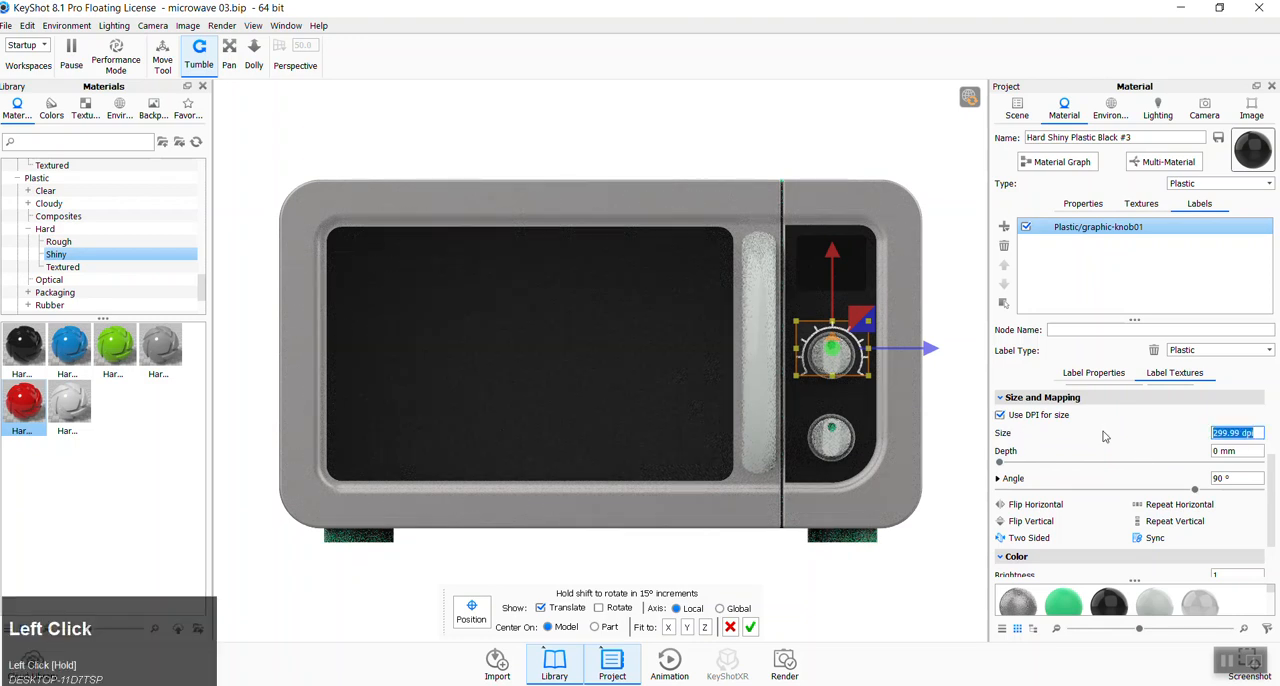
{"action": "type", "text": "200"}
{"action": "key", "text": "Tab"}
{"action": "left_click_drag", "start_coordinate": [1258, 433], "coordinate": [1087, 412]}
{"action": "type", "text": "300"}
{"action": "key", "text": "Tab"}
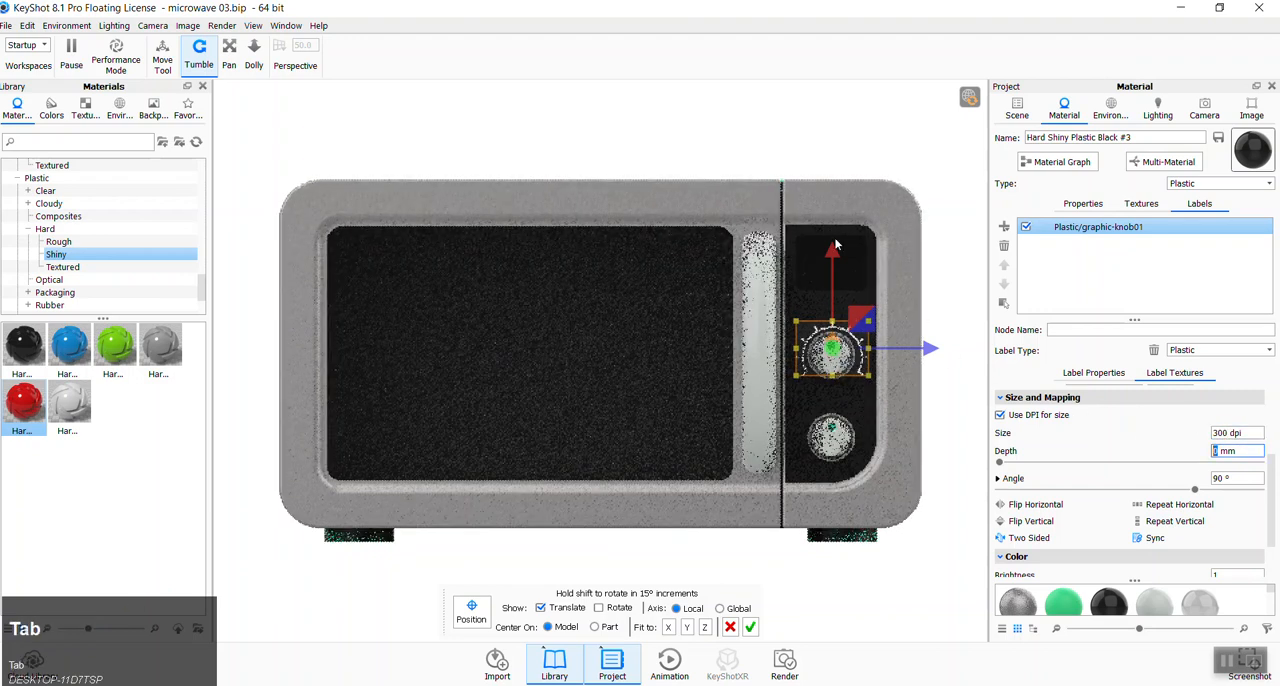
{"action": "left_click_drag", "start_coordinate": [834, 252], "coordinate": [833, 252]}
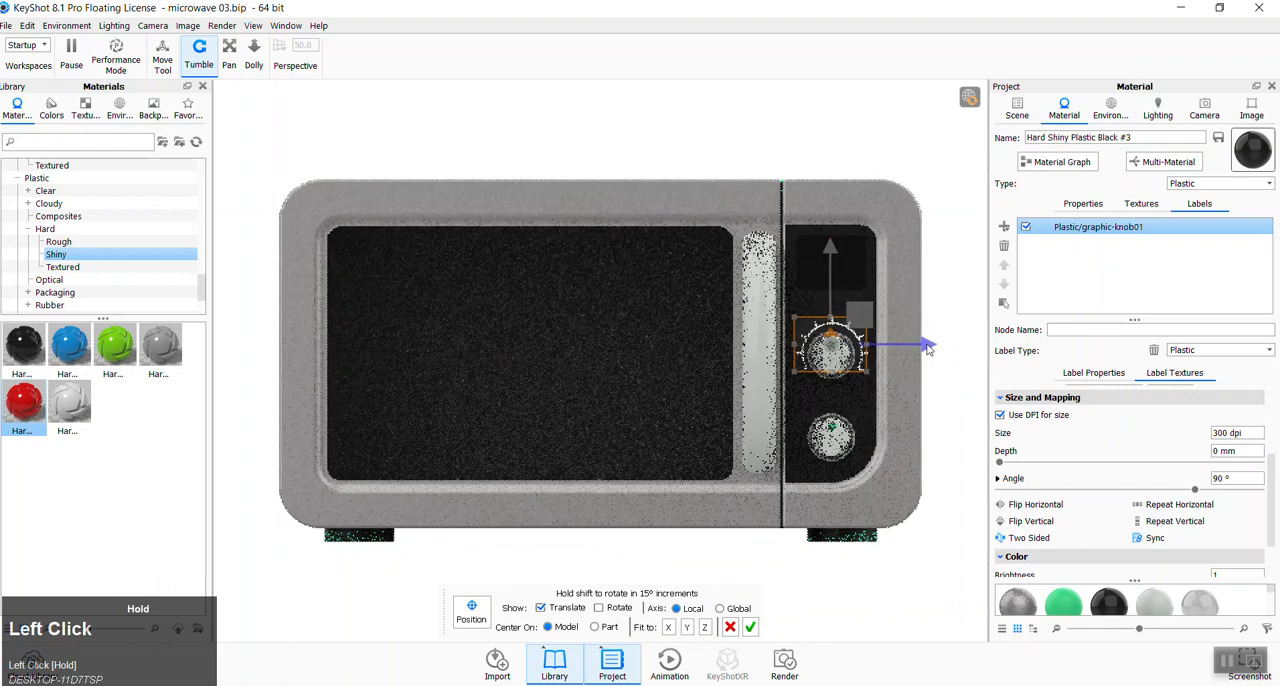
- Try sizing the knob label without DPI, unlinking its proportions and setting the width to 56.8 mm, and turn DPI sizing back on
{"action": "left_click", "coordinate": [1001, 415]}
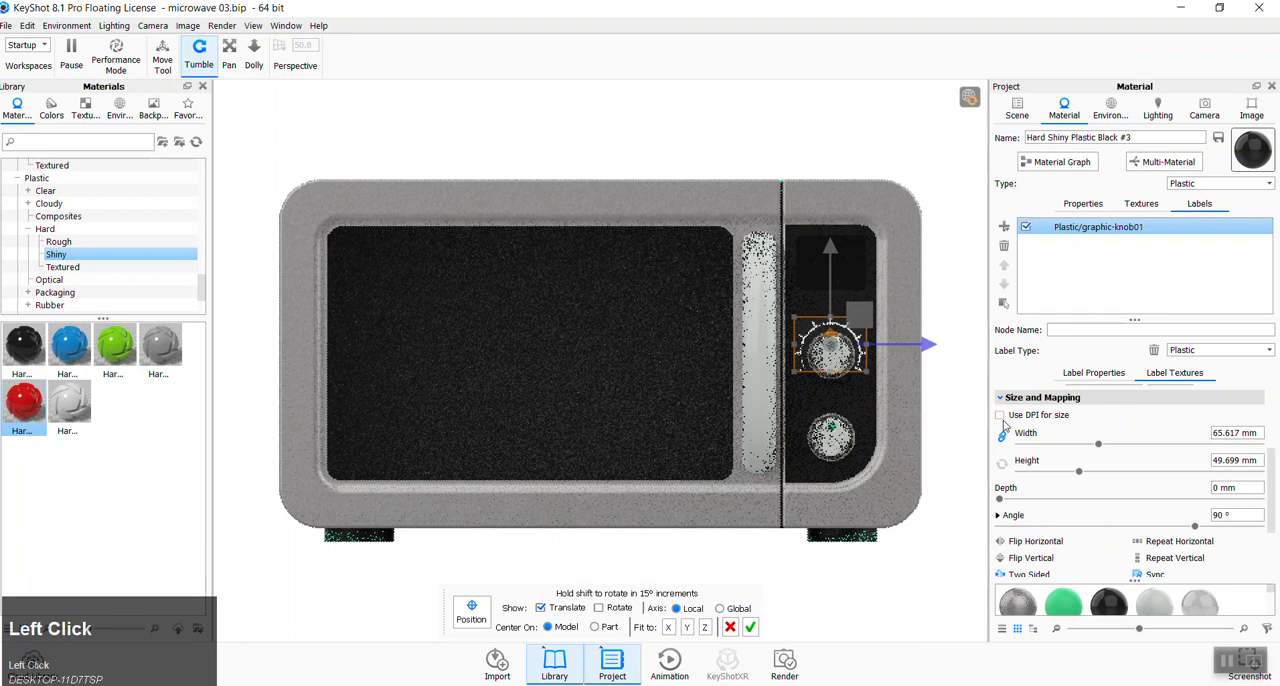
{"action": "left_click", "coordinate": [1003, 441]}
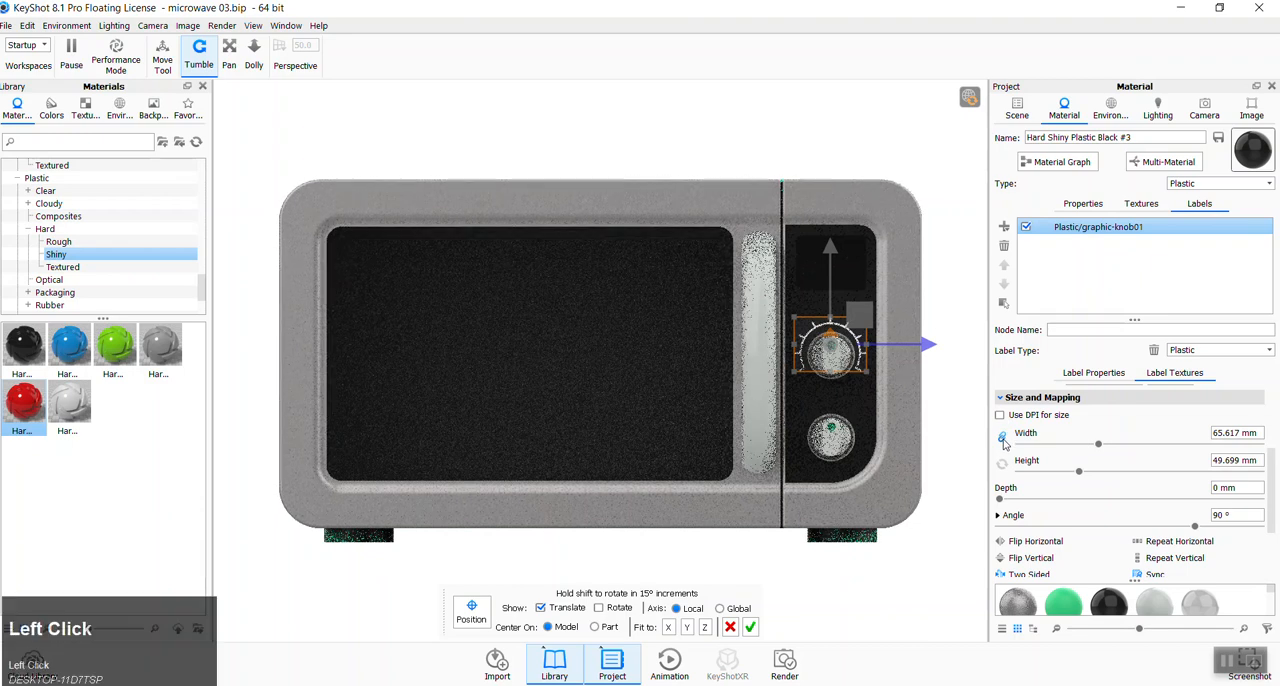
{"action": "mouse_move", "coordinate": [1099, 446]}
{"action": "left_mouse_down"}
{"action": "mouse_move", "coordinate": [1158, 448]}
{"action": "mouse_move", "coordinate": [1091, 451]}
{"action": "left_mouse_up"}
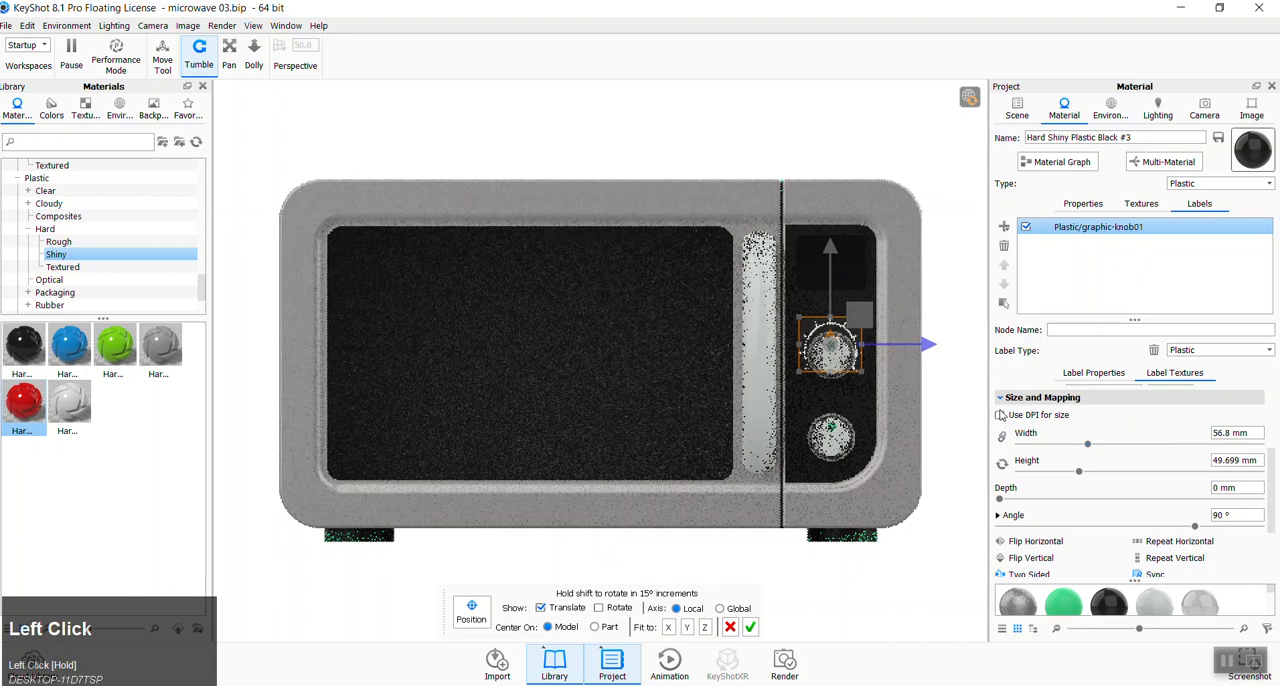
{"action": "left_click", "coordinate": [1001, 415]}
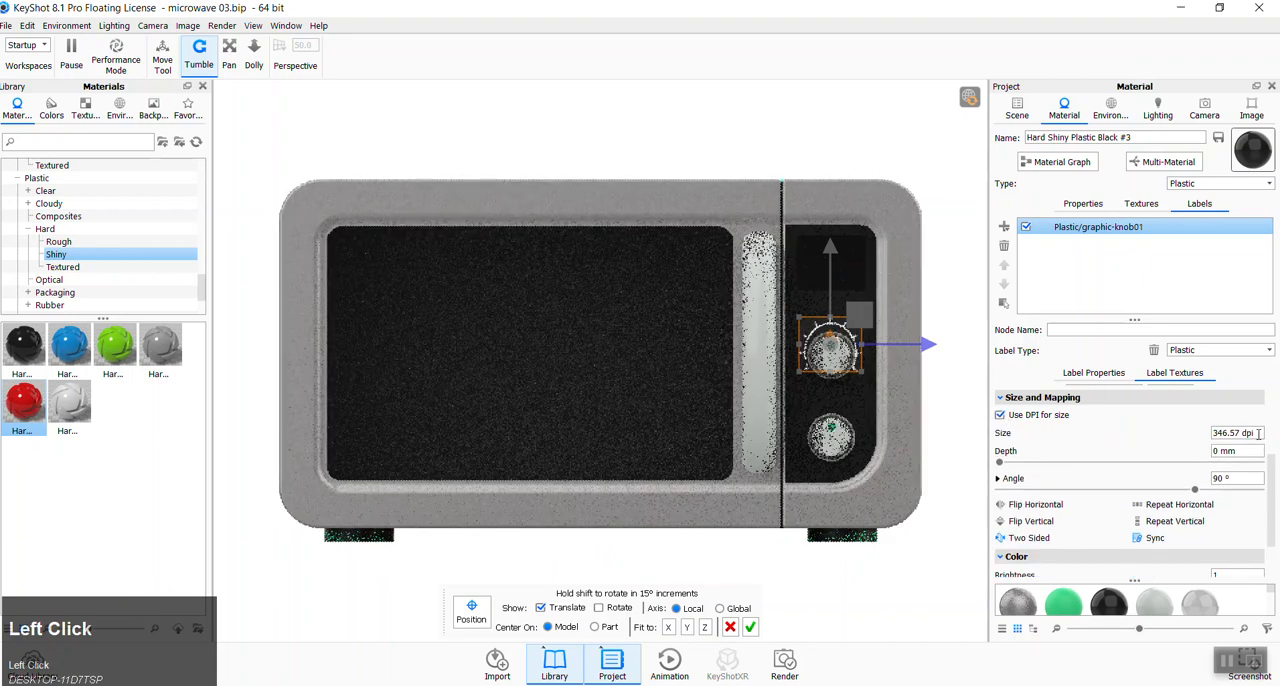
- Nudge the knob label slightly downward and try a size of 370 dpi
{"action": "left_click_drag", "start_coordinate": [829, 246], "coordinate": [833, 250]}
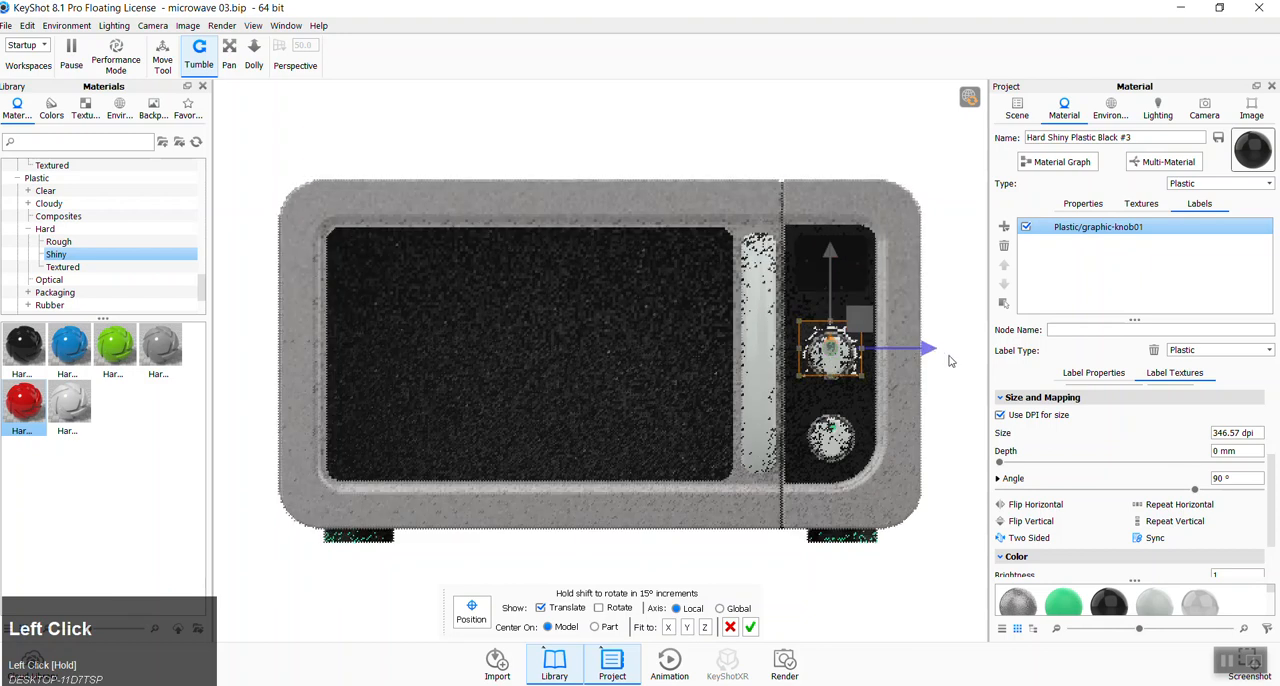
{"action": "left_click", "coordinate": [1246, 432]}
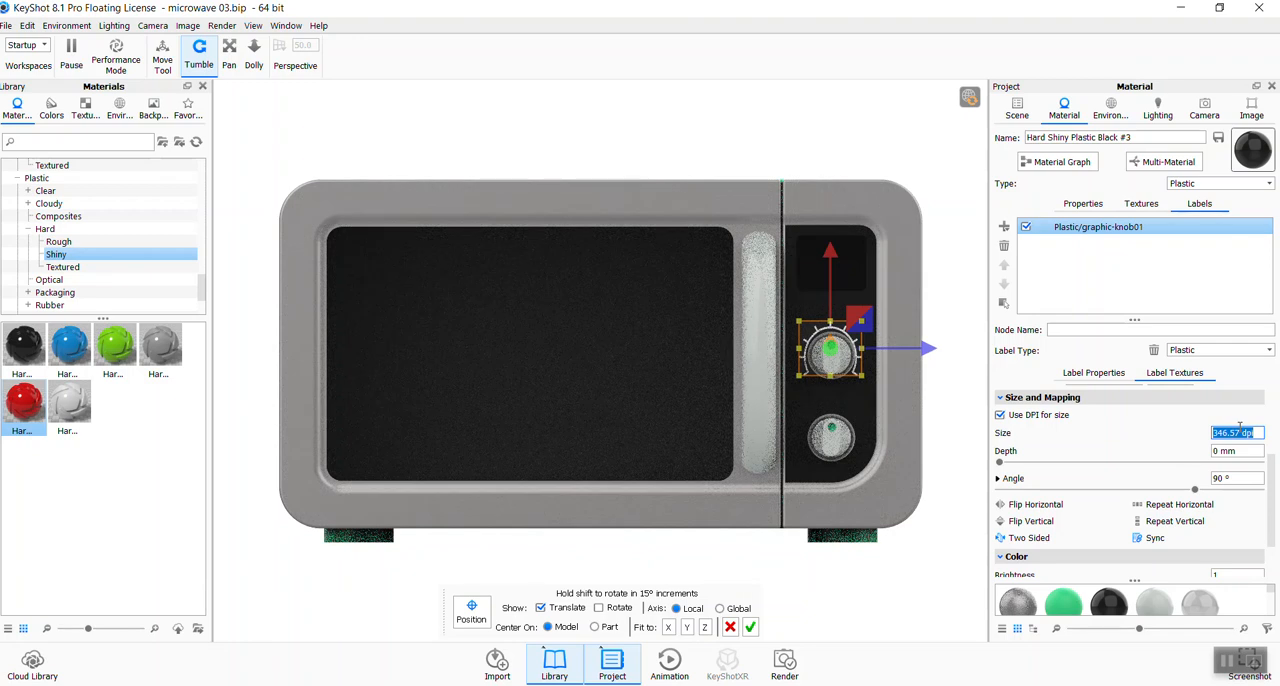
{"action": "type", "text": "370"}
{"action": "key", "text": "Tab"}
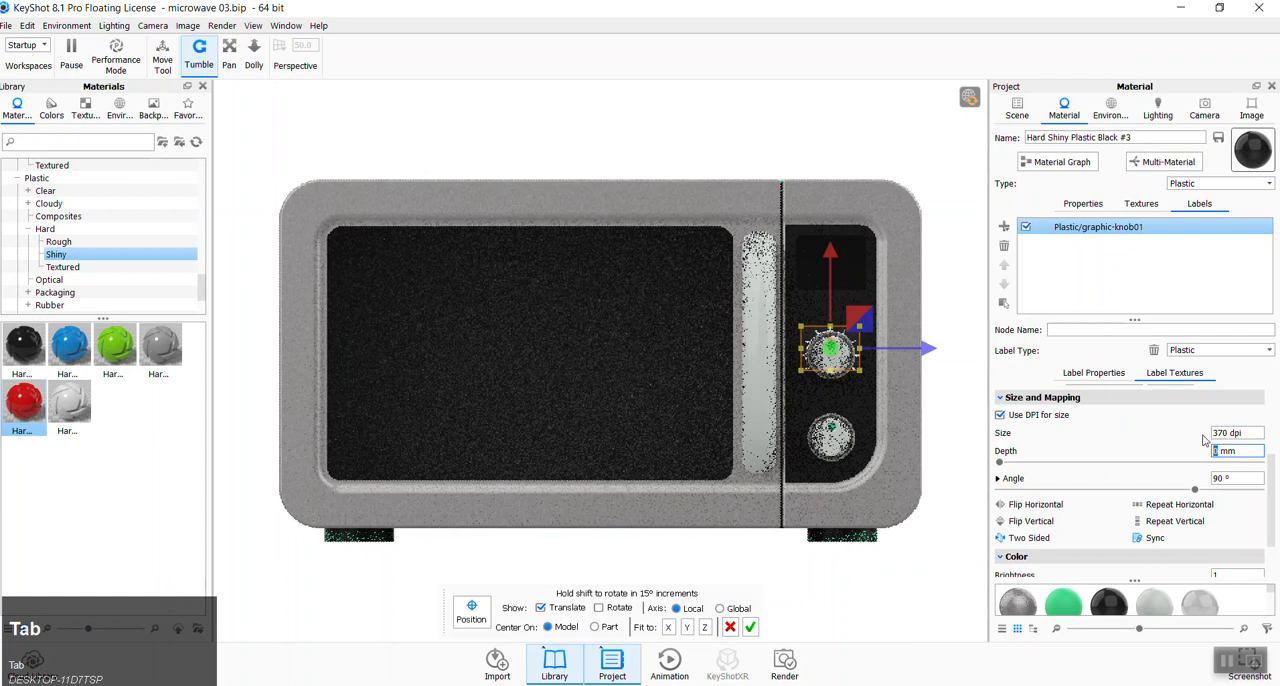
- Set the knob label's size to 300 dpi and align it around the upper knob with small moves
{"action": "left_click_drag", "start_coordinate": [1245, 434], "coordinate": [1179, 432]}
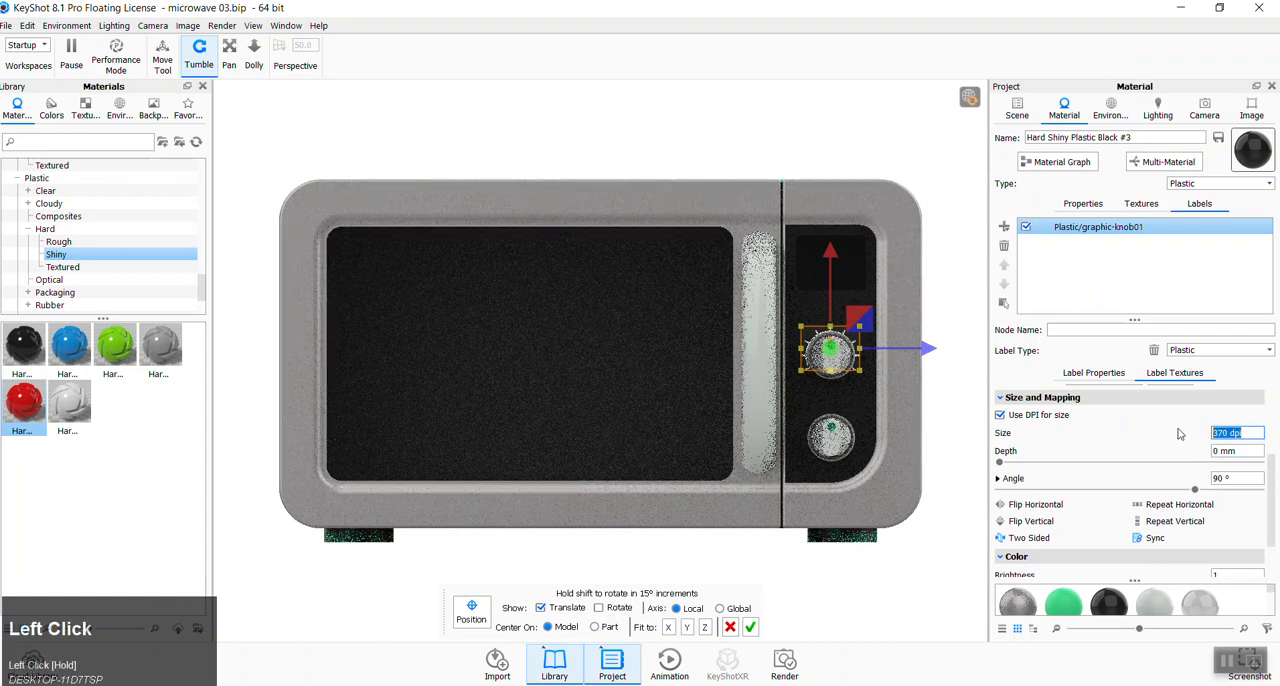
{"action": "type", "text": "300"}
{"action": "key", "text": "Tab"}
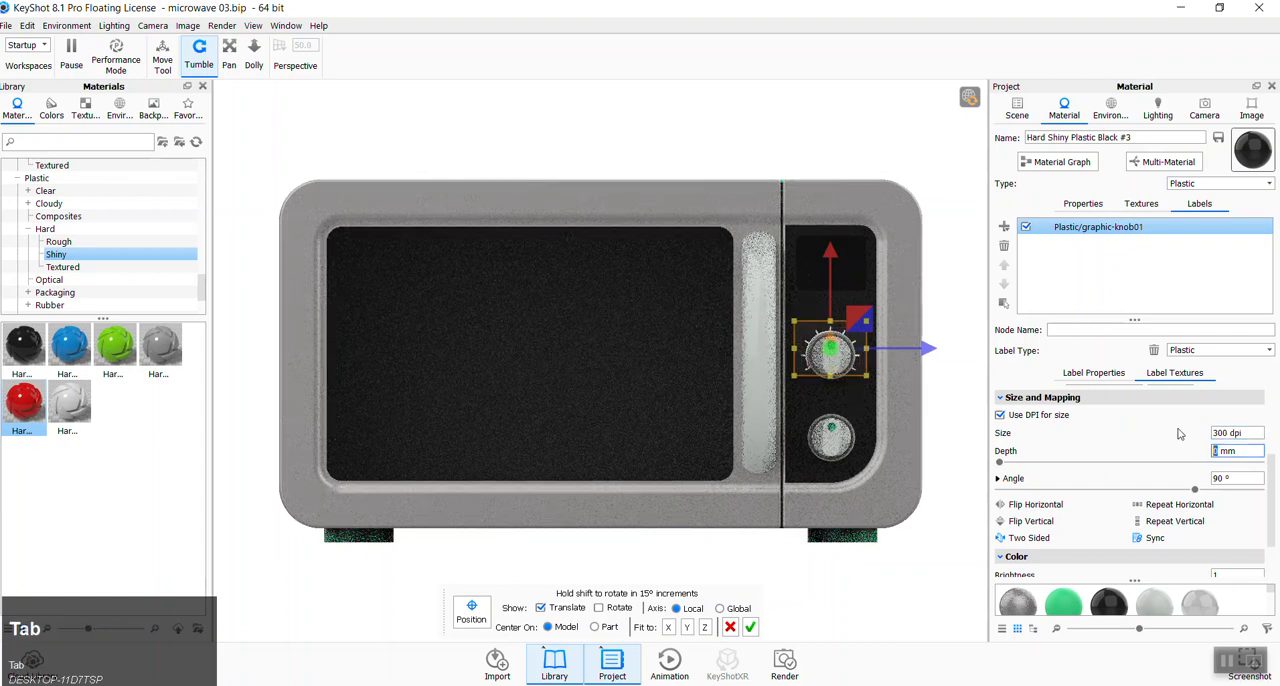
{"action": "left_click", "coordinate": [828, 251]}
{"action": "left_click_drag", "start_coordinate": [828, 251], "coordinate": [828, 249]}
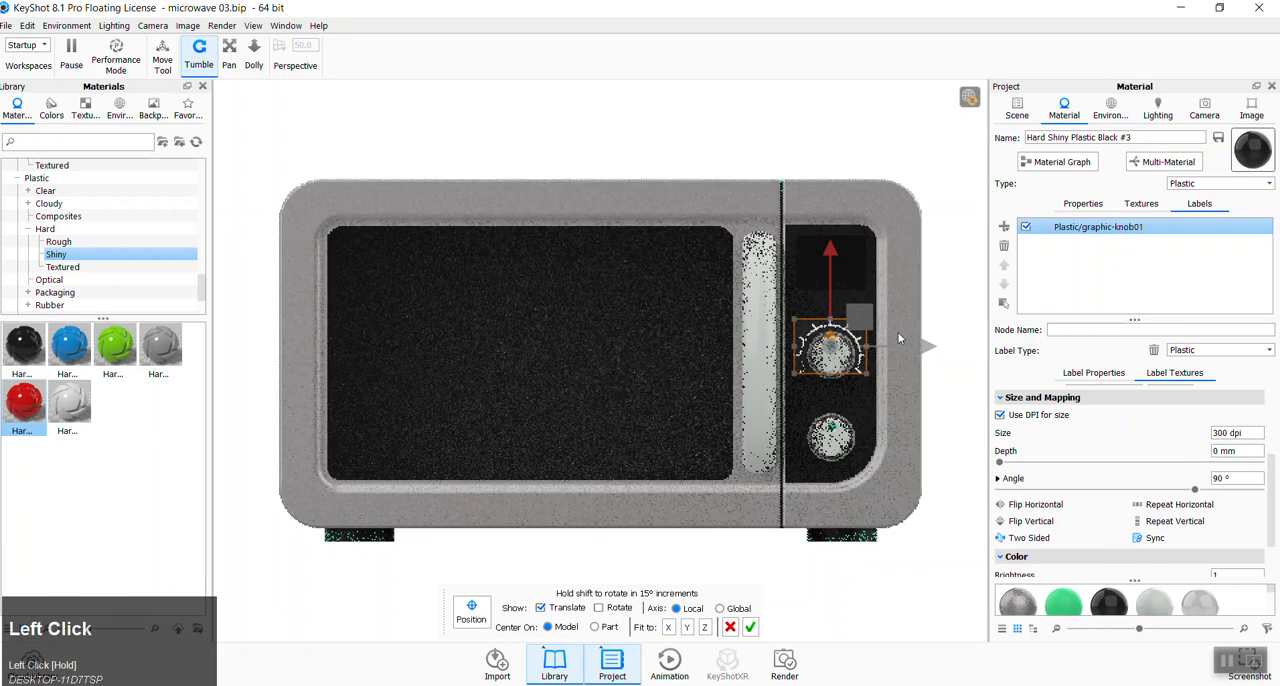
{"action": "left_click_drag", "start_coordinate": [922, 346], "coordinate": [923, 345]}
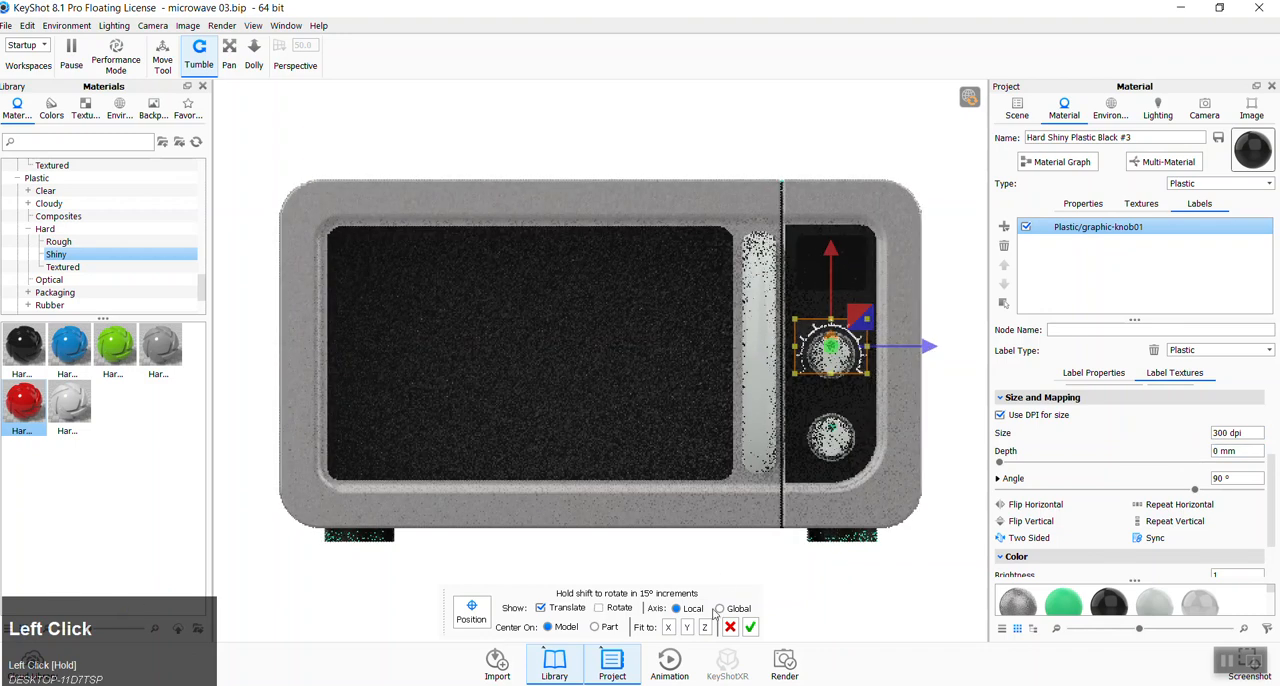
- Finish positioning the label around the upper knob and deselect it in the label list
{"action": "left_click", "coordinate": [474, 619]}
{"action": "left_click", "coordinate": [474, 619]}
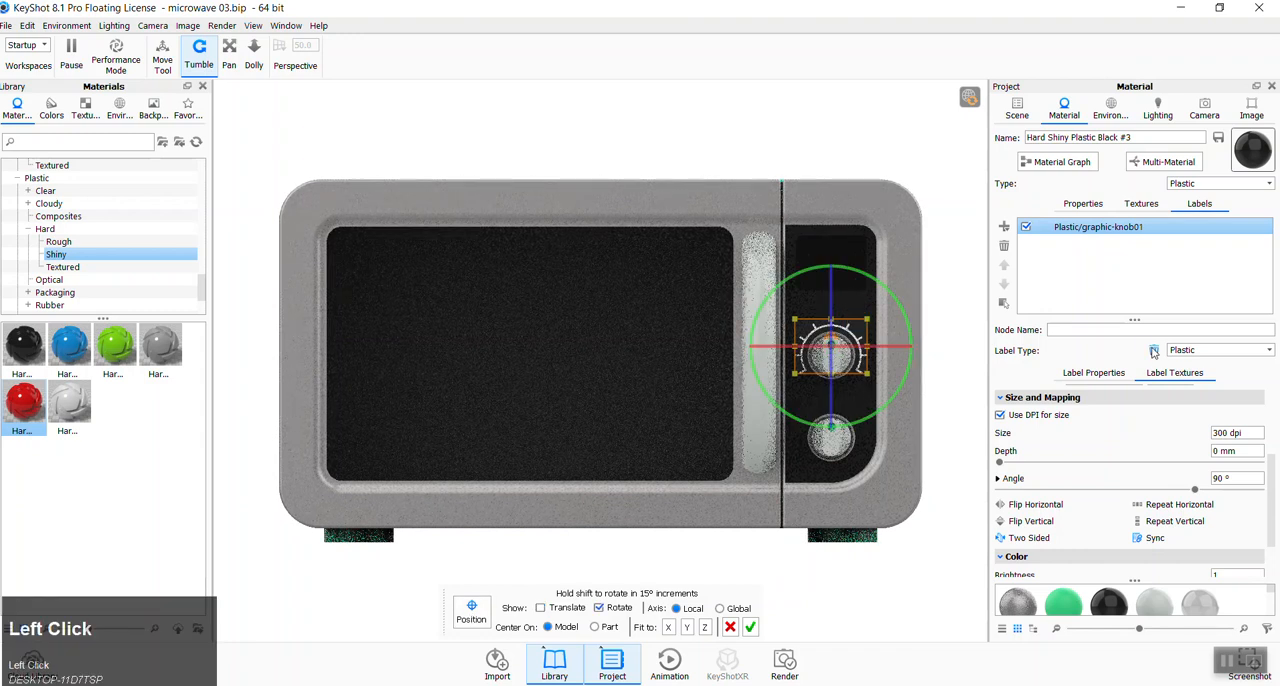
{"action": "key", "text": "Return"}
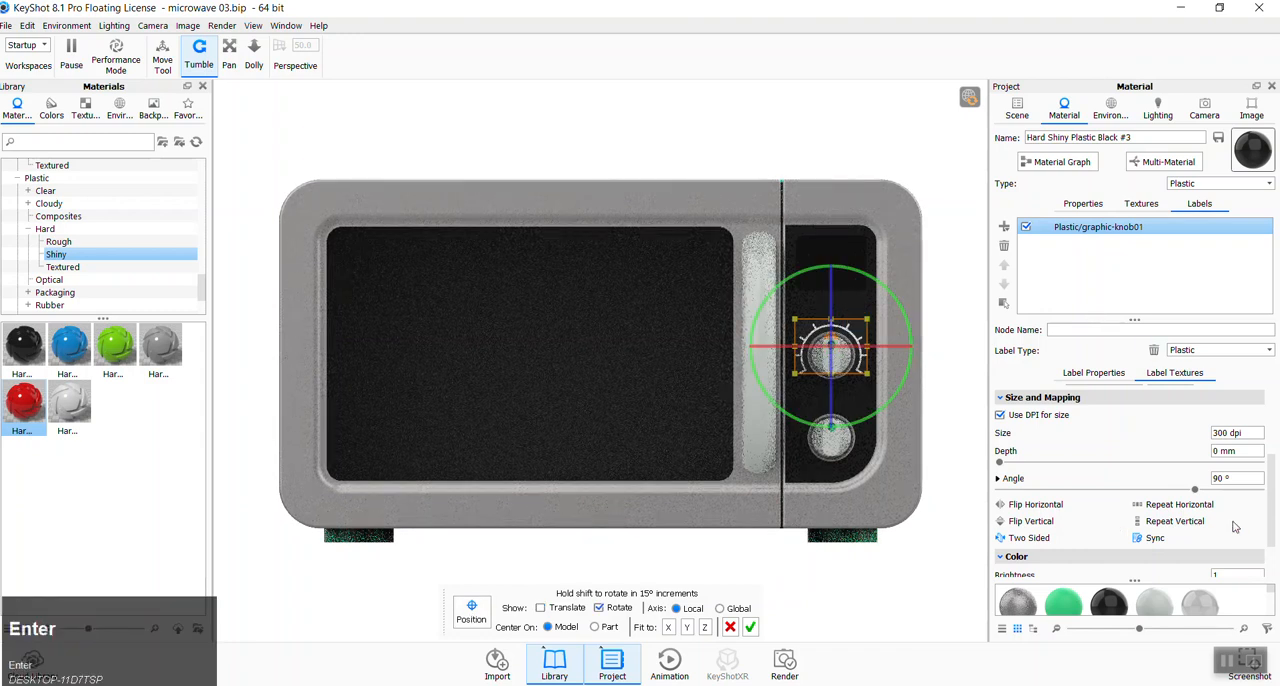
{"action": "scroll", "coordinate": [1119, 529], "scroll_direction": "down", "scroll_amount": 2}
{"action": "scroll", "coordinate": [1119, 529], "scroll_direction": "up", "scroll_amount": 5}
{"action": "left_click", "coordinate": [1077, 265]}
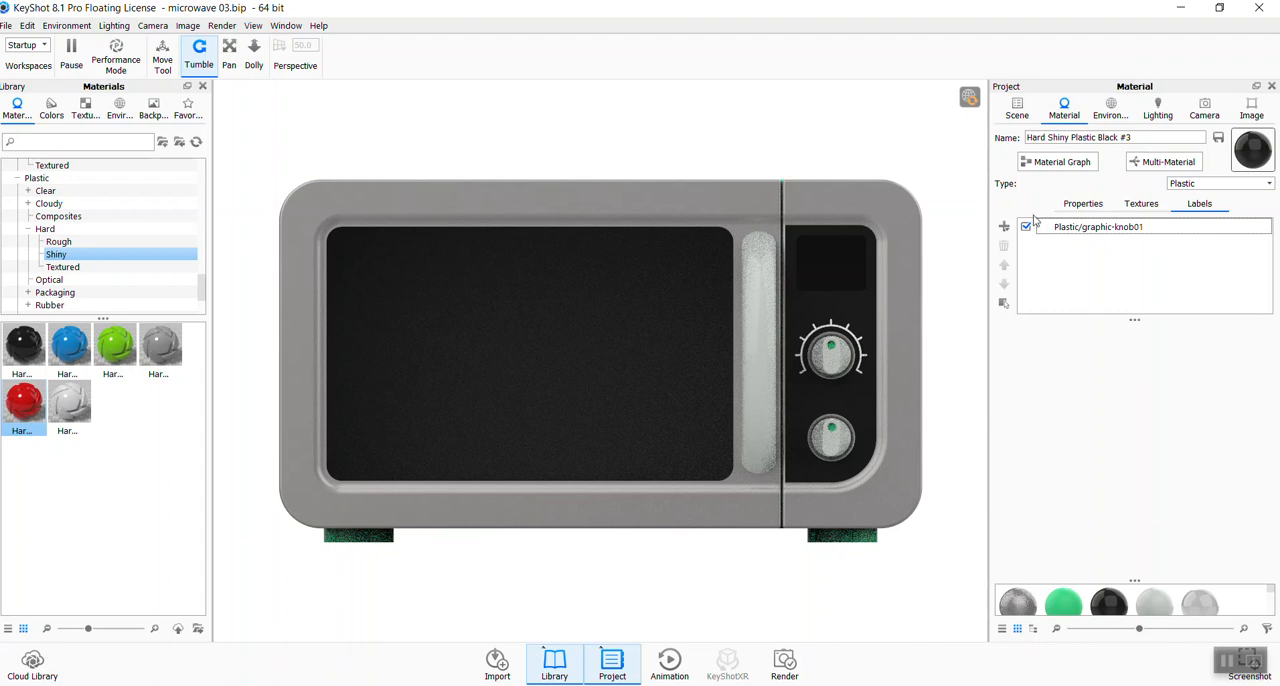
- Add a second texture label to the control panel material using graphic-knob01.png
{"action": "left_click", "coordinate": [1004, 227]}
{"action": "left_click", "coordinate": [1050, 229]}
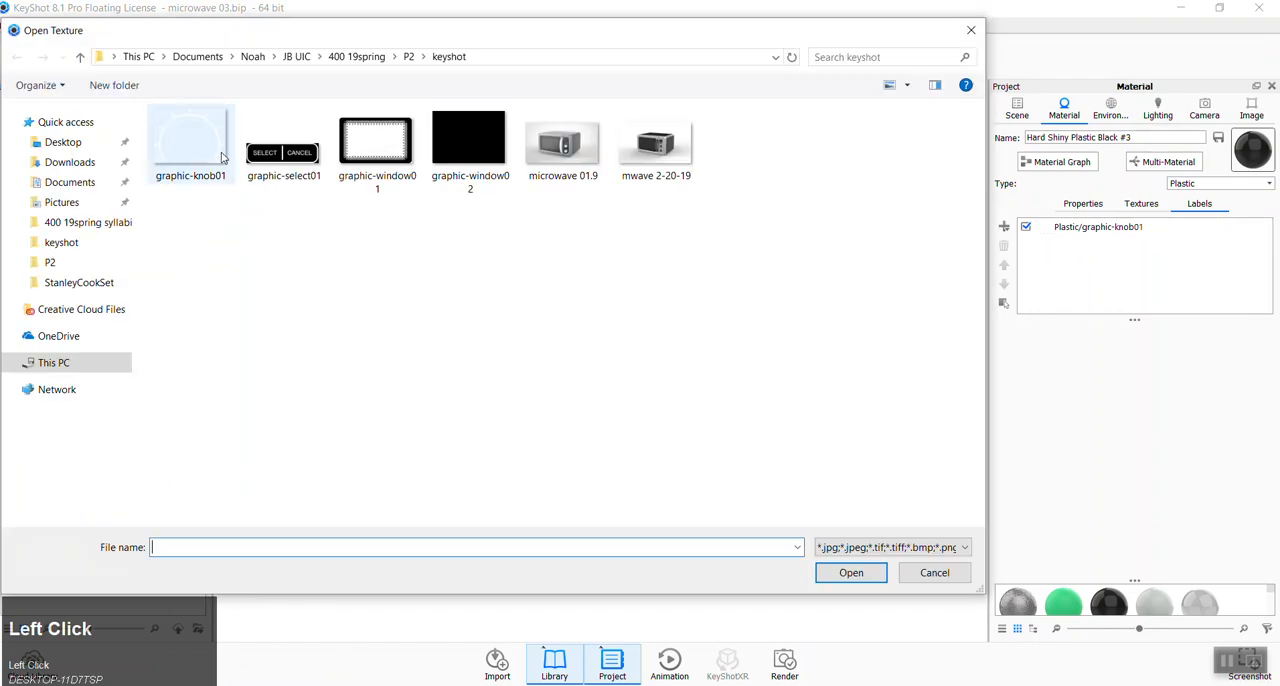
{"action": "left_click", "coordinate": [200, 152]}
{"action": "double_click", "coordinate": [200, 152]}
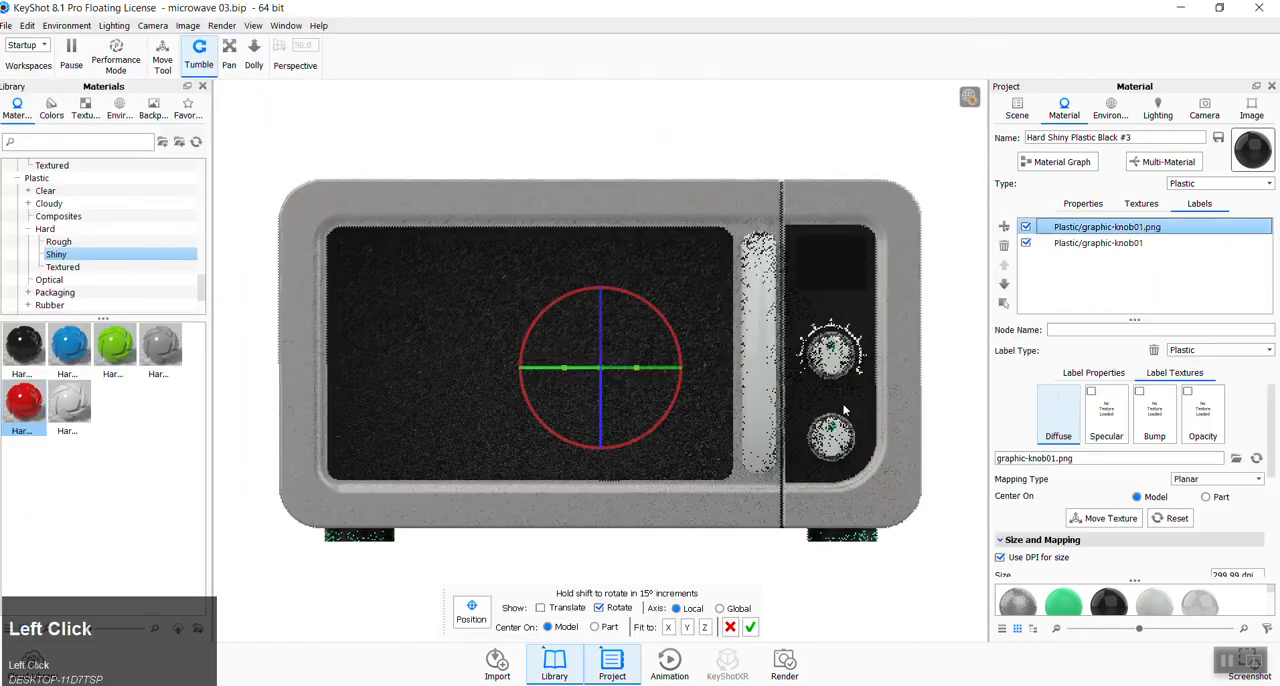
- Toggle the new graphic-knob01.png label off and on, and examine its entry and texture settings
{"action": "left_click", "coordinate": [1096, 244]}
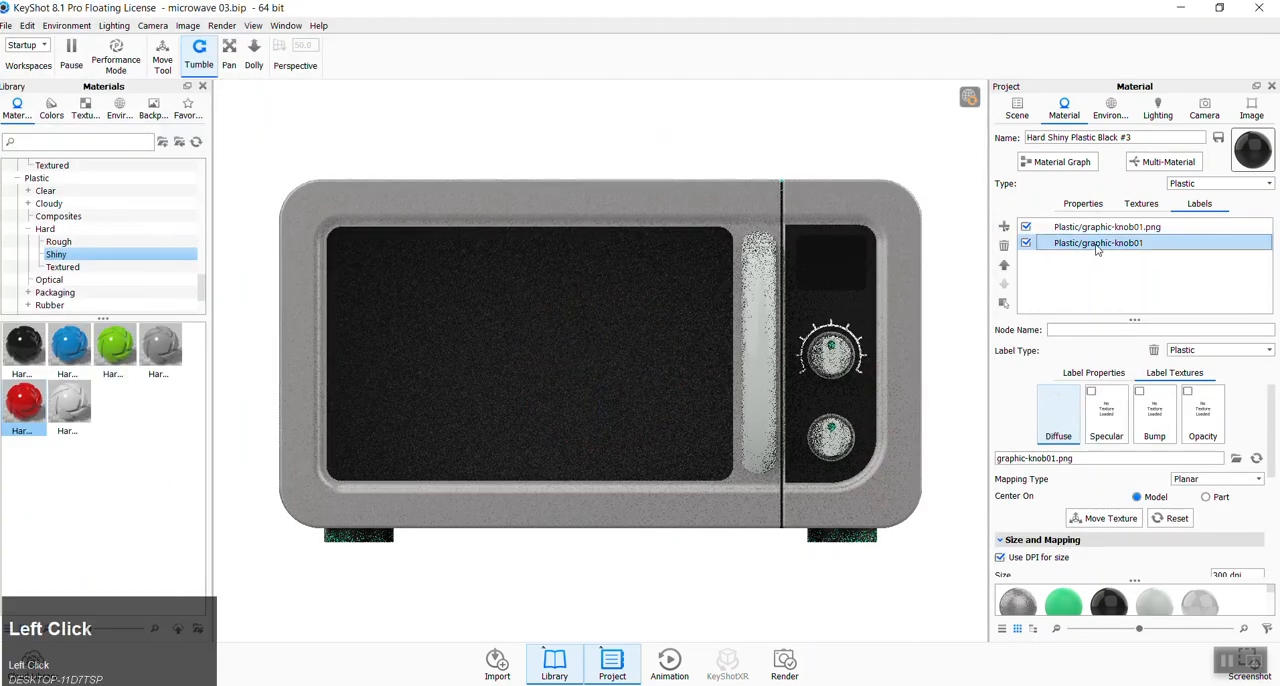
{"action": "left_click", "coordinate": [1026, 228]}
{"action": "left_click", "coordinate": [1026, 228]}
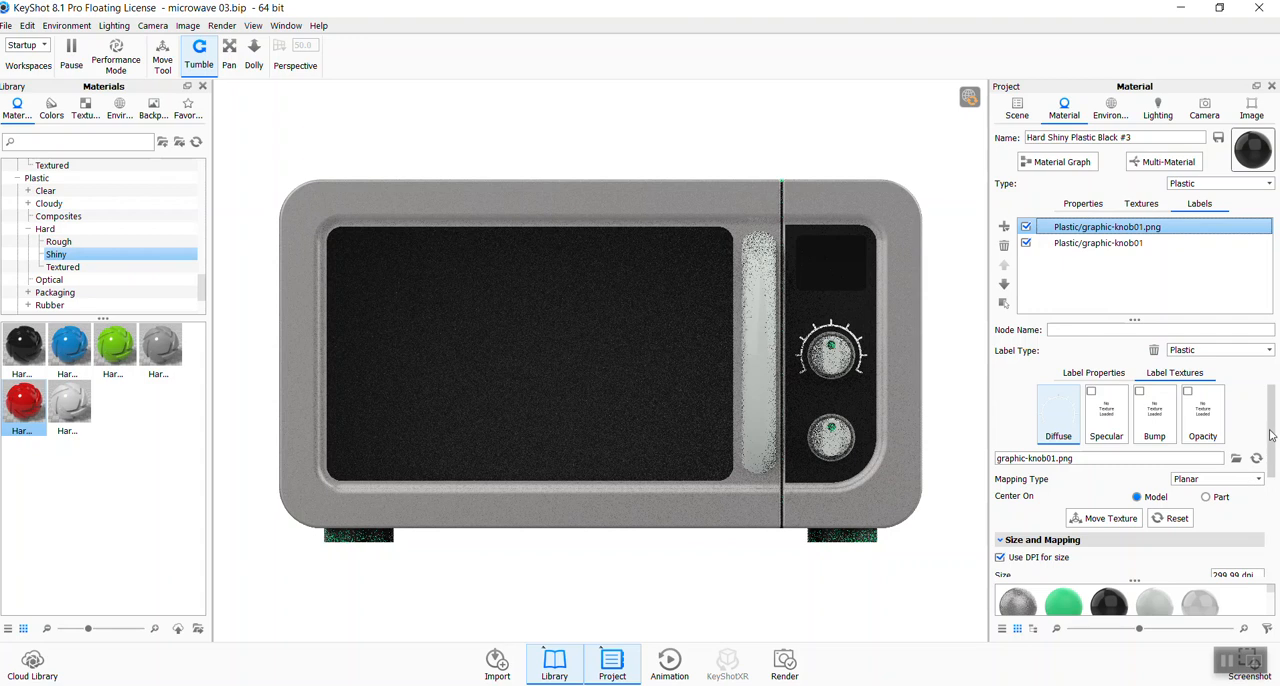
{"action": "left_click_drag", "start_coordinate": [1271, 430], "coordinate": [1270, 400]}
{"action": "right_click", "coordinate": [1097, 233]}
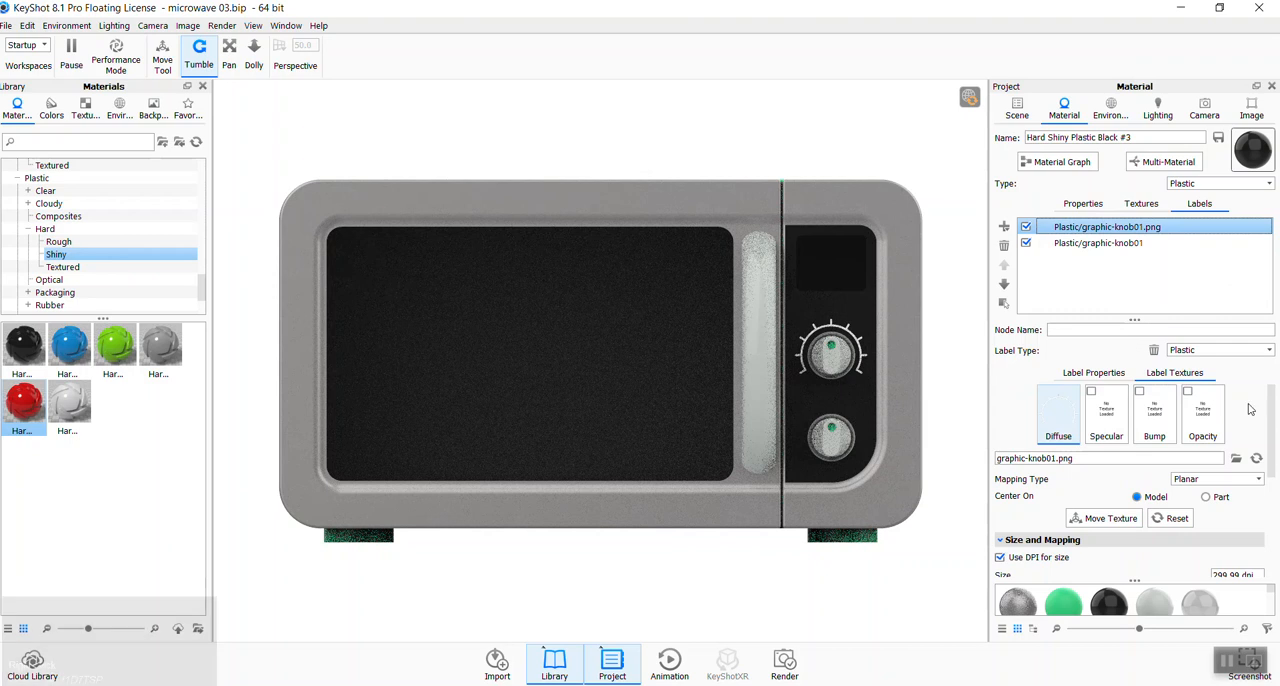
- Fit the second knob label's mapping to the Z axis and move it over to the control panel
{"action": "left_click_drag", "start_coordinate": [1272, 452], "coordinate": [1275, 459]}
{"action": "left_click", "coordinate": [1117, 439]}
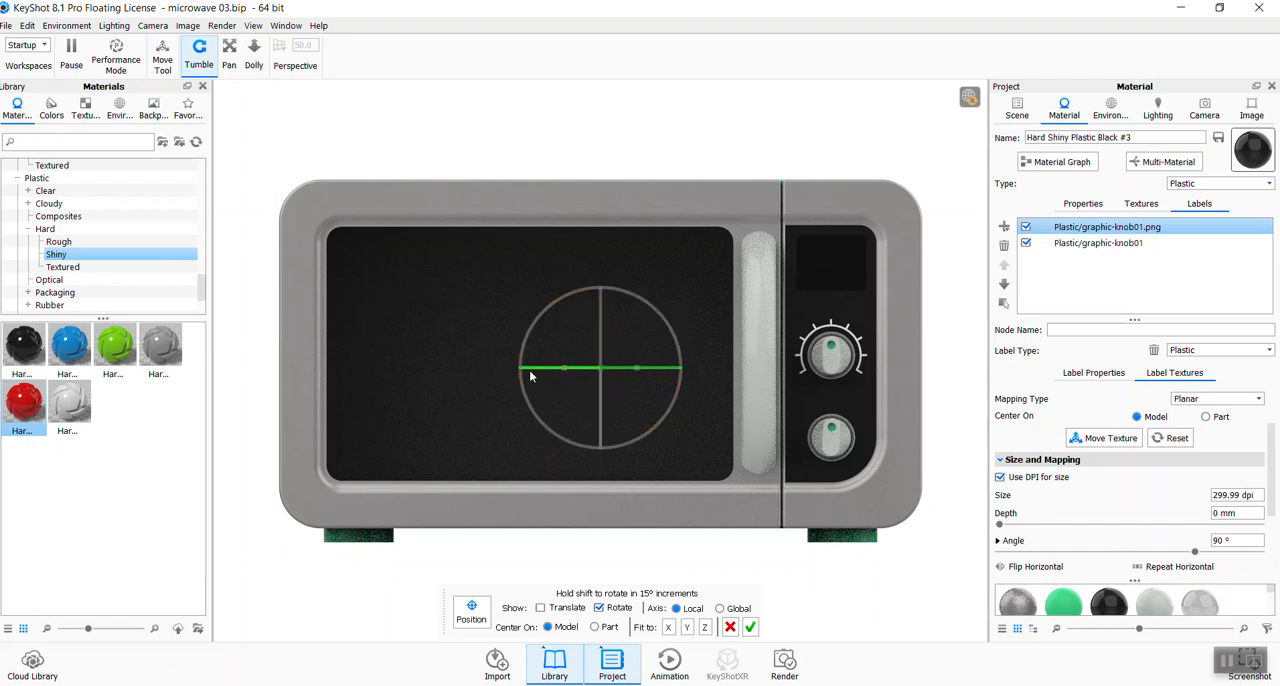
{"action": "left_click", "coordinate": [704, 627]}
{"action": "left_click_drag", "start_coordinate": [630, 370], "coordinate": [750, 377]}
- Set the second knob label's angle to 90° and its size to 300 dpi
{"action": "left_click_drag", "start_coordinate": [1232, 542], "coordinate": [1132, 541]}
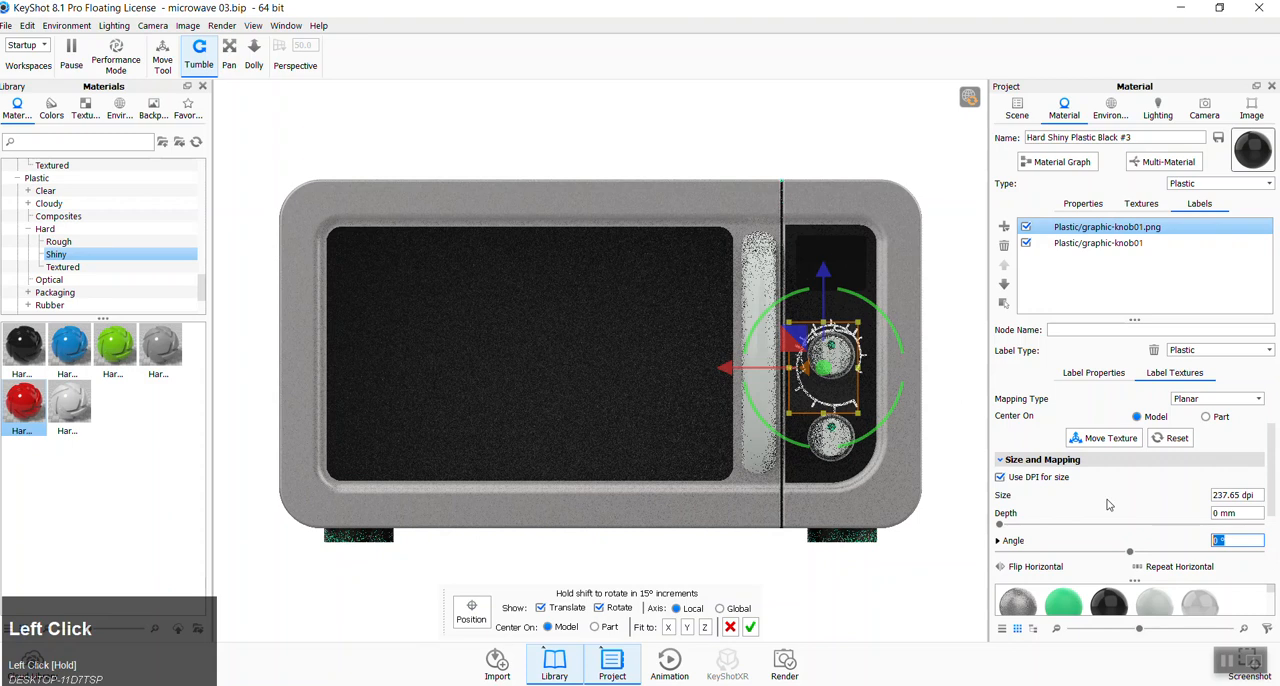
{"action": "type", "text": "90"}
{"action": "key", "text": "Tab"}
{"action": "left_click_drag", "start_coordinate": [1257, 496], "coordinate": [1160, 498]}
{"action": "type", "text": "300"}
{"action": "key", "text": "Tab"}
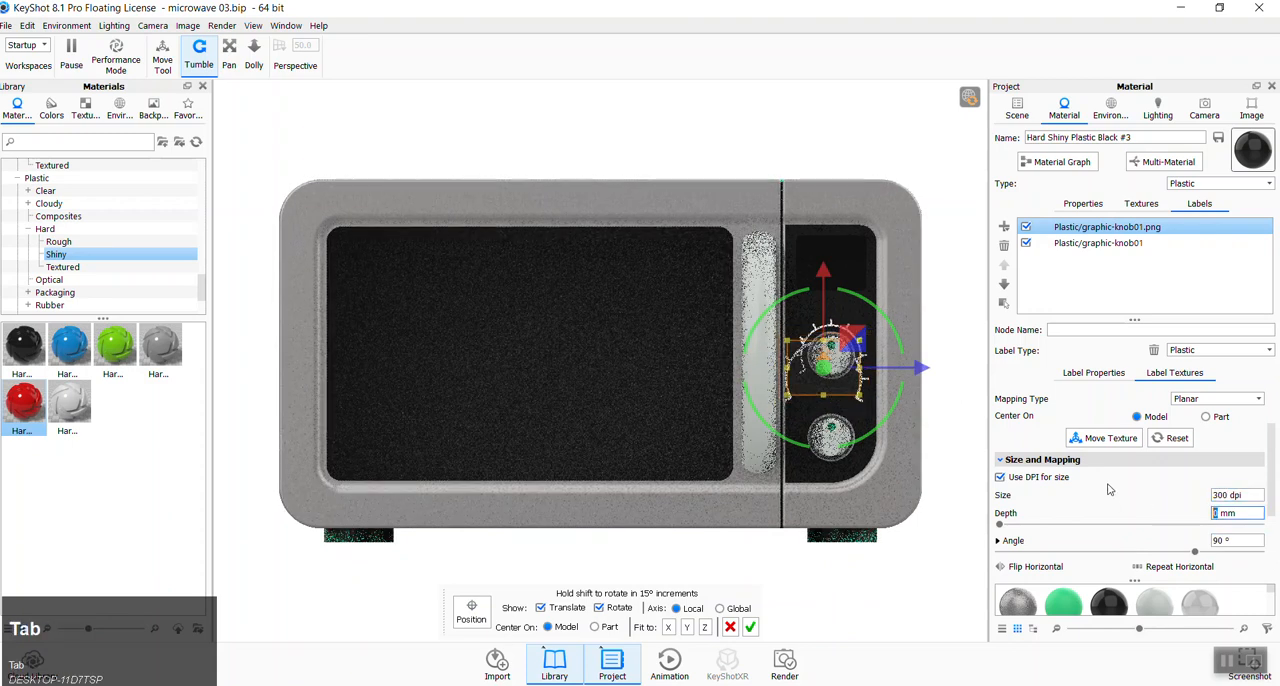
- Move the second knob label down and center it around the lower knob with small adjustments, accepting the placement
{"action": "left_click_drag", "start_coordinate": [823, 271], "coordinate": [825, 340]}
{"action": "left_click_drag", "start_coordinate": [924, 435], "coordinate": [933, 436]}
{"action": "left_click_drag", "start_coordinate": [833, 338], "coordinate": [832, 336]}
{"action": "left_click_drag", "start_coordinate": [929, 430], "coordinate": [929, 430]}
{"action": "left_click_drag", "start_coordinate": [834, 333], "coordinate": [834, 337]}
{"action": "left_click_drag", "start_coordinate": [931, 431], "coordinate": [930, 431]}
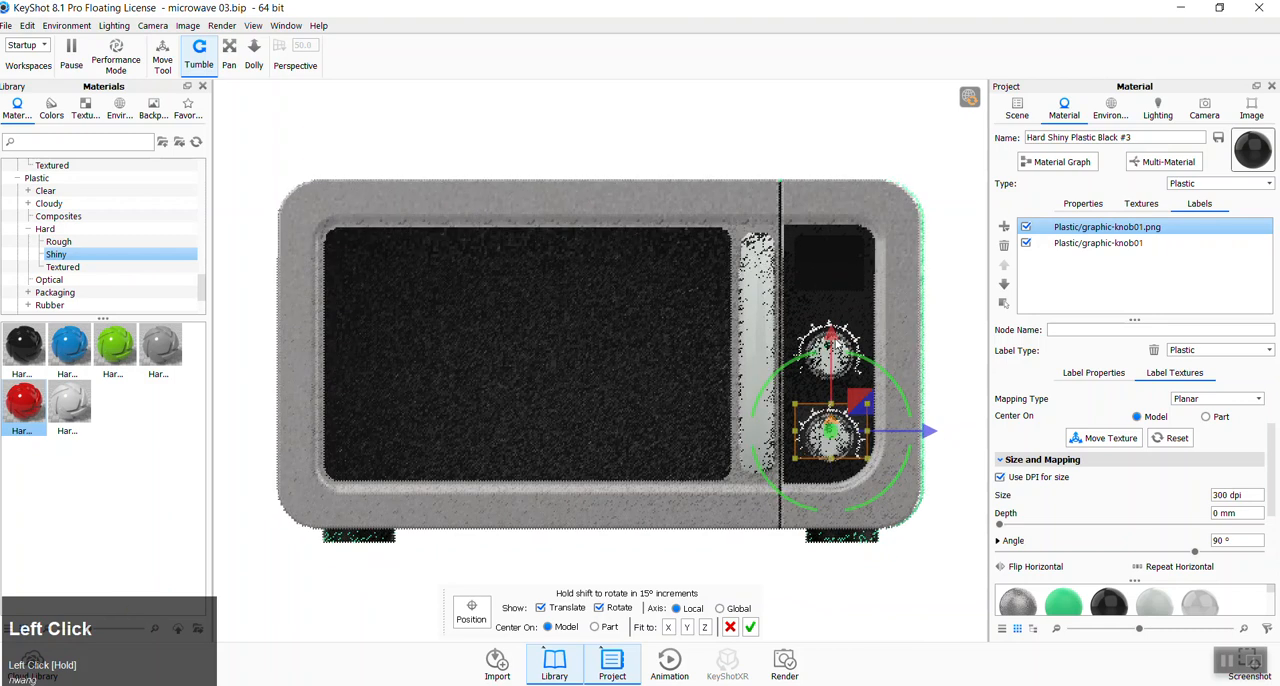
{"action": "left_click_drag", "start_coordinate": [829, 341], "coordinate": [829, 337]}
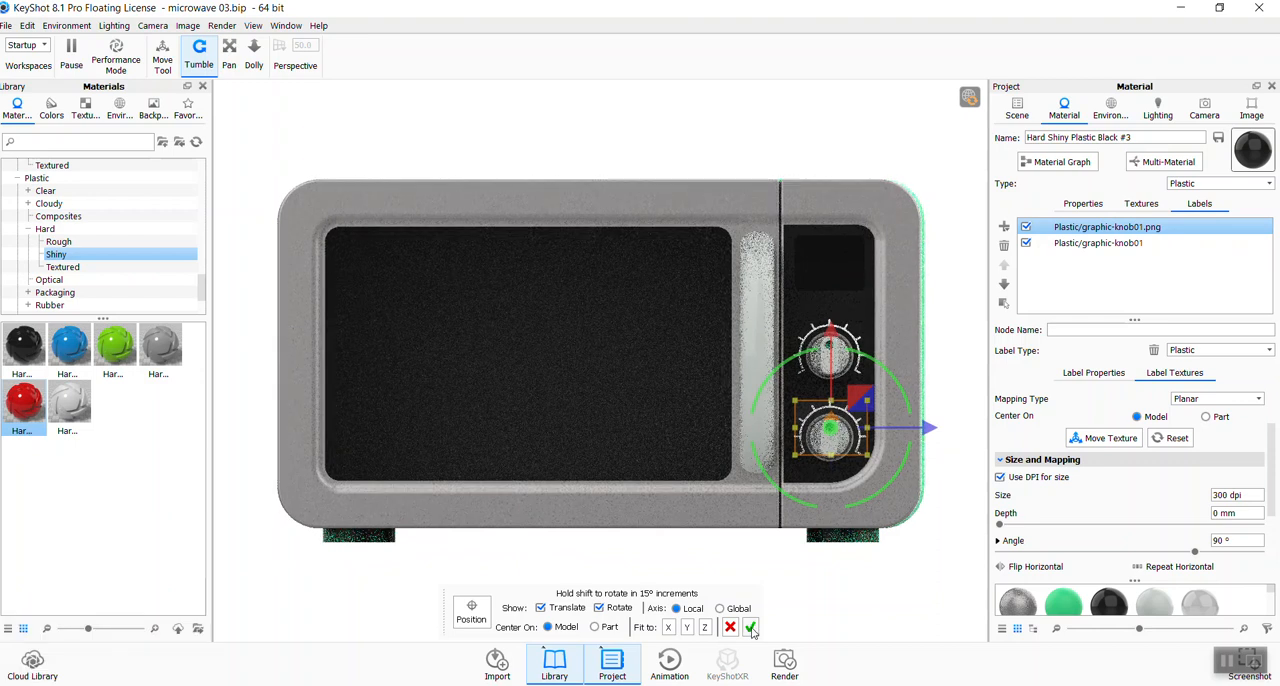
{"action": "left_click", "coordinate": [751, 627]}
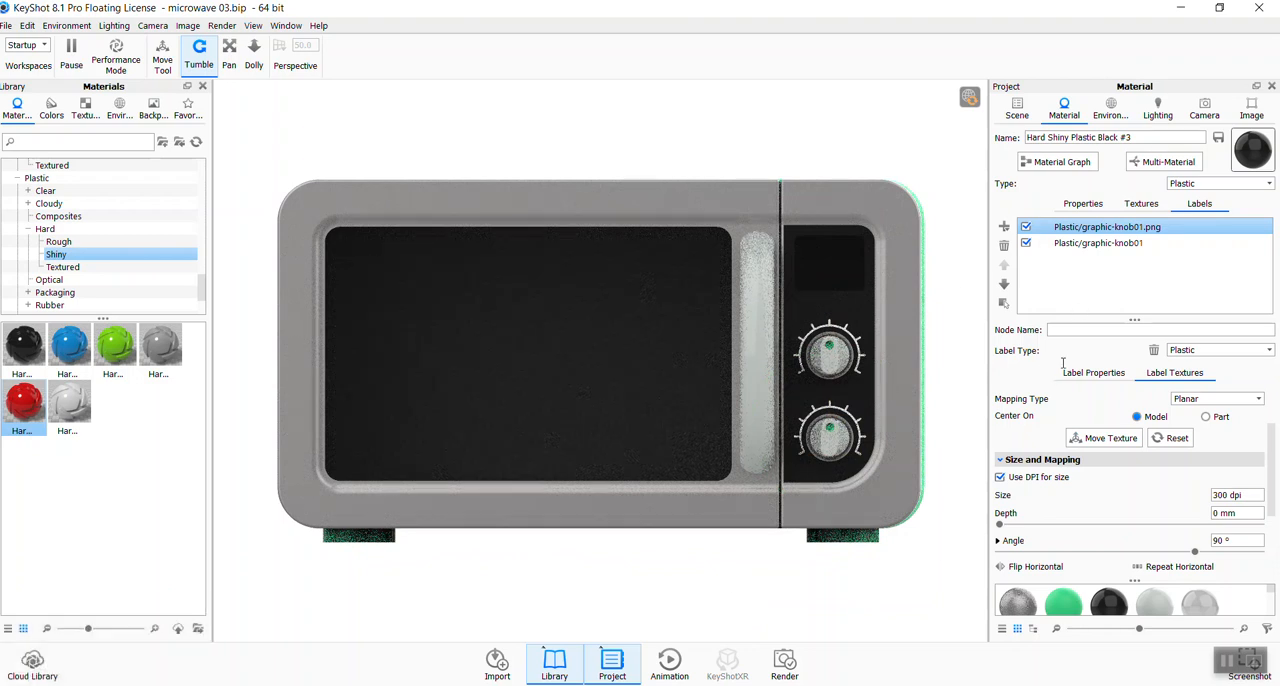
- Turn vertical repeat on and back off for the upper knob's graphic-knob01 label
{"action": "left_click", "coordinate": [1099, 243], "text": "shift"}
{"action": "right_click", "coordinate": [1100, 244]}
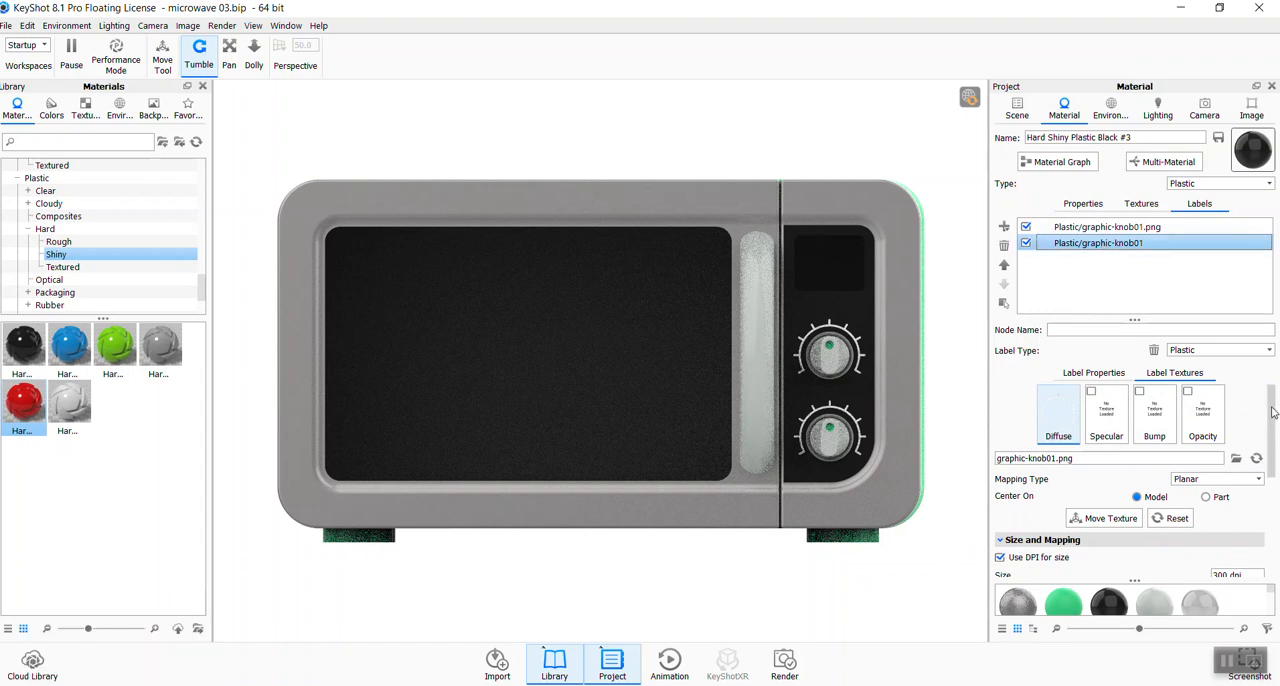
{"action": "left_click_drag", "start_coordinate": [1272, 412], "coordinate": [1270, 553]}
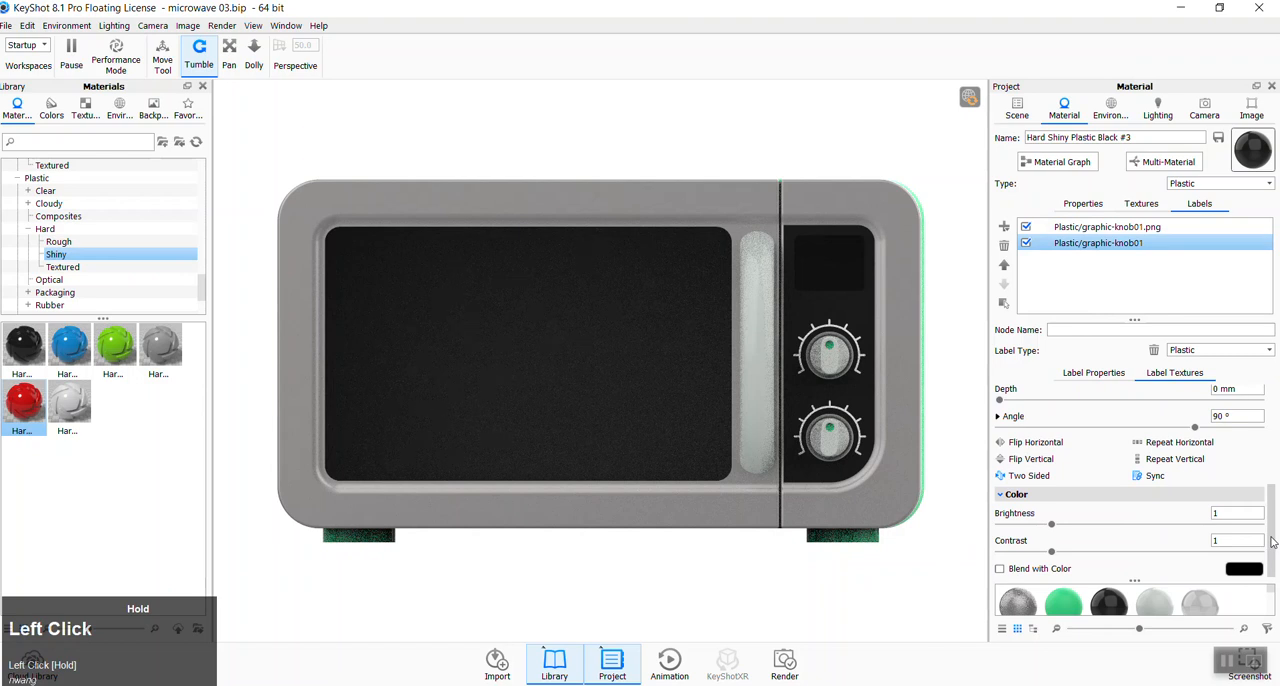
{"action": "left_click", "coordinate": [1197, 464]}
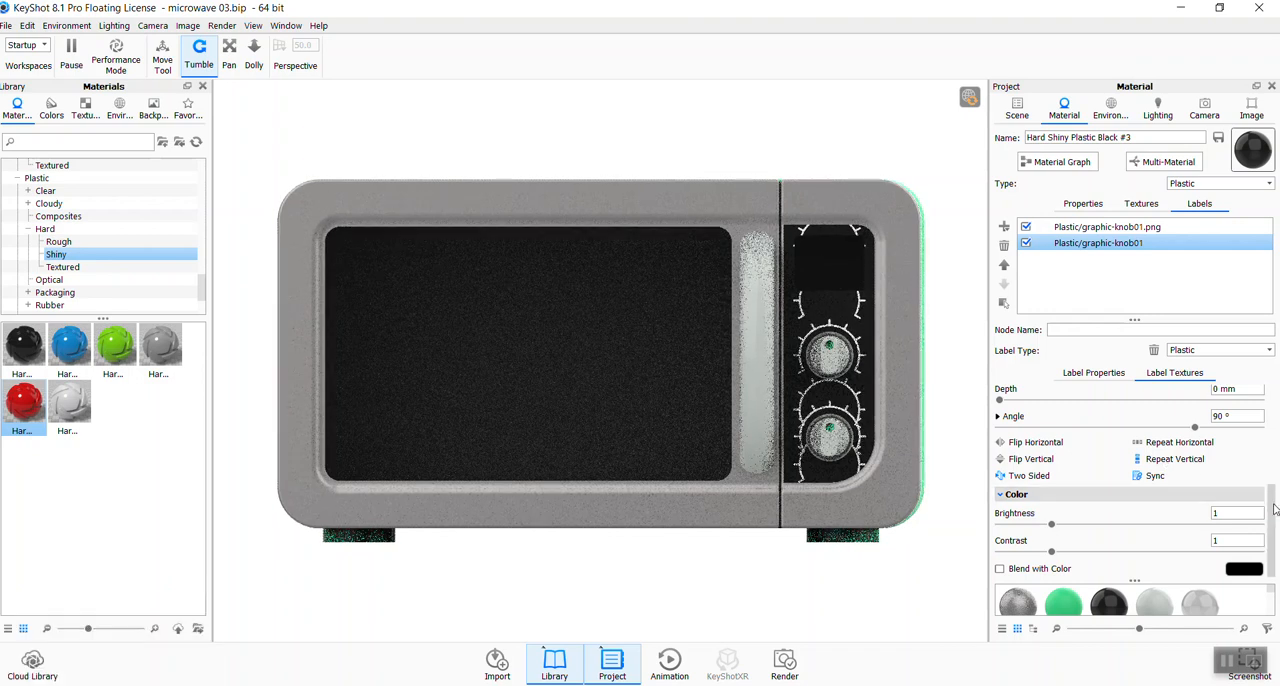
{"action": "left_click_drag", "start_coordinate": [1276, 512], "coordinate": [1183, 502]}
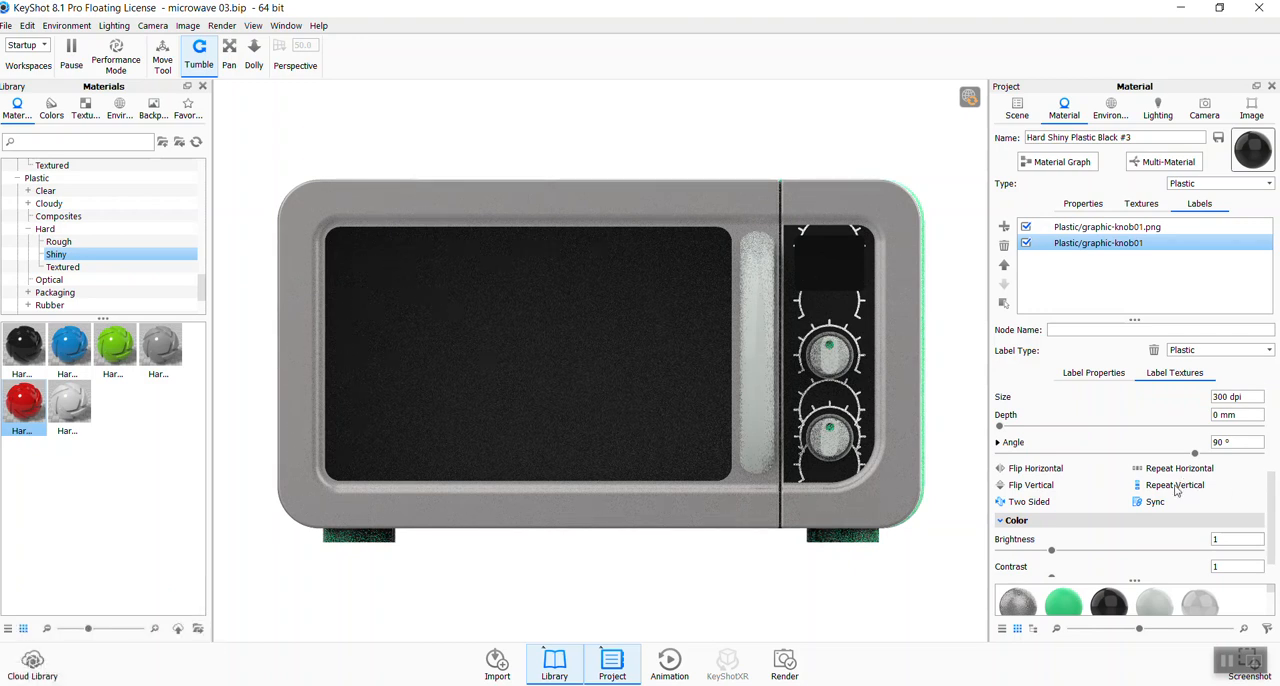
{"action": "left_click", "coordinate": [1176, 490]}
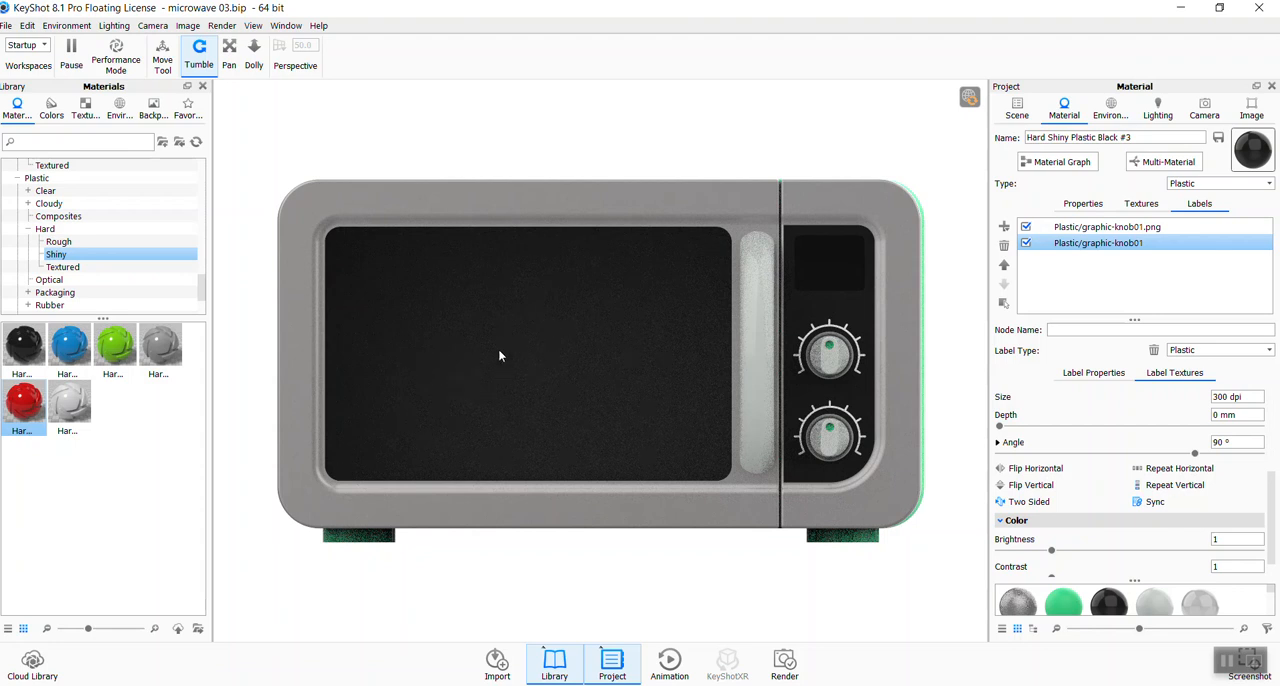
- Add a texture label to the control panel material using graphic-select01
{"action": "left_click", "coordinate": [810, 313]}
{"action": "left_click", "coordinate": [1200, 204]}
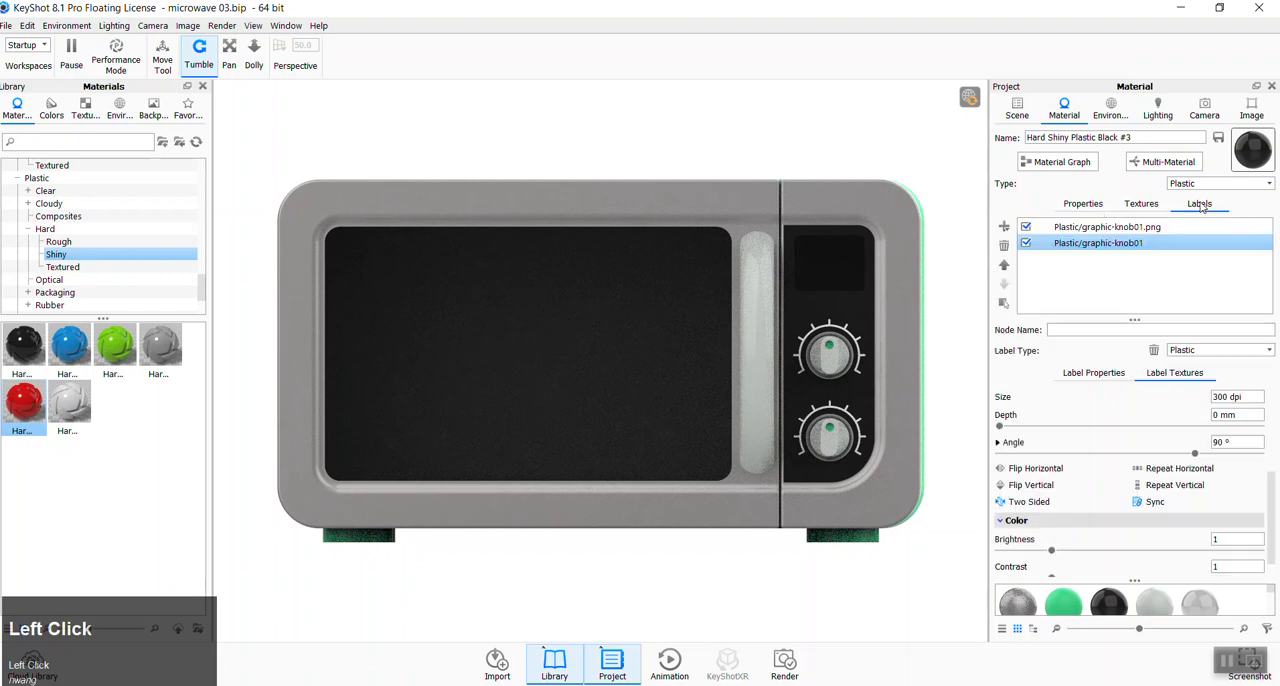
{"action": "left_click", "coordinate": [1003, 232]}
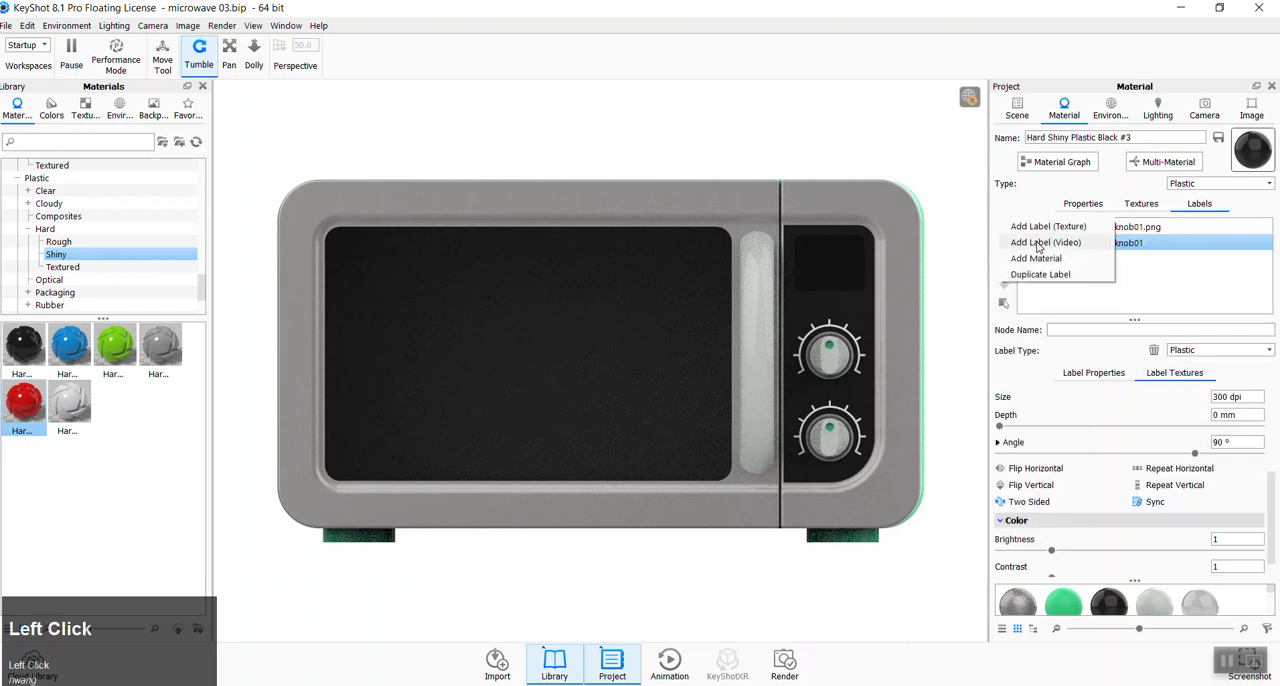
{"action": "left_click", "coordinate": [1045, 227]}
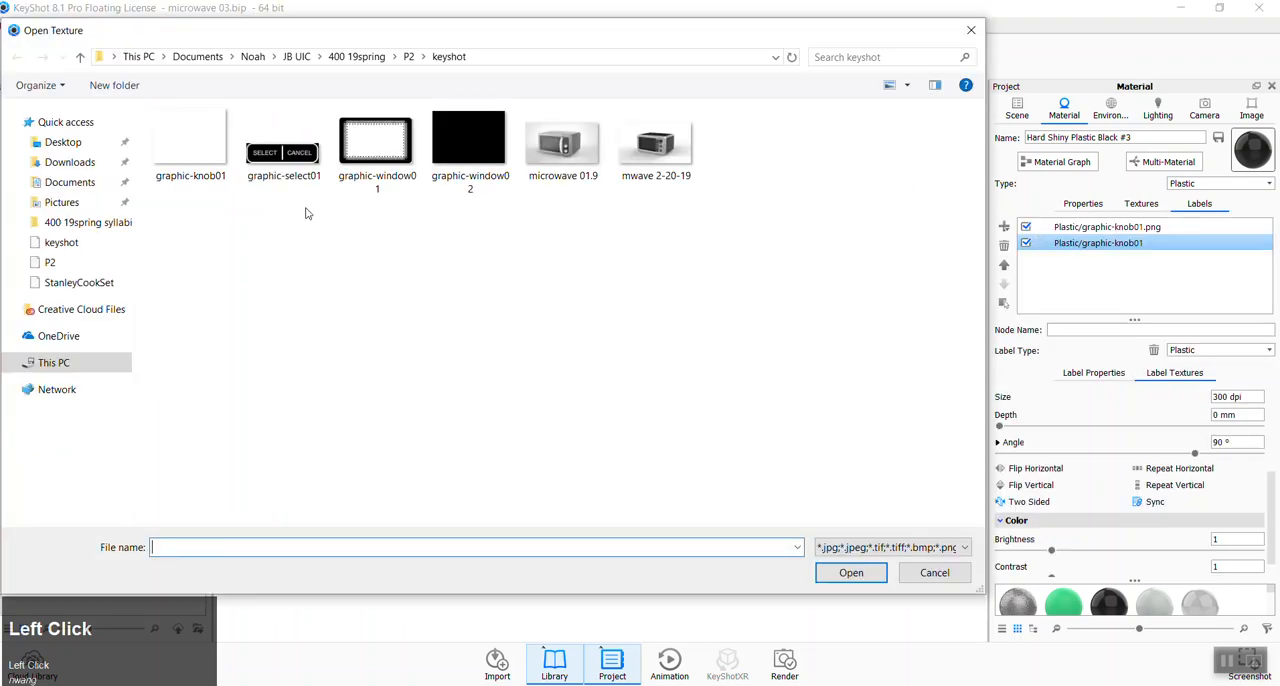
{"action": "left_click", "coordinate": [285, 148]}
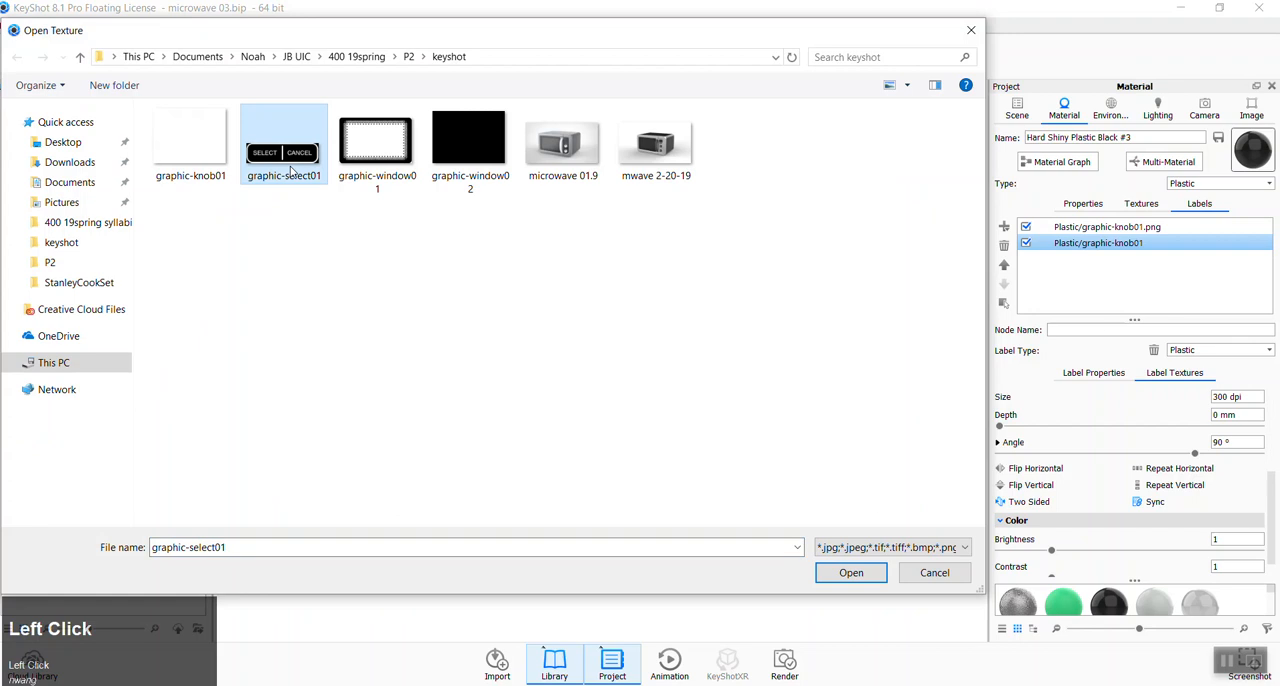
{"action": "left_click", "coordinate": [848, 573]}
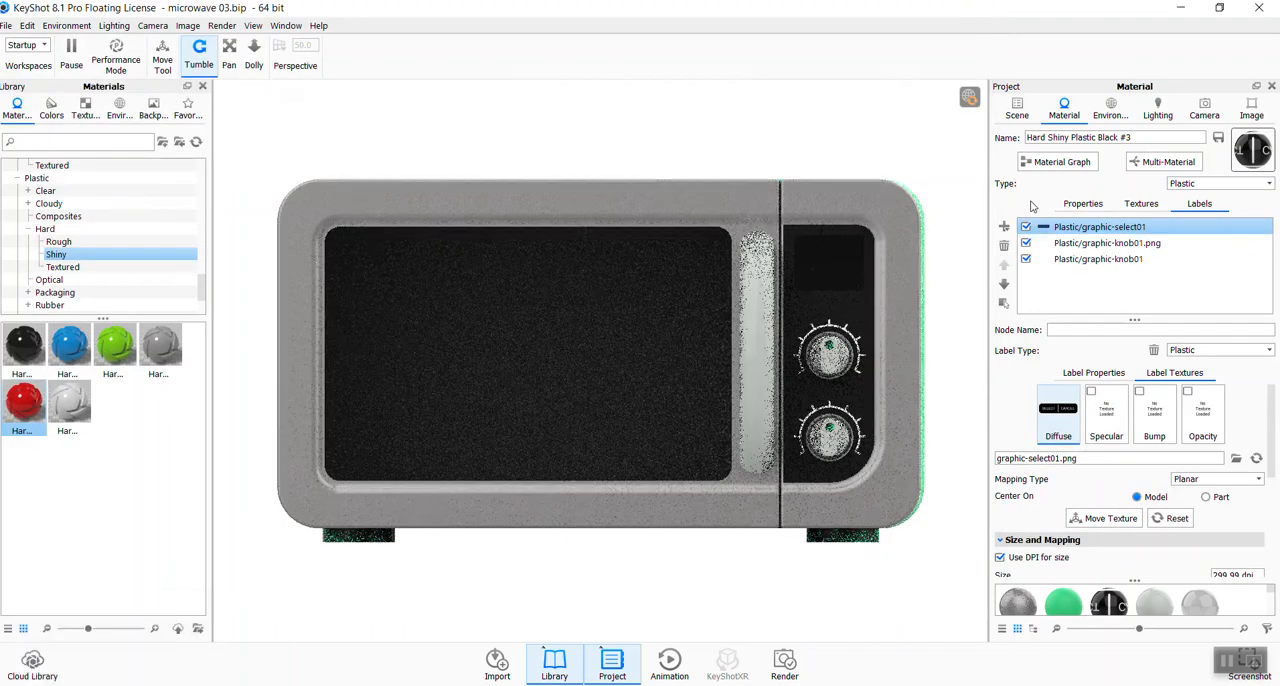
- Fit the graphic-select01 label to the Z axis and move it above the upper knob
{"action": "left_click", "coordinate": [1100, 518]}
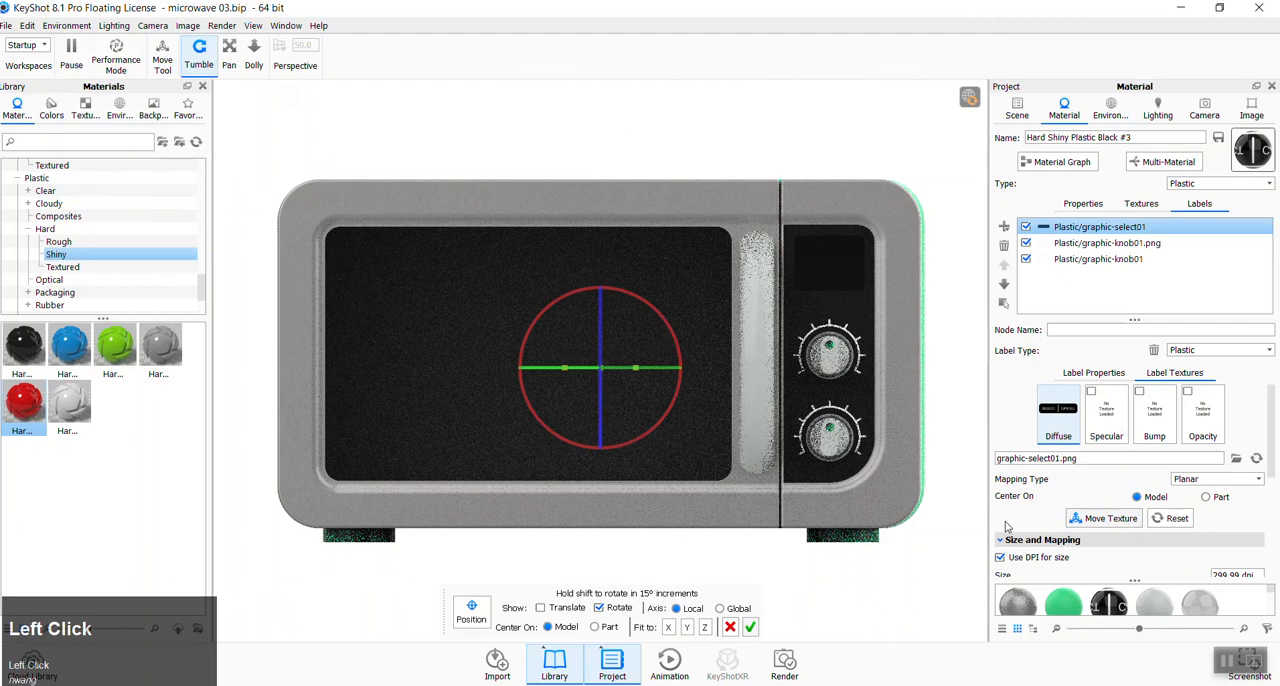
{"action": "left_click", "coordinate": [705, 627]}
{"action": "left_click", "coordinate": [540, 608]}
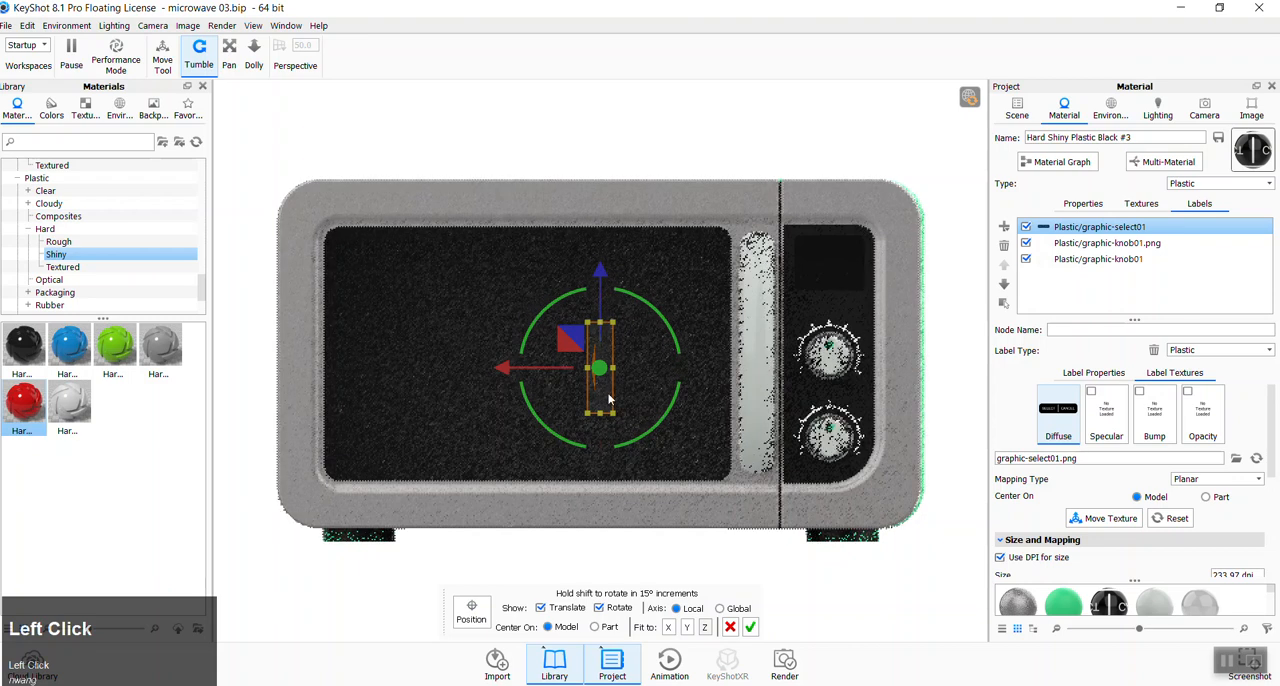
{"action": "left_click_drag", "start_coordinate": [513, 370], "coordinate": [851, 218]}
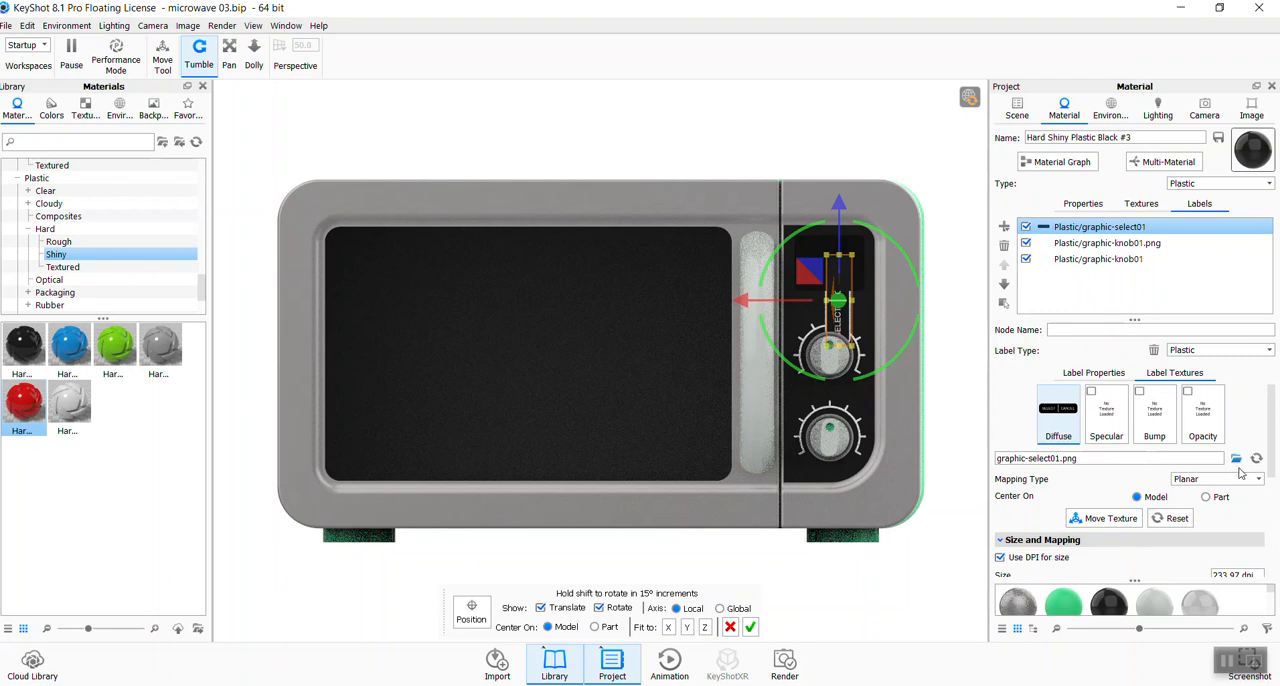
- Set the graphic-select01 label's angle to 90° and its size to 300 dpi
{"action": "scroll", "coordinate": [1243, 473], "scroll_direction": "down", "scroll_amount": 1}
{"action": "left_click", "coordinate": [1245, 540]}
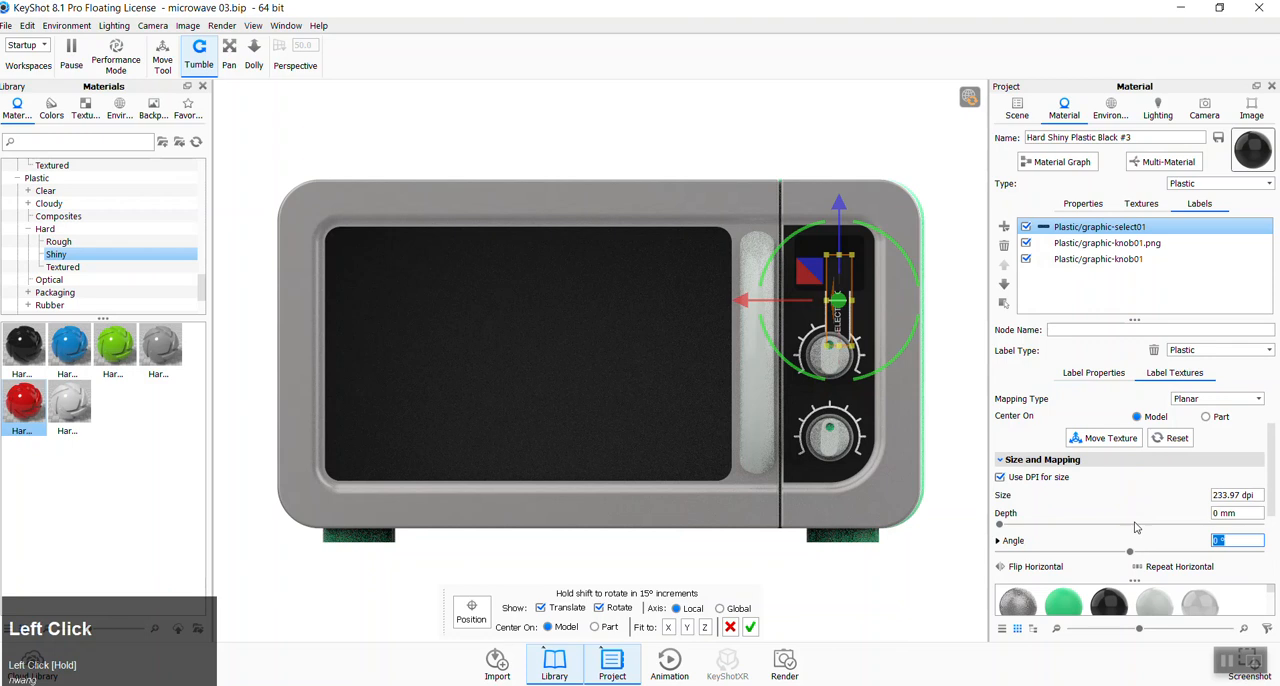
{"action": "type", "text": "90"}
{"action": "key", "text": "Tab"}
{"action": "left_click_drag", "start_coordinate": [1245, 495], "coordinate": [1126, 488]}
{"action": "type", "text": "300"}
{"action": "key", "text": "Tab"}
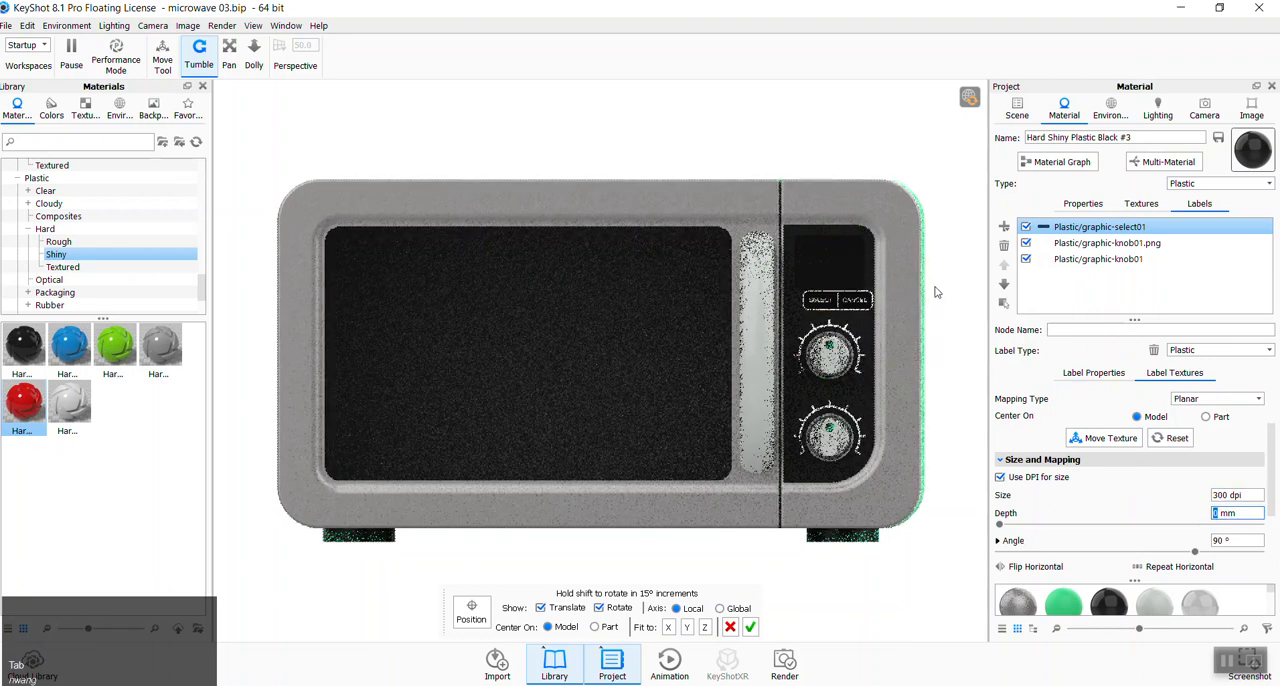
- Center the SELECT/CANCEL label between the display and the upper knob with small moves, accepting the placement
{"action": "left_click_drag", "start_coordinate": [936, 303], "coordinate": [930, 303]}
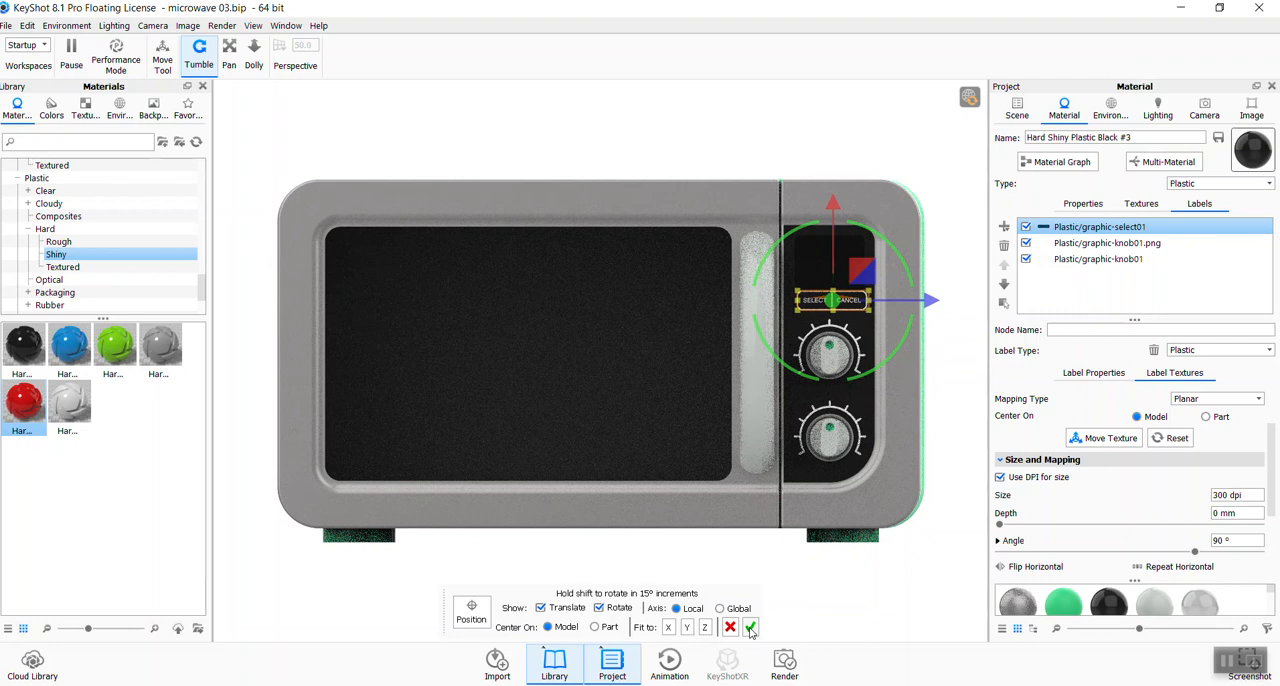
{"action": "left_click", "coordinate": [750, 627]}
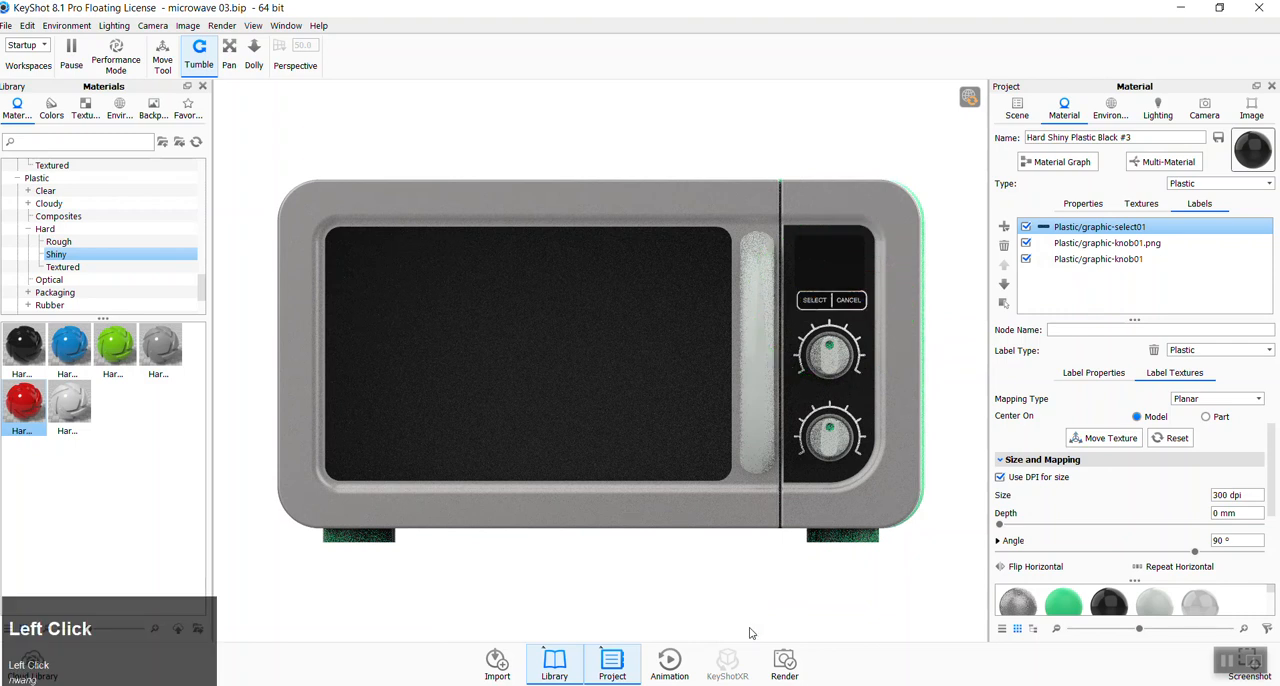
{"action": "left_click", "coordinate": [1111, 440]}
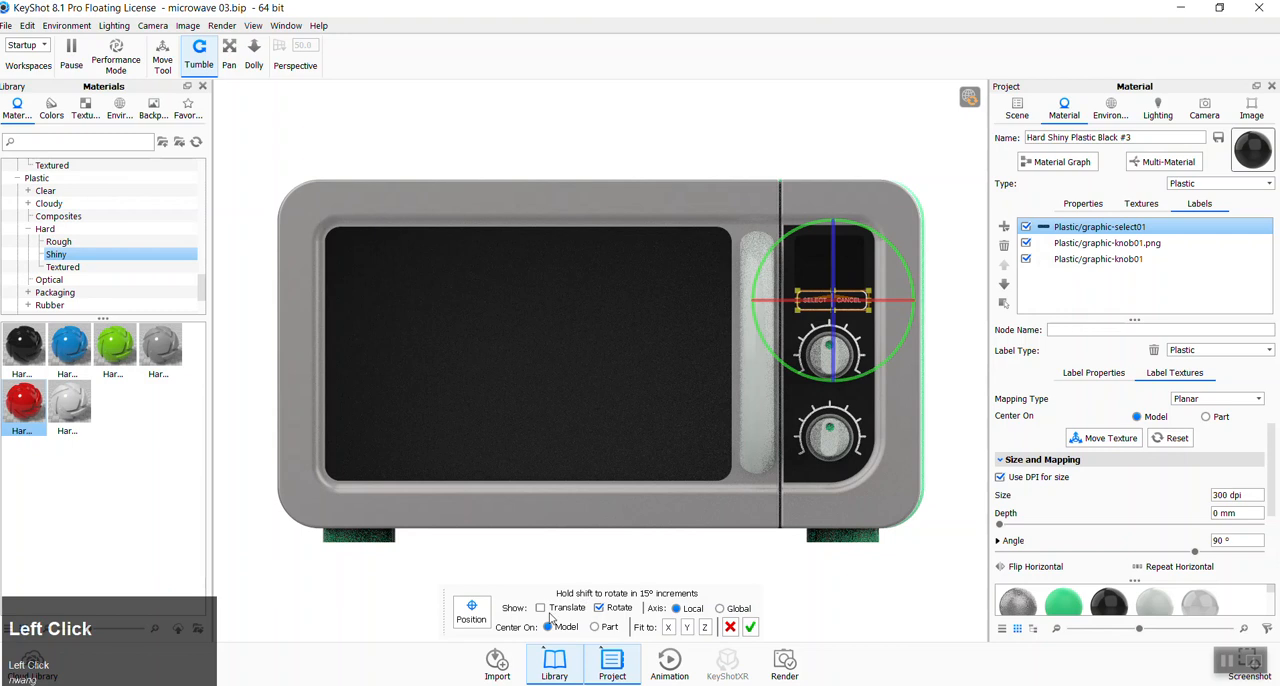
{"action": "left_click", "coordinate": [598, 608]}
{"action": "left_click", "coordinate": [541, 608]}
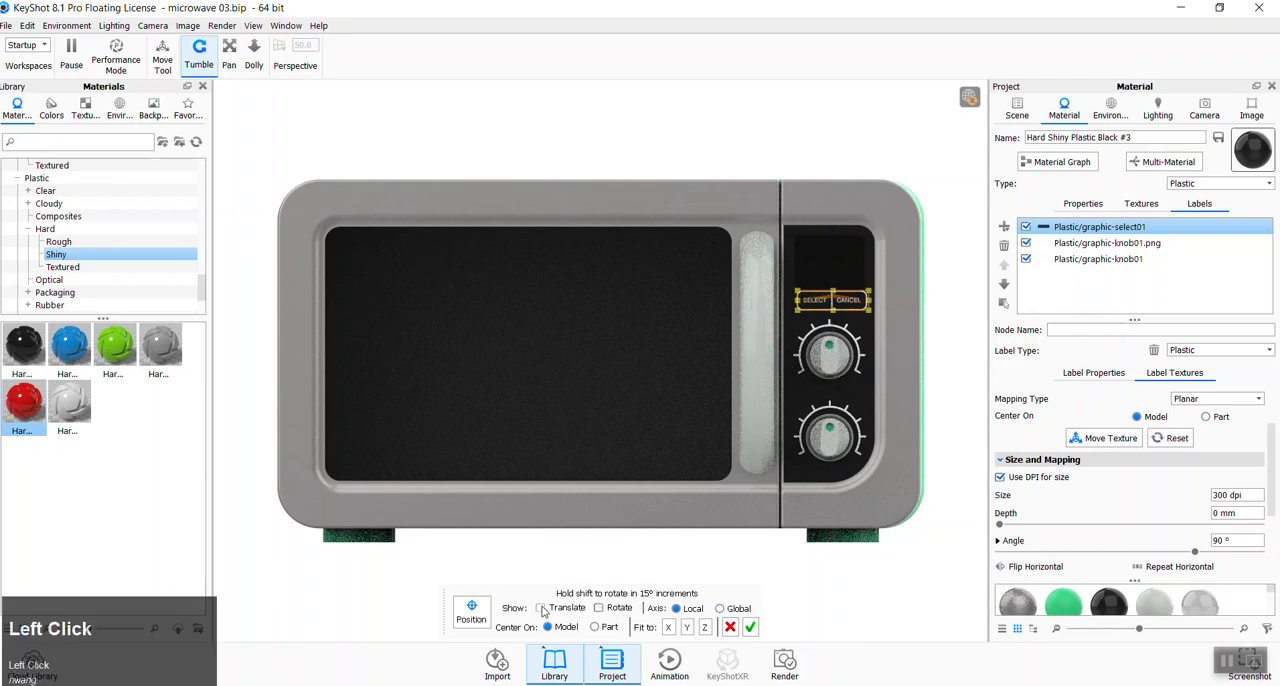
{"action": "left_click_drag", "start_coordinate": [833, 207], "coordinate": [834, 210]}
{"action": "left_click_drag", "start_coordinate": [927, 302], "coordinate": [929, 301]}
{"action": "left_click", "coordinate": [750, 627]}
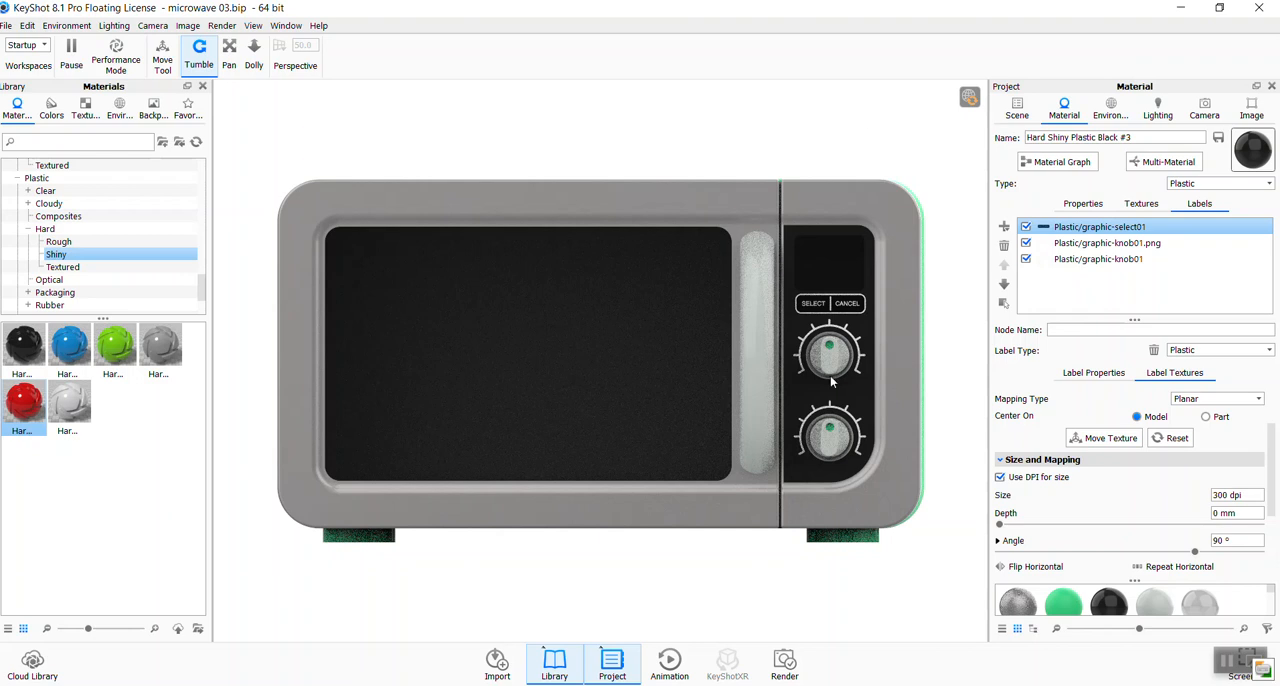
- Add a texture label to the door window's Clear Shiny Plastic White material using graphic-window02
{"action": "left_click", "coordinate": [588, 315]}
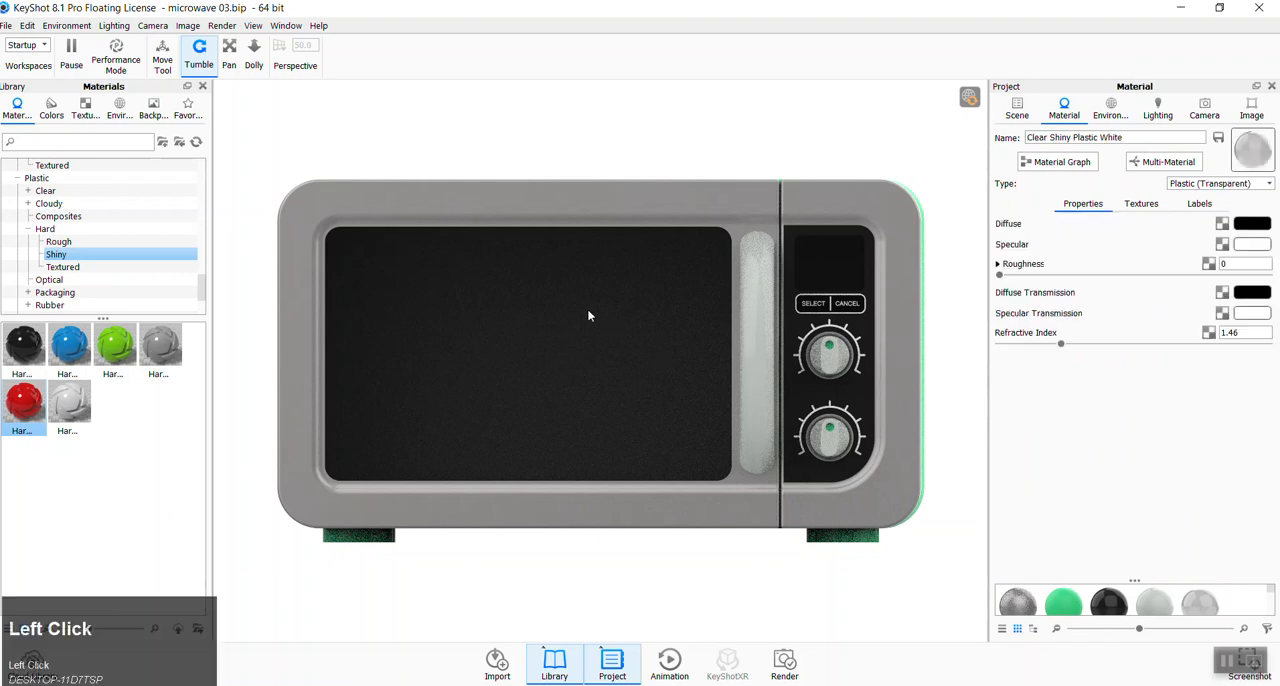
{"action": "left_click", "coordinate": [1200, 204]}
{"action": "left_click", "coordinate": [1005, 229]}
{"action": "left_click", "coordinate": [1040, 235]}
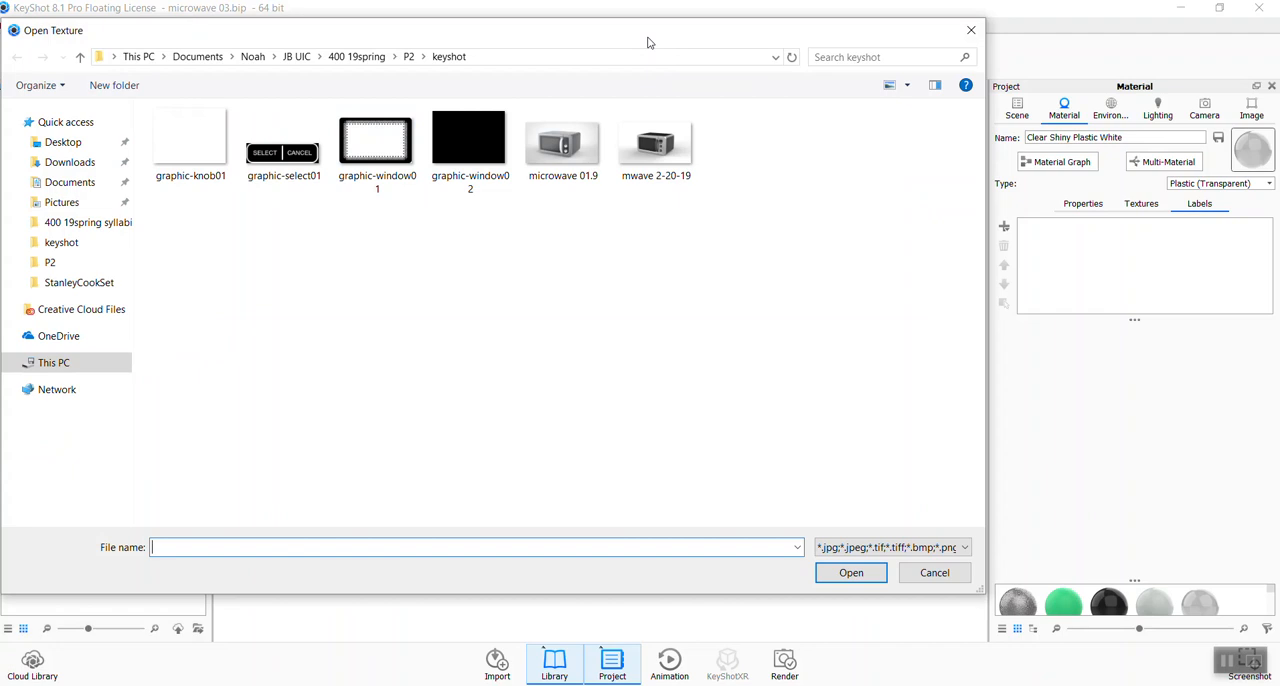
{"action": "double_click", "coordinate": [483, 139]}
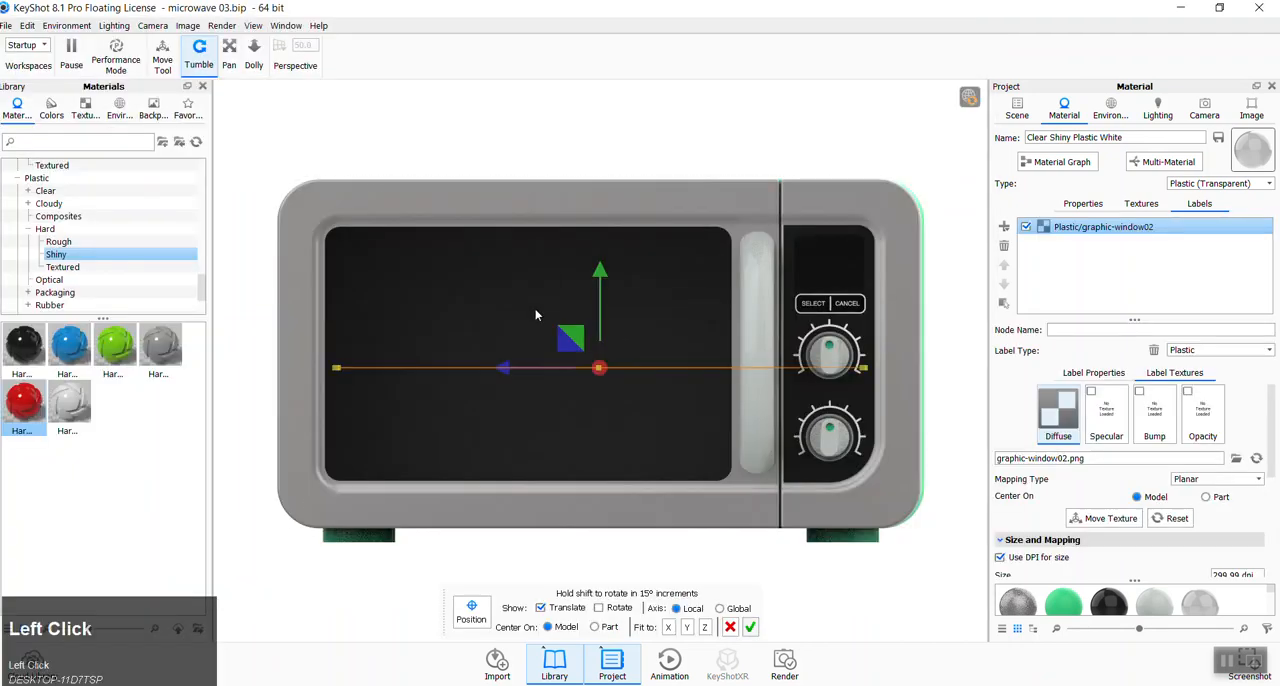
- Fit the graphic-window02 label to the Z axis with rotation handles shown, and set its angle to 90°
{"action": "left_click", "coordinate": [704, 627]}
{"action": "left_click", "coordinate": [598, 608]}
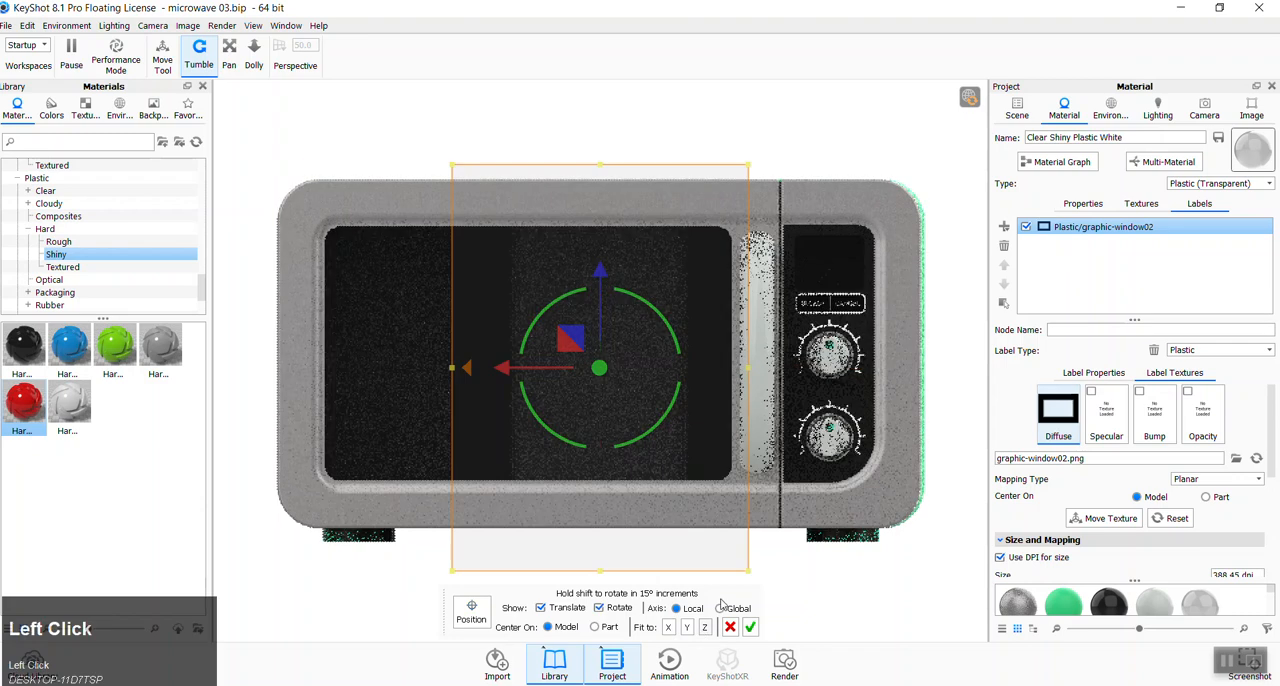
{"action": "scroll", "coordinate": [1254, 557], "scroll_direction": "down", "scroll_amount": 1}
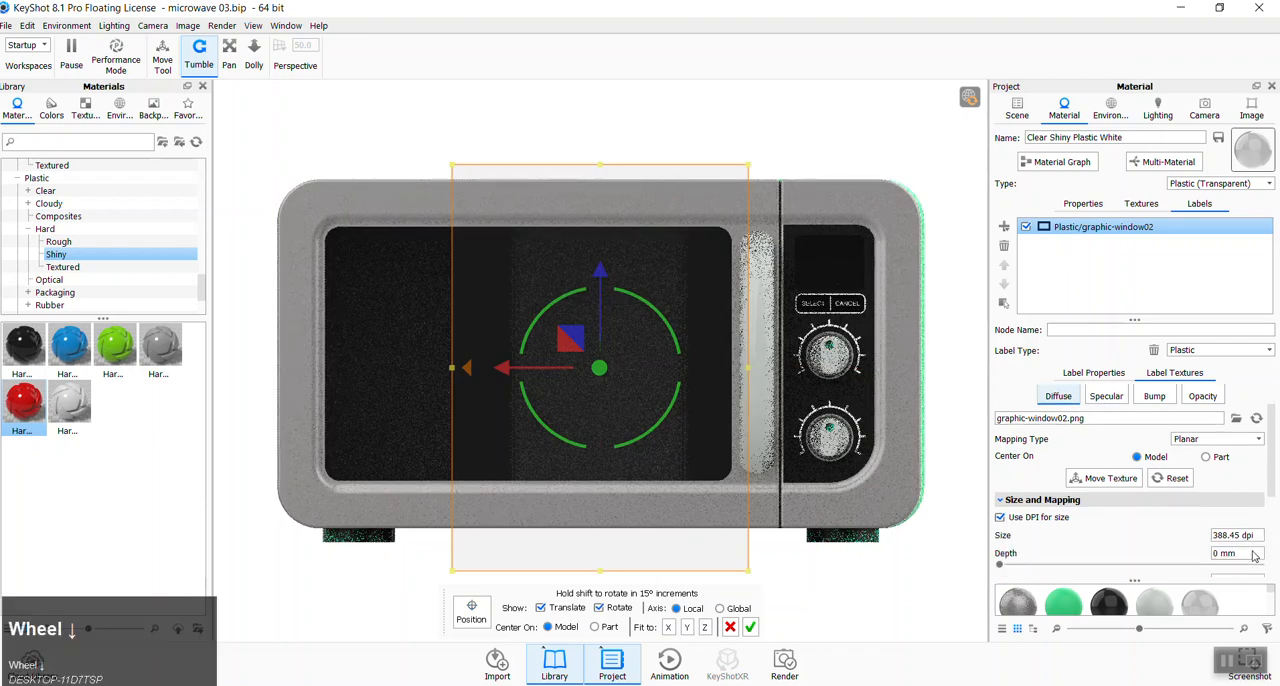
{"action": "scroll", "coordinate": [1254, 557], "scroll_direction": "down", "scroll_amount": 1}
{"action": "left_click", "coordinate": [1254, 540]}
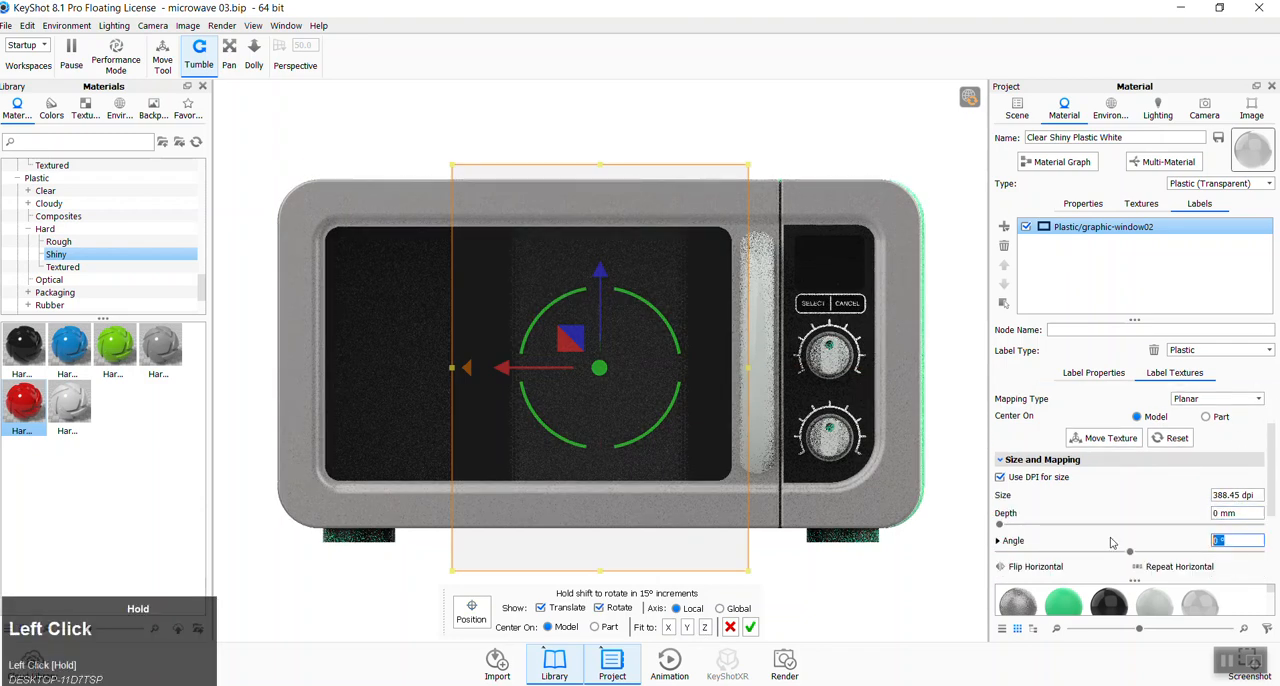
{"action": "type", "text": "90"}
{"action": "key", "text": "Tab"}
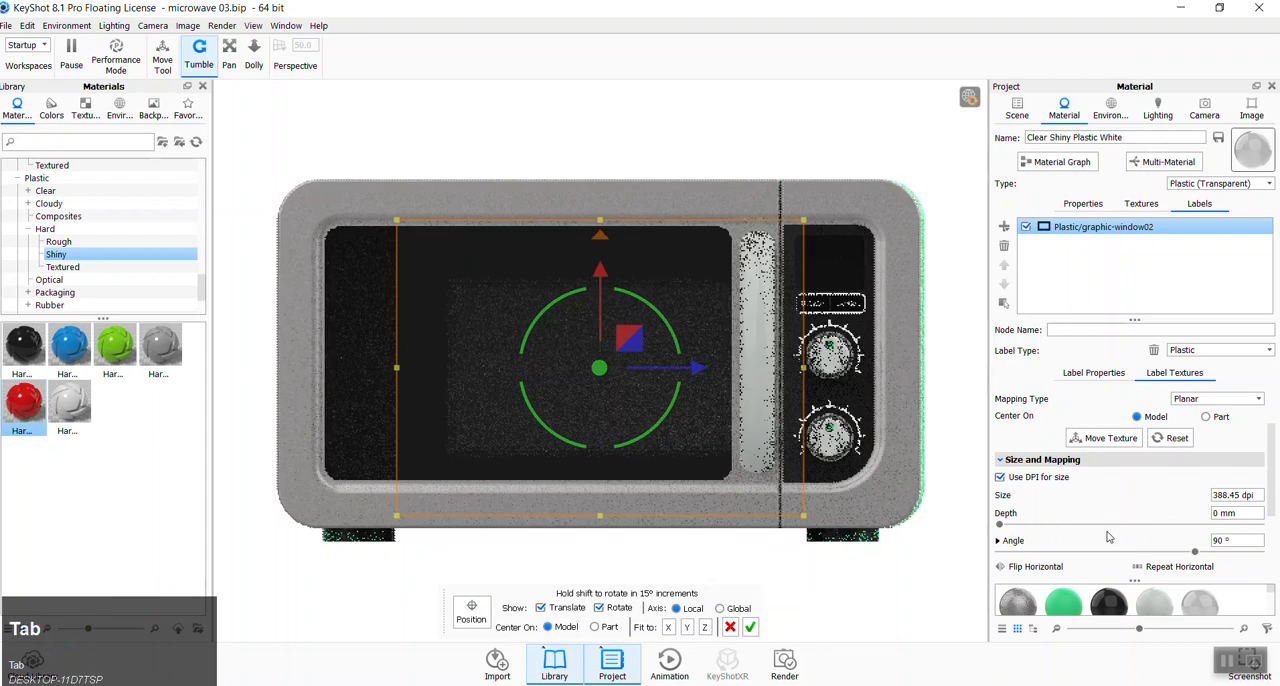
- Move the graphic-window02 label over the door window, resetting the camera to the Front standard view for the vertical placement
{"action": "left_click_drag", "start_coordinate": [677, 368], "coordinate": [609, 369]}
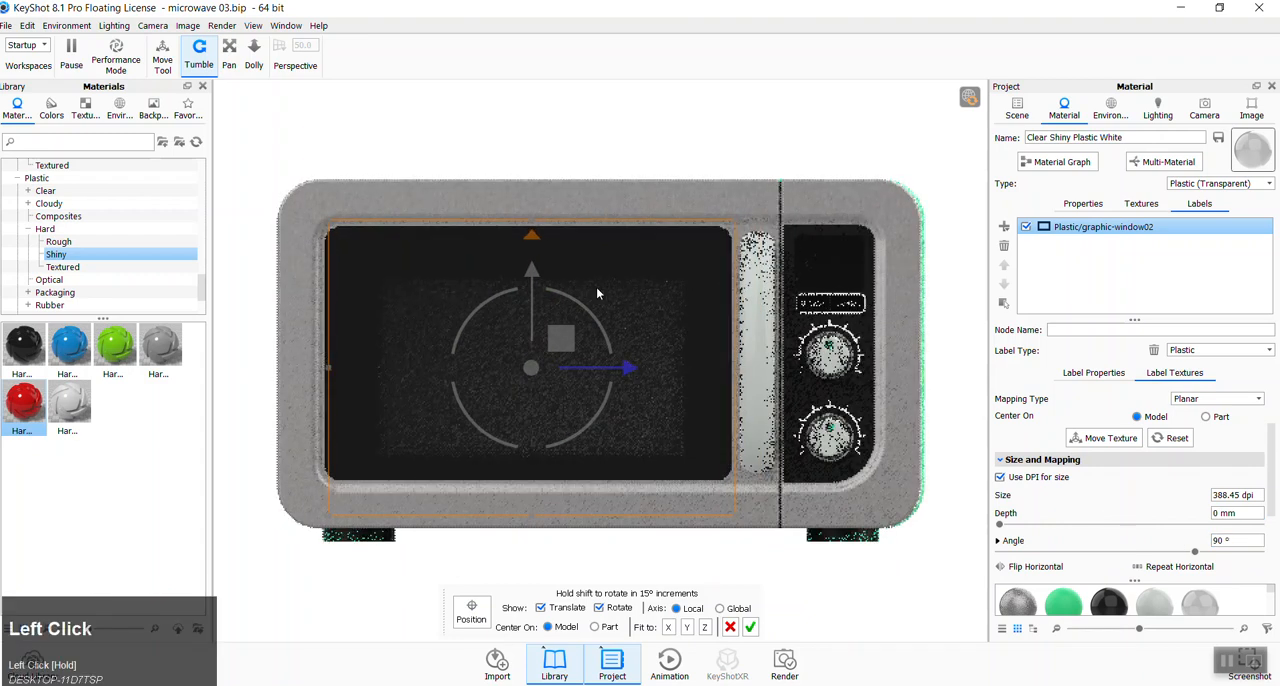
{"action": "left_click_drag", "start_coordinate": [530, 229], "coordinate": [533, 207]}
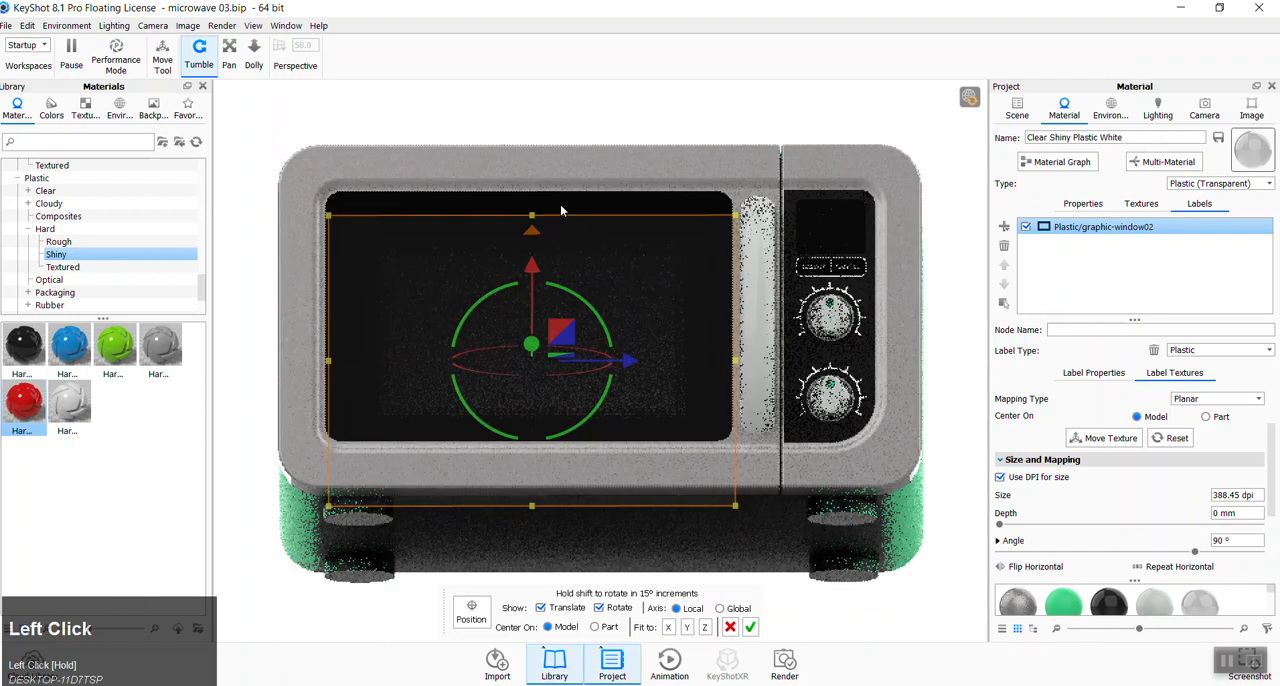
{"action": "left_click", "coordinate": [1205, 113]}
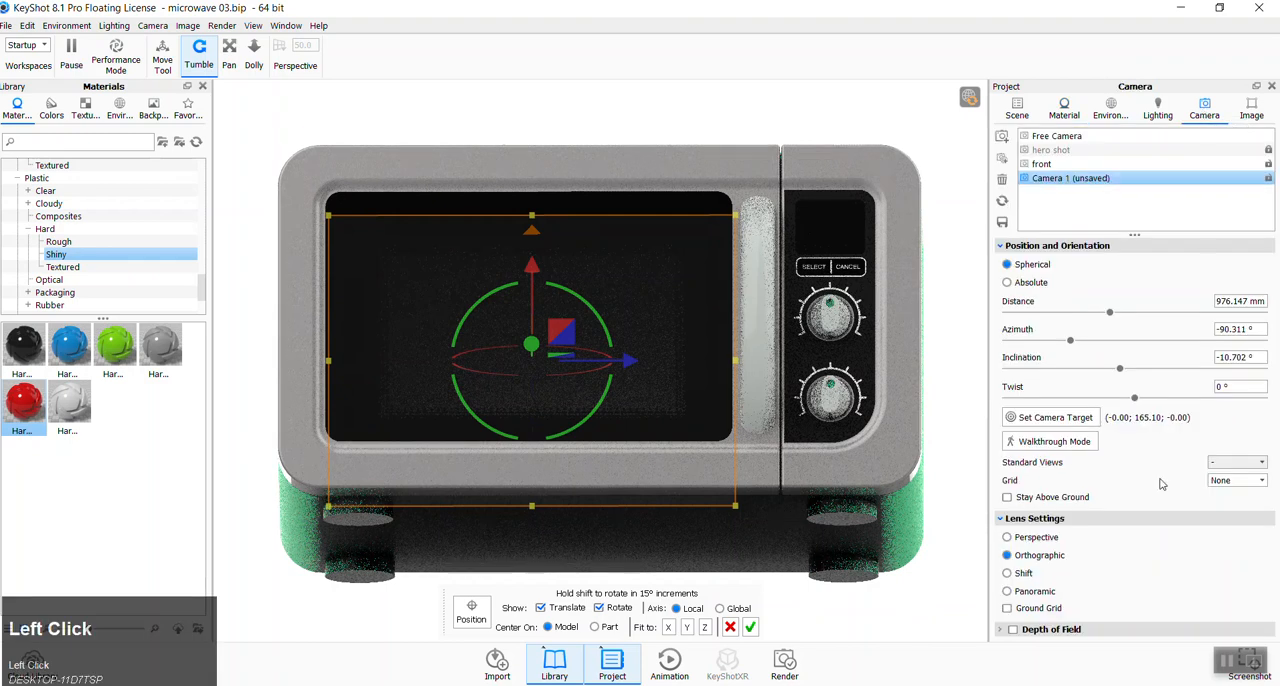
{"action": "left_click", "coordinate": [1217, 464]}
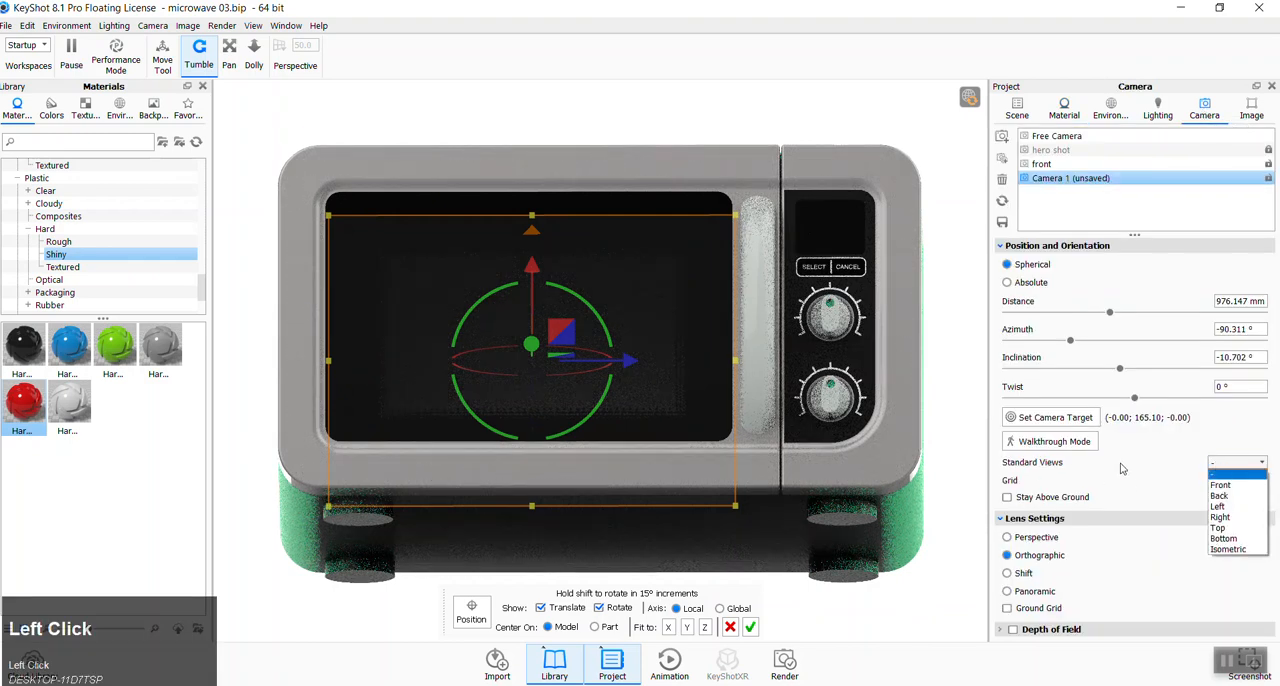
{"action": "left_click", "coordinate": [1224, 487]}
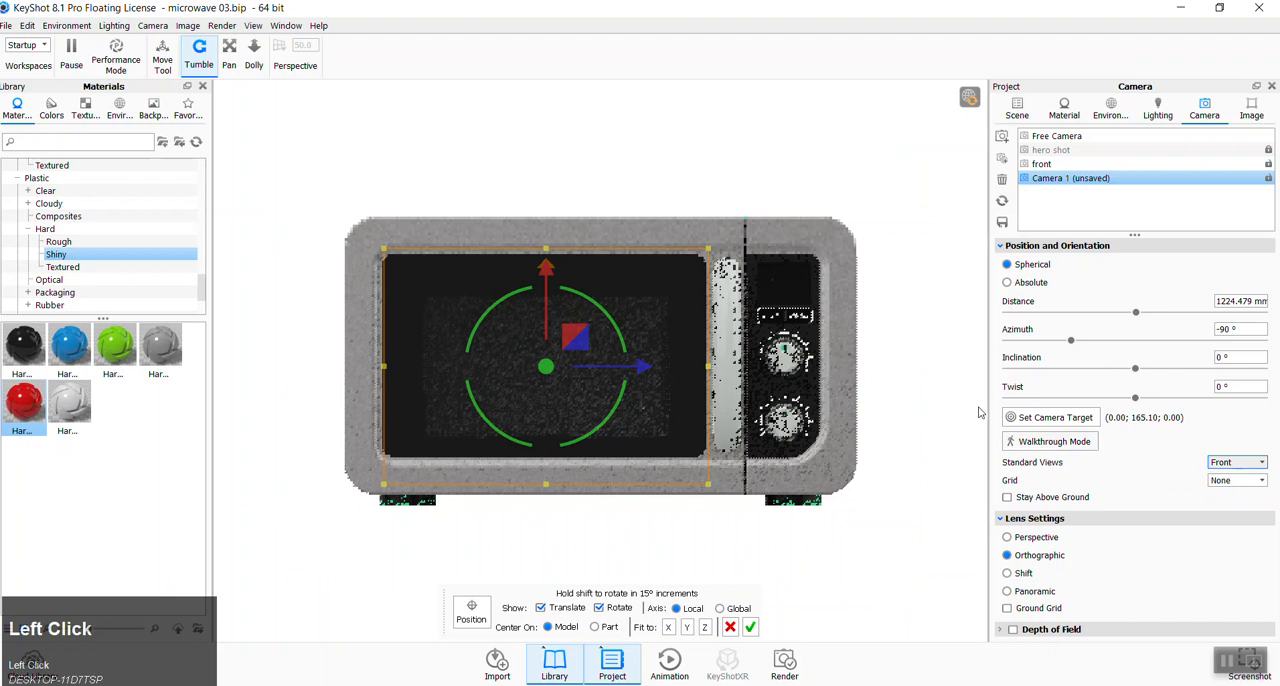
{"action": "left_click_drag", "start_coordinate": [546, 279], "coordinate": [546, 262]}
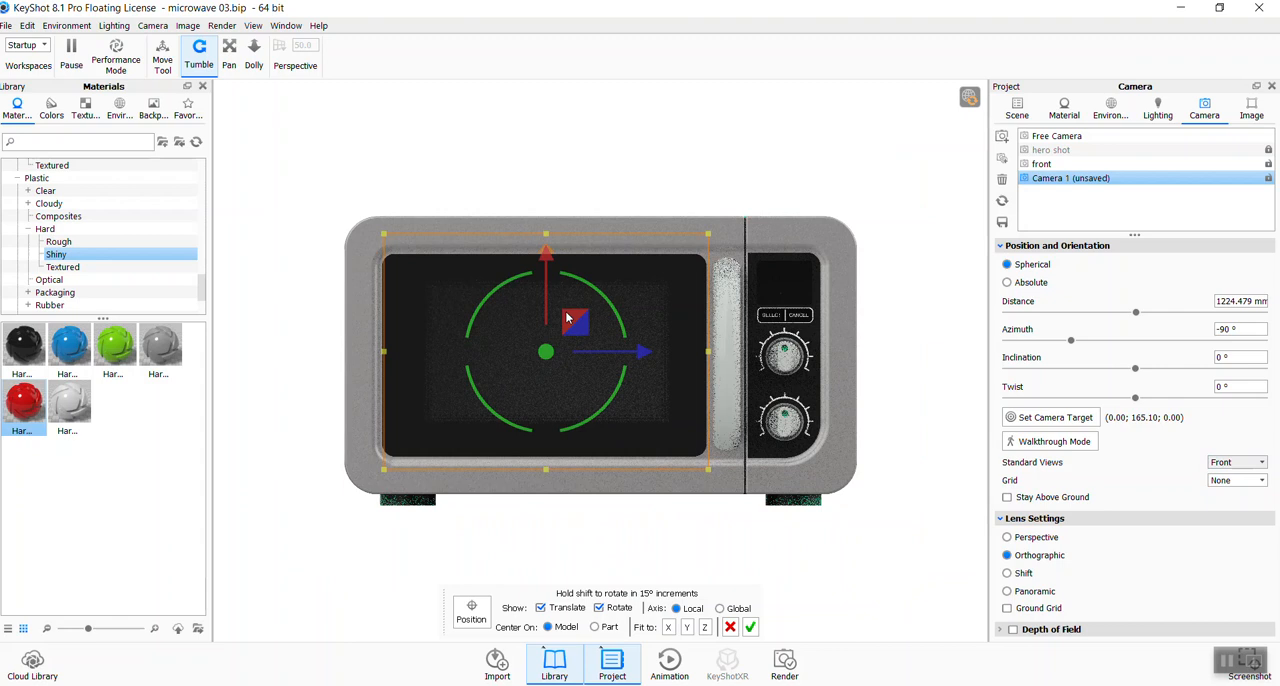
- Set the graphic-window02 label's size to 300 dpi and nudge it vertically and horizontally to center it on the door window
{"action": "left_click", "coordinate": [1064, 108]}
{"action": "left_click", "coordinate": [1255, 494]}
{"action": "type", "text": "300"}
{"action": "key", "text": "Tab"}
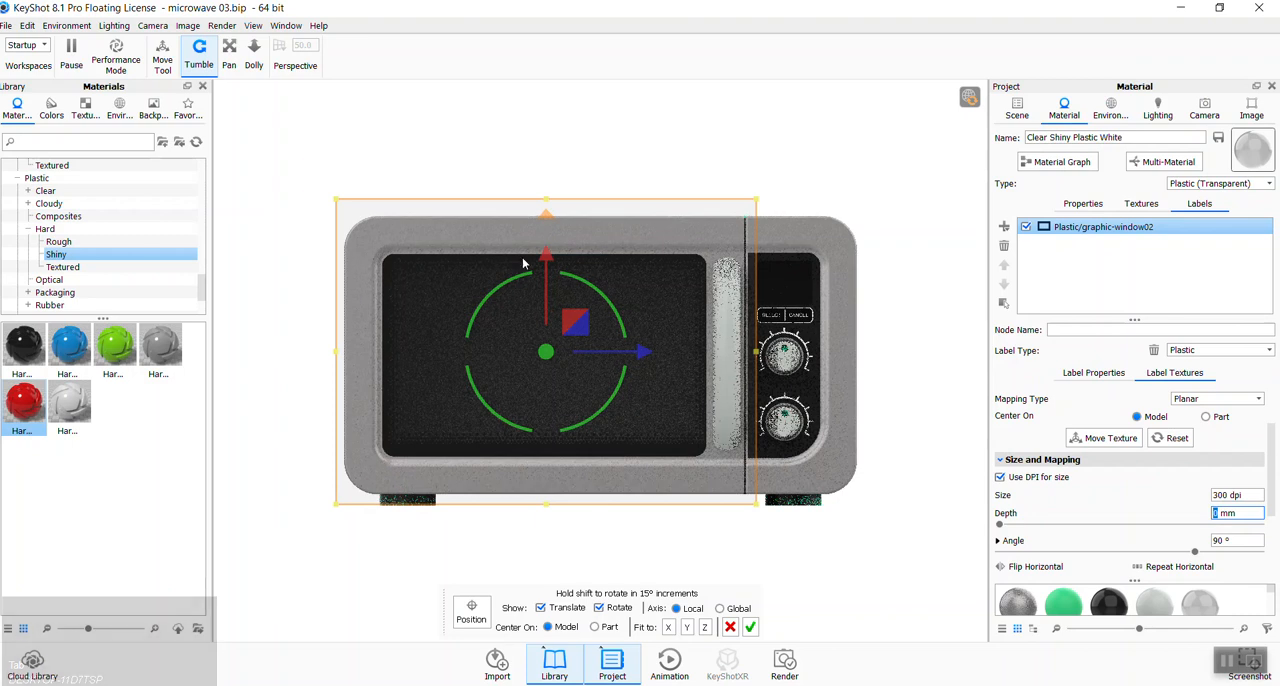
{"action": "left_click_drag", "start_coordinate": [545, 260], "coordinate": [545, 260]}
{"action": "left_click_drag", "start_coordinate": [643, 355], "coordinate": [641, 355]}
{"action": "left_click_drag", "start_coordinate": [546, 256], "coordinate": [545, 254]}
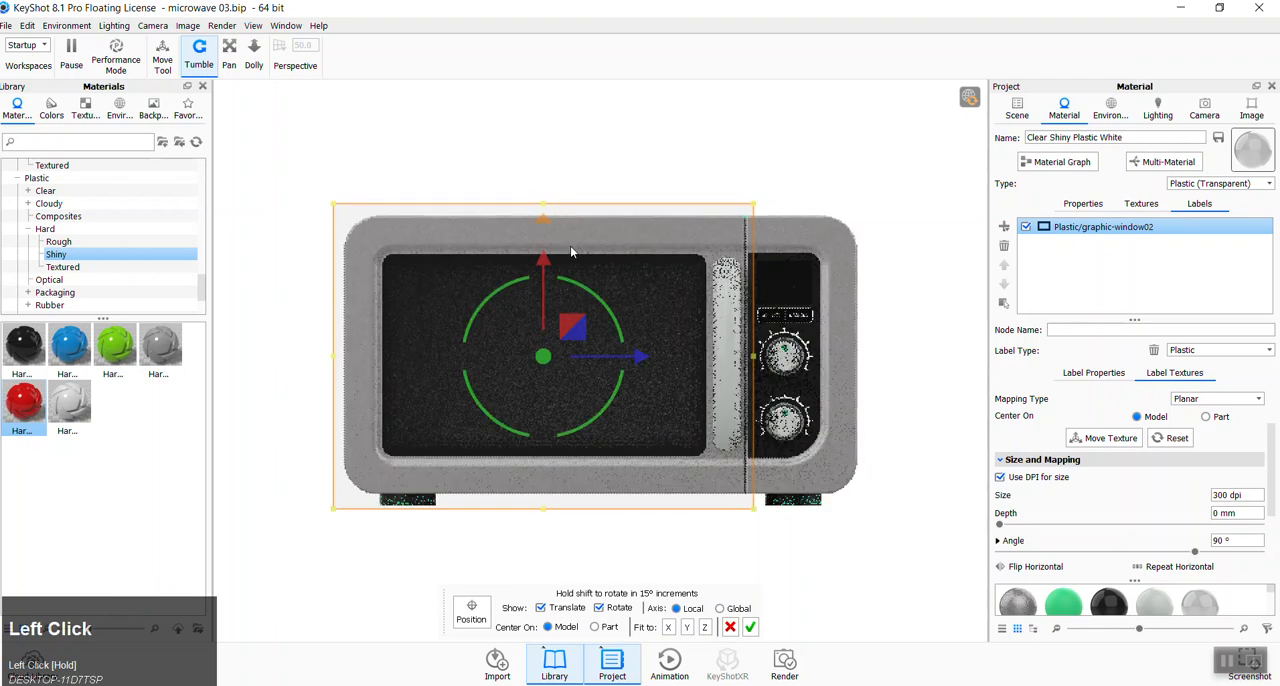
- Turn off DPI sizing for the window label, scale it to 451 mm wide by 337 mm high, and accept the placement
{"action": "left_click", "coordinate": [1000, 477]}
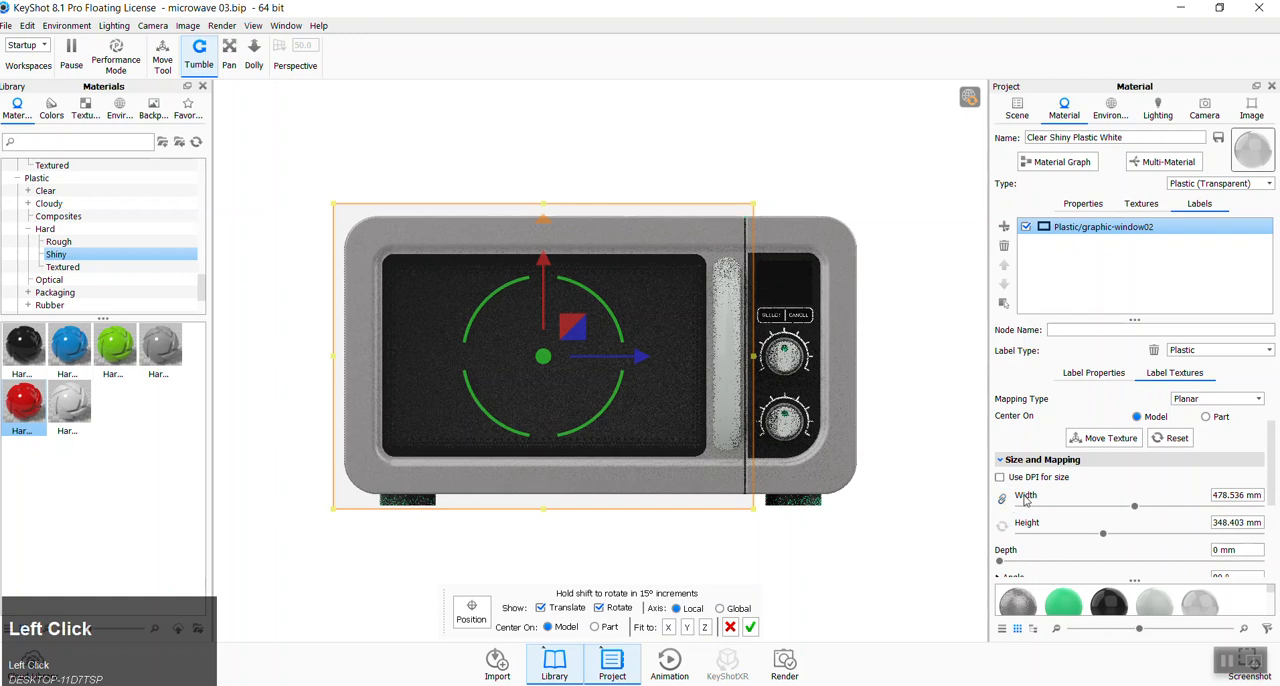
{"action": "left_click_drag", "start_coordinate": [1137, 510], "coordinate": [1103, 540]}
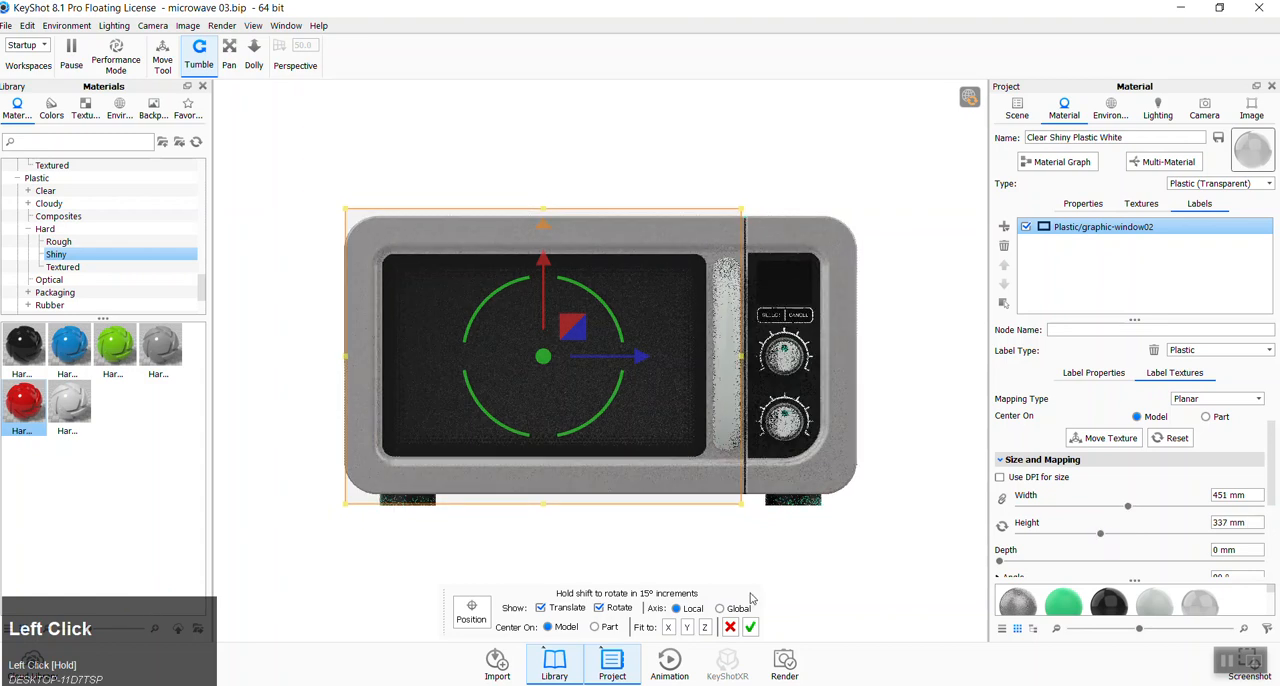
{"action": "left_click", "coordinate": [751, 627]}
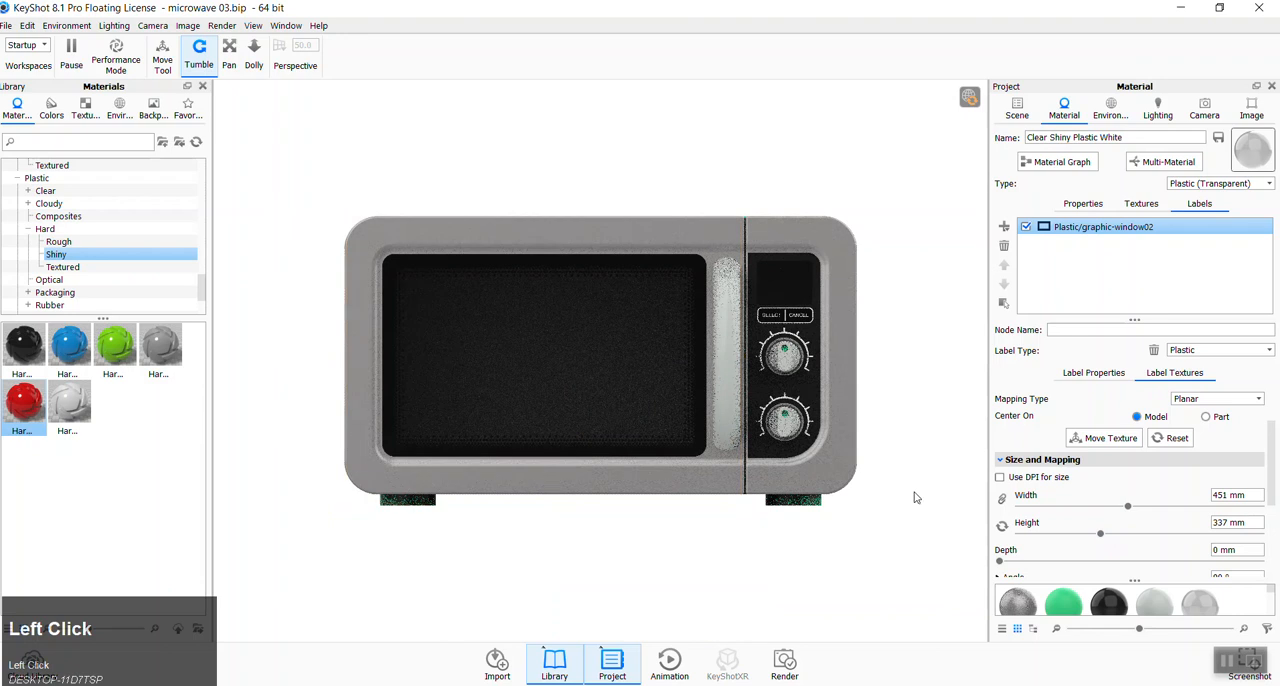
- Display the microwave through the hero shot camera and make Camera 1 the active camera
{"action": "left_click", "coordinate": [1205, 106]}
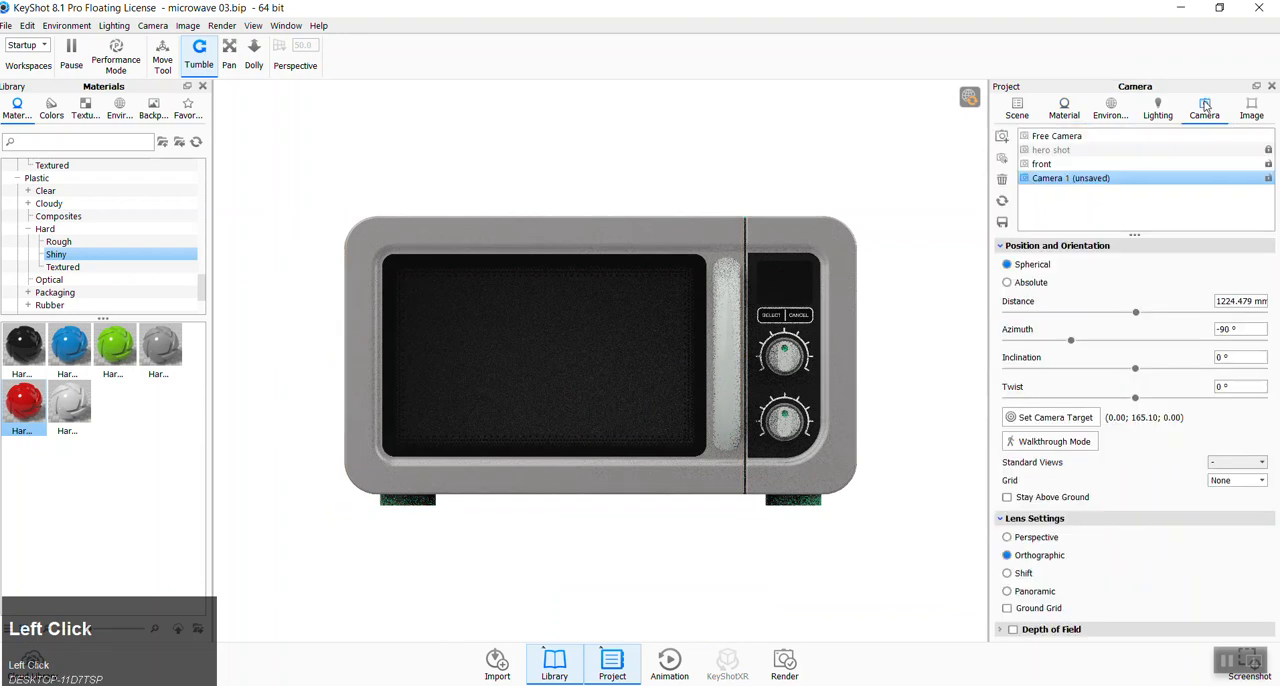
{"action": "left_click", "coordinate": [1058, 165]}
{"action": "left_click", "coordinate": [1060, 150]}
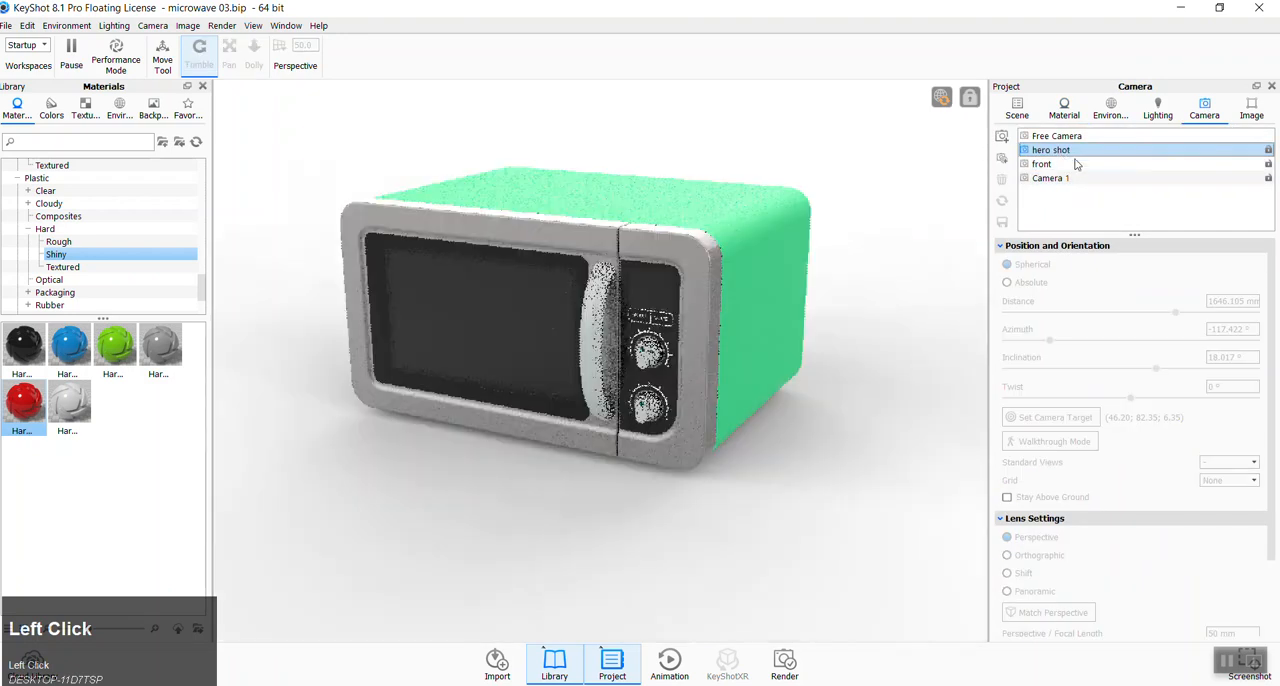
{"action": "left_click", "coordinate": [1078, 179]}
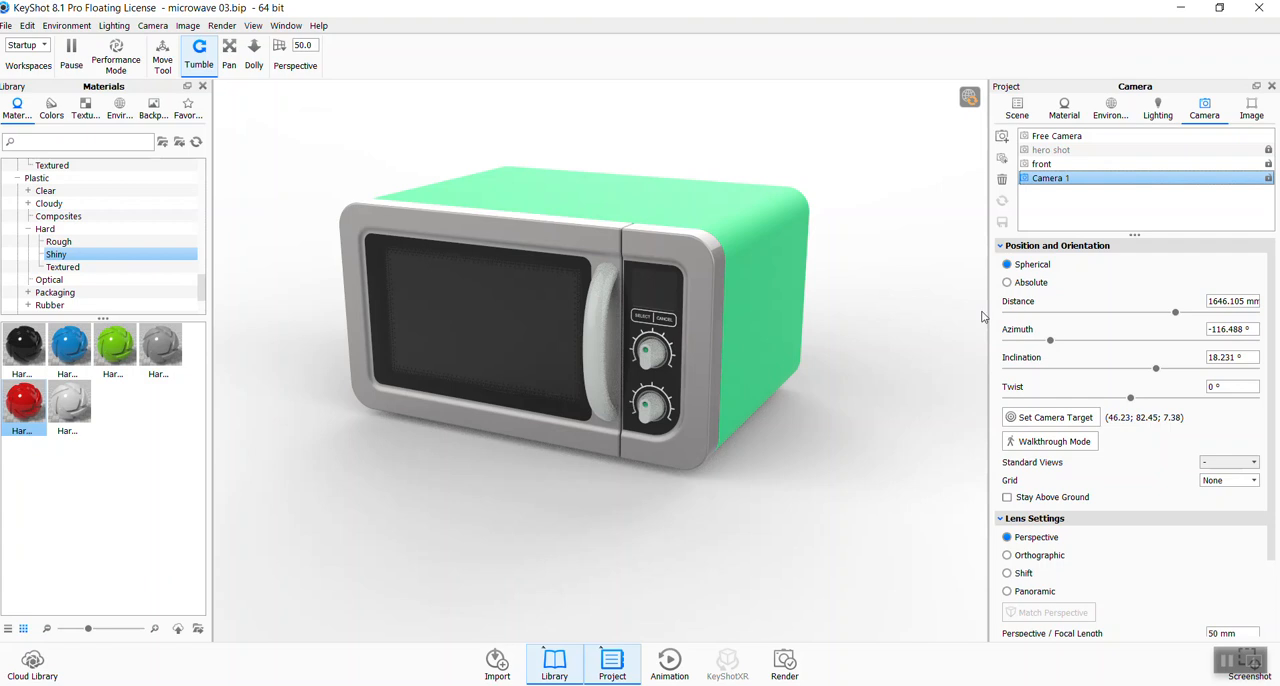
- Enable Pin #13 in the environment's HDRI to compare its lighting effect, and disable it again
{"action": "scroll", "coordinate": [181, 262], "scroll_direction": "up", "scroll_amount": 5}
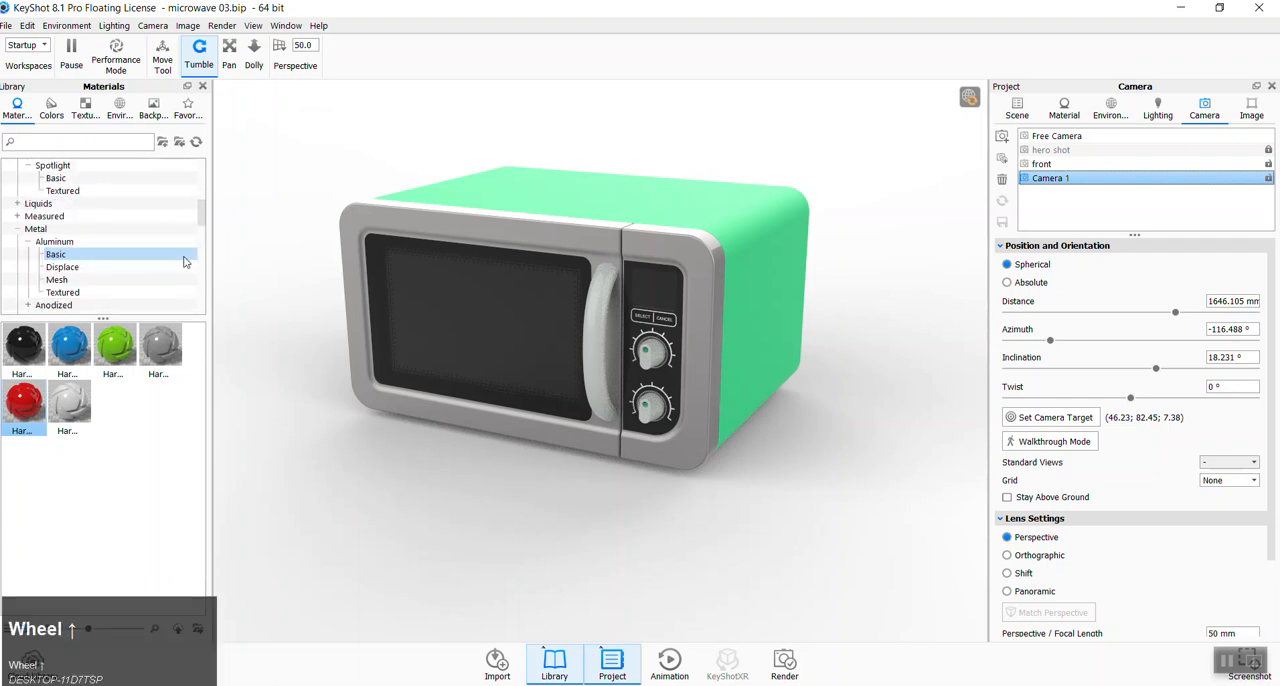
{"action": "scroll", "coordinate": [181, 262], "scroll_direction": "up", "scroll_amount": 2}
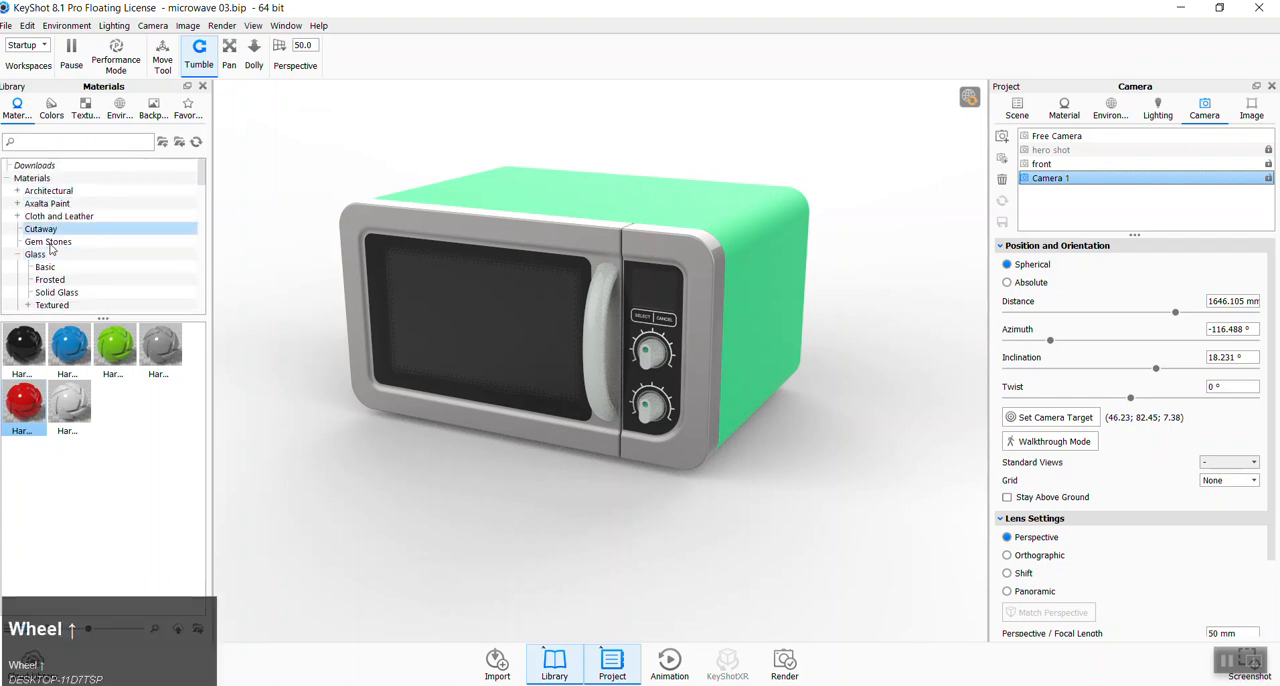
{"action": "left_click", "coordinate": [1118, 117]}
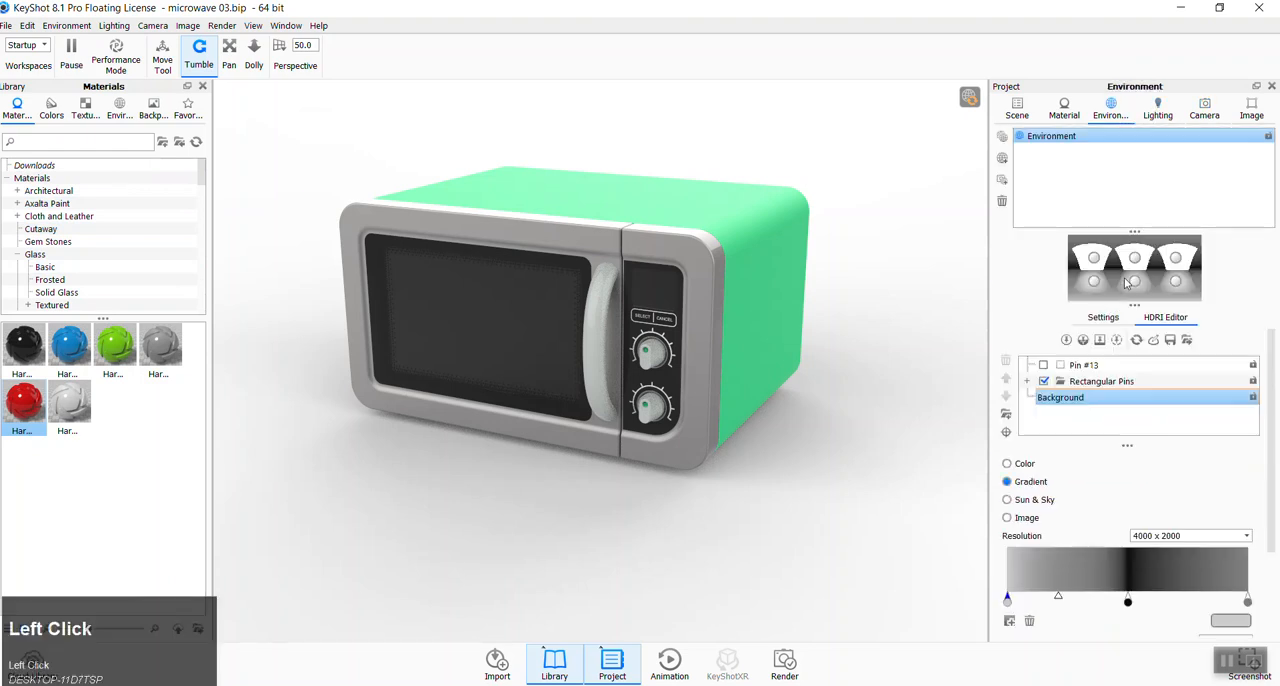
{"action": "left_click", "coordinate": [1044, 365]}
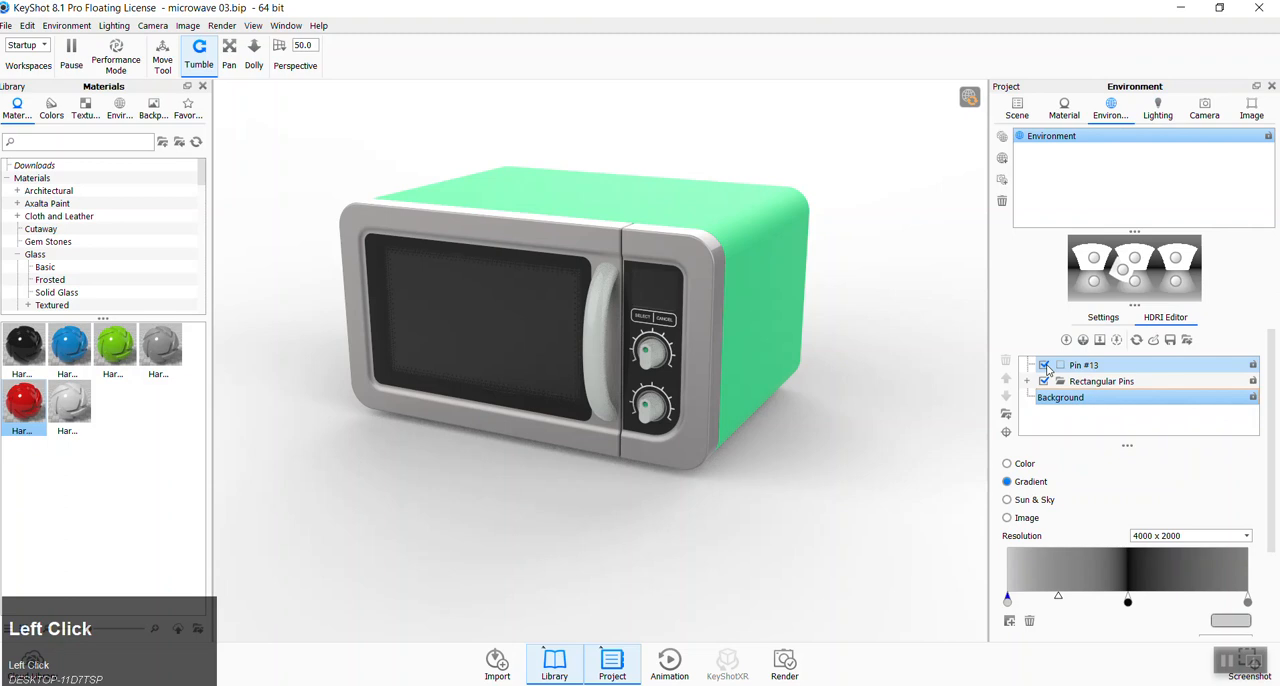
{"action": "left_click", "coordinate": [1044, 365]}
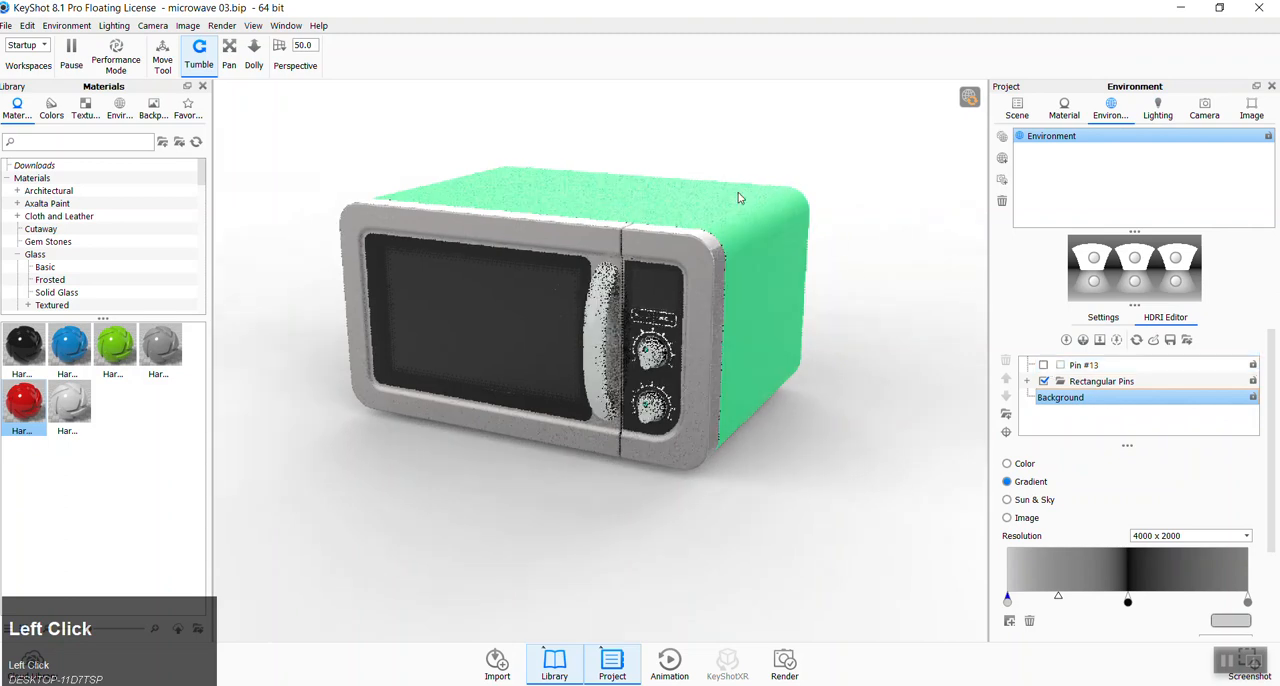
- Rotate the environment lighting around the microwave and lower the green housing material's roughness to 0.0777
{"action": "left_click_drag", "start_coordinate": [854, 531], "coordinate": [628, 531], "text": "ctrl"}
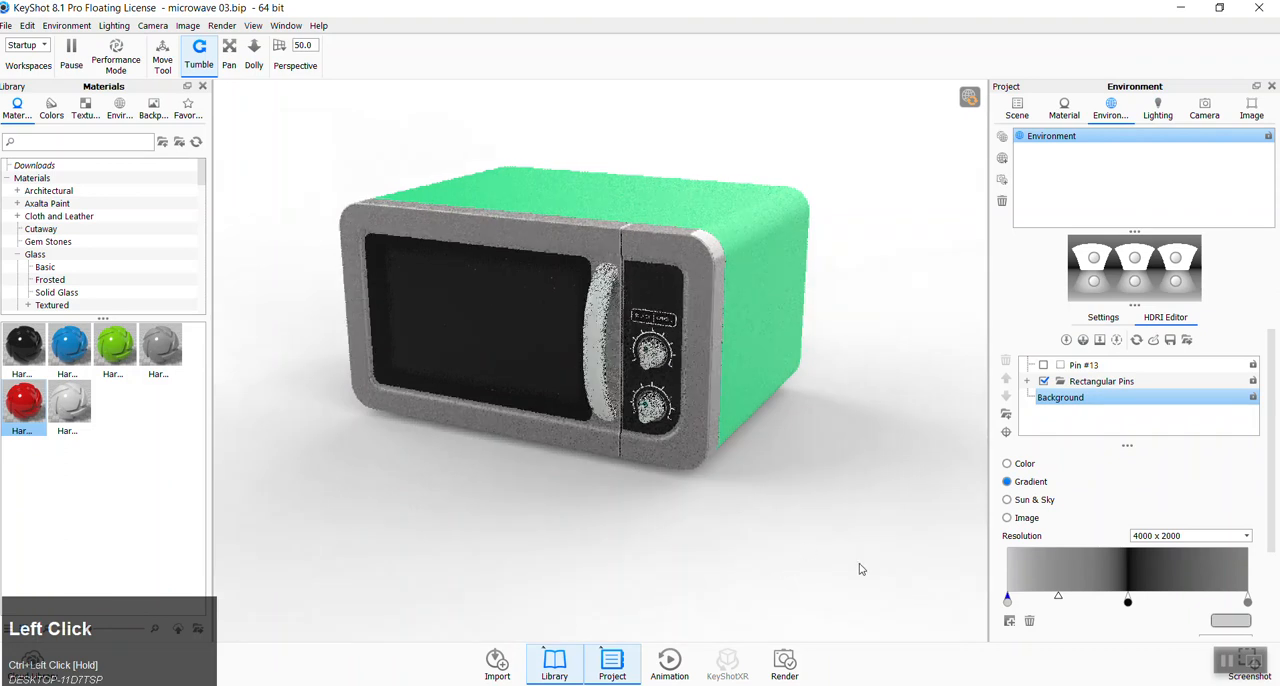
{"action": "left_click_drag", "start_coordinate": [848, 572], "coordinate": [801, 560], "text": "ctrl"}
{"action": "left_click", "coordinate": [783, 287]}
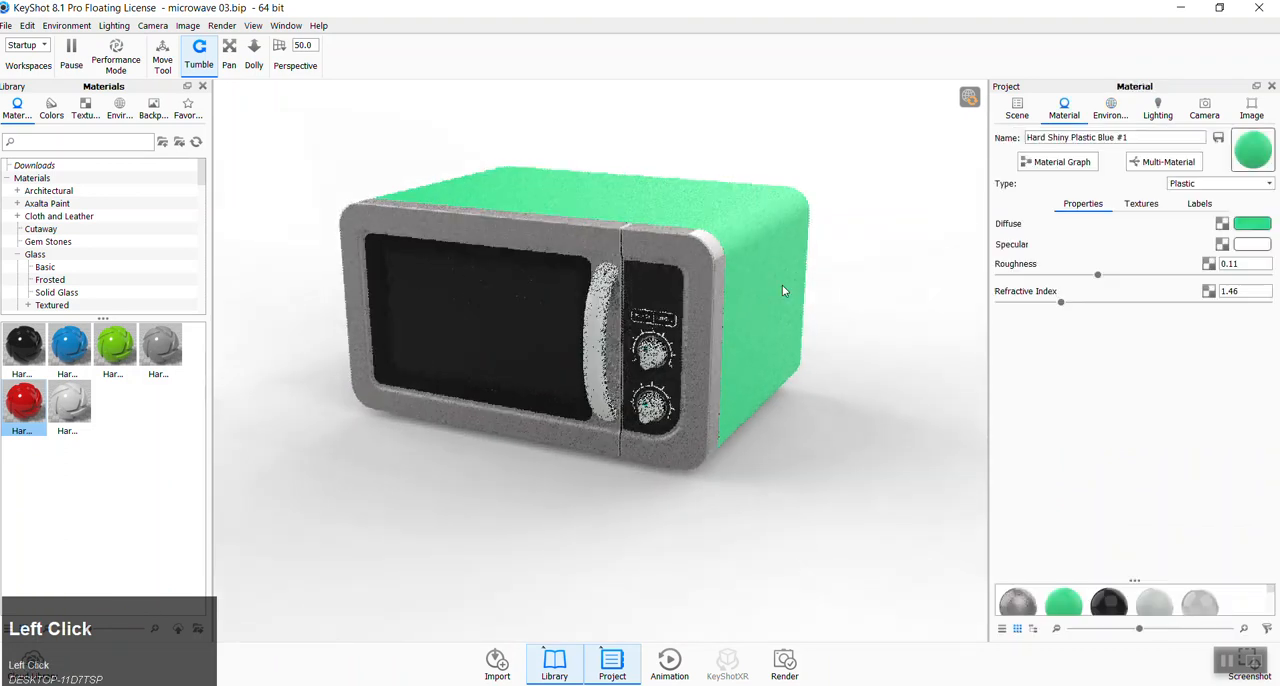
{"action": "left_click_drag", "start_coordinate": [1099, 278], "coordinate": [1071, 281]}
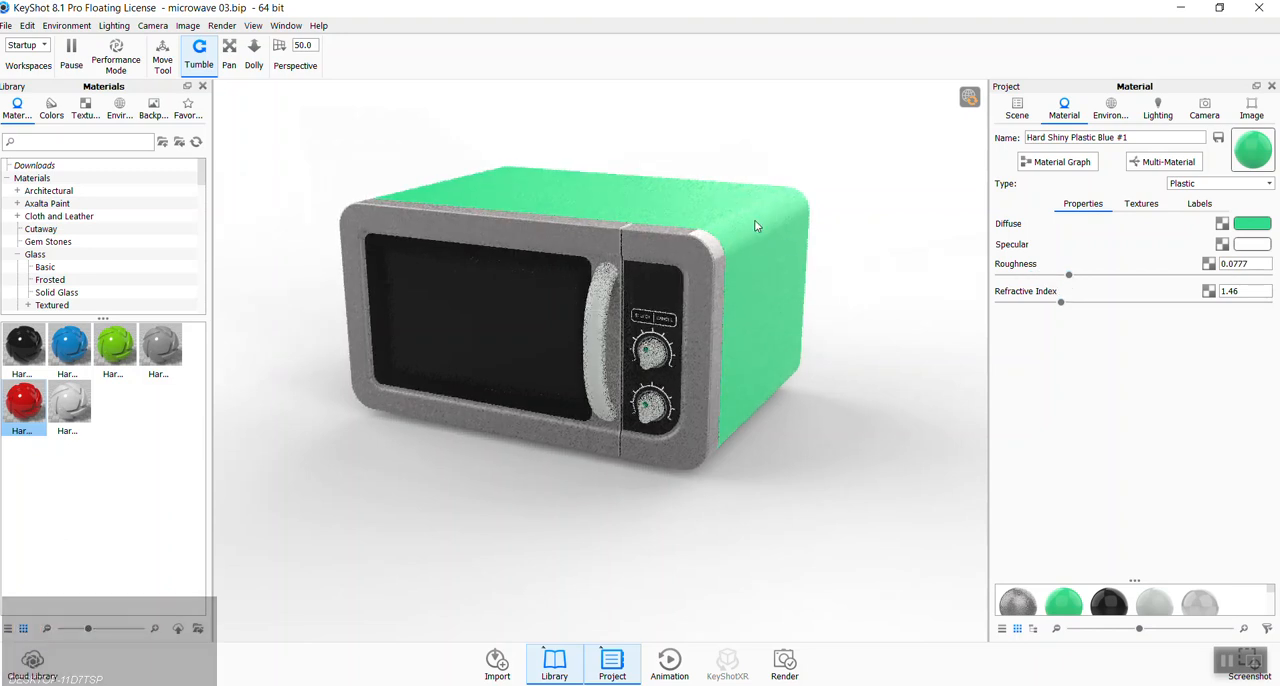
- Try black (#000000) as the diffuse color of the housing's Hard Shiny Plastic Blue #1 material
{"action": "left_click", "coordinate": [1249, 224]}
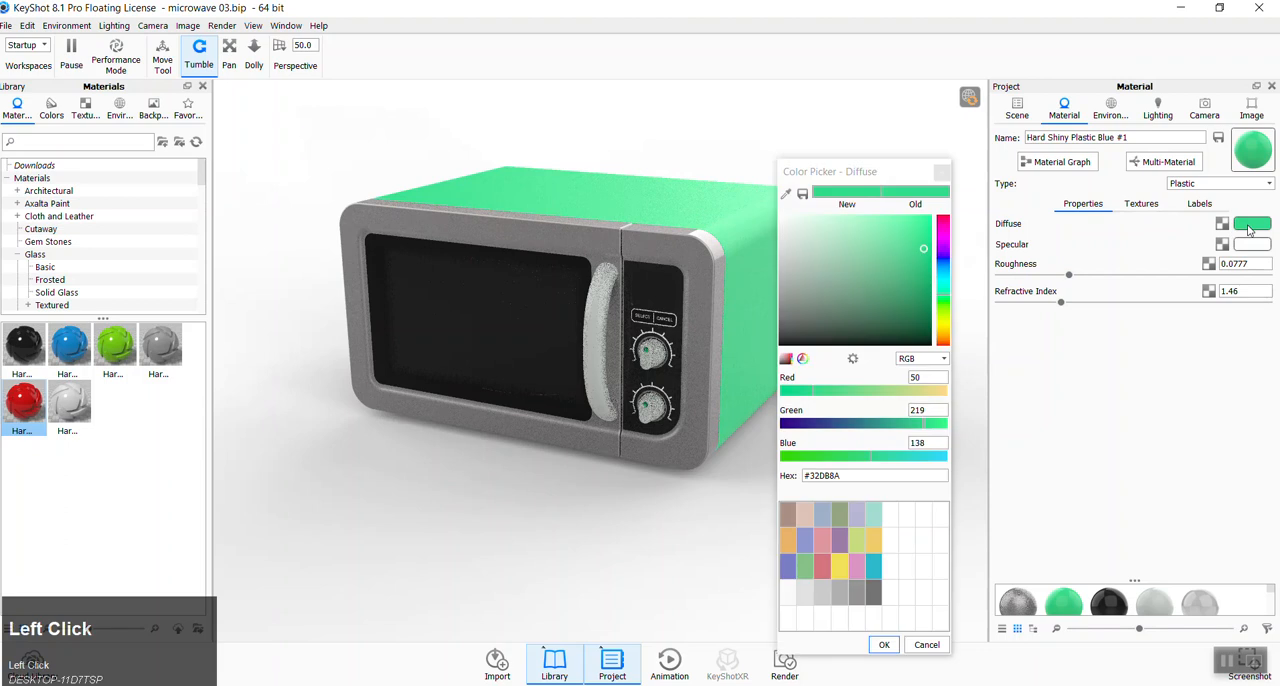
{"action": "left_click", "coordinate": [851, 277]}
{"action": "left_click_drag", "start_coordinate": [851, 278], "coordinate": [763, 366]}
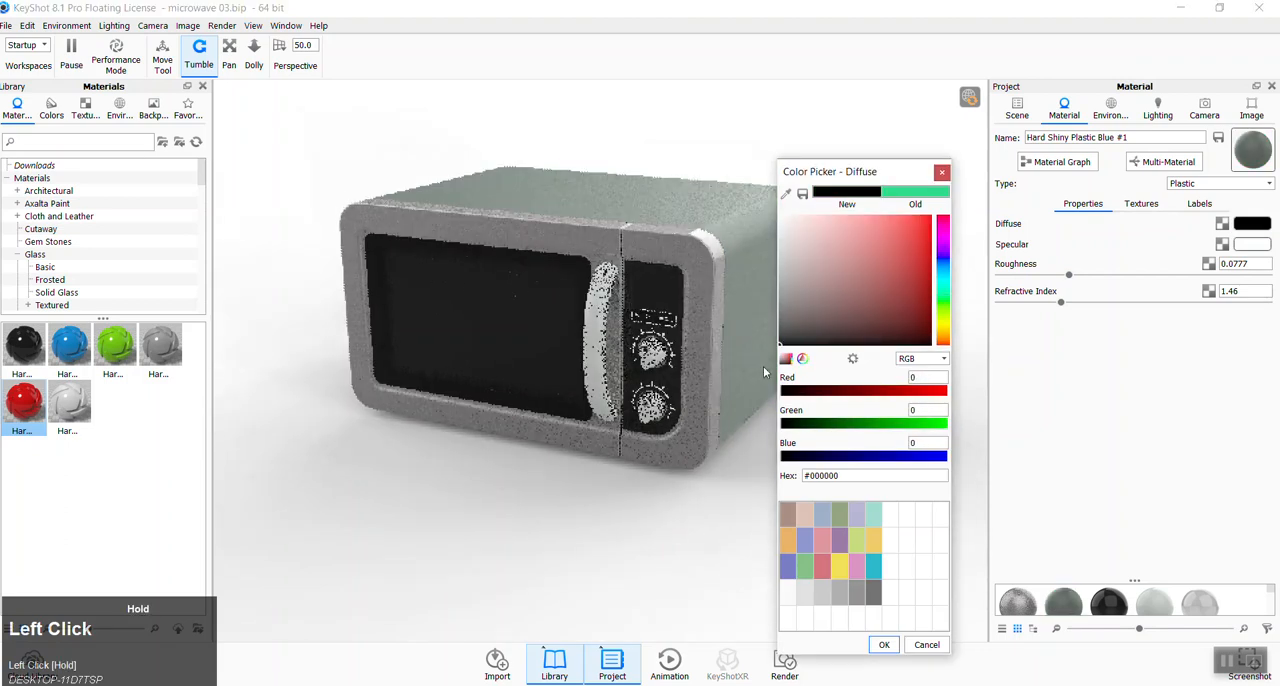
{"action": "left_click", "coordinate": [884, 645]}
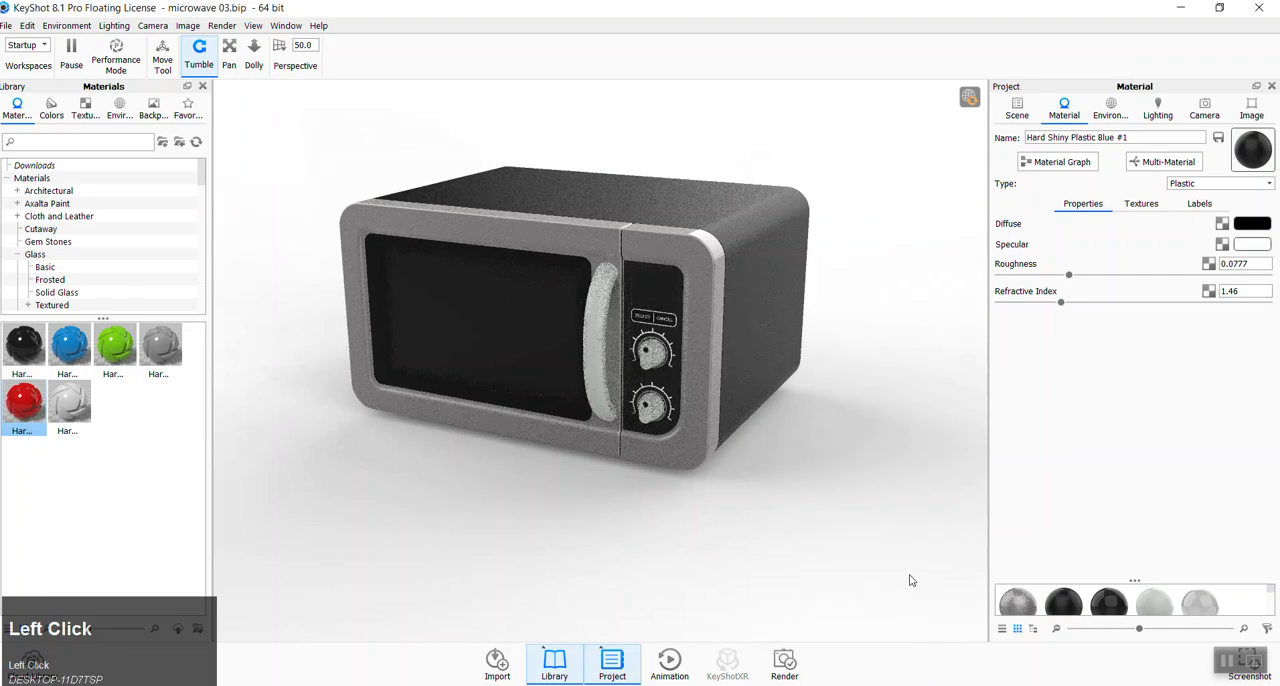
- Rotate the environment lighting to adjust the highlights on the microwave's front frame and top
{"action": "mouse_move", "coordinate": [837, 549]}
{"action": "left_mouse_down", "text": "ctrl"}
{"action": "mouse_move", "coordinate": [805, 550]}
{"action": "mouse_move", "coordinate": [821, 555]}
{"action": "left_mouse_up", "text": "ctrl"}
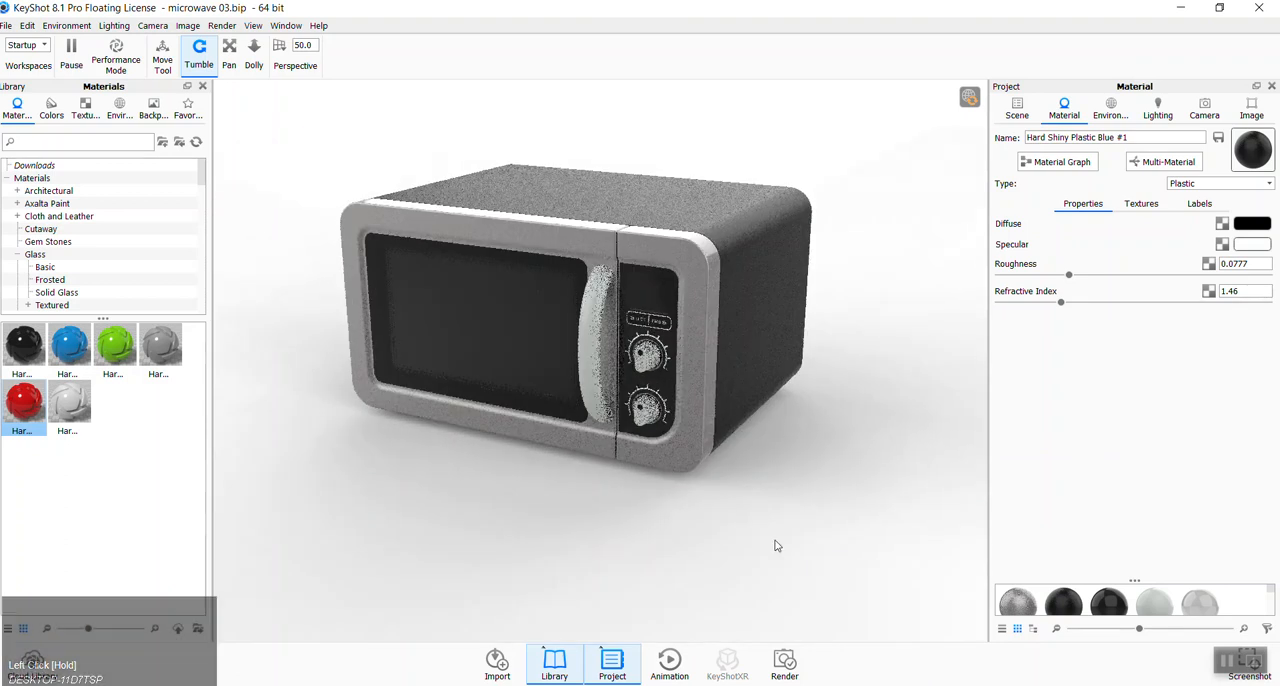
{"action": "left_click_drag", "start_coordinate": [735, 549], "coordinate": [842, 557], "text": "ctrl"}
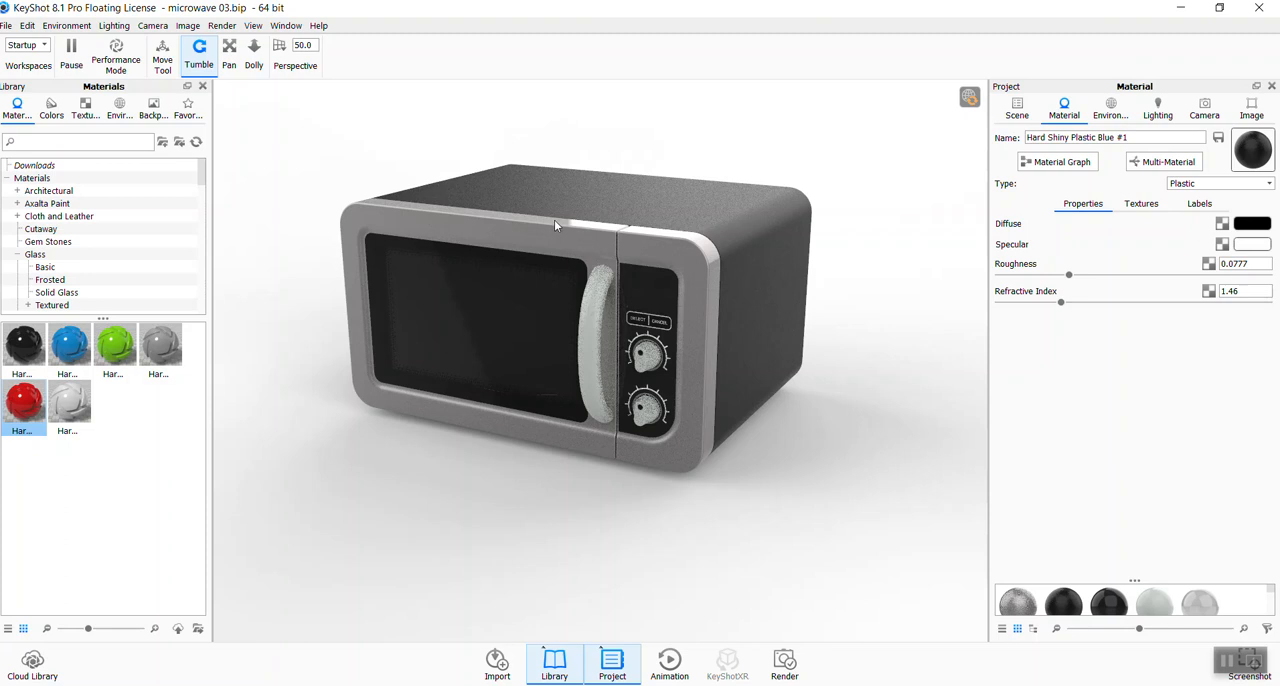
{"action": "left_click_drag", "start_coordinate": [814, 549], "coordinate": [746, 514], "text": "ctrl"}
{"action": "left_click_drag", "start_coordinate": [500, 523], "coordinate": [794, 613], "text": "ctrl"}
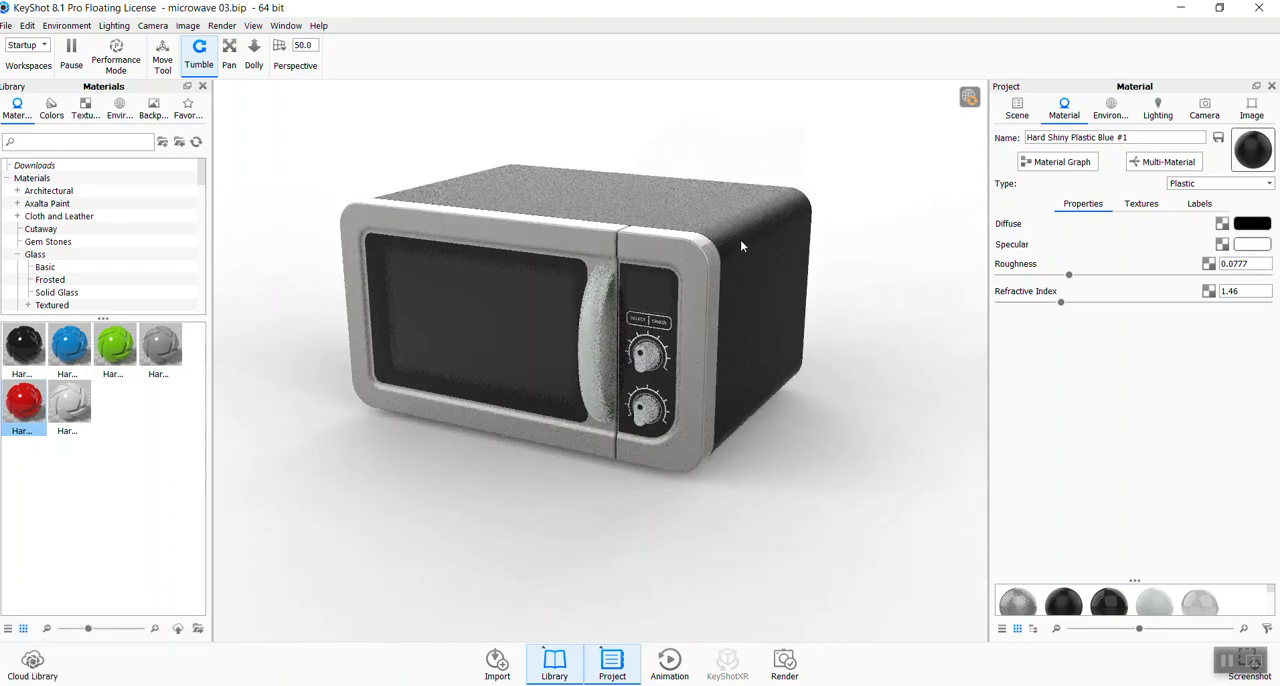
- Set the housing material's diffuse color to teal, RGB 0, 184, 156
{"action": "left_click", "coordinate": [1244, 224]}
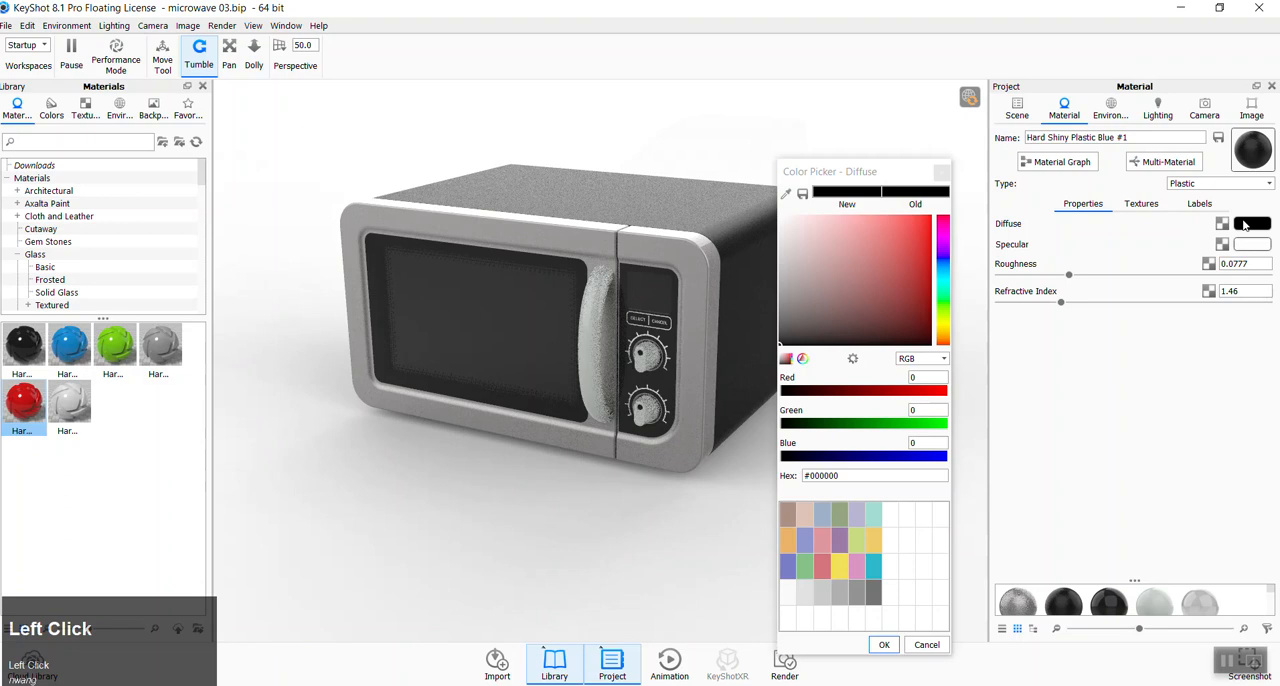
{"action": "left_click", "coordinate": [943, 293]}
{"action": "left_click", "coordinate": [898, 278]}
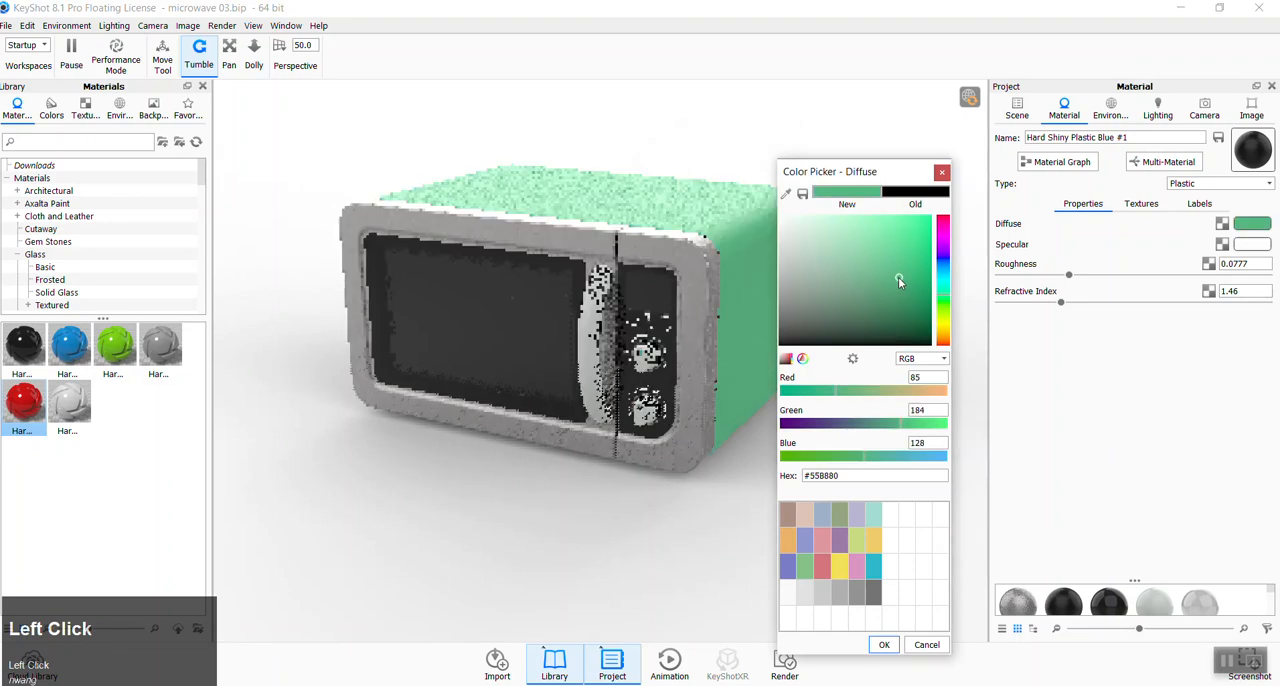
{"action": "left_click_drag", "start_coordinate": [912, 277], "coordinate": [943, 285]}
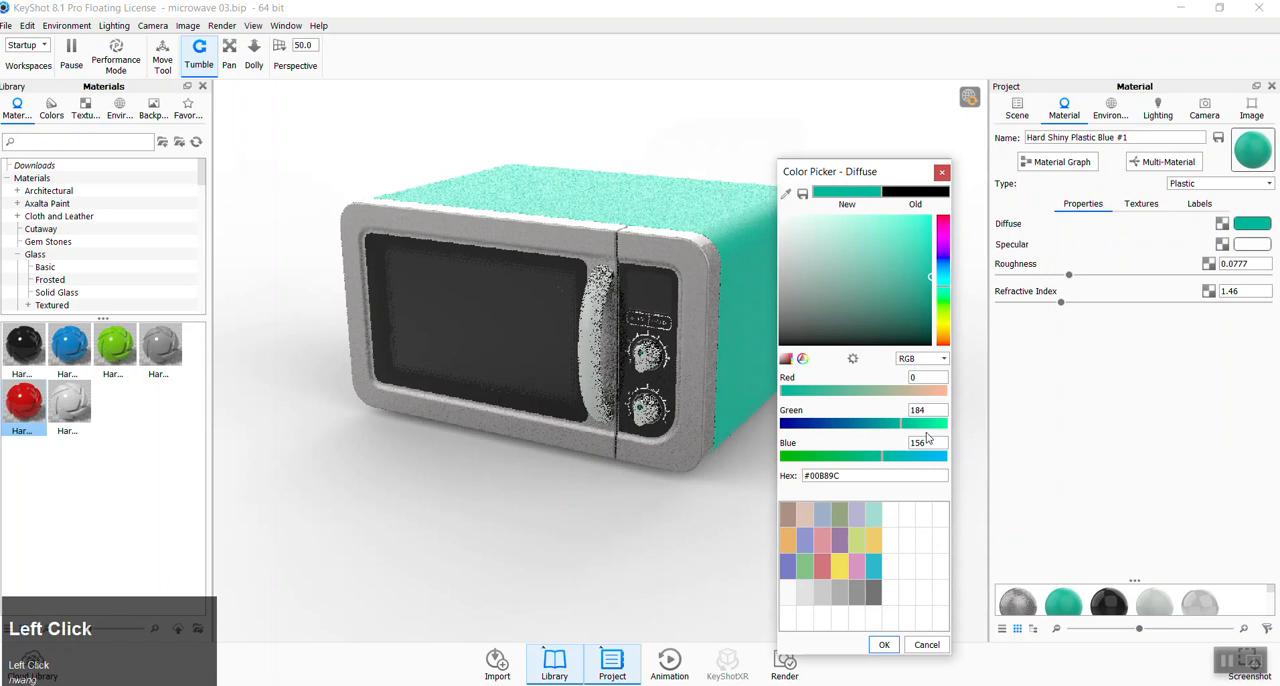
{"action": "left_click", "coordinate": [884, 645]}
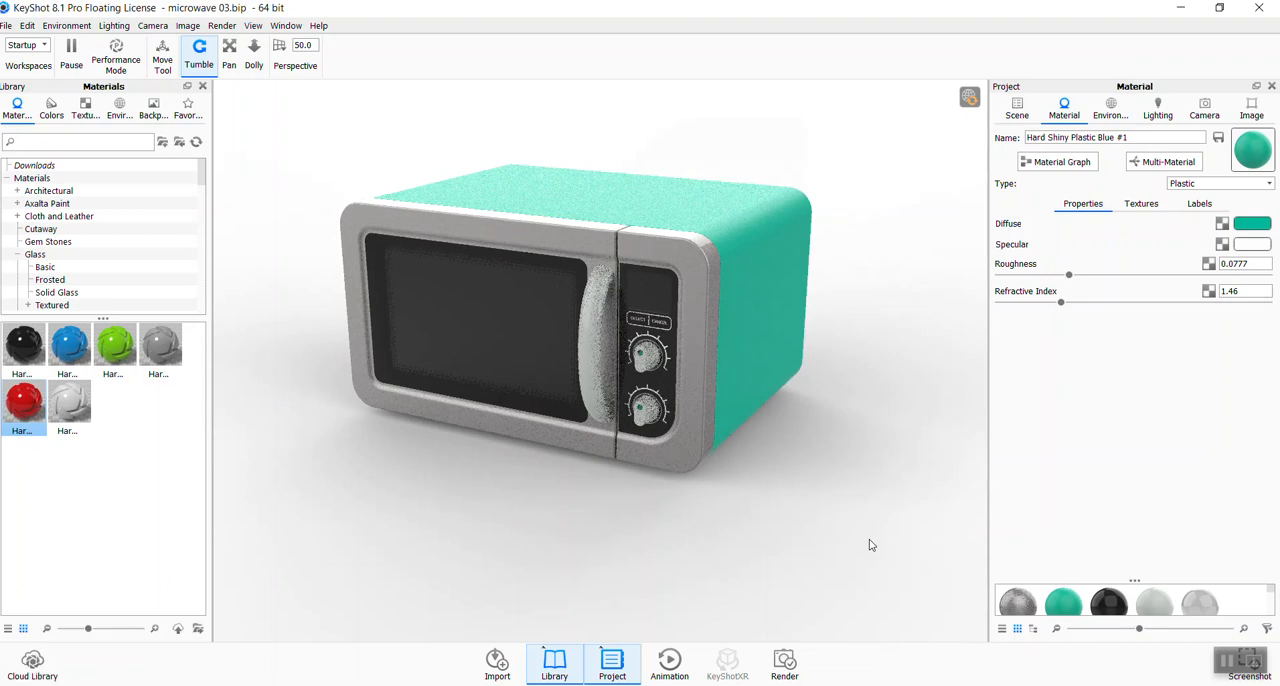
- Copy the teal plastic from the housing and paste it onto the door handle and control knobs
{"action": "left_click", "coordinate": [760, 294], "text": "shift"}
{"action": "right_click", "coordinate": [589, 309], "text": "shift"}
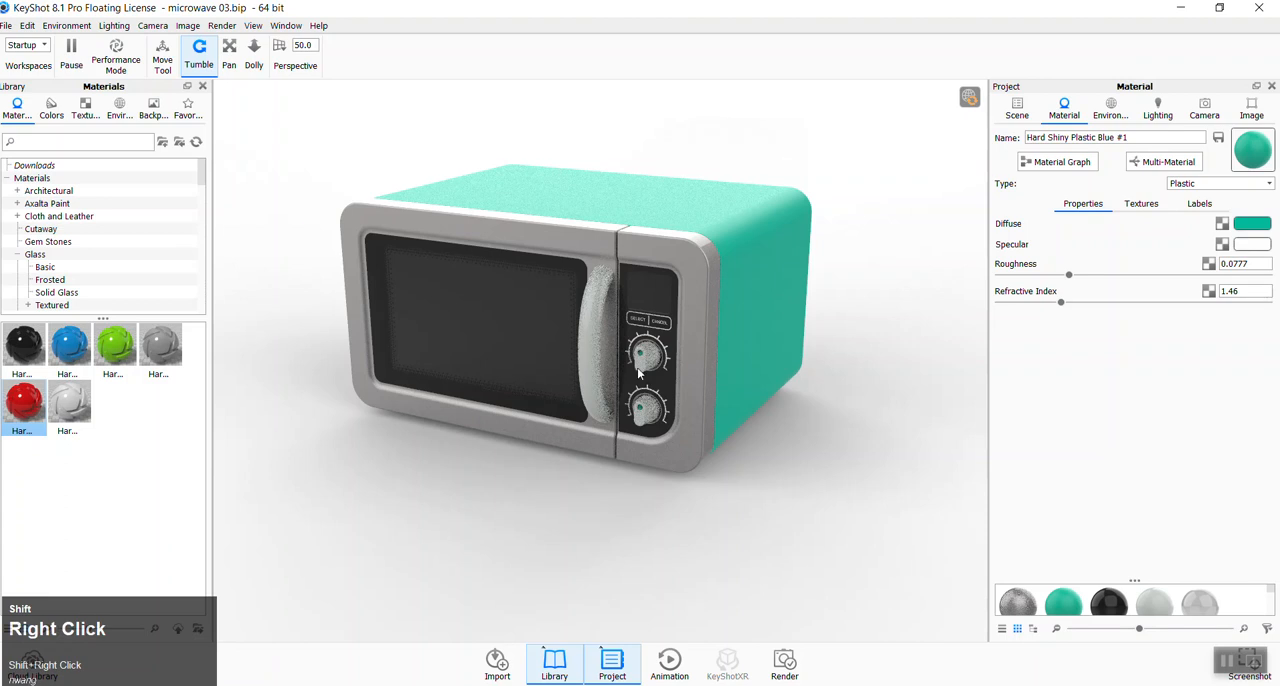
{"action": "right_click", "coordinate": [650, 415], "text": "shift"}
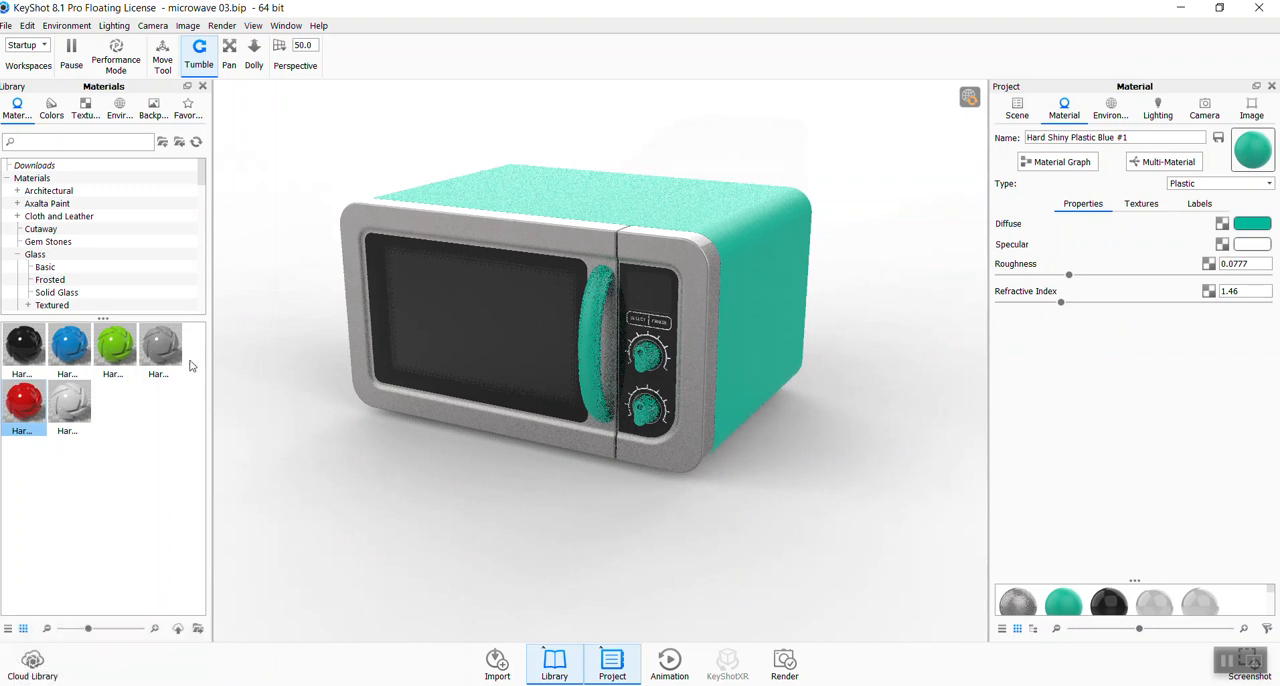
- Try to apply the white hard shiny plastic from the library to the upper control knob
{"action": "left_click_drag", "start_coordinate": [80, 392], "coordinate": [645, 372]}
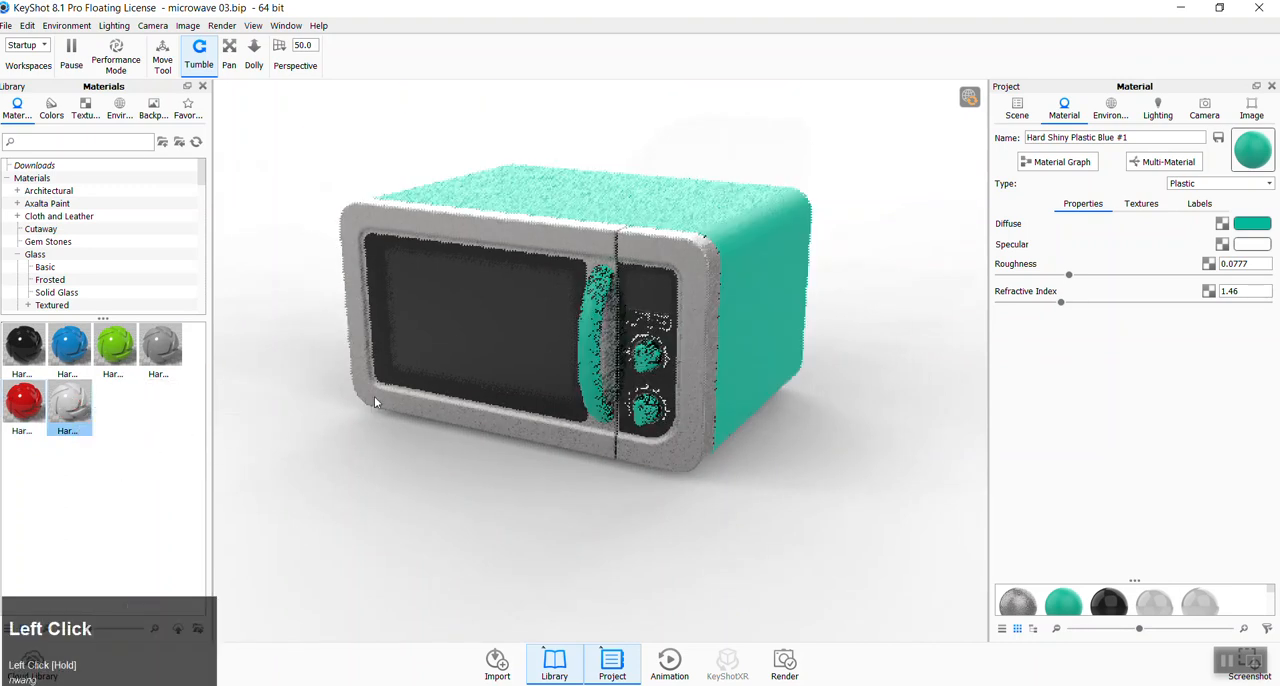
{"action": "right_click", "coordinate": [643, 358]}
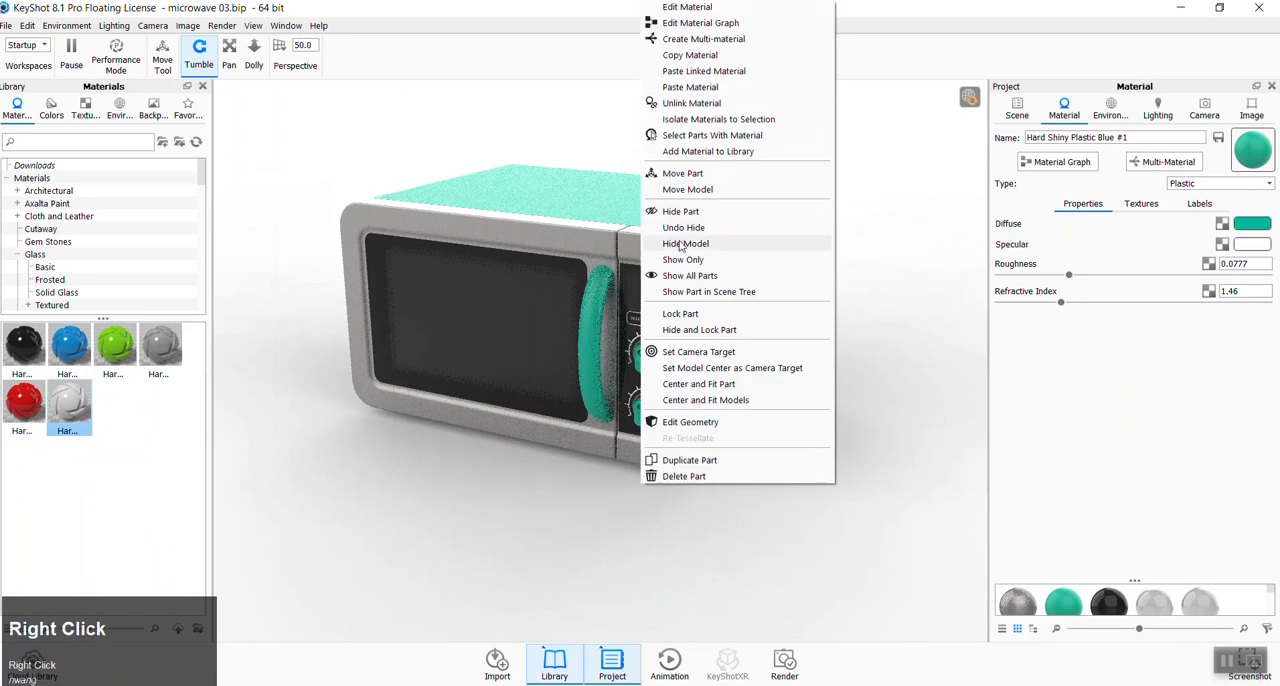
{"action": "left_click", "coordinate": [695, 615]}
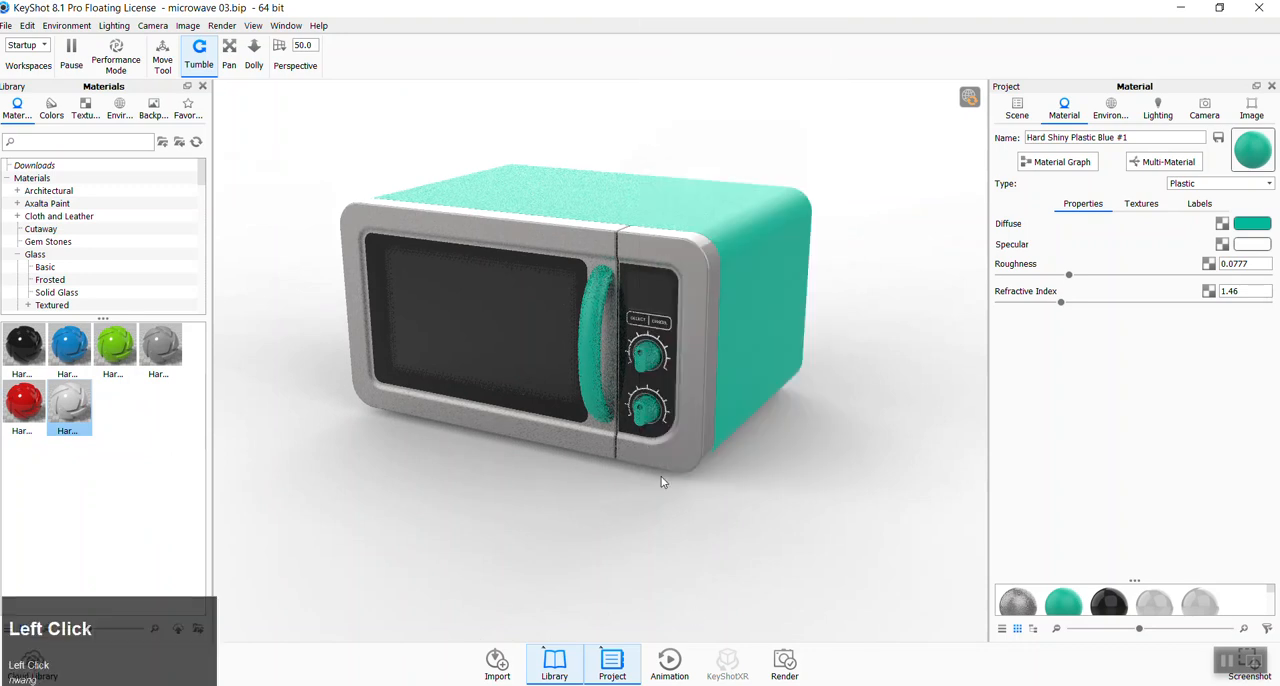
{"action": "left_click", "coordinate": [1251, 108]}
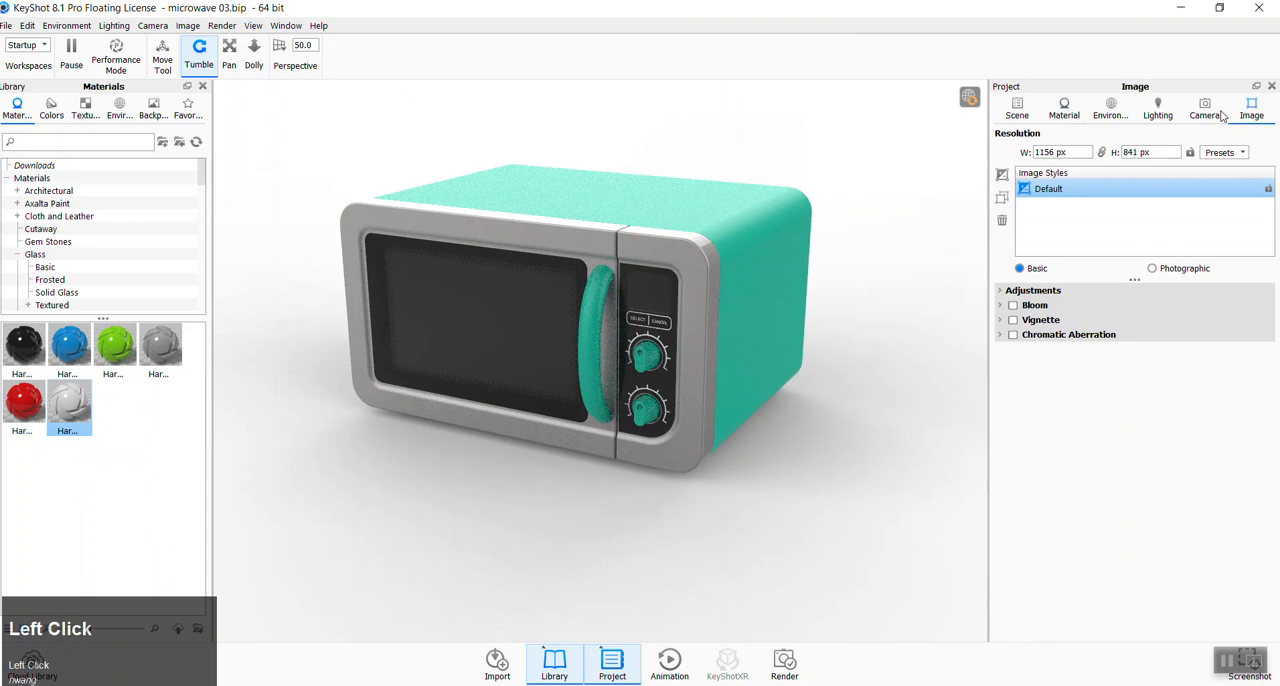
- Unlink the material of the small round indicator dot on the upper control knob
{"action": "scroll", "coordinate": [680, 373], "scroll_direction": "down", "scroll_amount": 3}
{"action": "scroll", "coordinate": [680, 373], "scroll_direction": "down", "scroll_amount": 6}
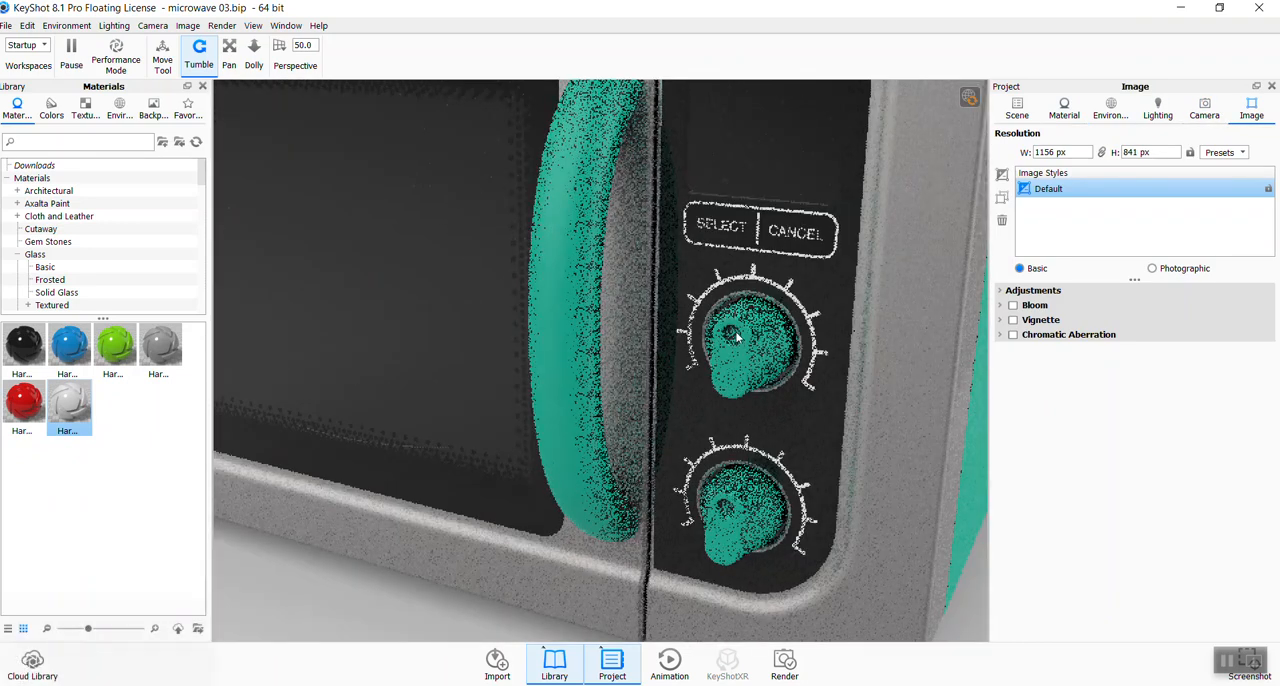
{"action": "left_click", "coordinate": [733, 337]}
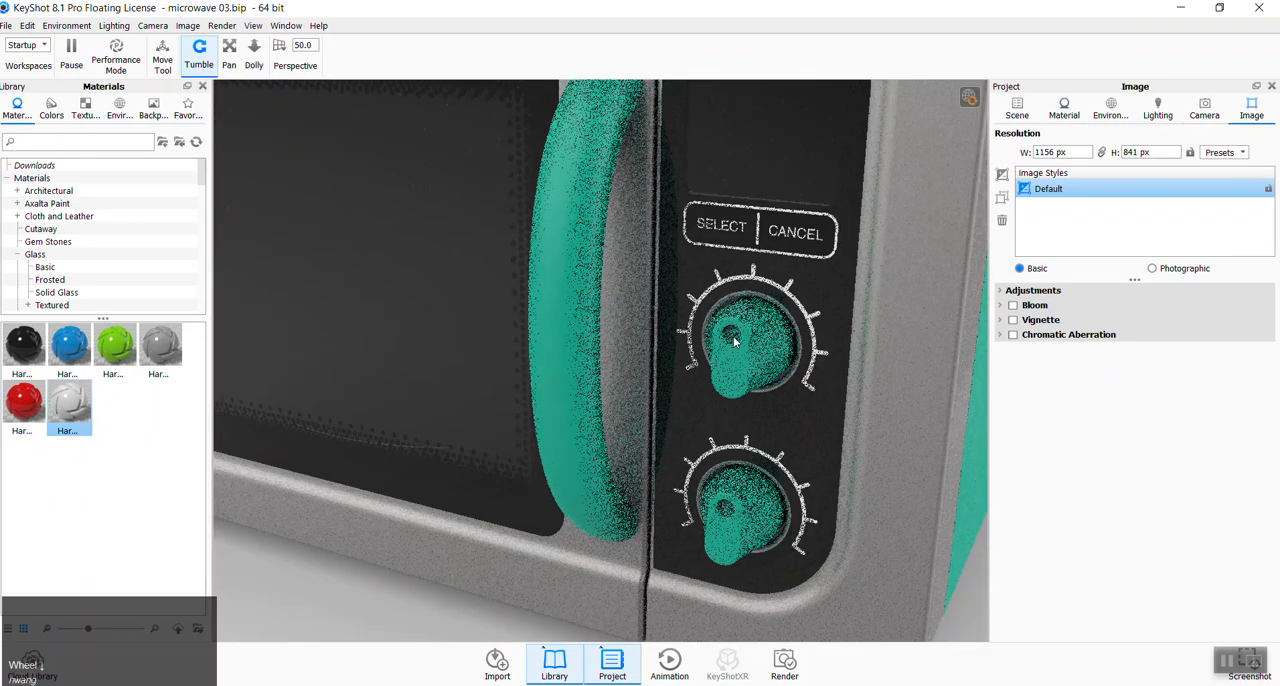
{"action": "right_click", "coordinate": [733, 336]}
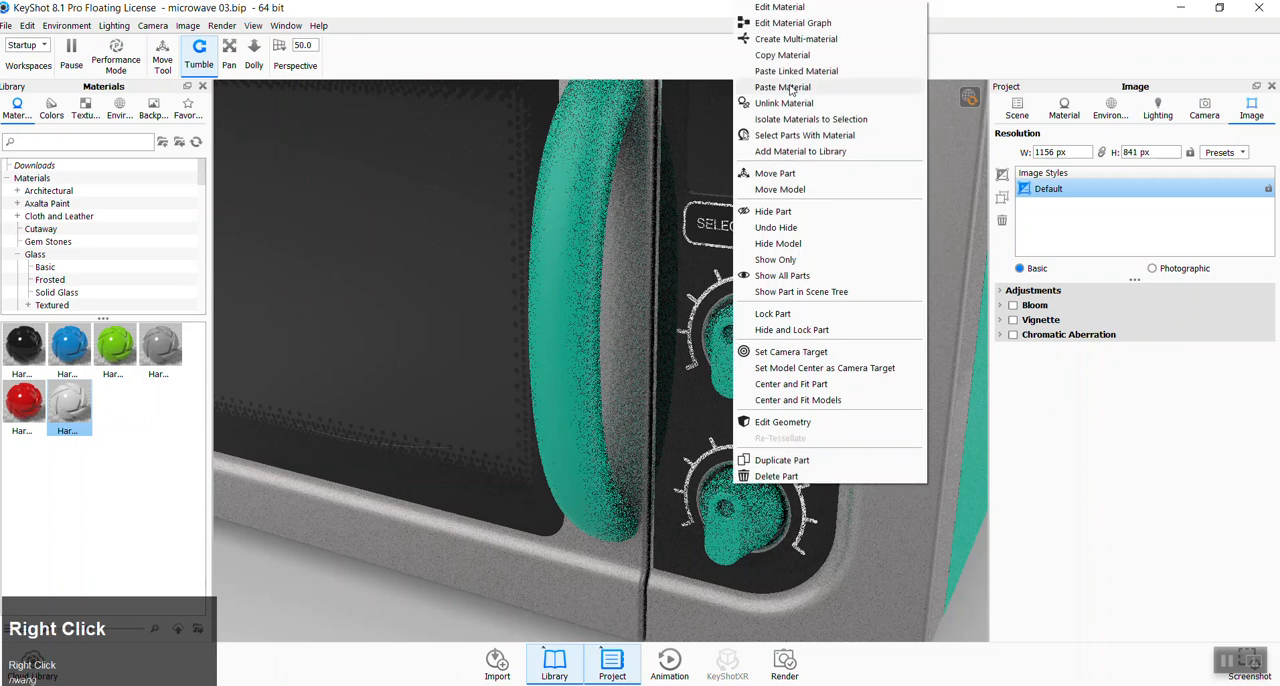
{"action": "left_click", "coordinate": [785, 104]}
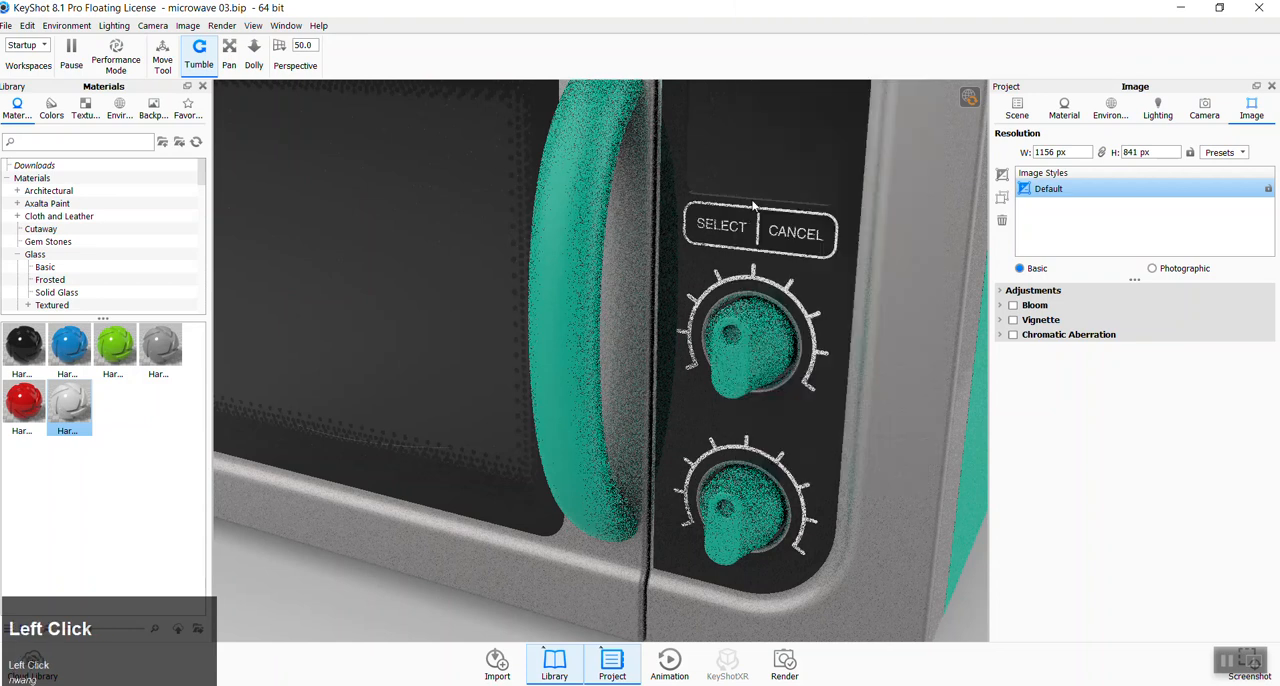
{"action": "right_click", "coordinate": [722, 508]}
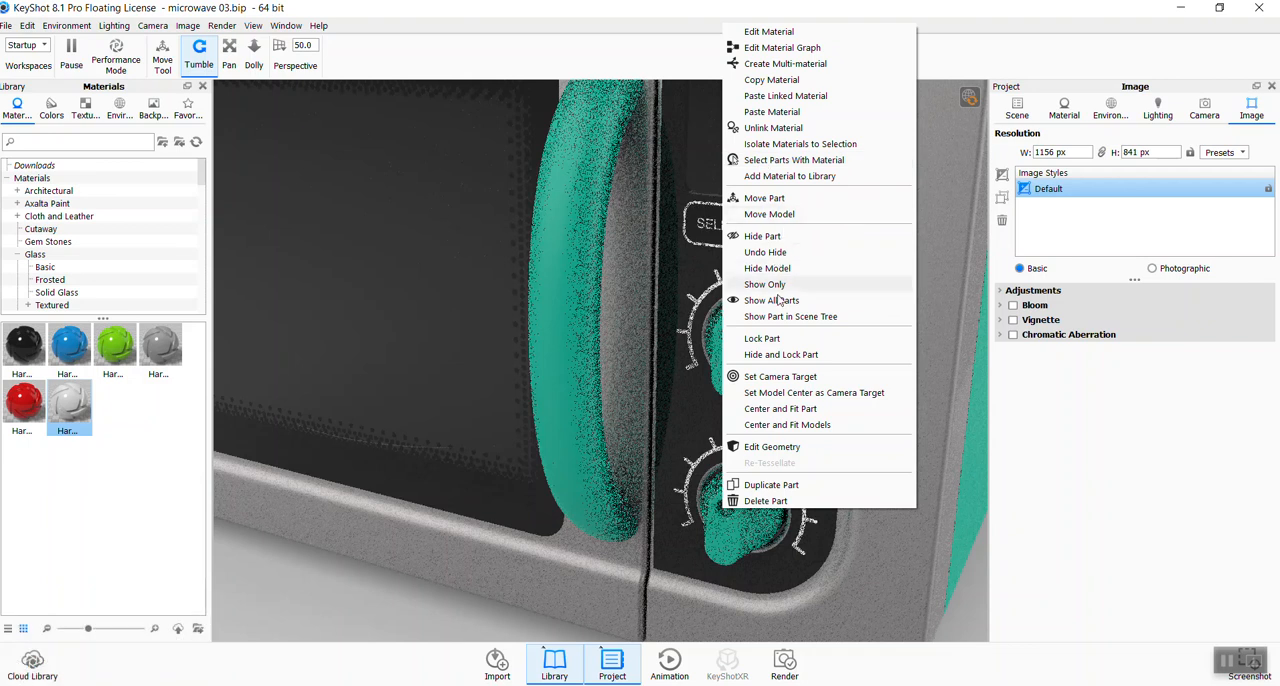
{"action": "left_click", "coordinate": [201, 305]}
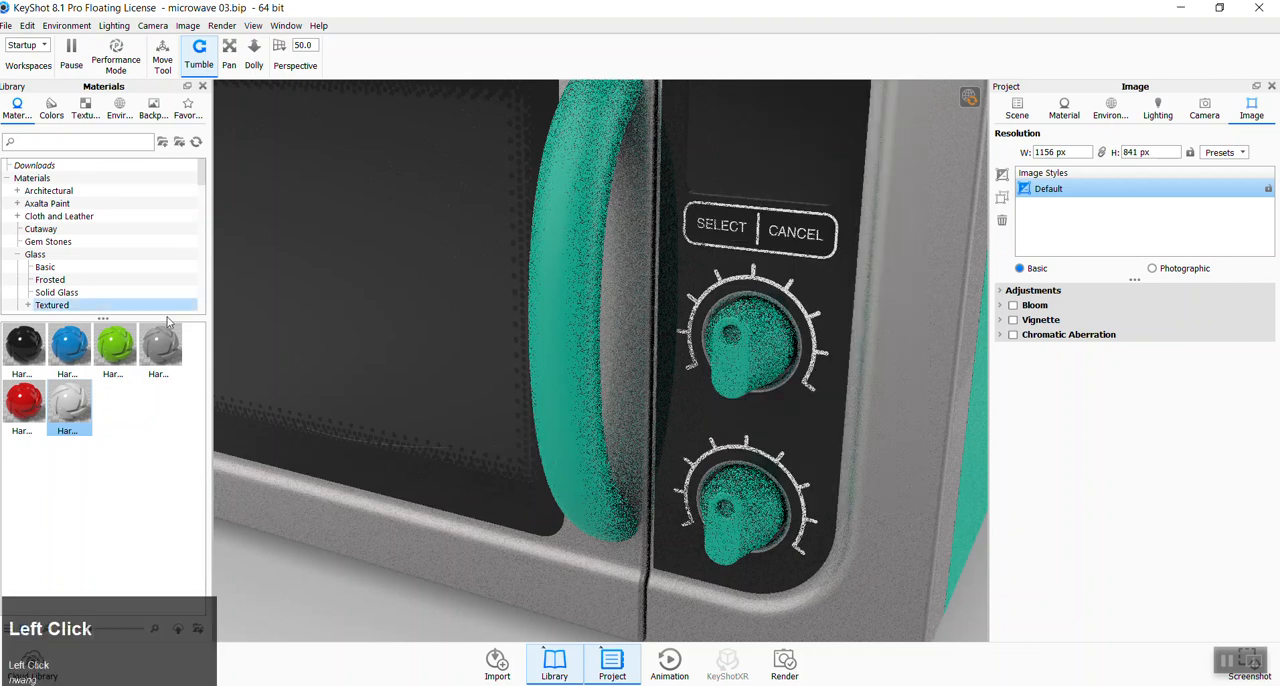
- Apply the library's white hard shiny plastic to the round indicator dots on both control knobs
{"action": "left_click_drag", "start_coordinate": [75, 408], "coordinate": [724, 508]}
{"action": "left_click", "coordinate": [751, 367]}
{"action": "scroll", "coordinate": [790, 487], "scroll_direction": "up", "scroll_amount": 5}
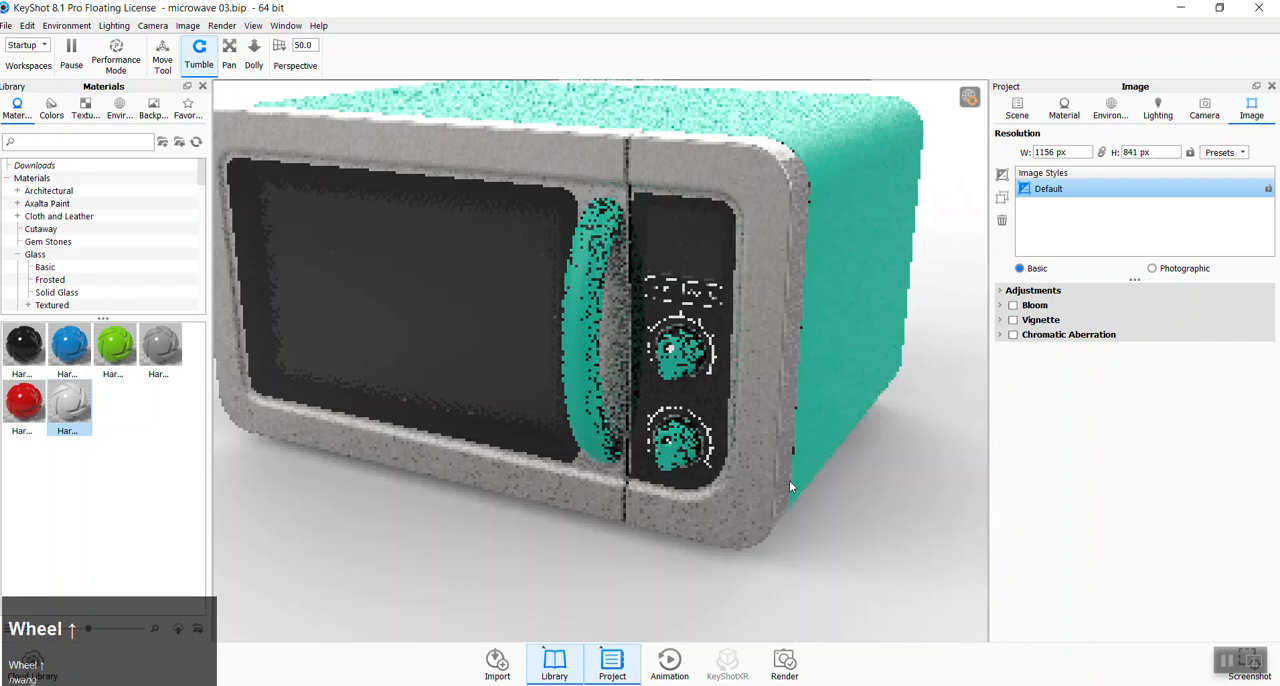
{"action": "scroll", "coordinate": [789, 480], "scroll_direction": "up", "scroll_amount": 3}
{"action": "left_click", "coordinate": [792, 469]}
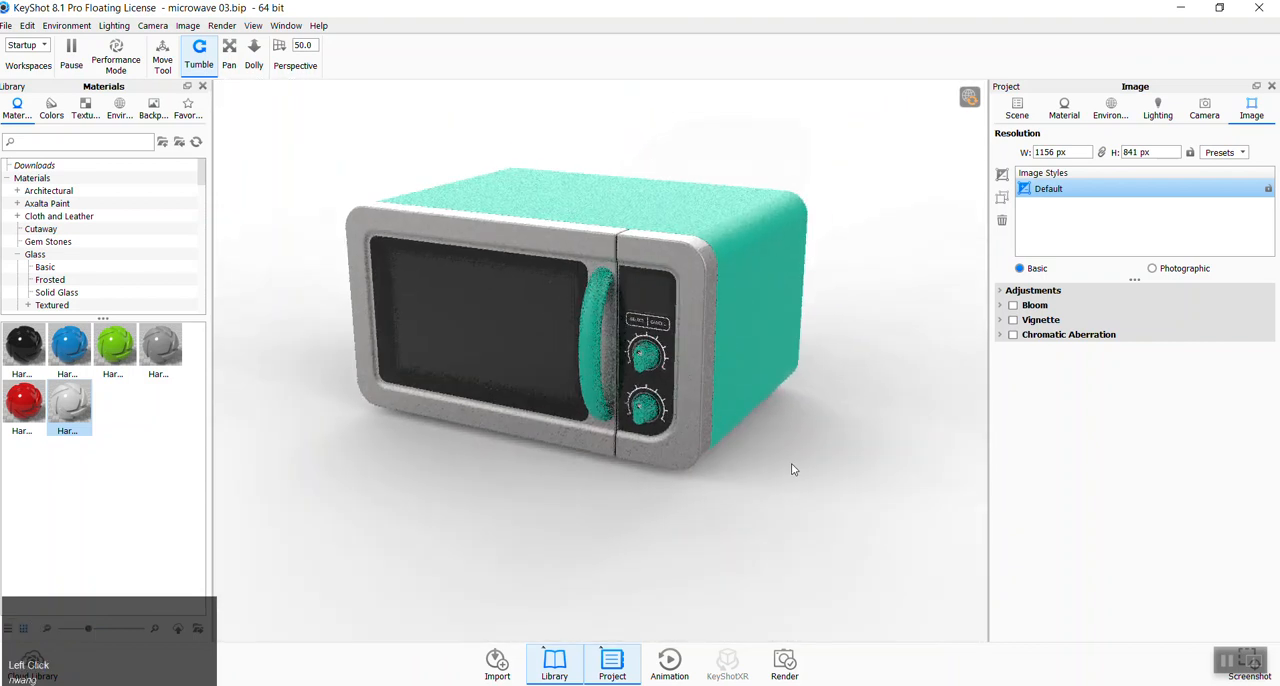
- Shift the graphic-window02 label slightly left on the door window using Move Texture with only translation enabled, and confirm the placement
{"action": "left_click", "coordinate": [488, 341]}
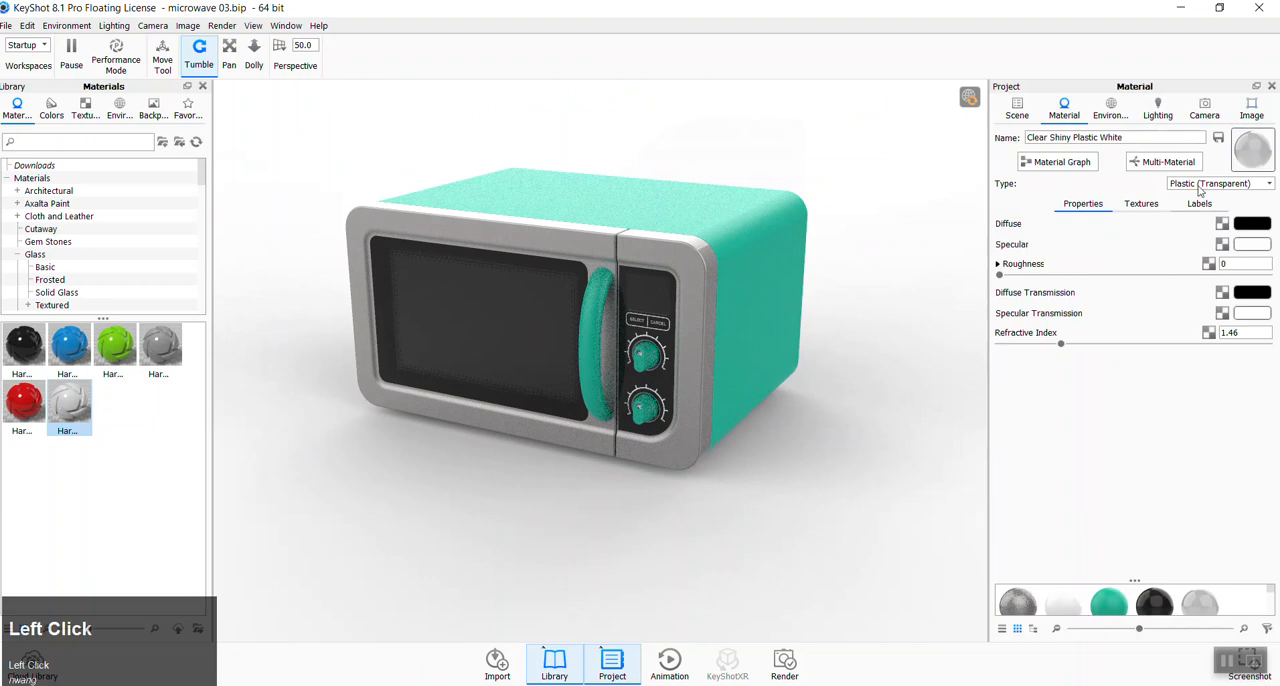
{"action": "left_click", "coordinate": [1186, 207]}
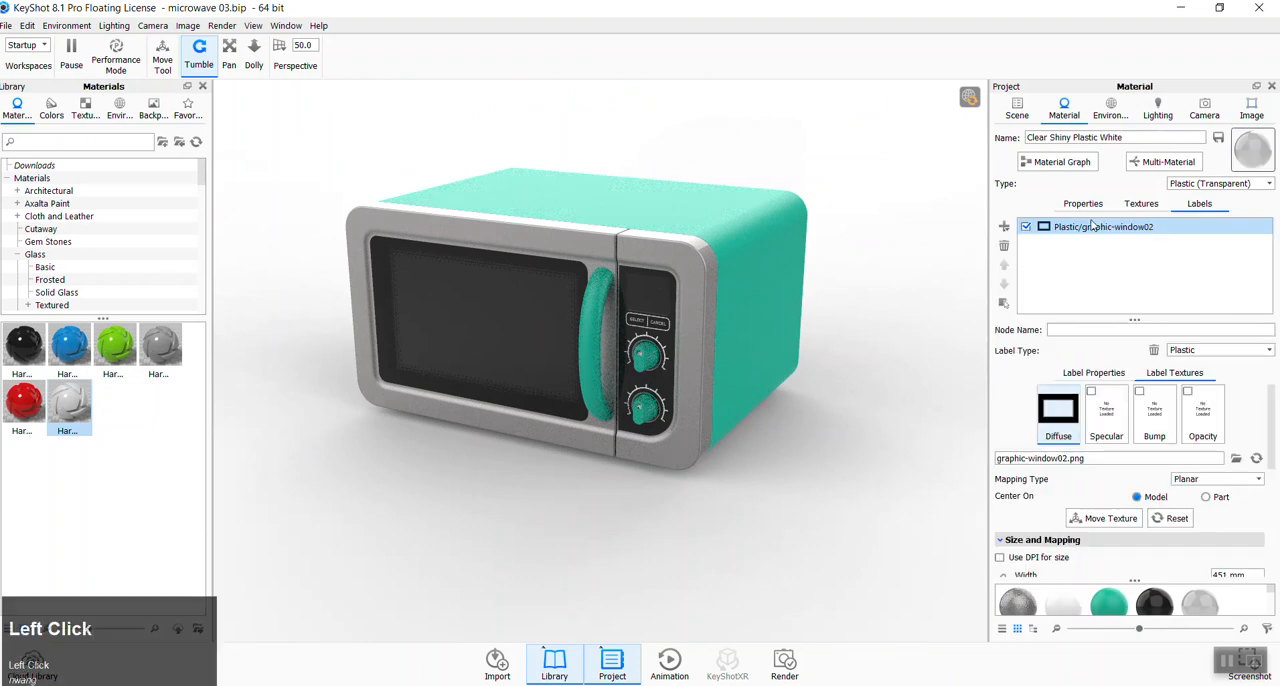
{"action": "left_click_drag", "start_coordinate": [1273, 460], "coordinate": [1274, 488]}
{"action": "left_click", "coordinate": [1103, 447]}
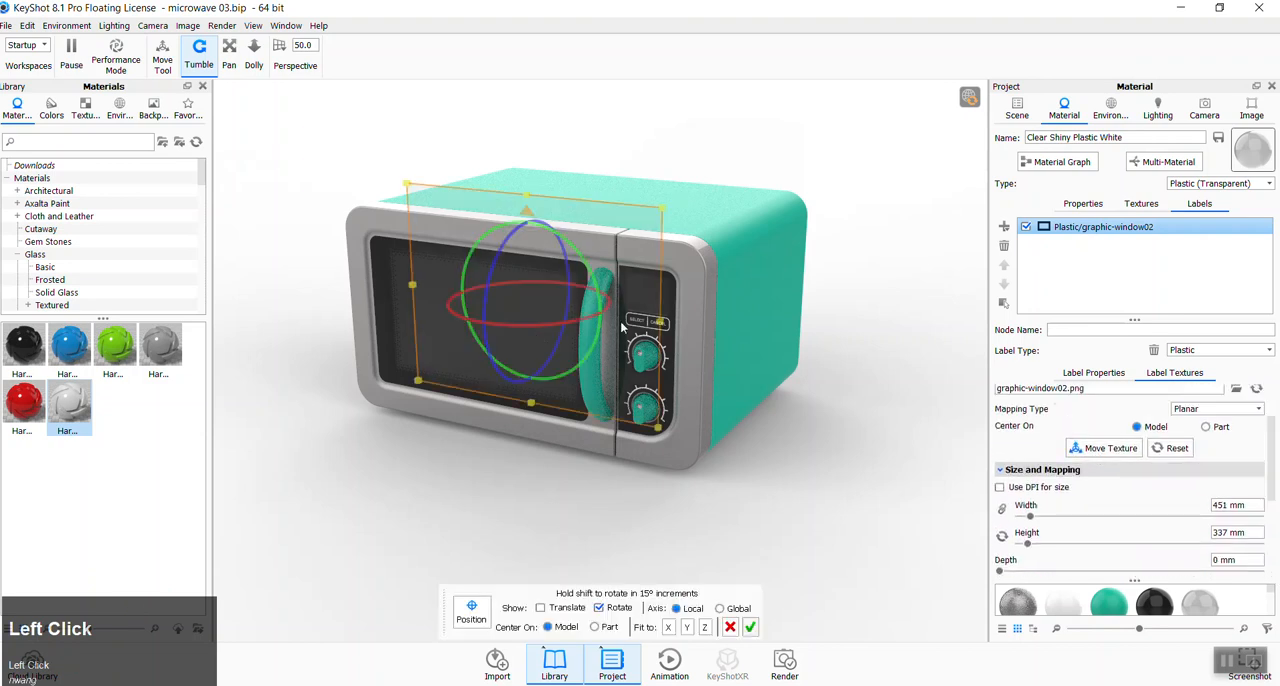
{"action": "left_click", "coordinate": [541, 608]}
{"action": "left_click", "coordinate": [599, 608]}
{"action": "left_click_drag", "start_coordinate": [613, 319], "coordinate": [610, 320]}
{"action": "left_click_drag", "start_coordinate": [521, 214], "coordinate": [521, 215]}
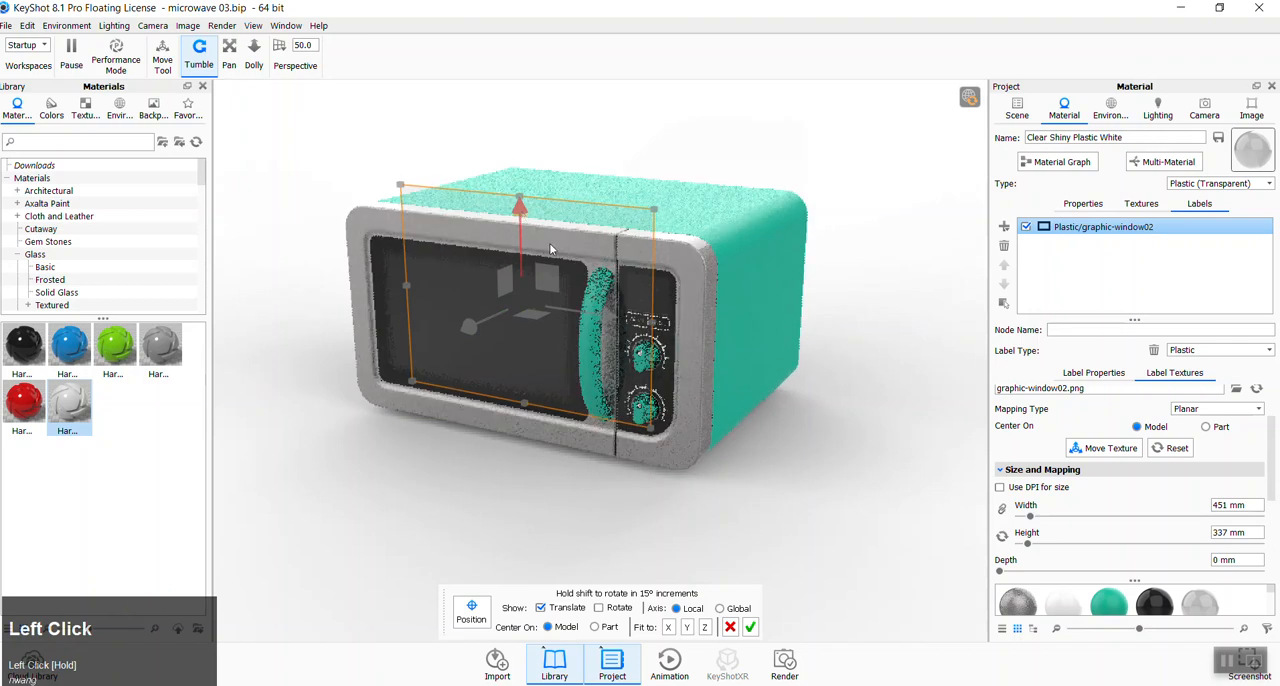
{"action": "left_click", "coordinate": [749, 627]}
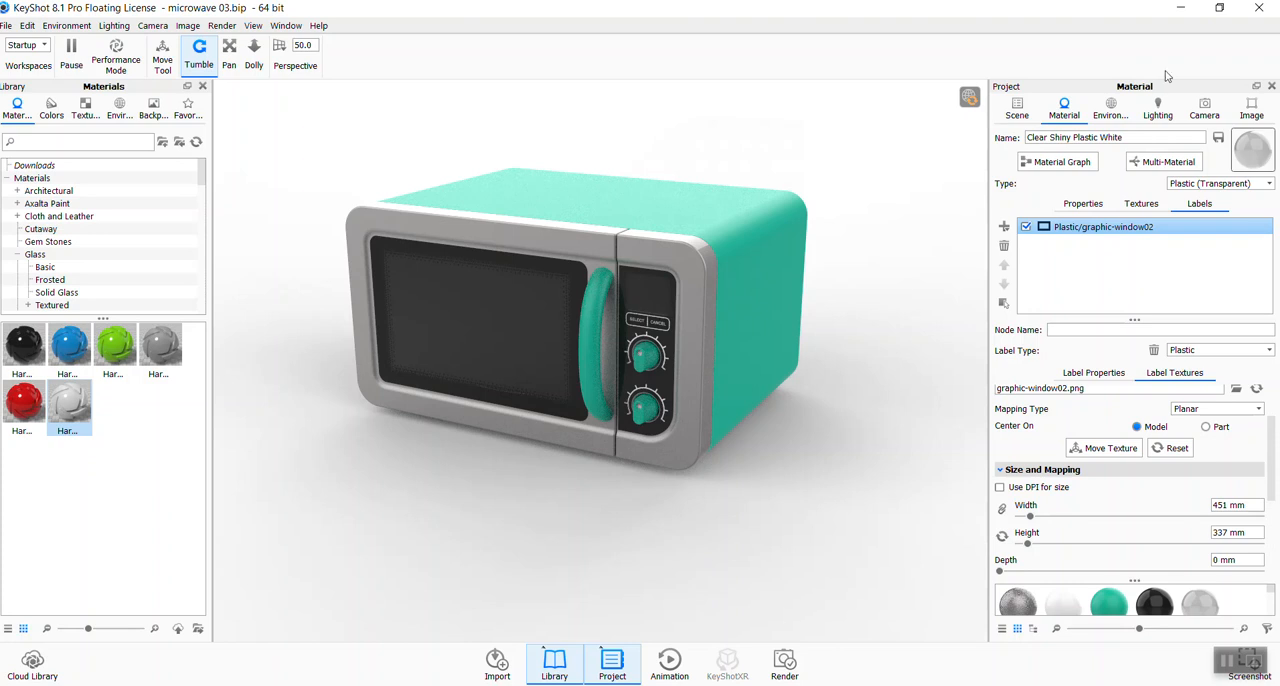
- Save the current three-quarter view to Camera 1
{"action": "left_click", "coordinate": [1205, 110]}
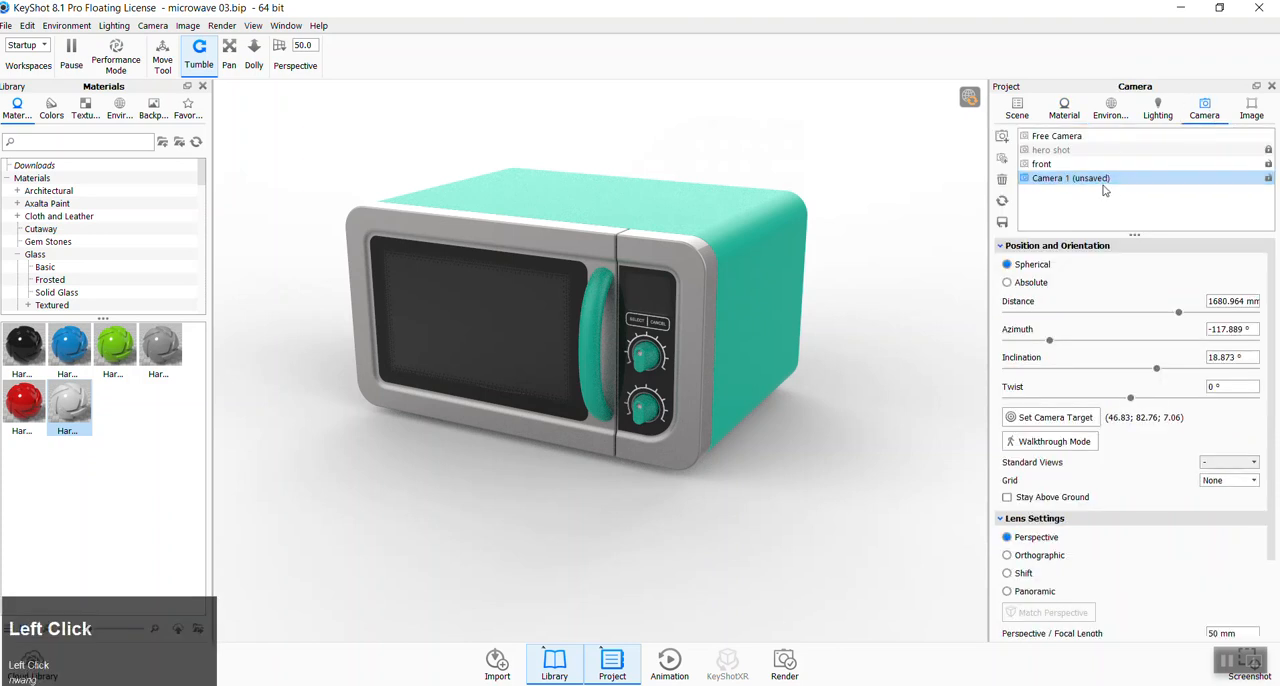
{"action": "left_click", "coordinate": [1002, 222]}
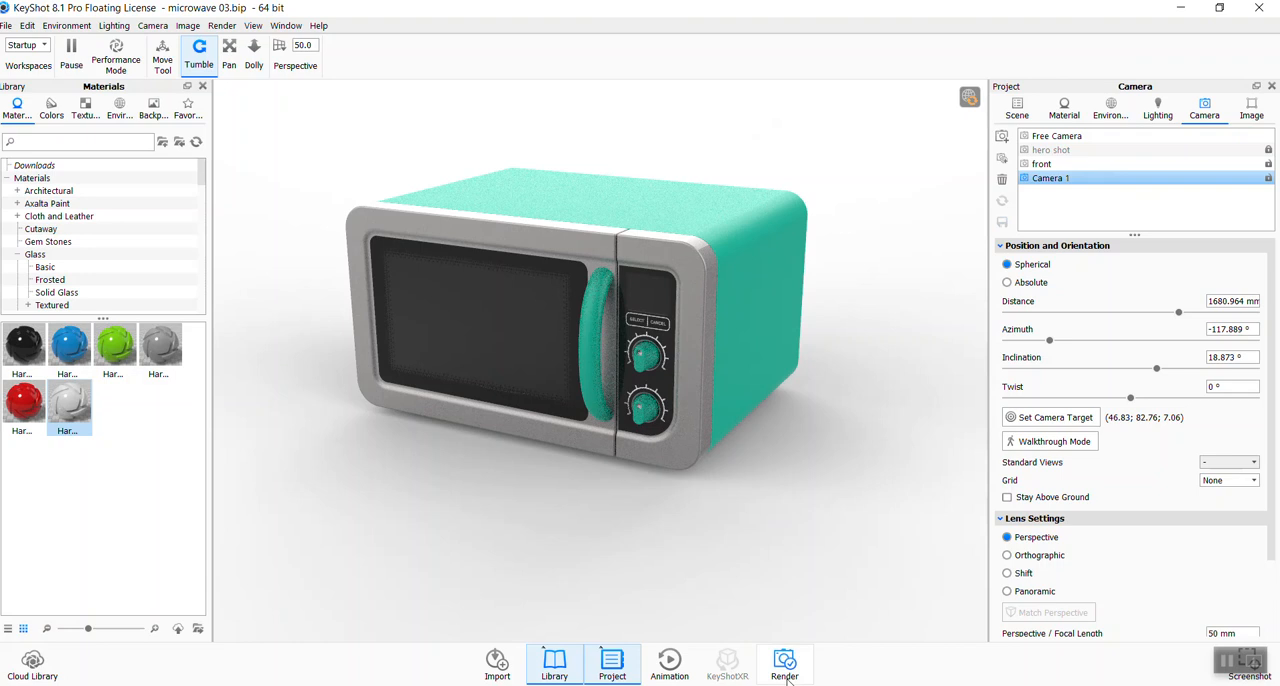
- Rotate the upper control knob's part group about 33° around Z with the Move tool and confirm the change
{"action": "left_click", "coordinate": [1015, 106]}
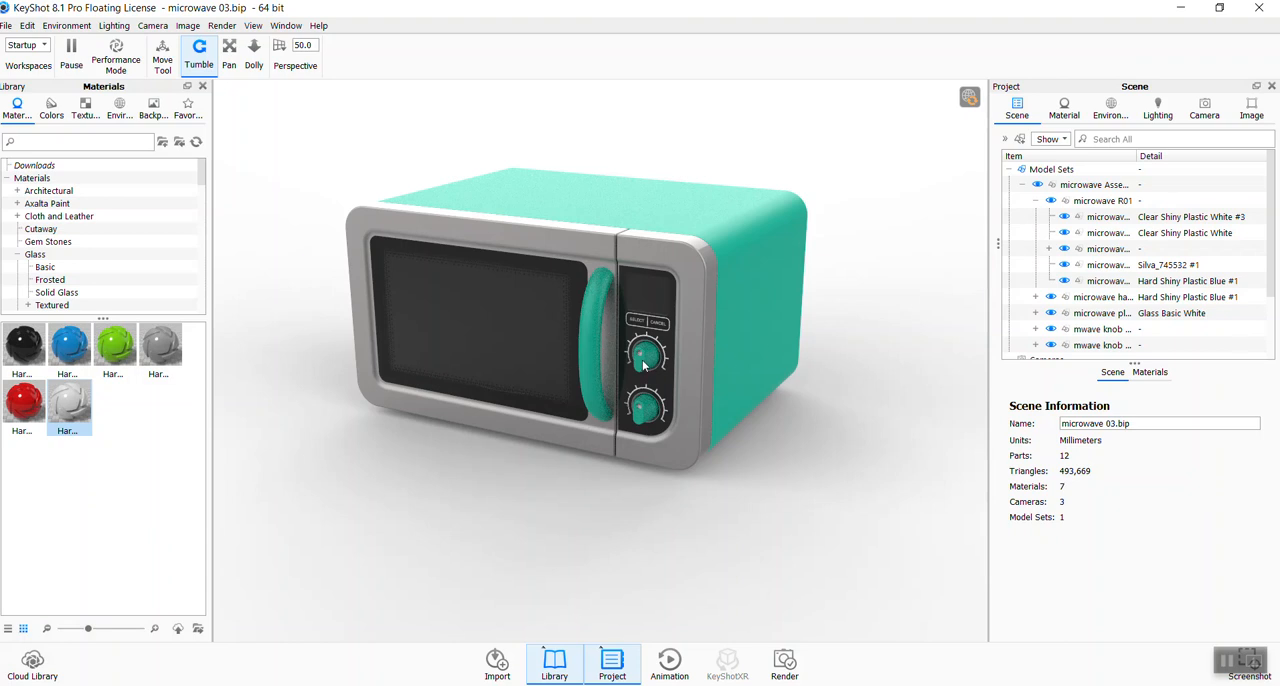
{"action": "left_click", "coordinate": [650, 366]}
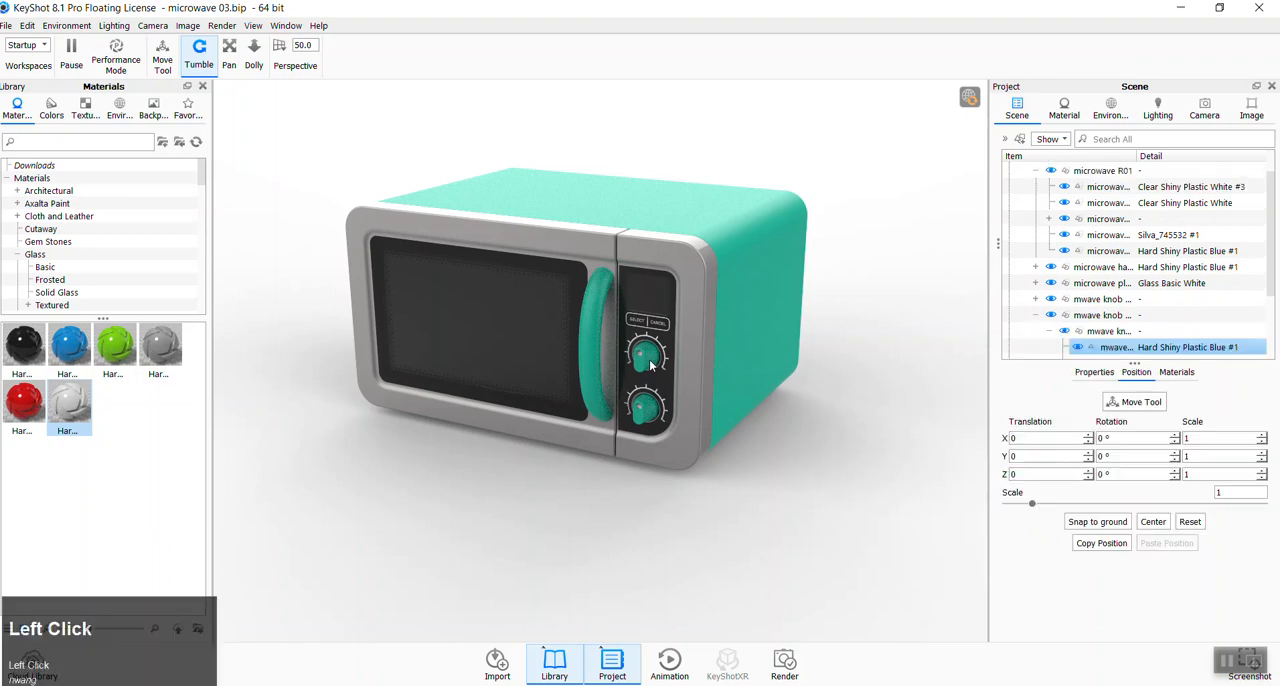
{"action": "scroll", "coordinate": [1090, 320], "scroll_direction": "down", "scroll_amount": 2}
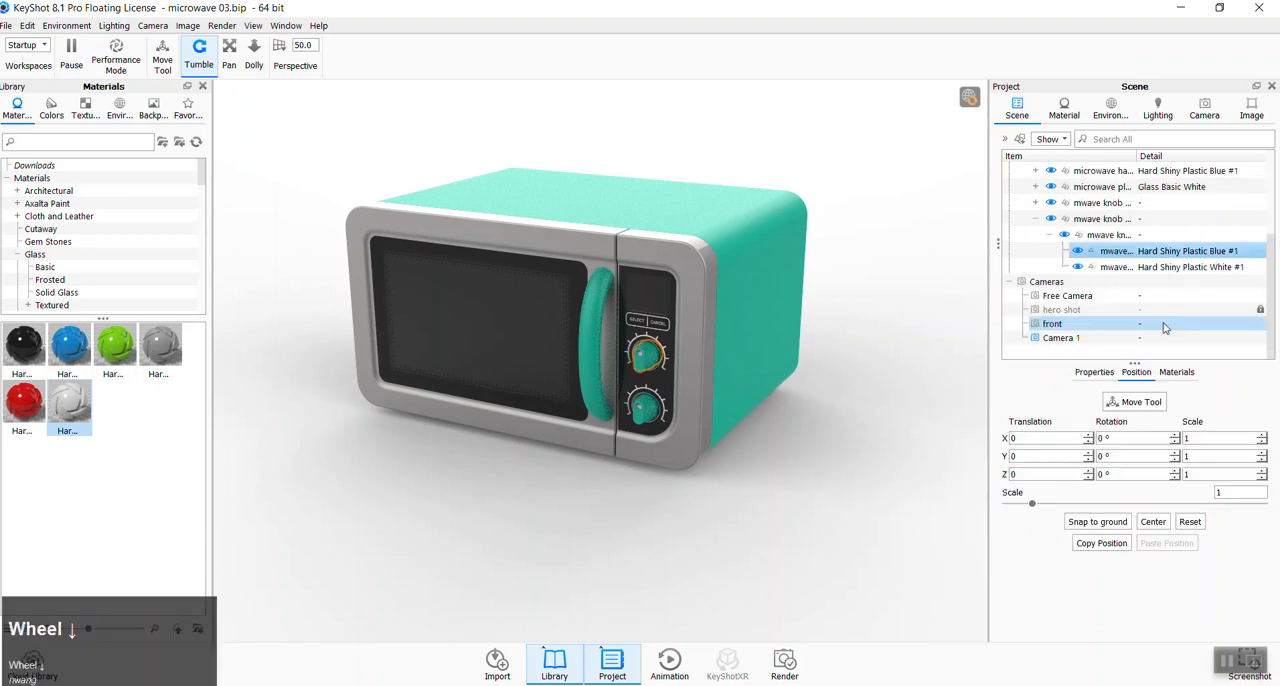
{"action": "scroll", "coordinate": [1085, 316], "scroll_direction": "up", "scroll_amount": 1}
{"action": "left_click", "coordinate": [1078, 314]}
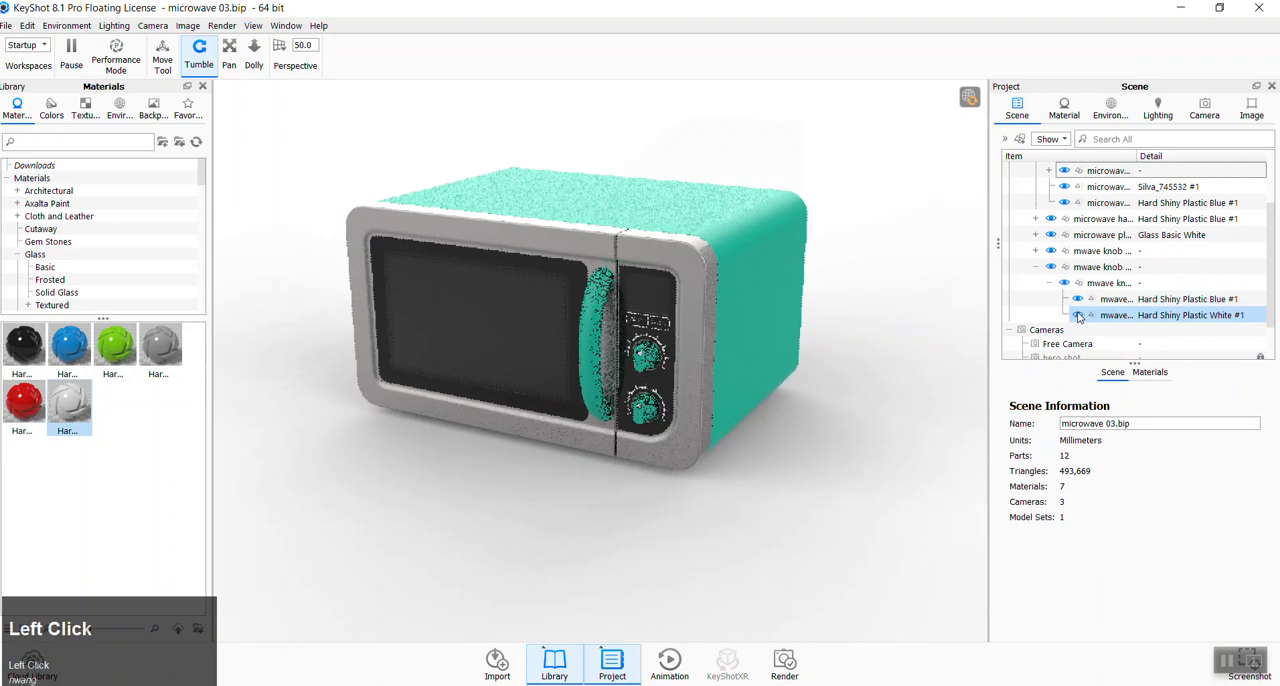
{"action": "left_click", "coordinate": [1077, 299]}
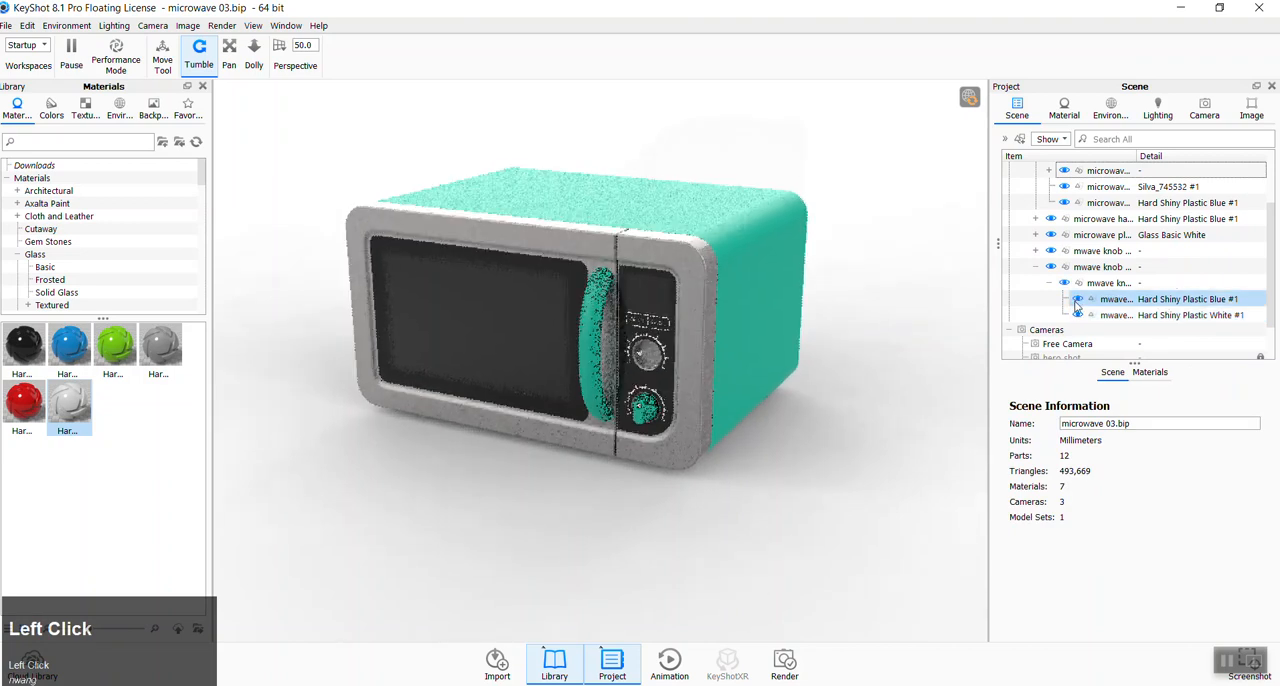
{"action": "left_click", "coordinate": [1096, 285]}
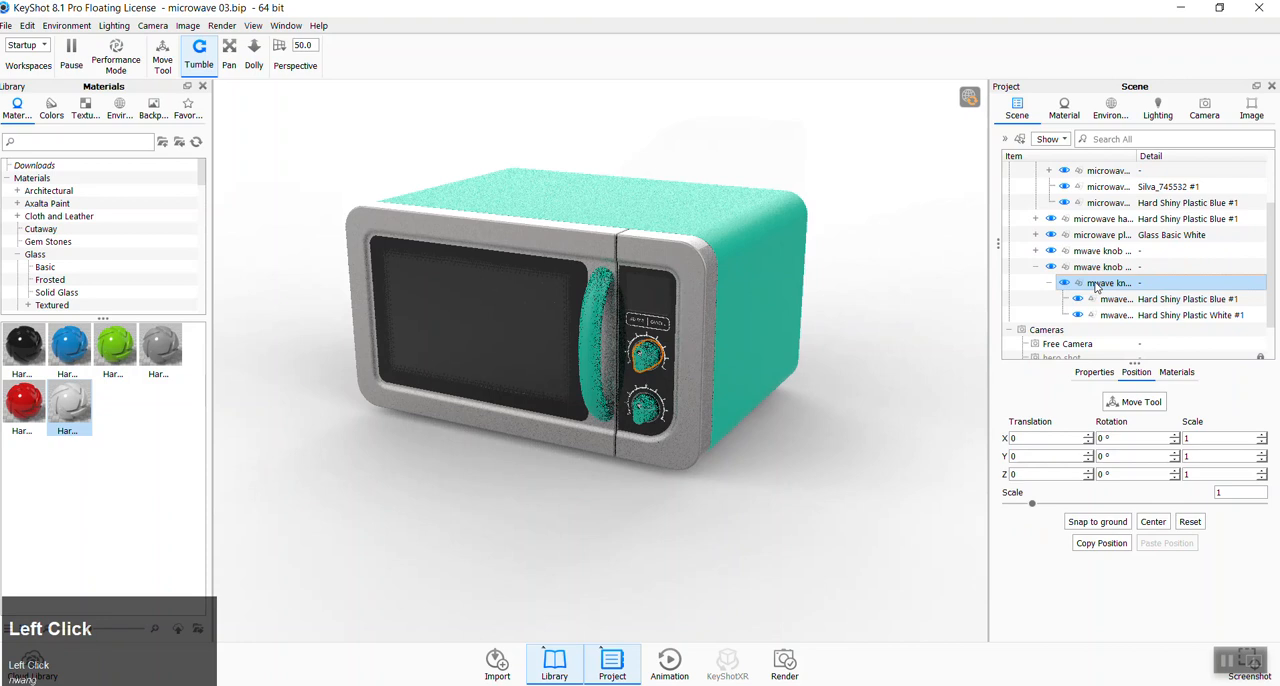
{"action": "right_click", "coordinate": [1096, 287]}
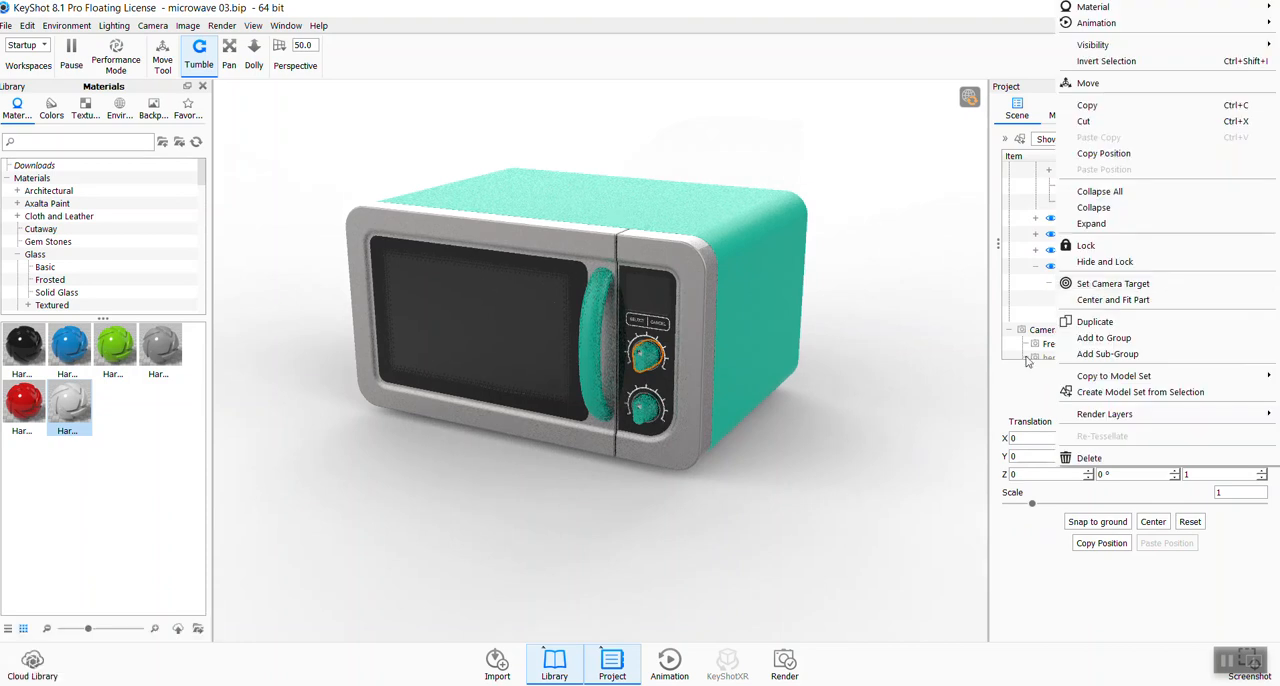
{"action": "left_click", "coordinate": [1090, 88]}
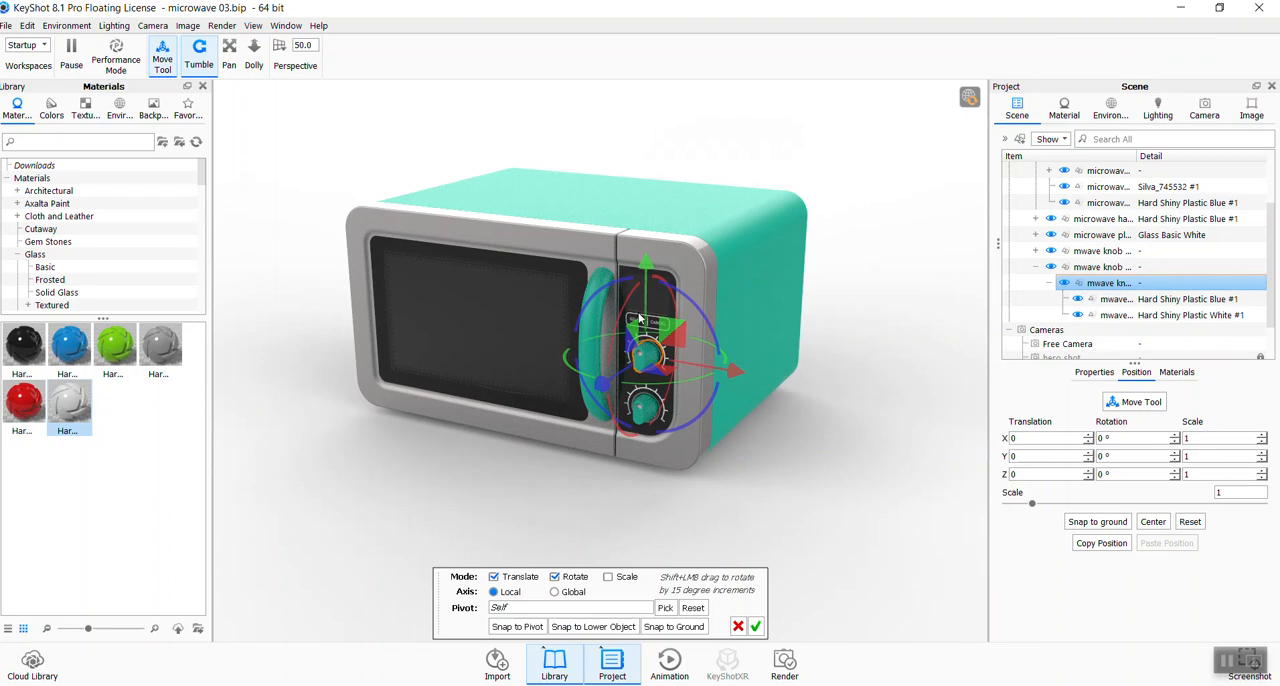
{"action": "left_click_drag", "start_coordinate": [698, 308], "coordinate": [669, 283]}
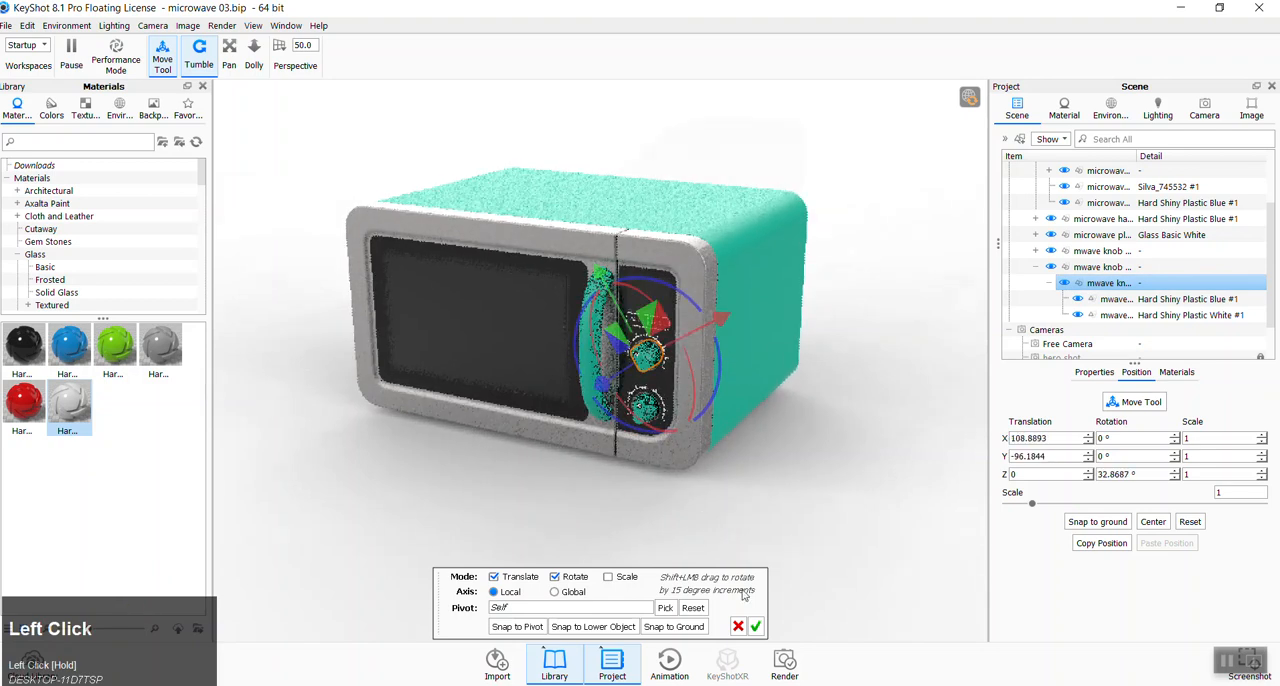
{"action": "left_click", "coordinate": [757, 627]}
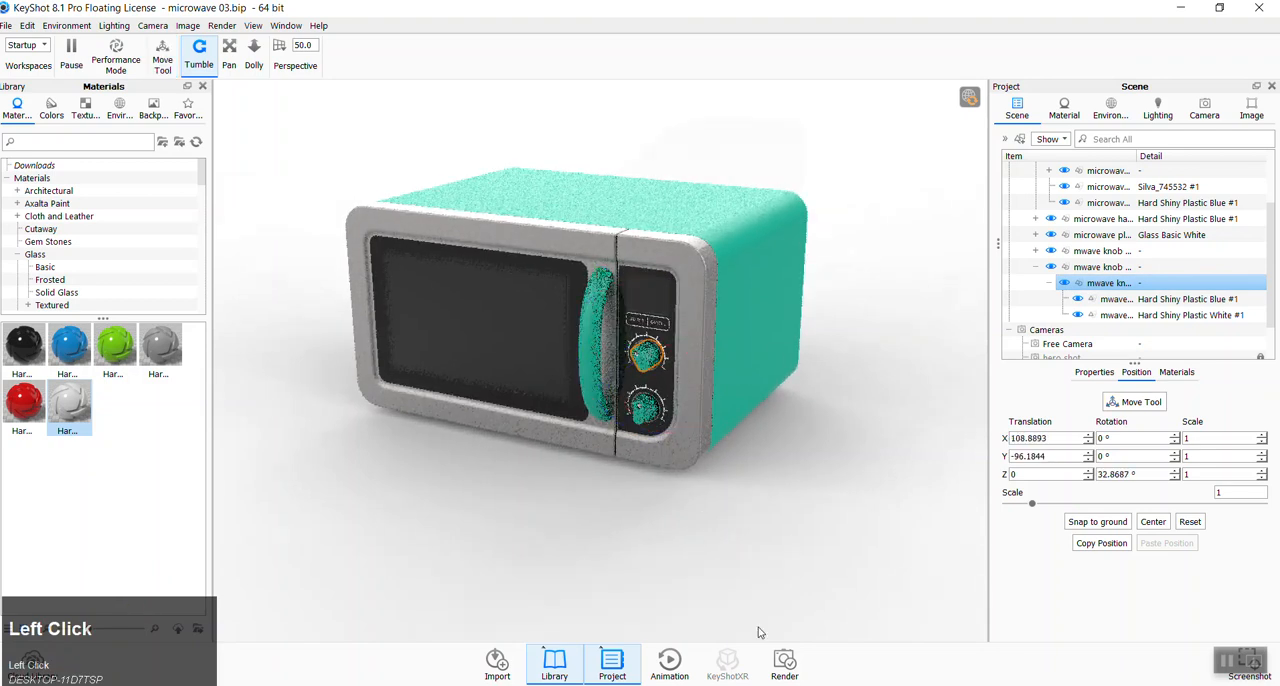
{"action": "left_click", "coordinate": [762, 487]}
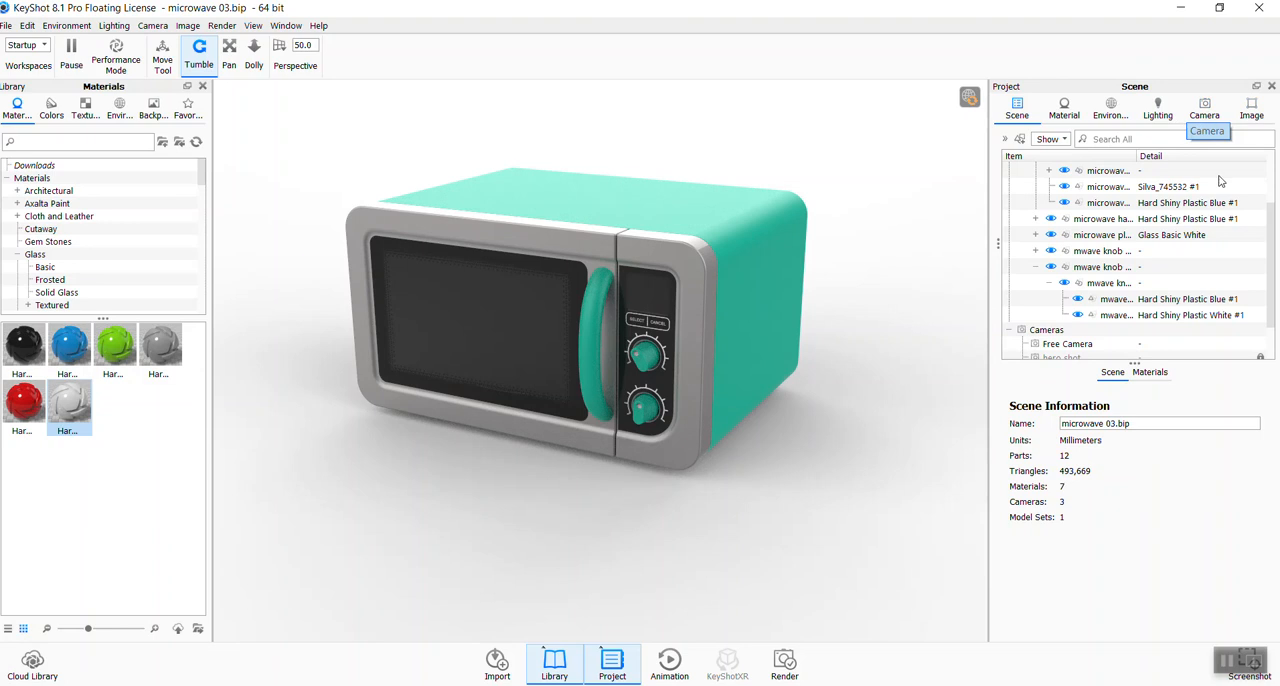
- Set Camera 1 to the standard Top view with an Orthographic lens
{"action": "left_click", "coordinate": [1204, 108]}
{"action": "left_click", "coordinate": [1234, 469]}
{"action": "left_click", "coordinate": [1137, 545]}
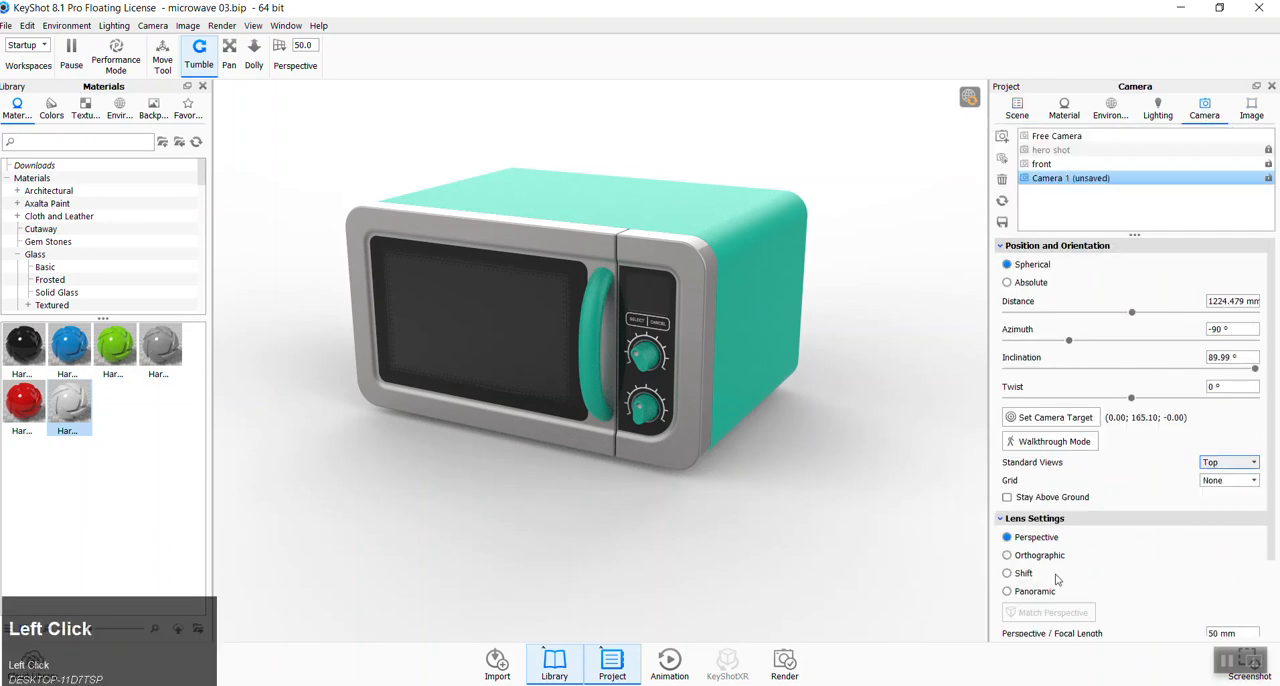
{"action": "left_click", "coordinate": [1020, 556]}
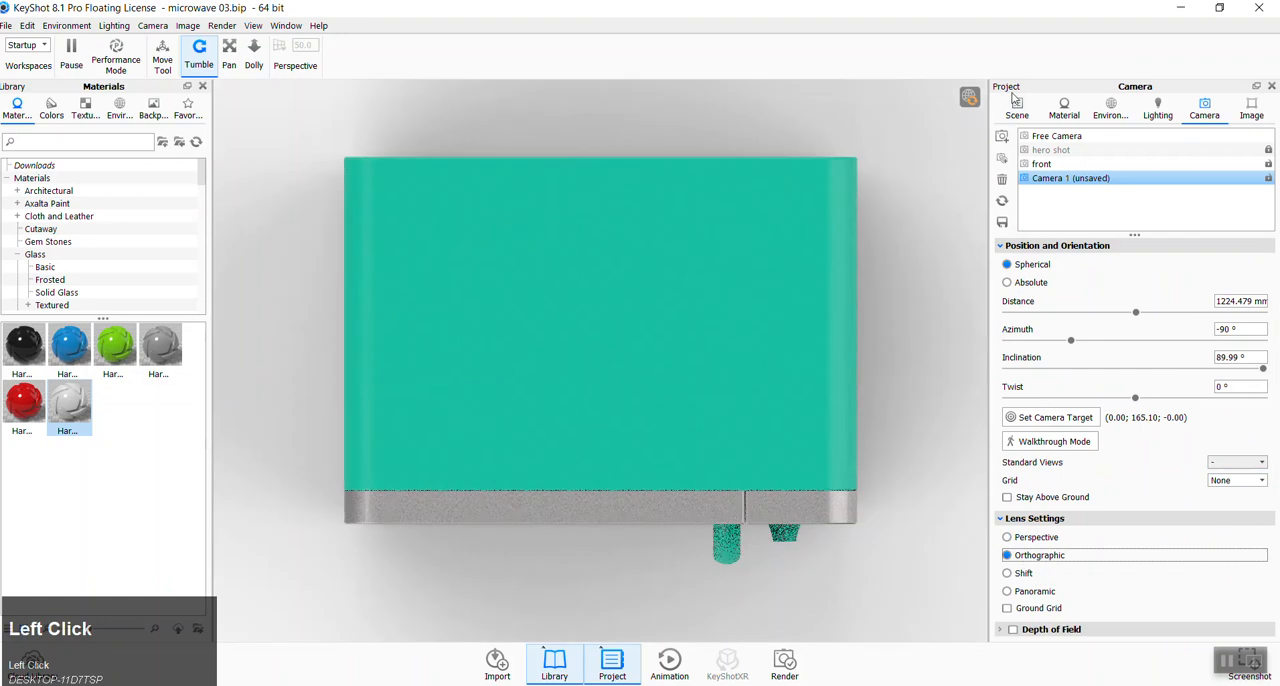
- Orbit away from the top view and reset the camera to the standard Top view
{"action": "left_click", "coordinate": [1017, 108]}
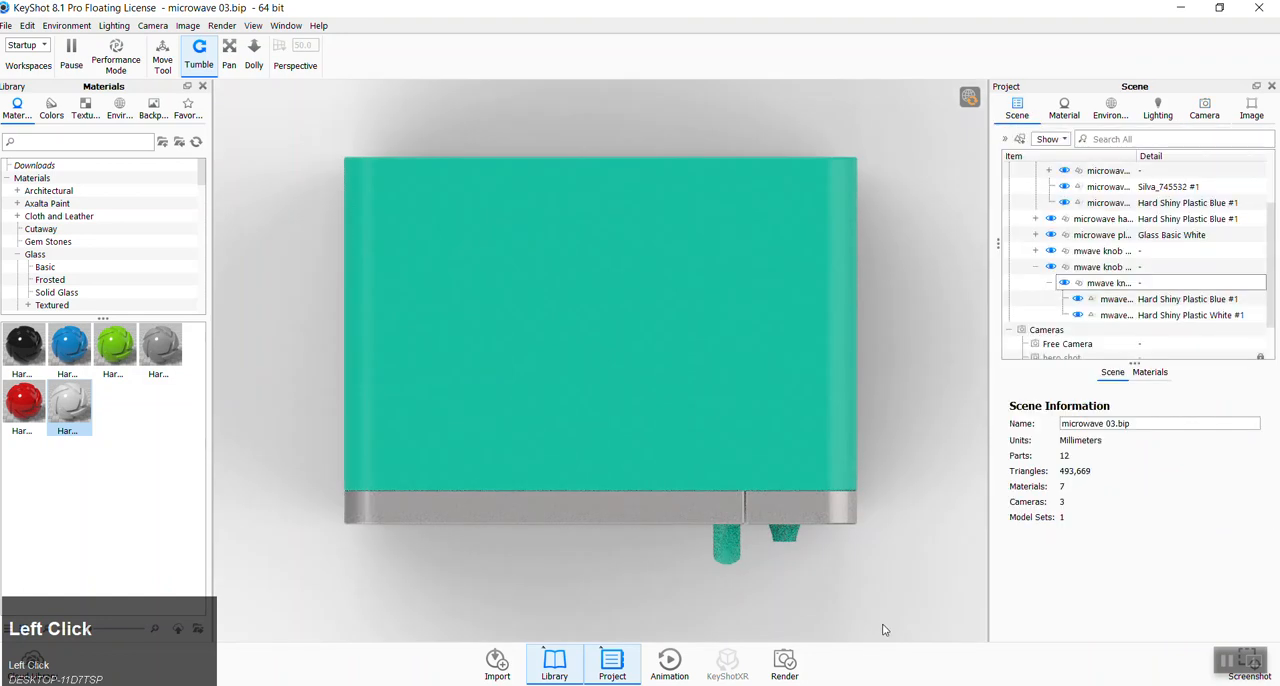
{"action": "left_click_drag", "start_coordinate": [897, 622], "coordinate": [1207, 107]}
{"action": "left_click", "coordinate": [1205, 108]}
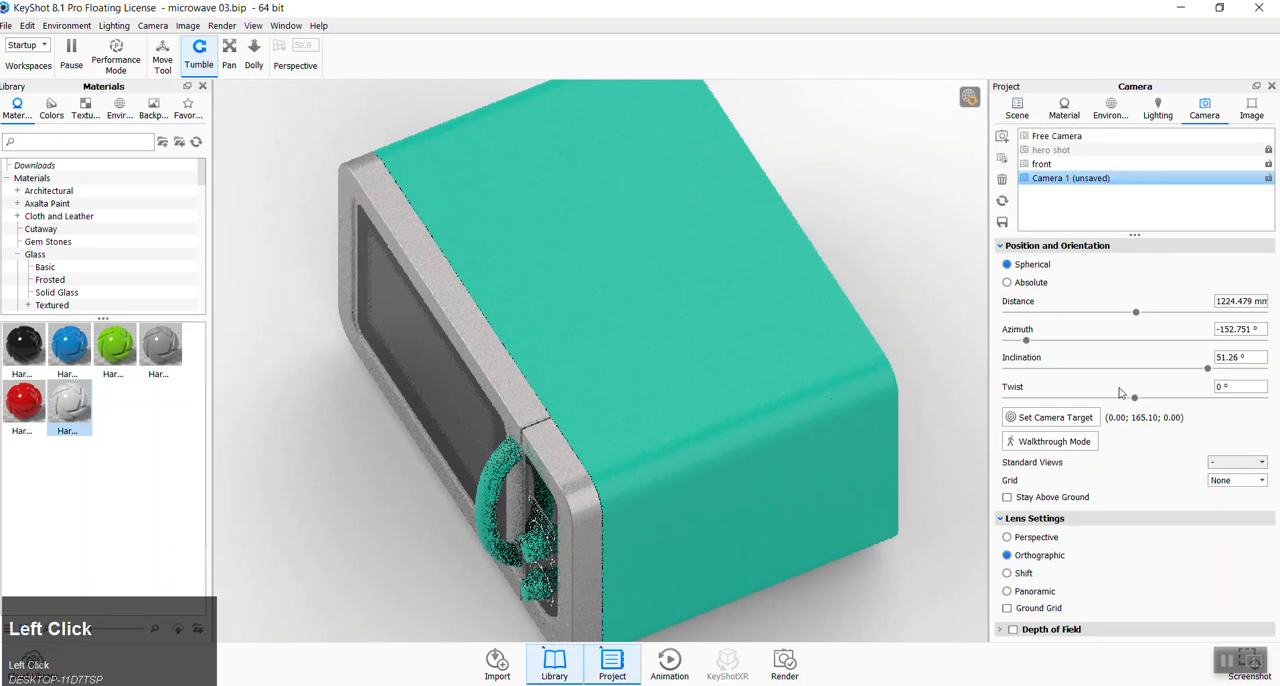
{"action": "left_click", "coordinate": [1230, 462]}
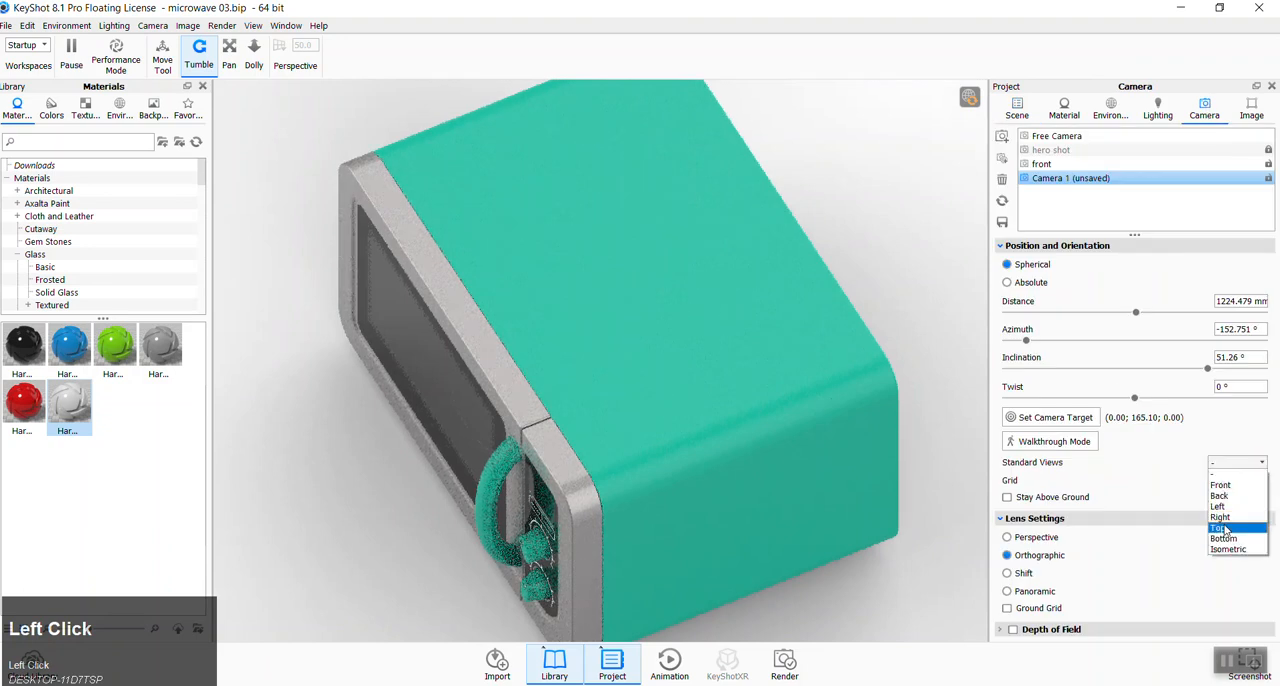
{"action": "left_click", "coordinate": [1219, 527]}
- Return the tilted camera to the standard Top view
{"action": "left_click_drag", "start_coordinate": [323, 589], "coordinate": [543, 484], "text": "ctrl"}
{"action": "left_click_drag", "start_coordinate": [854, 628], "coordinate": [756, 560], "text": "shift"}
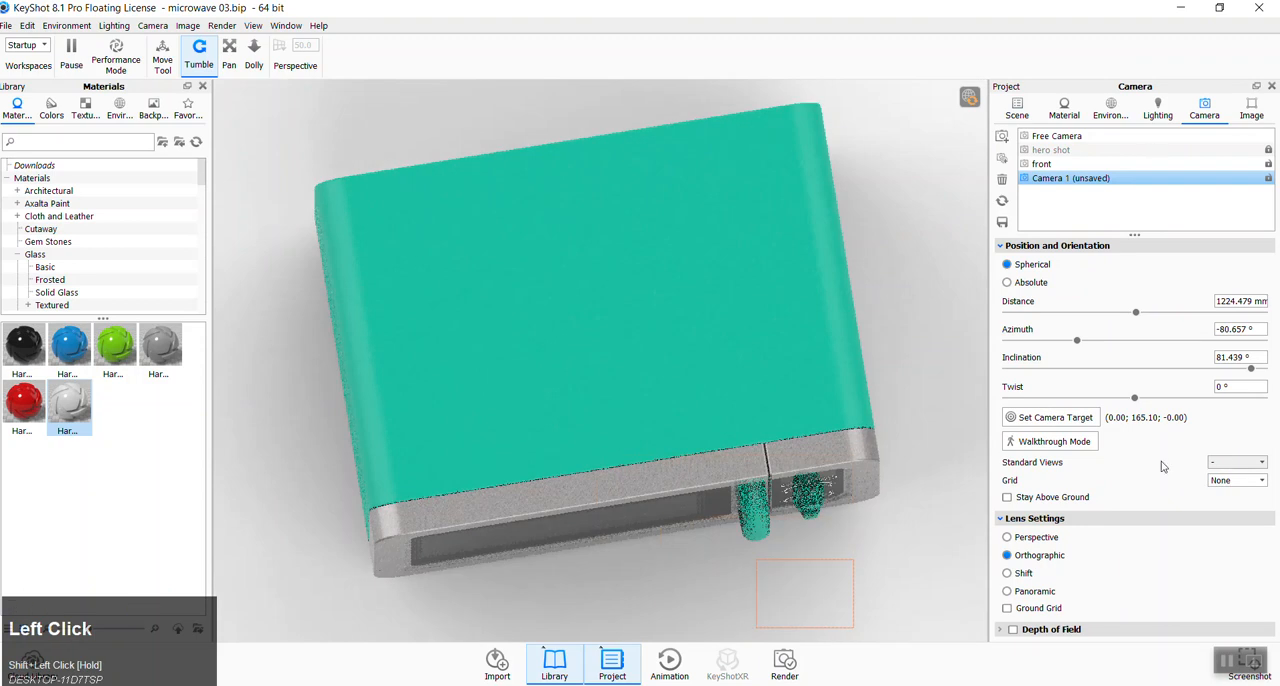
{"action": "left_click", "coordinate": [1236, 463]}
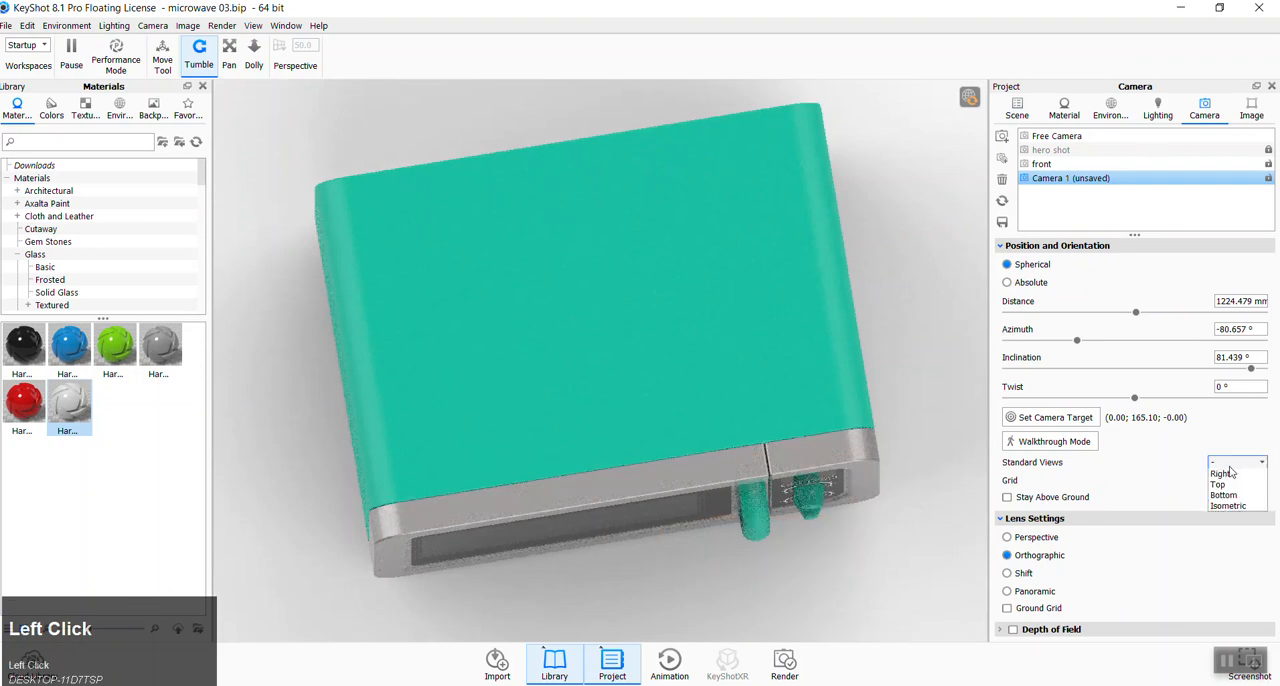
{"action": "left_click", "coordinate": [1228, 528]}
- Select every part crossing the microwave's front region with a selection window, check the scene tree, and clear the selection
{"action": "left_click_drag", "start_coordinate": [880, 618], "coordinate": [308, 446], "text": "shift"}
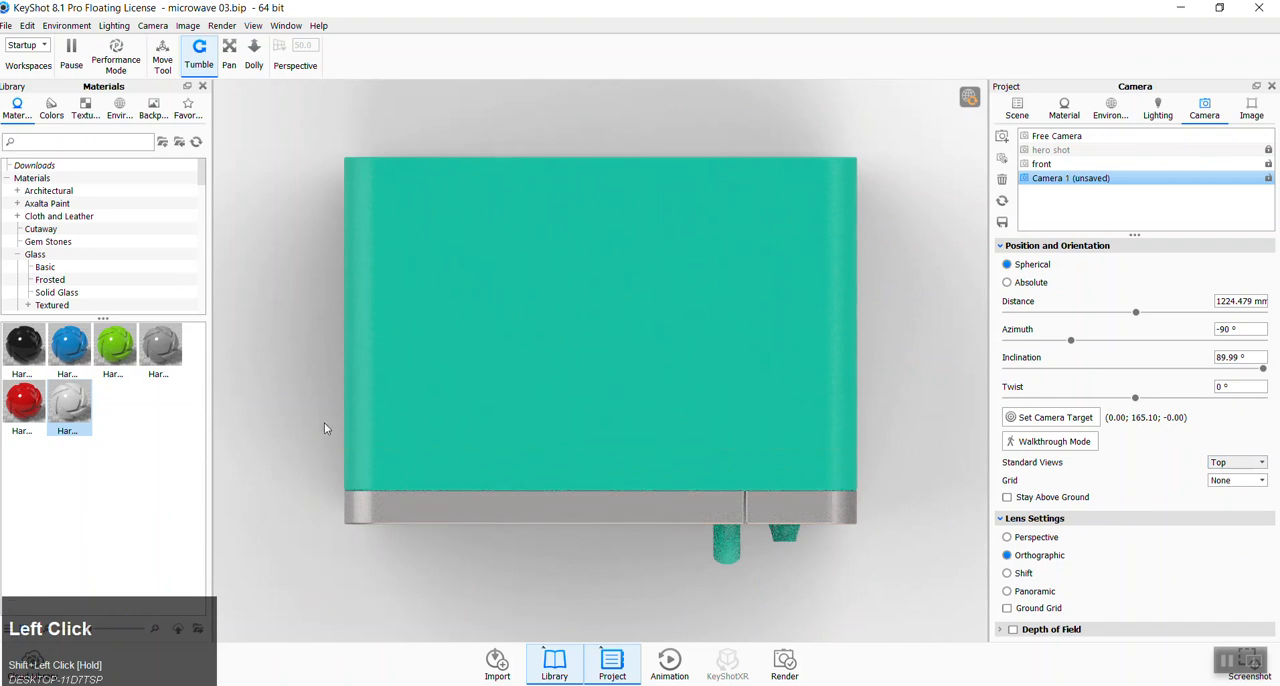
{"action": "left_click", "coordinate": [478, 531]}
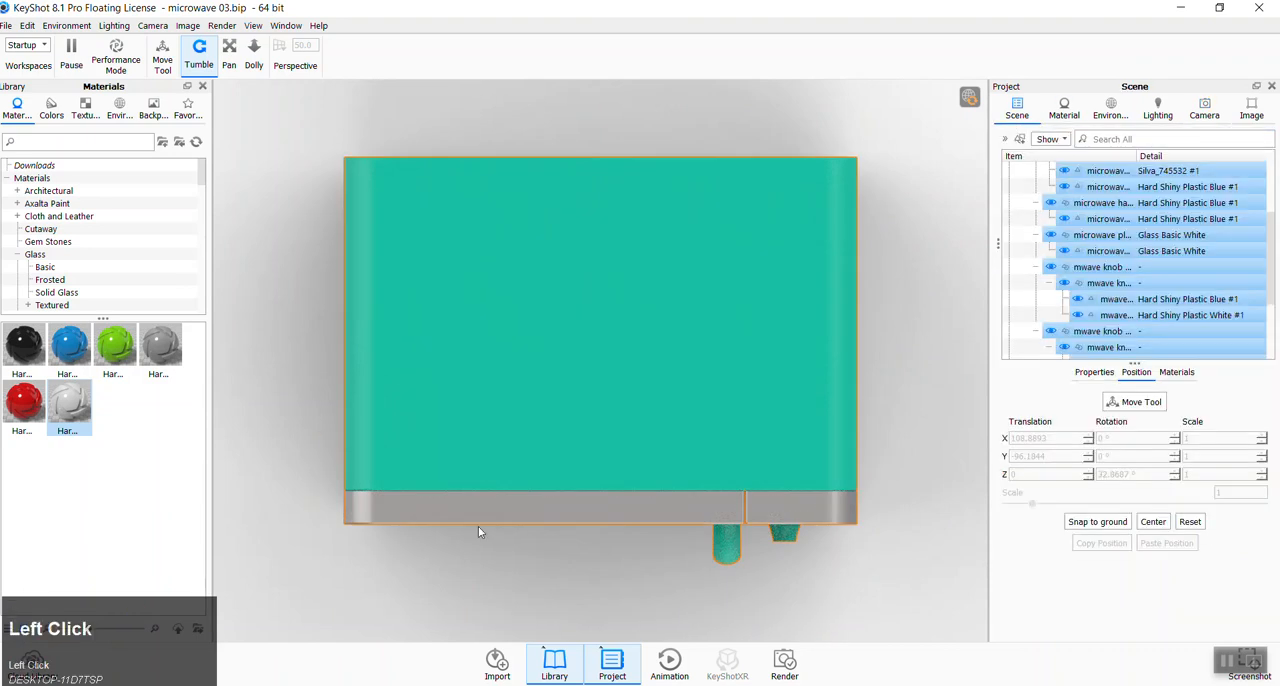
{"action": "scroll", "coordinate": [1194, 267], "scroll_direction": "up", "scroll_amount": 3}
{"action": "scroll", "coordinate": [1149, 267], "scroll_direction": "down", "scroll_amount": 5}
{"action": "left_click", "coordinate": [303, 556]}
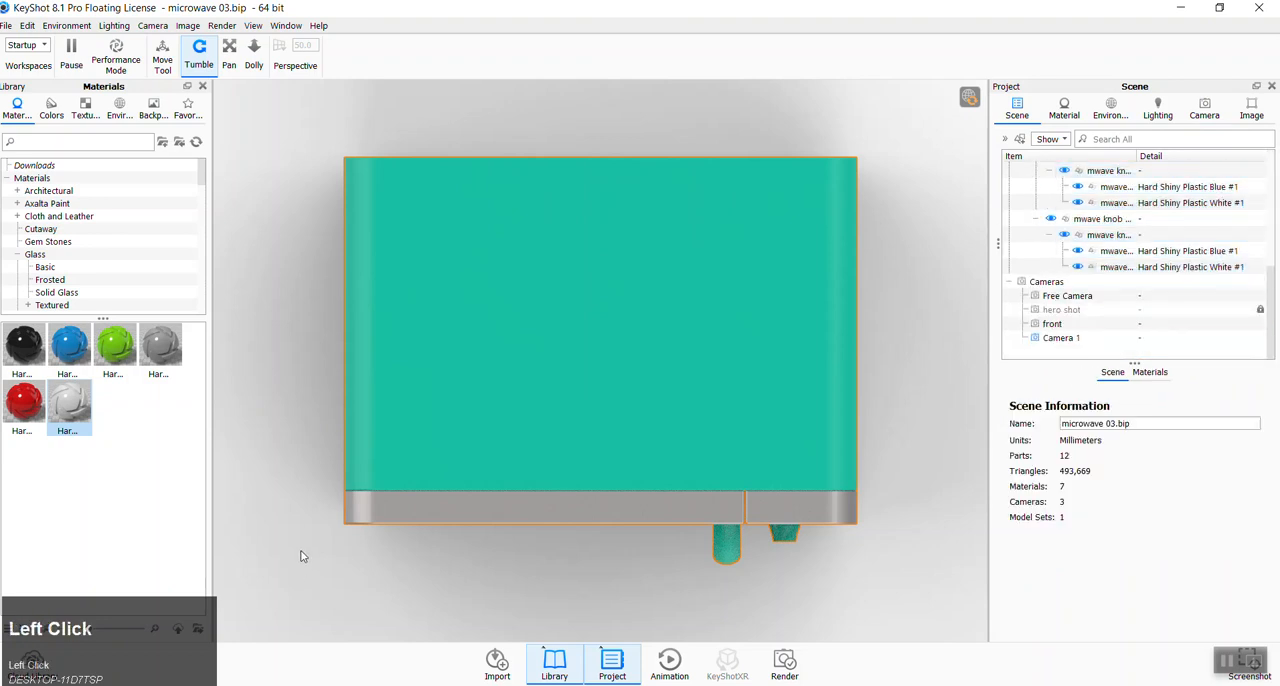
- Compare enclosing and crossing selection windows over the microwave's front parts, clearing the selection after each one
{"action": "left_click_drag", "start_coordinate": [279, 416], "coordinate": [923, 614], "text": "shift"}
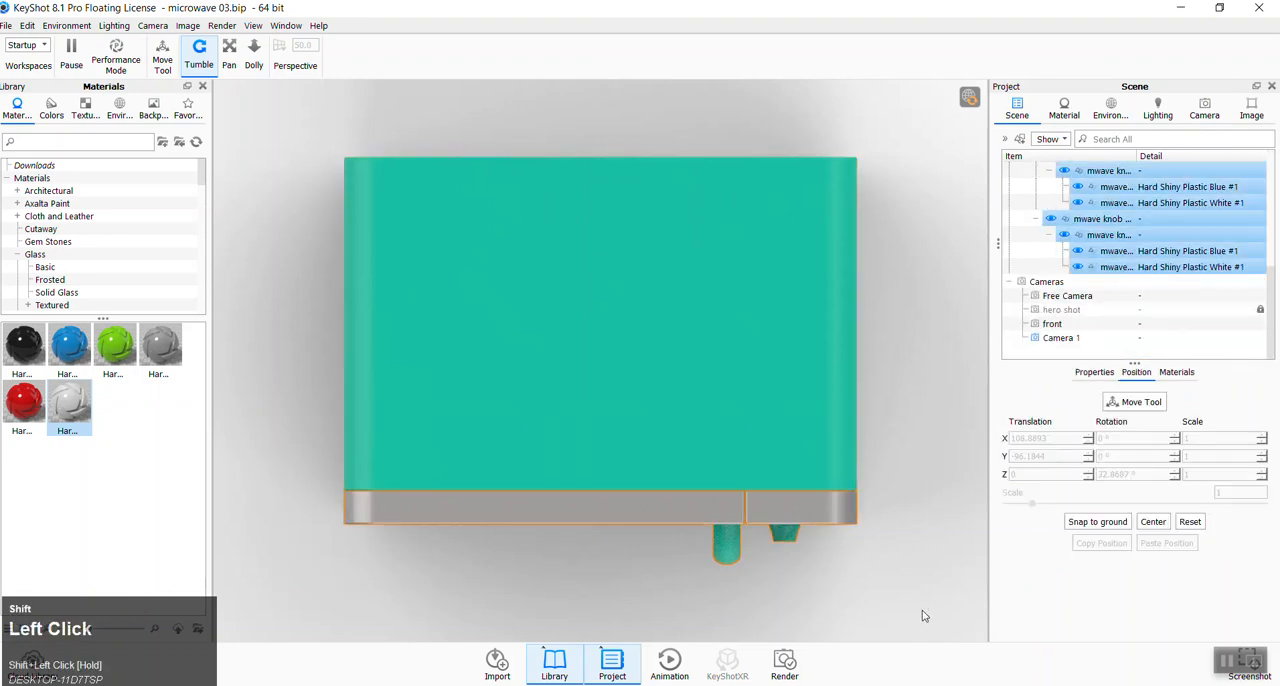
{"action": "left_click", "coordinate": [931, 510]}
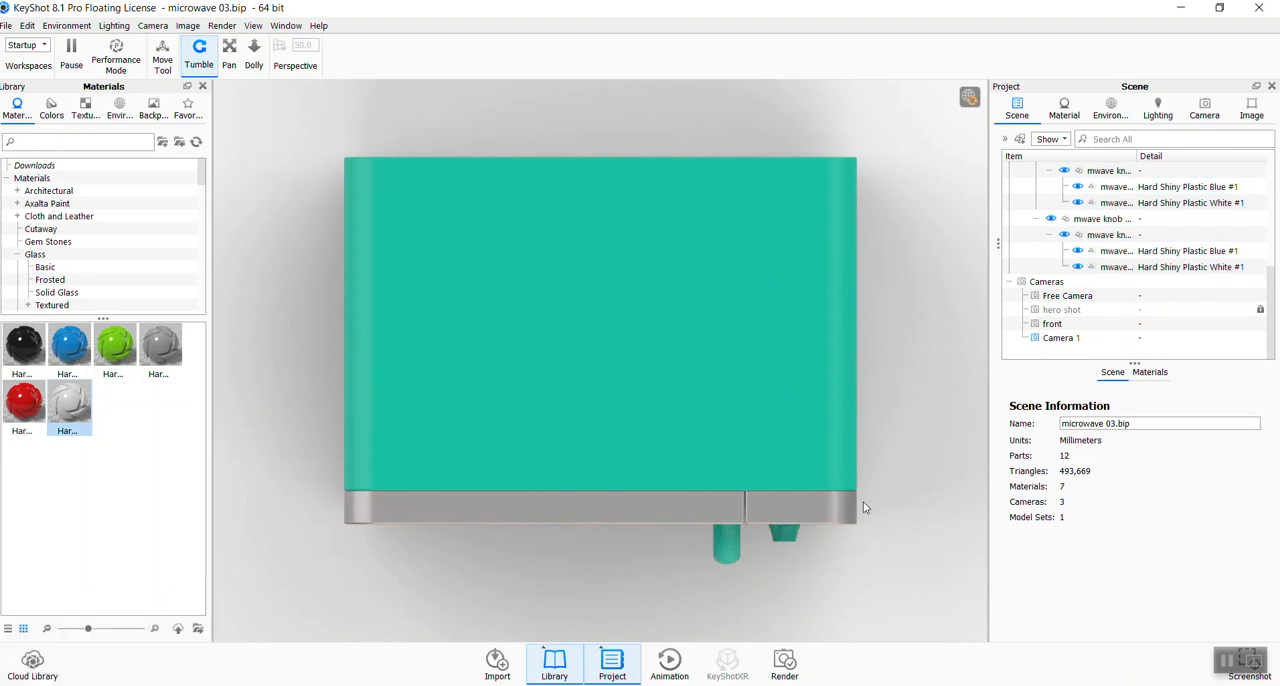
{"action": "left_click", "coordinate": [281, 443], "text": "shift"}
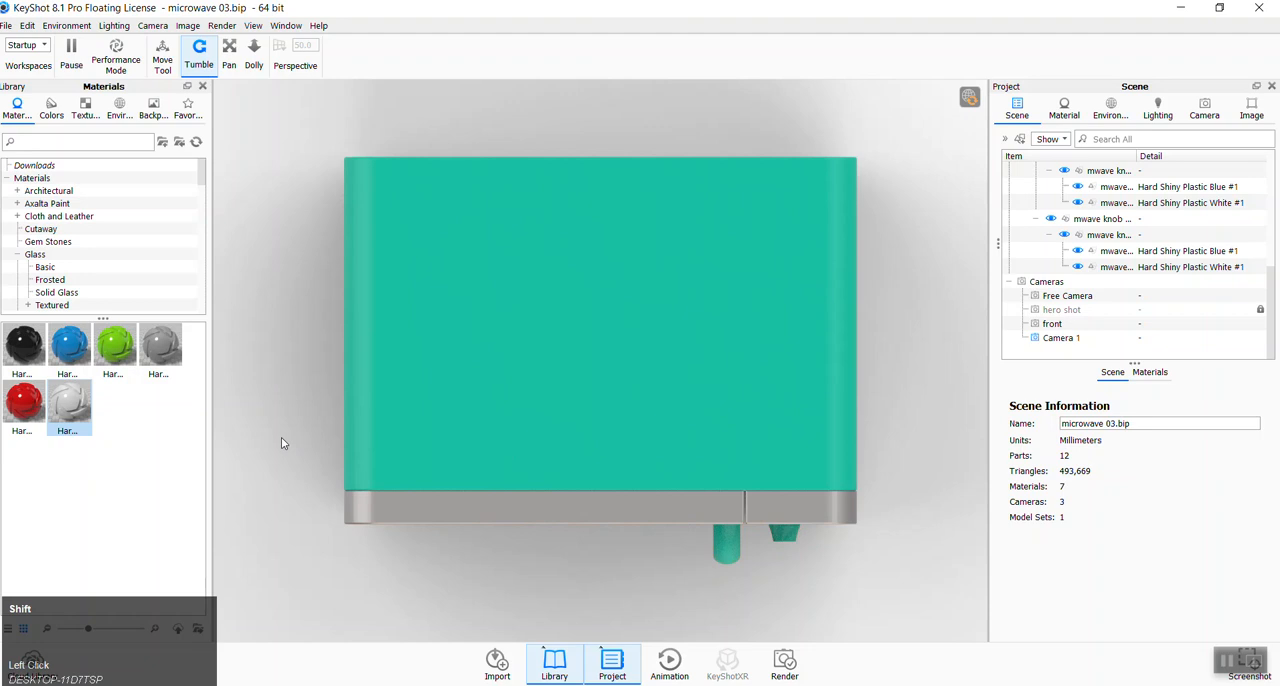
{"action": "left_click_drag", "start_coordinate": [259, 397], "coordinate": [929, 594], "text": "shift"}
{"action": "left_click", "coordinate": [932, 616]}
{"action": "left_click_drag", "start_coordinate": [940, 622], "coordinate": [291, 425], "text": "shift"}
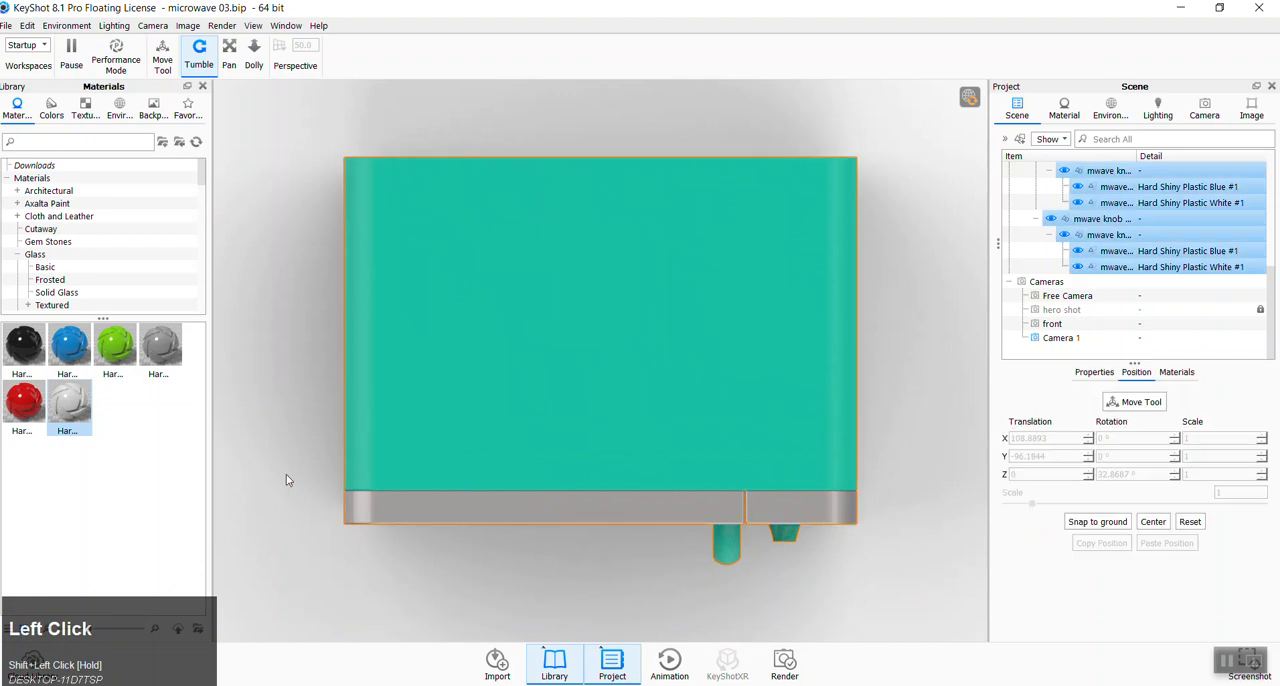
{"action": "left_click", "coordinate": [284, 462]}
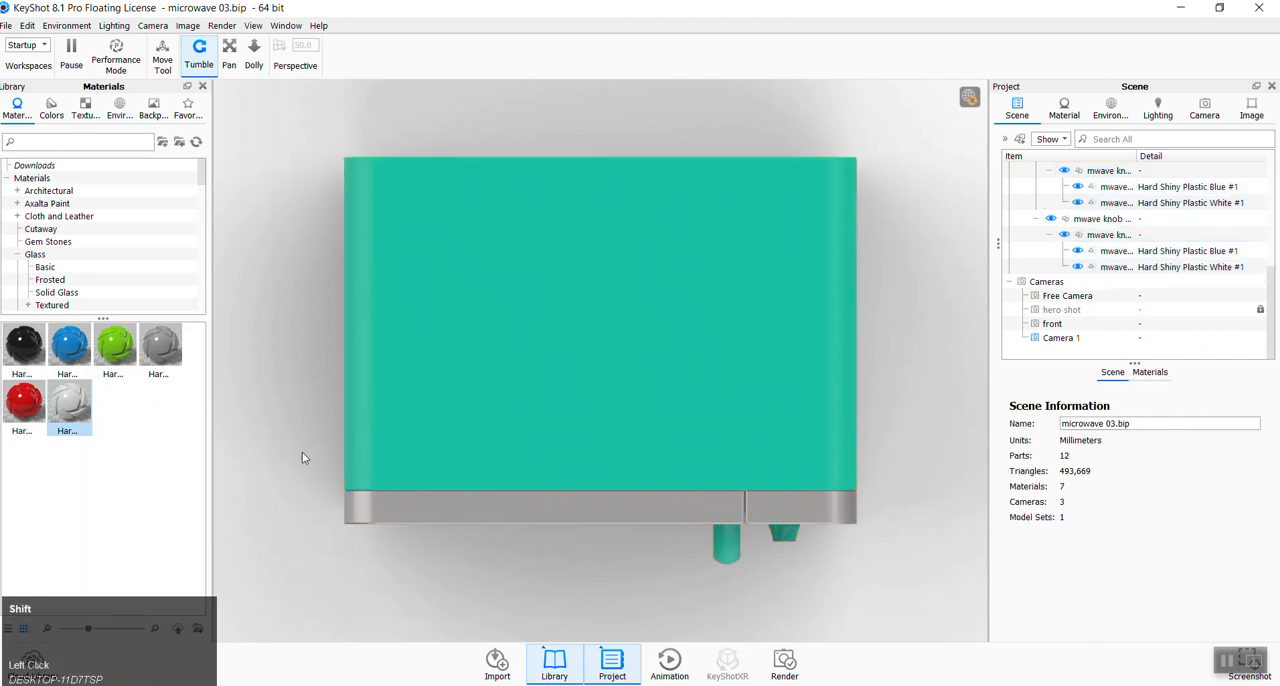
- Try moving only the front door frame with Move Part after window-selecting the front parts, and cancel the move
{"action": "left_click_drag", "start_coordinate": [280, 446], "coordinate": [924, 610], "text": "shift"}
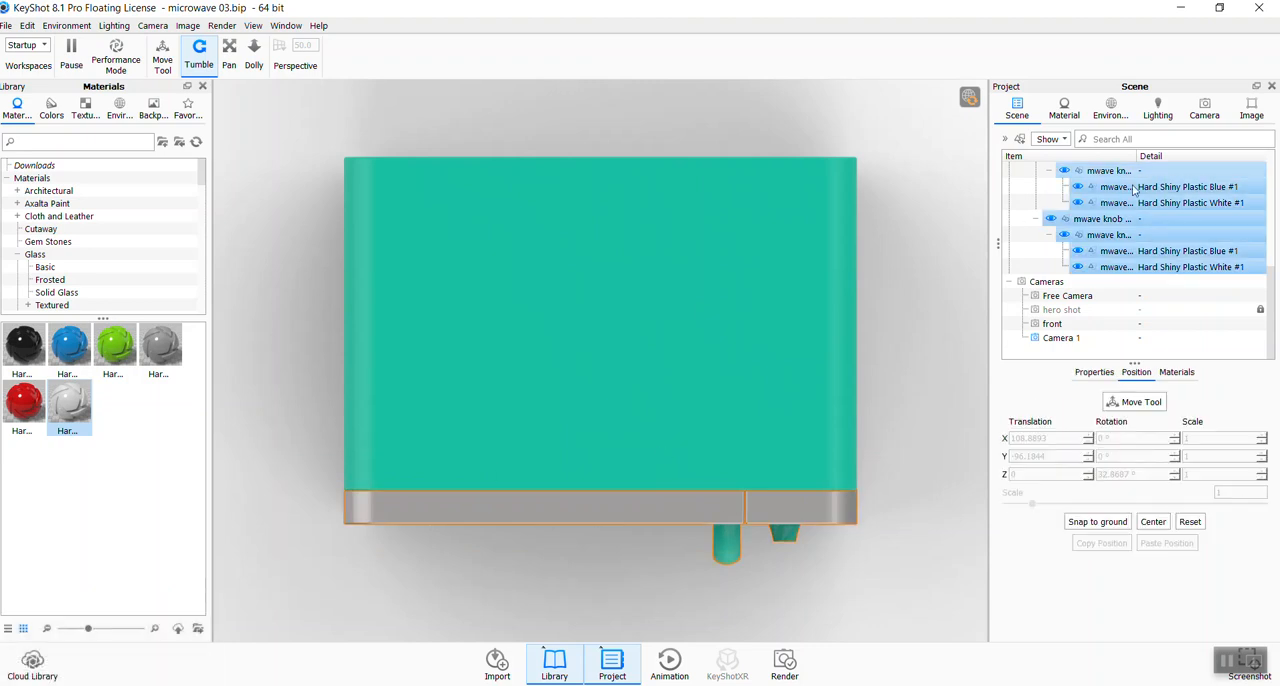
{"action": "scroll", "coordinate": [1088, 210], "scroll_direction": "up", "scroll_amount": 8}
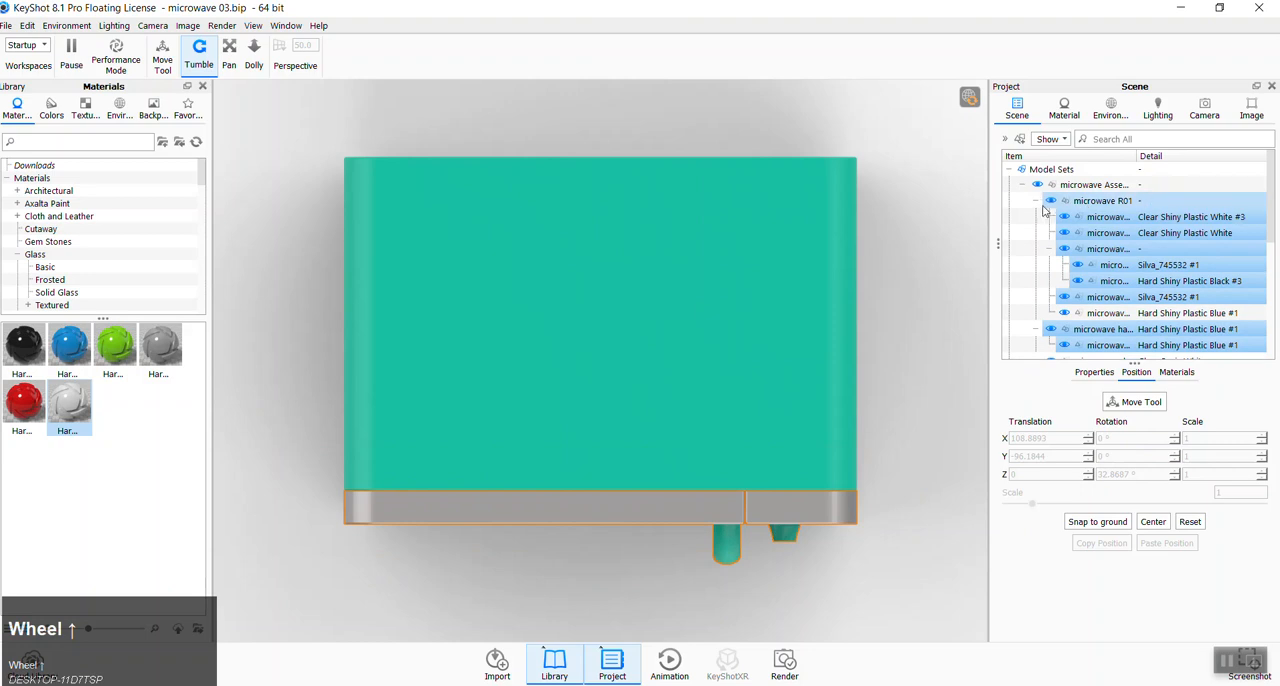
{"action": "right_click", "coordinate": [645, 509]}
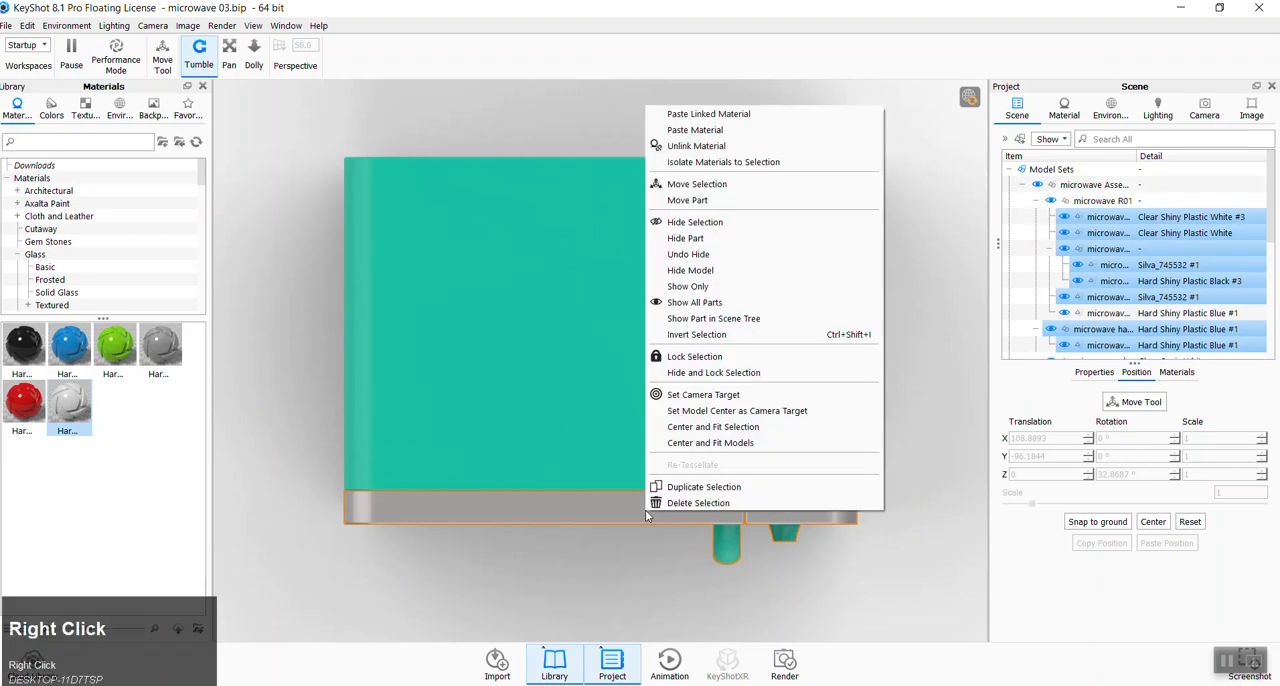
{"action": "left_click", "coordinate": [687, 204]}
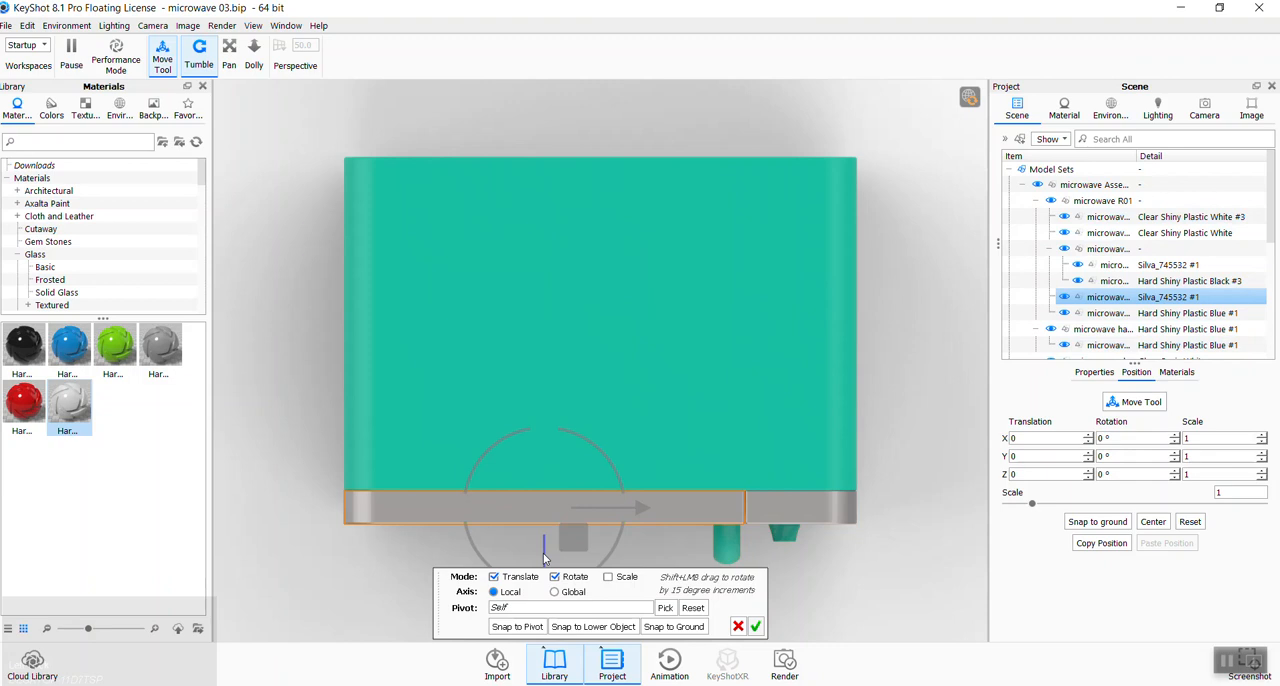
{"action": "mouse_move", "coordinate": [544, 552]}
{"action": "left_mouse_down"}
{"action": "mouse_move", "coordinate": [544, 595]}
{"action": "mouse_move", "coordinate": [544, 530]}
{"action": "left_mouse_up"}
{"action": "left_click", "coordinate": [738, 626]}
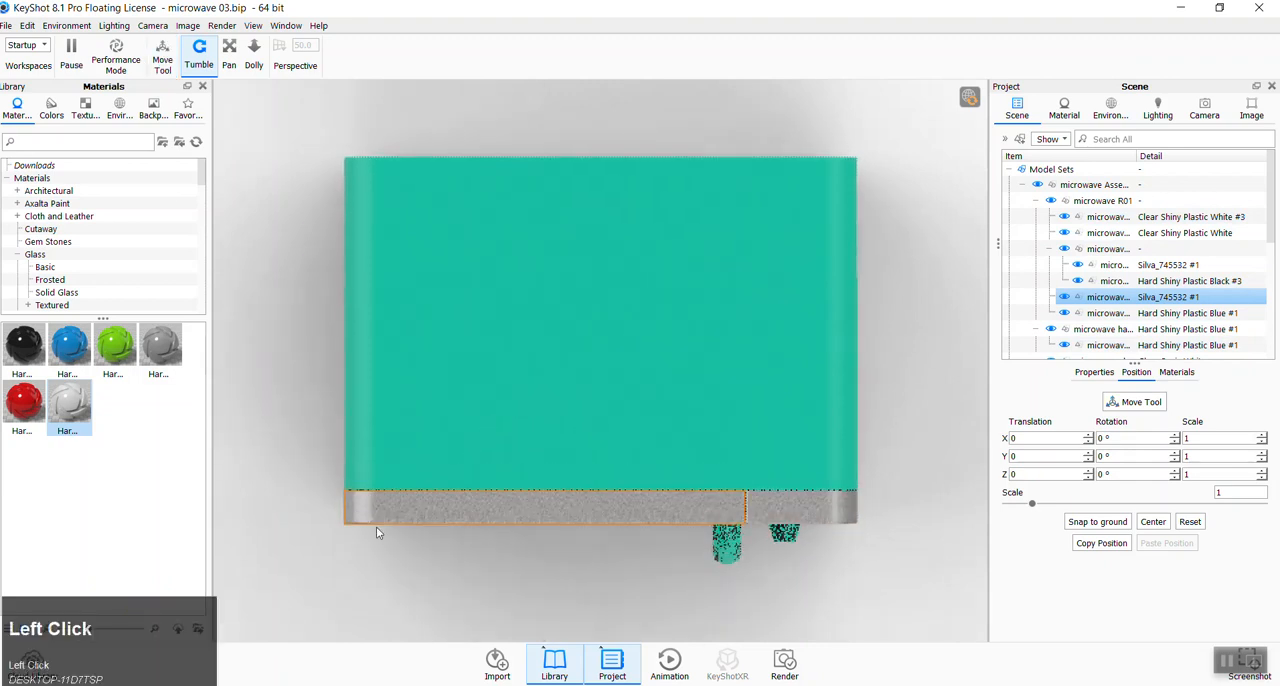
- Try moving the window-selected front frame, handle and knobs away from the body with Move Selection, and cancel the move
{"action": "left_click", "coordinate": [312, 455]}
{"action": "left_click_drag", "start_coordinate": [281, 435], "coordinate": [893, 627], "text": "shift"}
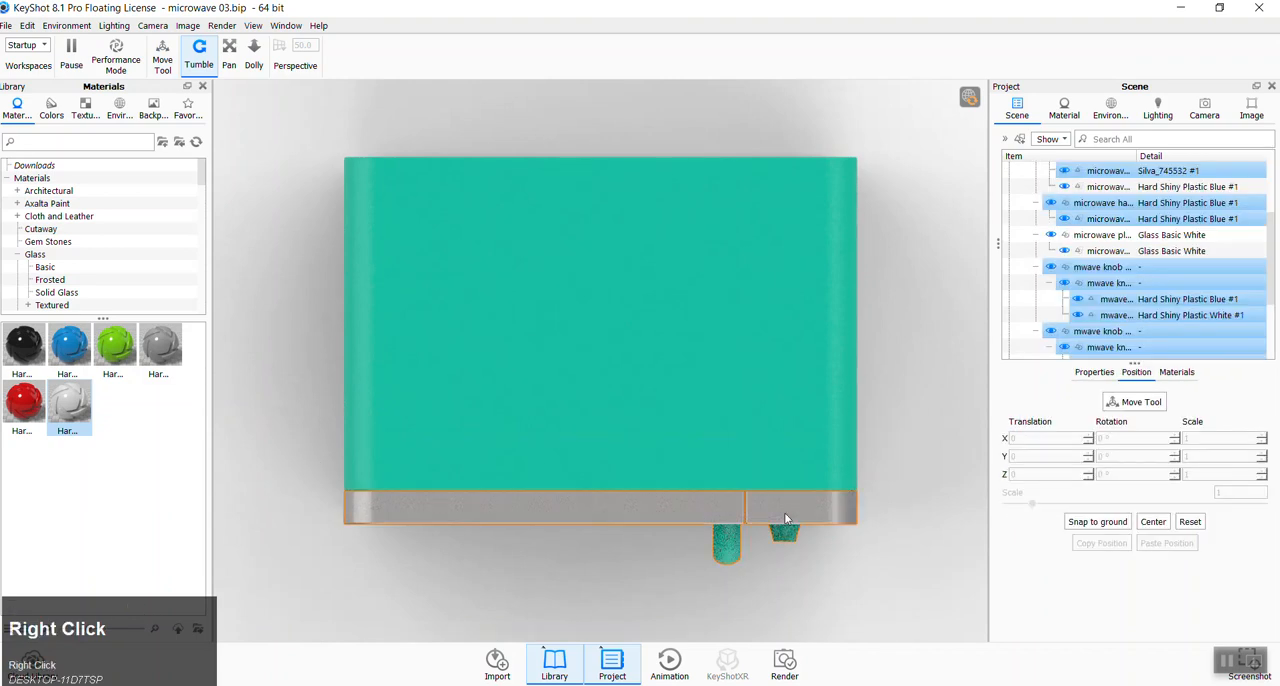
{"action": "right_click", "coordinate": [784, 512]}
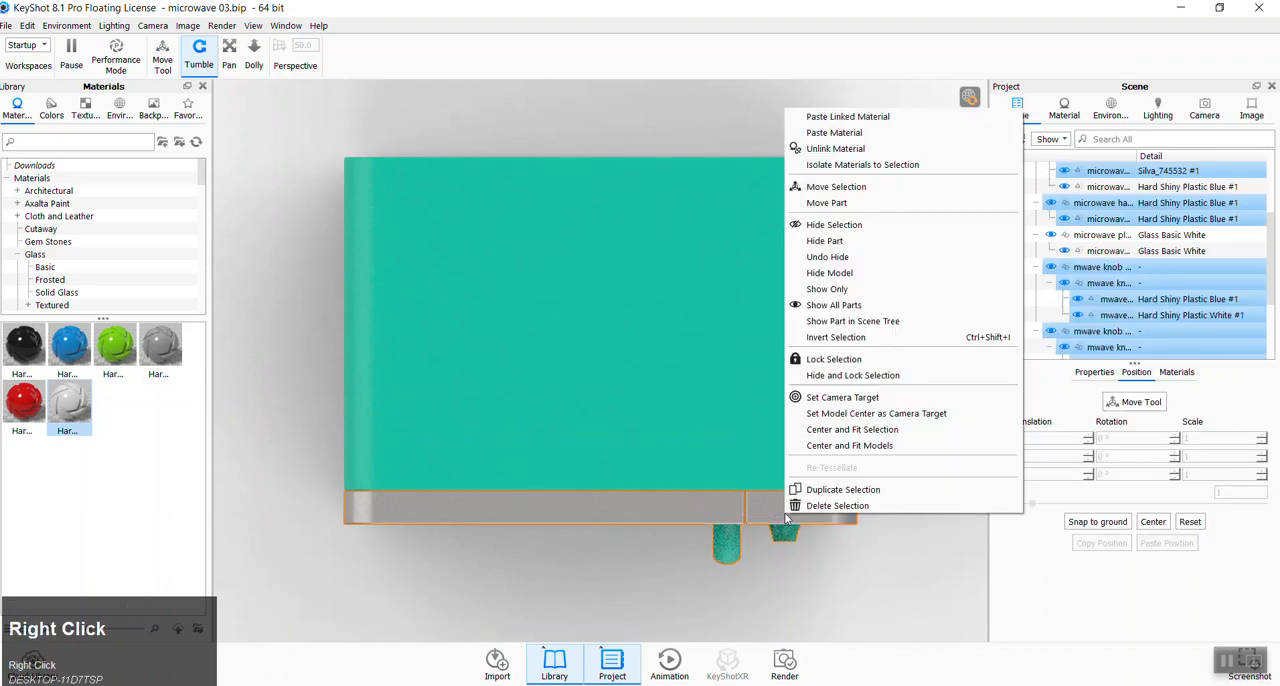
{"action": "left_click", "coordinate": [838, 188]}
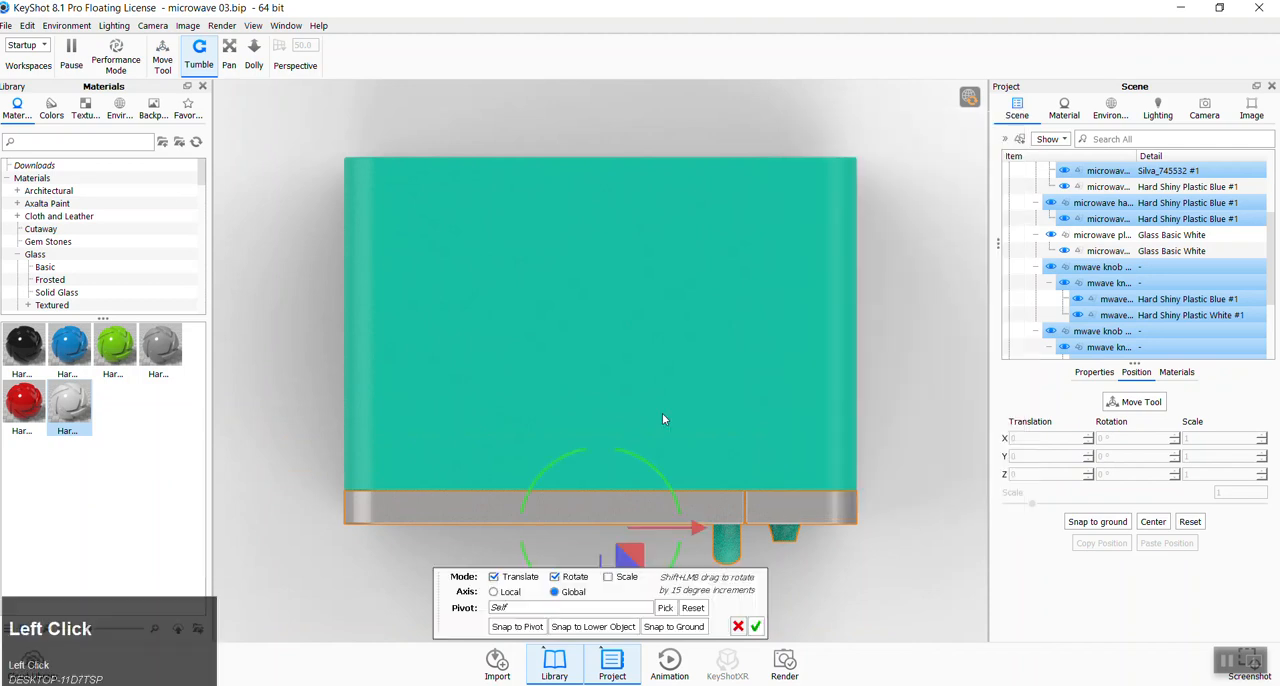
{"action": "mouse_move", "coordinate": [603, 562]}
{"action": "left_mouse_down"}
{"action": "mouse_move", "coordinate": [616, 450]}
{"action": "mouse_move", "coordinate": [604, 571]}
{"action": "left_mouse_up"}
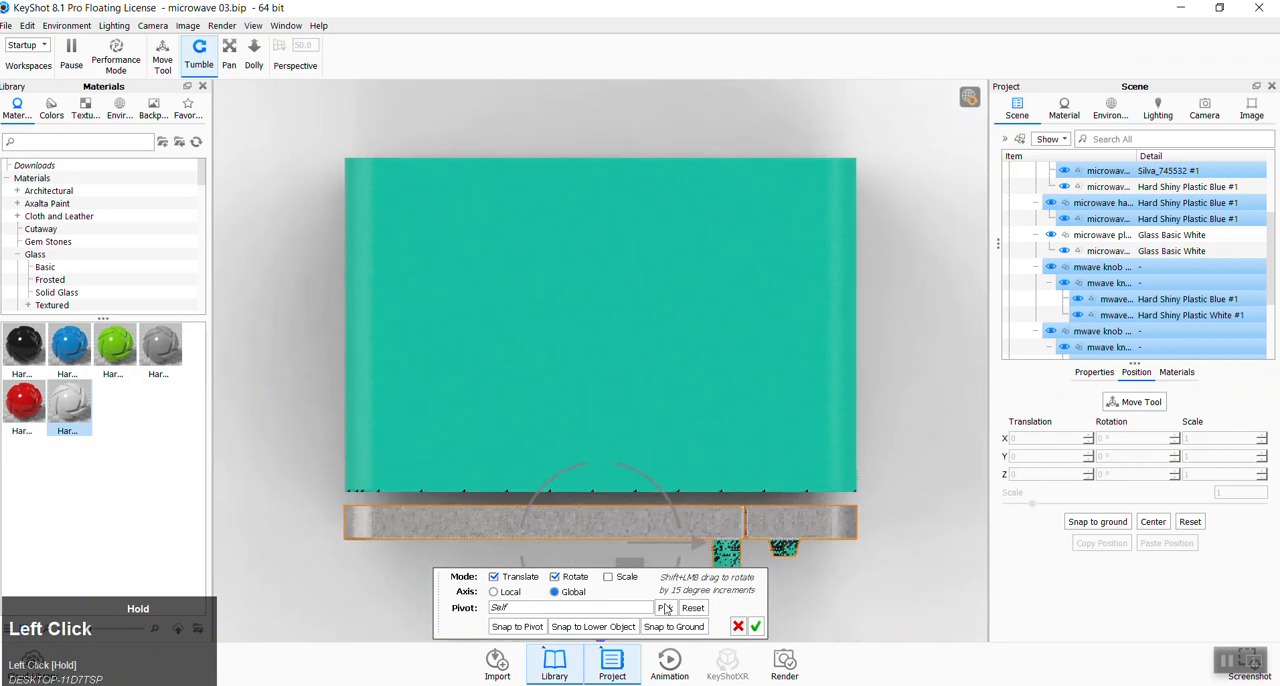
{"action": "left_click", "coordinate": [737, 627]}
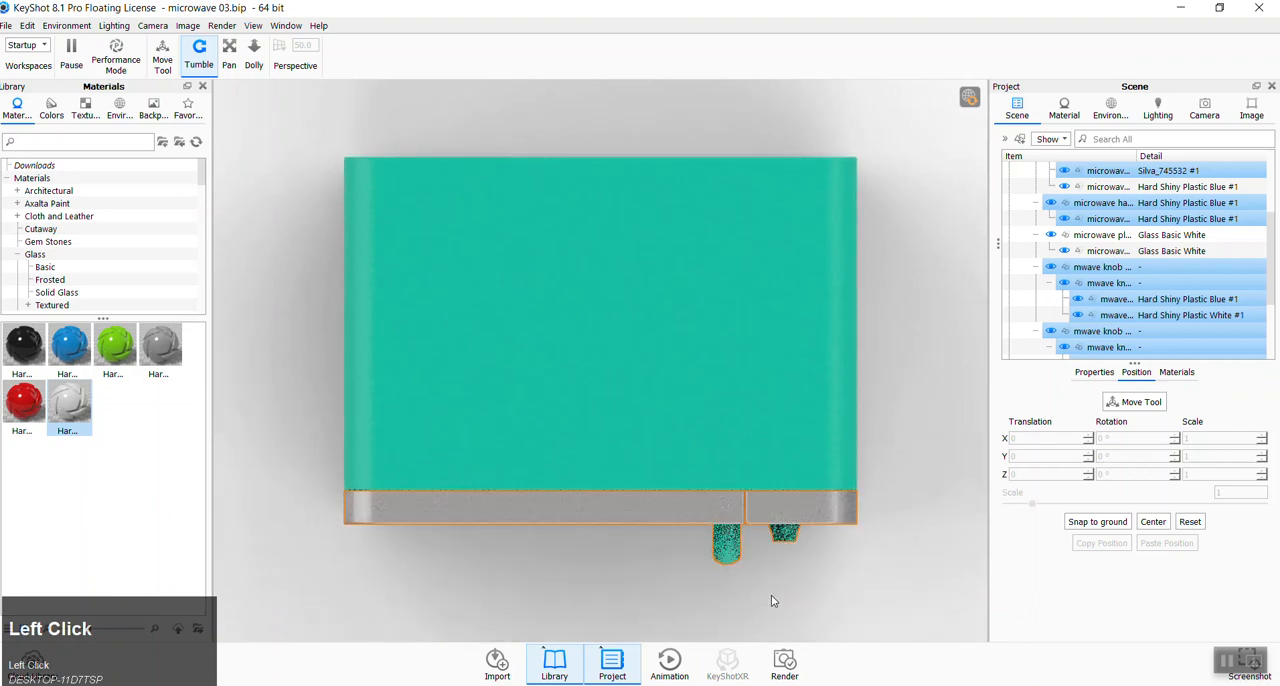
- Clear the selection and restore Camera 1 to its saved three-quarter perspective view, discarding the unsaved top view
{"action": "left_click", "coordinate": [771, 601]}
{"action": "middle_click_drag", "start_coordinate": [771, 601], "coordinate": [750, 420]}
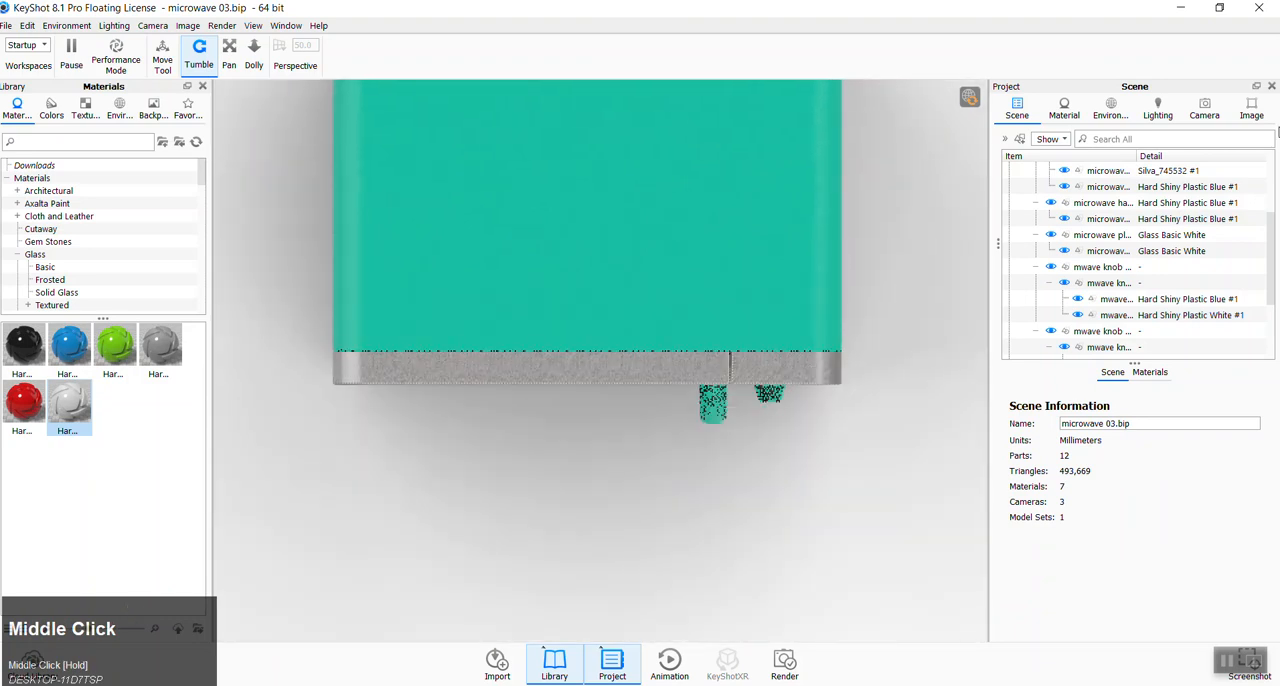
{"action": "left_click", "coordinate": [1204, 108]}
{"action": "left_click", "coordinate": [1065, 180]}
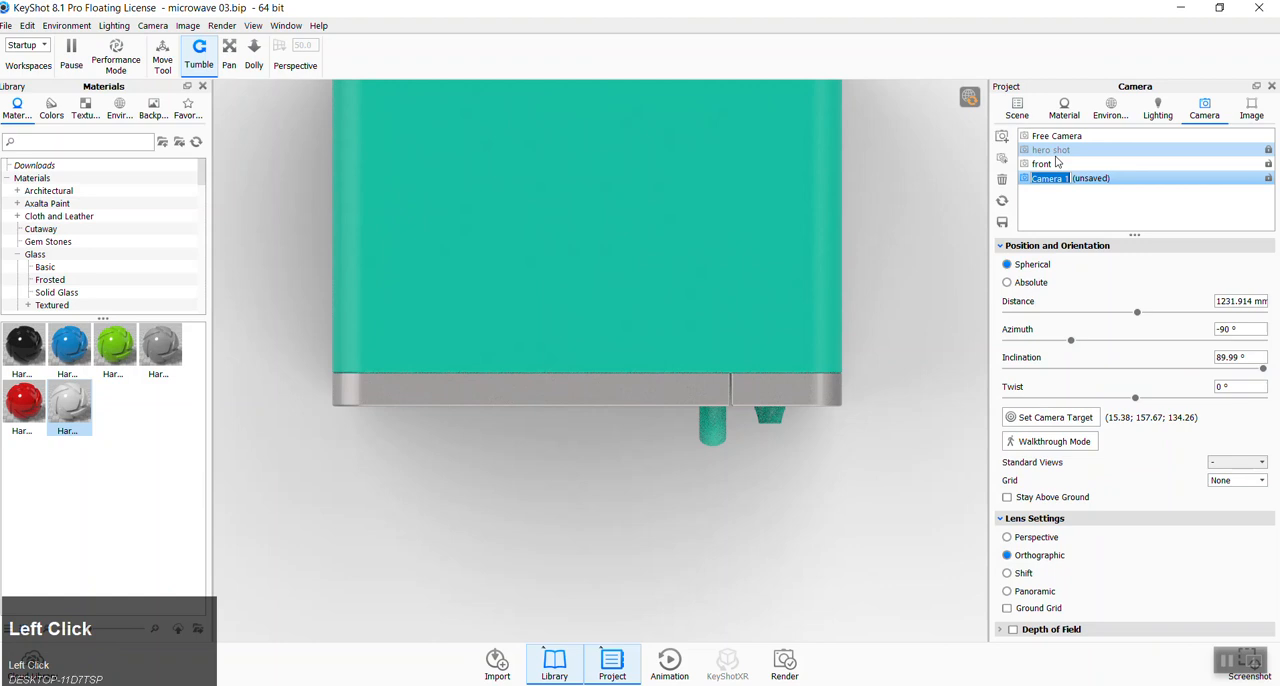
{"action": "left_click", "coordinate": [1060, 165]}
{"action": "left_click", "coordinate": [1060, 179]}
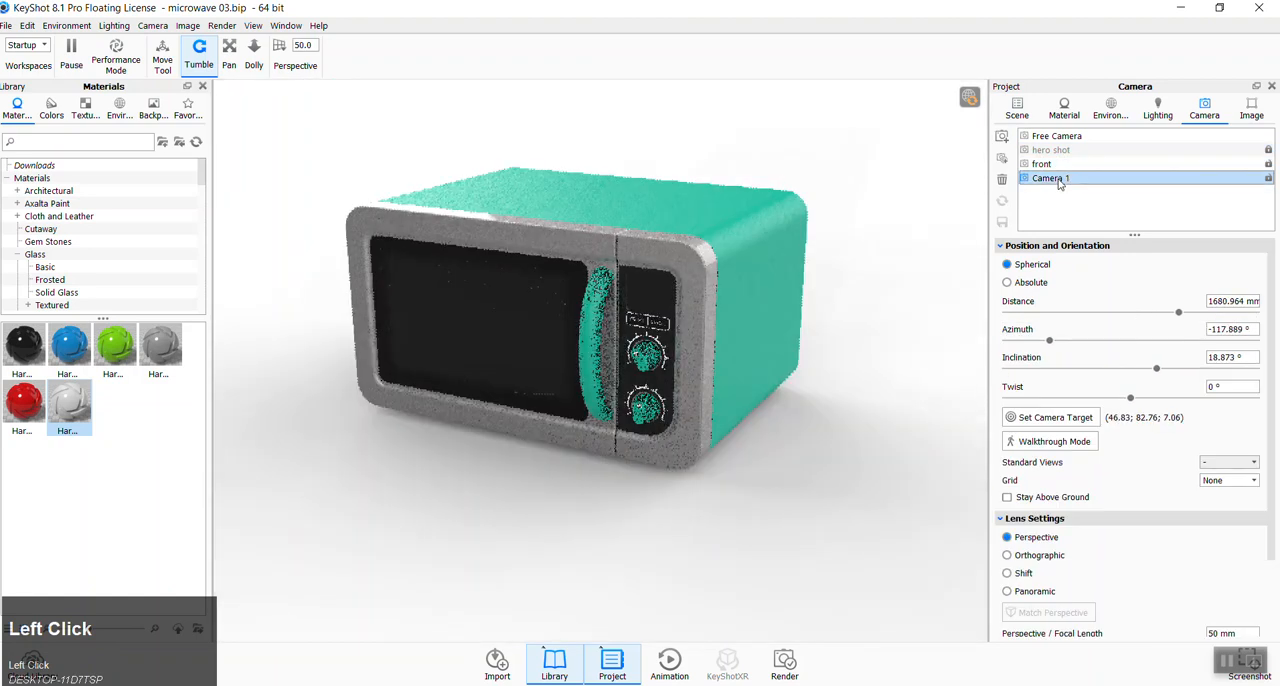
- Rotate the lighting environment around the microwave to adjust its highlights and shadows
{"action": "mouse_move", "coordinate": [794, 565]}
{"action": "left_mouse_down", "text": "ctrl"}
{"action": "mouse_move", "coordinate": [569, 525]}
{"action": "mouse_move", "coordinate": [618, 521]}
{"action": "mouse_move", "coordinate": [630, 530]}
{"action": "mouse_move", "coordinate": [479, 517]}
{"action": "mouse_move", "coordinate": [523, 519]}
{"action": "left_mouse_up", "text": "ctrl"}
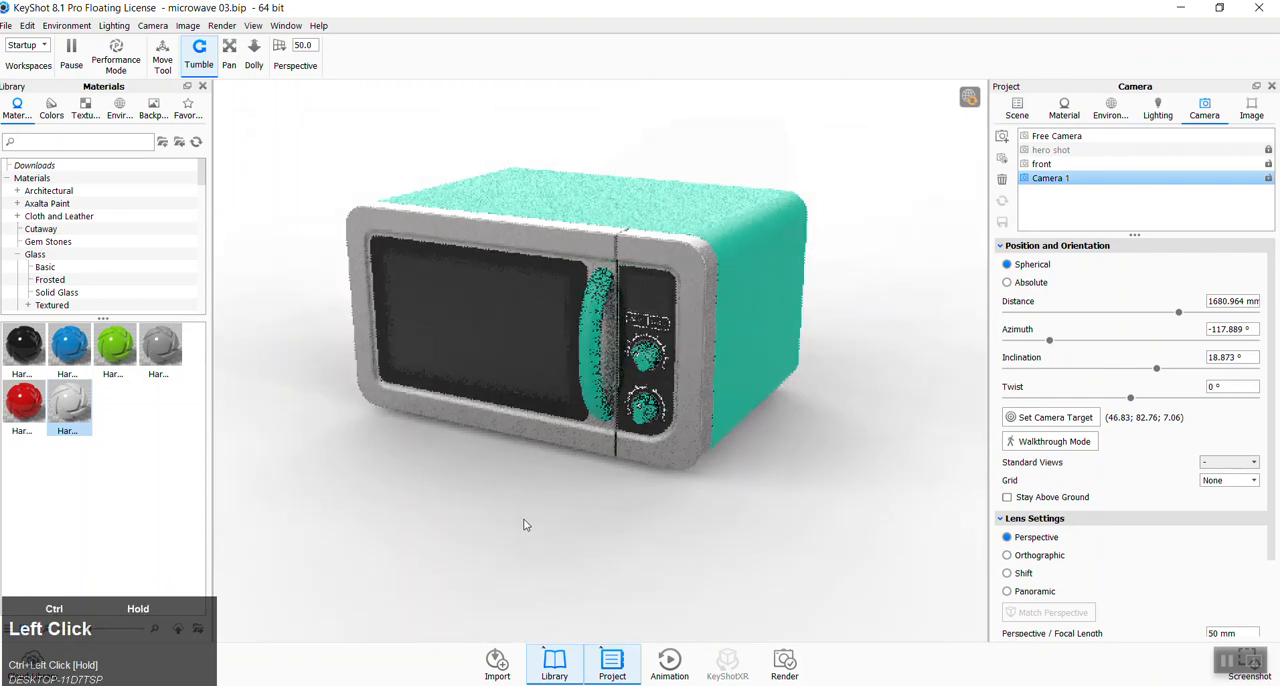
{"action": "left_click_drag", "start_coordinate": [783, 597], "coordinate": [752, 575], "text": "ctrl"}
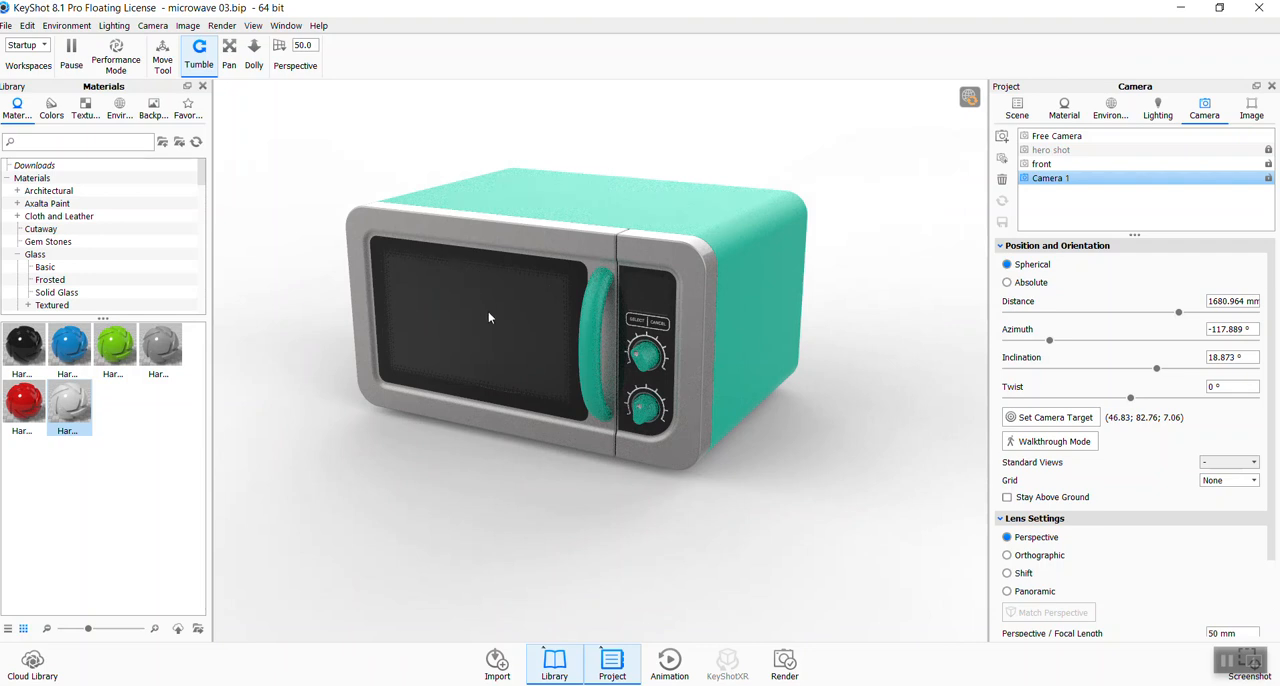
- Try a higher roughness on the door window's Clear Shiny Plastic White material and return it to 0
{"action": "left_click", "coordinate": [488, 317]}
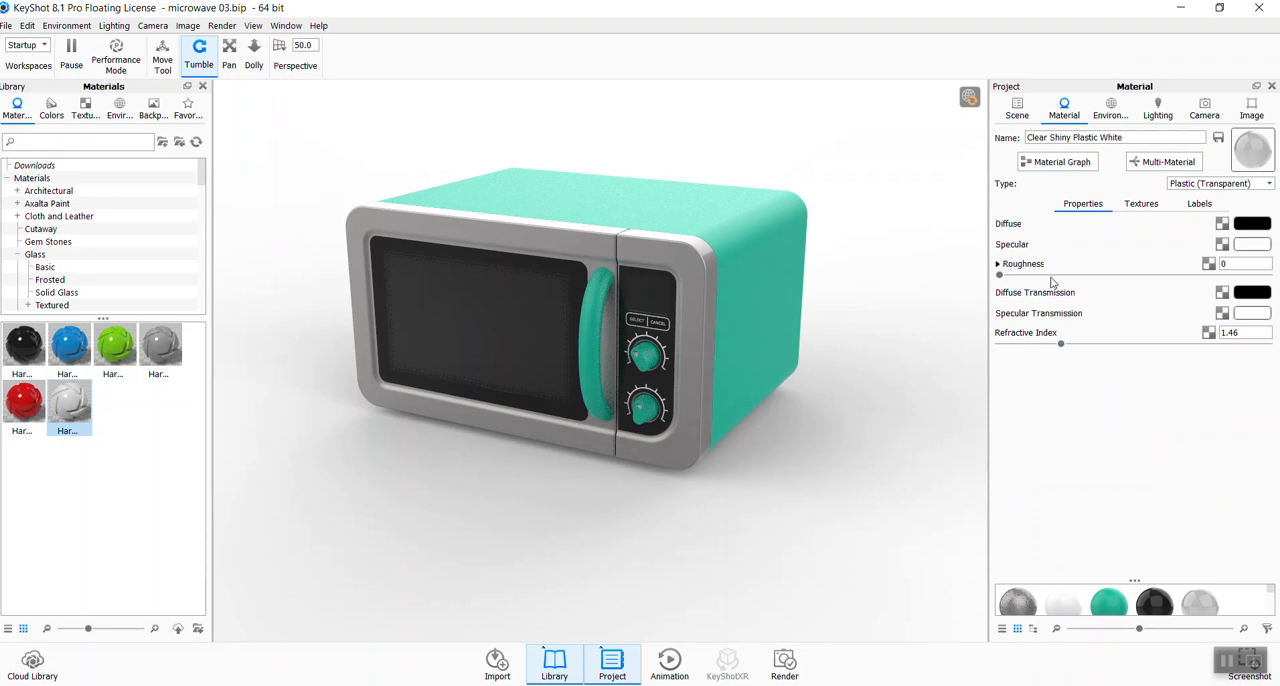
{"action": "left_click", "coordinate": [1256, 224]}
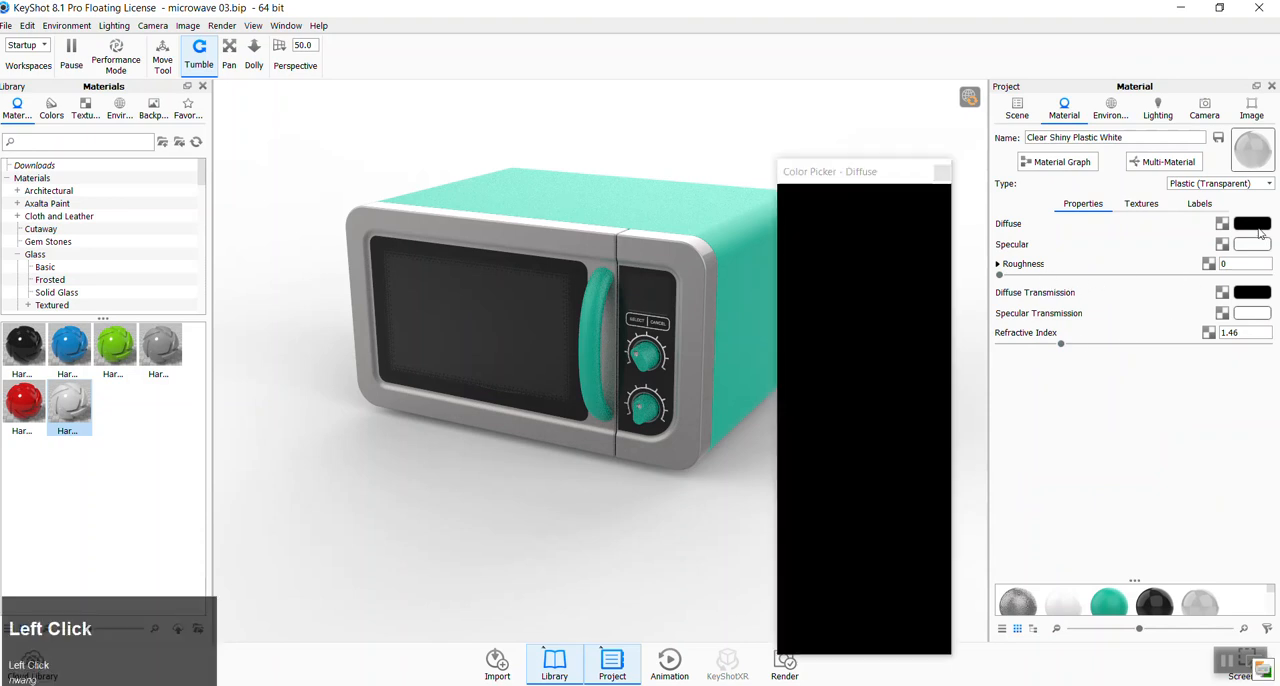
{"action": "left_click", "coordinate": [941, 172]}
{"action": "left_click_drag", "start_coordinate": [1005, 278], "coordinate": [1086, 280]}
{"action": "mouse_move", "coordinate": [1002, 278]}
{"action": "left_mouse_down"}
{"action": "mouse_move", "coordinate": [1148, 280]}
{"action": "mouse_move", "coordinate": [985, 274]}
{"action": "left_mouse_up"}
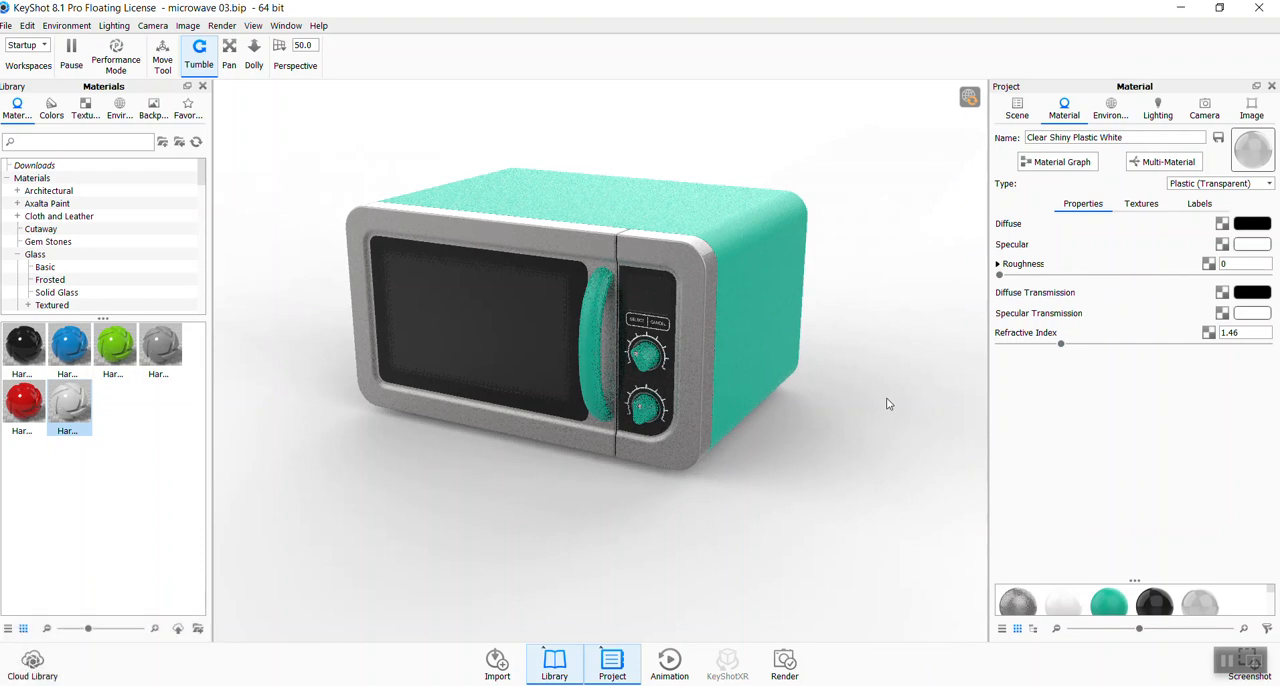
- Set the still-image render's output folder to the keyshot folder inside P2
{"action": "left_click", "coordinate": [785, 664]}
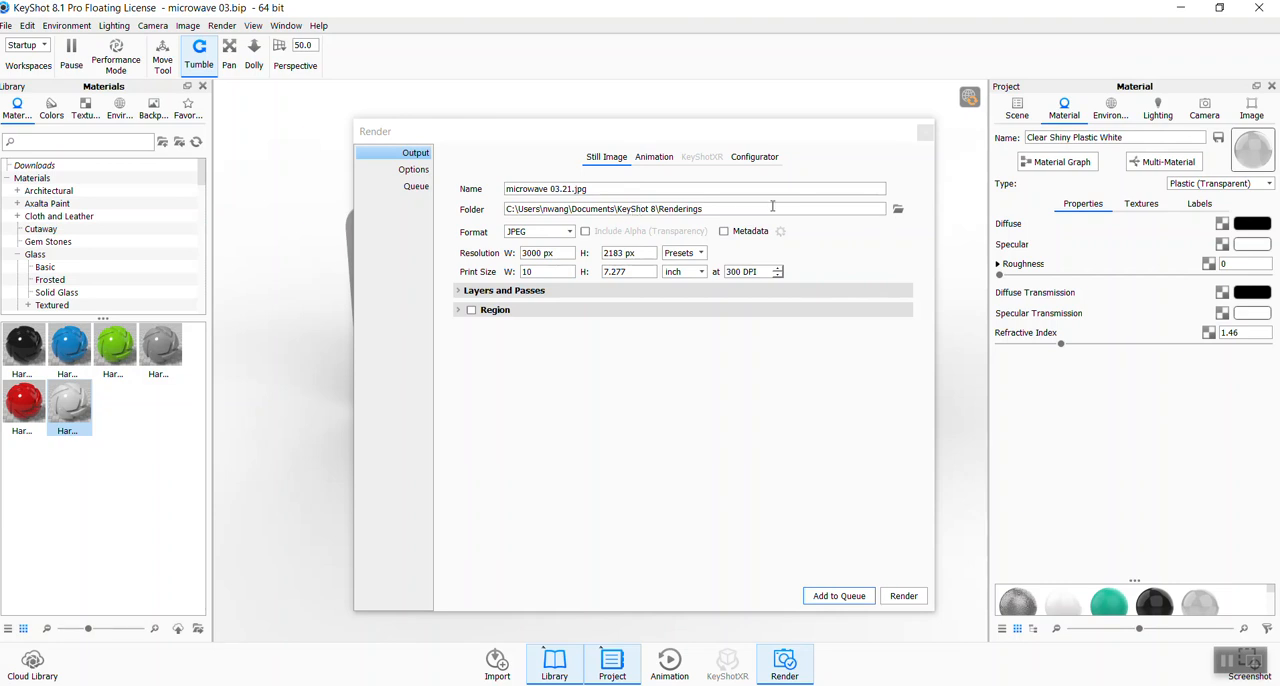
{"action": "left_click", "coordinate": [897, 211]}
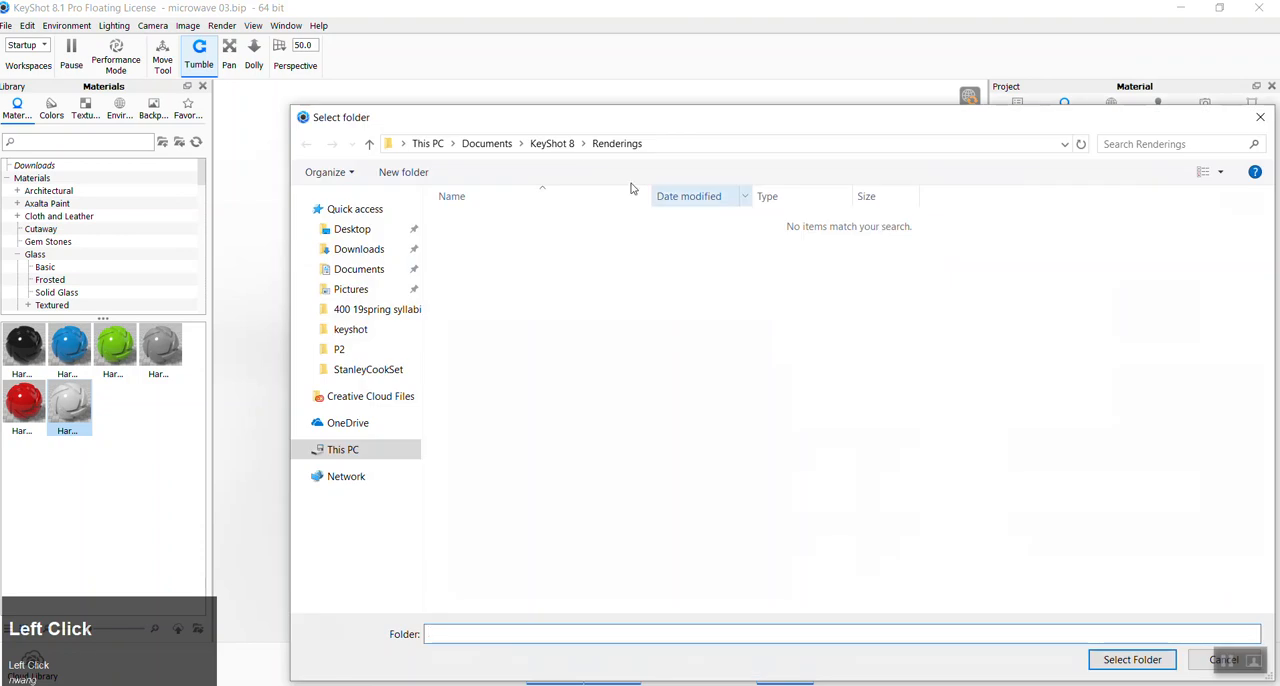
{"action": "left_click", "coordinate": [358, 229]}
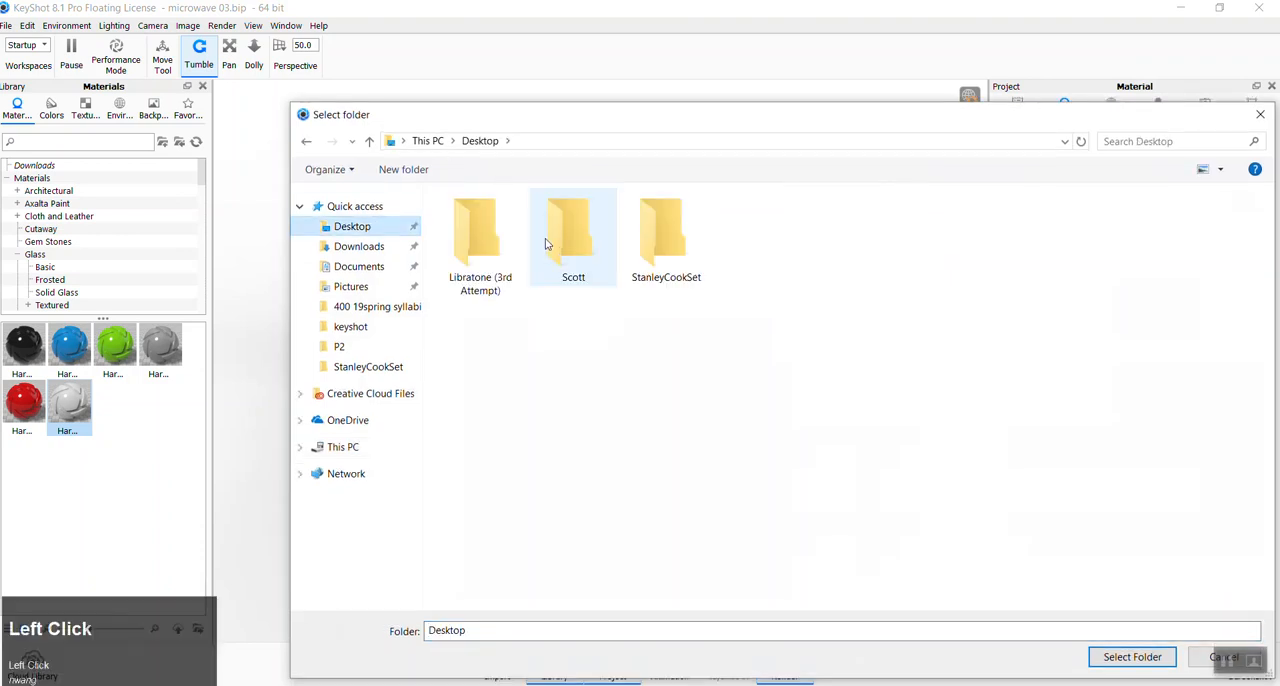
{"action": "left_click", "coordinate": [340, 346]}
{"action": "left_click", "coordinate": [483, 254]}
{"action": "double_click", "coordinate": [481, 252]}
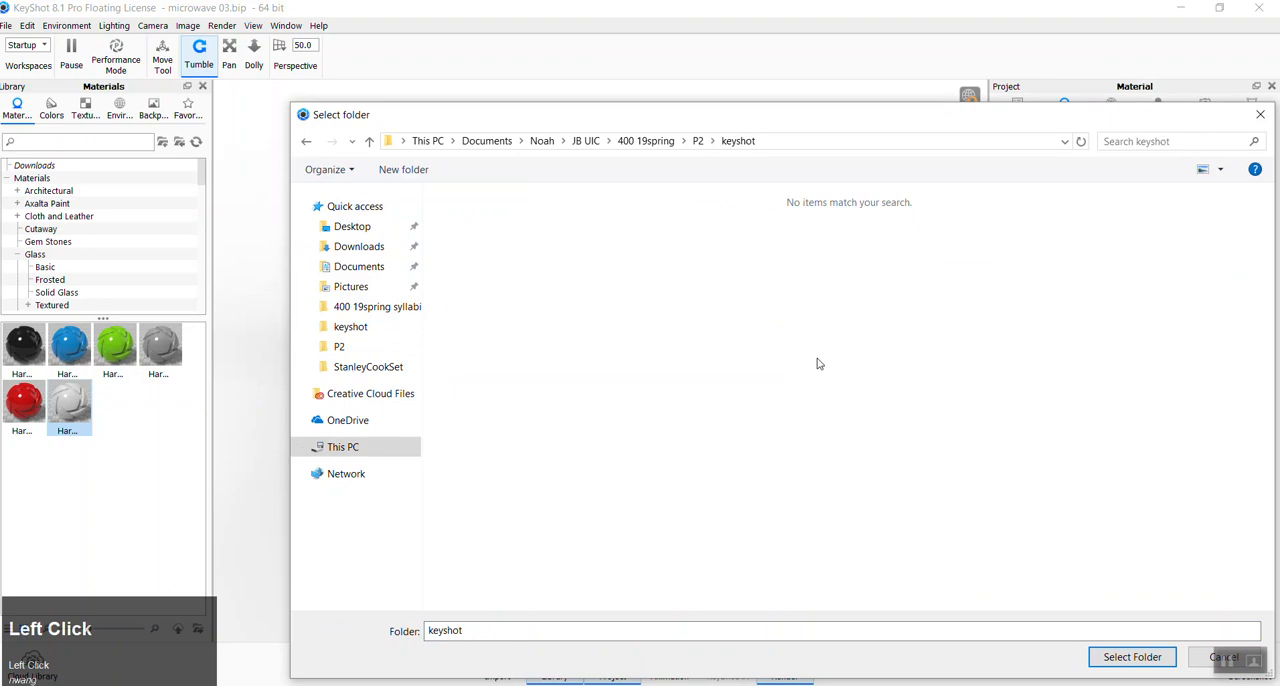
{"action": "left_click", "coordinate": [1141, 658]}
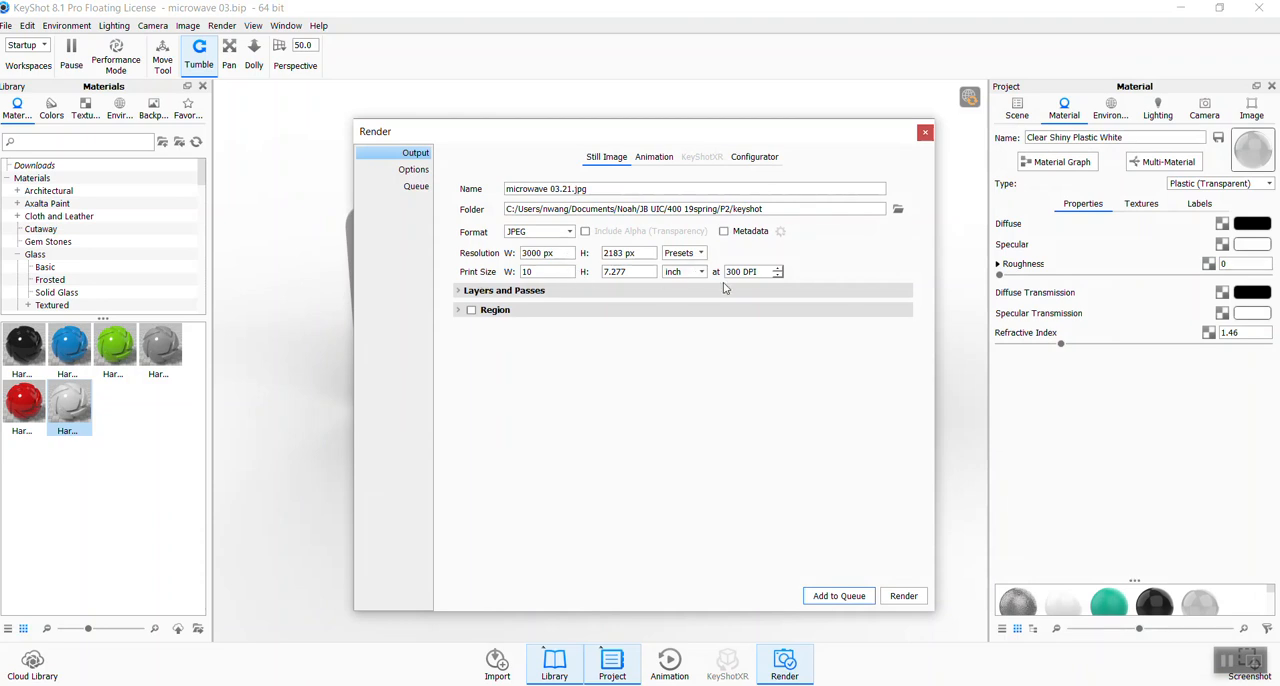
- Set the render's print width to 11 inches and its format to PNG with Include Alpha (Transparency) enabled
{"action": "left_click", "coordinate": [558, 270]}
{"action": "type", "text": "11"}
{"action": "key", "text": "Tab"}
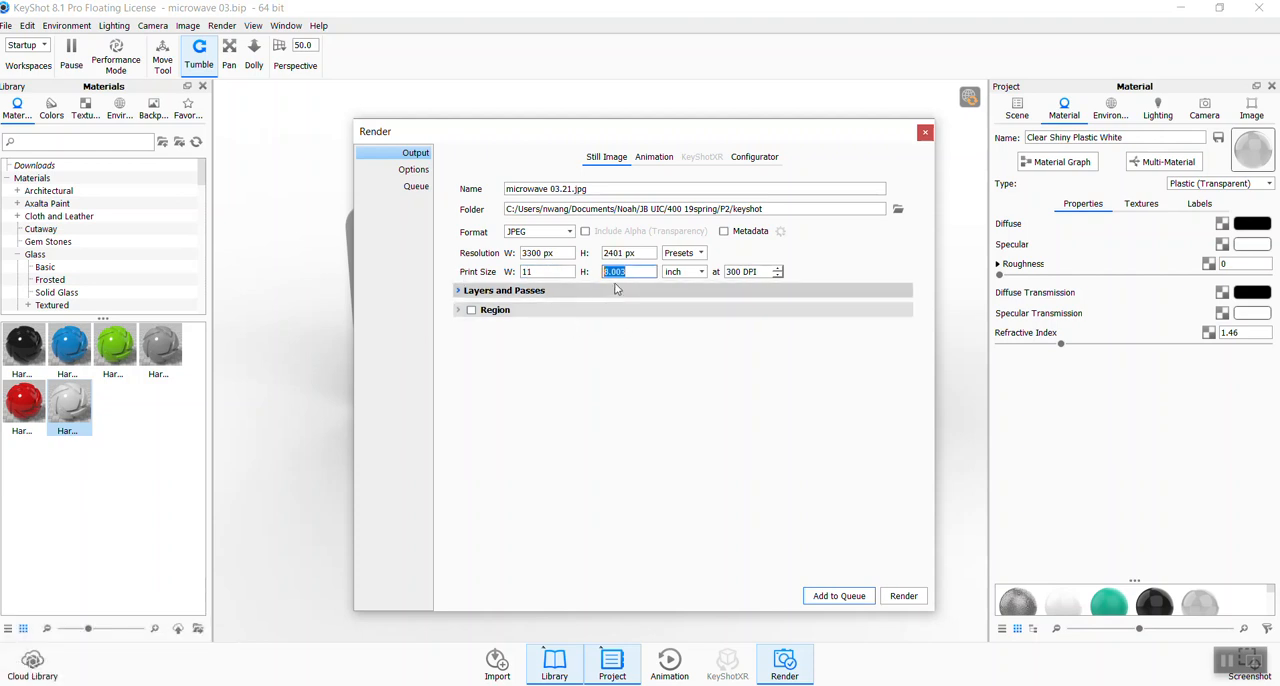
{"action": "left_click", "coordinate": [570, 232]}
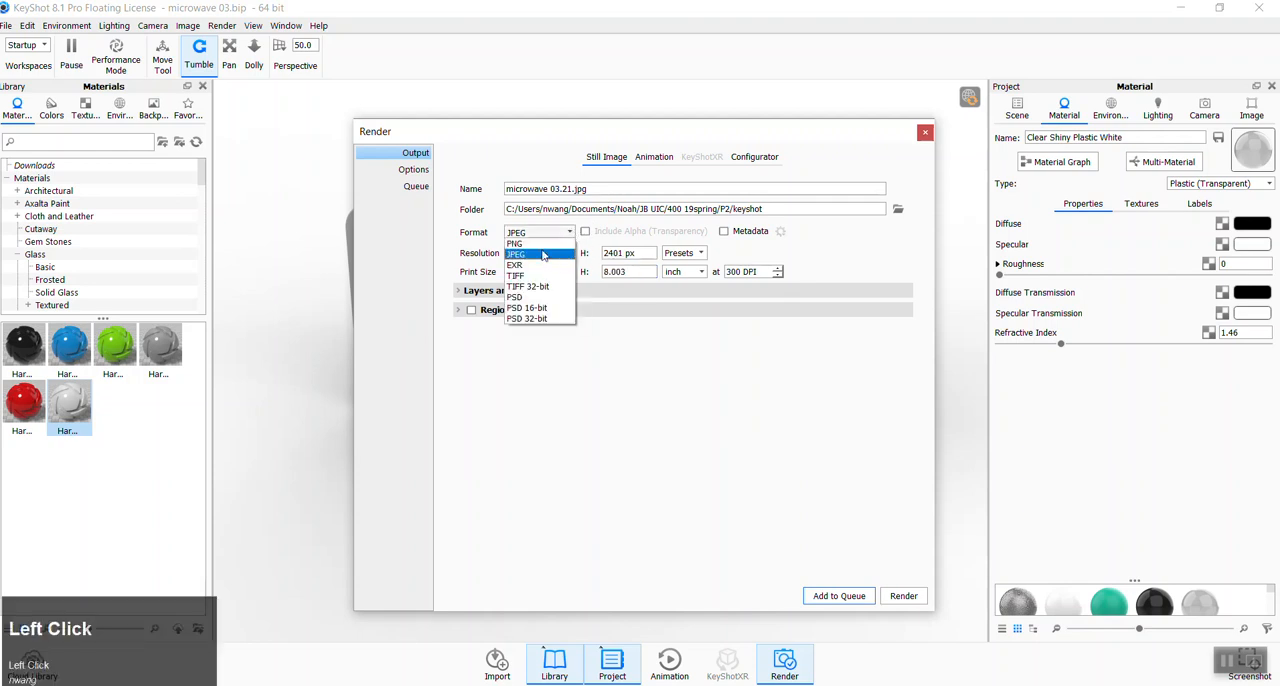
{"action": "left_click", "coordinate": [555, 250]}
{"action": "left_click", "coordinate": [586, 231]}
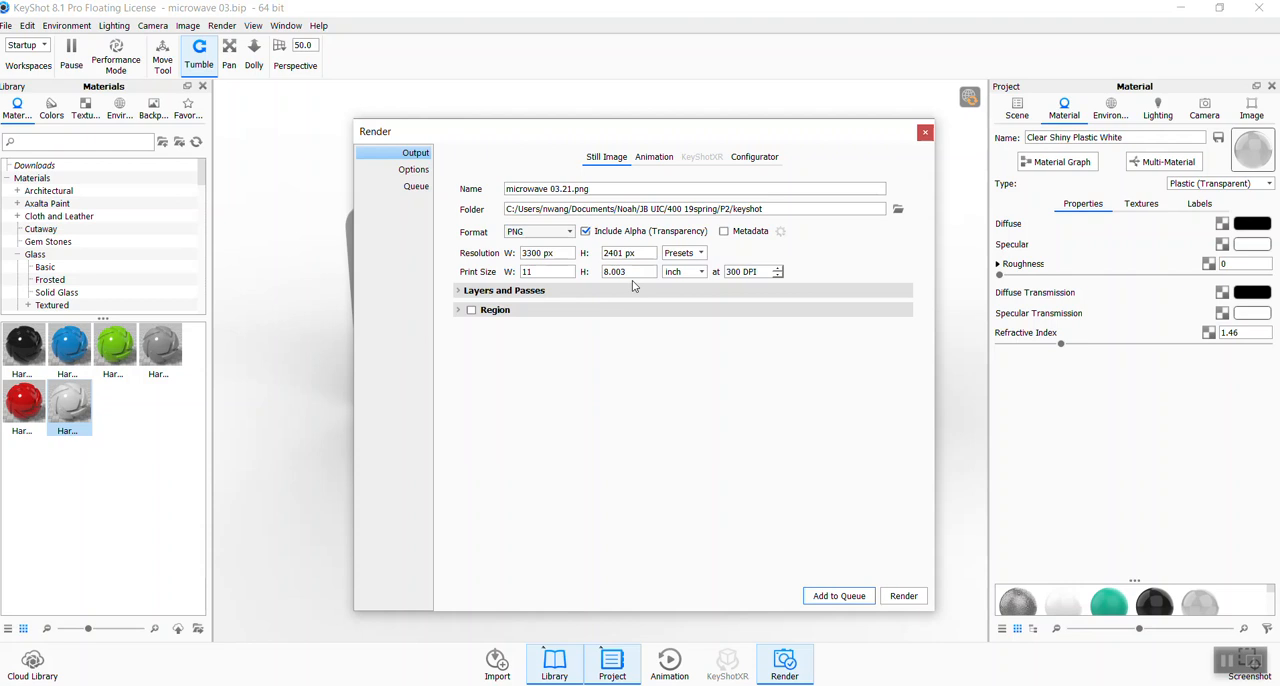
- Set the still-image render's format to JPEG and expand the layers and passes settings
{"action": "left_click", "coordinate": [545, 233]}
{"action": "left_click", "coordinate": [545, 254]}
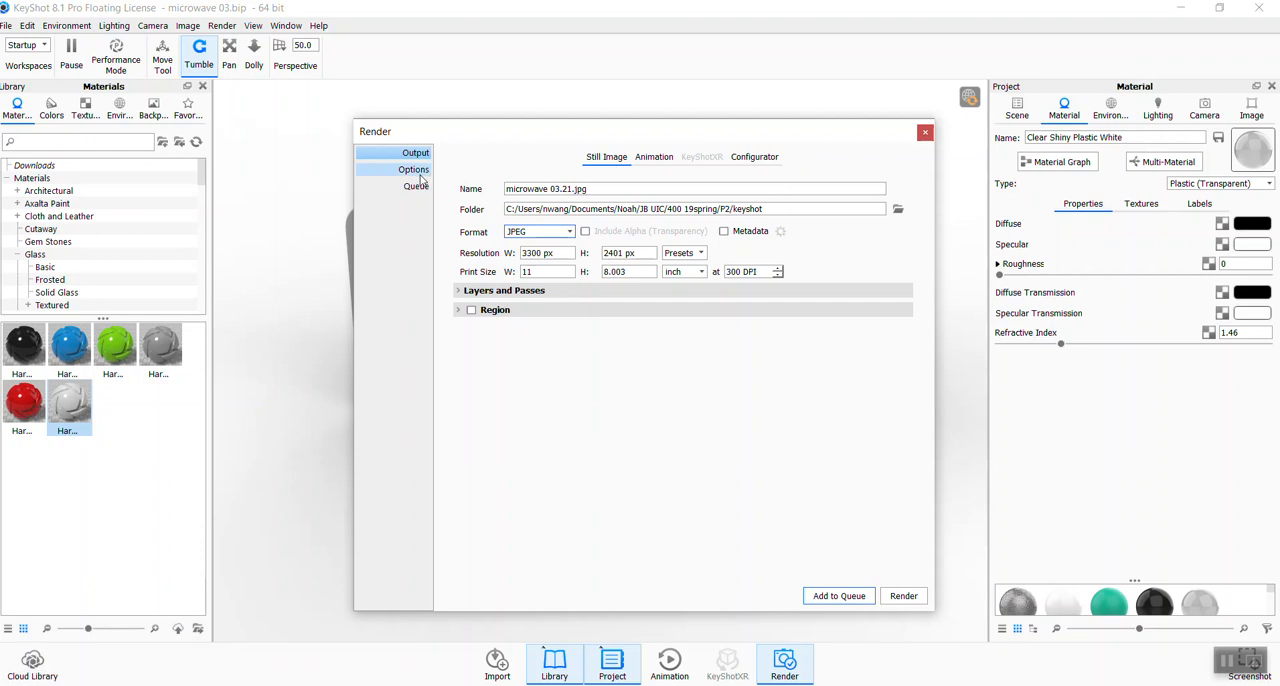
{"action": "left_click", "coordinate": [505, 291]}
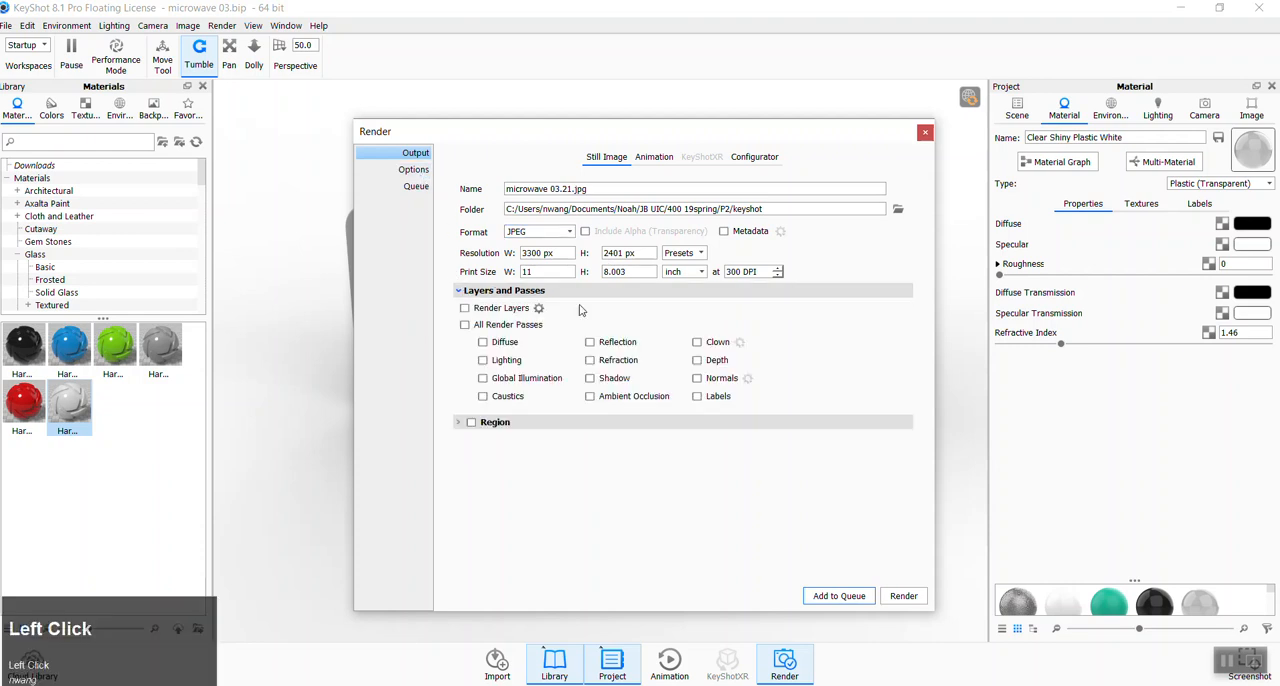
{"action": "left_click", "coordinate": [414, 170]}
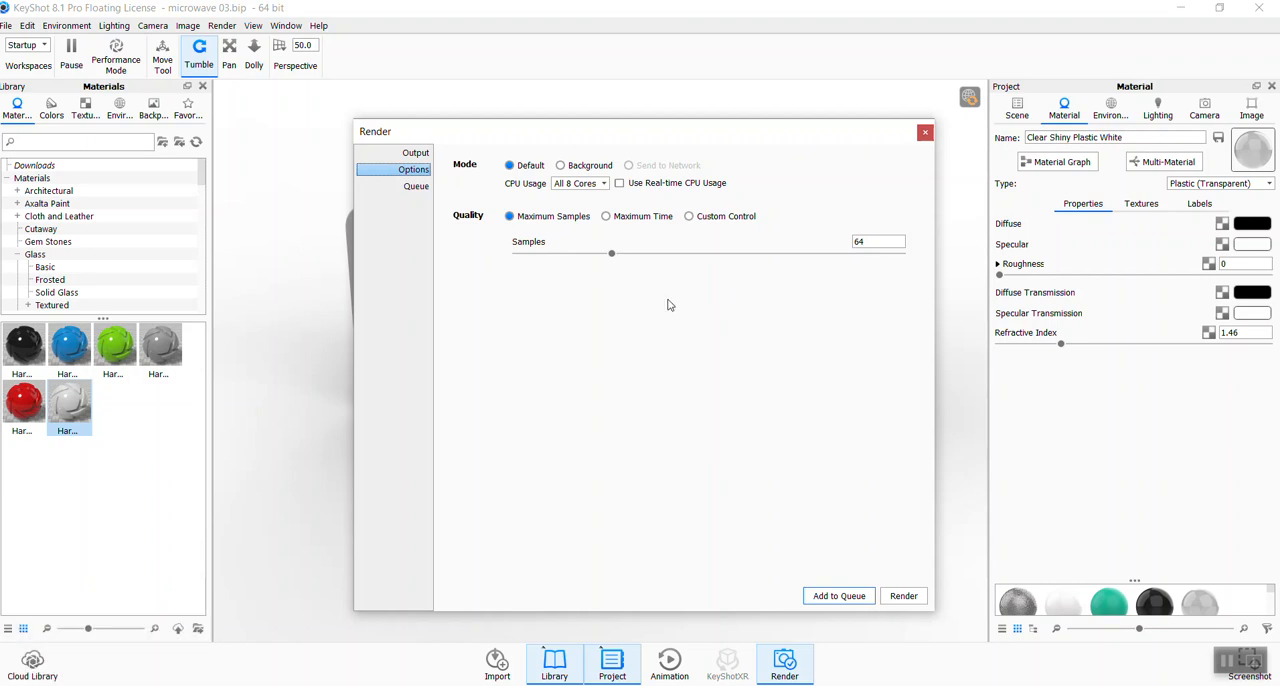
{"action": "left_click", "coordinate": [415, 155]}
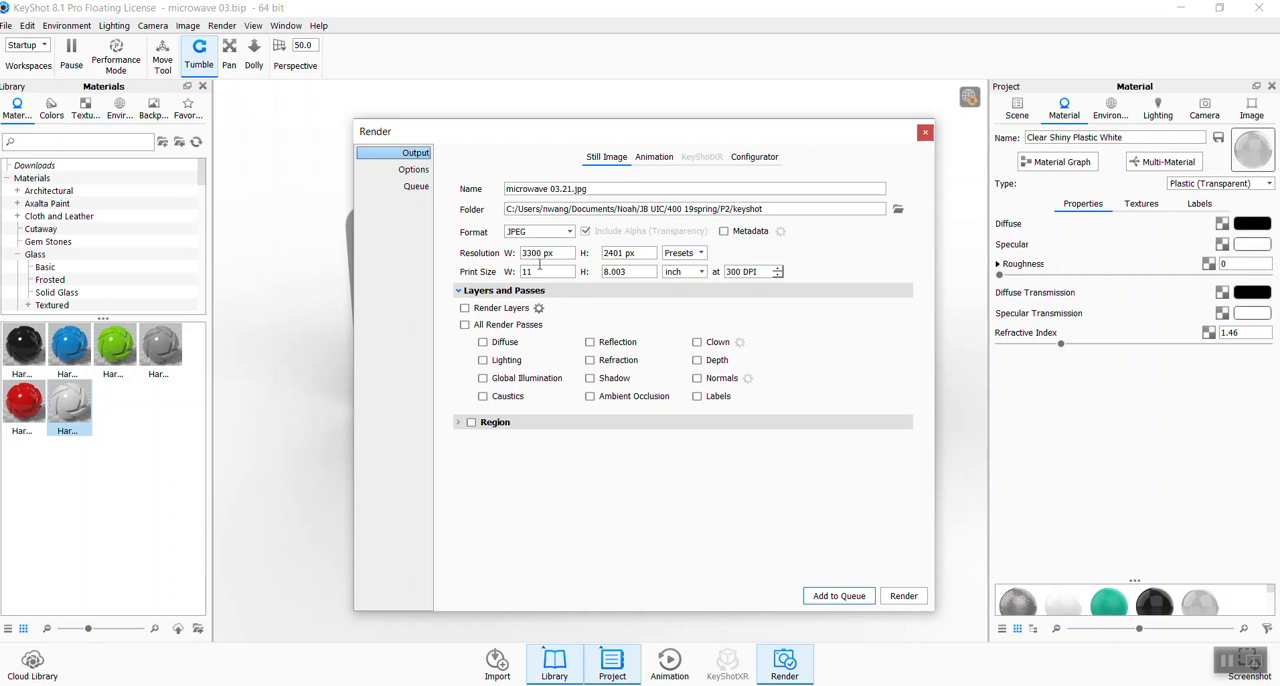
{"action": "left_click", "coordinate": [415, 170]}
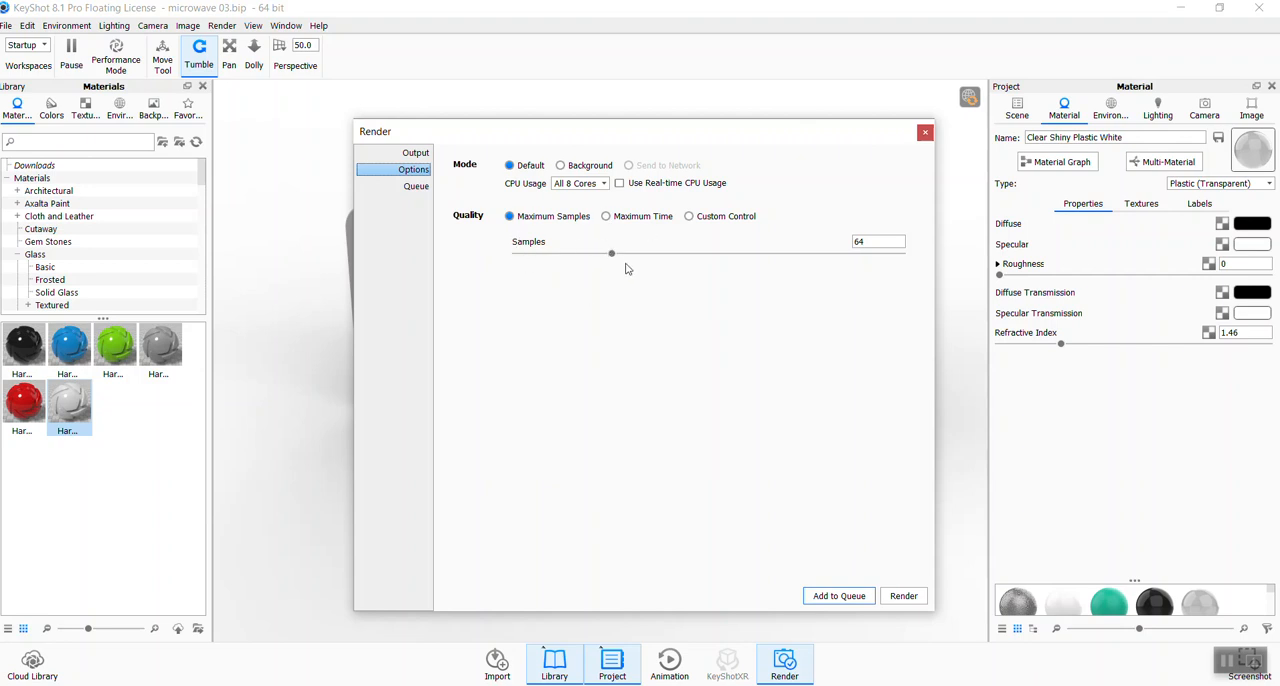
{"action": "left_click", "coordinate": [415, 153]}
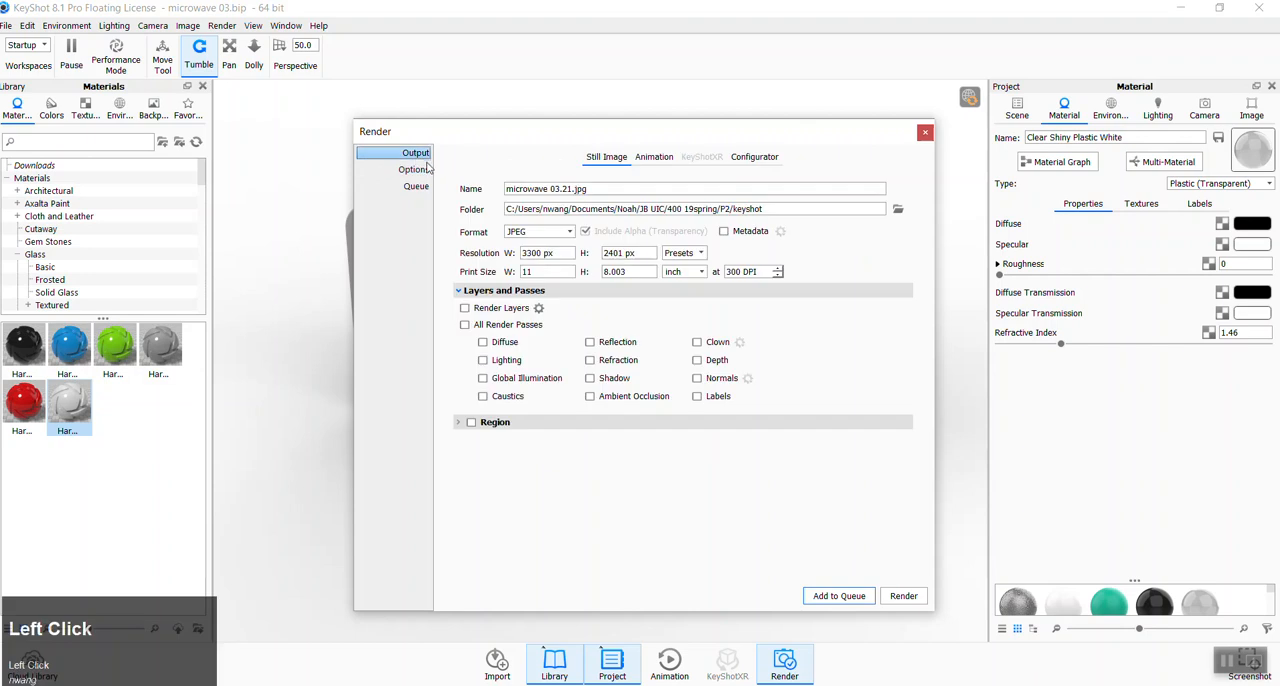
{"action": "left_click", "coordinate": [418, 187]}
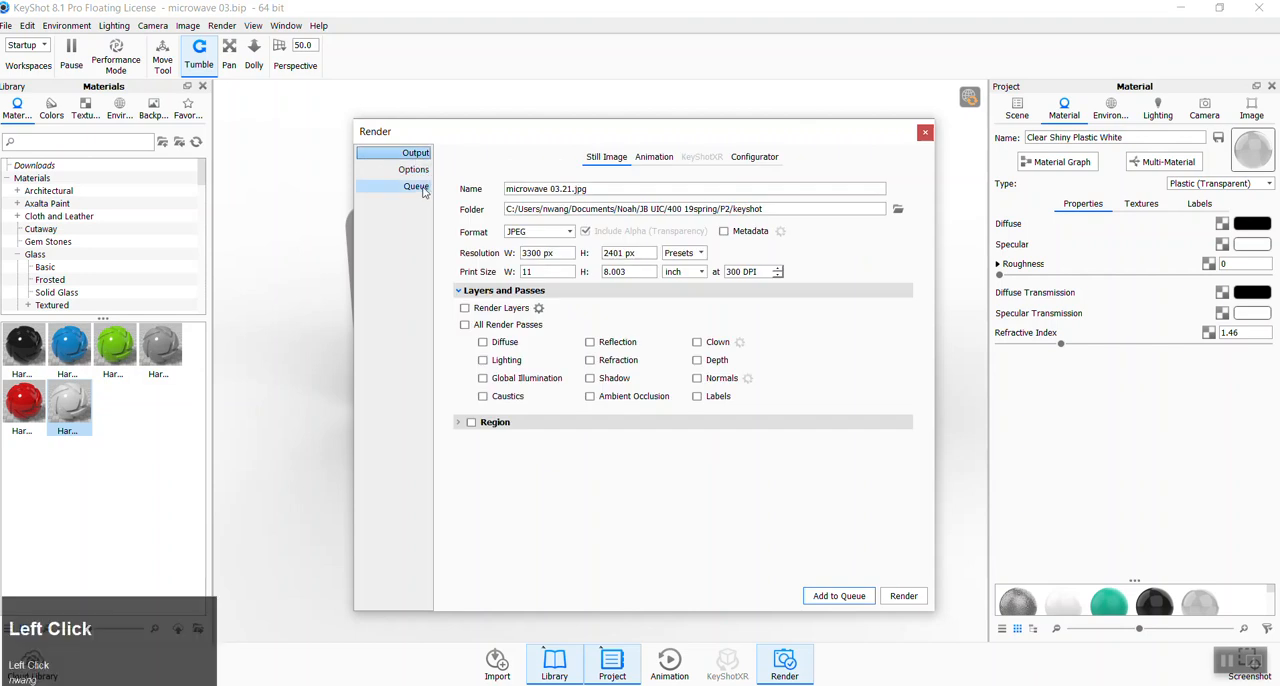
- Try Maximum Time as the render's quality mode and return to Maximum Samples
{"action": "left_click", "coordinate": [413, 170]}
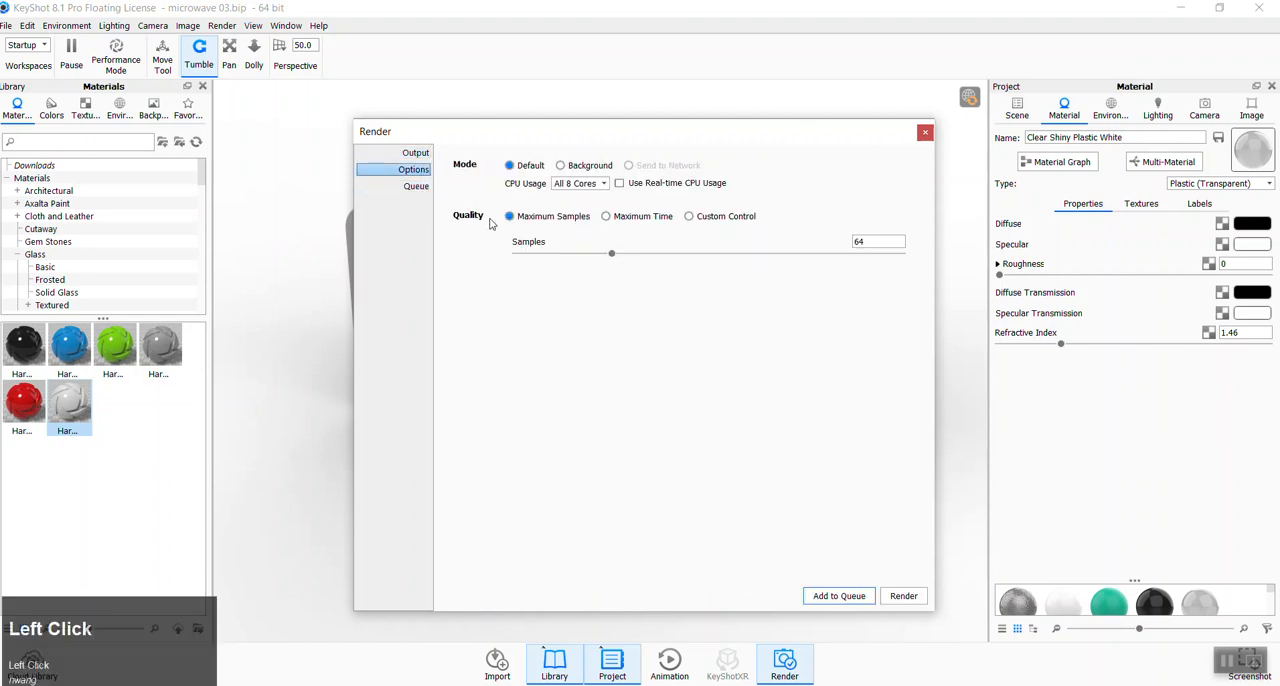
{"action": "left_click", "coordinate": [594, 218]}
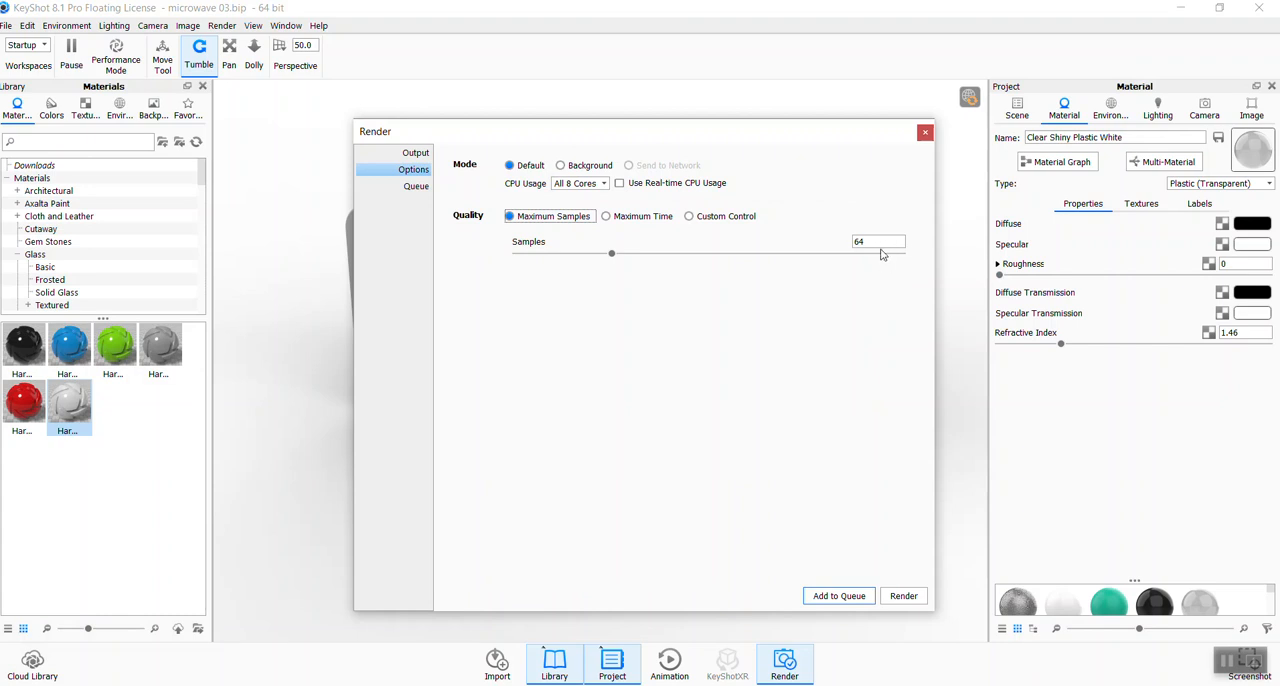
{"action": "left_click", "coordinate": [606, 221]}
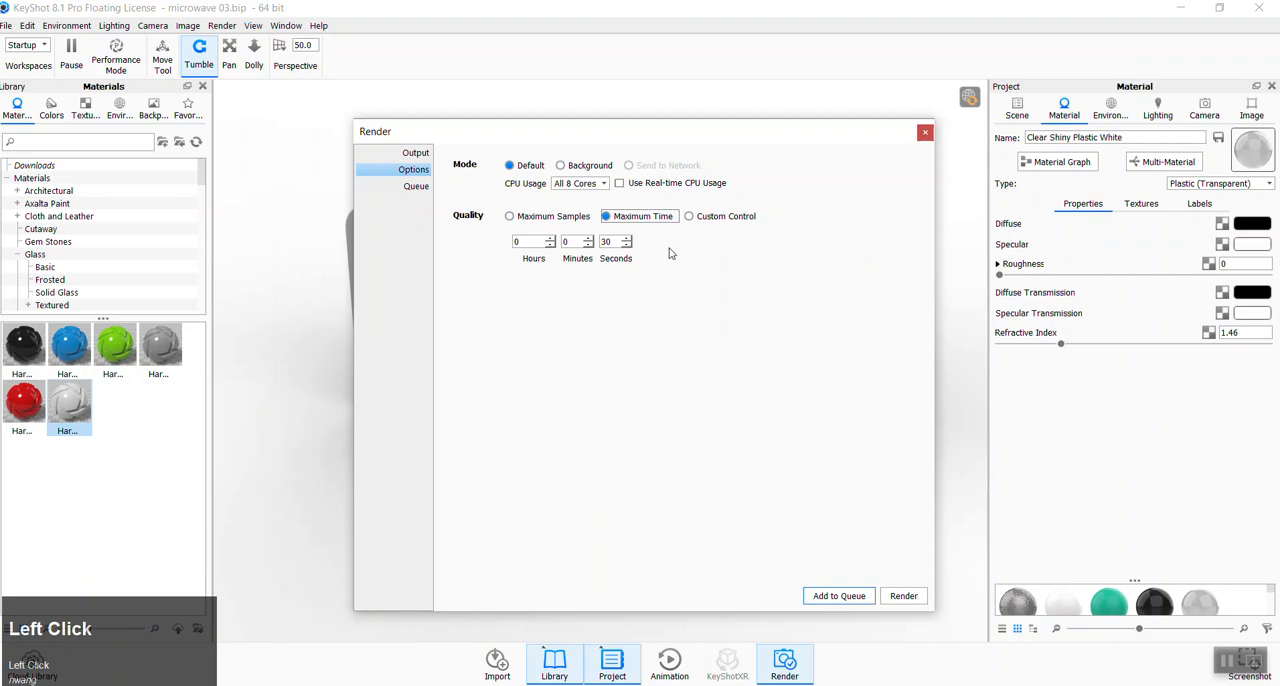
{"action": "left_click", "coordinate": [612, 242]}
{"action": "left_click", "coordinate": [565, 242]}
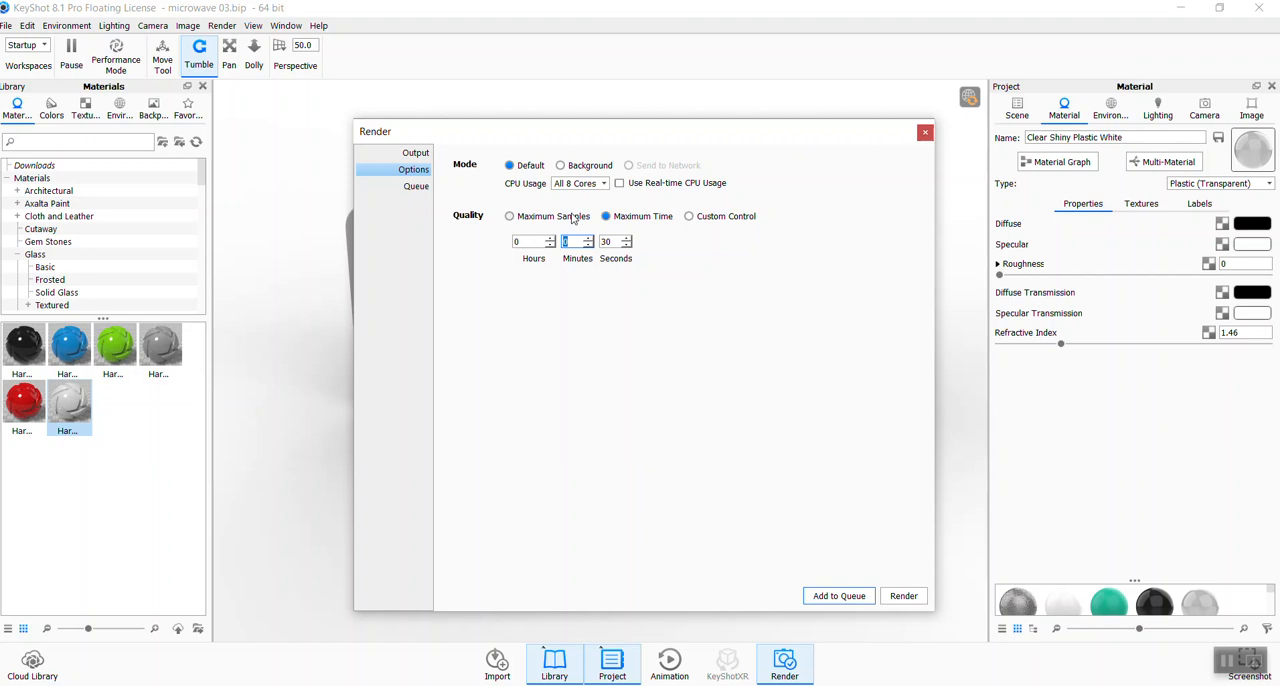
{"action": "left_click", "coordinate": [509, 217]}
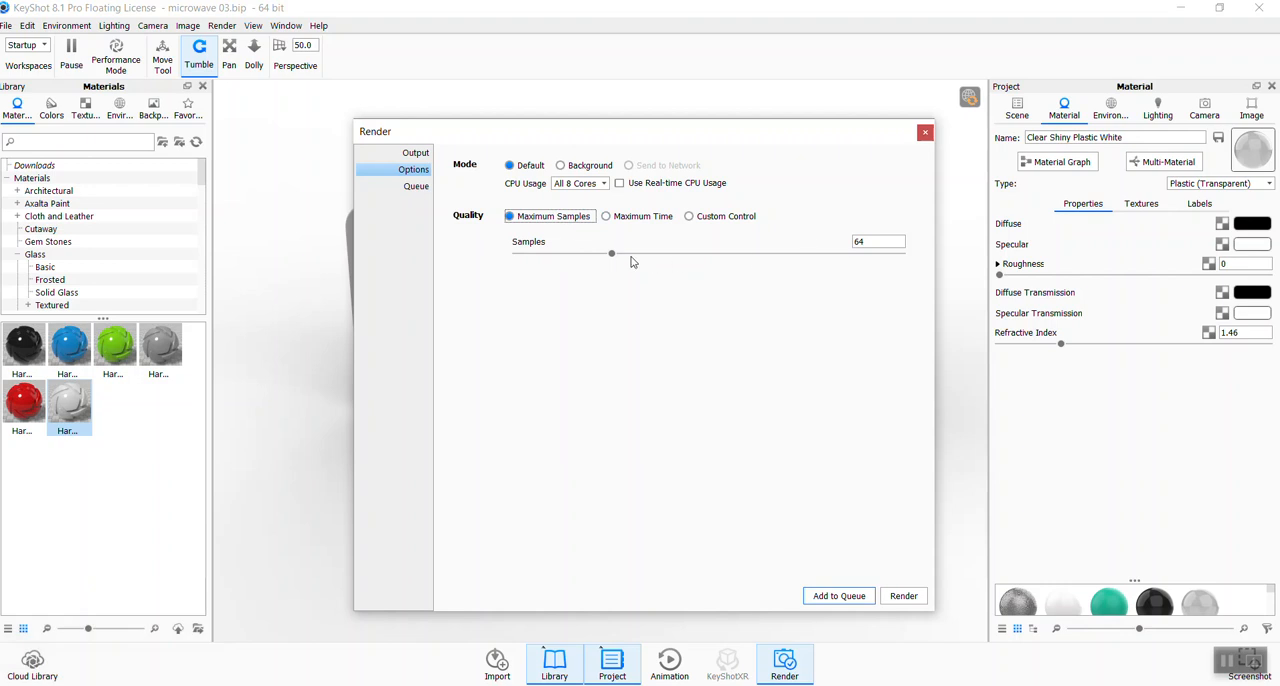
- Set the render's samples to 35 and start rendering the still image, moving its output window higher
{"action": "left_click_drag", "start_coordinate": [611, 254], "coordinate": [545, 267]}
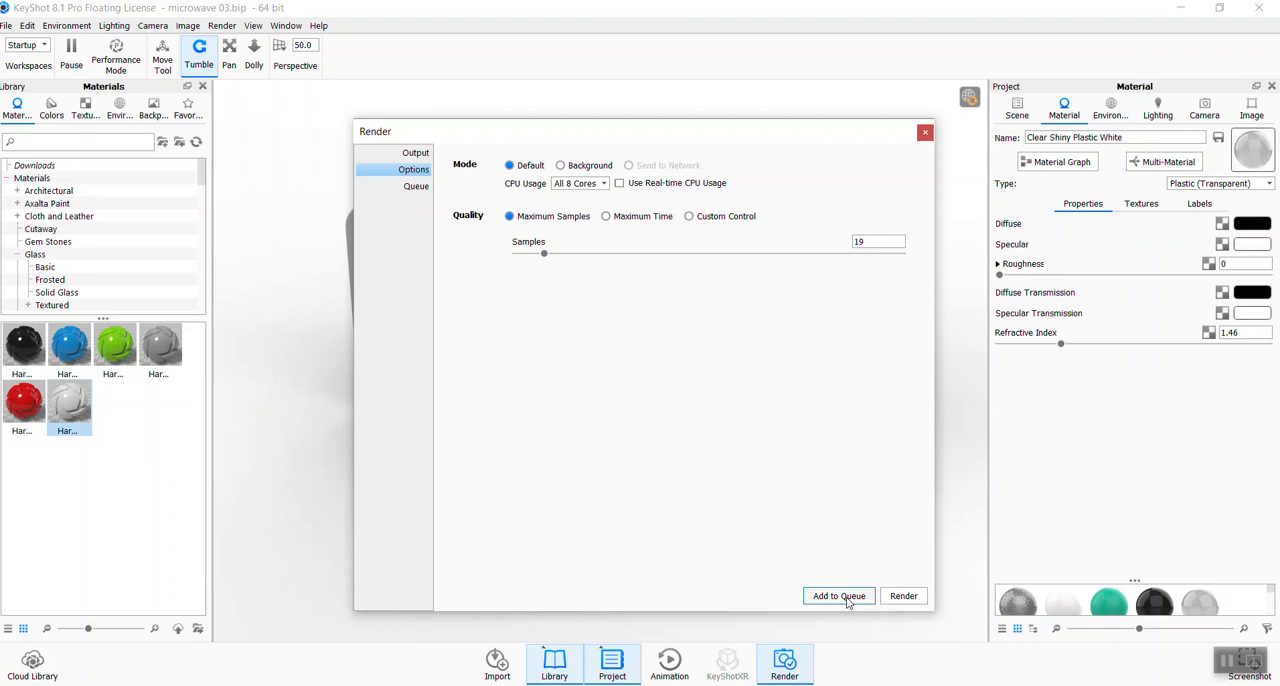
{"action": "left_click", "coordinate": [415, 186]}
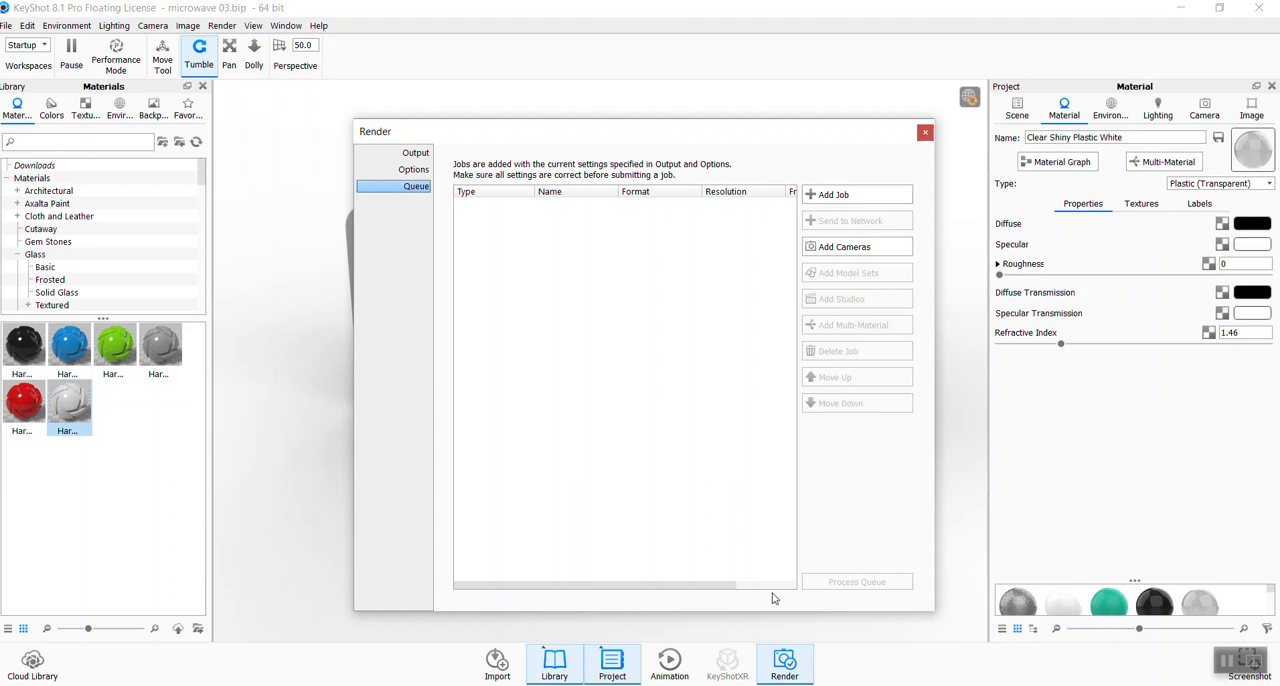
{"action": "left_click", "coordinate": [413, 169]}
{"action": "left_click_drag", "start_coordinate": [546, 254], "coordinate": [575, 264]}
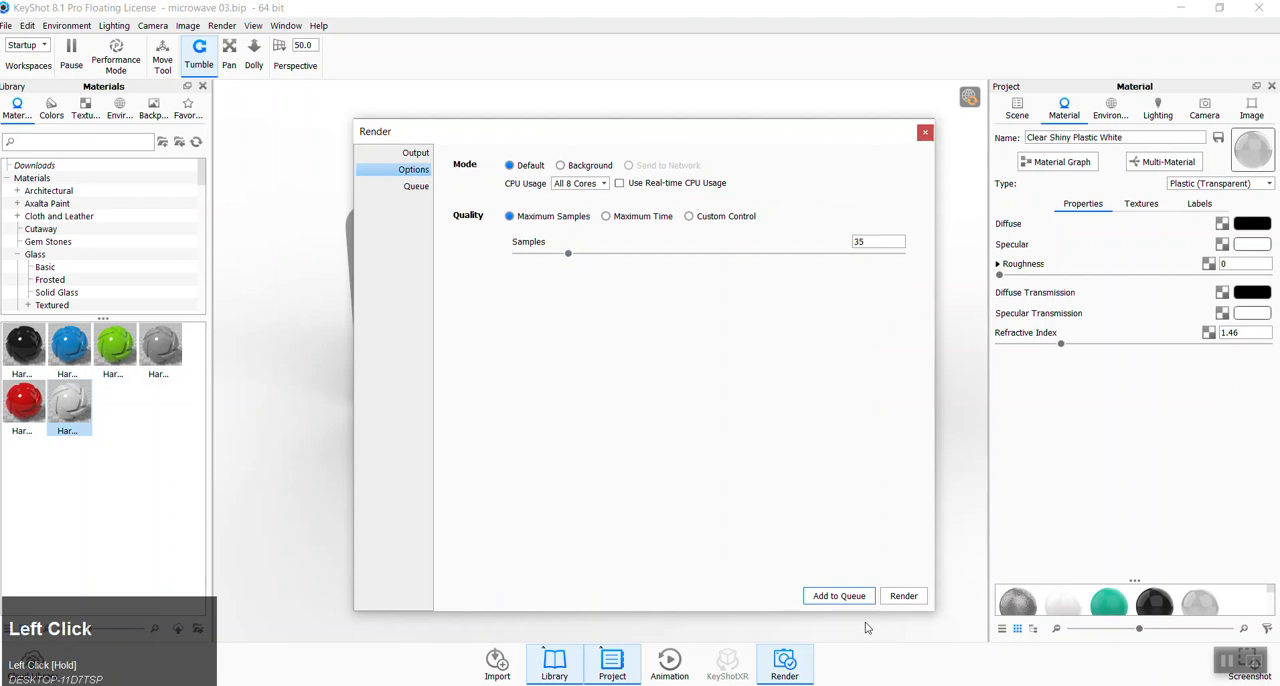
{"action": "left_click", "coordinate": [903, 596]}
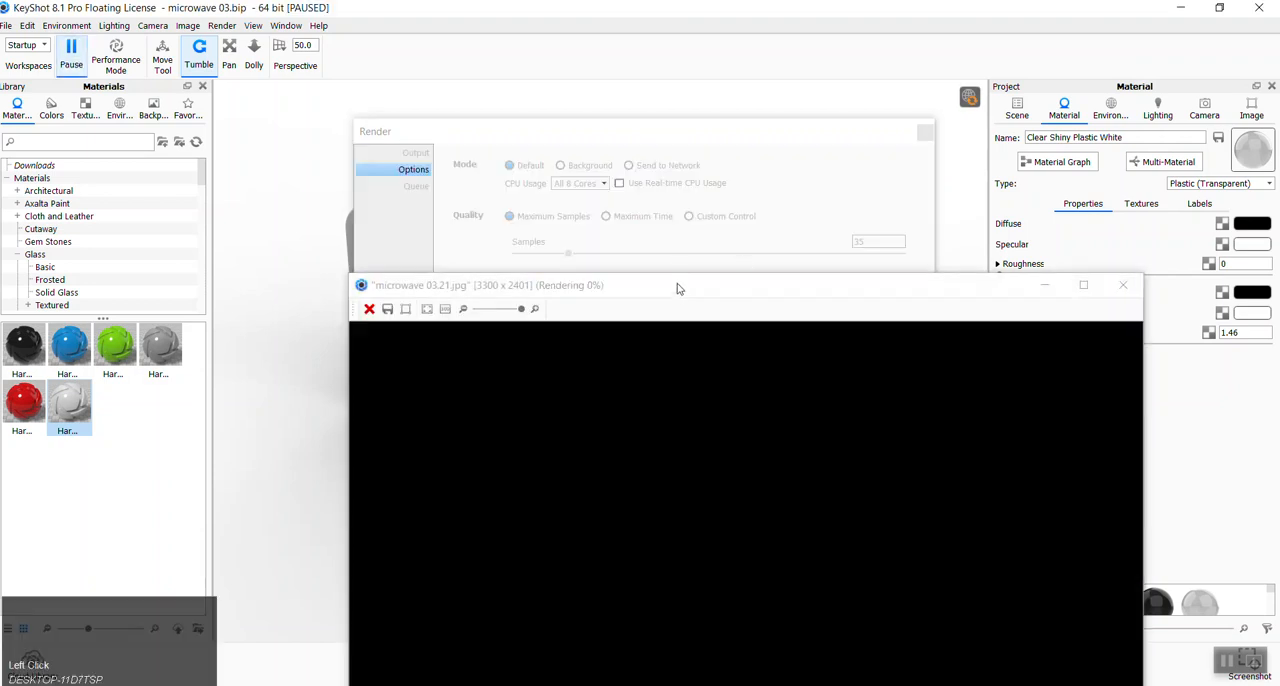
{"action": "left_click_drag", "start_coordinate": [677, 283], "coordinate": [640, 197]}
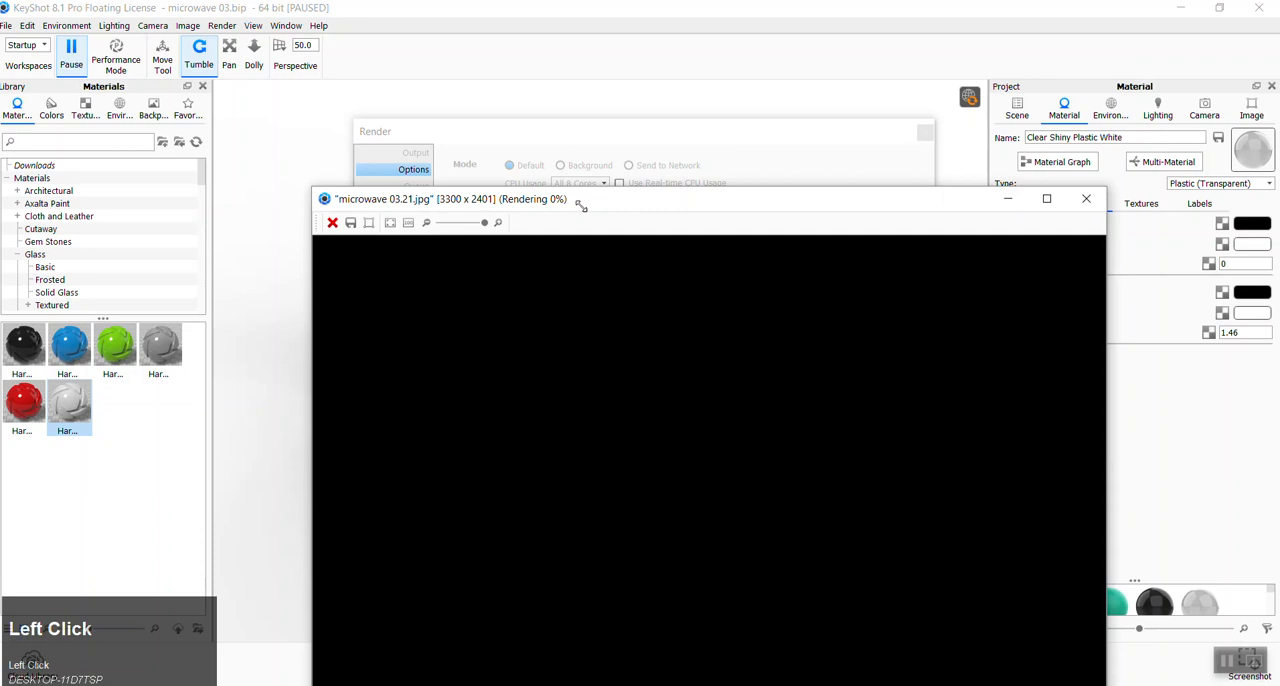